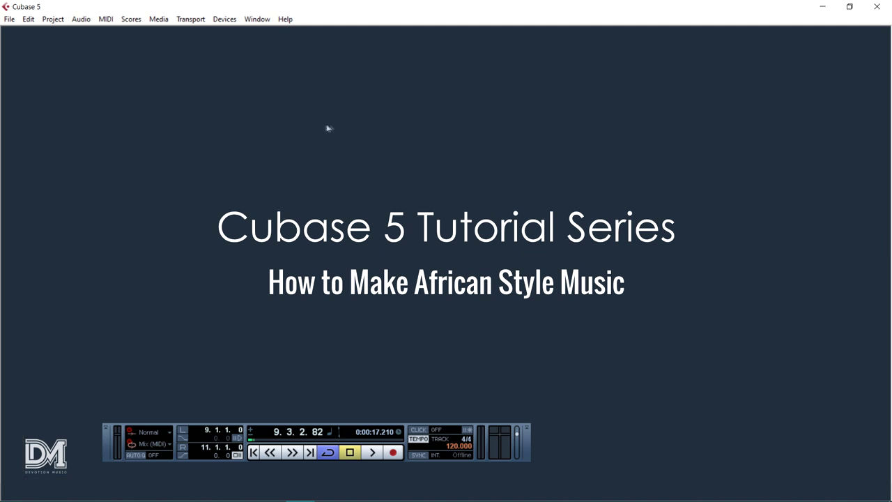
# Step: Start a new project and choose the "Cubase LE AI Elements Projects Dos" folder as its parent location
pyautogui.click(9, 19)
pyautogui.click(39, 32)
pyautogui.click(479, 344)
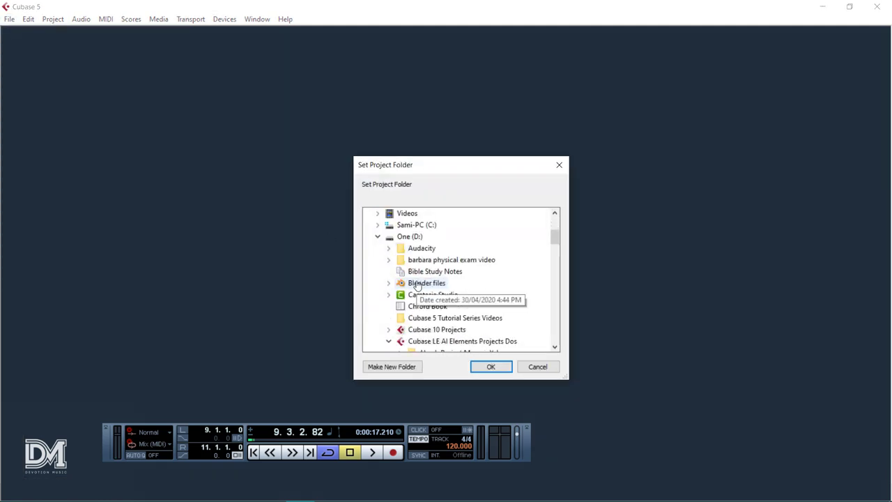
pyautogui.scroll(-2, 425, 292)
pyautogui.click(438, 271)
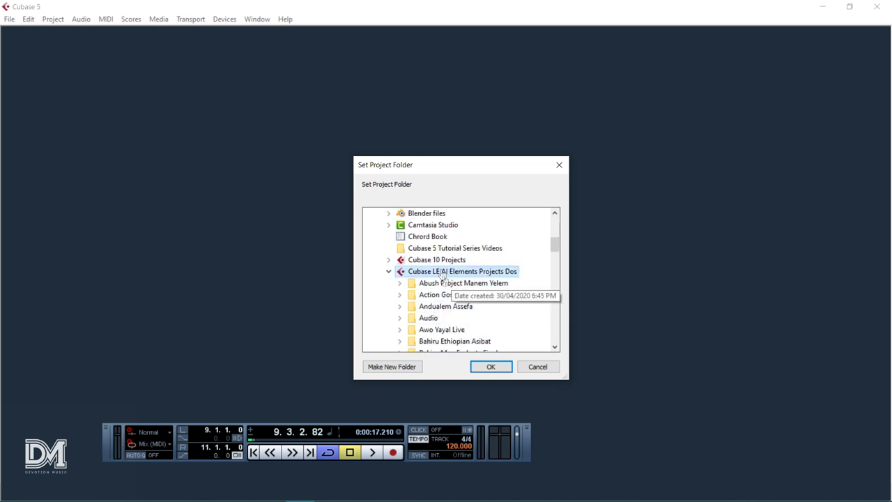
# Step: Create a project subfolder named with the artist's name plus "Endet Dink Amlak New", use it for the project, and maximize the project window
pyautogui.click(392, 366)
pyautogui.write('Sami Endet Dink Am')
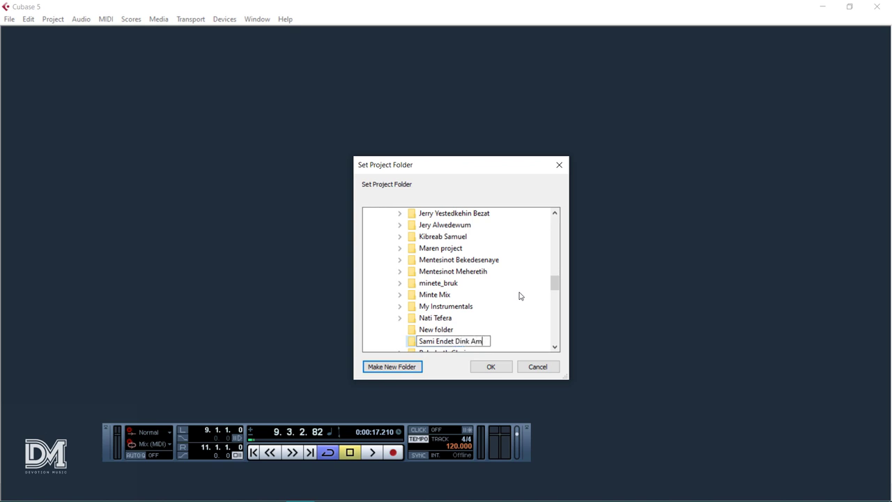
pyautogui.write('lak New')
pyautogui.hotkey('ctrl', 'a')
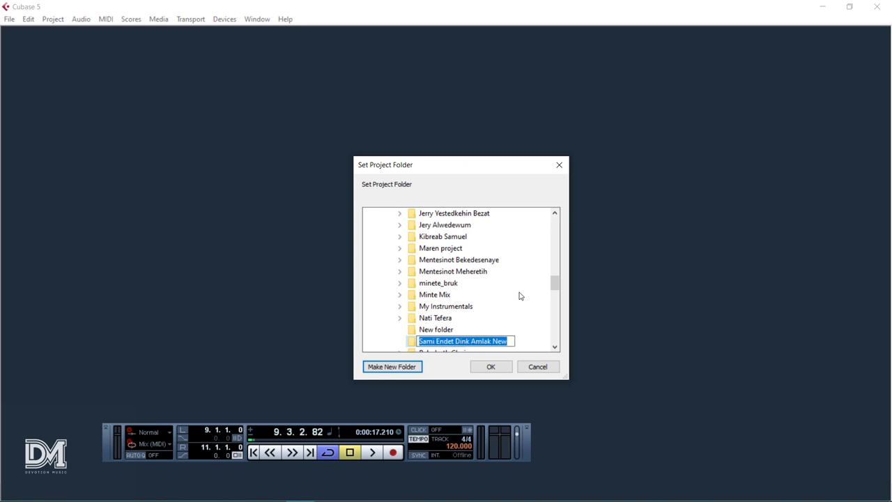
pyautogui.click(491, 366)
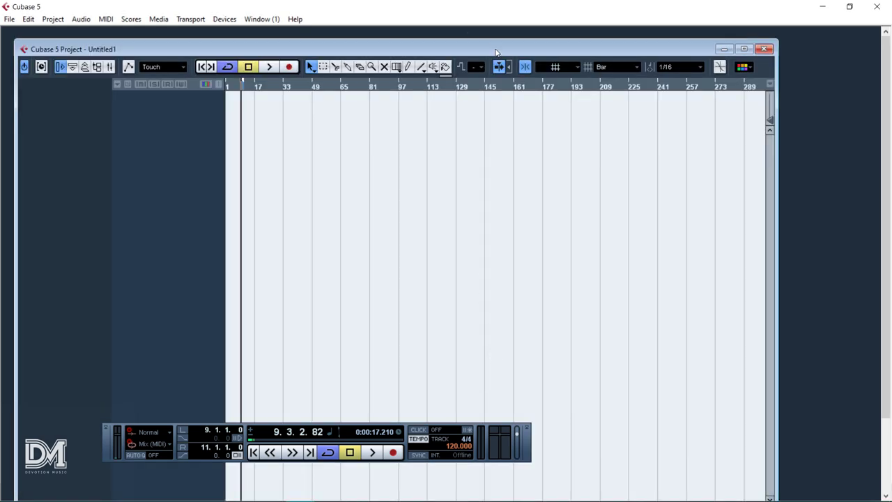
pyautogui.doubleClick(451, 51)
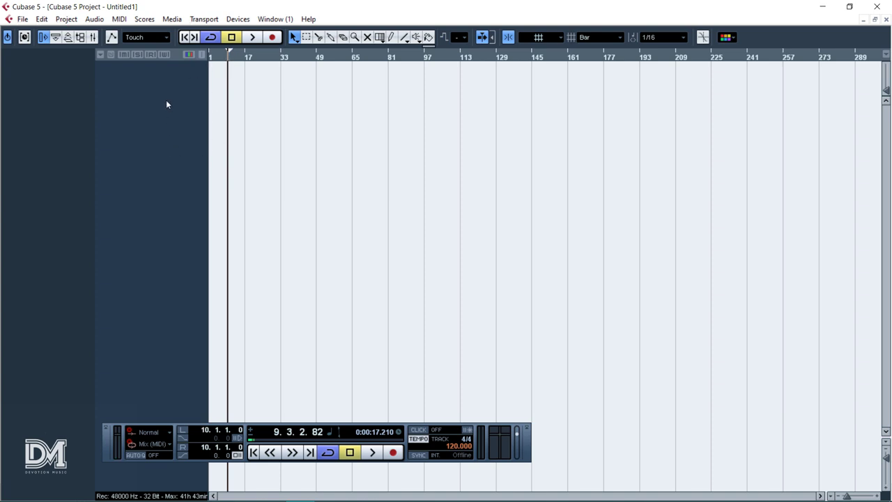
# Step: Save the project under the same name as its new folder
pyautogui.click(22, 18)
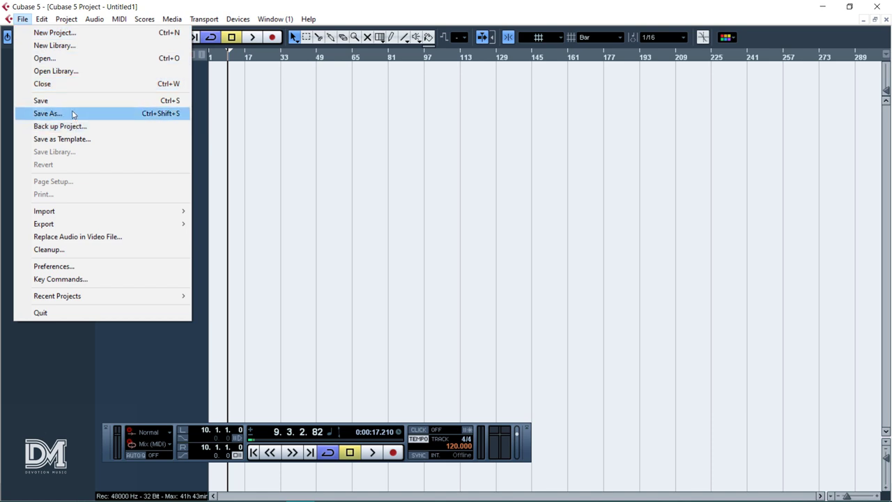
pyautogui.click(68, 114)
pyautogui.click(407, 318)
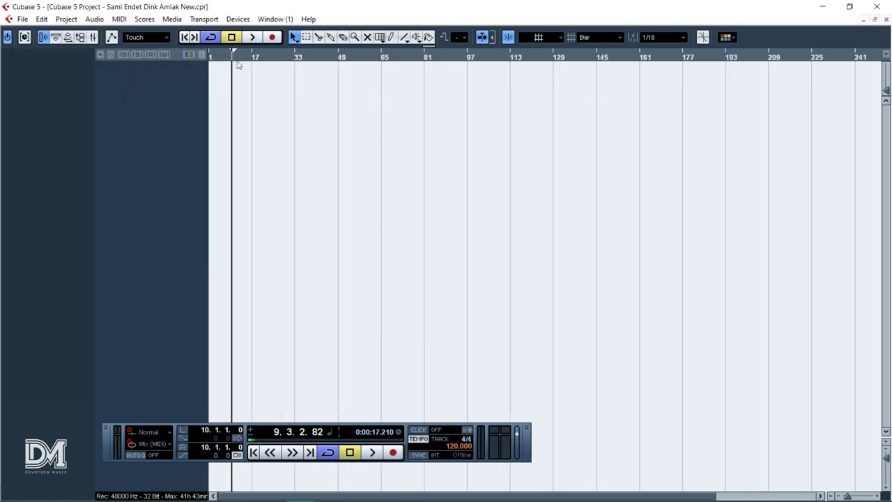
# Step: Switch the project tempo from the tempo track to fixed mode and turn on the metronome click
pyautogui.press('h')
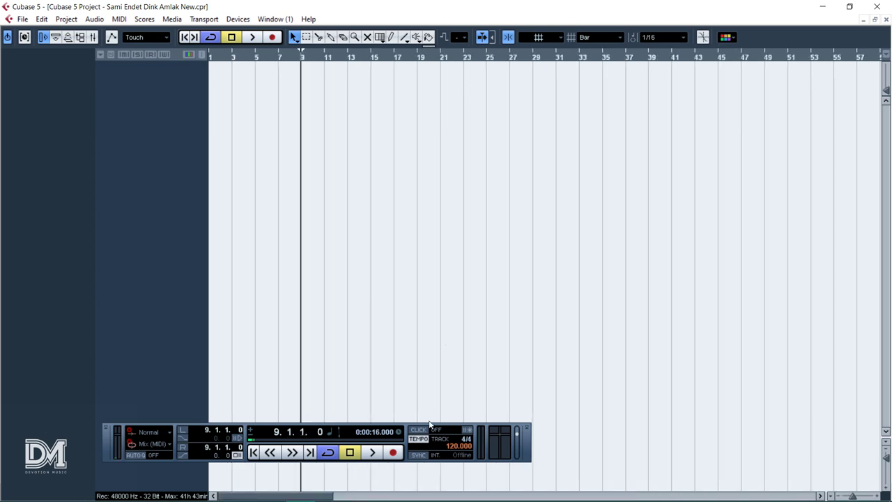
pyautogui.click(424, 441)
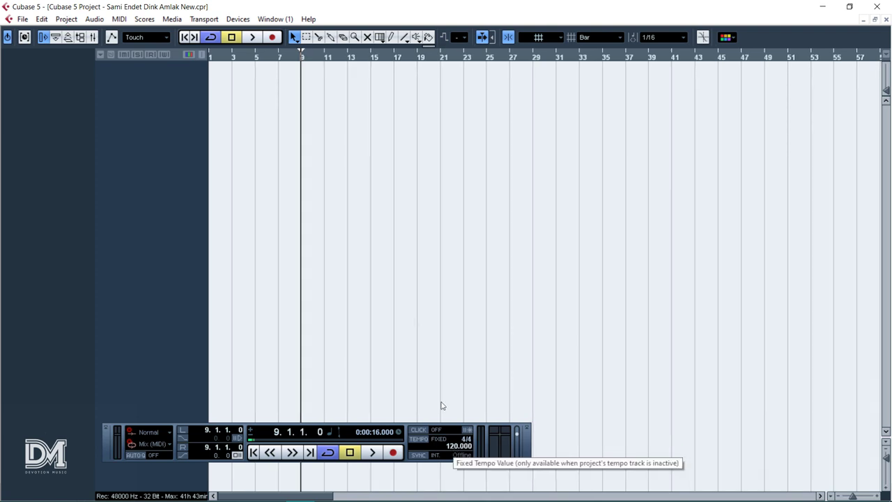
pyautogui.press('h')
pyautogui.click(420, 430)
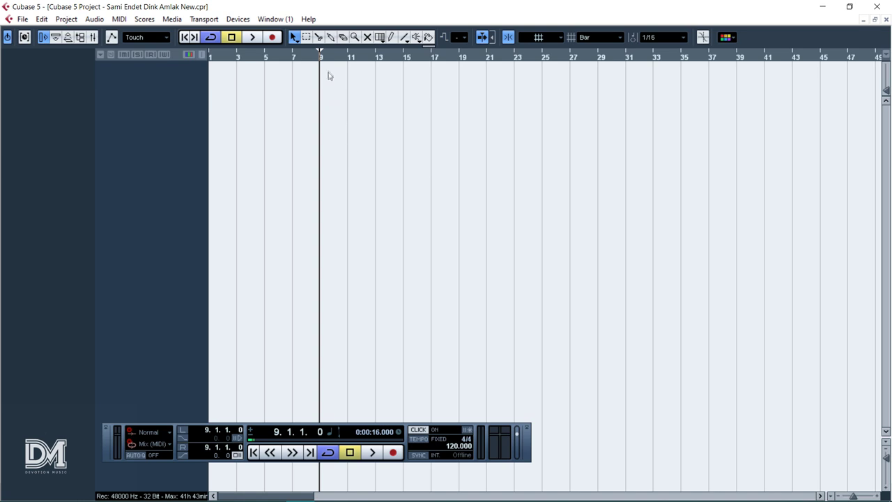
# Step: Set the cycle range from bar 9 to bar 11 and play it briefly to hear the metronome
pyautogui.press('h')
pyautogui.press('h')
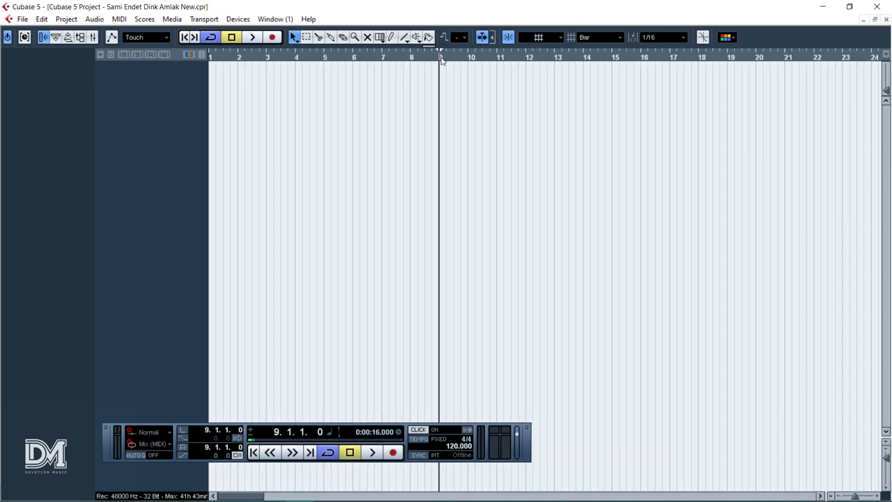
pyautogui.keyDown('alt'); pyautogui.click(497, 59); pyautogui.keyUp('alt')
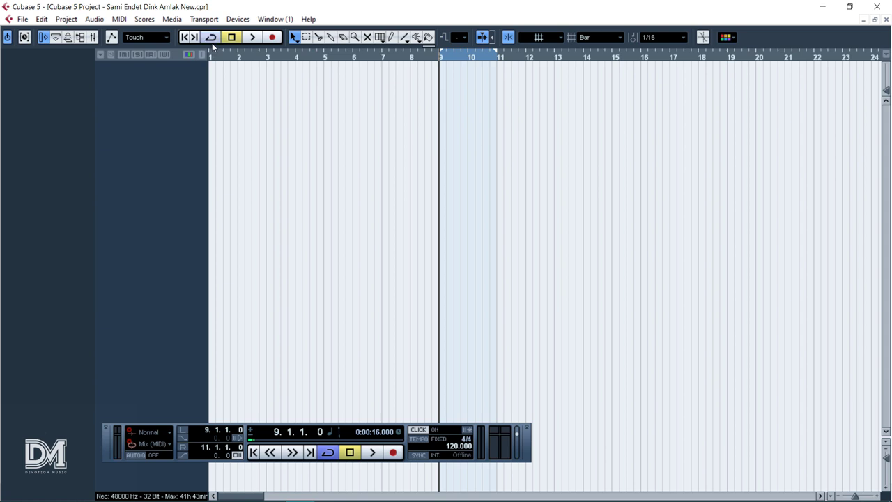
pyautogui.press('space')
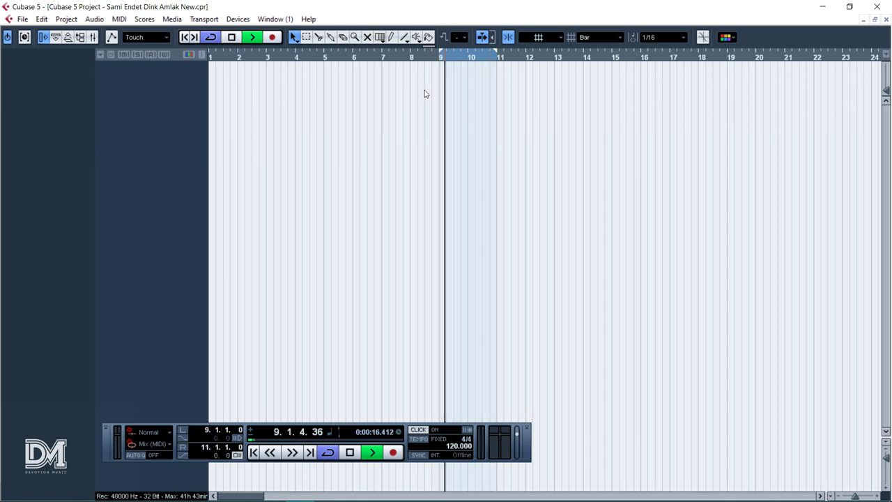
pyautogui.press('space')
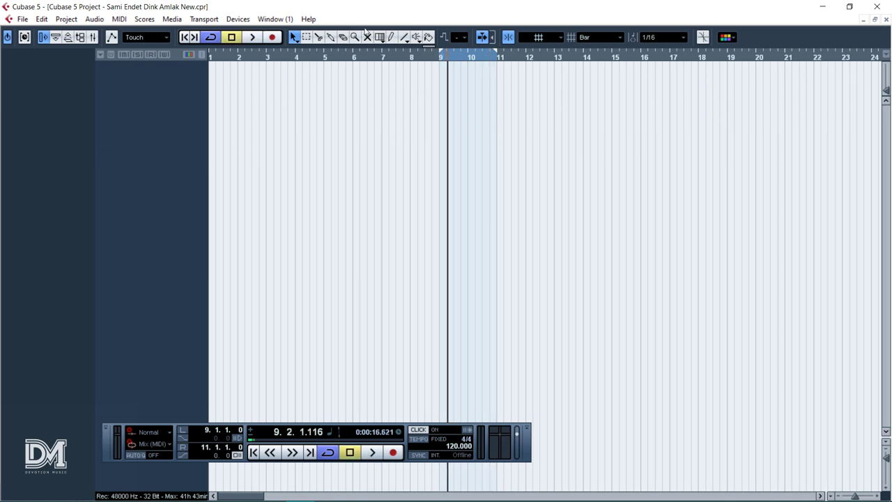
# Step: Add one instrument track that uses the HALionOne instrument
pyautogui.rightClick(158, 71)
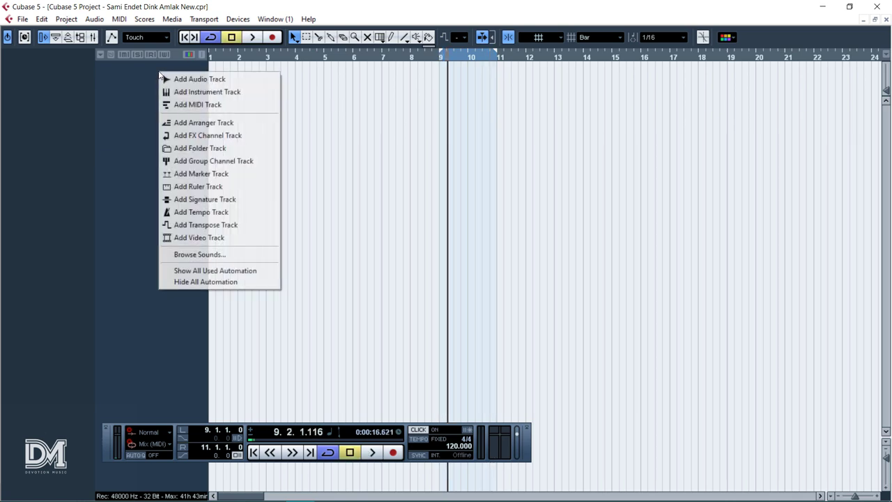
pyautogui.click(215, 95)
pyautogui.click(391, 193)
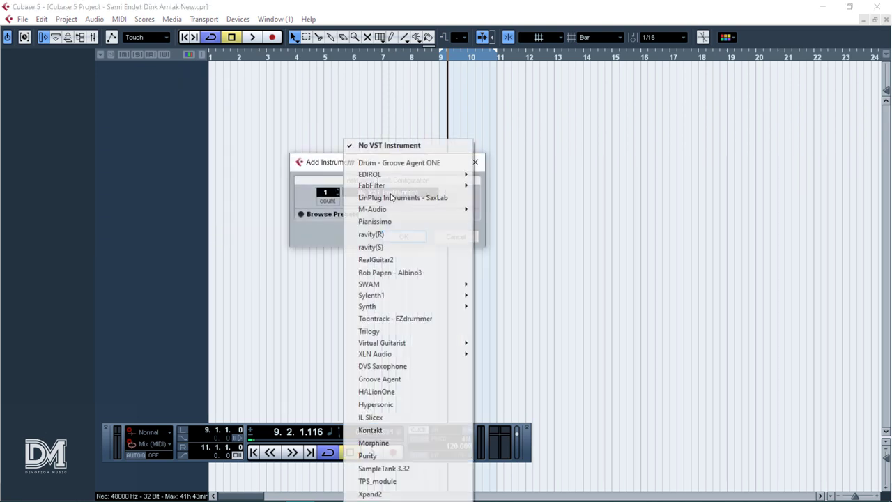
pyautogui.click(394, 392)
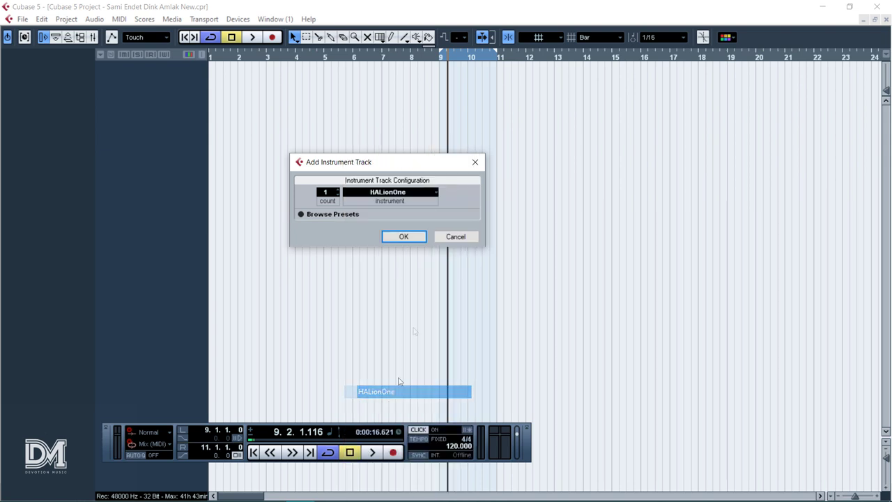
pyautogui.click(399, 235)
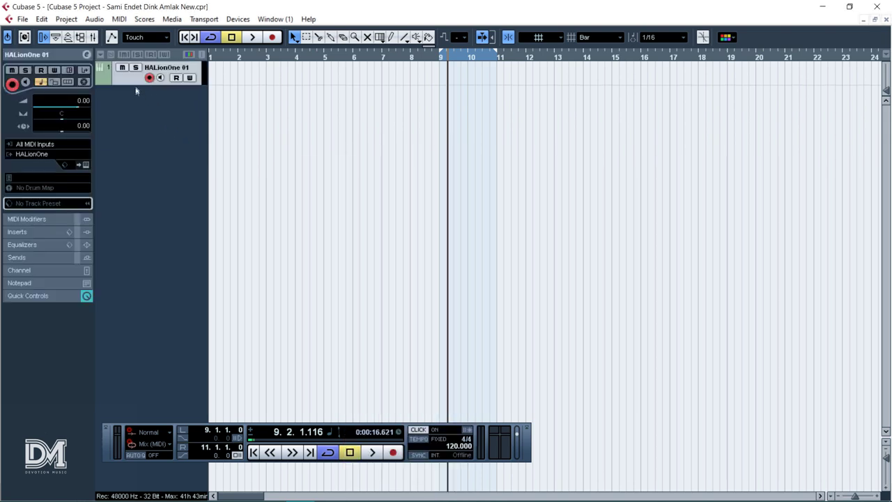
# Step: Load the Dry Standard Kit program on the HALionOne track and rename the track "Kick"
pyautogui.click(62, 178)
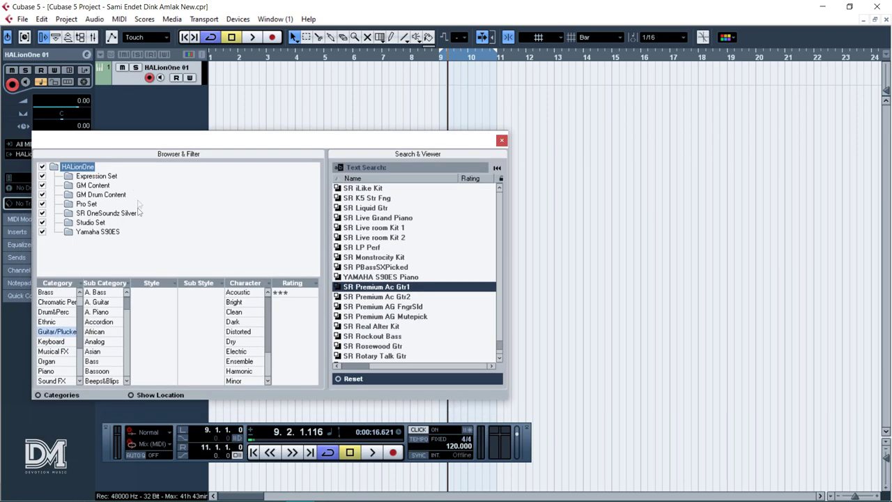
pyautogui.doubleClick(365, 312)
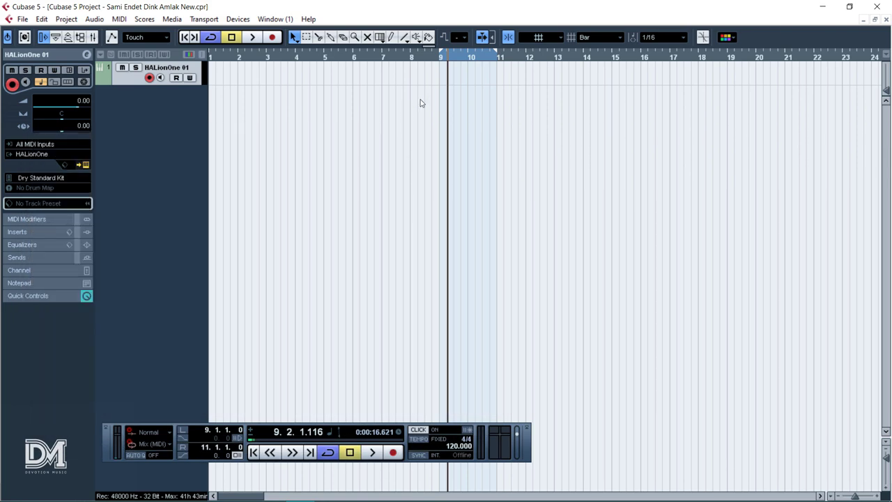
pyautogui.doubleClick(157, 67)
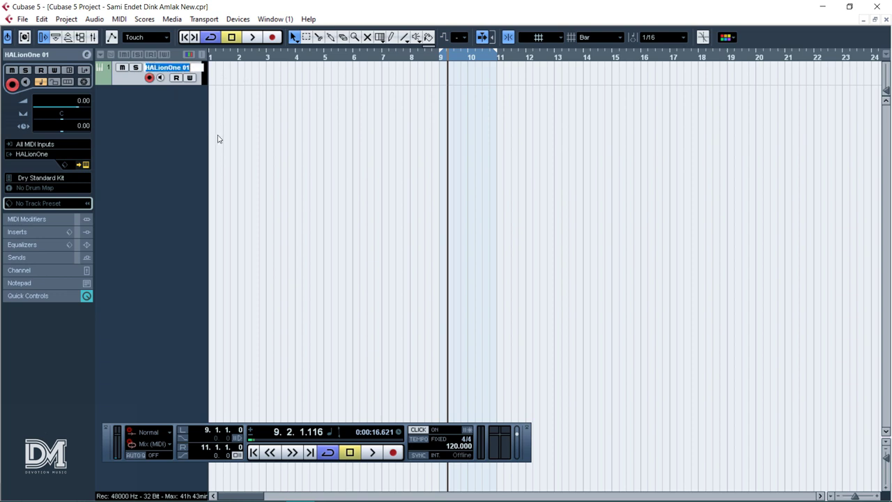
pyautogui.write('K')
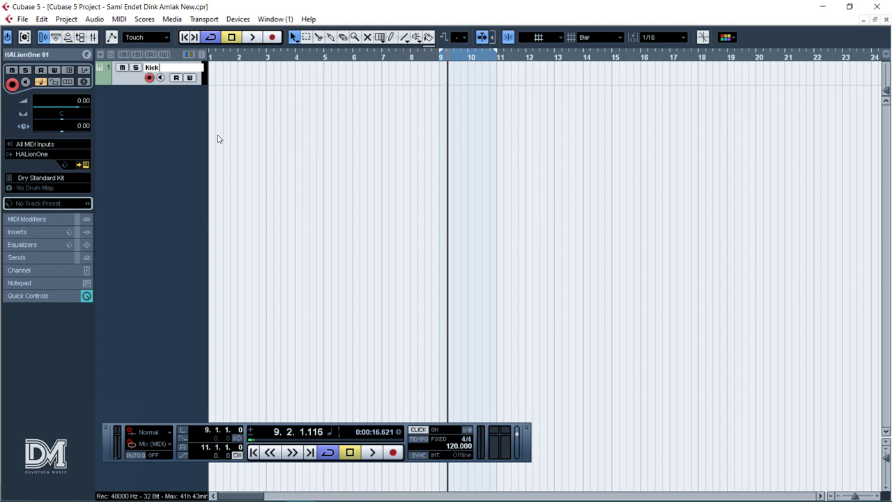
pyautogui.write('ick')
pyautogui.press('Return')
# Step: Move the playhead to the start of bar 9 and reset the output clip indicator
pyautogui.click(443, 58)
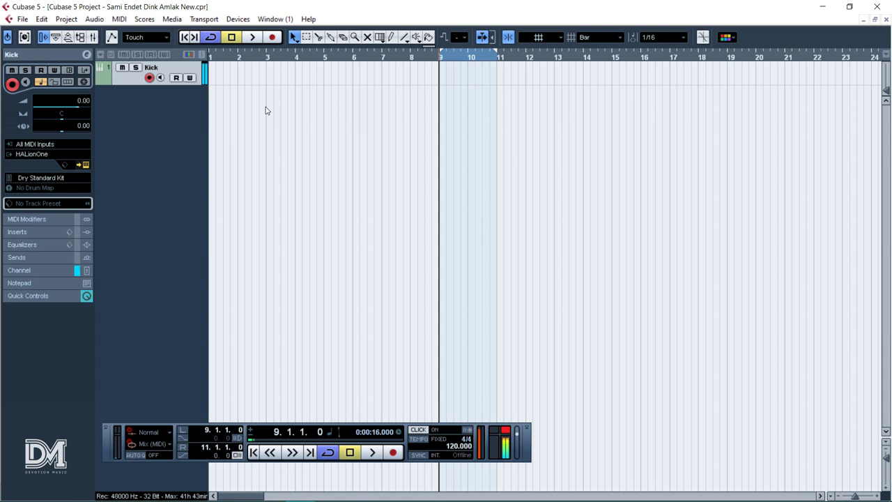
pyautogui.click(505, 432)
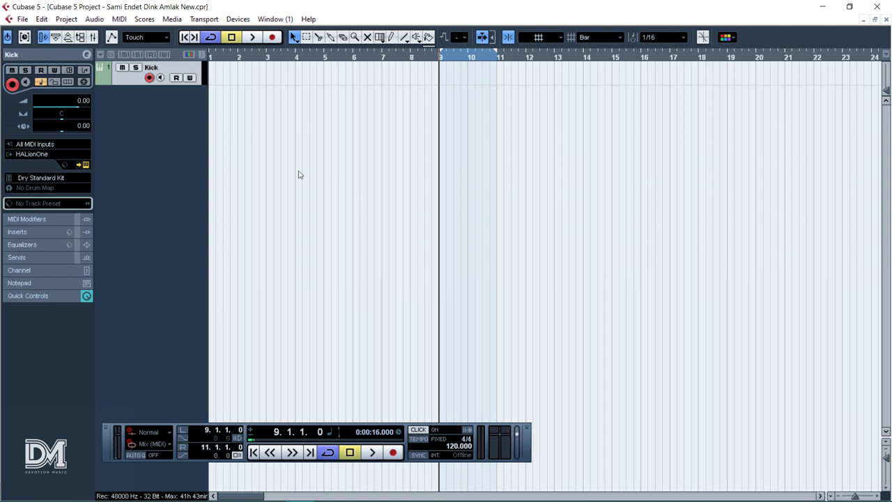
# Step: Insert the Maximizer dynamics effect in insert slot 7 of the Stereo Out channel and return to the maximized project window
pyautogui.click(237, 19)
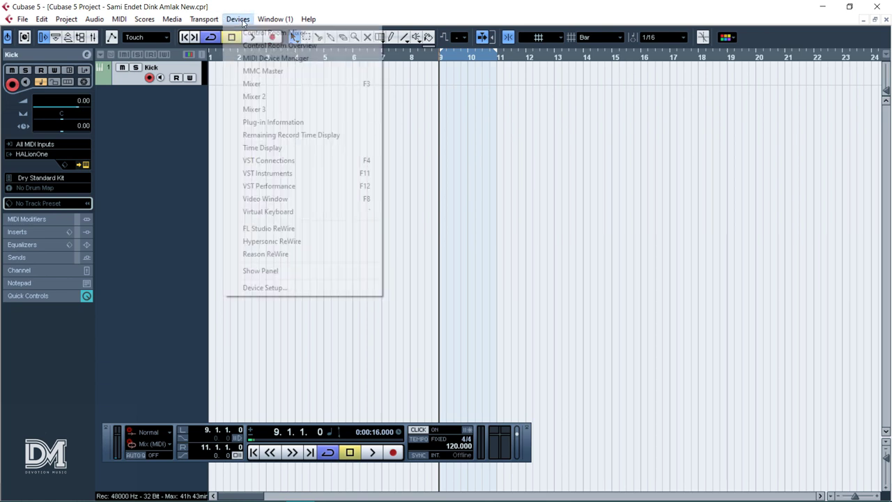
pyautogui.click(285, 87)
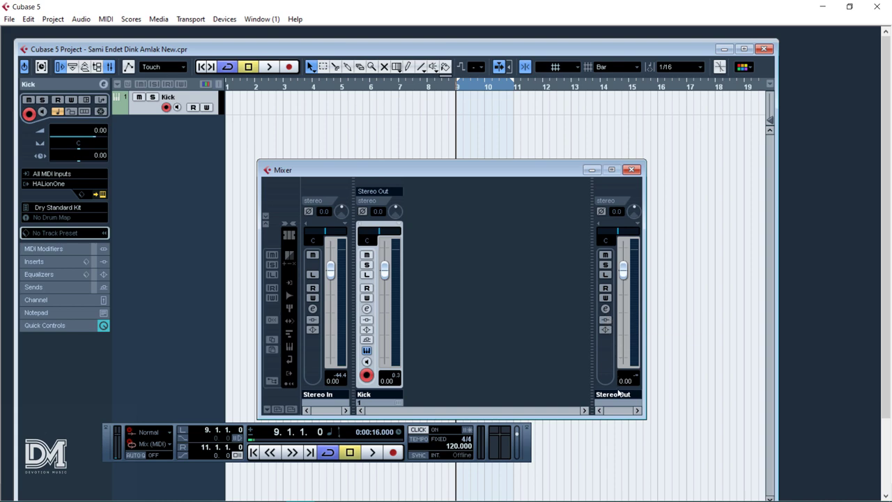
pyautogui.click(605, 309)
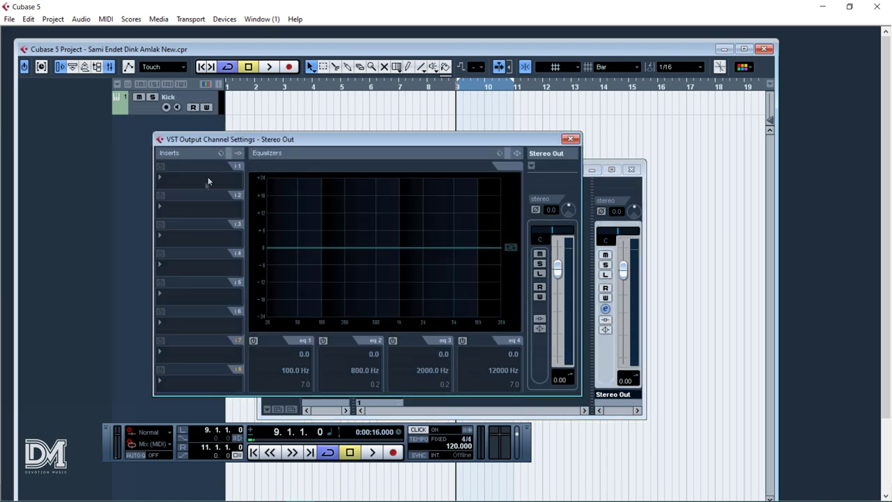
pyautogui.click(191, 350)
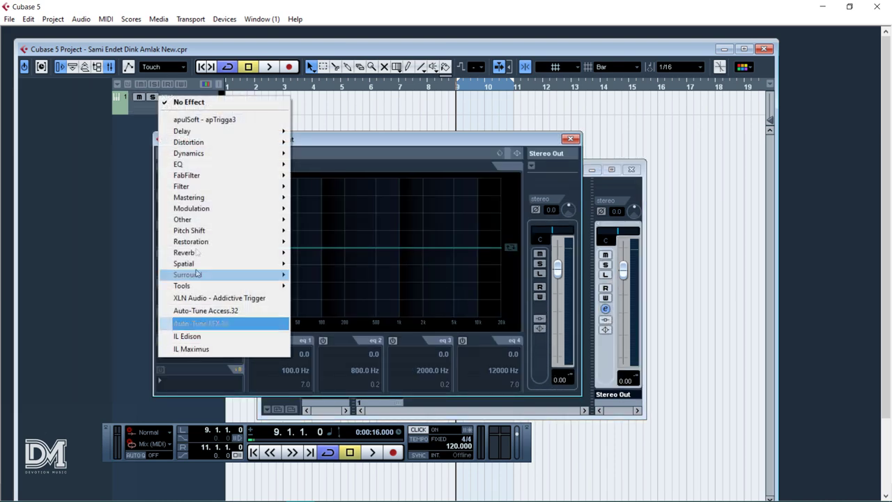
pyautogui.moveTo(209, 154)
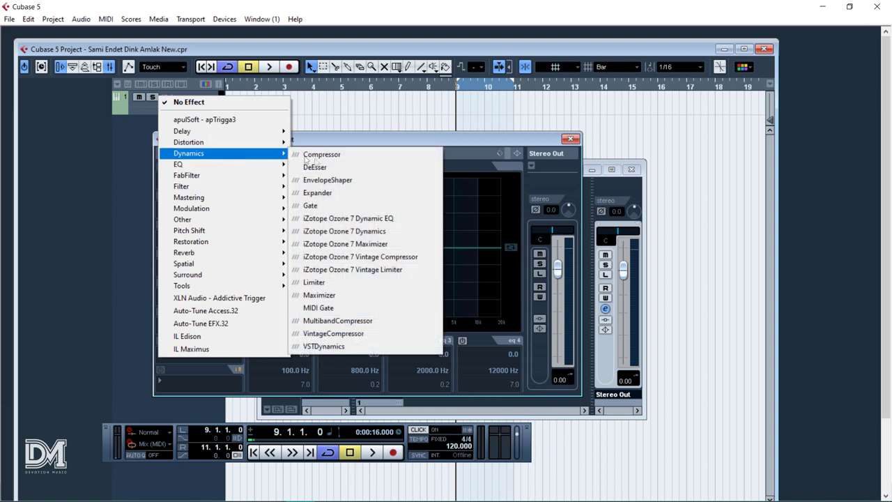
pyautogui.click(336, 295)
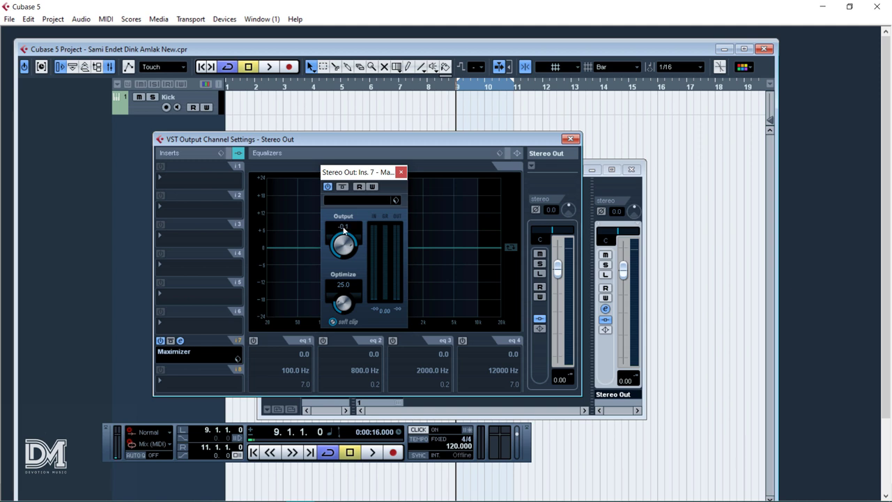
pyautogui.click(401, 172)
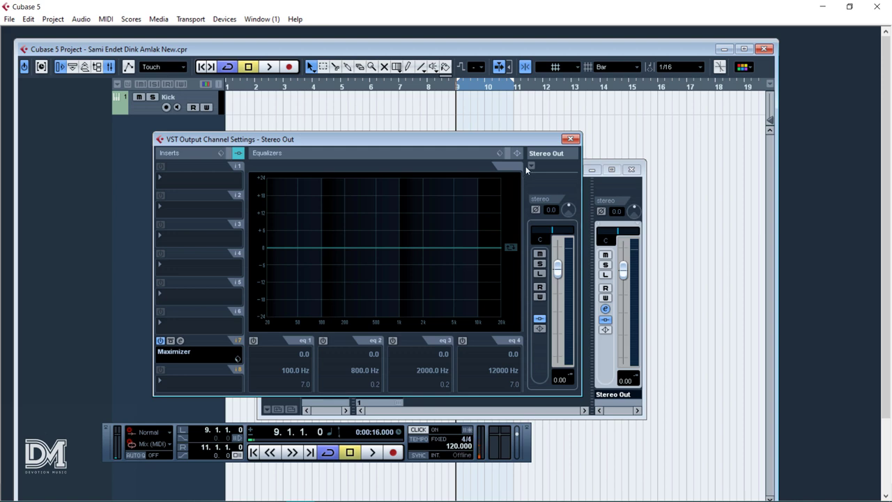
pyautogui.click(570, 139)
pyautogui.click(630, 170)
pyautogui.click(743, 49)
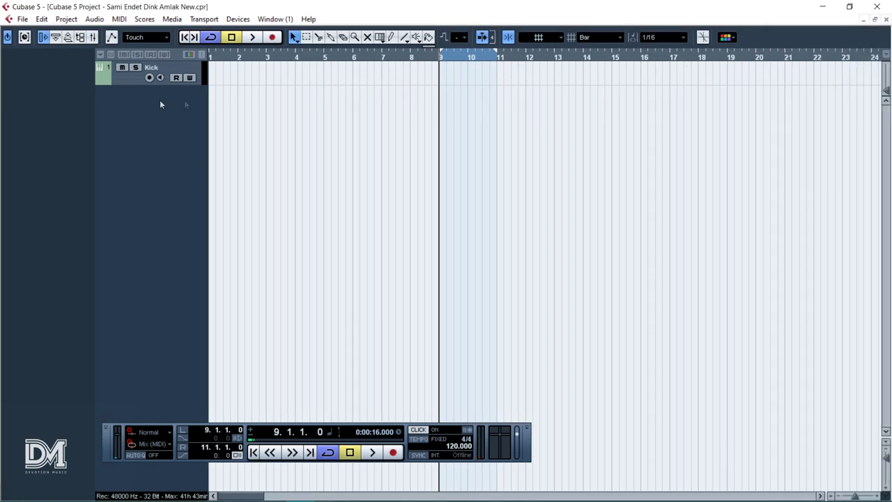
# Step: Record a kick drum pattern on the Kick track within the cycle range from bar 9 to bar 11
pyautogui.click(272, 37)
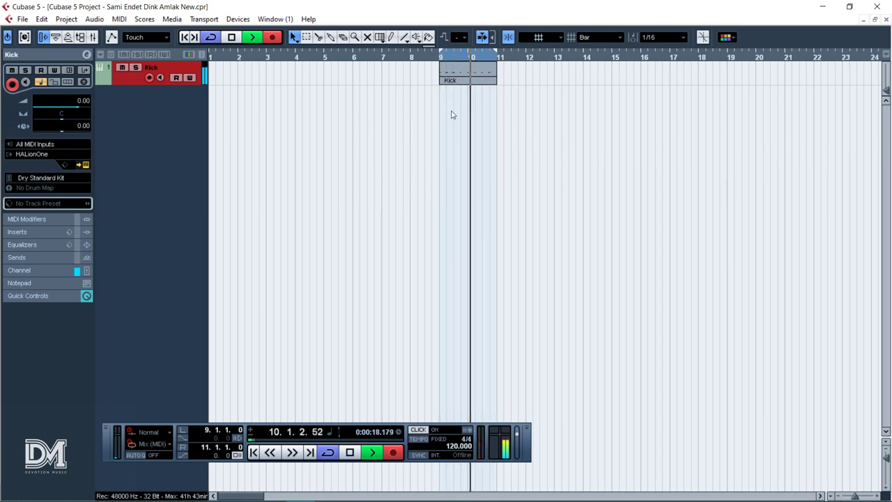
pyautogui.press('space')
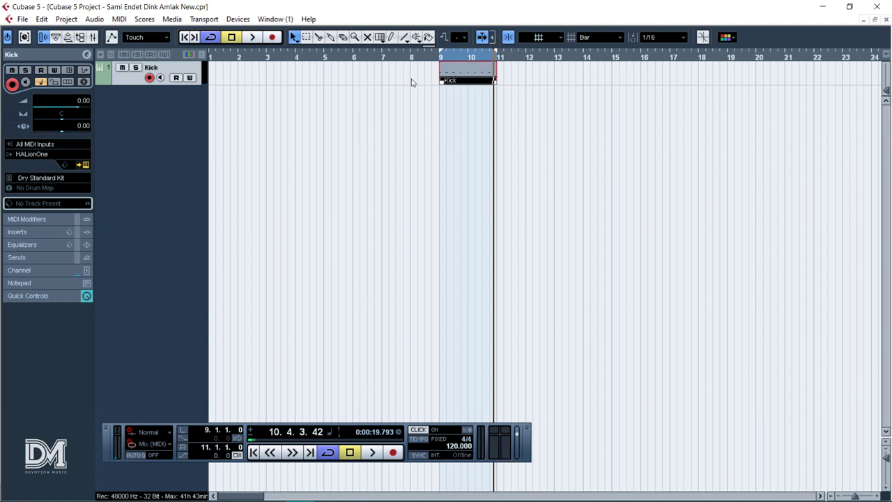
# Step: Open the recorded Kick part and quantize all its notes to the 1/16 grid
pyautogui.doubleClick(445, 81)
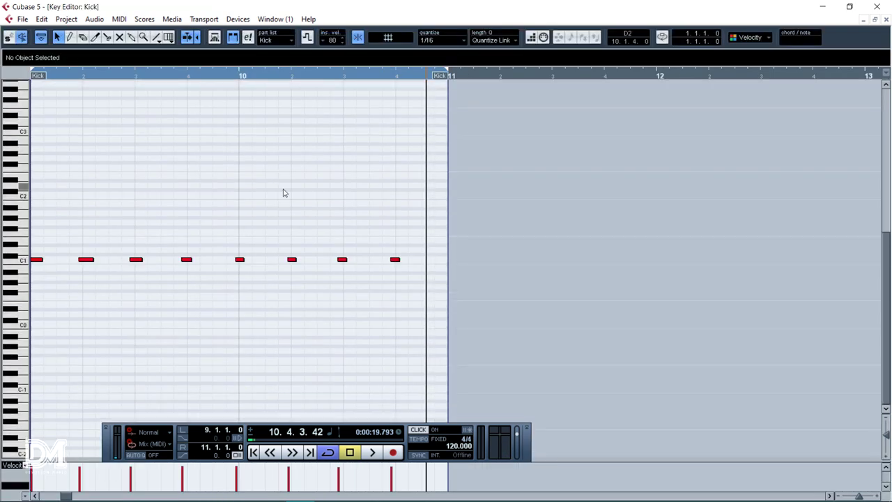
pyautogui.moveTo(158, 242); pyautogui.dragTo(167, 269)
pyautogui.moveTo(192, 227); pyautogui.dragTo(229, 271)
pyautogui.moveTo(243, 209); pyautogui.dragTo(260, 230)
pyautogui.hotkey('ctrl', 'a')
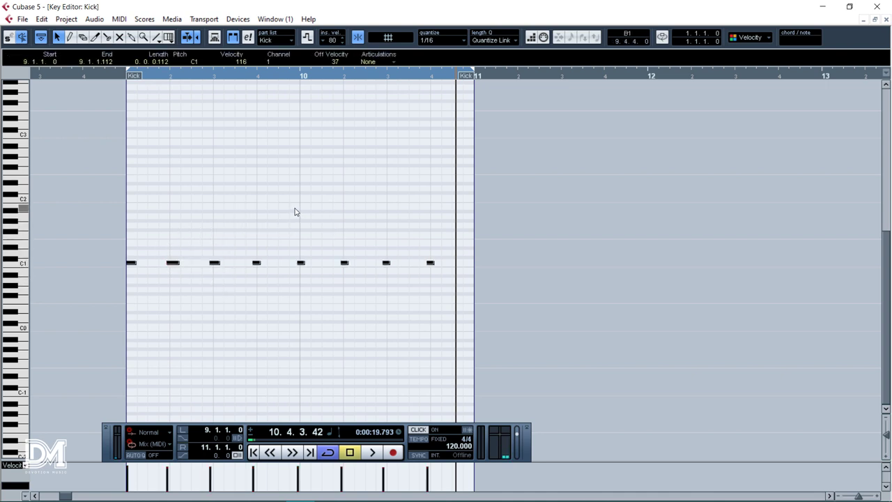
pyautogui.press('q')
pyautogui.click(313, 205)
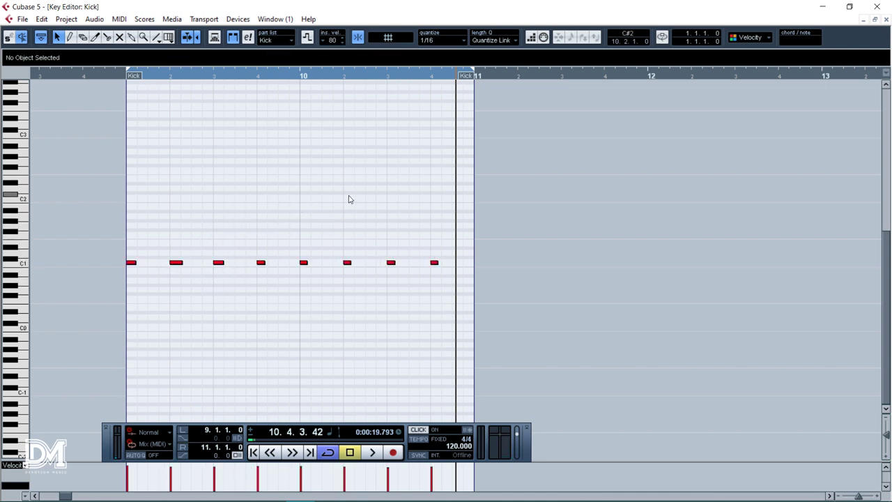
# Step: Play back the quantized kick loop in the note editor and again from bar 9 in the project window
pyautogui.press('space')
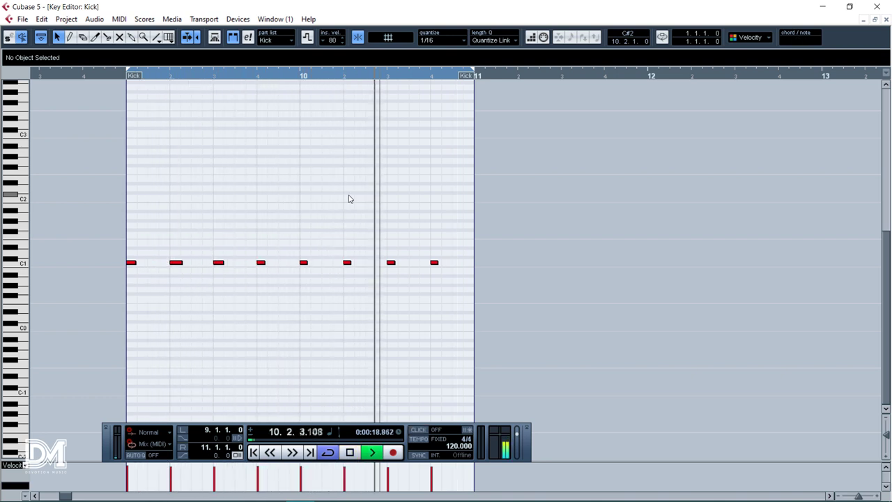
pyautogui.press('space')
pyautogui.hotkey('ctrl', 'w')
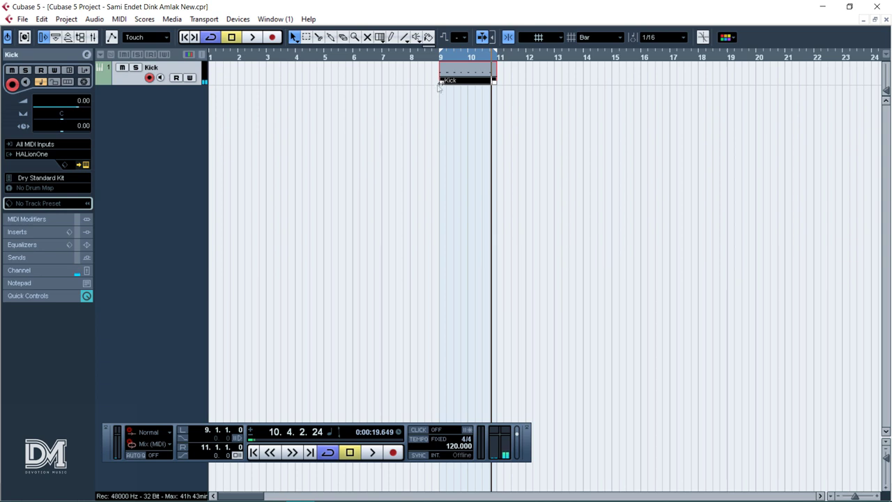
pyautogui.click(441, 61)
pyautogui.press('space')
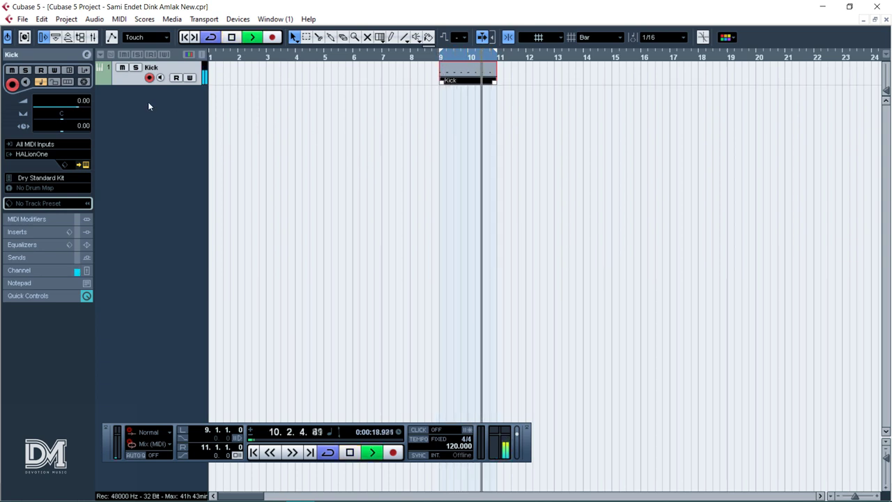
pyautogui.press('space')
pyautogui.click(283, 110)
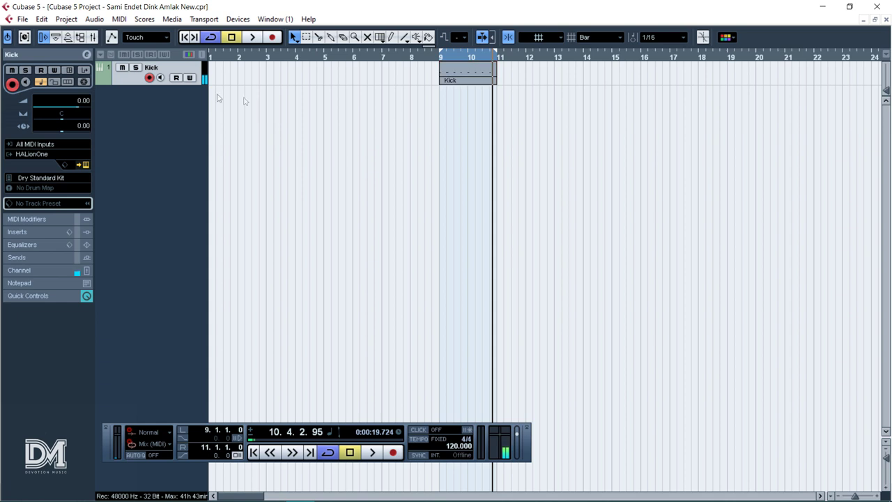
# Step: Add one new instrument track that uses the HALionOne instrument
pyautogui.rightClick(146, 95)
pyautogui.click(181, 116)
pyautogui.click(390, 191)
pyautogui.click(406, 390)
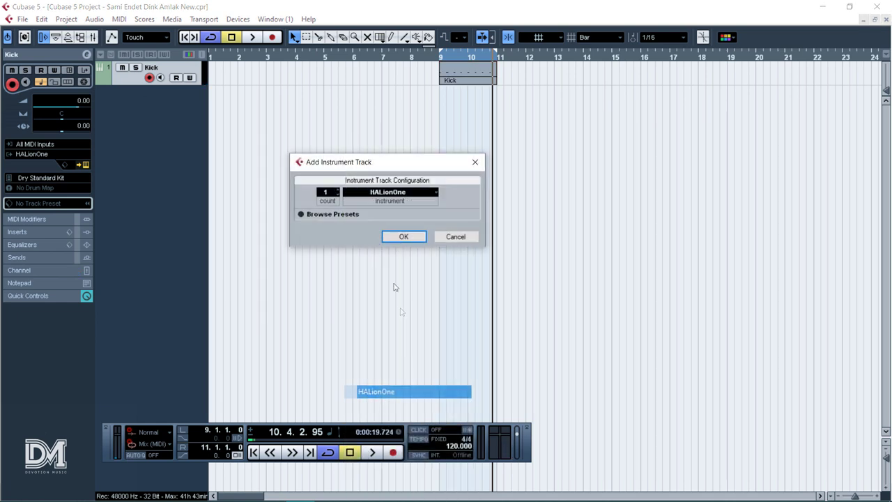
pyautogui.click(402, 237)
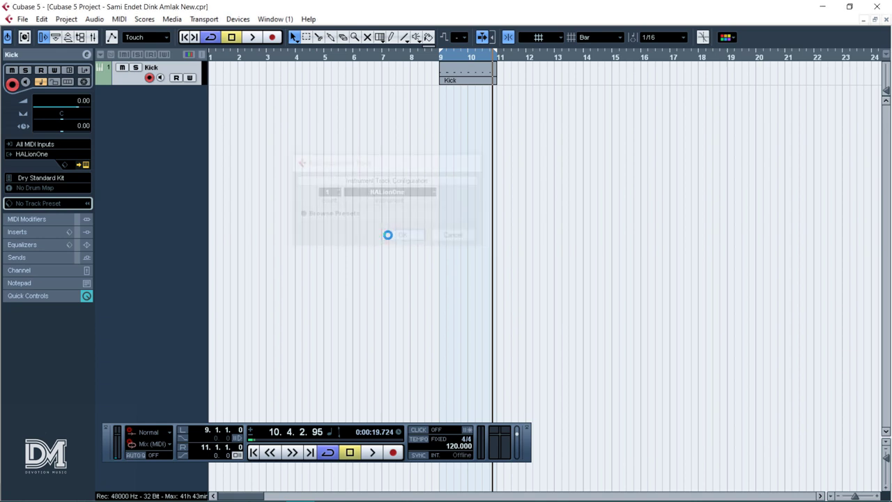
# Step: Load the SR Beautiful Baby Kit program on the HALionOne 02 track
pyautogui.click(39, 180)
pyautogui.click(96, 265)
pyautogui.click(367, 300)
pyautogui.click(491, 194)
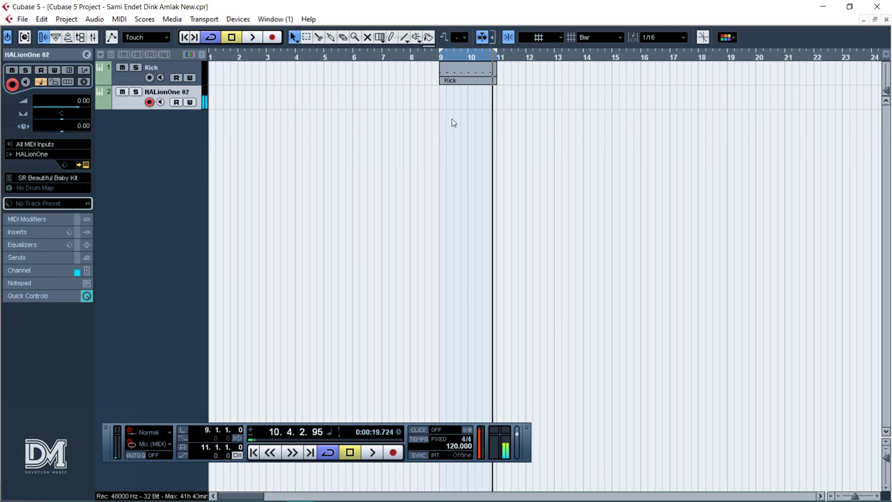
# Step: Record a rim pattern on the HALionOne 02 track within the cycle range from bar 9 to bar 11
pyautogui.press('space')
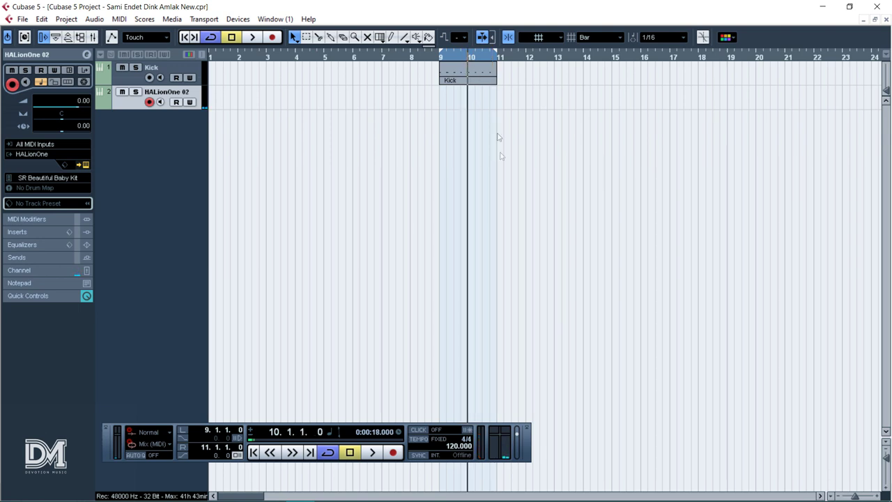
pyautogui.press('KP_Multiply')
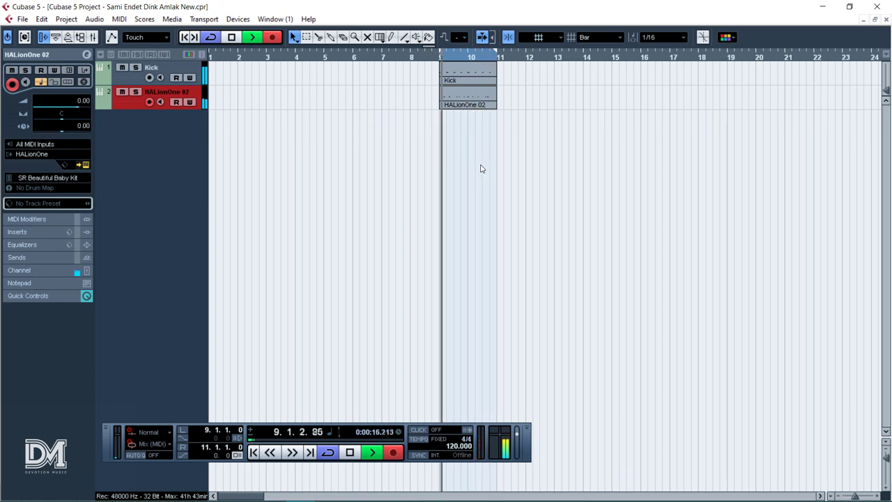
pyautogui.press('space')
# Step: Rename the HALionOne 02 track "Rim"
pyautogui.click(175, 102)
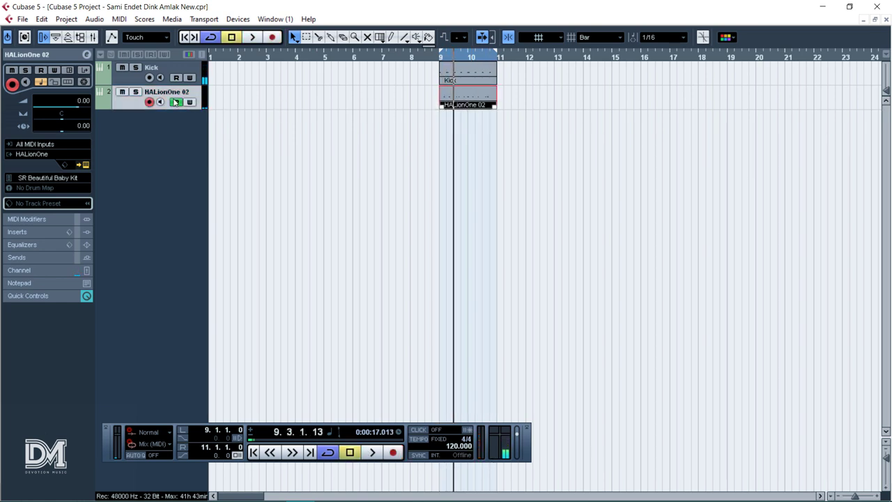
pyautogui.doubleClick(175, 98)
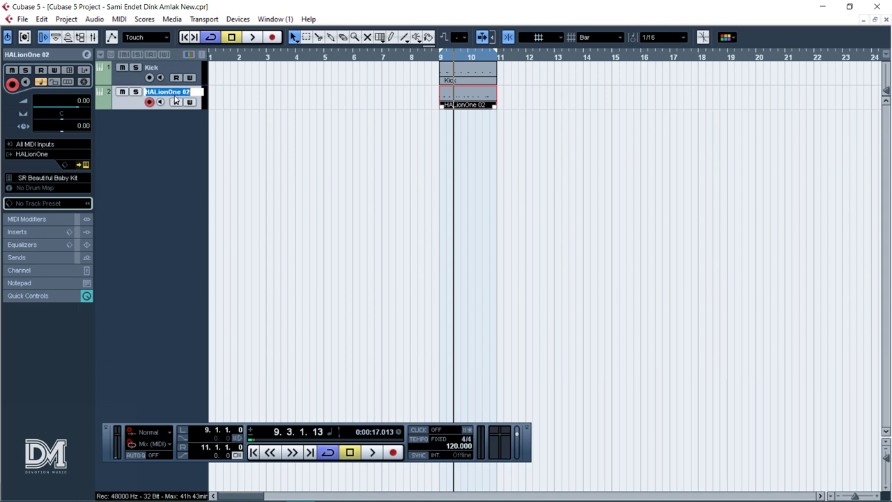
pyautogui.write('Rim')
pyautogui.press('Return')
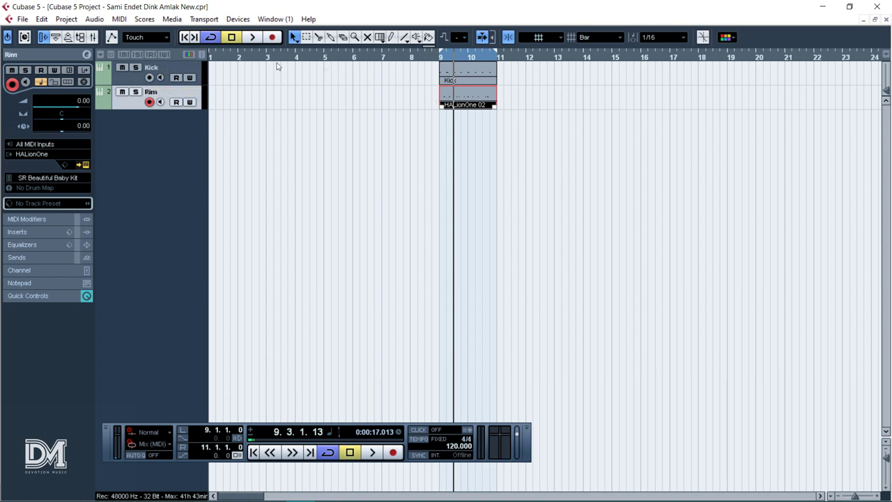
# Step: Show the event info line, rename the recorded part on the second track "Rim", and hide the info line again
pyautogui.click(56, 37)
pyautogui.moveTo(365, 139); pyautogui.dragTo(480, 119)
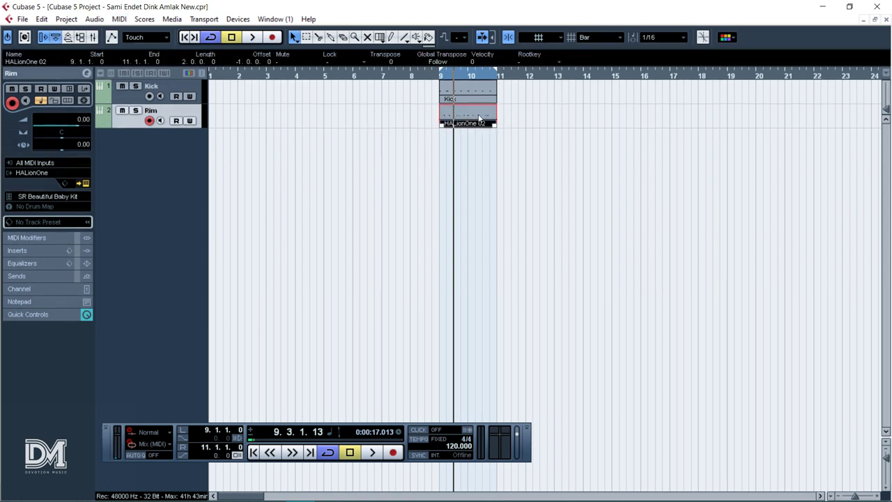
pyautogui.doubleClick(152, 111)
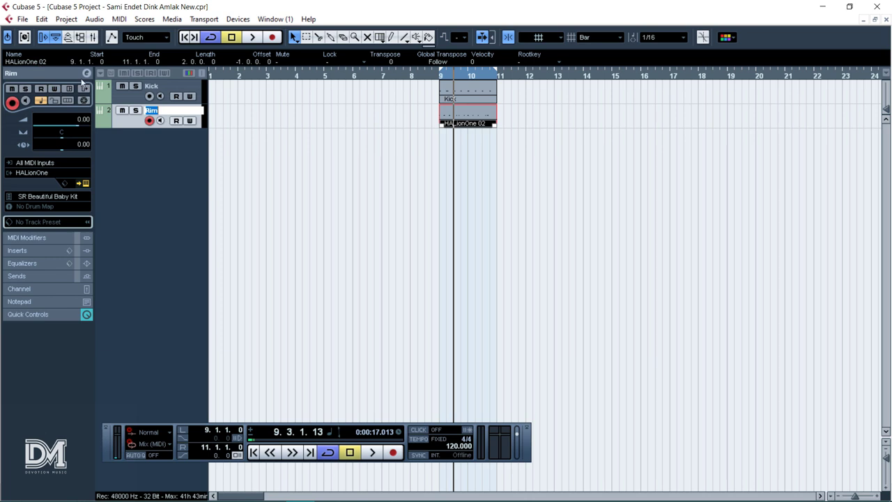
pyautogui.click(28, 61)
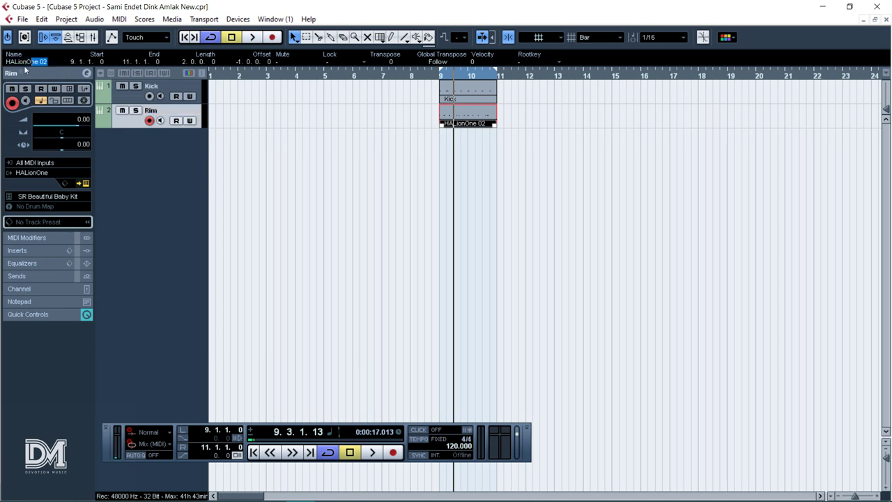
pyautogui.write('Rim')
pyautogui.press('Return')
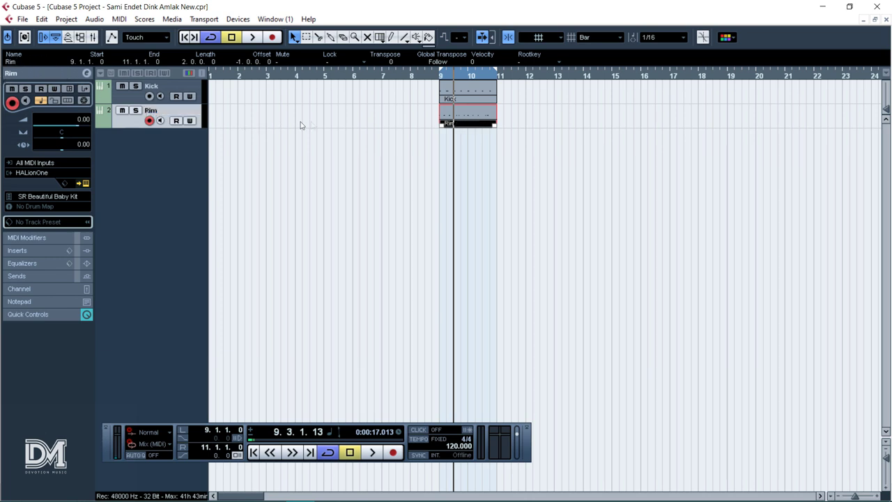
pyautogui.click(412, 159)
pyautogui.click(56, 38)
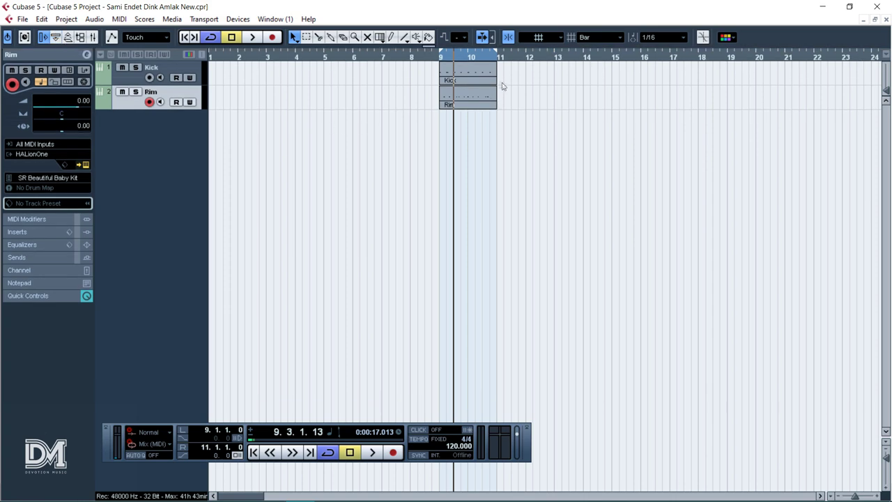
# Step: Open the Rim part and quantize all its notes to the 1/16 grid
pyautogui.doubleClick(464, 97)
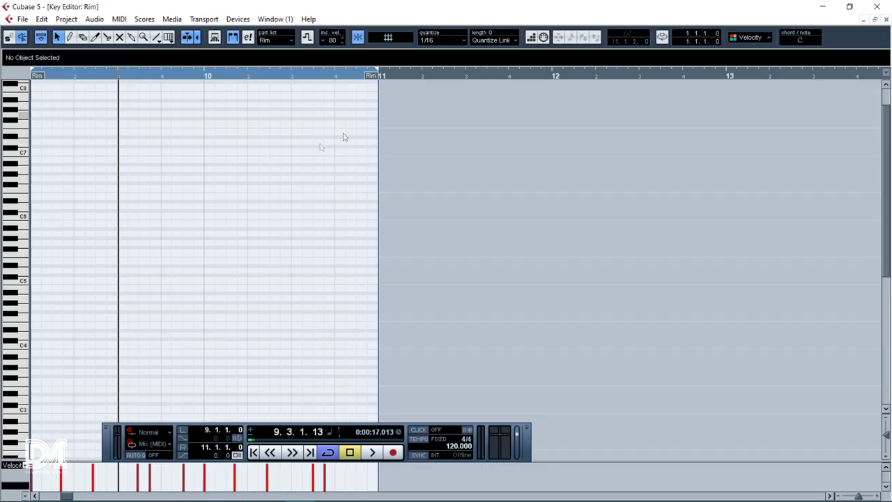
pyautogui.scroll(-5, 343, 161)
pyautogui.scroll(-4, 327, 212)
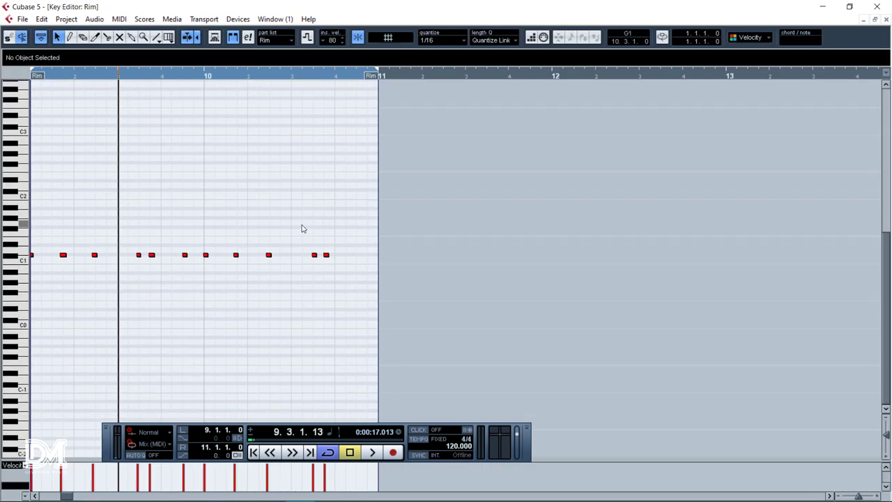
pyautogui.press('h')
pyautogui.press('h')
pyautogui.moveTo(470, 173); pyautogui.dragTo(773, 178)
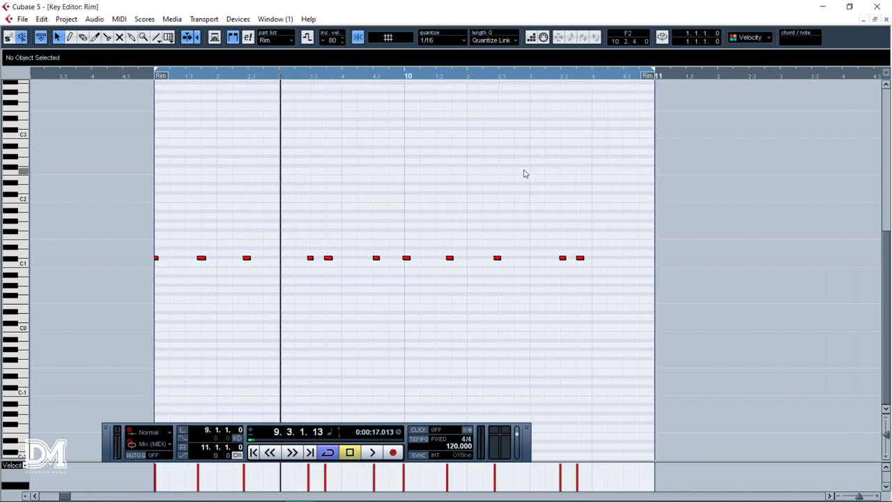
pyautogui.hotkey('ctrl', 'a')
pyautogui.press('q')
# Step: Play back the quantized rim loop together with the kick, return to the project window and stop playback
pyautogui.press('space')
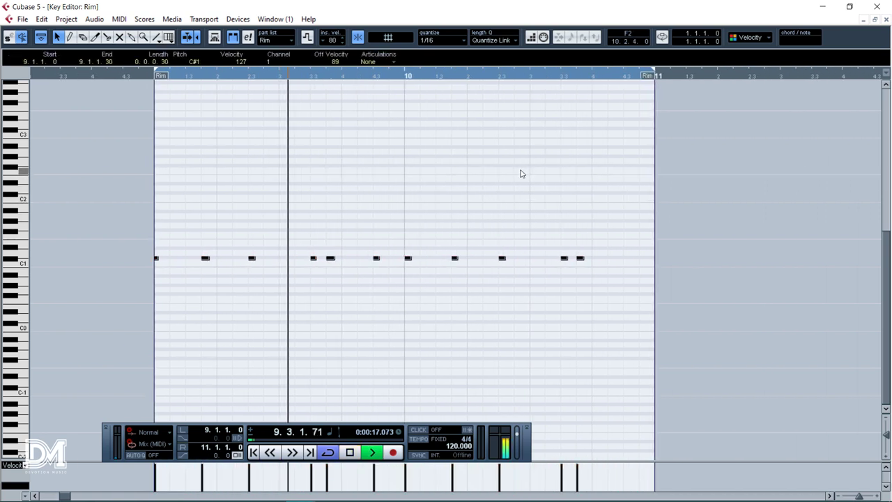
pyautogui.click(517, 172)
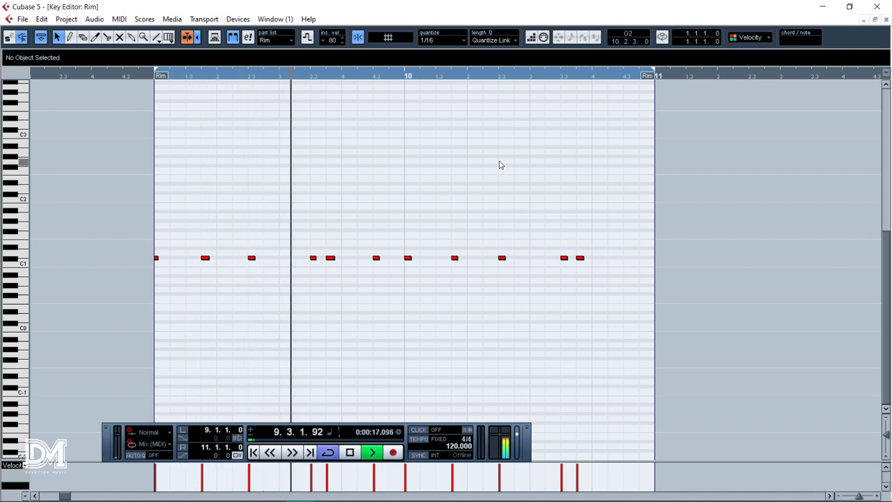
pyautogui.press('Return')
pyautogui.click(305, 151)
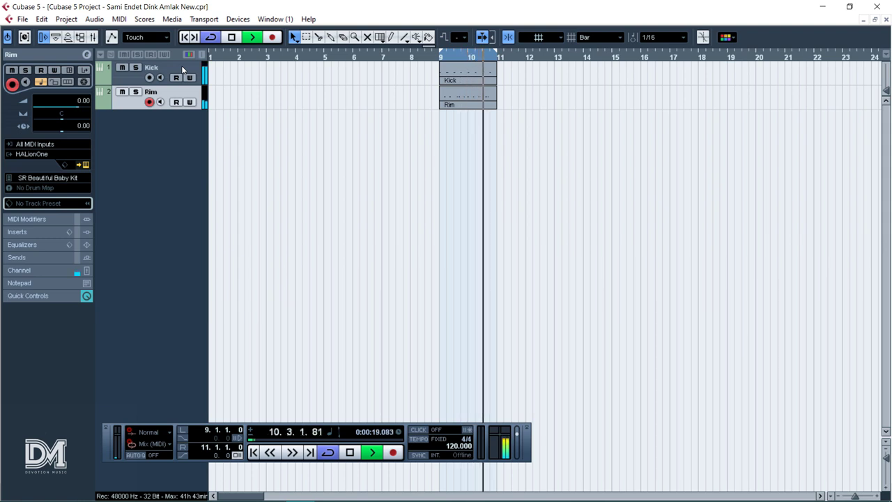
pyautogui.press('space')
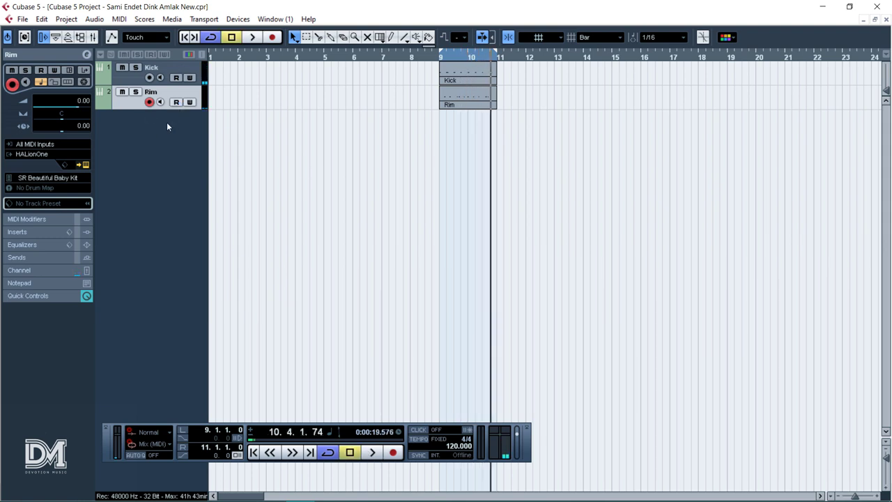
# Step: Duplicate the Kick track and move the copy below the Rim track
pyautogui.click(158, 73)
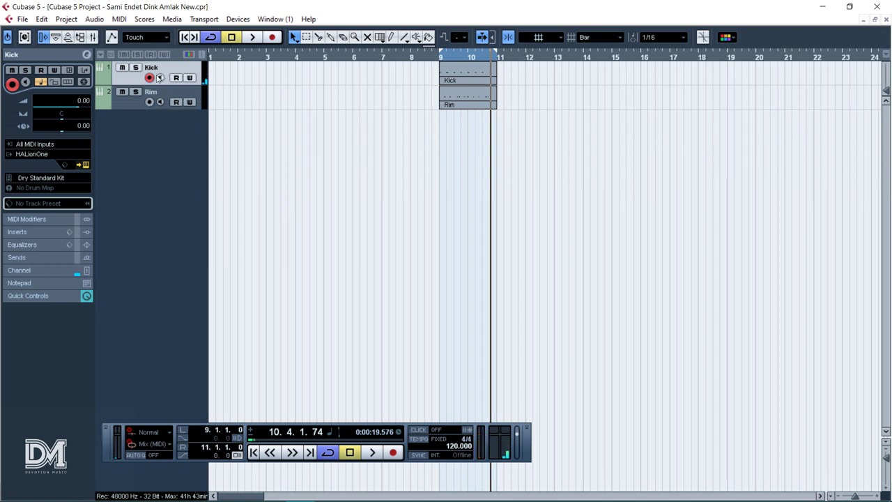
pyautogui.rightClick(165, 74)
pyautogui.click(199, 108)
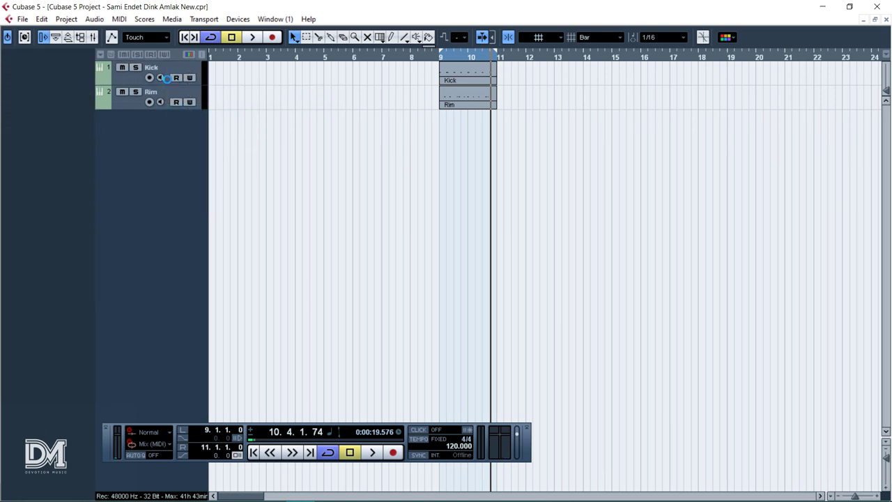
pyautogui.moveTo(171, 95); pyautogui.dragTo(174, 159)
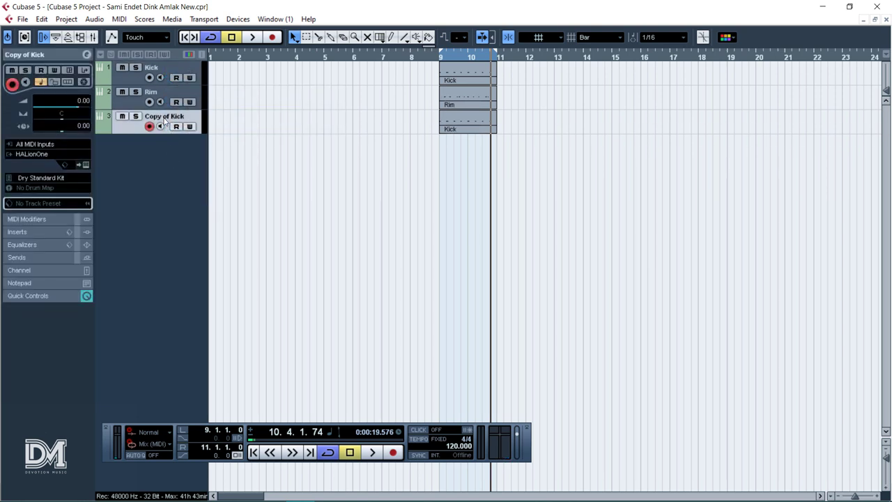
# Step: Rename the Copy of Kick track "HiHat" and delete the copied Kick part from it
pyautogui.doubleClick(164, 120)
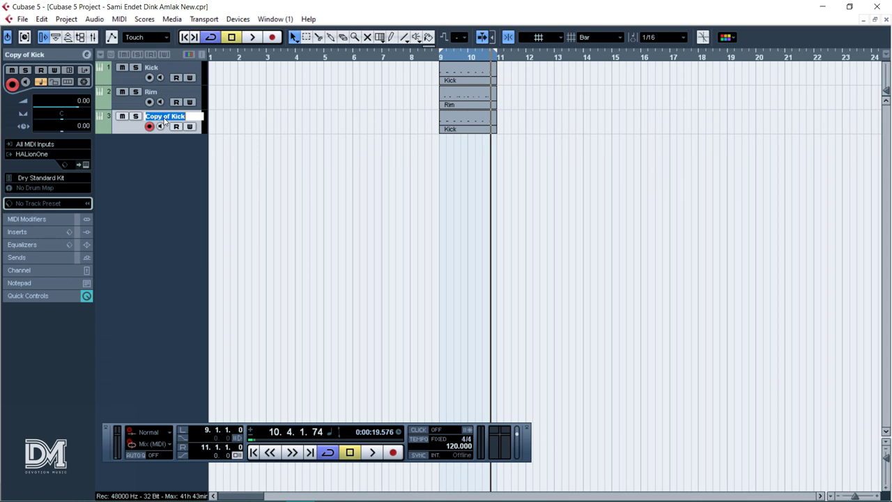
pyautogui.write('HiHat')
pyautogui.press('Return')
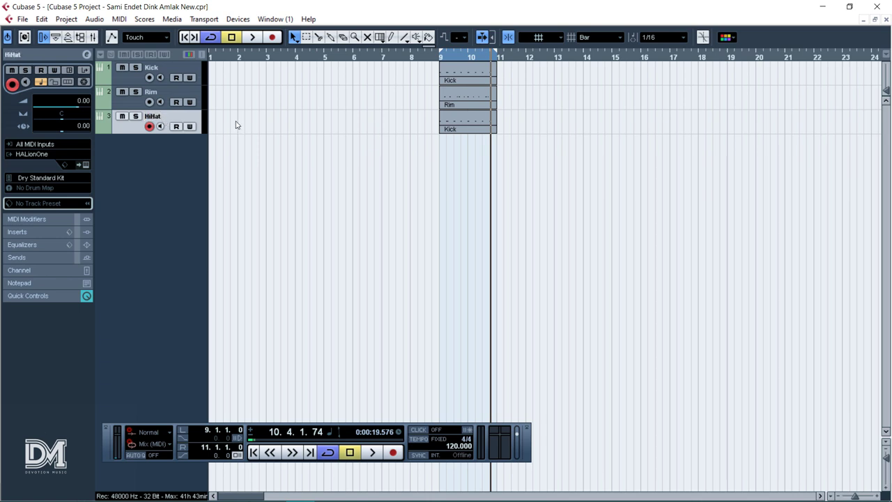
pyautogui.click(469, 131)
pyautogui.press('Delete')
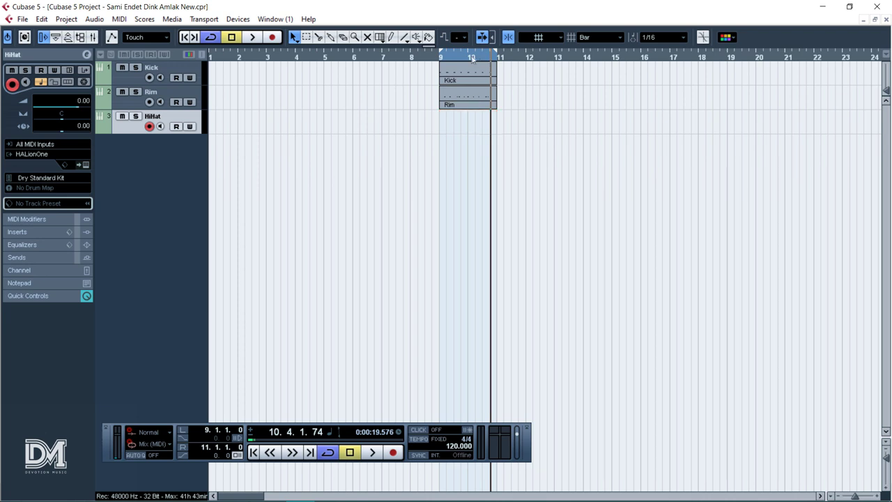
# Step: Record a hi-hat pattern on the HiHat track over the kick and rim loop between bars 9 and 11
pyautogui.click(473, 59)
pyautogui.press('space')
pyautogui.press('space')
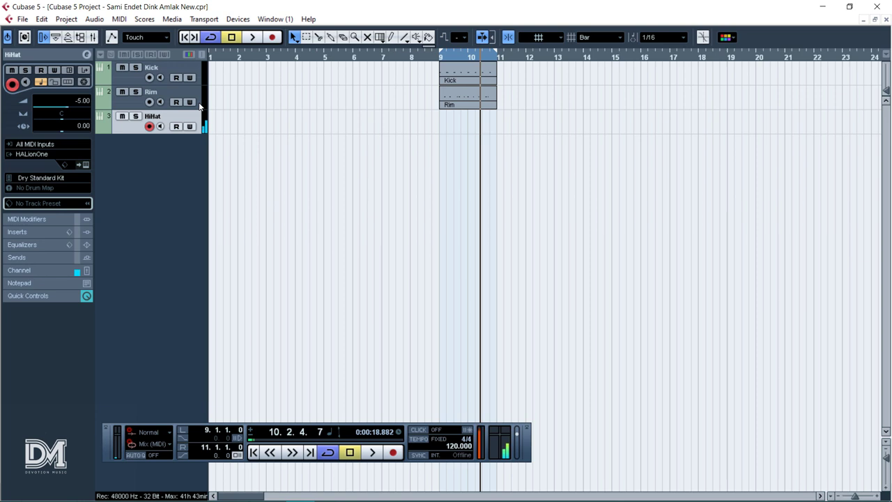
pyautogui.press('KP_Multiply')
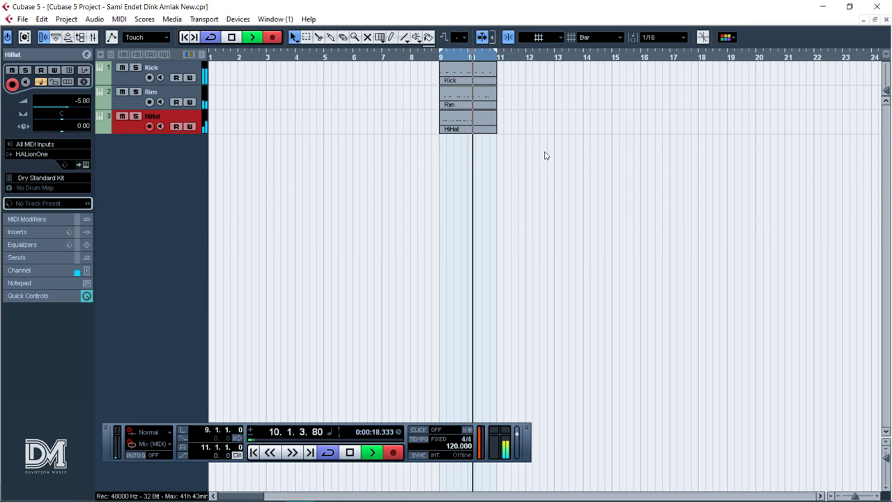
pyautogui.press('space')
# Step: Quantize all notes of the HiHat part to the 1/16 grid and play the result back with the kick and rim
pyautogui.doubleClick(471, 130)
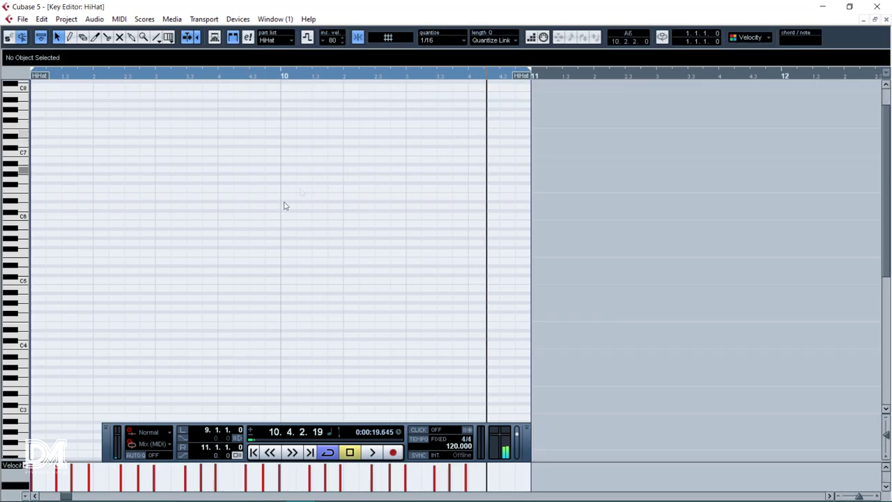
pyautogui.press('q')
pyautogui.press('space')
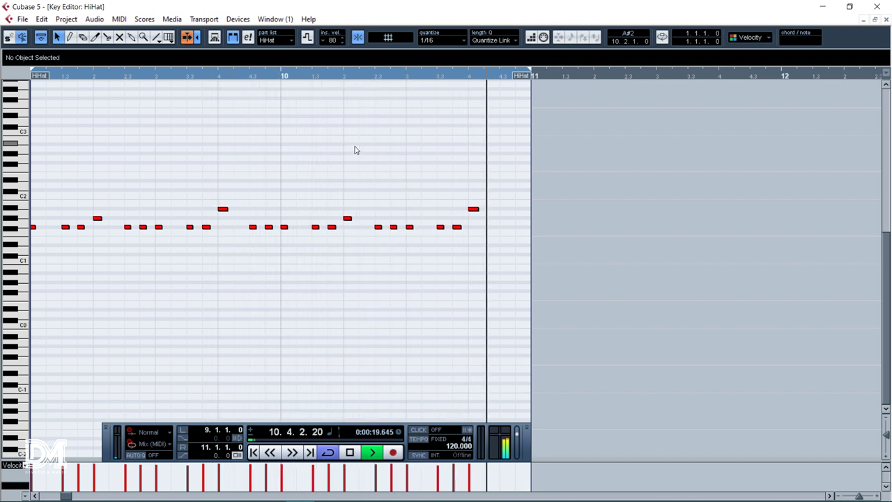
pyautogui.press('Return')
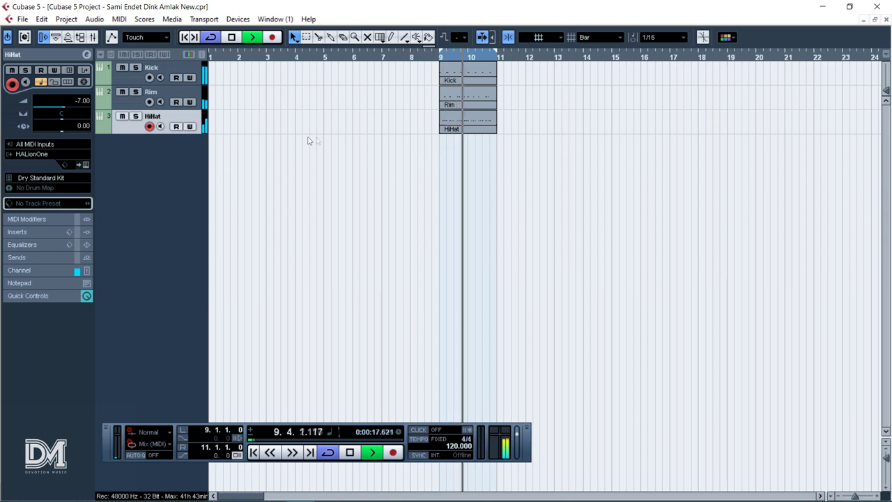
pyautogui.press('space')
# Step: Lower the two G#1 notes in the HiHat part to F#1 and play back the corrected loop
pyautogui.doubleClick(445, 128)
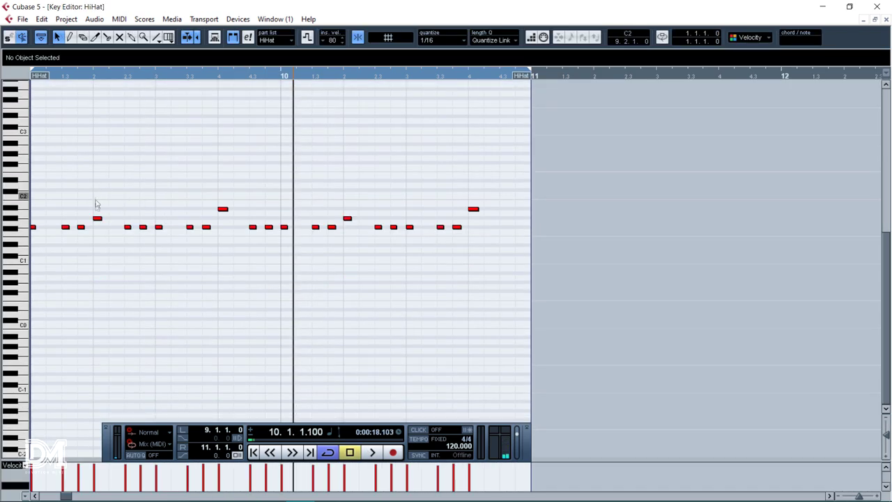
pyautogui.click(97, 218)
pyautogui.keyDown('shift'); pyautogui.click(347, 218); pyautogui.keyUp('shift')
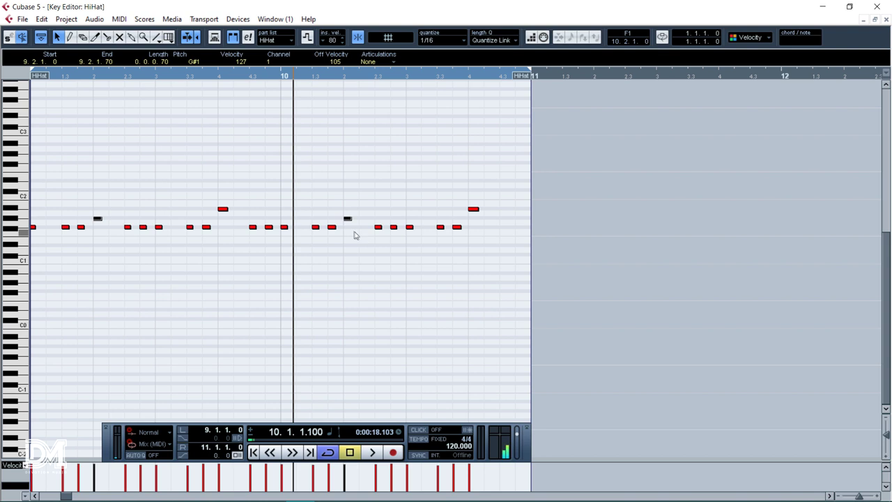
pyautogui.press('Down')
pyautogui.press('Down')
pyautogui.press('space')
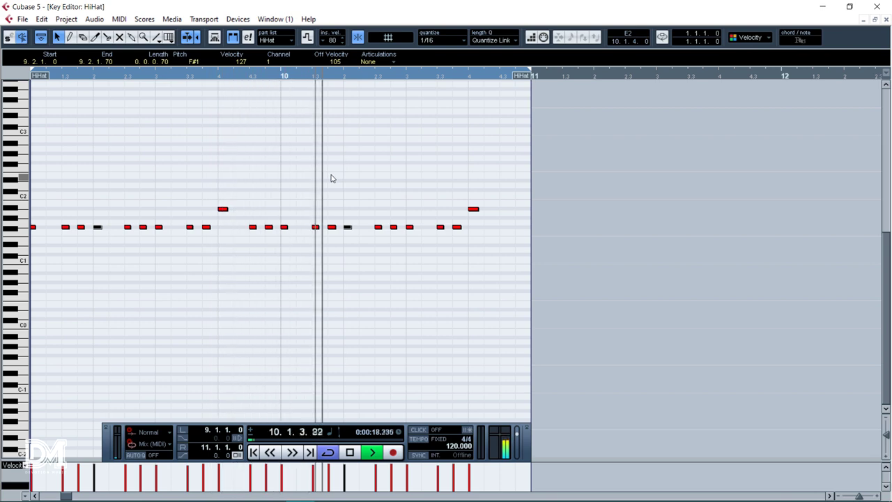
pyautogui.press('Escape')
pyautogui.press('space')
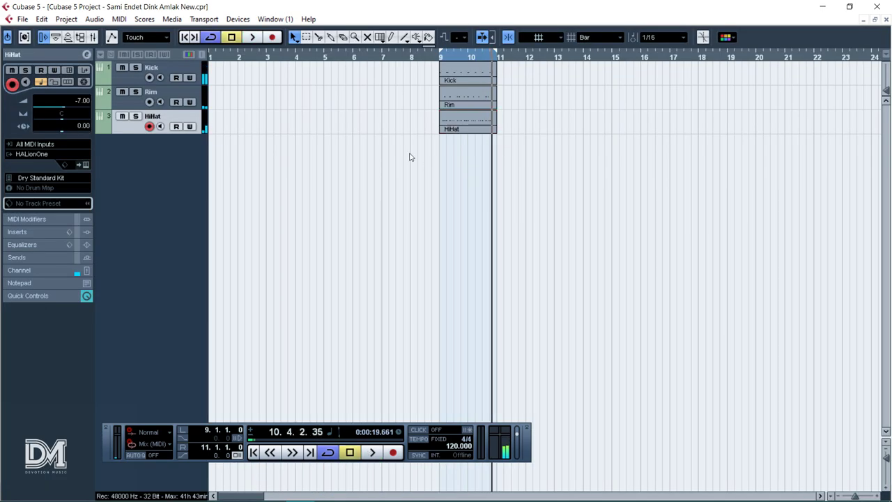
# Step: Duplicate the HiHat track and delete the copied part from the new track
pyautogui.rightClick(133, 151)
pyautogui.rightClick(178, 132)
pyautogui.rightClick(167, 123)
pyautogui.click(189, 160)
pyautogui.moveTo(378, 150); pyautogui.dragTo(470, 166)
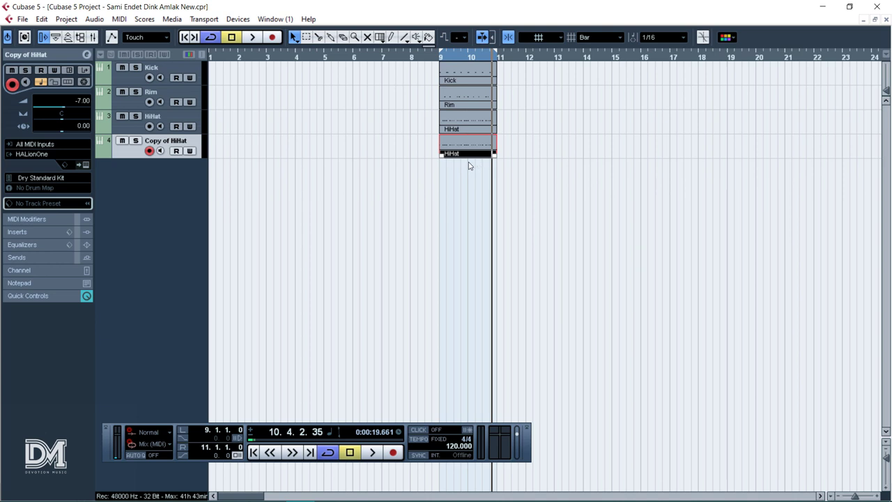
pyautogui.press('Delete')
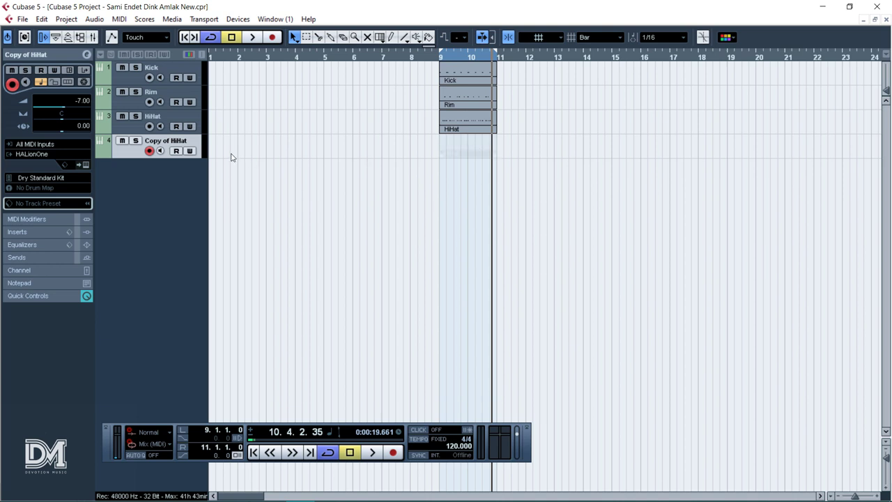
# Step: Rename the Copy of HiHat track "Cymbal" and load the SR Real Alter Kit from the SR OneSoundz Silver set
pyautogui.doubleClick(158, 142)
pyautogui.write('Cymbal')
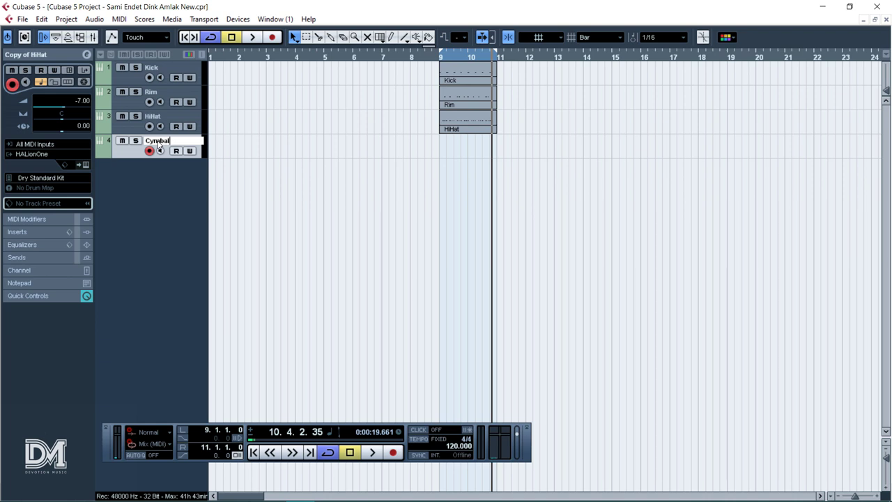
pyautogui.press('Return')
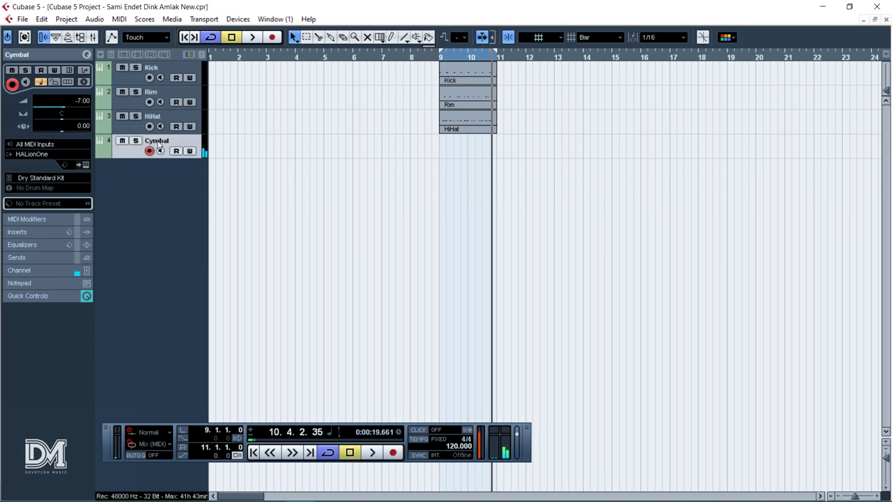
pyautogui.click(39, 178)
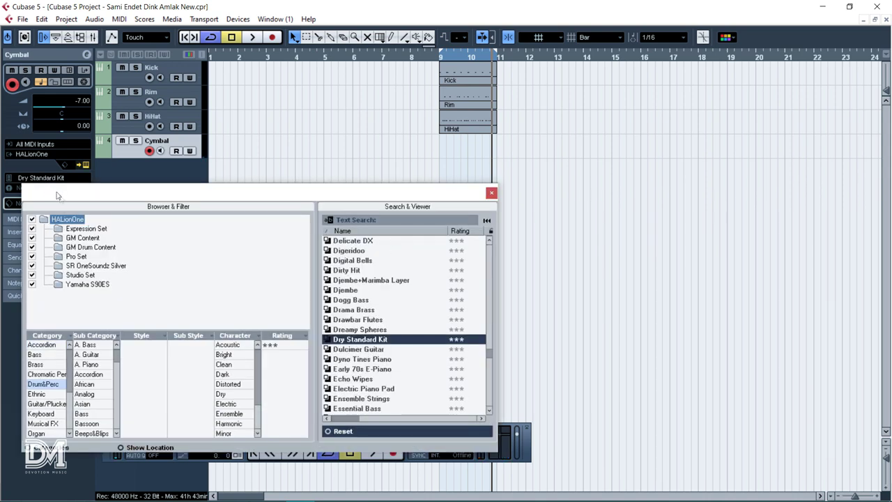
pyautogui.click(95, 265)
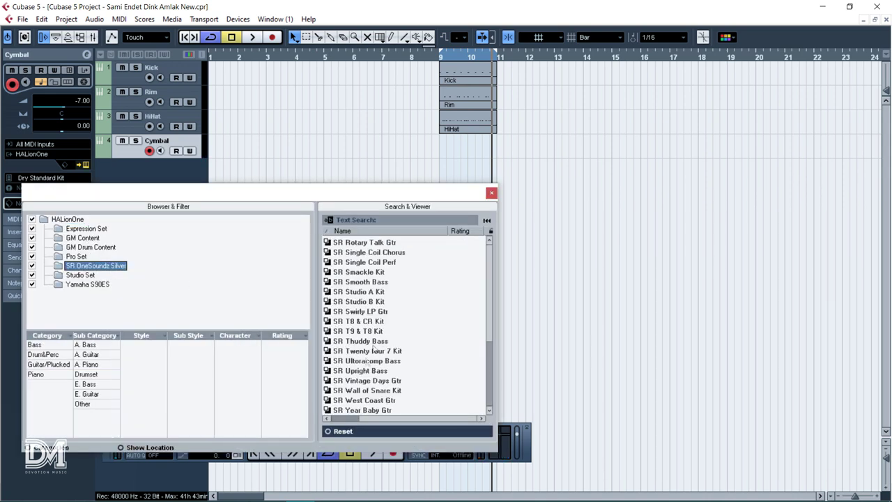
pyautogui.scroll(5, 373, 350)
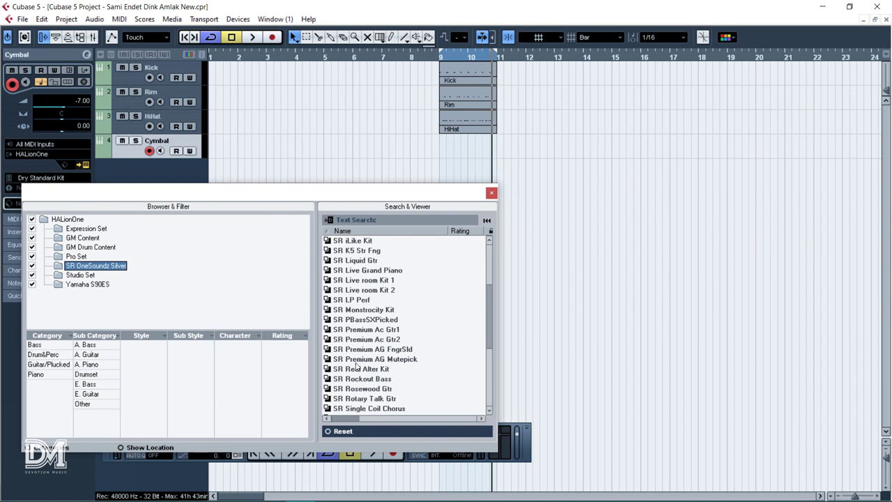
pyautogui.doubleClick(361, 370)
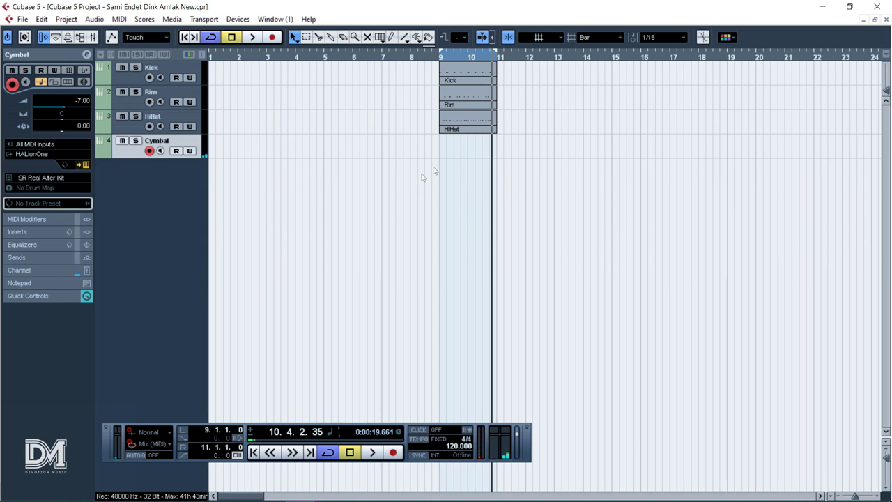
# Step: Duplicate the Kick, Rim and HiHat parts so they repeat from bar 11, and extend the loop's end to bar 13
pyautogui.moveTo(526, 73); pyautogui.dragTo(438, 163)
pyautogui.hotkey('ctrl', 'd')
pyautogui.keyDown('alt'); pyautogui.click(549, 58); pyautogui.keyUp('alt')
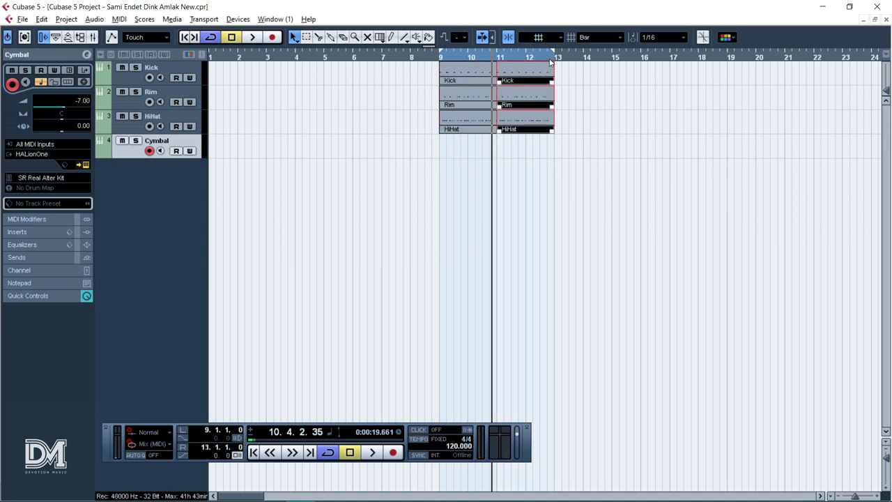
# Step: Record a long cymbal note at the start of the bar 9 to 13 loop on the Cymbal track
pyautogui.click(527, 60)
pyautogui.click(620, 166)
pyautogui.press('space')
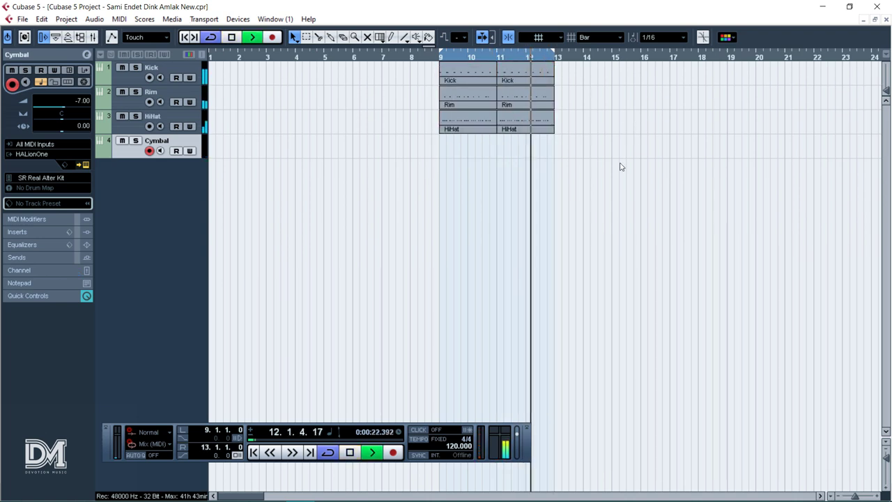
pyautogui.press('KP_Multiply')
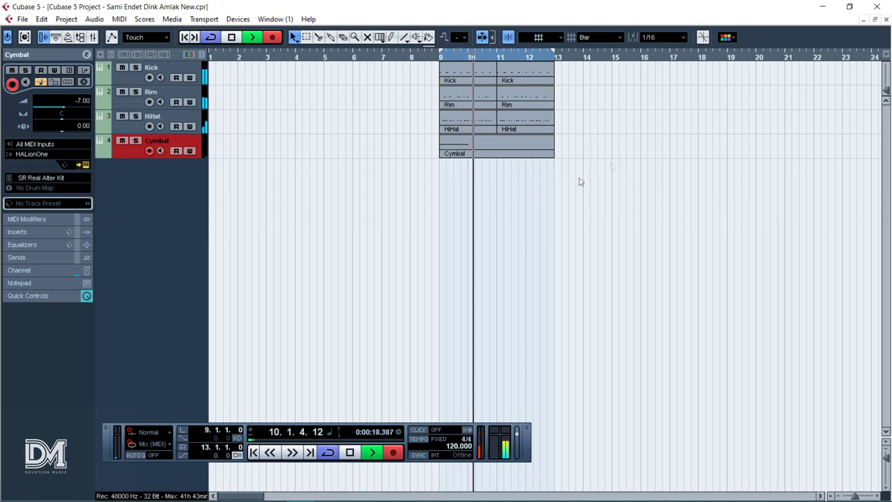
pyautogui.press('space')
# Step: Open the Cymbal part, trim the end of its C#2 note to bar 10 and return to the project window
pyautogui.doubleClick(449, 146)
pyautogui.scroll(-4, 350, 167)
pyautogui.moveTo(220, 194); pyautogui.dragTo(318, 377)
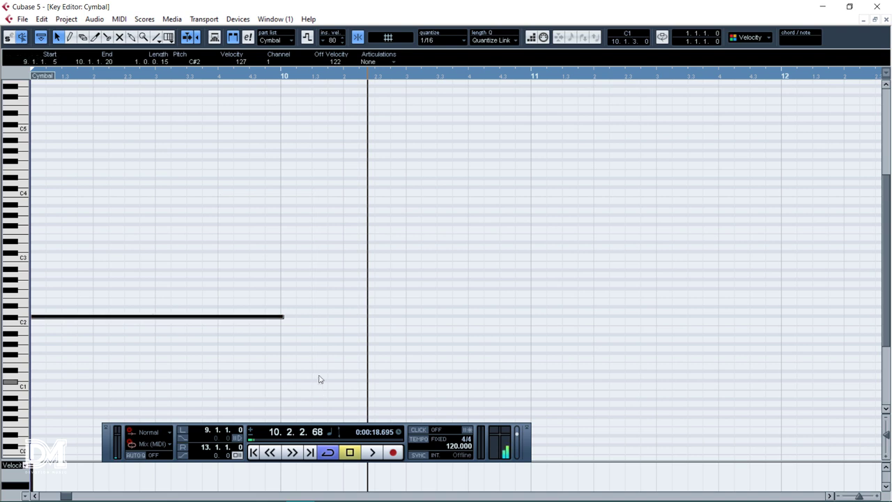
pyautogui.click(331, 307)
pyautogui.moveTo(281, 317); pyautogui.dragTo(277, 320)
pyautogui.click(351, 290)
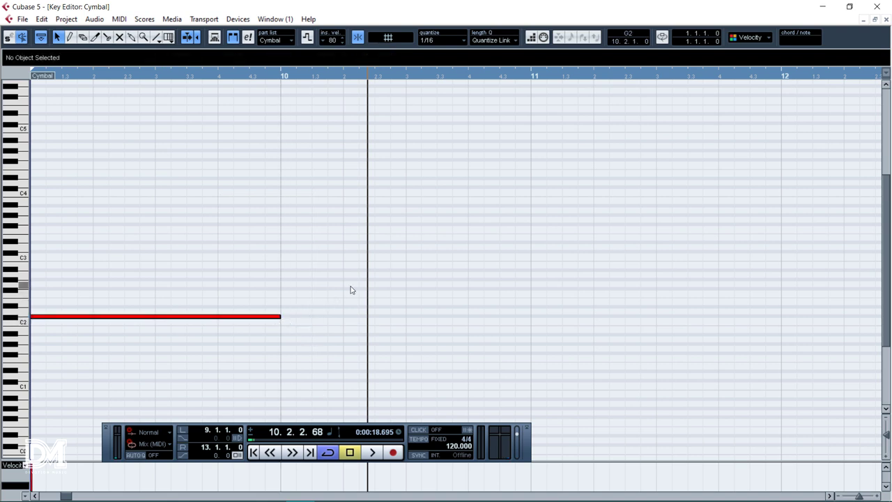
pyautogui.press('Return')
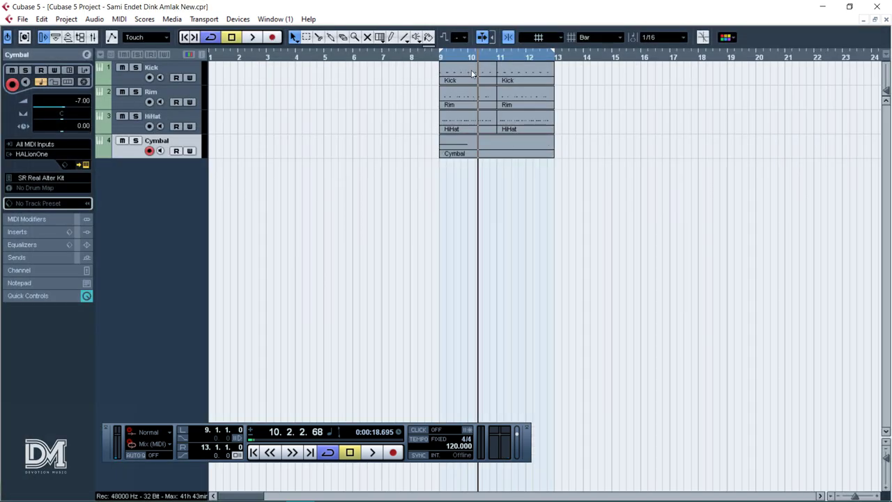
# Step: Glue the repeated Kick, Rim and HiHat parts into one part per track and place the playback cursor at bar 9
pyautogui.click(330, 39)
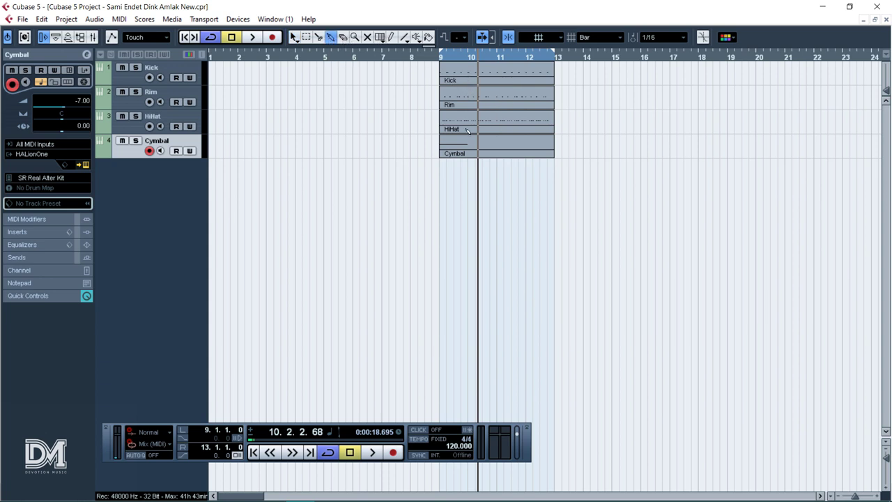
pyautogui.click(293, 37)
pyautogui.click(441, 58)
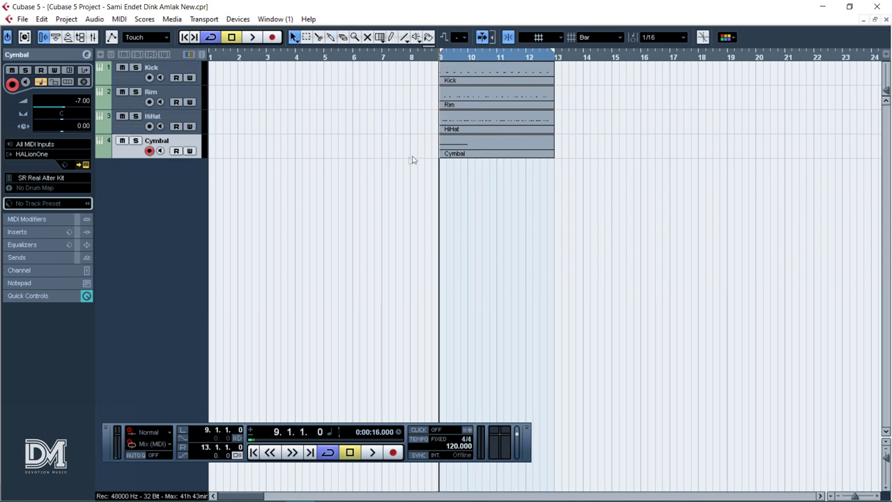
# Step: Add a folder track above the Kick track and name it "Drums"
pyautogui.rightClick(151, 67)
pyautogui.moveTo(292, 71)
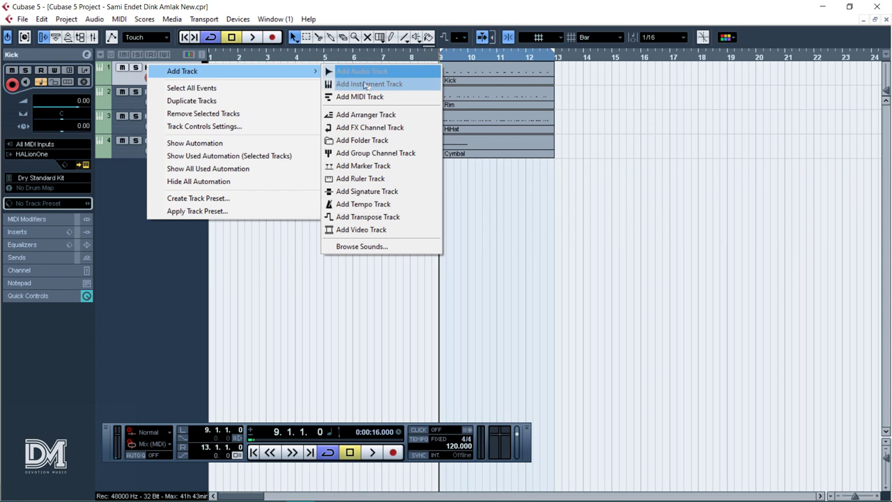
pyautogui.click(366, 140)
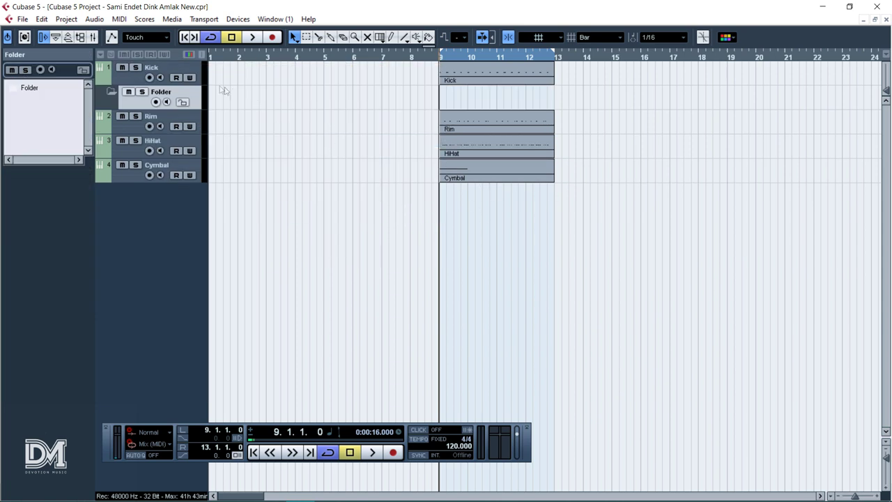
pyautogui.moveTo(173, 96); pyautogui.dragTo(164, 71)
pyautogui.doubleClick(163, 69)
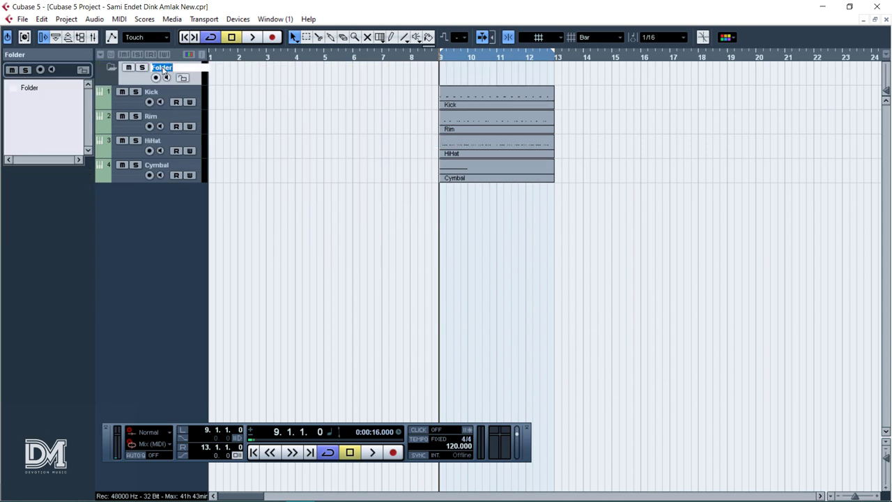
pyautogui.write('Drums')
pyautogui.press('Return')
# Step: Move the Kick, Rim, HiHat and Cymbal tracks into the Drums folder
pyautogui.click(158, 91)
pyautogui.keyDown('shift'); pyautogui.click(159, 165); pyautogui.keyUp('shift')
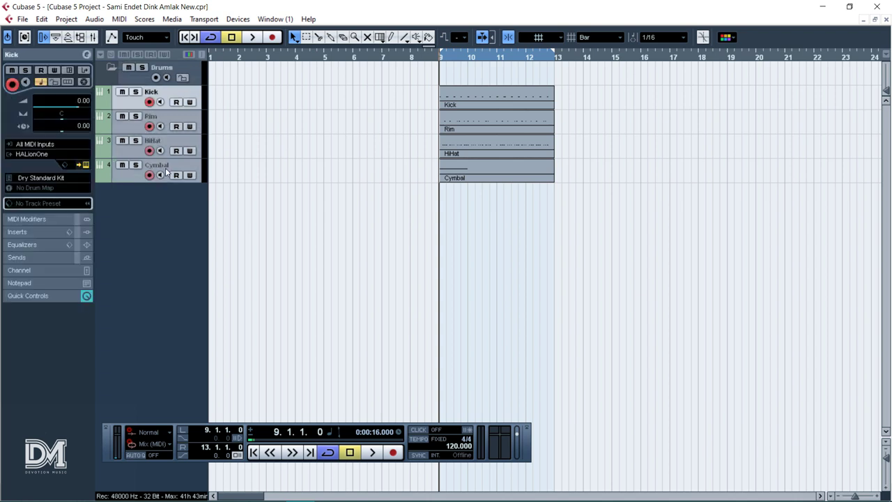
pyautogui.moveTo(162, 93); pyautogui.dragTo(143, 79)
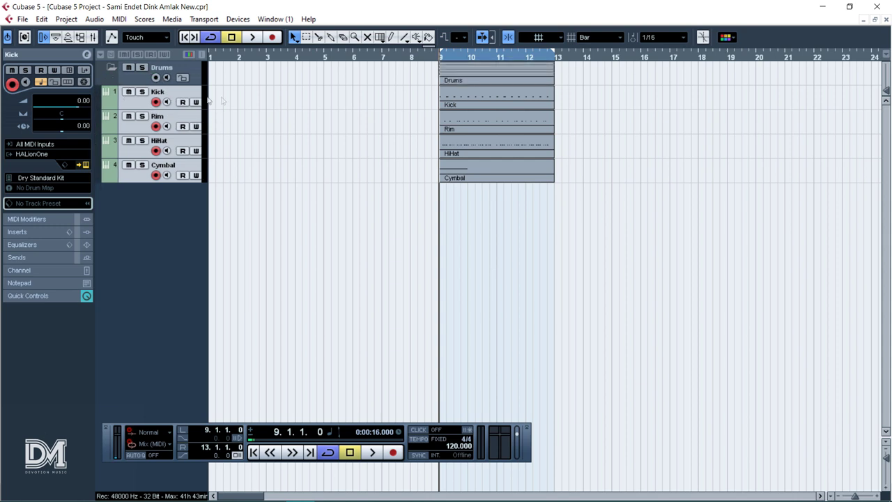
# Step: Play back the complete drum loop while selecting individual drum tracks, and stop playback
pyautogui.click(186, 101)
pyautogui.click(175, 114)
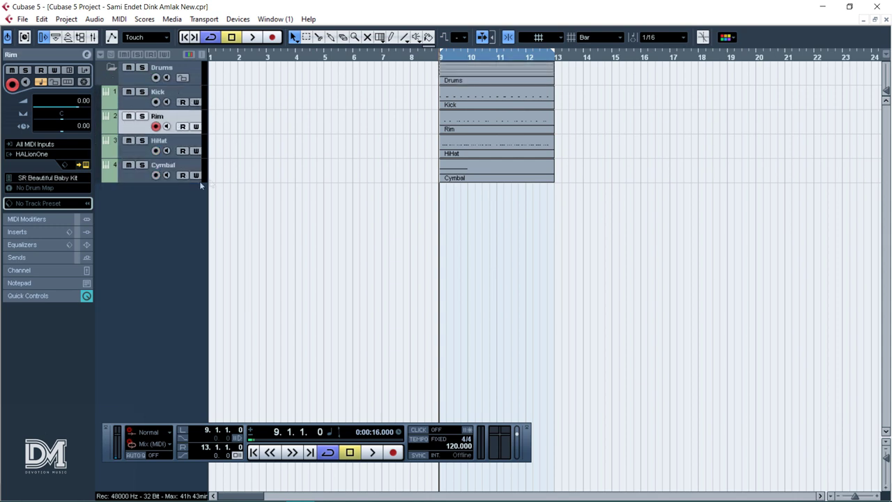
pyautogui.click(176, 167)
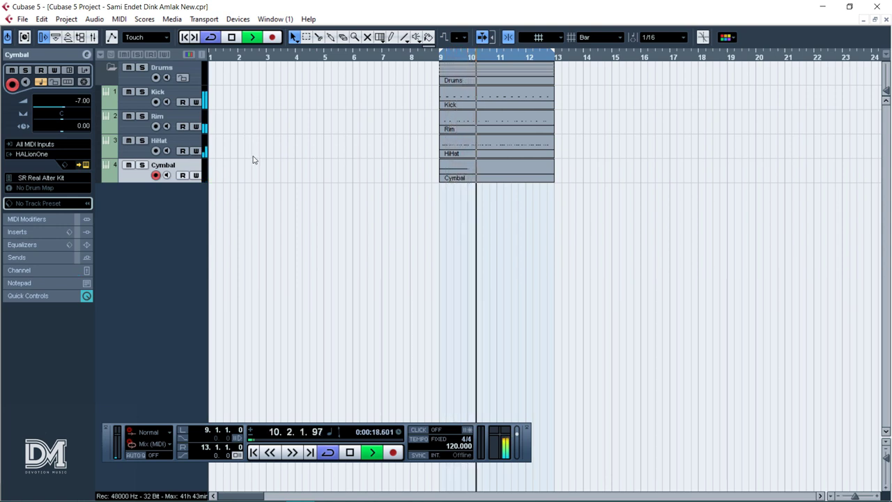
pyautogui.click(180, 145)
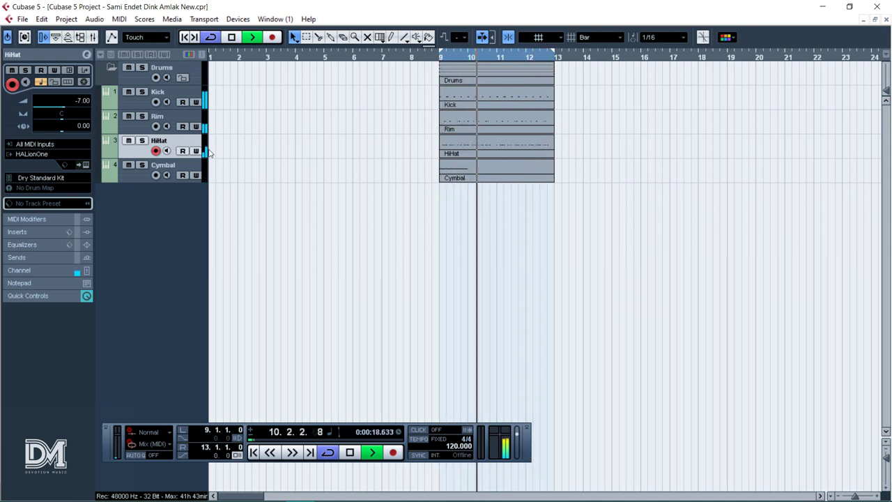
pyautogui.press('space')
# Step: Add one Groove Agent ONE instrument track below the Cymbal track
pyautogui.rightClick(172, 167)
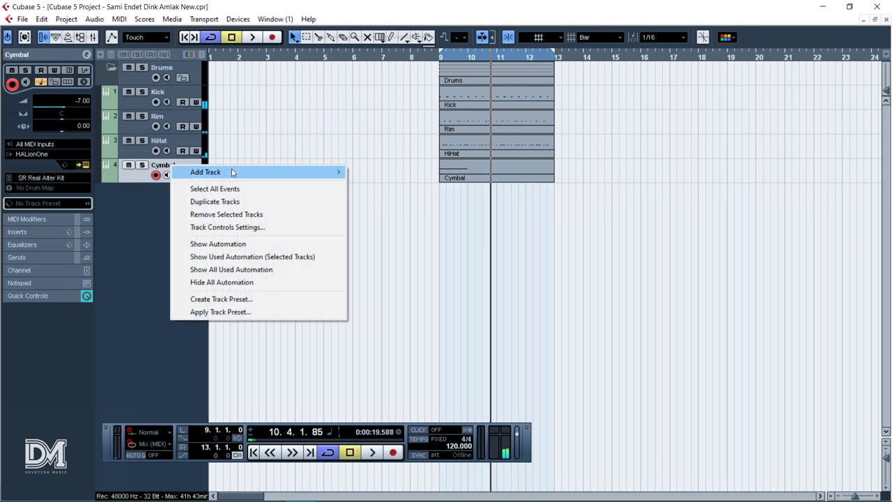
pyautogui.click(235, 172)
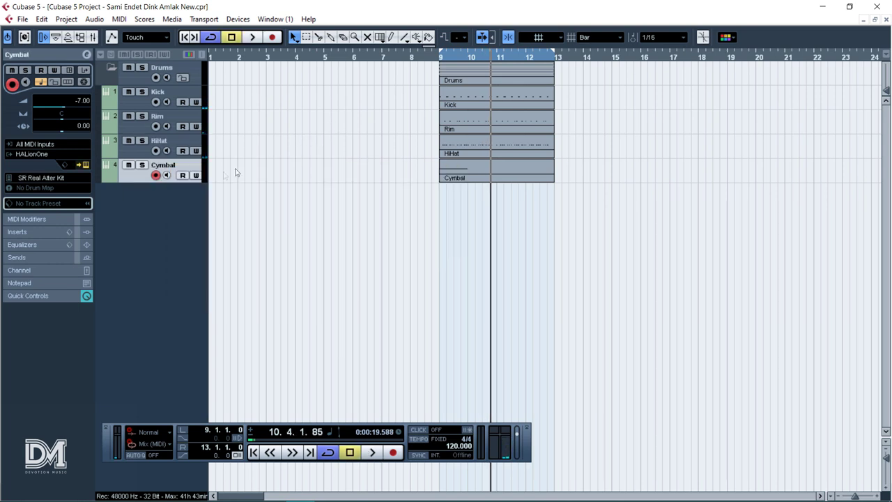
pyautogui.rightClick(155, 169)
pyautogui.moveTo(200, 173)
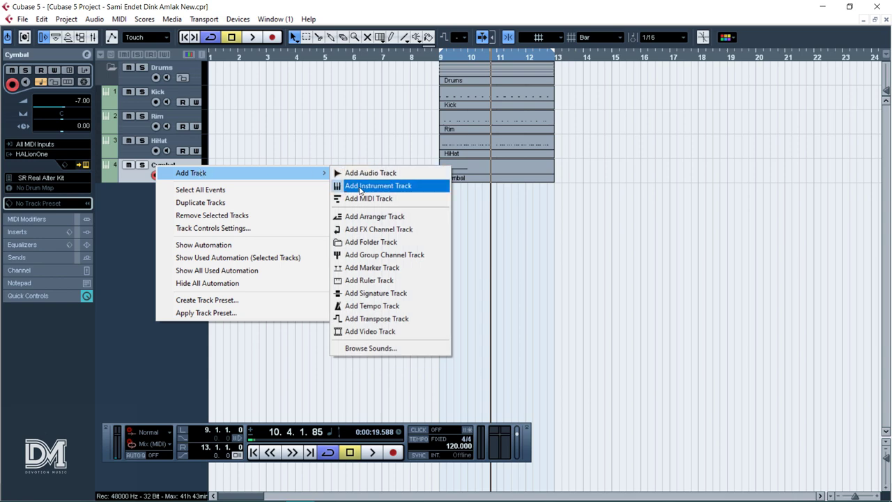
pyautogui.click(360, 187)
pyautogui.click(392, 192)
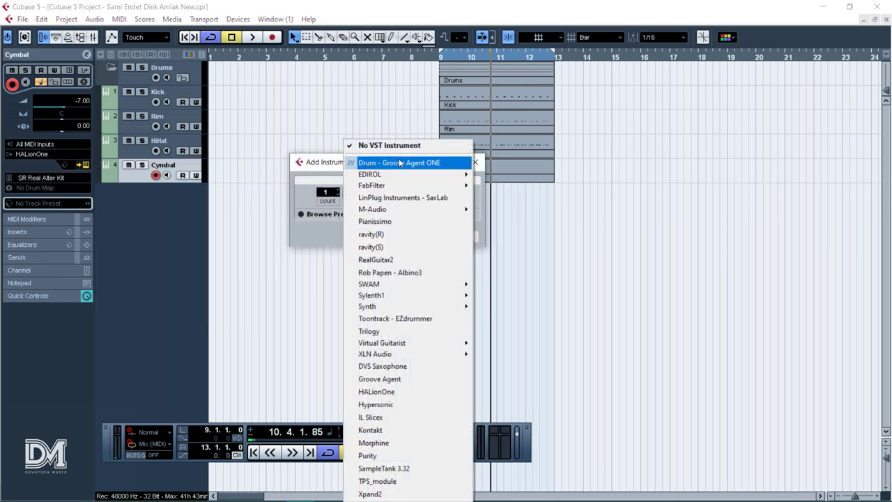
pyautogui.click(400, 165)
pyautogui.click(400, 235)
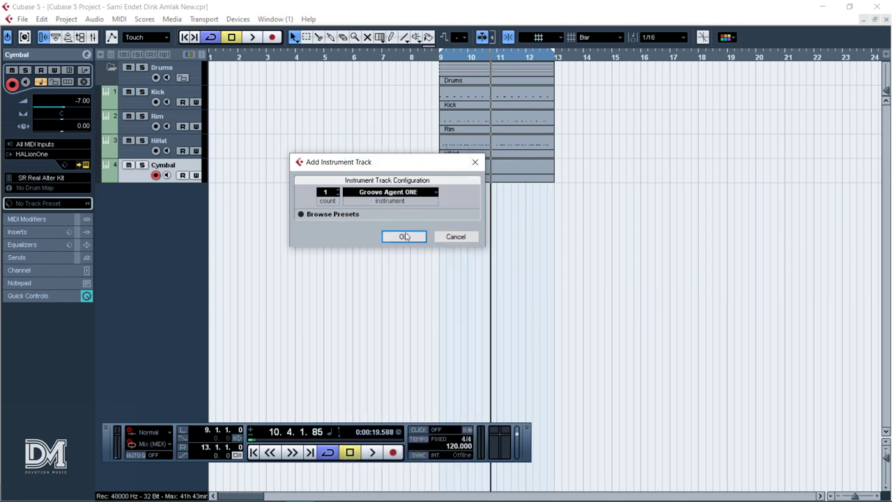
# Step: Load the GM Percussion preset on the Groove Agent ONE track and set the track's volume to -10
pyautogui.click(39, 180)
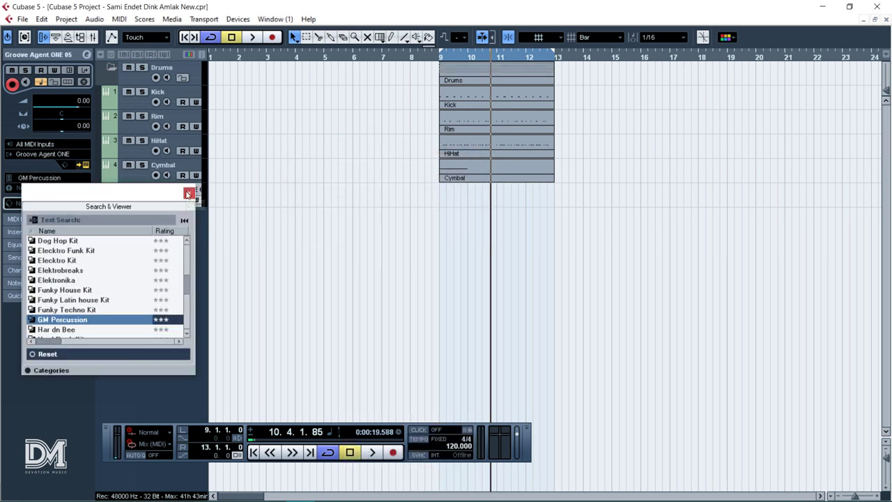
pyautogui.click(189, 193)
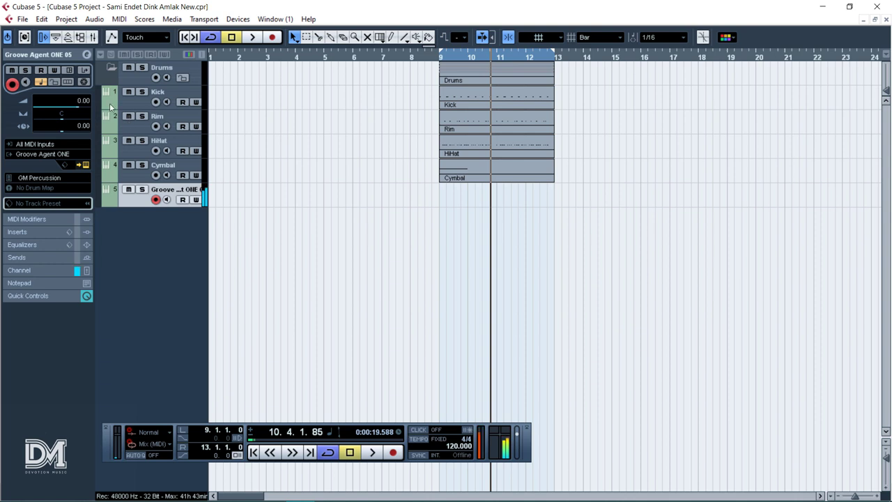
pyautogui.doubleClick(83, 102)
pyautogui.write('-3')
pyautogui.press('Return')
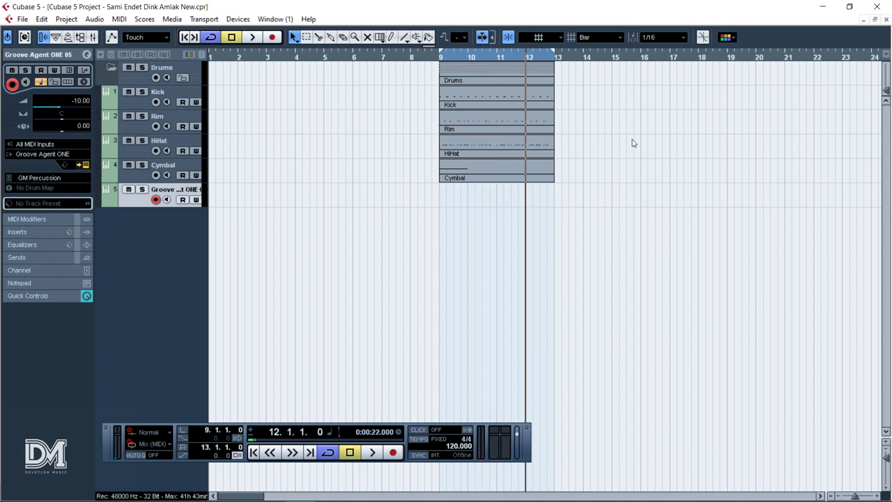
# Step: Record a two-bar percussion pattern over the drum loop from bar 9 and delete the stray notes after bar 11 in the Key Editor
pyautogui.press('KP_Multiply')
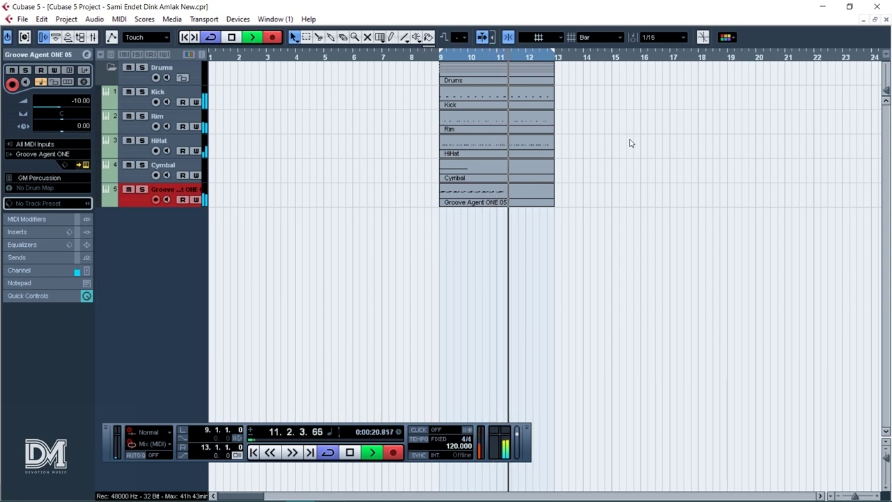
pyautogui.press('space')
pyautogui.doubleClick(496, 203)
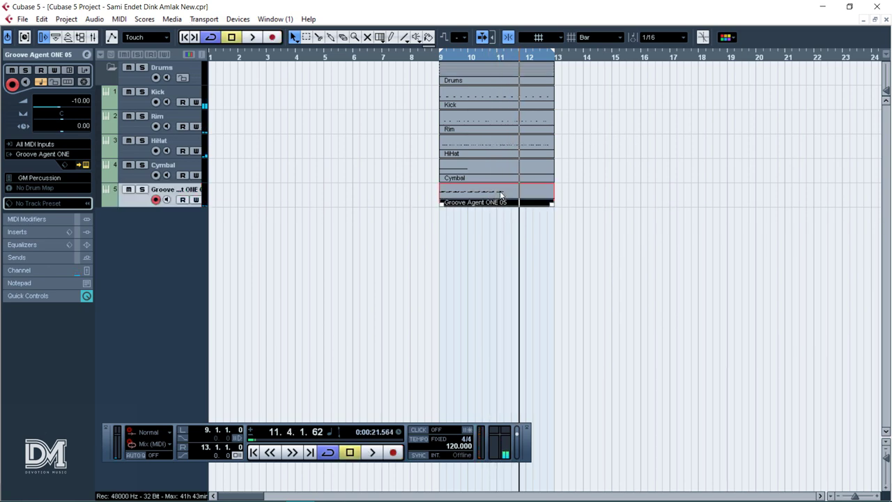
pyautogui.moveTo(543, 103); pyautogui.dragTo(613, 182)
pyautogui.press('Delete')
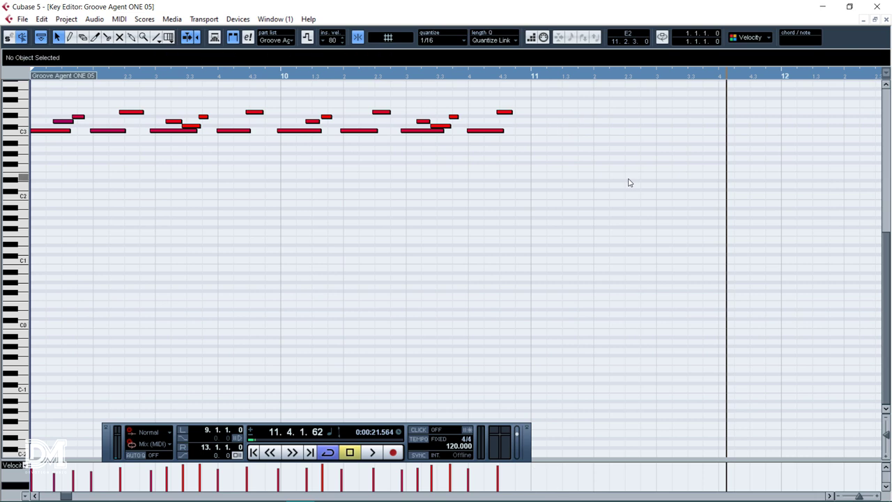
# Step: Split the recorded percussion part at bar 11, delete its second half, and shorten the loop range to bars 9–11
pyautogui.press('Escape')
pyautogui.keyDown('alt'); pyautogui.click(499, 193); pyautogui.keyUp('alt')
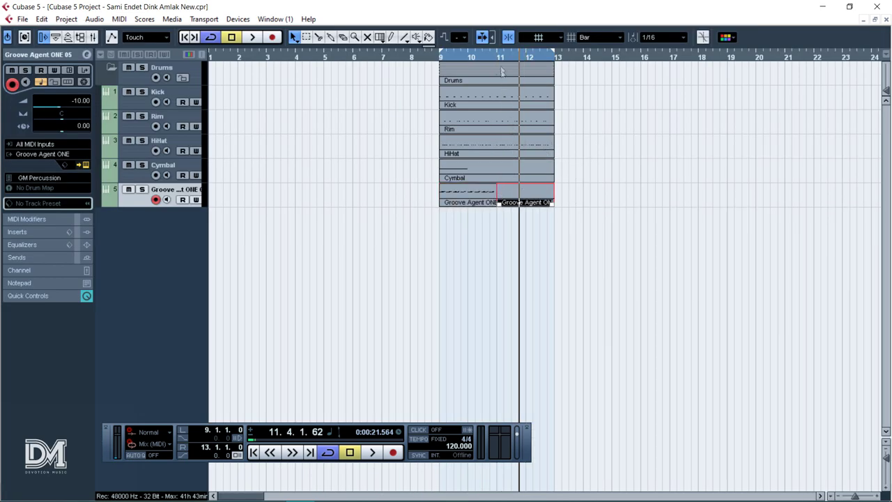
pyautogui.keyDown('alt'); pyautogui.click(499, 58); pyautogui.keyUp('alt')
pyautogui.click(440, 59)
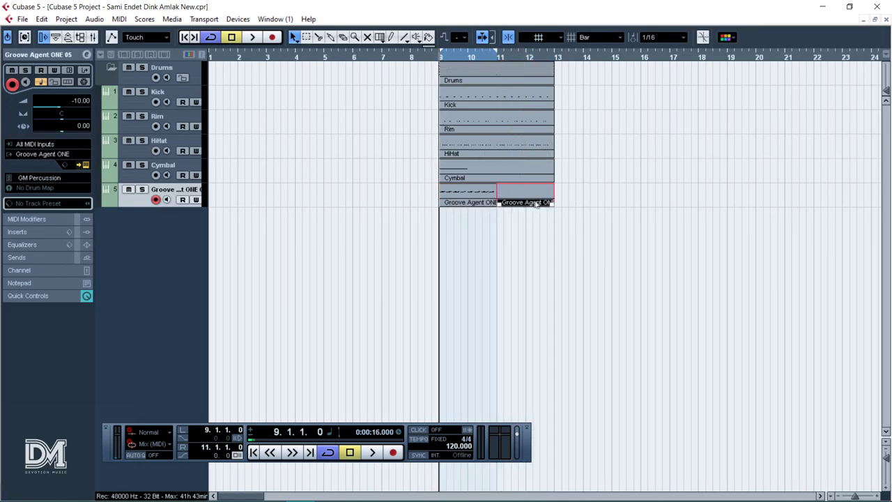
pyautogui.press('Delete')
# Step: Name the percussion track "Conga" and play its part in the Key Editor with the metronome click on
pyautogui.doubleClick(467, 195)
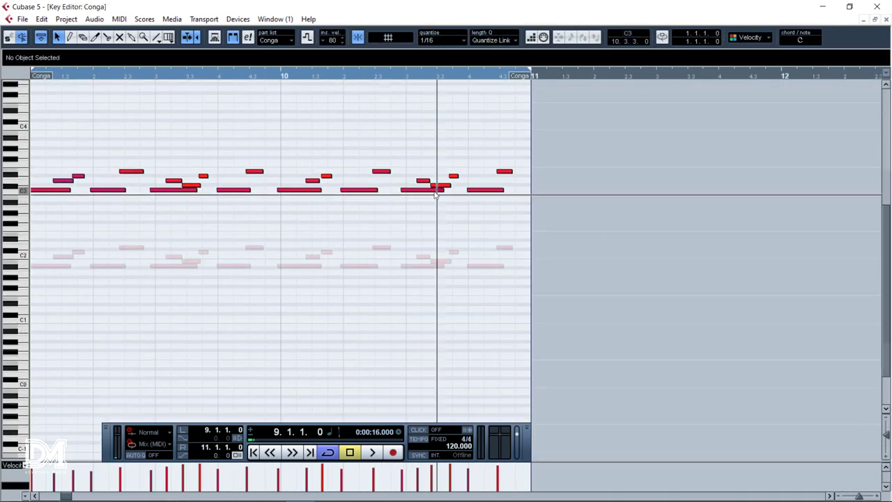
pyautogui.press('c')
pyautogui.press('space')
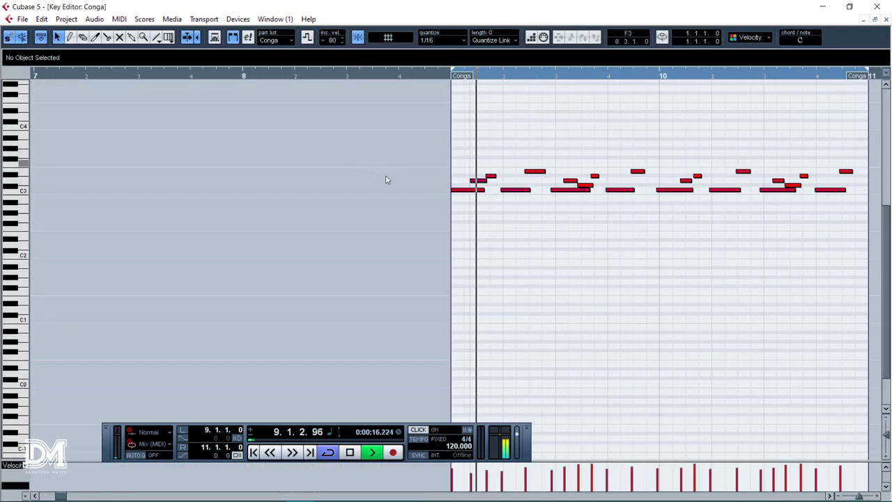
pyautogui.moveTo(463, 149); pyautogui.dragTo(496, 212)
pyautogui.click(483, 210)
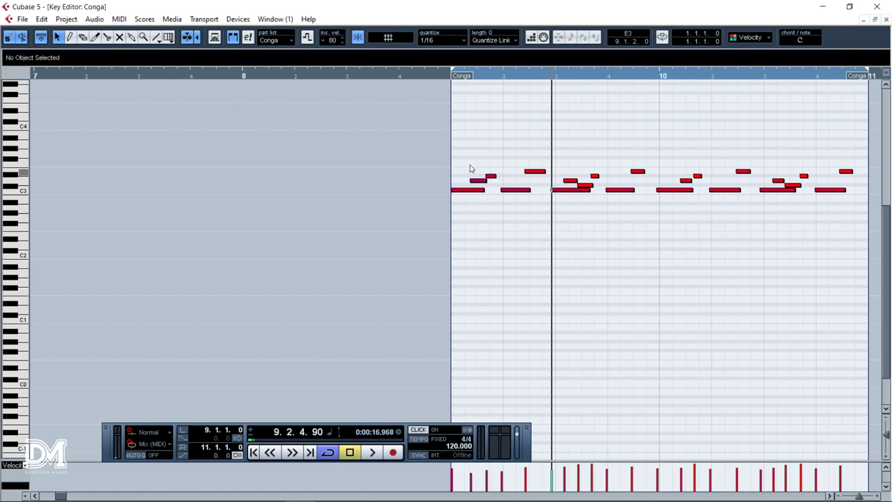
# Step: Shift all conga notes except the first so the second starts at 9.1.3, align them to the 1/16 grid, and play the part
pyautogui.moveTo(471, 149); pyautogui.dragTo(830, 248)
pyautogui.click(480, 188)
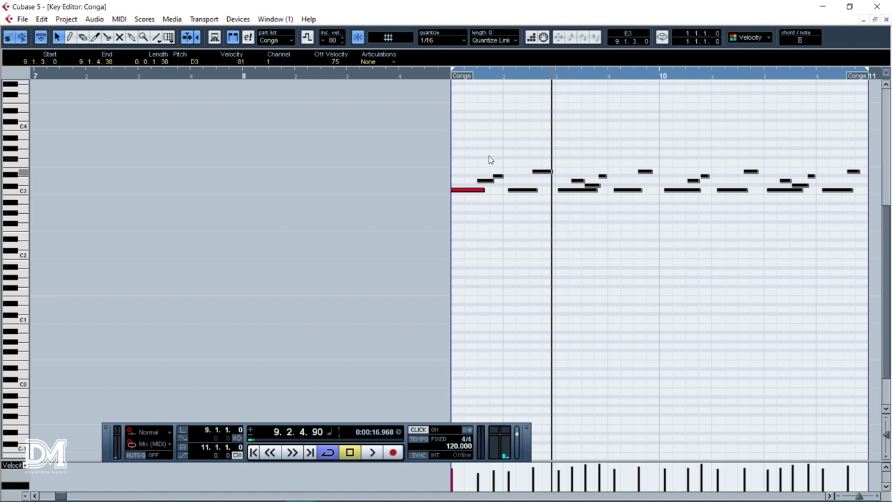
pyautogui.click(560, 122)
pyautogui.press('space')
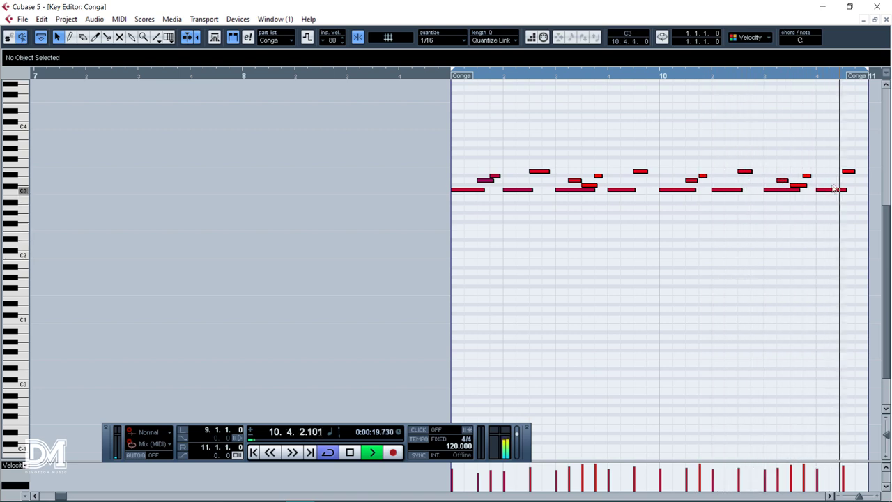
pyautogui.press('space')
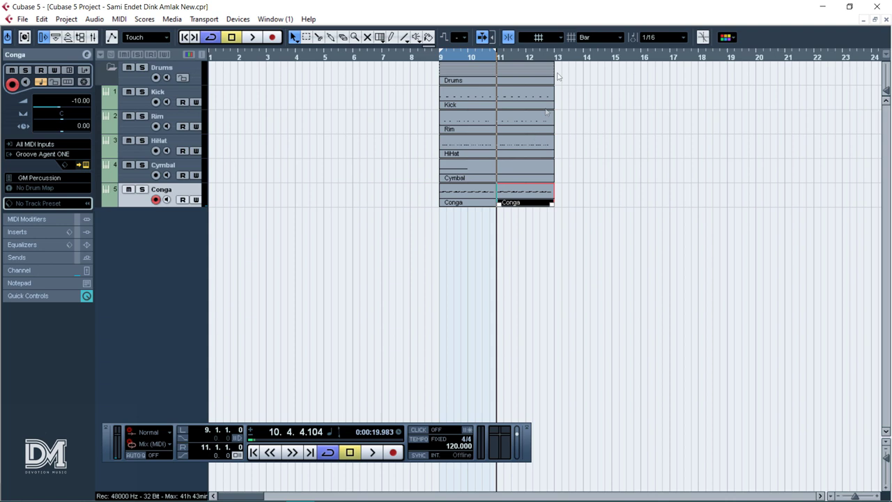
# Step: Repeat the Conga part up to bar 13, extend the loop range to match, and set the Conga volume to -15 between playbacks
pyautogui.keyDown('alt'); pyautogui.click(558, 56); pyautogui.keyUp('alt')
pyautogui.doubleClick(82, 104)
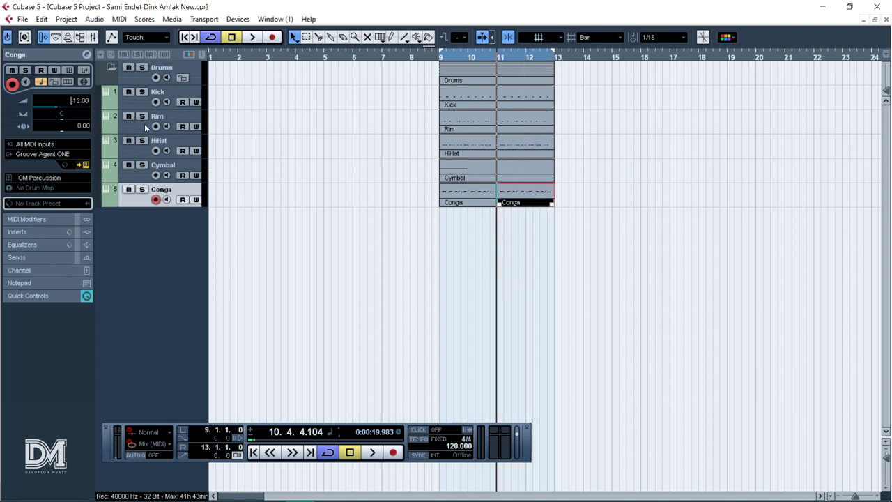
pyautogui.press('space')
pyautogui.click(301, 165)
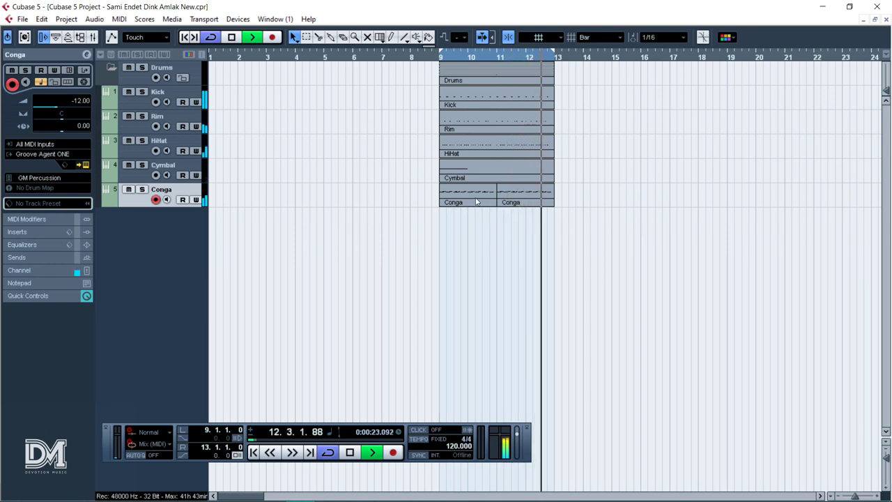
pyautogui.press('space')
pyautogui.doubleClick(83, 103)
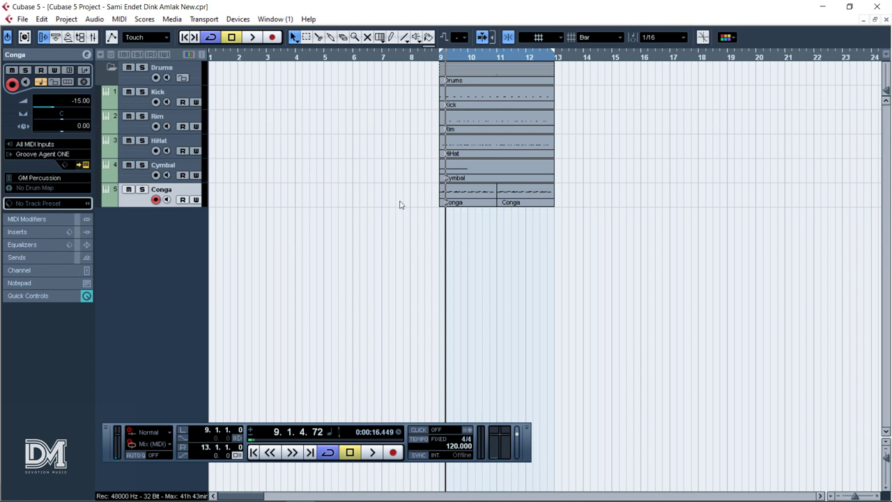
# Step: Glue the two Conga parts into one and set the Conga track's volume to -16 while playing the loop
pyautogui.press('4')
pyautogui.press('1')
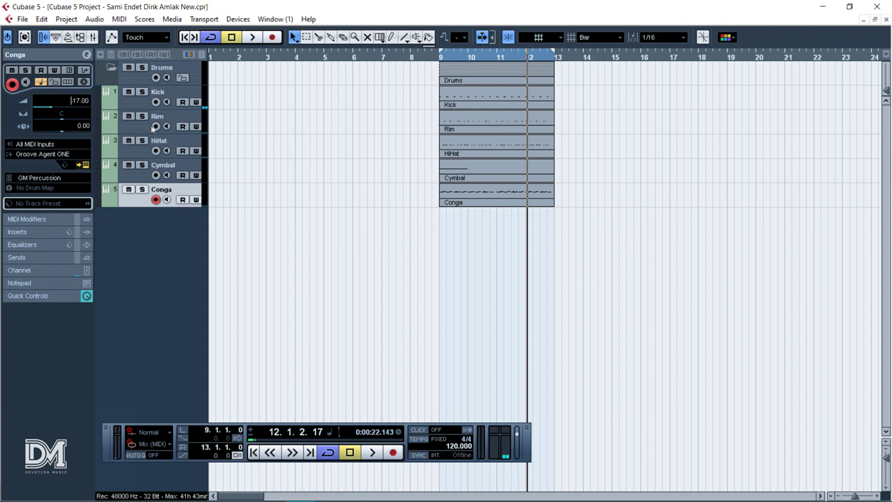
pyautogui.press('space')
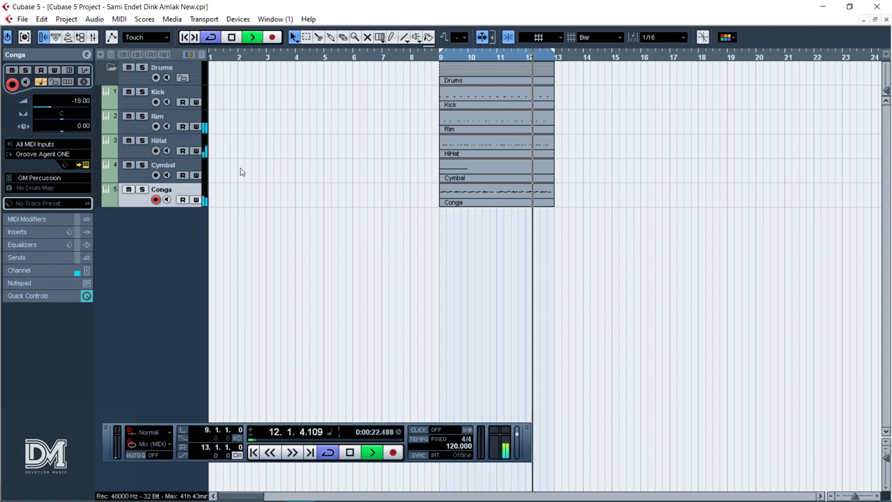
pyautogui.click(81, 101)
pyautogui.scroll(1, 80, 104)
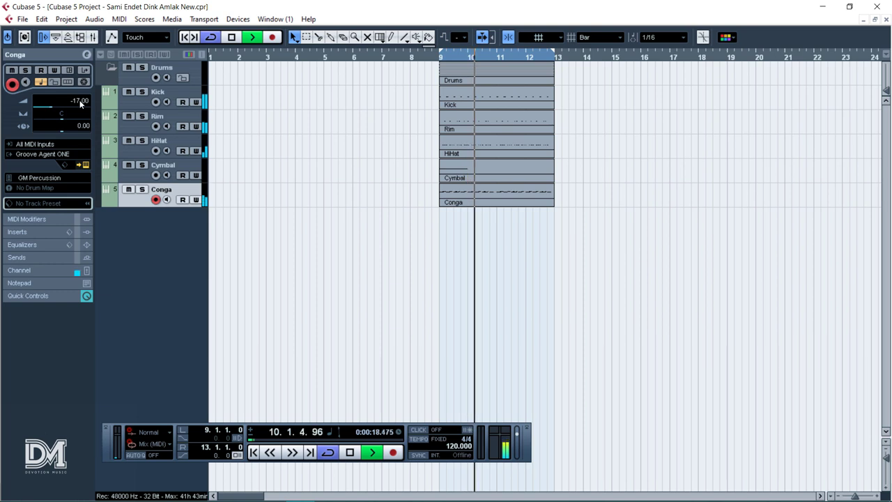
pyautogui.scroll(2, 80, 103)
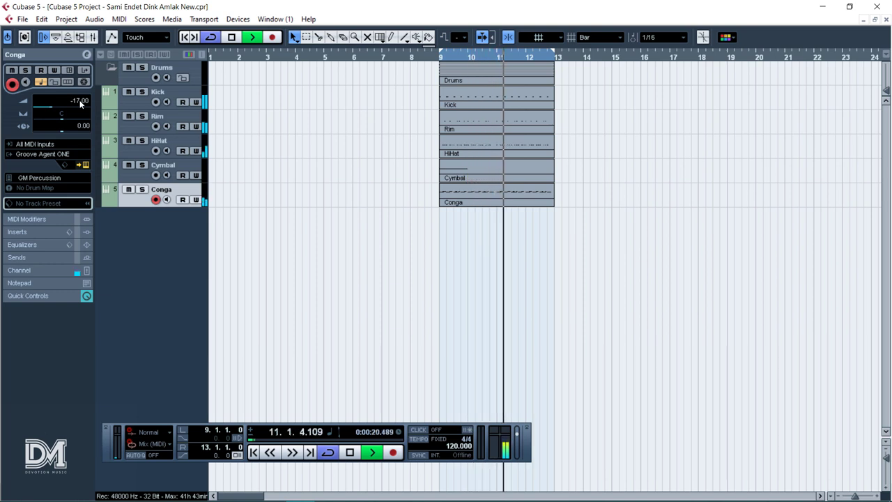
pyautogui.scroll(-1, 80, 101)
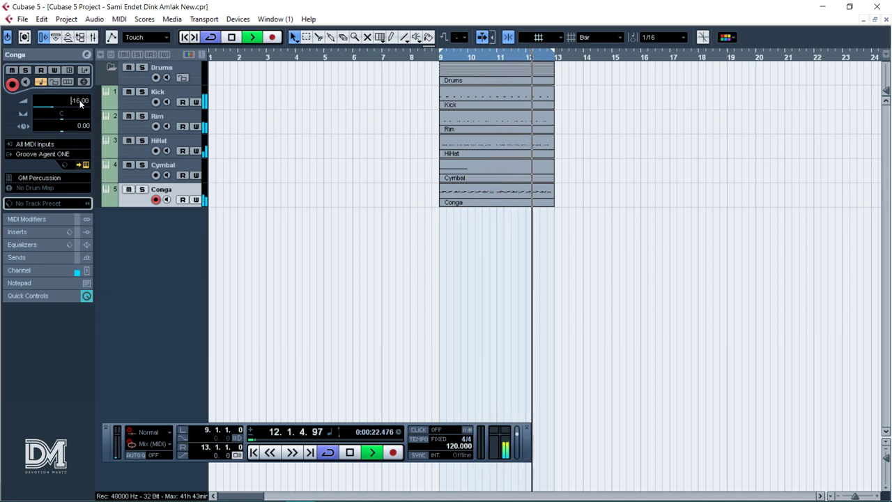
pyautogui.press('space')
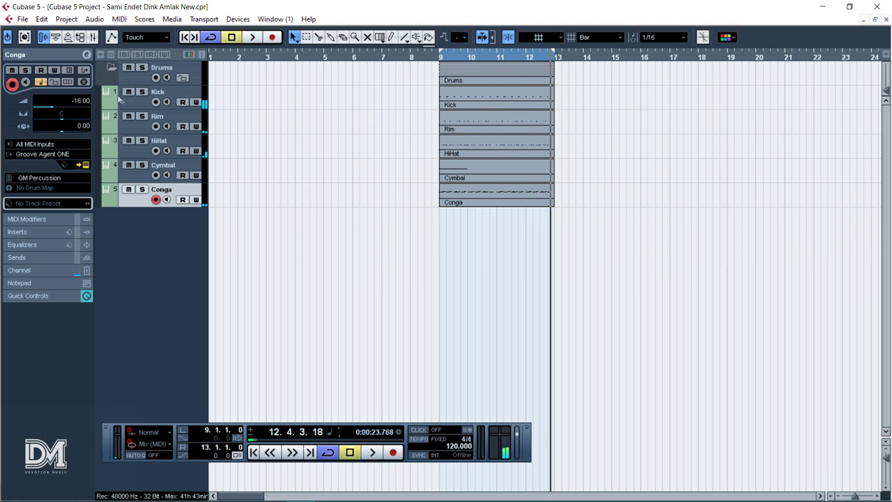
# Step: Collapse the Drums folder and show about 69 bars of the project timeline
pyautogui.click(111, 69)
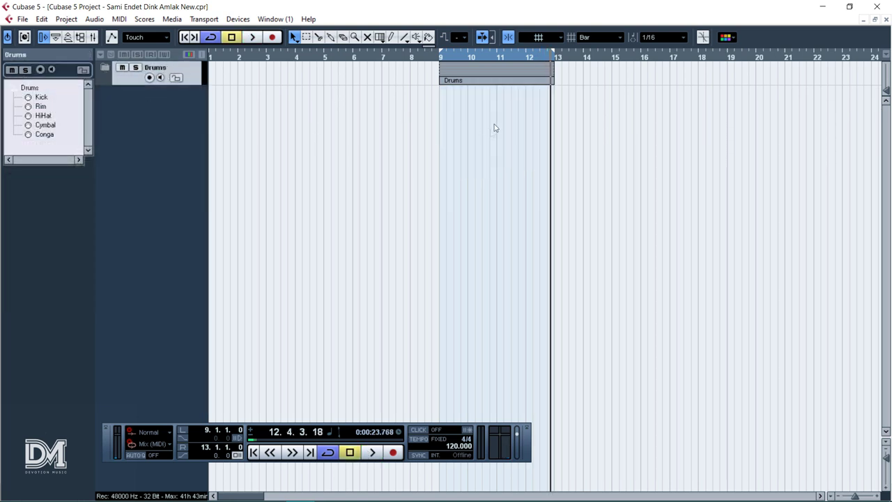
pyautogui.press('g')
pyautogui.press('g')
pyautogui.press('g')
pyautogui.press('g')
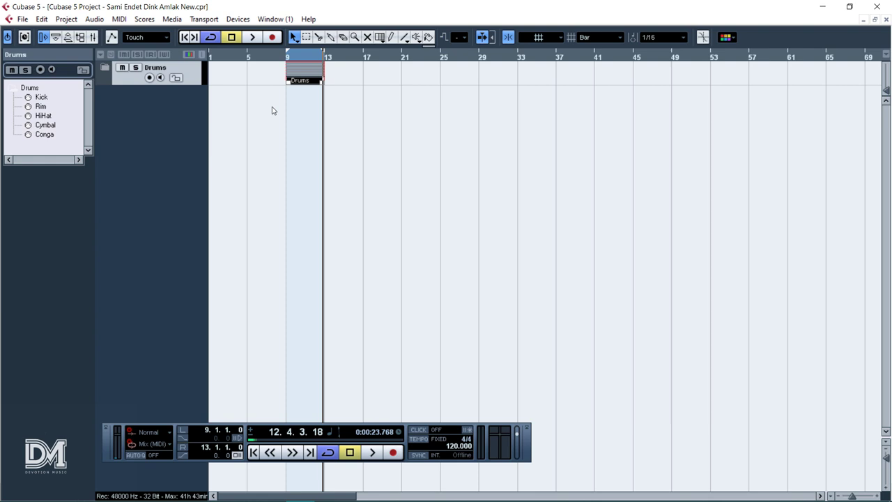
# Step: Add one HALionOne instrument track below the Drums folder
pyautogui.rightClick(146, 95)
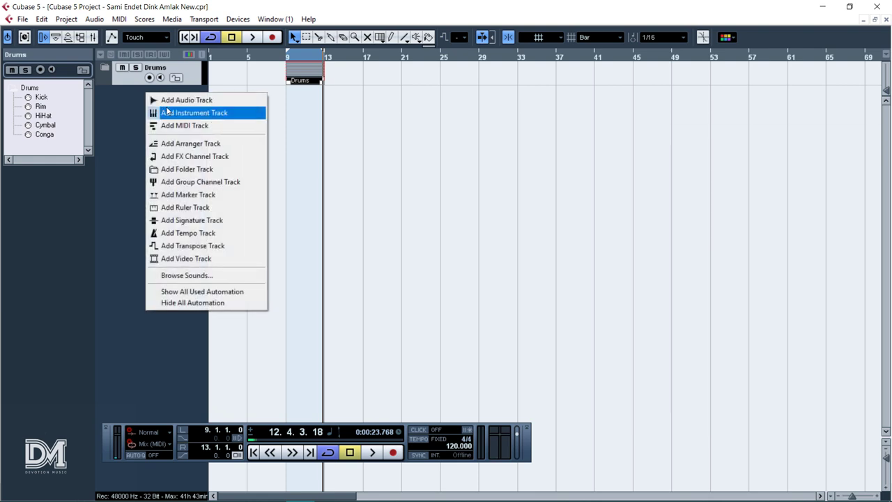
pyautogui.click(184, 115)
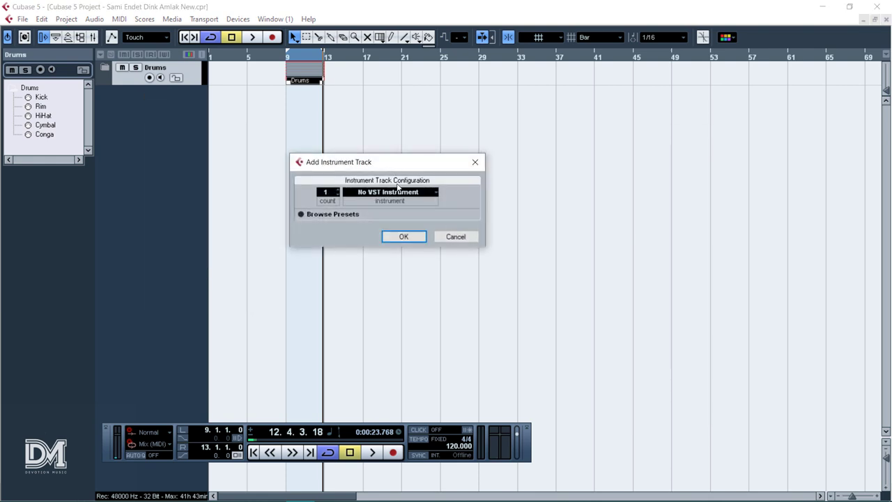
pyautogui.click(395, 194)
pyautogui.click(376, 391)
pyautogui.press('Return')
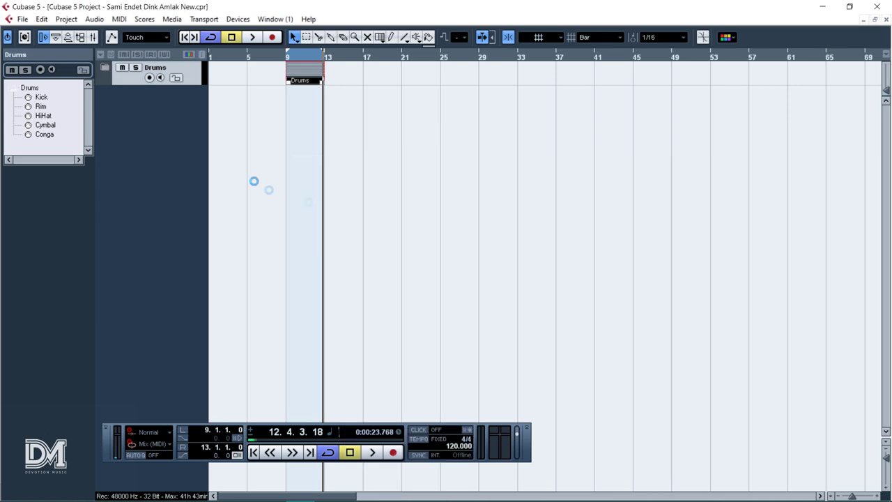
# Step: Load the Dyno Tines Piano preset from the HALionOne Studio Set on the new track
pyautogui.doubleClick(148, 92)
pyautogui.press('Return')
pyautogui.click(46, 203)
pyautogui.moveTo(111, 192); pyautogui.dragTo(117, 121)
pyautogui.click(117, 195)
pyautogui.click(88, 205)
pyautogui.scroll(-10, 367, 223)
pyautogui.click(367, 220)
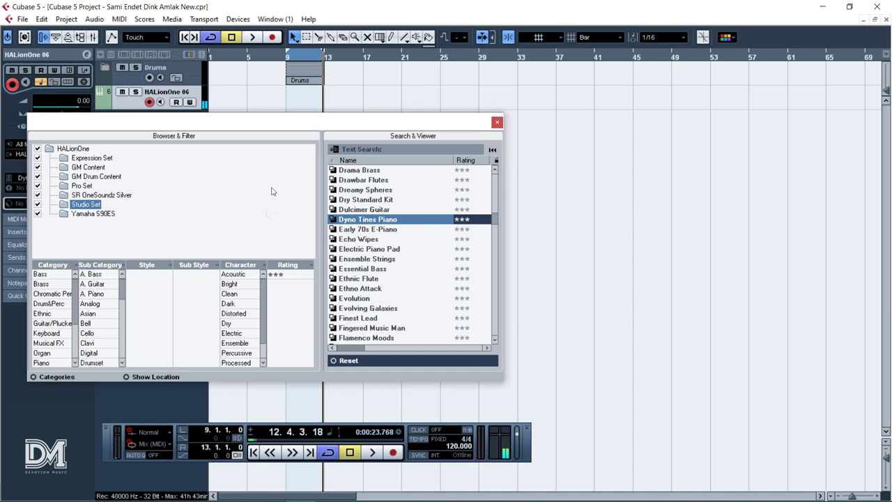
# Step: Close the preset browser and adjust the MIDI modifiers of the HALionOne 06 track
pyautogui.click(22, 217)
pyautogui.click(42, 218)
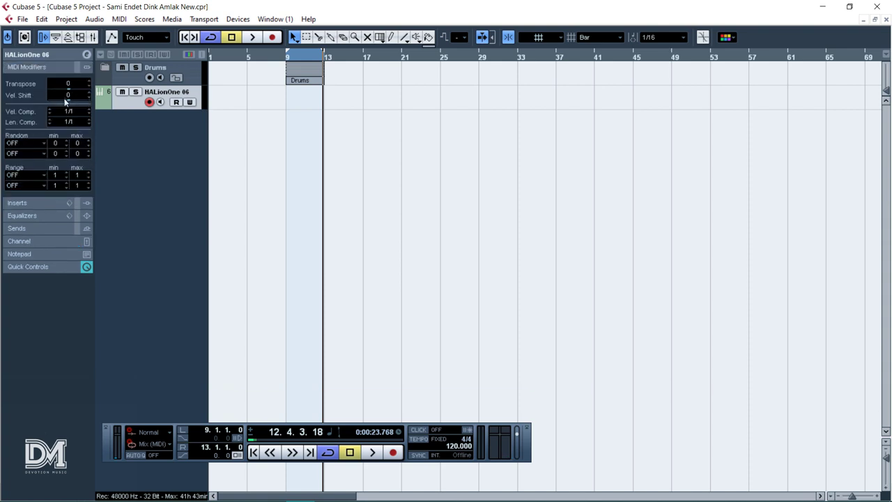
pyautogui.scroll(1, 67, 84)
pyautogui.click(68, 55)
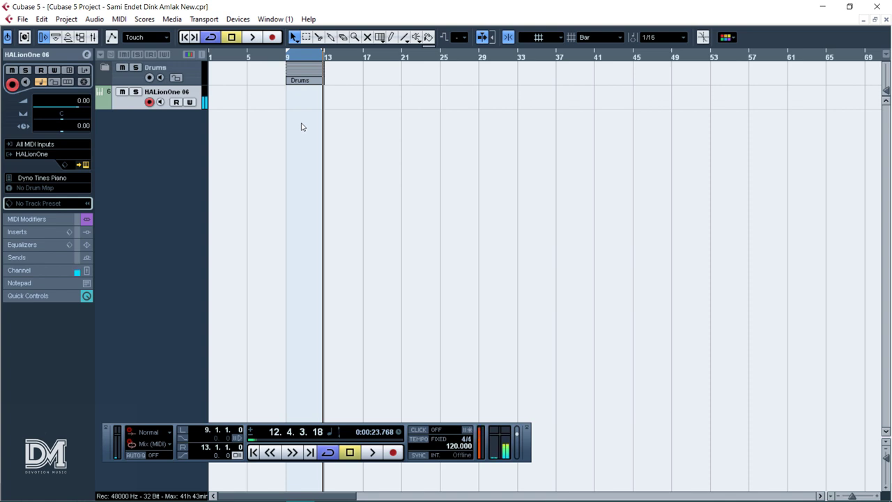
# Step: Rename the HALionOne 06 track to EP
pyautogui.doubleClick(165, 91)
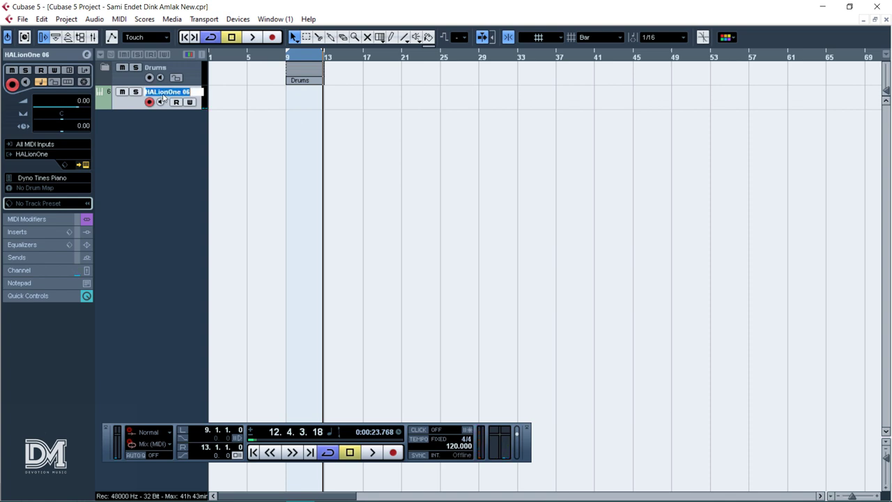
pyautogui.write('EP')
pyautogui.press('Return')
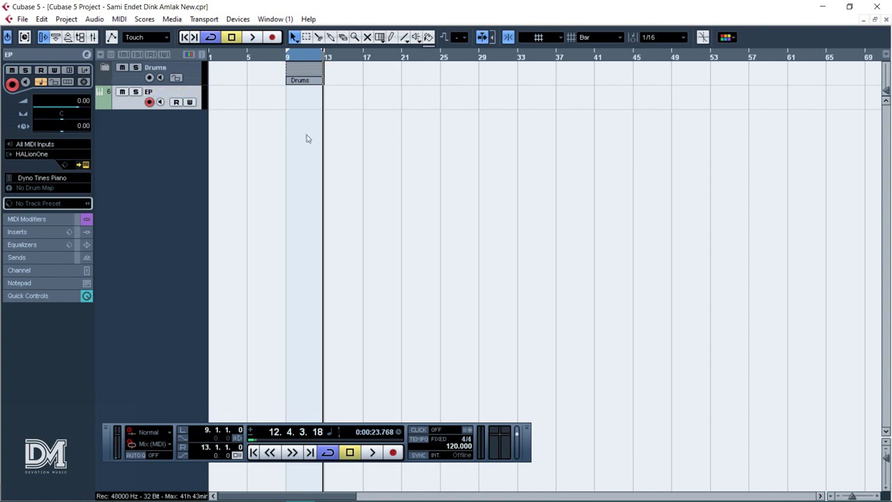
# Step: Set the loop range to bars 9 to 11 and place the playback cursor at bar 9
pyautogui.press('h')
pyautogui.press('h')
pyautogui.press('h')
pyautogui.keyDown('alt'); pyautogui.click(380, 58); pyautogui.keyUp('alt')
pyautogui.press('h')
pyautogui.press('h')
pyautogui.press('h')
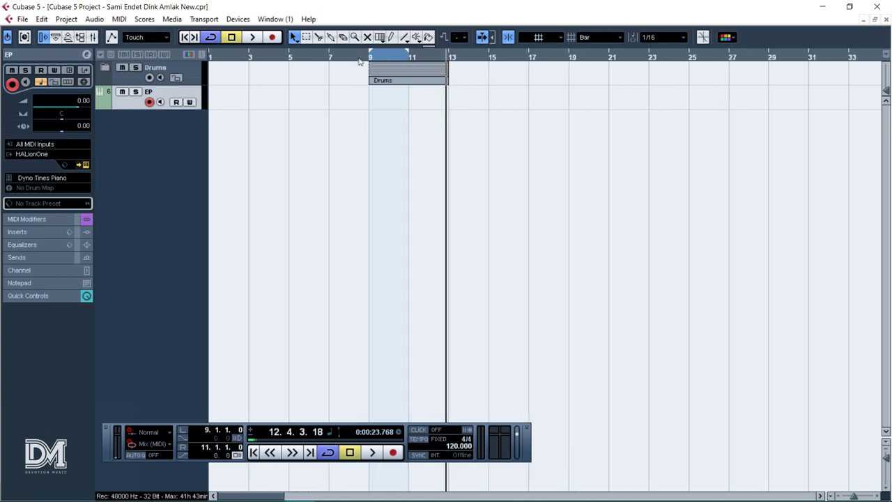
pyautogui.moveTo(426, 59); pyautogui.dragTo(440, 61)
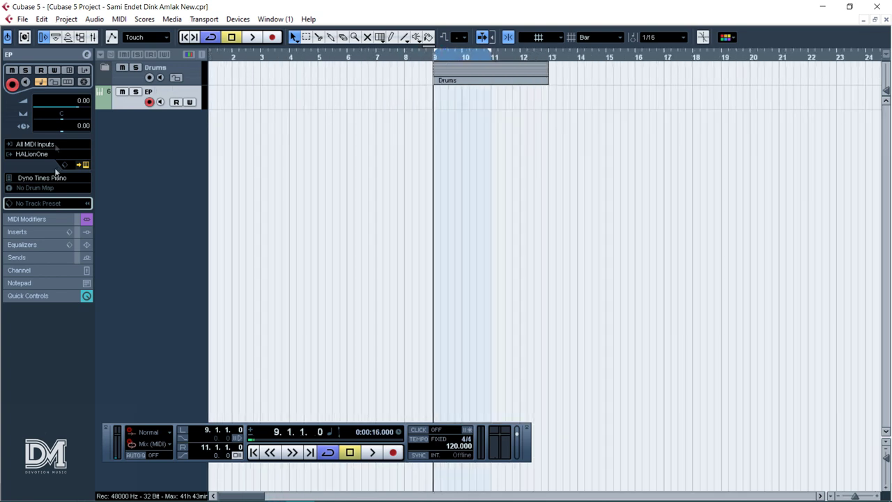
pyautogui.click(480, 83)
pyautogui.click(461, 134)
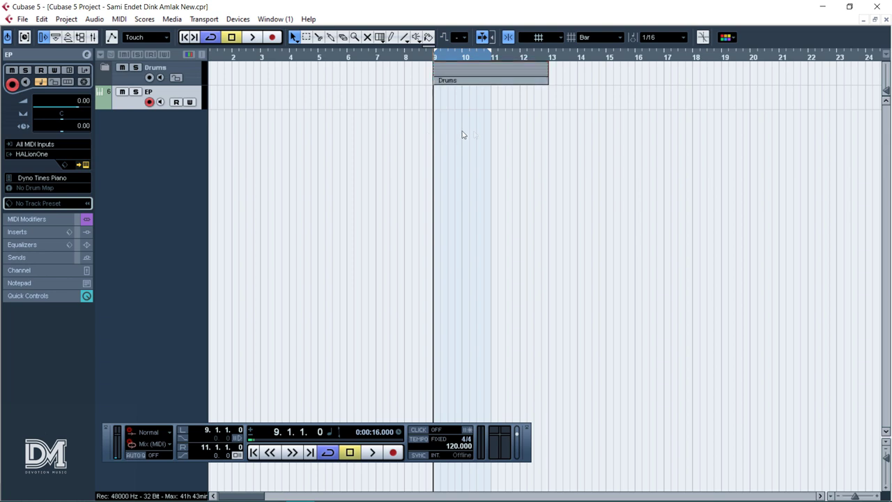
# Step: Insert the AutoPan modulation effect in the EP track's first insert slot and load its Fast-Panning preset
pyautogui.click(22, 233)
pyautogui.click(37, 106)
pyautogui.moveTo(65, 268)
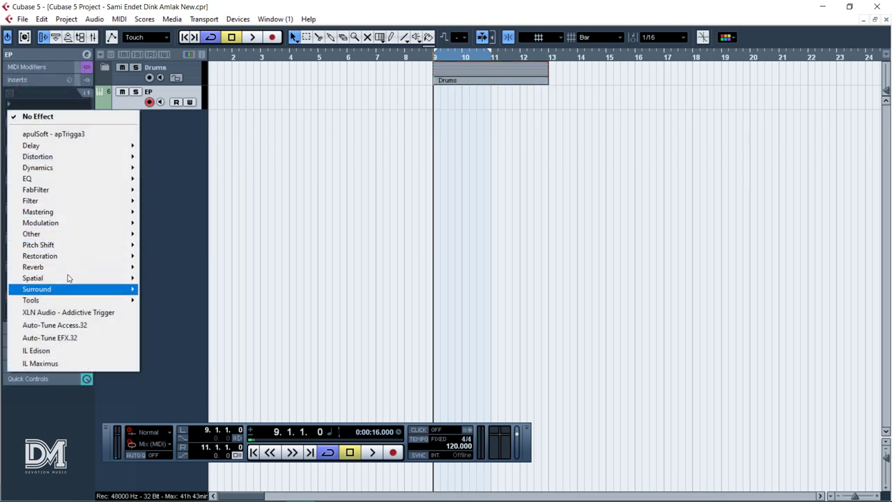
pyautogui.moveTo(75, 227)
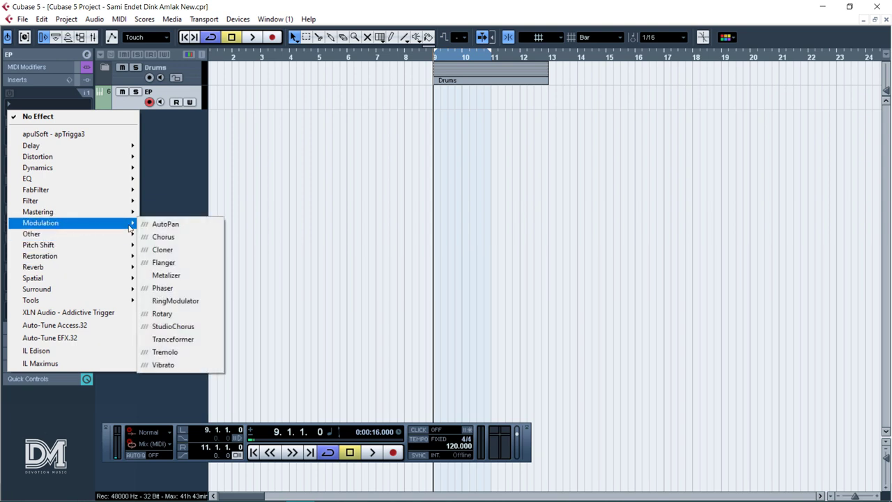
pyautogui.click(177, 227)
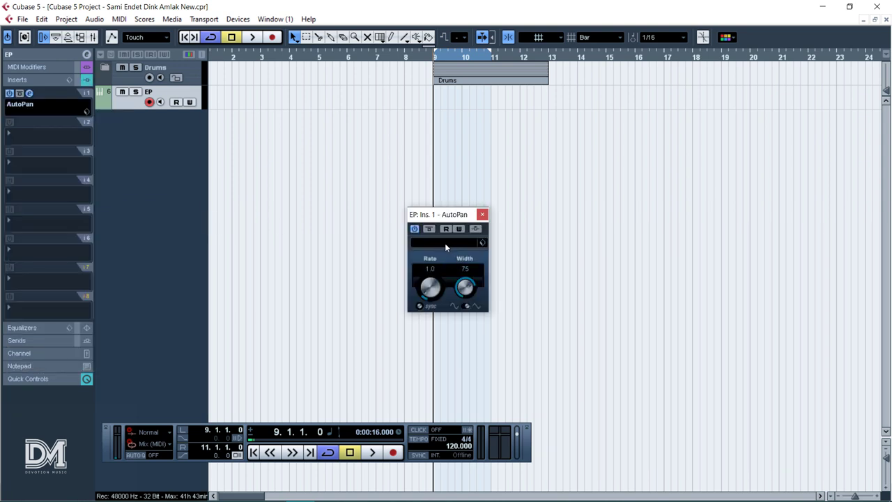
pyautogui.click(445, 242)
pyautogui.click(454, 344)
pyautogui.click(455, 335)
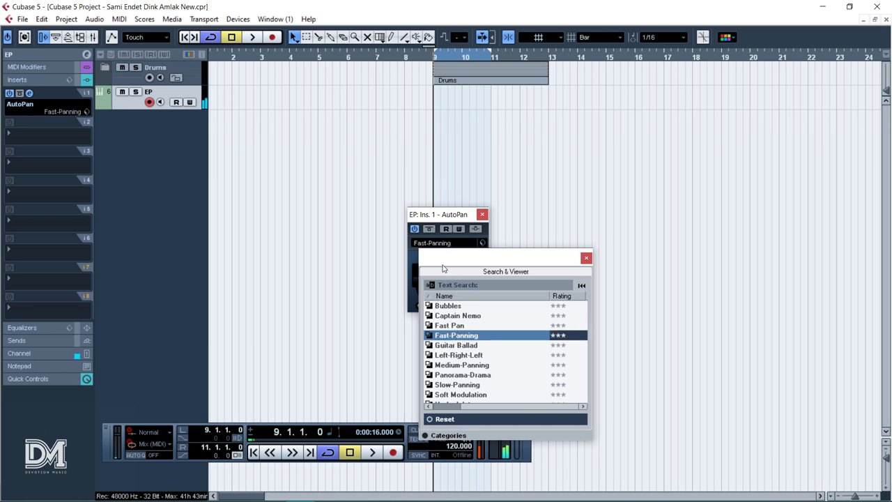
pyautogui.click(424, 213)
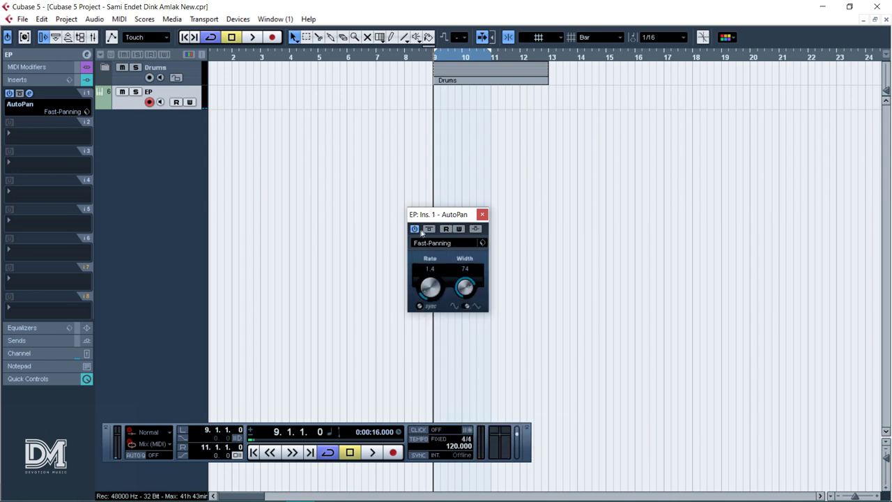
# Step: Compare the electric piano sound with AutoPan switched off and on, leave it on and close its window
pyautogui.click(416, 229)
pyautogui.click(415, 228)
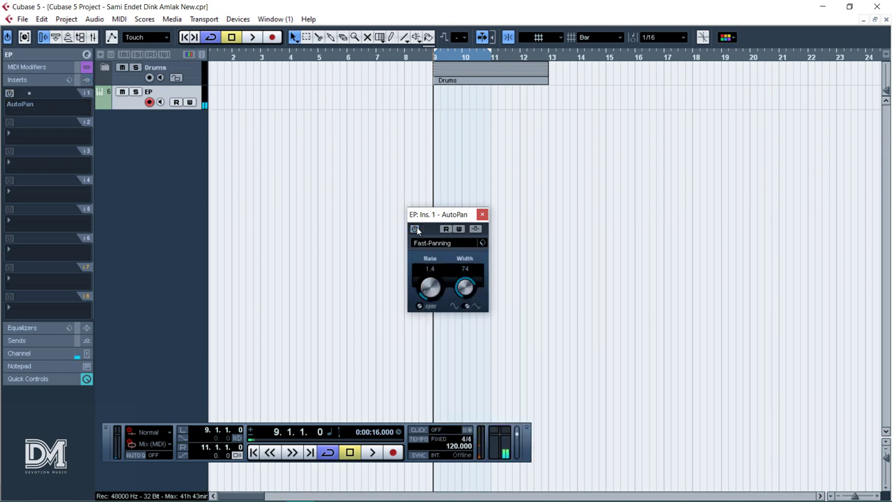
pyautogui.click(415, 229)
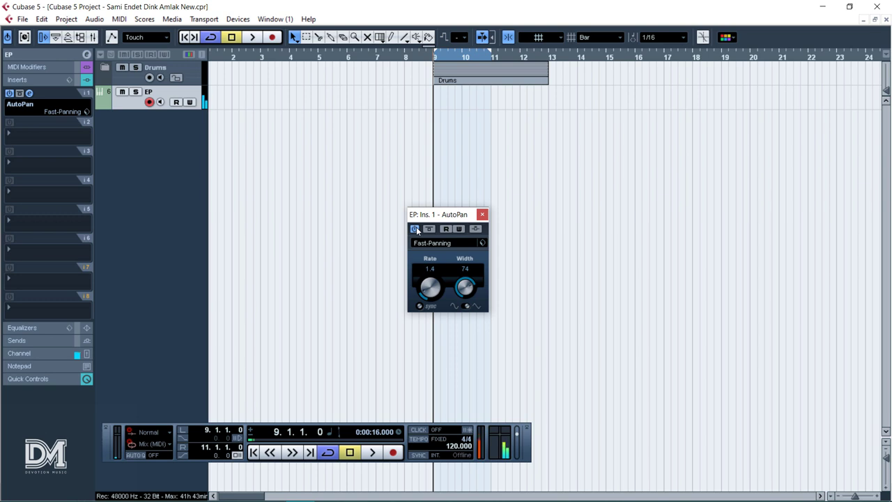
pyautogui.click(482, 215)
# Step: Insert StereoEnhancer in the EP track's second insert slot and load the Ballad E-Piano Spread preset
pyautogui.click(33, 137)
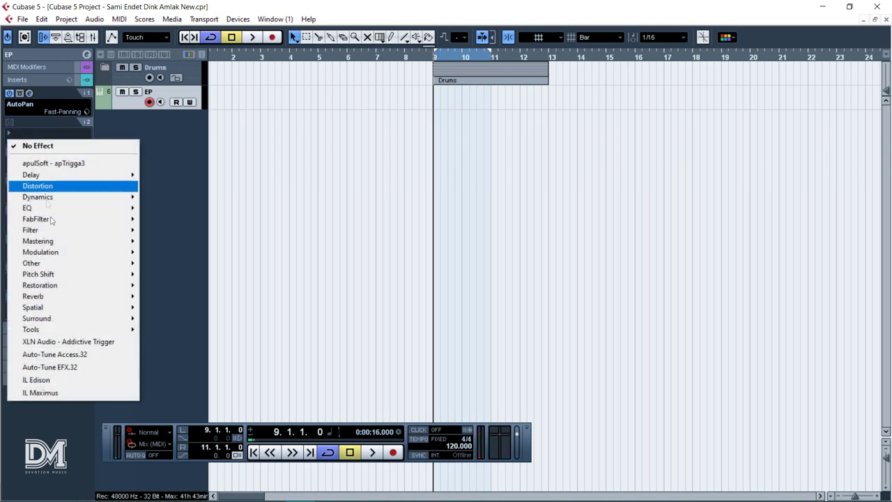
pyautogui.moveTo(88, 310)
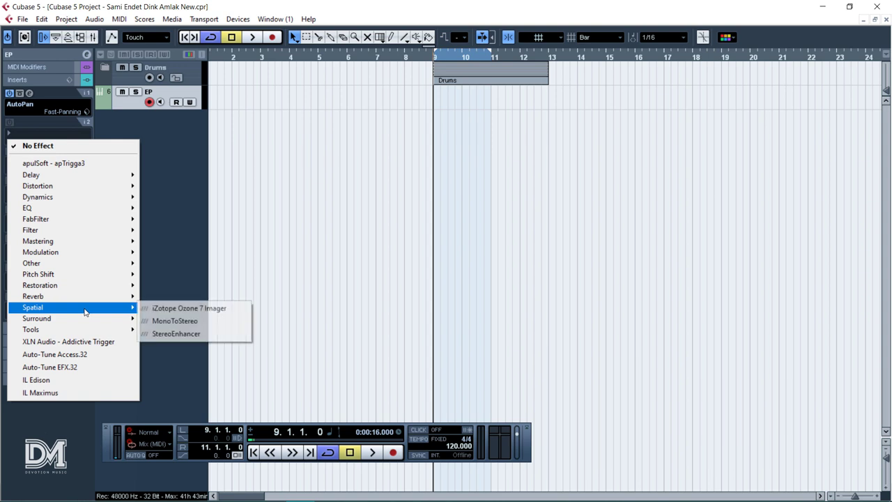
pyautogui.click(171, 333)
pyautogui.click(422, 236)
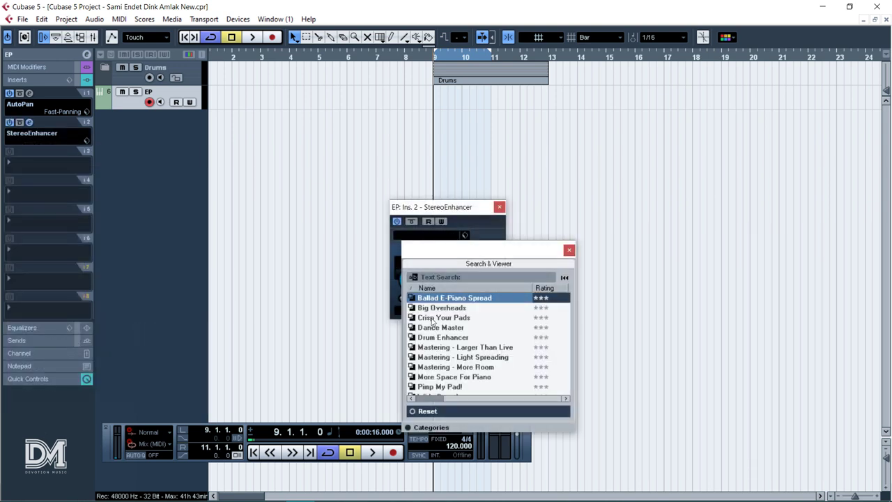
pyautogui.click(430, 308)
pyautogui.click(435, 298)
pyautogui.click(485, 212)
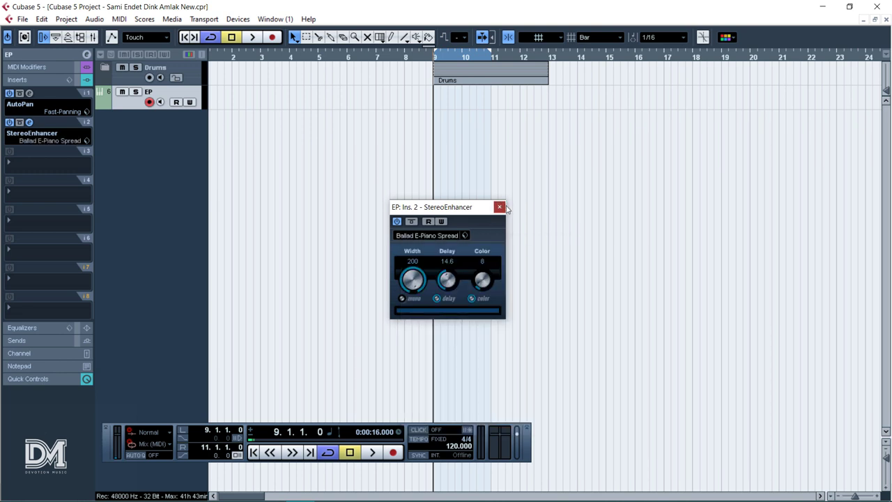
pyautogui.click(499, 207)
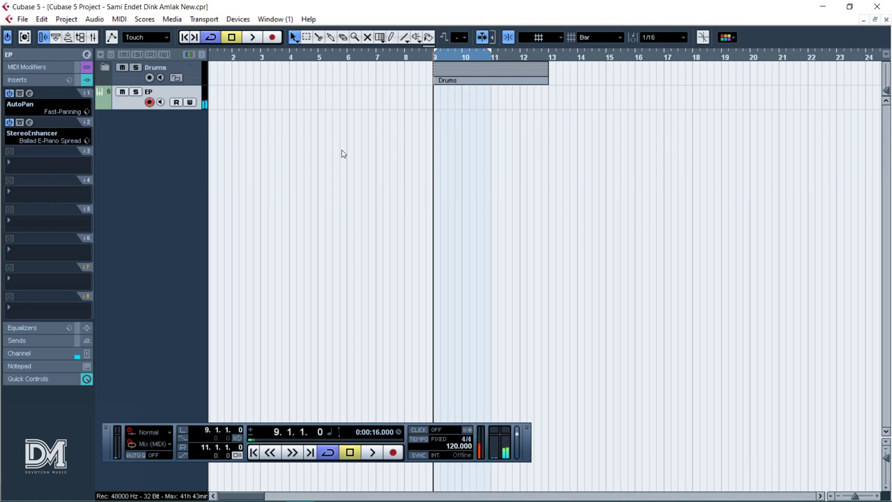
# Step: Record a two-bar electric piano part on the EP track within the loop from bar 9 to bar 11
pyautogui.click(30, 59)
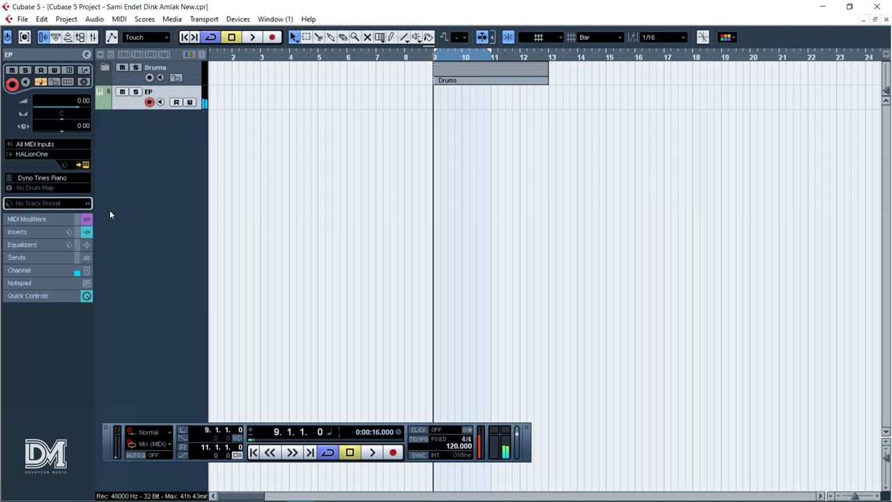
pyautogui.click(475, 110)
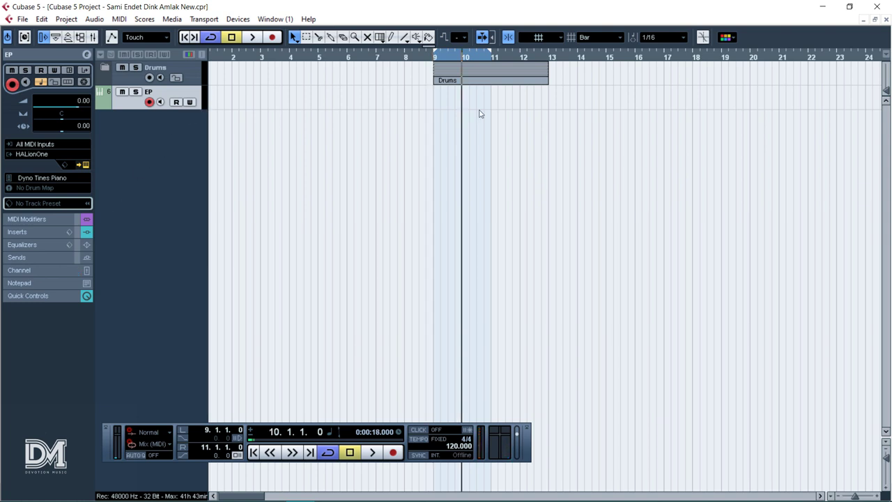
pyautogui.press('KP_Multiply')
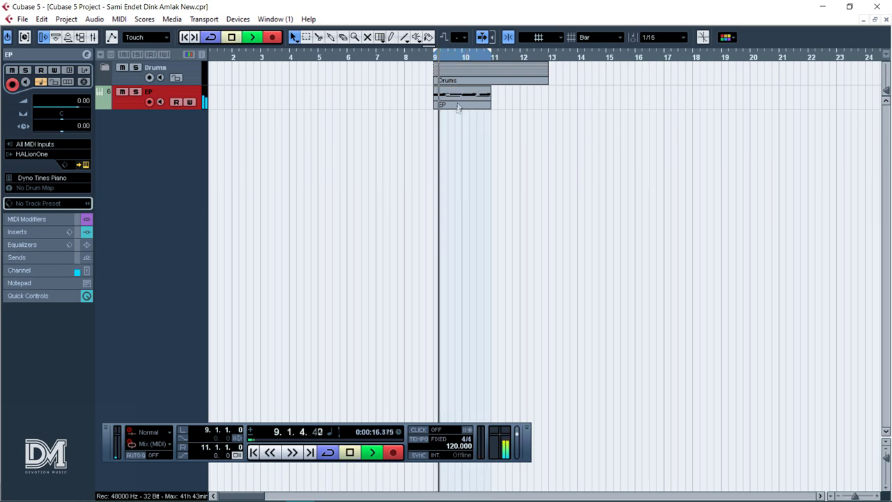
pyautogui.press('space')
# Step: Shorten the overlapping F3 note in the EP part to end at bar 10 using the Key Editor
pyautogui.doubleClick(452, 104)
pyautogui.moveTo(494, 111); pyautogui.dragTo(571, 351)
pyautogui.click(598, 317)
pyautogui.moveTo(625, 321); pyautogui.dragTo(537, 153)
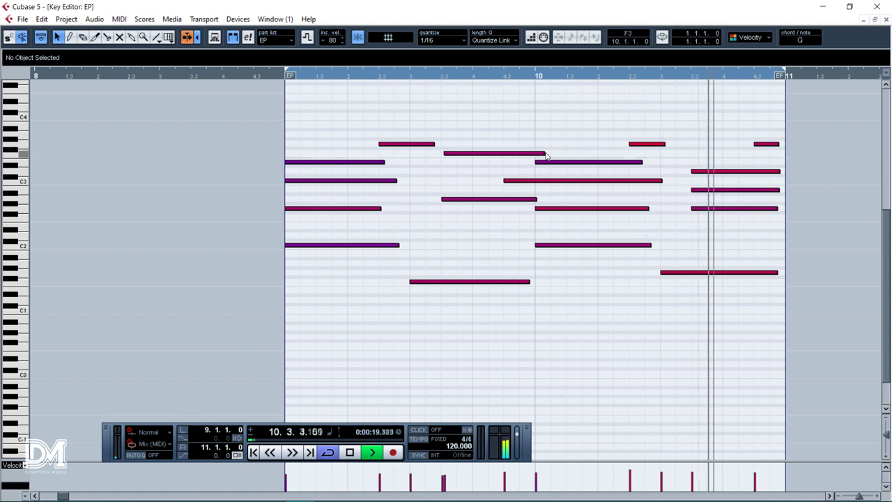
pyautogui.moveTo(694, 111); pyautogui.dragTo(790, 296)
pyautogui.click(752, 311)
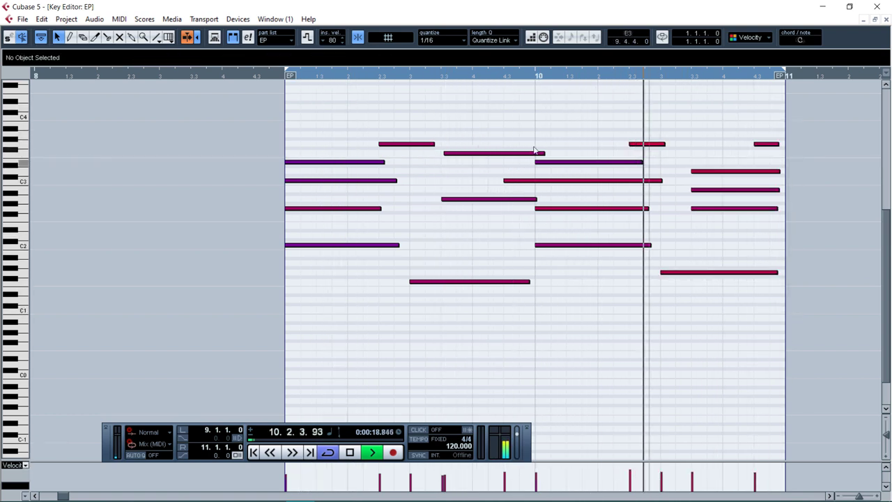
pyautogui.moveTo(544, 154); pyautogui.dragTo(537, 154)
pyautogui.click(558, 131)
pyautogui.press('Return')
pyautogui.click(538, 205)
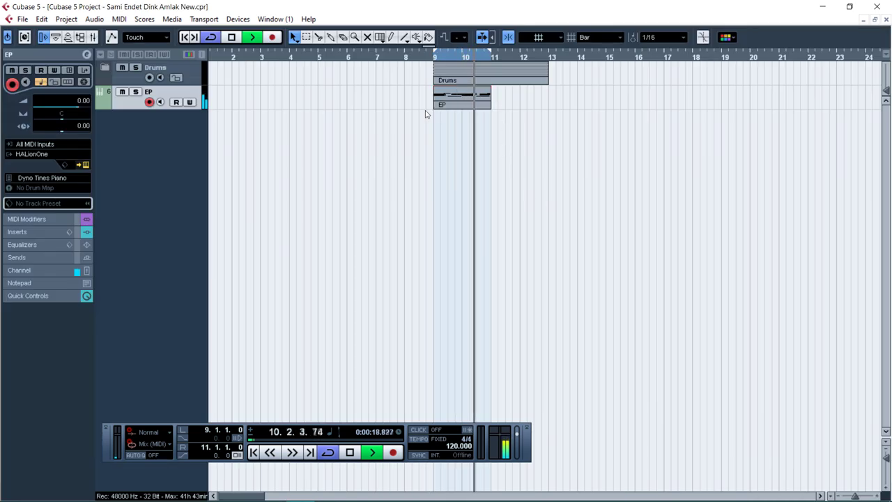
# Step: Duplicate the EP part directly after itself, extend the loop to bar 13 and glue both parts into one
pyautogui.click(458, 96)
pyautogui.hotkey('ctrl', 'd')
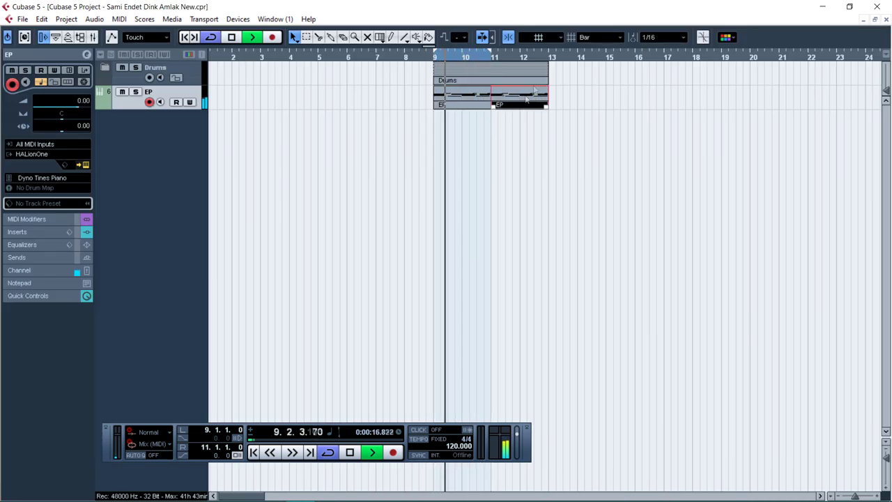
pyautogui.rightClick(450, 133)
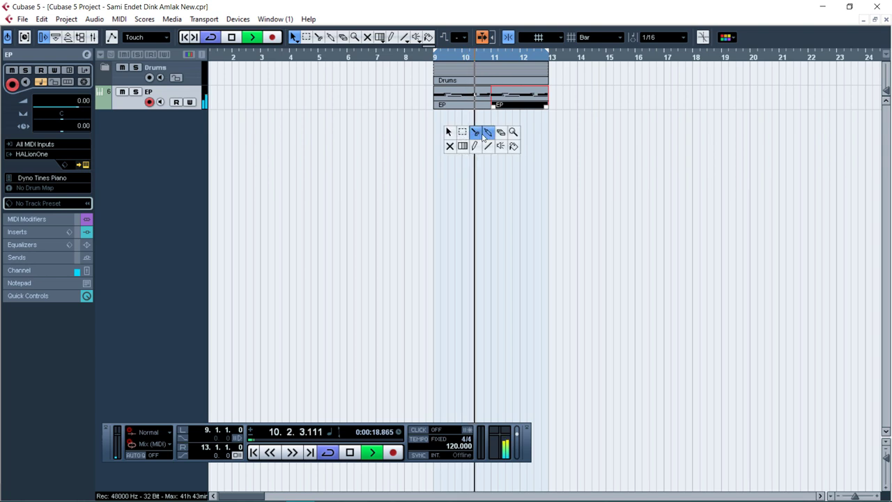
pyautogui.click(488, 133)
pyautogui.click(483, 104)
pyautogui.rightClick(485, 103)
pyautogui.click(484, 102)
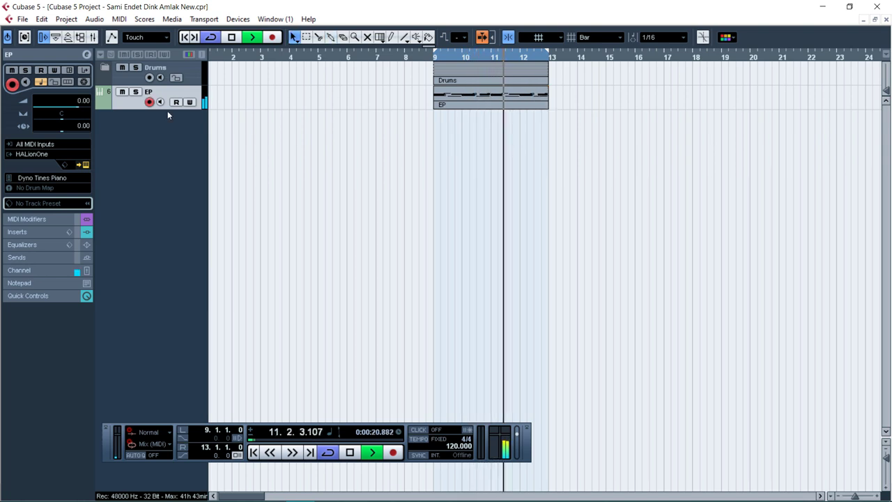
pyautogui.press('space')
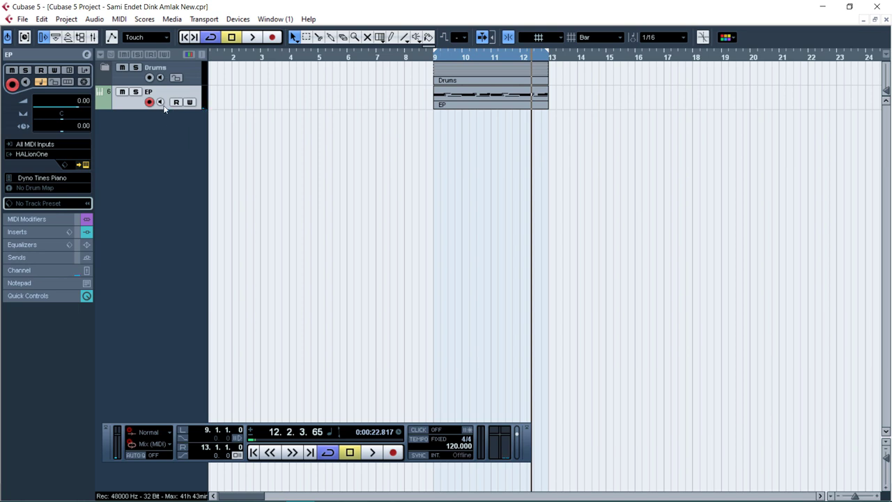
# Step: Add one mono audio track below the EP track and name it with the performer's first name
pyautogui.rightClick(162, 103)
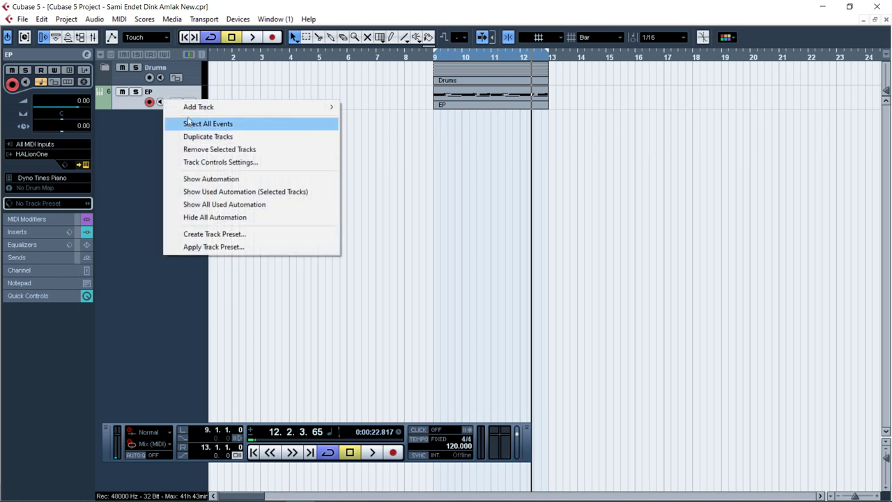
pyautogui.click(250, 86)
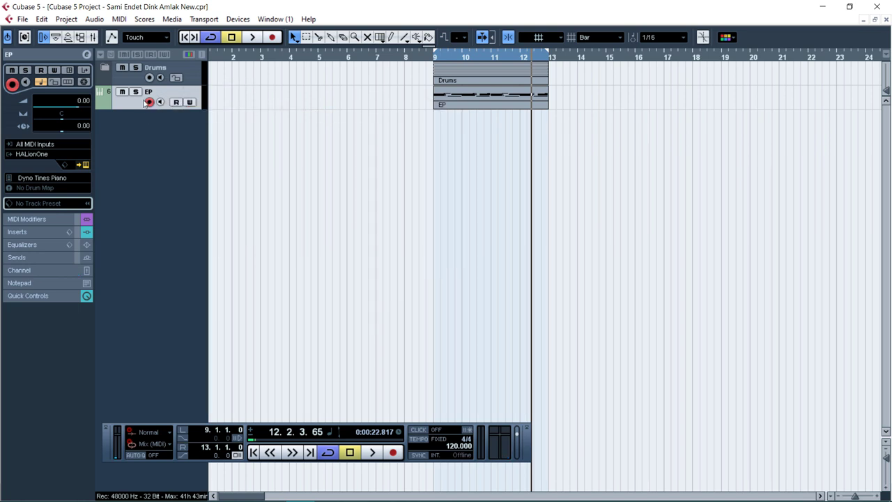
pyautogui.rightClick(143, 127)
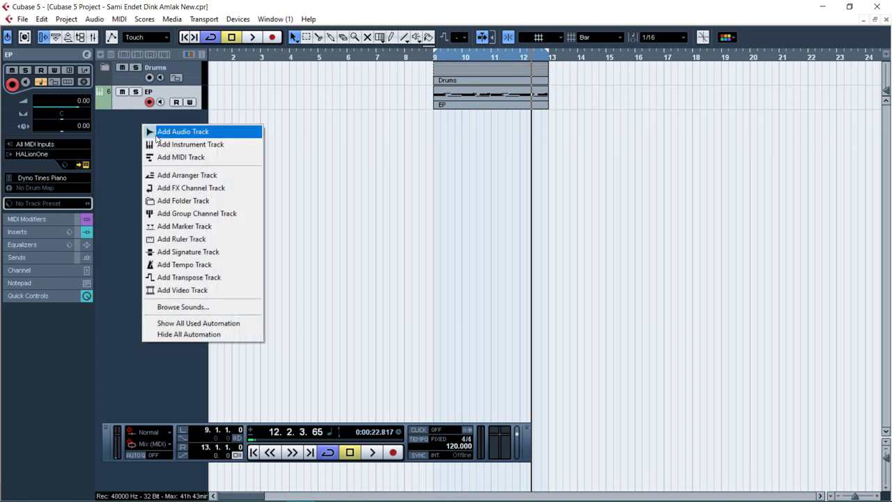
pyautogui.click(157, 132)
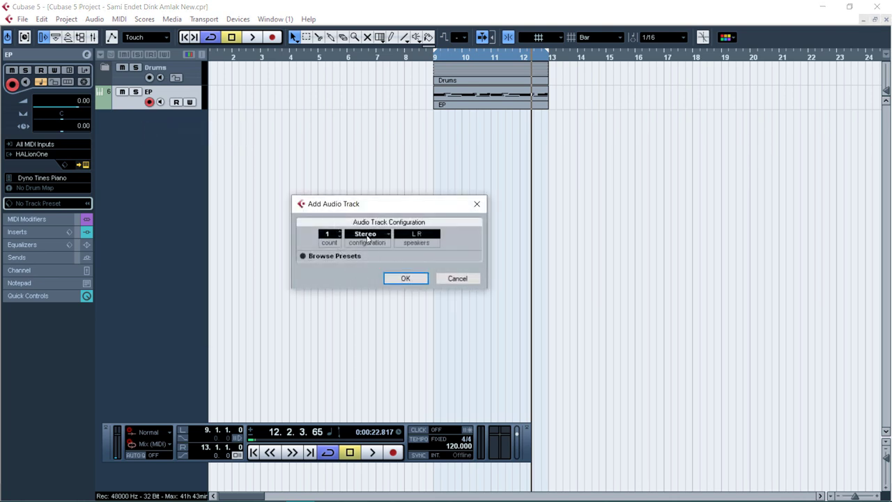
pyautogui.click(405, 278)
pyautogui.doubleClick(165, 120)
pyautogui.write('Sami')
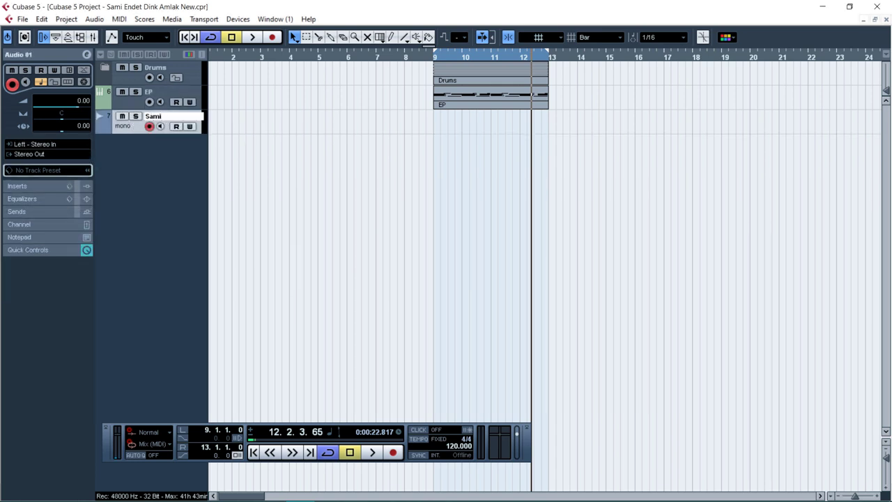
pyautogui.press('Return')
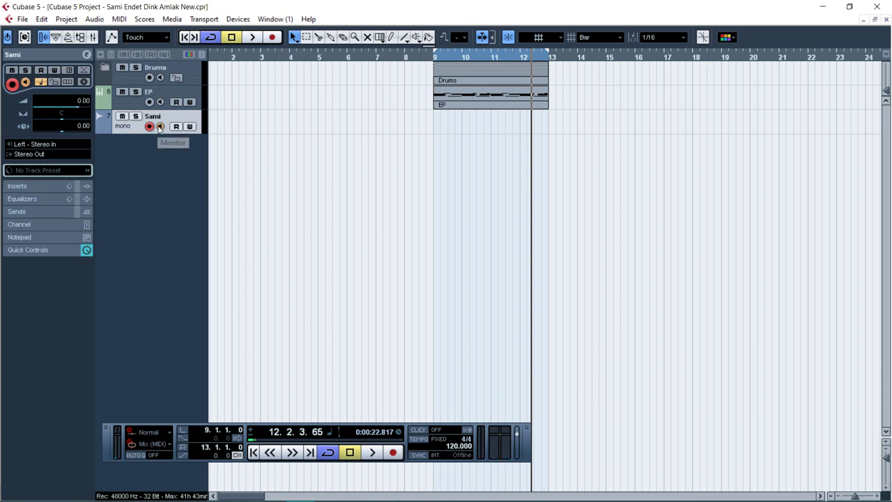
# Step: Duplicate the four-bar Drums and EP parts together repeatedly so they fill bars 9 to 69
pyautogui.click(472, 102)
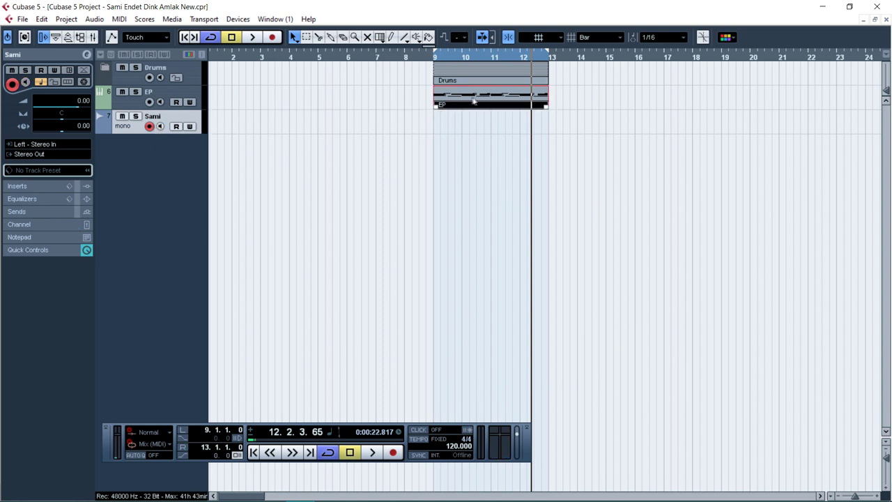
pyautogui.press('g')
pyautogui.press('g')
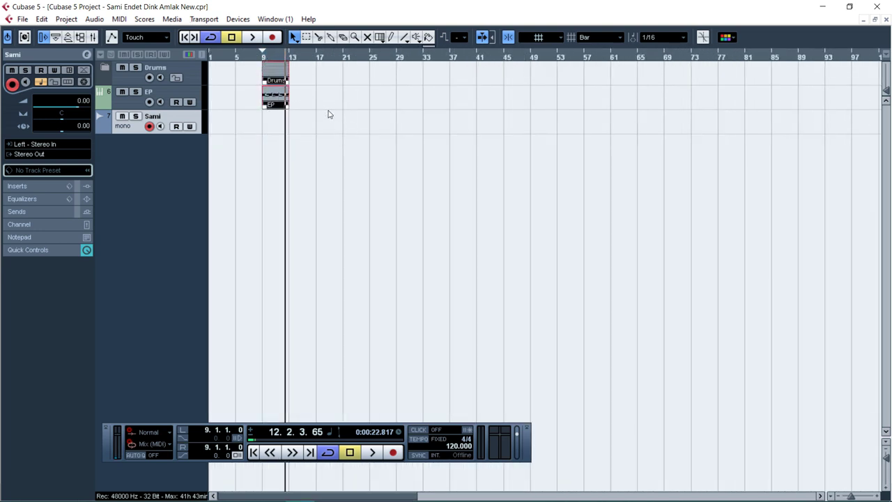
pyautogui.hotkey('ctrl', 'd')
pyautogui.hotkey('ctrl', 'd')
pyautogui.hotkey('ctrl', 'd')
pyautogui.hotkey('ctrl', 'd')
pyautogui.hotkey('ctrl', 'd')
pyautogui.hotkey('ctrl', 'd')
pyautogui.hotkey('ctrl', 'd')
pyautogui.hotkey('ctrl', 'd')
pyautogui.hotkey('ctrl', 'd')
pyautogui.hotkey('ctrl', 'd')
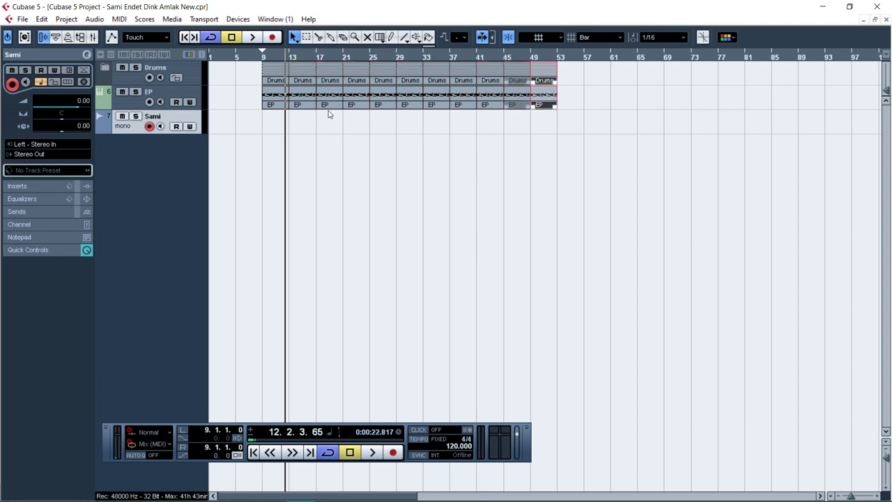
pyautogui.hotkey('ctrl', 'd')
pyautogui.hotkey('ctrl', 'd')
pyautogui.hotkey('ctrl', 'd')
pyautogui.hotkey('ctrl', 'd')
# Step: Place the project cursor at bar 16 and set the Stereo In channel level to -16.0 in the mixer
pyautogui.click(313, 56)
pyautogui.click(350, 174)
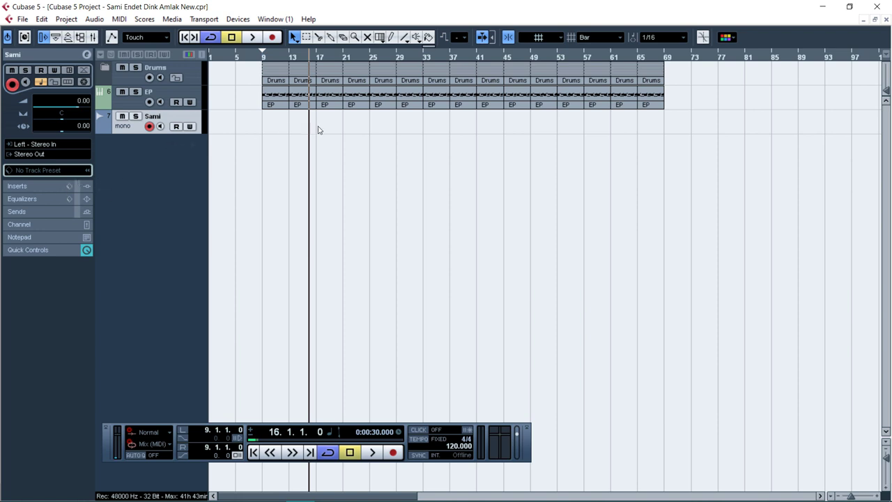
pyautogui.press('h')
pyautogui.press('h')
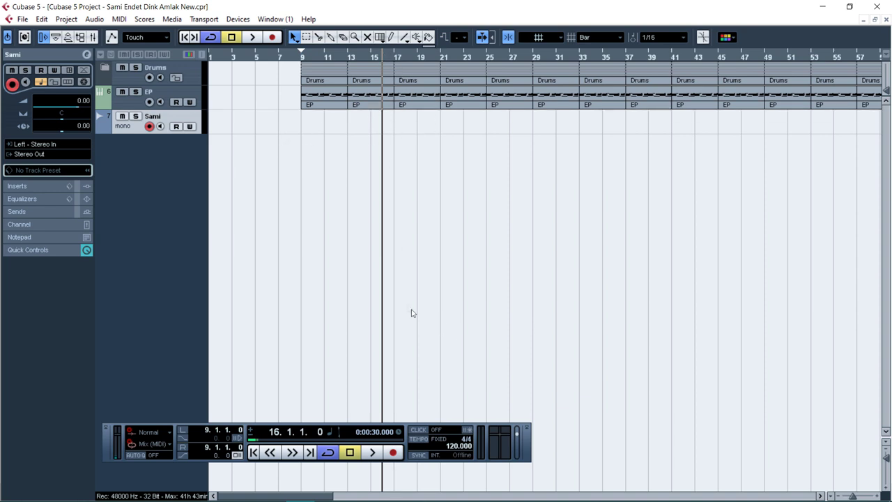
pyautogui.press('F3')
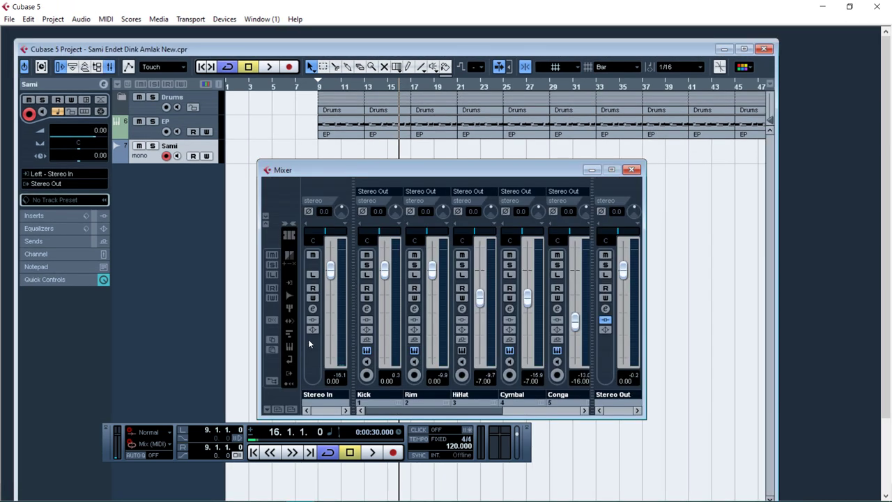
pyautogui.click(335, 382)
pyautogui.write('-16.0')
pyautogui.press('Return')
pyautogui.click(631, 172)
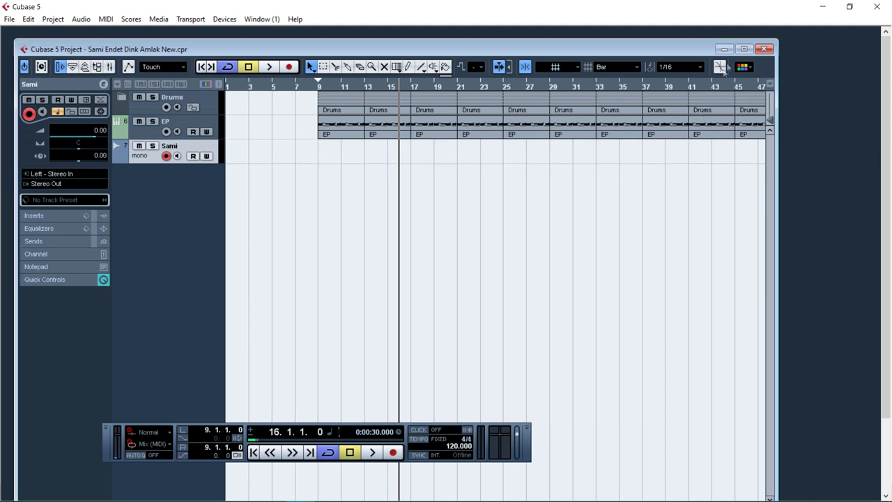
pyautogui.click(744, 49)
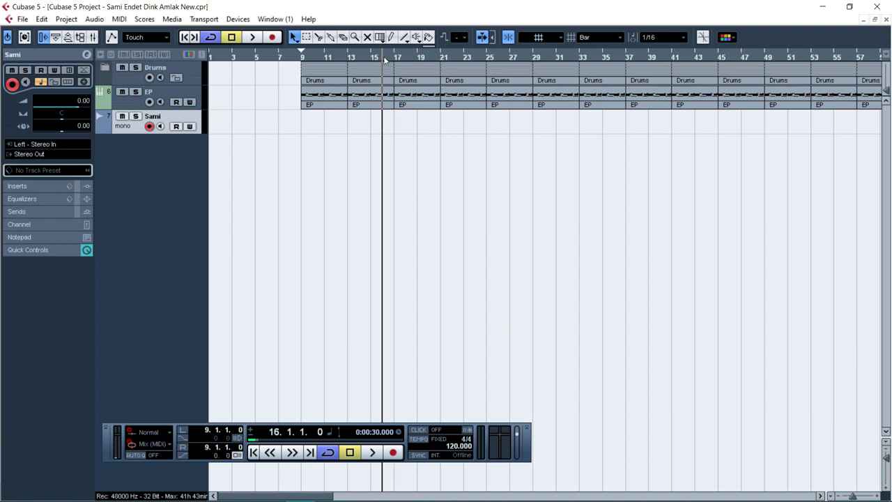
# Step: Record an audio take on the mono track from bar 16 to about bar 36 and return the cursor to bar 16
pyautogui.press('g')
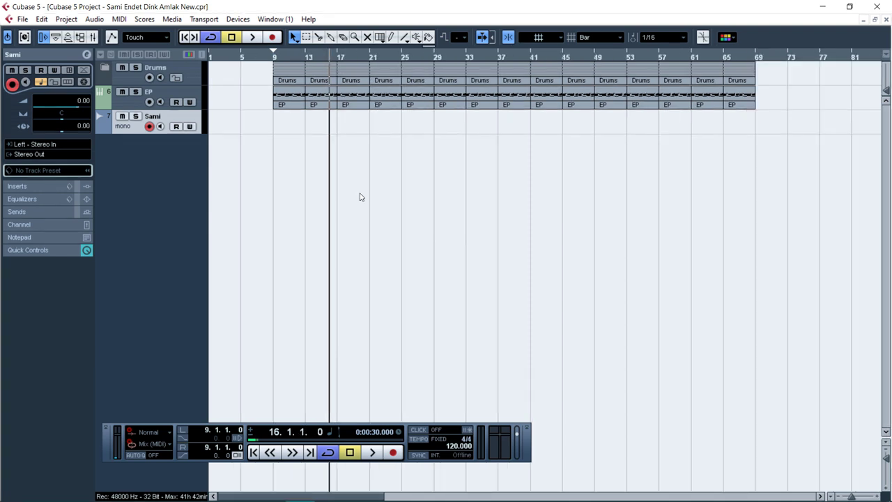
pyautogui.press('KP_Multiply')
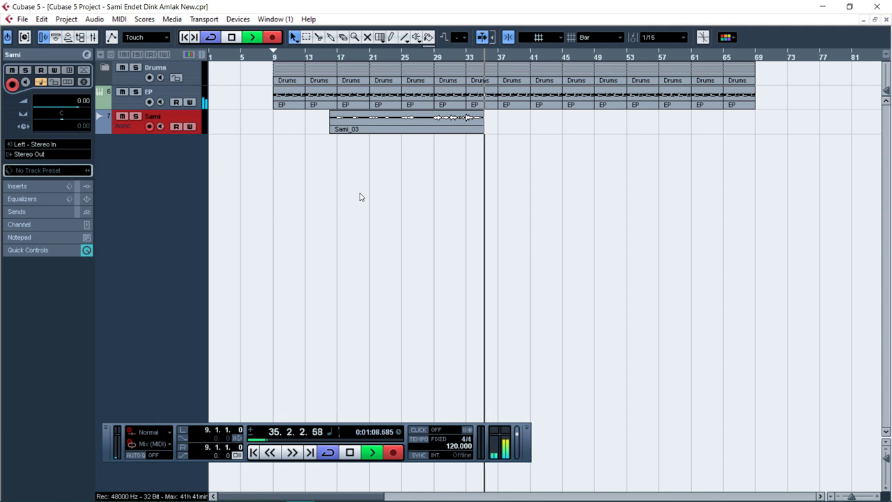
pyautogui.press('space')
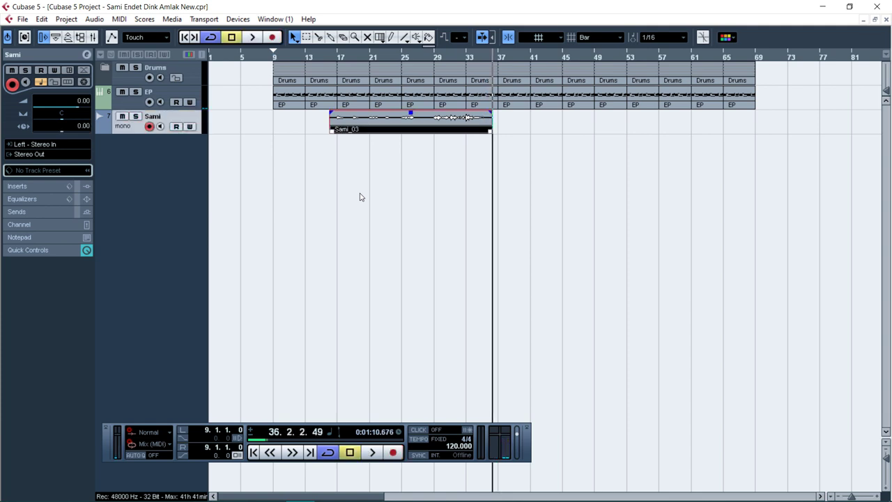
pyautogui.click(330, 195)
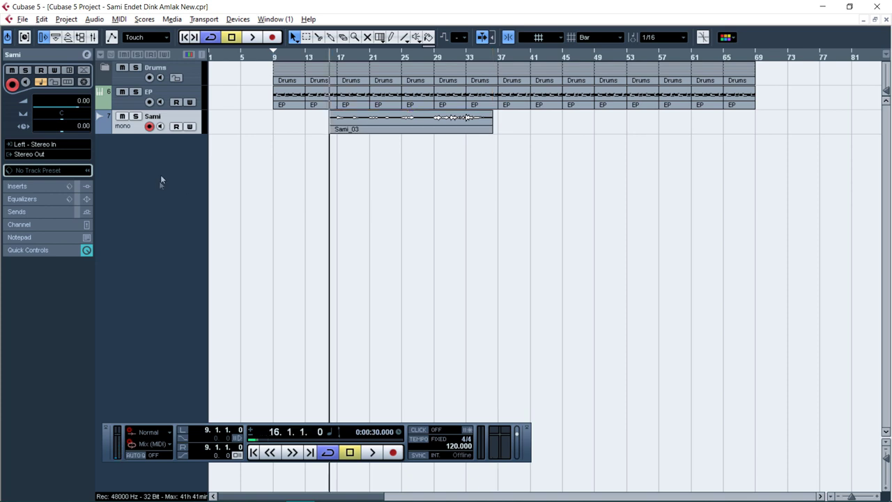
# Step: Insert Auto-Tune 8.1 in the mono audio track's first insert slot and set its key to Db and scale to Major
pyautogui.click(56, 186)
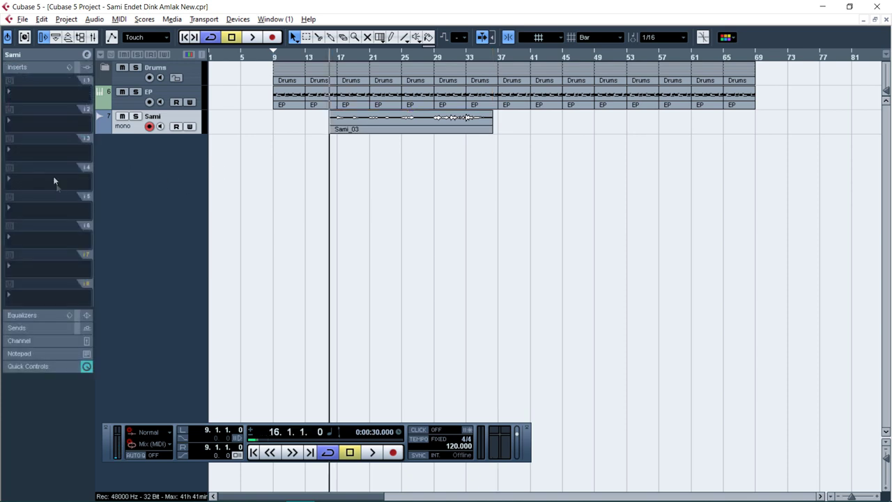
pyautogui.click(33, 90)
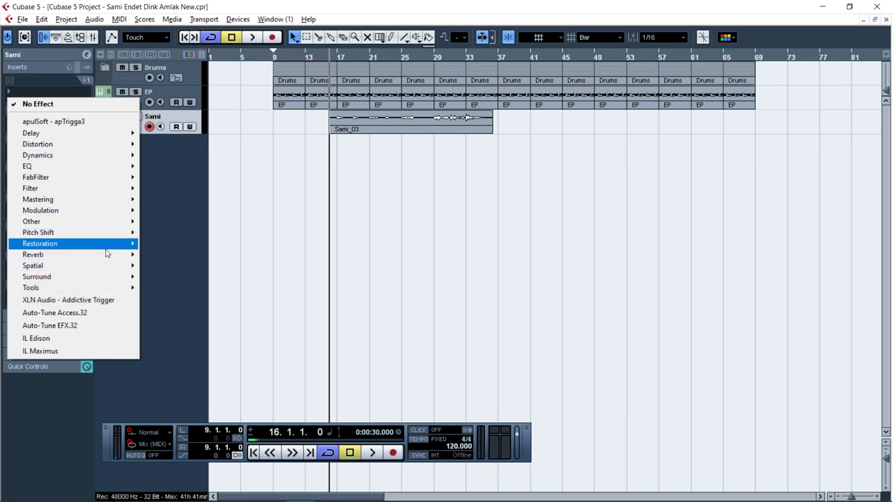
pyautogui.moveTo(101, 237)
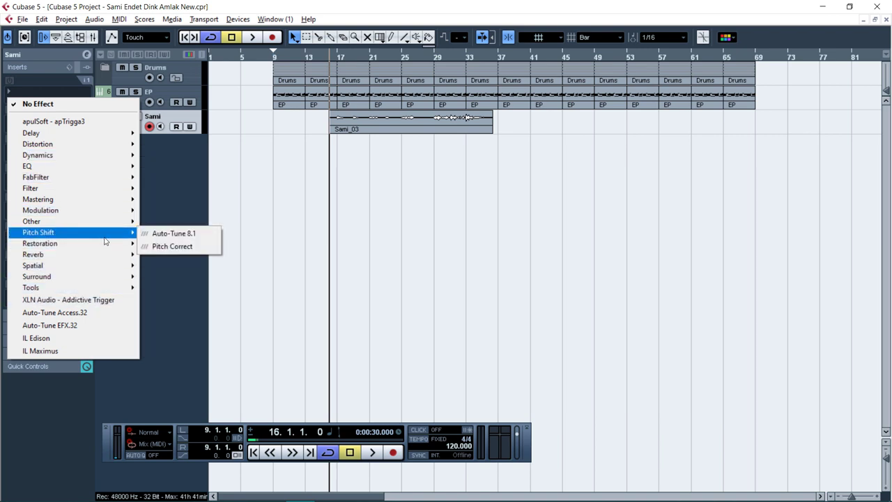
pyautogui.click(179, 233)
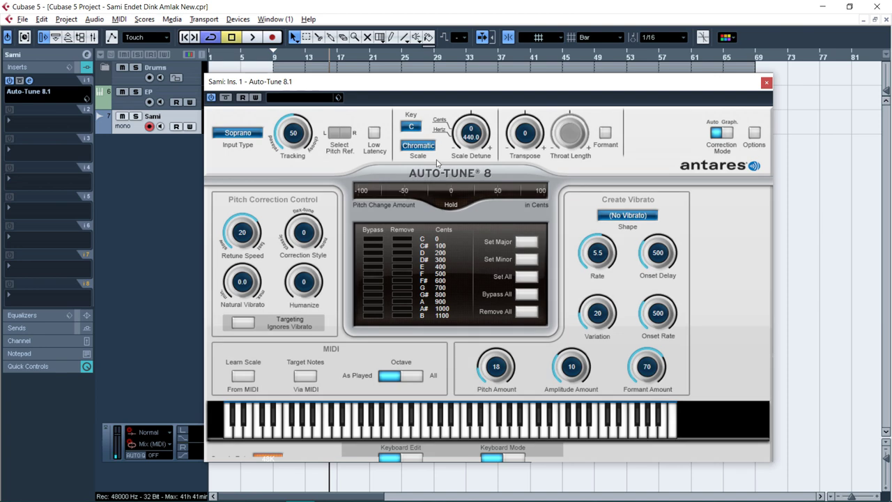
pyautogui.click(417, 129)
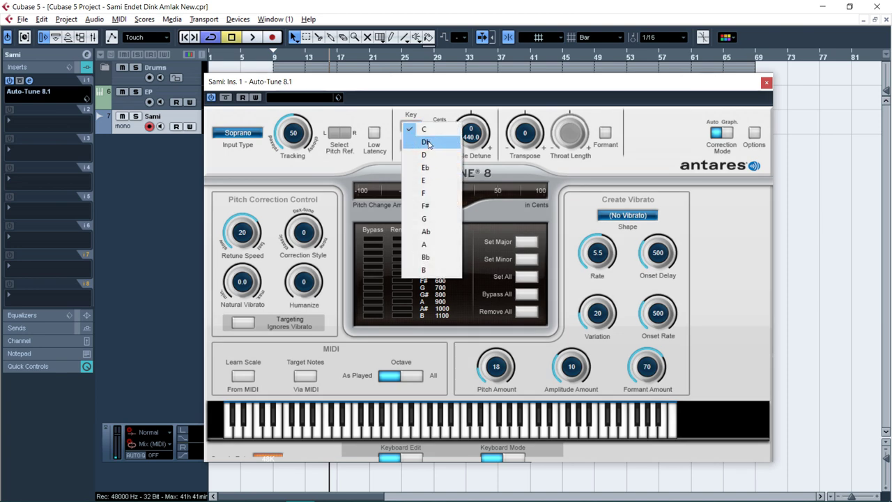
pyautogui.click(421, 143)
pyautogui.click(426, 147)
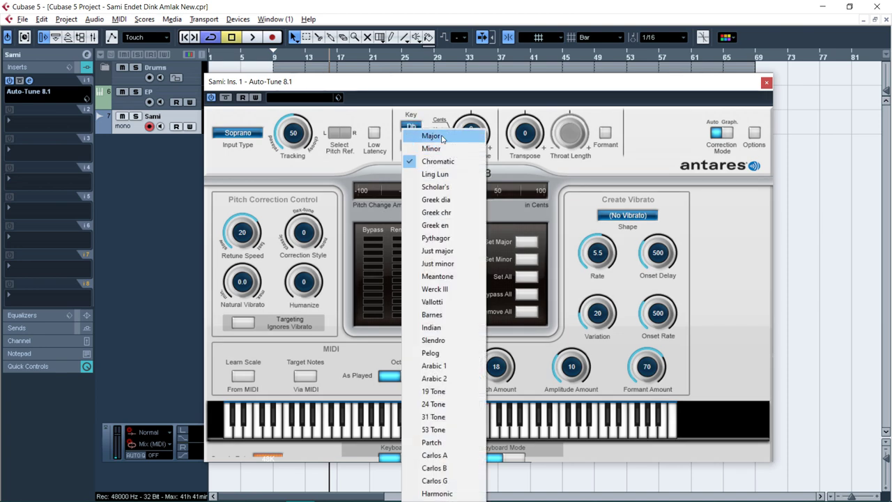
pyautogui.click(428, 136)
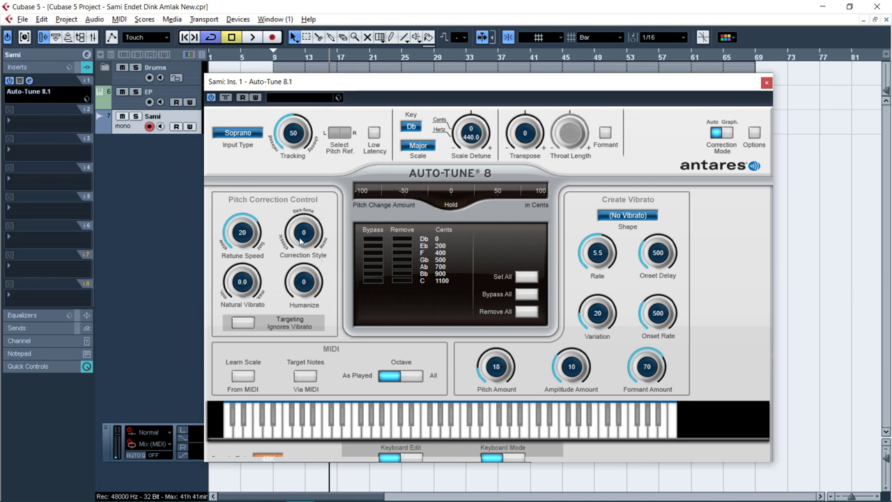
# Step: Set Auto-Tune's Correction Style to 30, Retune Speed to 30 and Humanize to 50, removing Gb and C from the scale
pyautogui.moveTo(304, 227); pyautogui.dragTo(307, 218)
pyautogui.moveTo(301, 242); pyautogui.dragTo(301, 241)
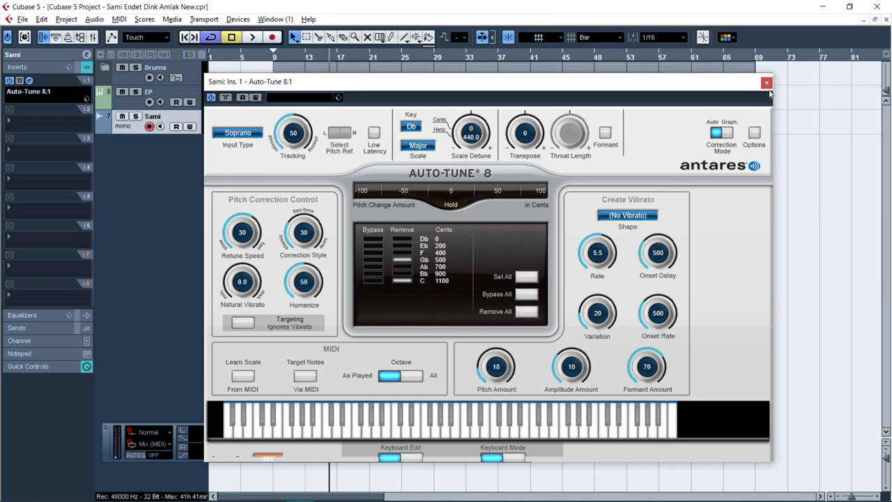
pyautogui.click(767, 83)
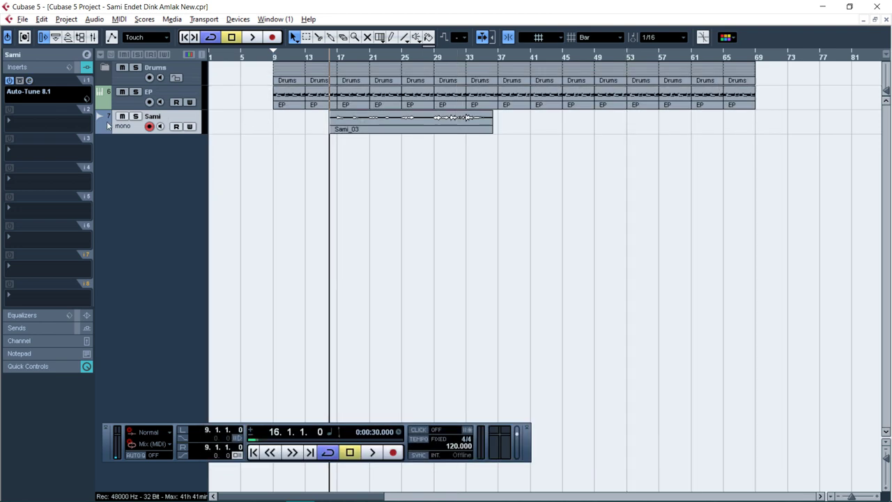
# Step: Insert the Compressor in the mono audio track's second insert slot and solo the track
pyautogui.click(43, 120)
pyautogui.moveTo(76, 185)
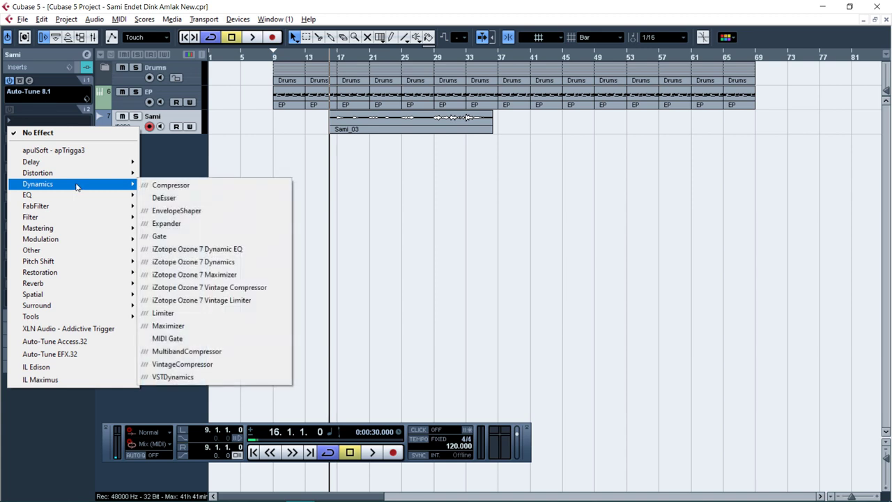
pyautogui.click(171, 184)
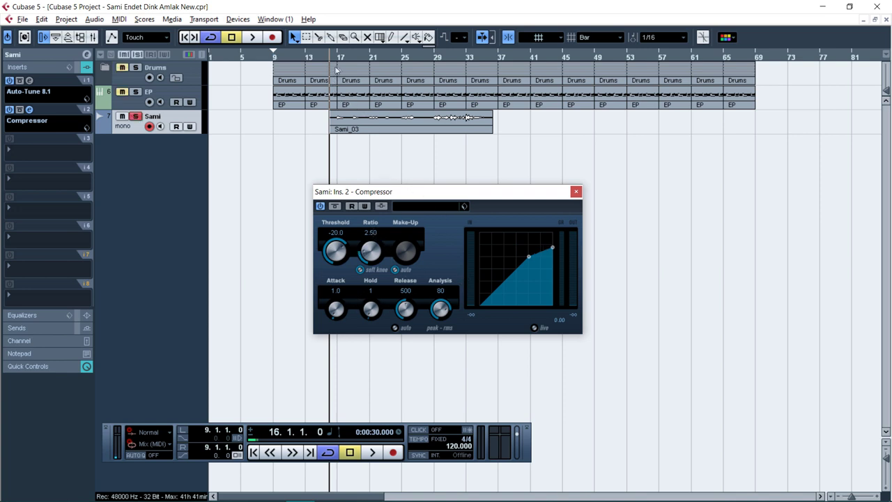
# Step: Try Compressor thresholds of -25 and -30 during playback of the soloed audio track
pyautogui.press('space')
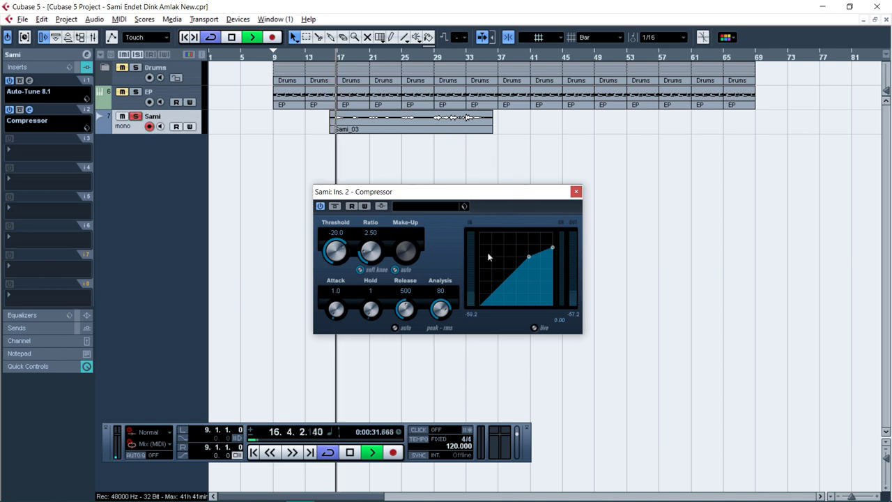
pyautogui.click(333, 237)
pyautogui.write('-2')
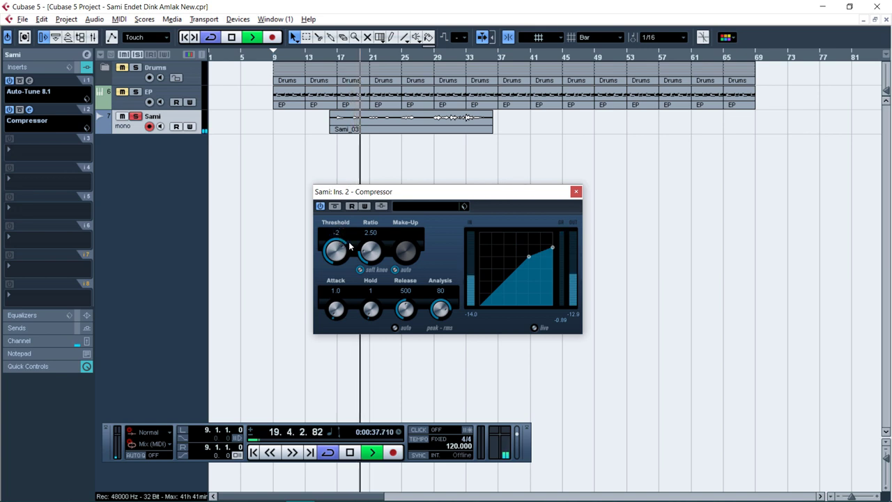
pyautogui.write('5')
pyautogui.press('Return')
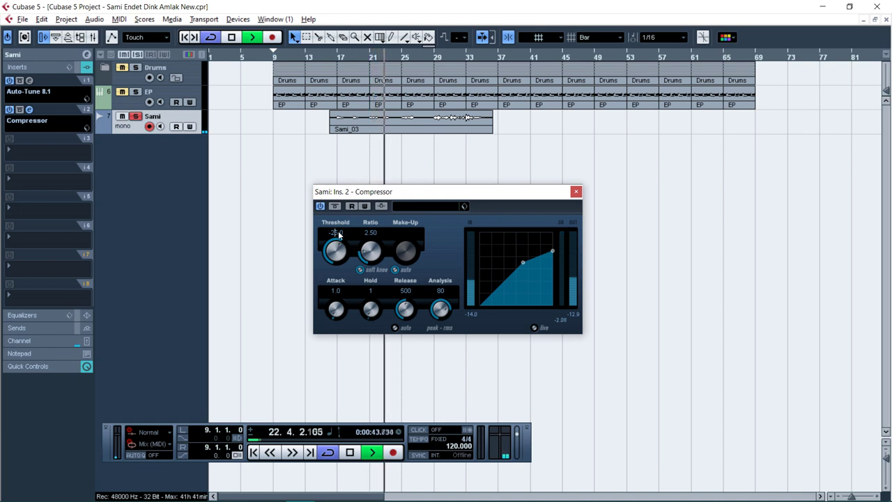
pyautogui.press('BackSpace')
pyautogui.press('BackSpace')
pyautogui.press('BackSpace')
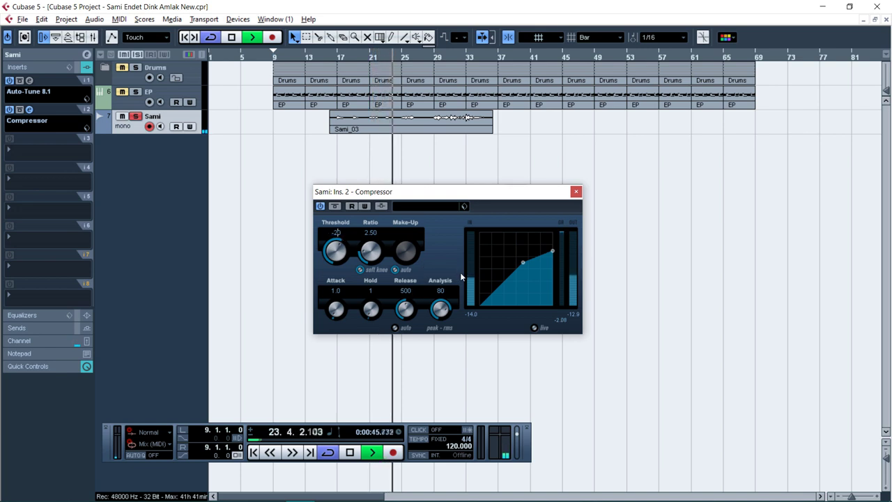
pyautogui.write('3')
pyautogui.press('Return')
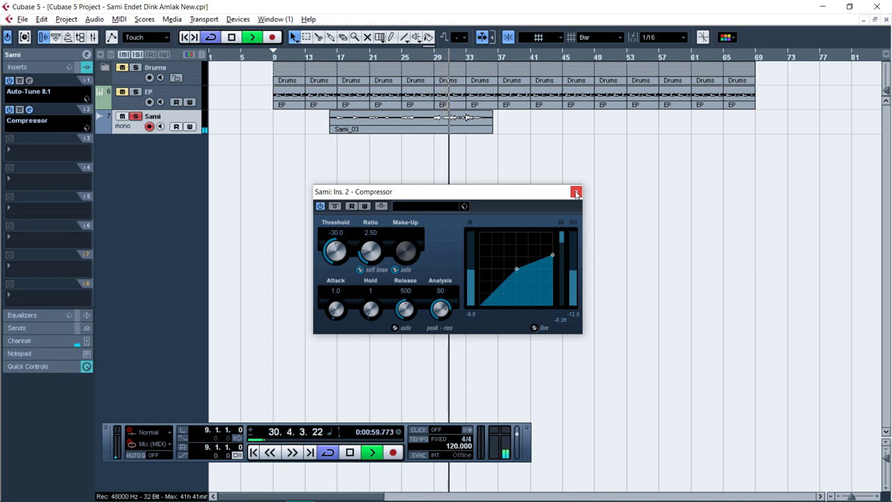
# Step: Set the Compressor's threshold to -25.1
pyautogui.click(337, 233)
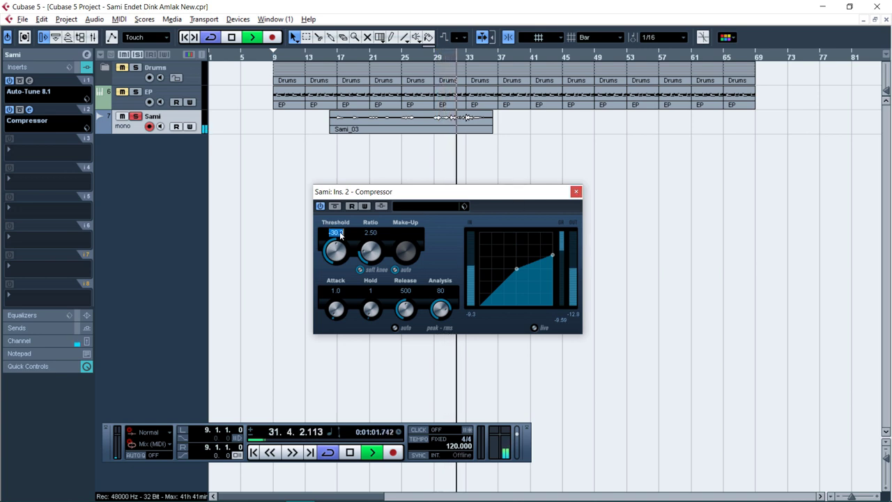
pyautogui.press('Left')
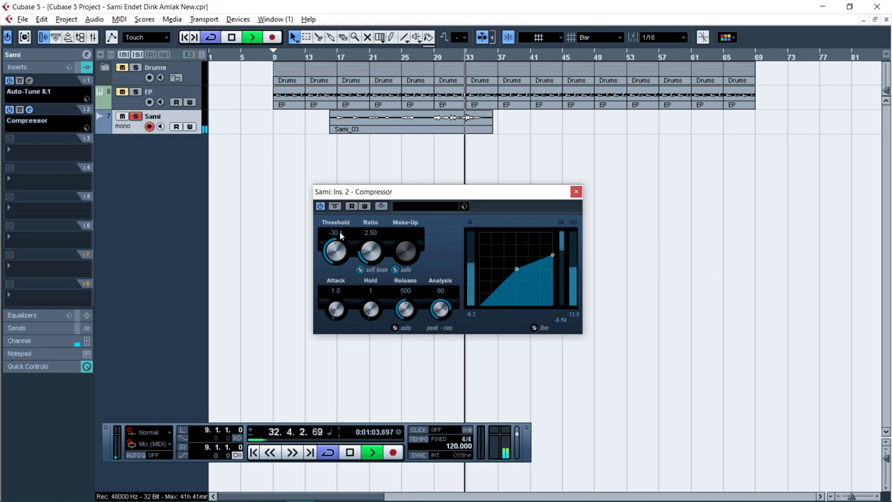
pyautogui.press('BackSpace')
pyautogui.press('BackSpace')
pyautogui.press('BackSpace')
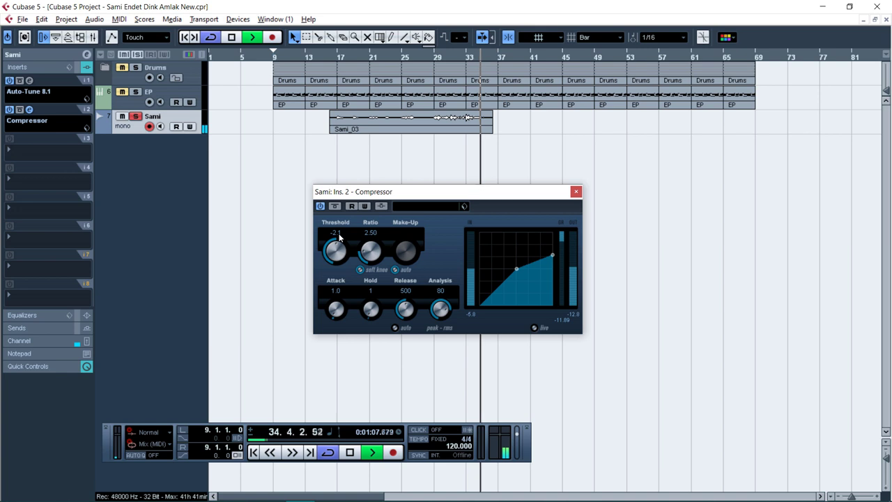
pyautogui.press('Return')
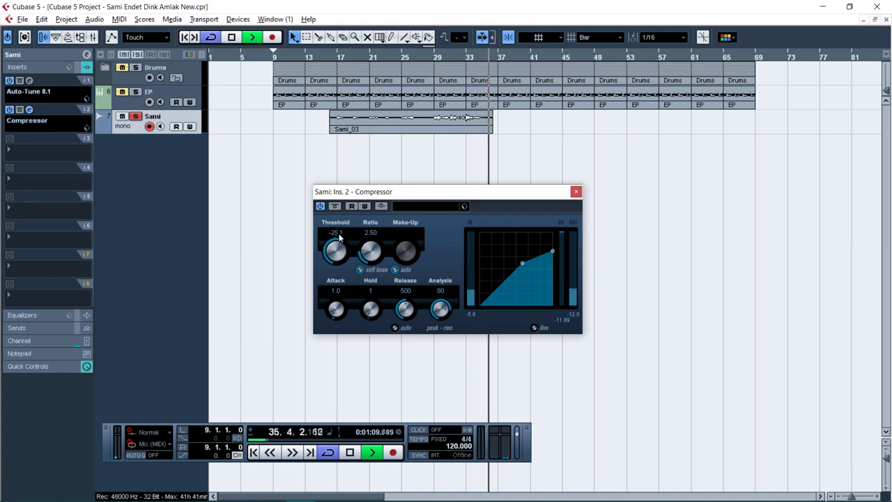
# Step: Play the soloed track from bar 29 to check the compression, closing the Compressor and stopping playback
pyautogui.press('space')
pyautogui.click(436, 57)
pyautogui.press('space')
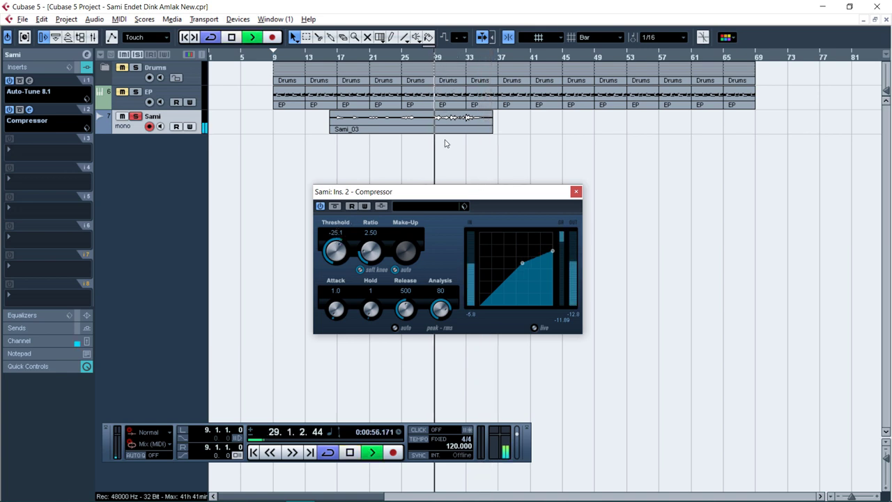
pyautogui.click(576, 192)
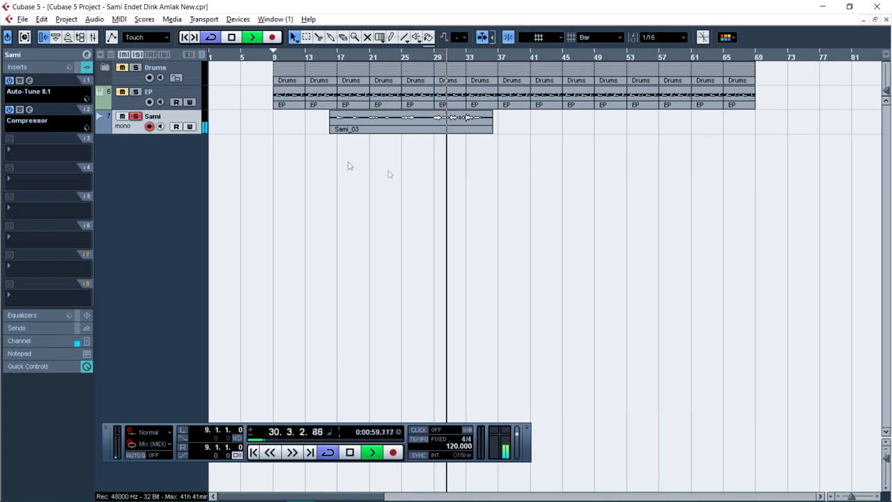
pyautogui.press('space')
# Step: Insert the DeEsser in the mono audio track's third insert slot and load its Male Heavy preset
pyautogui.click(30, 146)
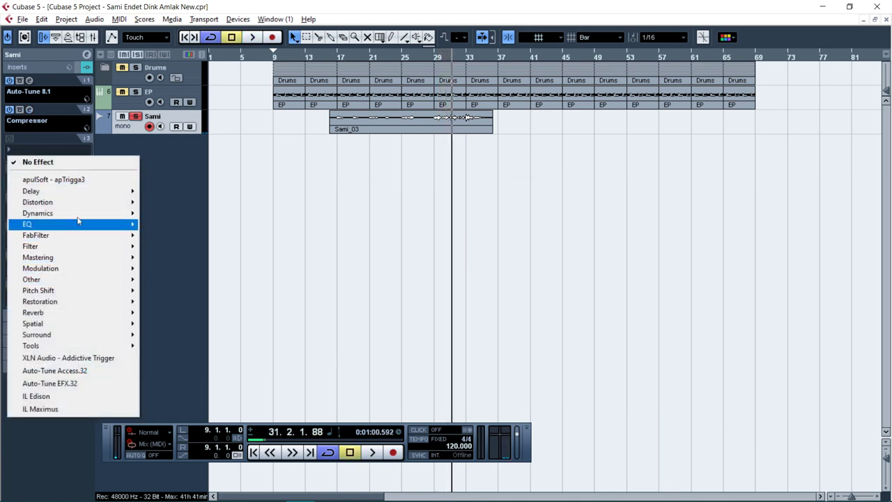
pyautogui.moveTo(77, 217)
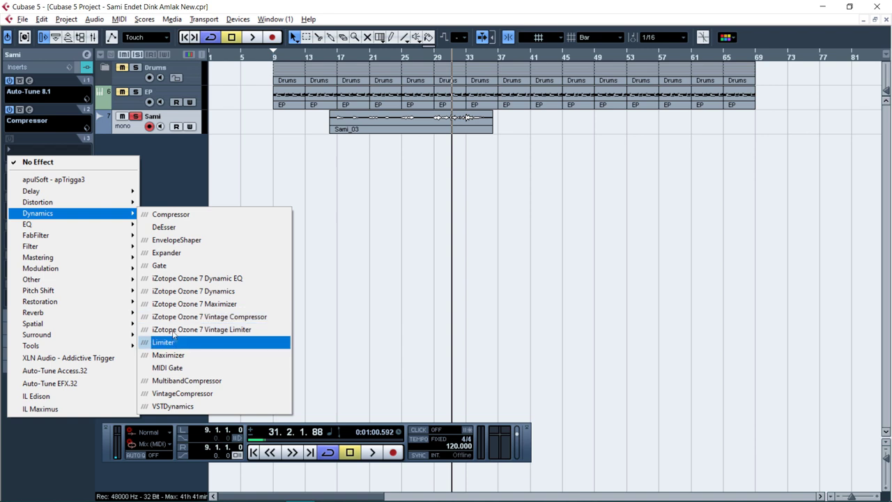
pyautogui.click(167, 226)
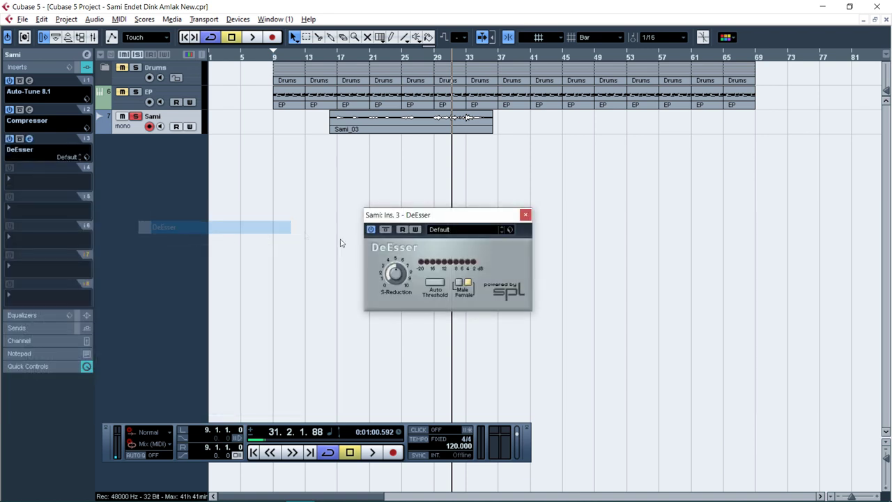
pyautogui.click(453, 229)
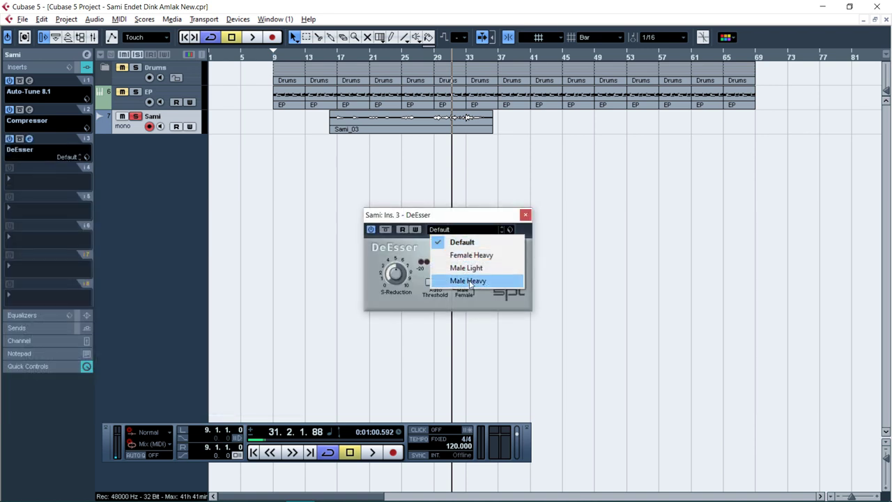
pyautogui.click(470, 280)
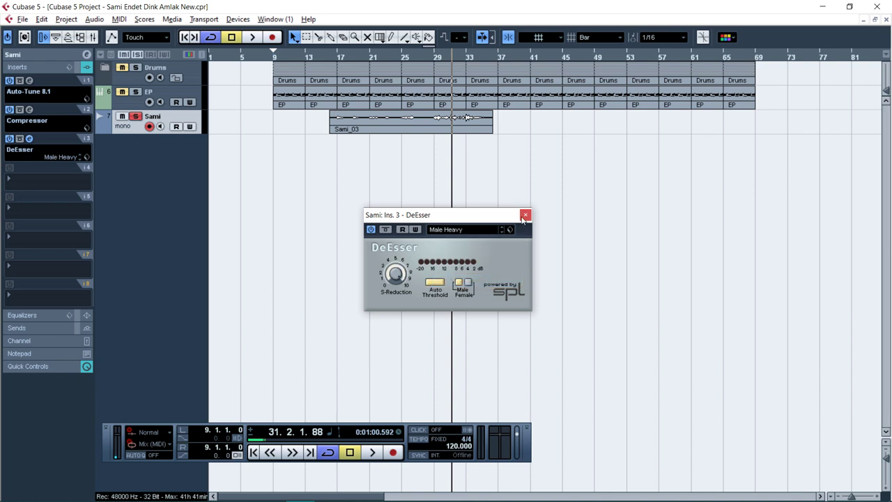
pyautogui.click(472, 230)
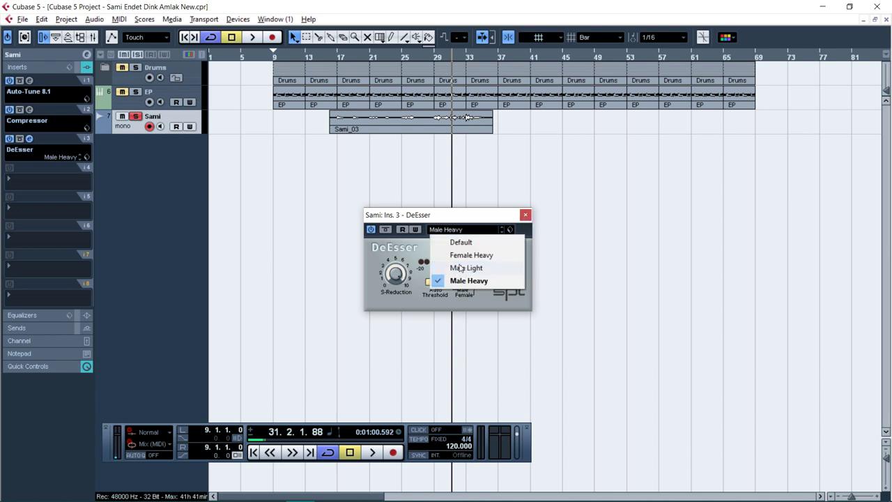
pyautogui.click(526, 216)
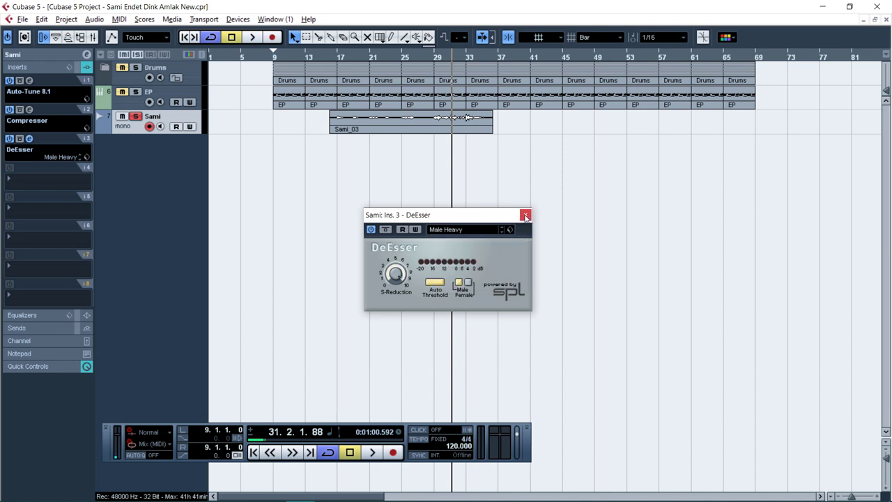
# Step: Play the soloed audio track from bar 17 to check the DeEsser, stopping playback at bar 21
pyautogui.press('space')
pyautogui.click(337, 57)
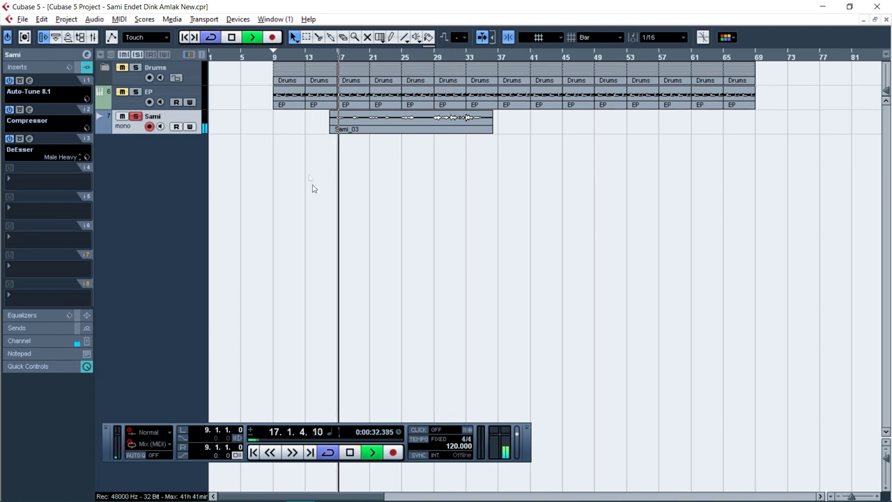
pyautogui.press('space')
# Step: Insert the Gate in the mono audio track's fourth insert slot and check it with a short playback
pyautogui.click(32, 174)
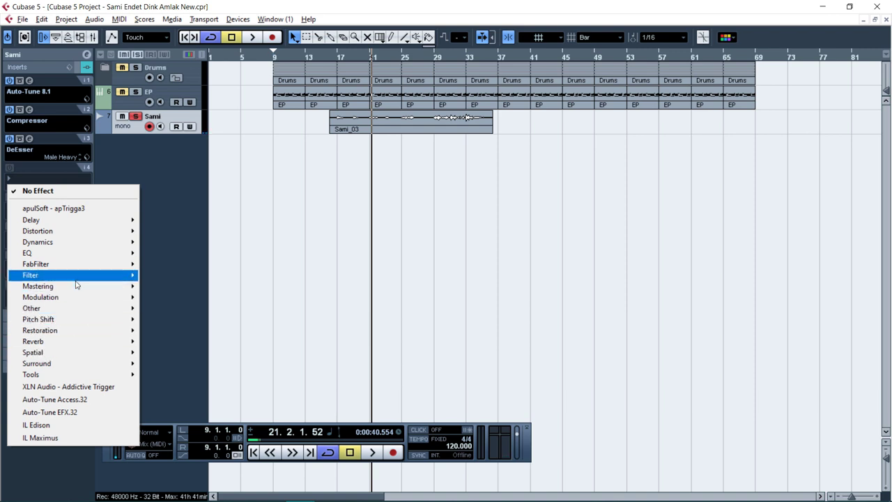
pyautogui.moveTo(69, 241)
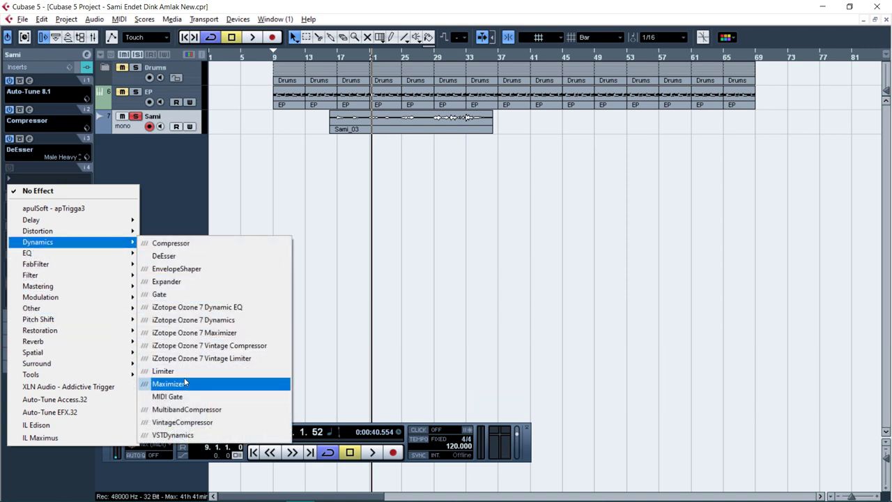
pyautogui.click(161, 294)
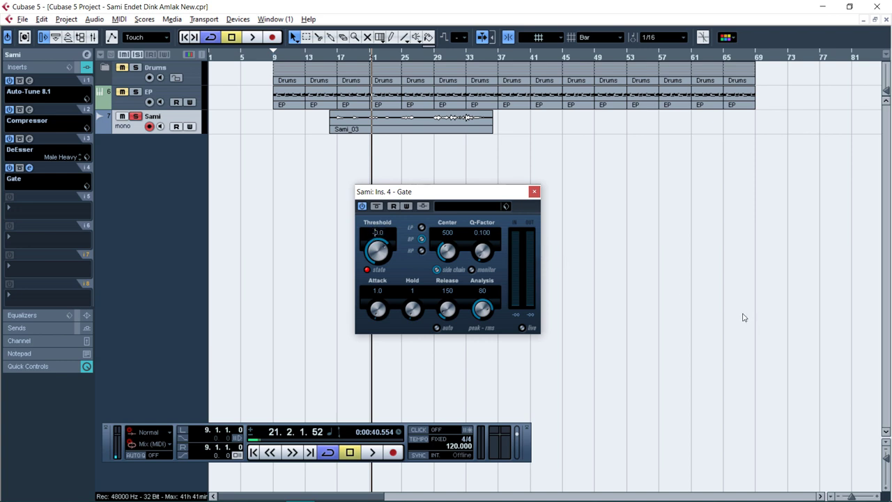
pyautogui.press('space')
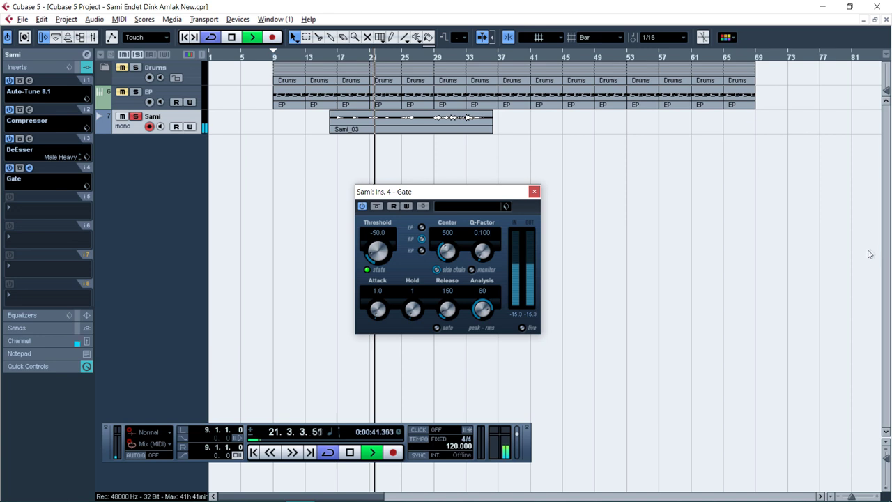
pyautogui.click(533, 192)
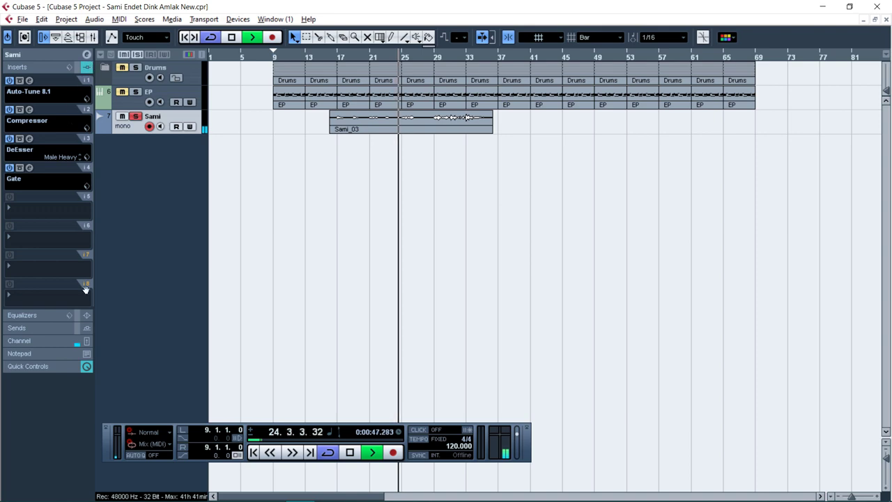
pyautogui.press('space')
# Step: Apply the Lead Vox Male 2 equalizer preset to the mono audio track and audition it
pyautogui.click(68, 315)
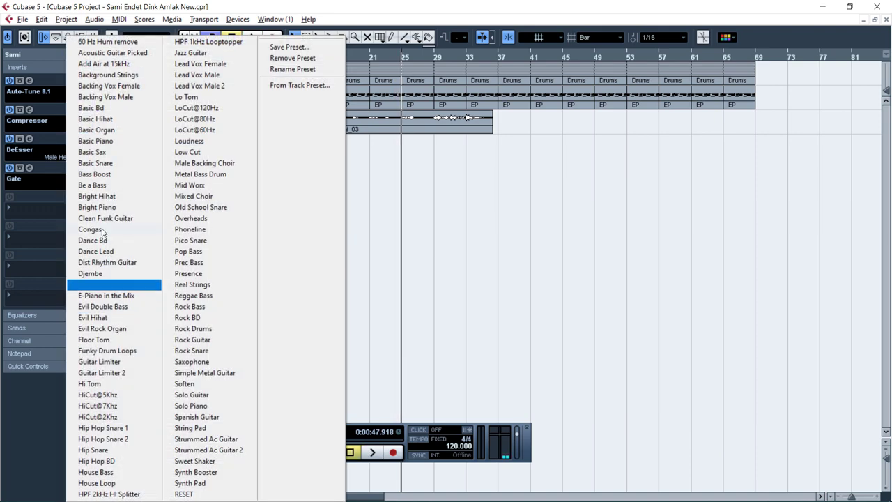
pyautogui.click(203, 85)
pyautogui.press('space')
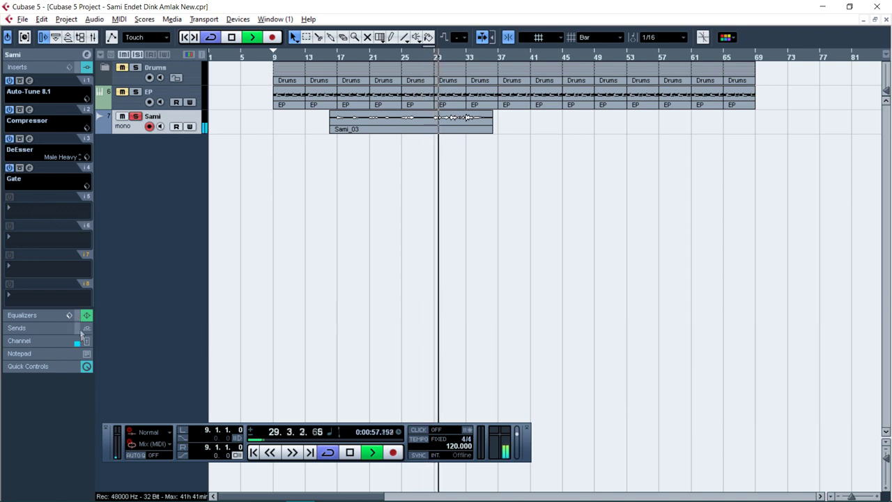
pyautogui.press('space')
# Step: Add an FX channel track without an effect, named Vocal FX
pyautogui.rightClick(142, 144)
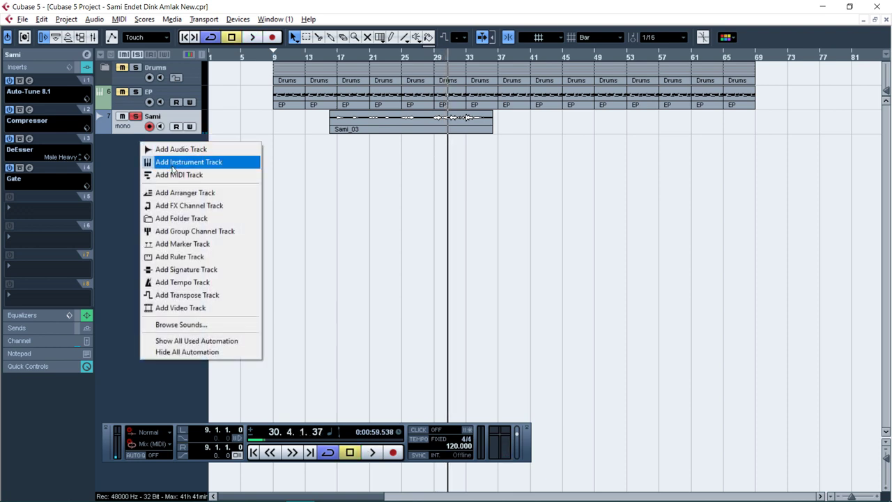
pyautogui.click(190, 206)
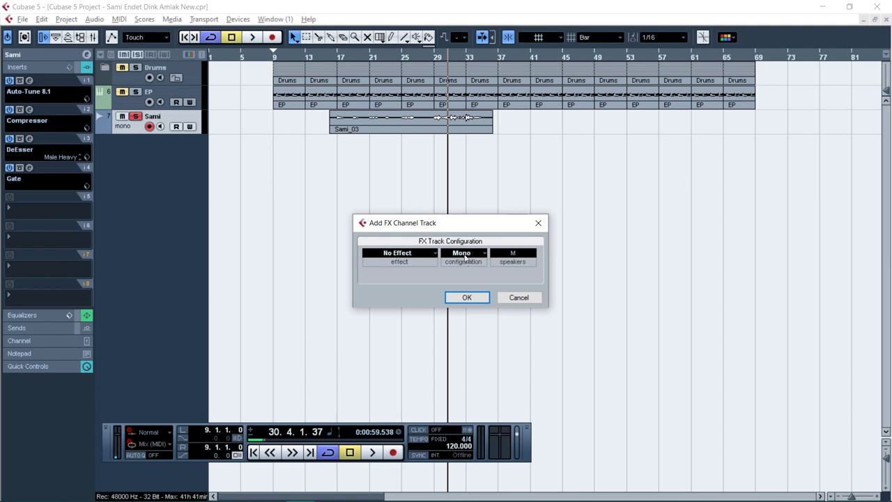
pyautogui.click(472, 298)
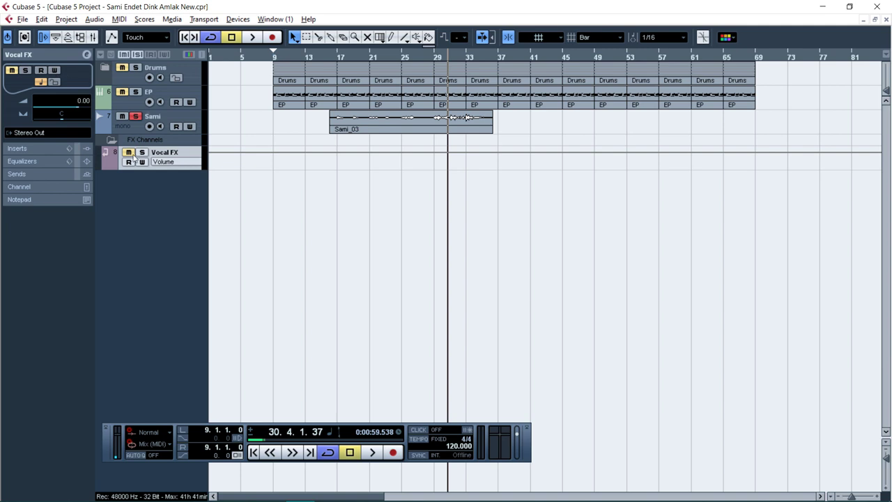
# Step: Solo the Vocal FX channel and insert Roomworks SE with the Arena preset in its first insert slot
pyautogui.click(36, 149)
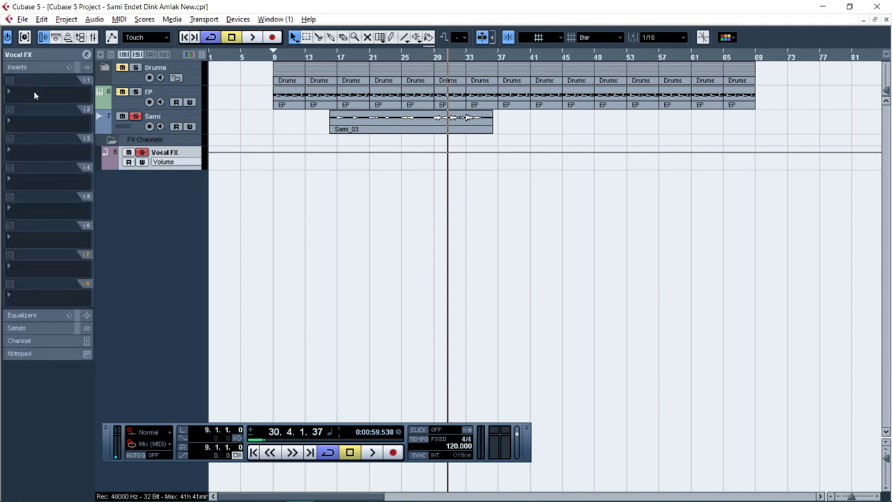
pyautogui.click(33, 90)
pyautogui.moveTo(86, 255)
pyautogui.click(179, 278)
pyautogui.click(450, 236)
pyautogui.click(447, 298)
pyautogui.click(450, 319)
pyautogui.click(483, 228)
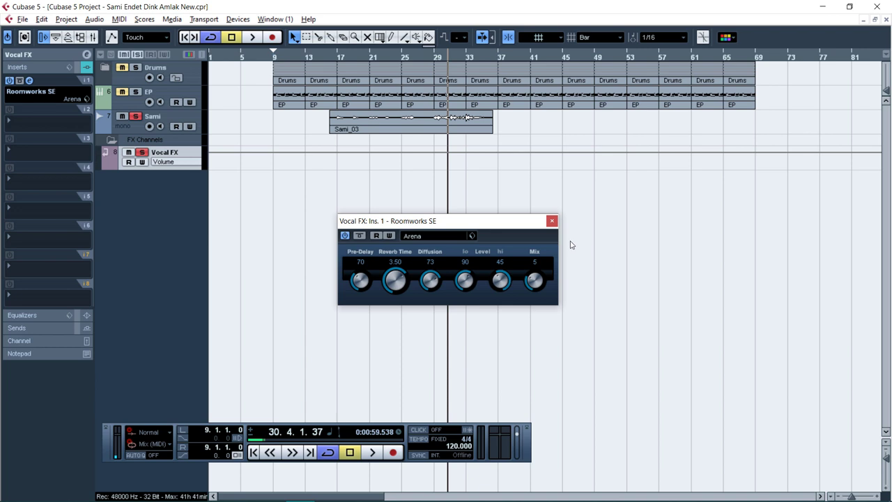
pyautogui.click(551, 222)
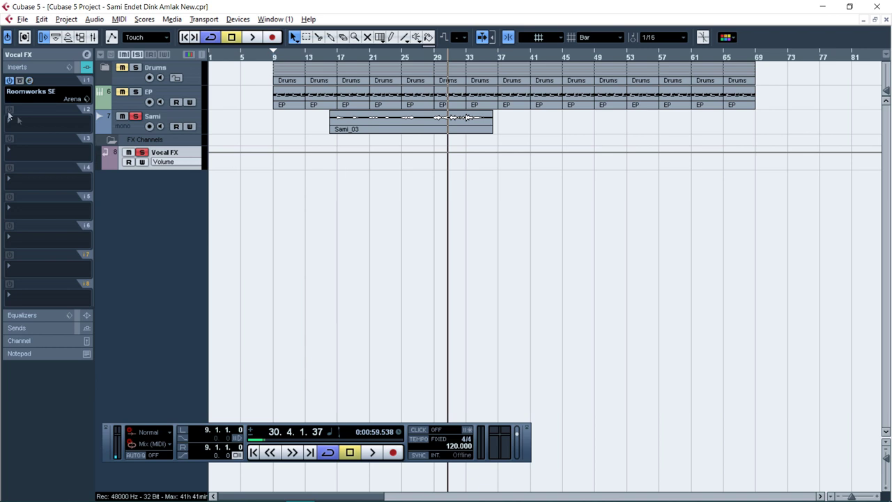
# Step: Insert PingPongDelay in the Vocal FX channel's second insert slot and load the Vocal Delay preset
pyautogui.click(34, 119)
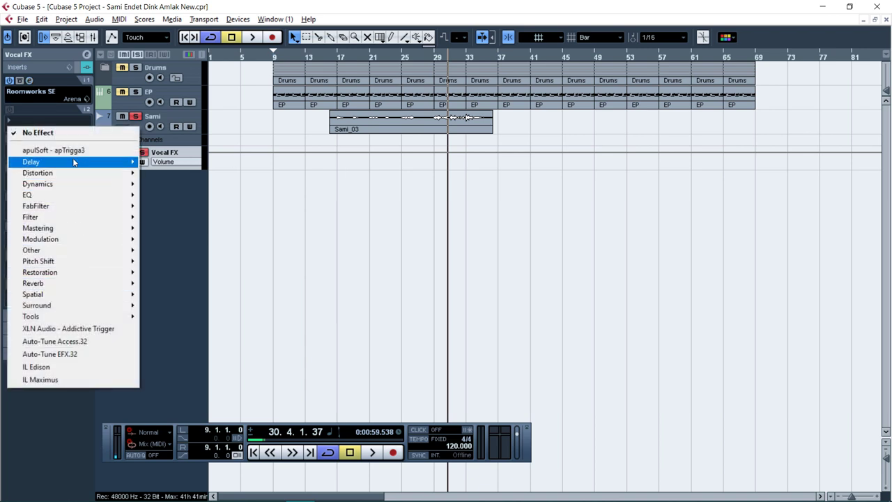
pyautogui.moveTo(72, 162)
pyautogui.click(198, 188)
pyautogui.click(453, 235)
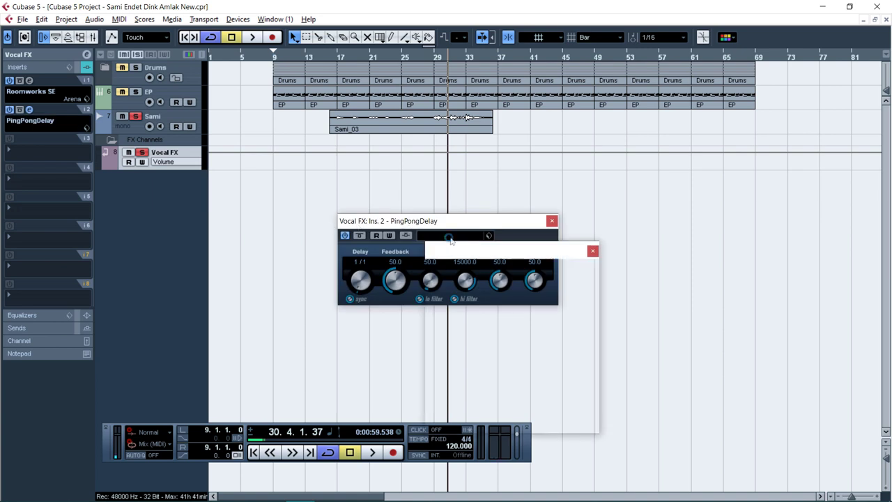
pyautogui.click(459, 373)
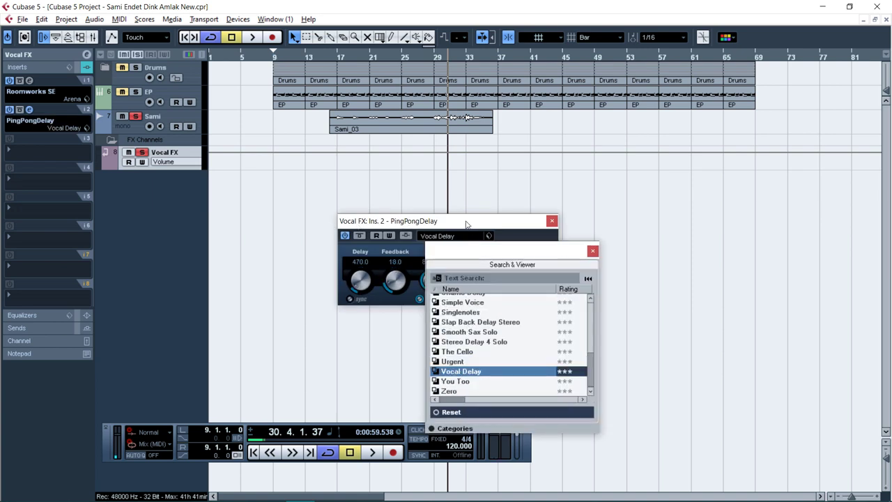
pyautogui.click(466, 224)
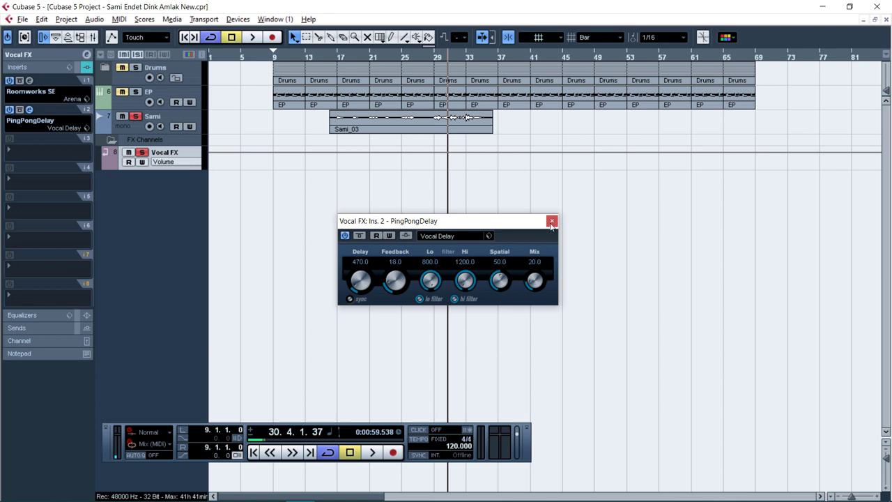
pyautogui.click(551, 222)
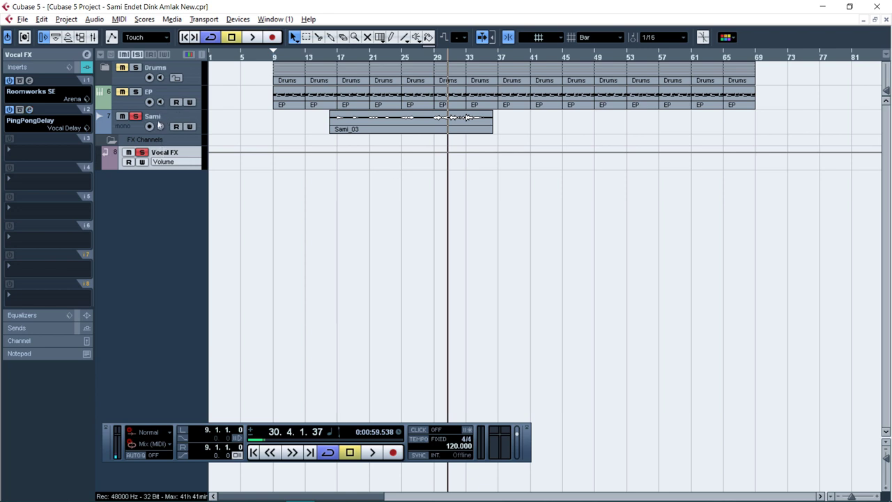
# Step: Route the mono audio track's first send to the Vocal FX channel
pyautogui.click(154, 118)
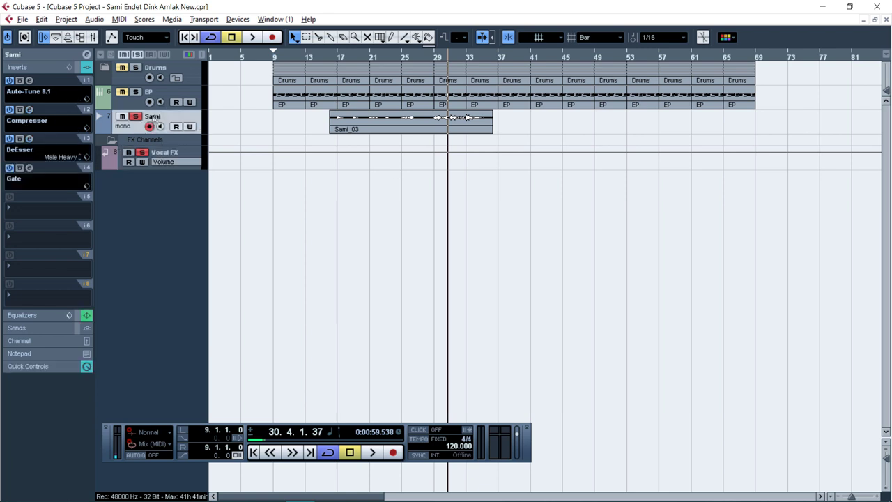
pyautogui.click(30, 325)
pyautogui.click(35, 118)
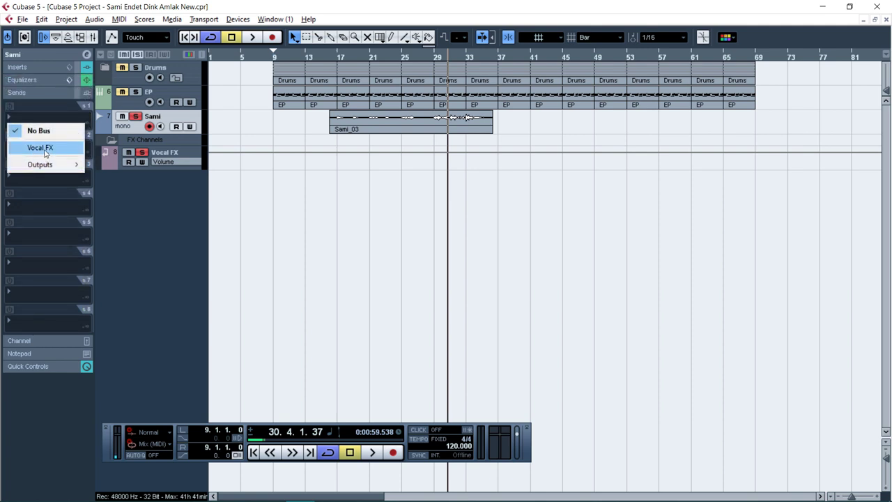
pyautogui.click(42, 148)
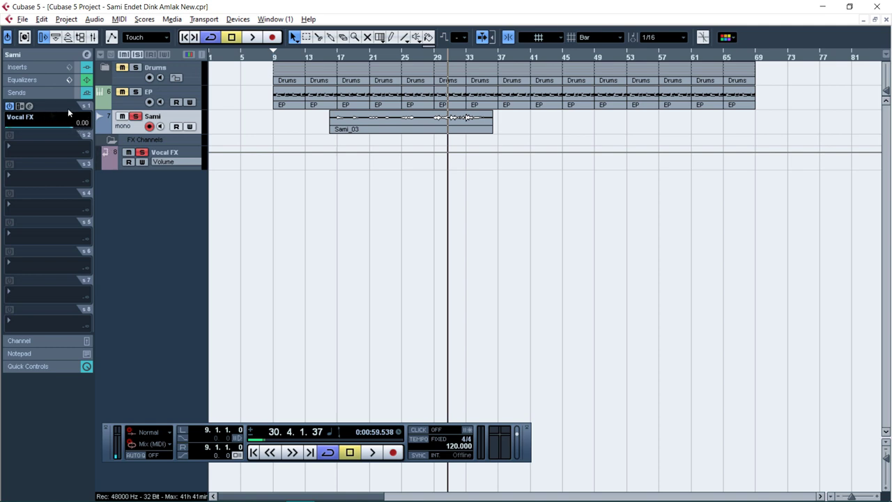
# Step: Compare the audio track with its sends bypassed and active during playback, replaying from around bar 16
pyautogui.press('space')
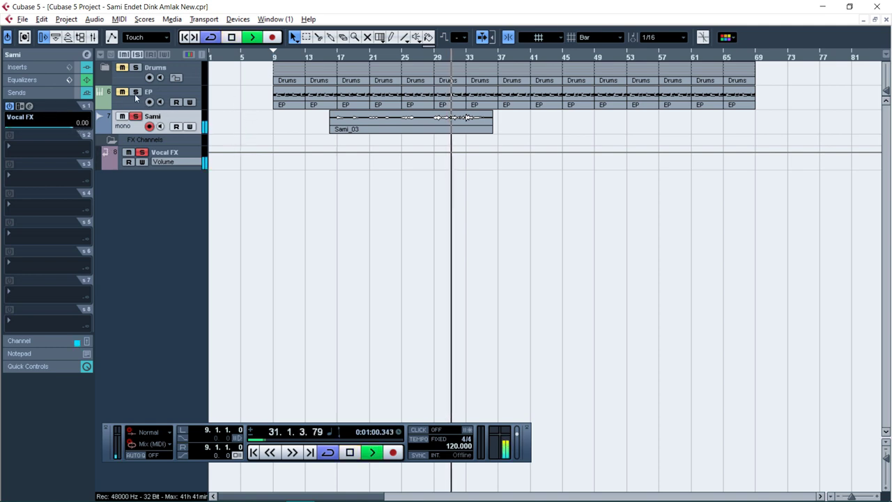
pyautogui.click(75, 93)
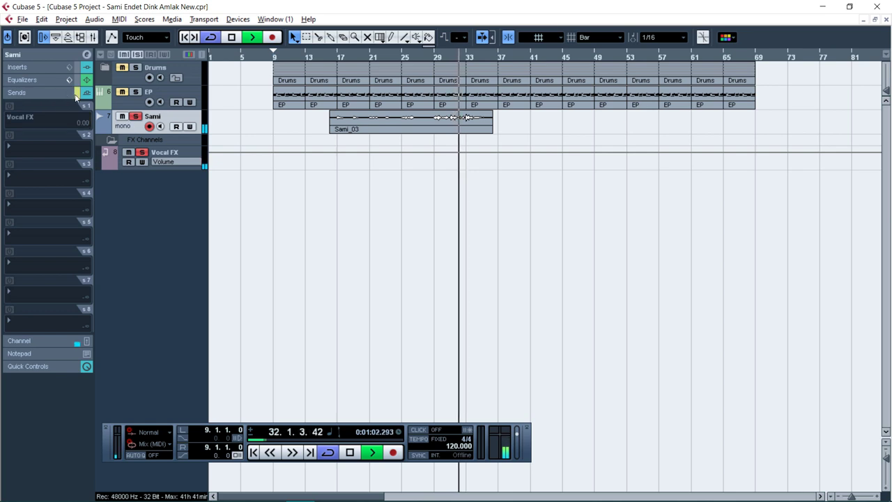
pyautogui.click(76, 93)
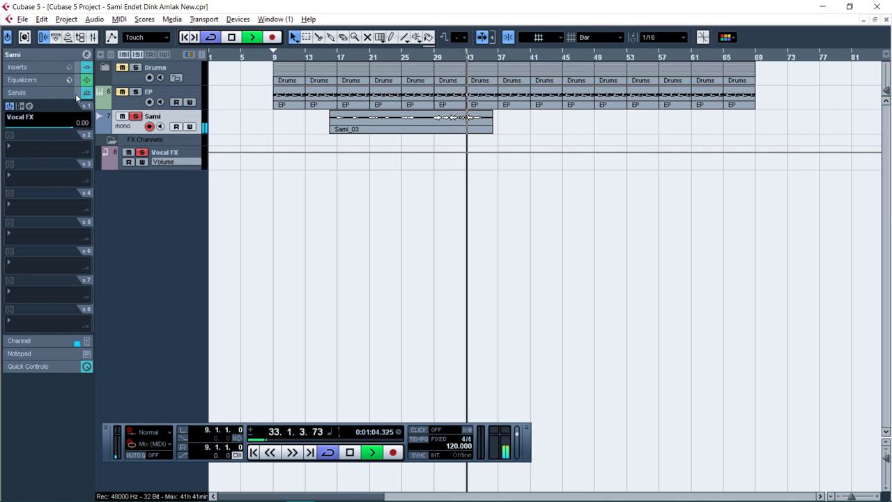
pyautogui.click(332, 57)
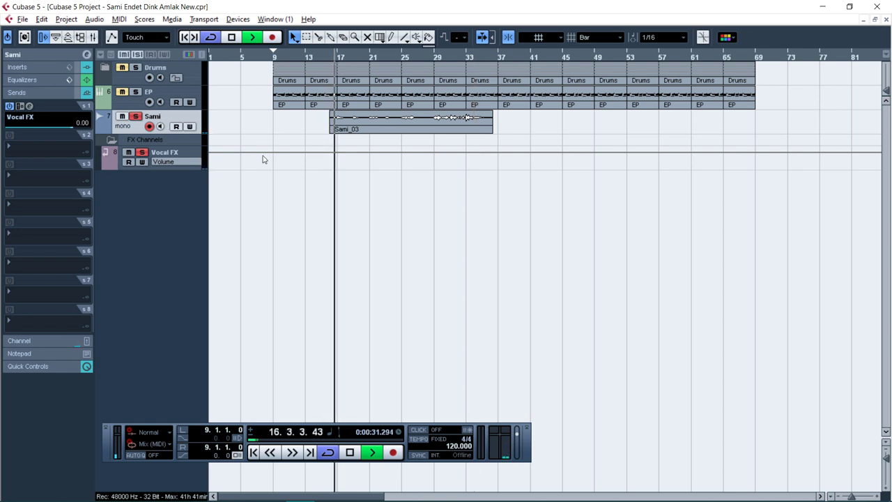
# Step: Check the Vocal FX channel's settings, collapse the FX Channels folder and return to the vocal track's basic channel settings
pyautogui.click(166, 152)
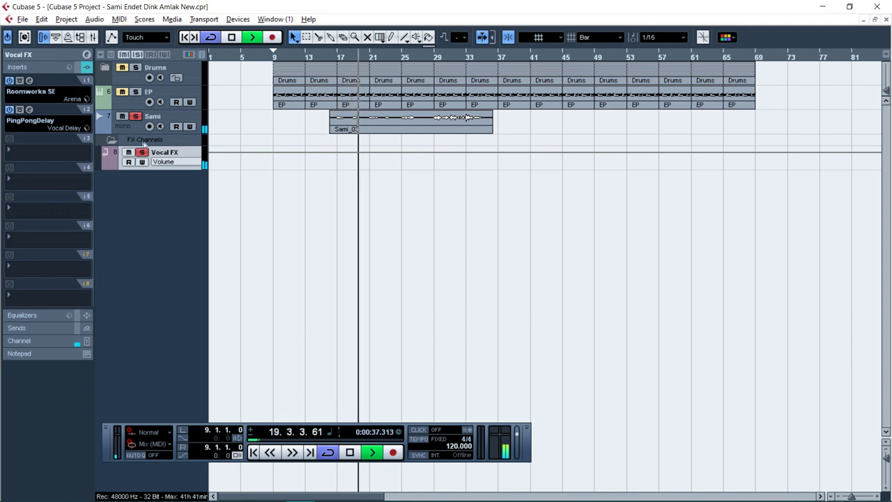
pyautogui.click(43, 53)
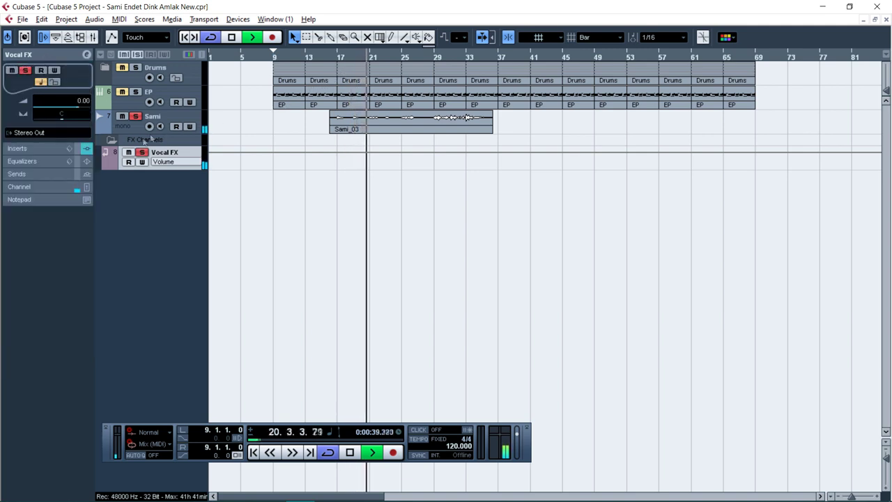
pyautogui.click(119, 139)
pyautogui.click(55, 56)
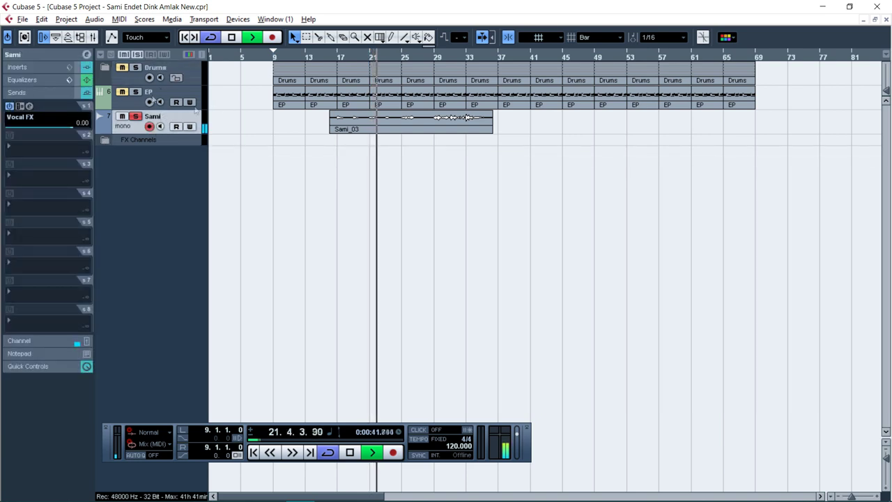
pyautogui.click(43, 81)
pyautogui.click(57, 56)
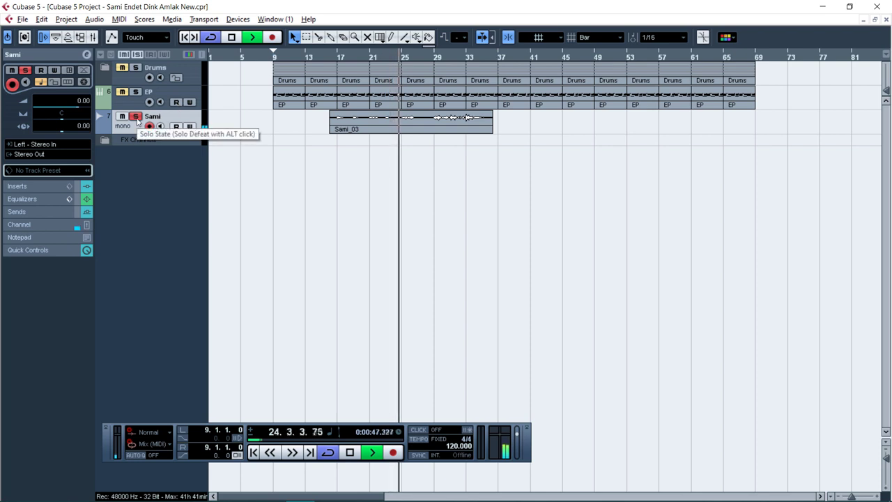
# Step: Turn off the vocal track's solo and play it with the full mix, reviewing its inserts until about bar 36
pyautogui.click(136, 117)
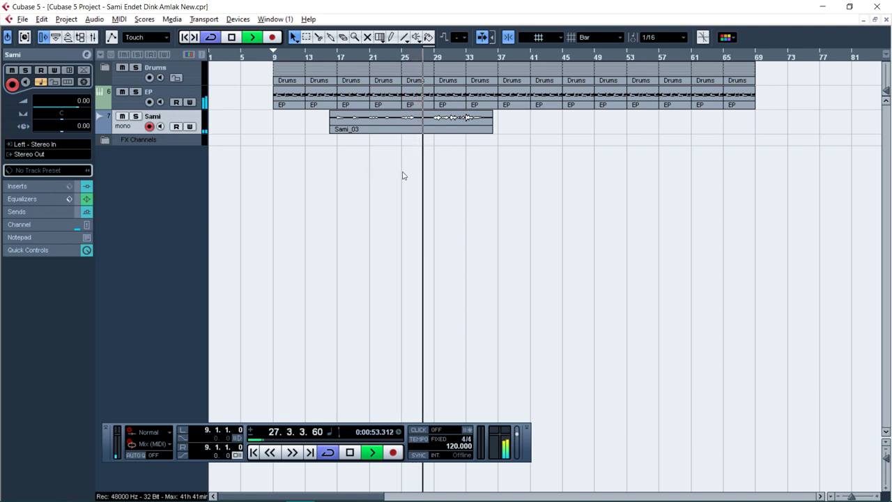
pyautogui.scroll(-4, 363, 175)
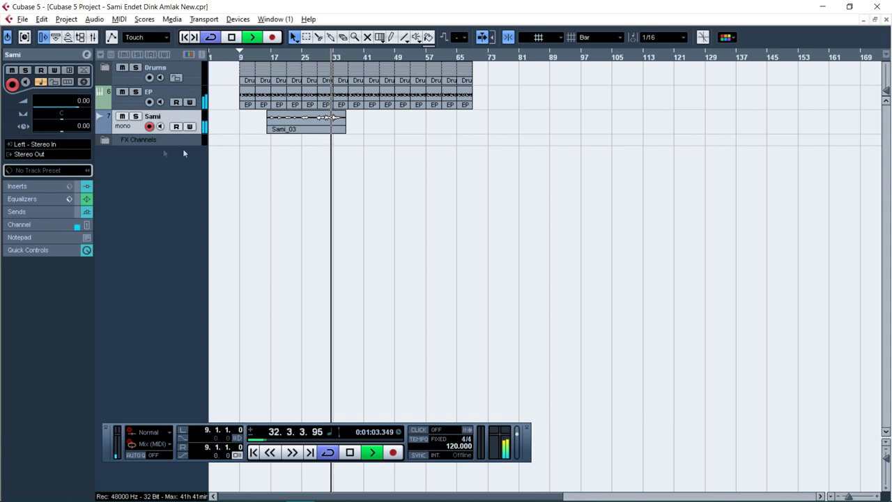
pyautogui.click(53, 187)
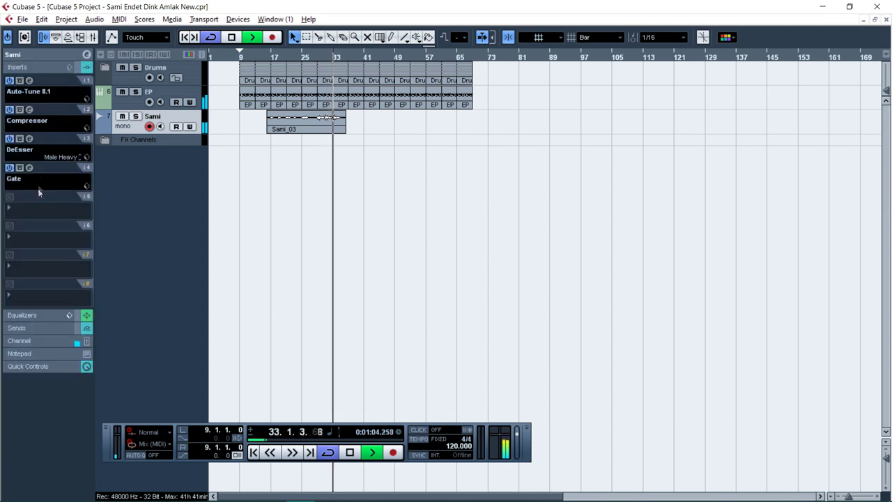
pyautogui.click(43, 54)
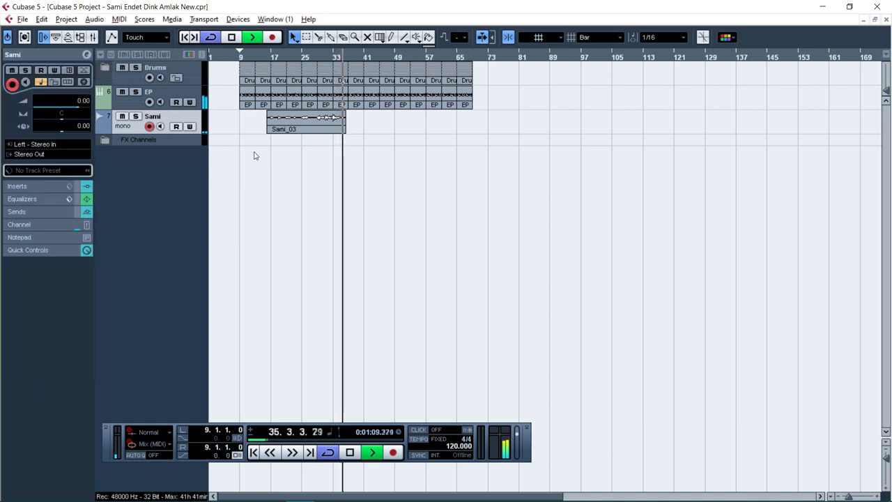
pyautogui.press('space')
# Step: Split the vocal event at bar 29 and move its second part to bar 37
pyautogui.press('h')
pyautogui.press('h')
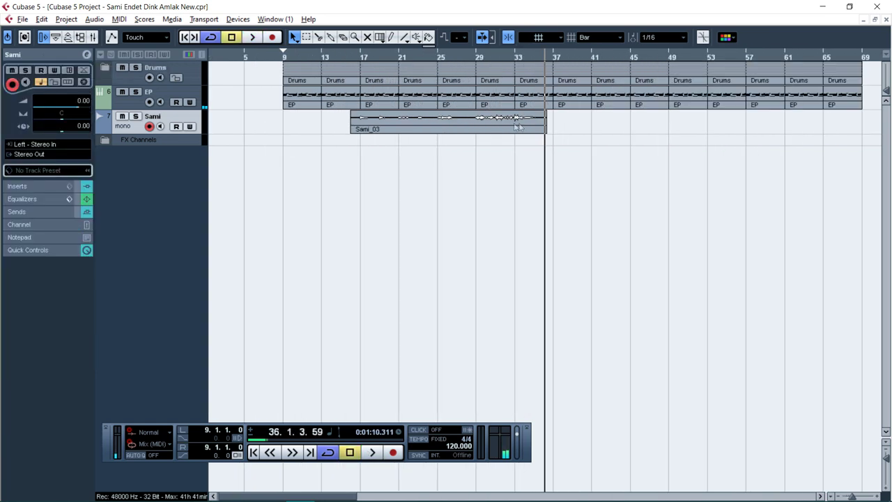
pyautogui.click(360, 59)
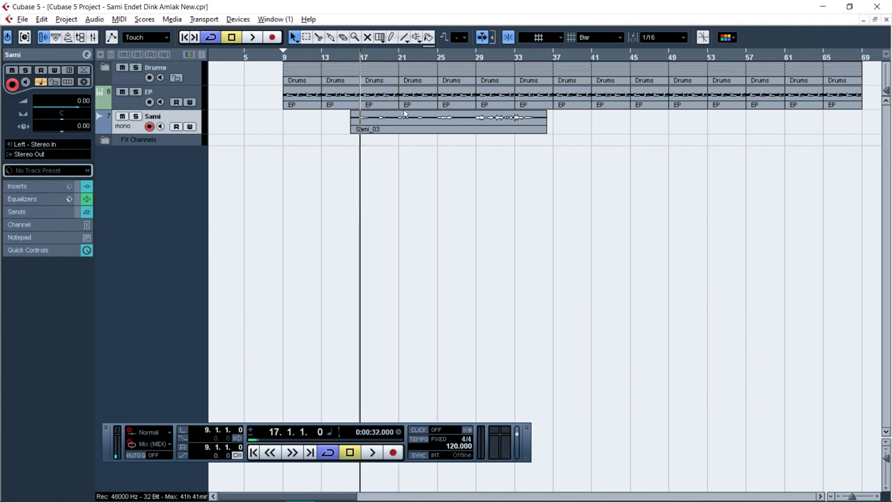
pyautogui.keyDown('alt'); pyautogui.click(476, 120); pyautogui.keyUp('alt')
pyautogui.click(502, 130)
pyautogui.moveTo(502, 130); pyautogui.dragTo(538, 170)
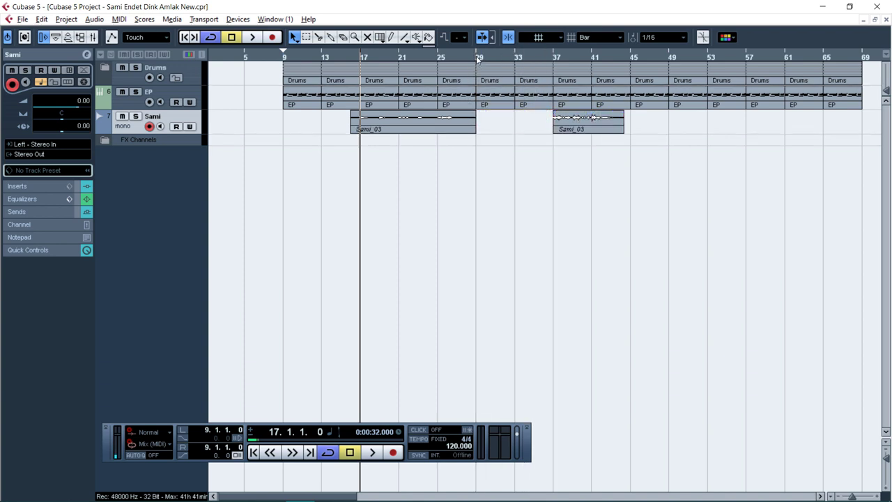
# Step: Set the locators to bars 17 and 29, merging the drum parts and deleting the EP parts within that range
pyautogui.keyDown('alt'); pyautogui.click(478, 60); pyautogui.keyUp('alt')
pyautogui.click(357, 58)
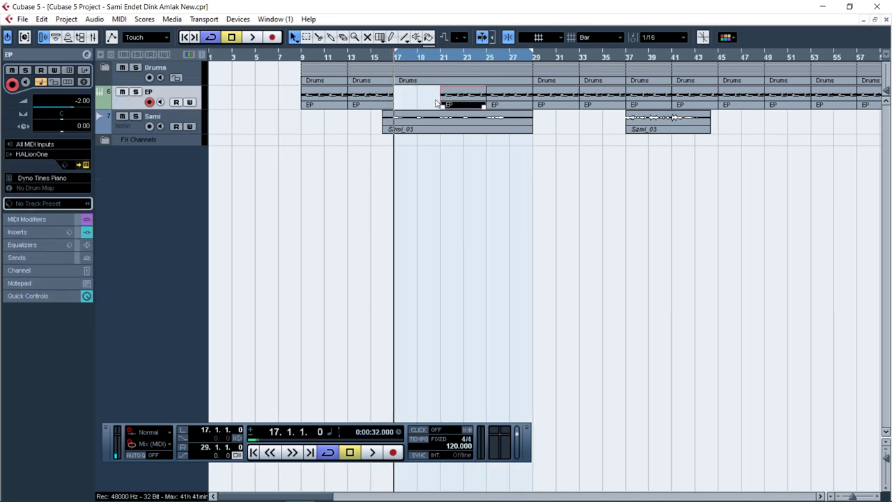
pyautogui.press('Delete')
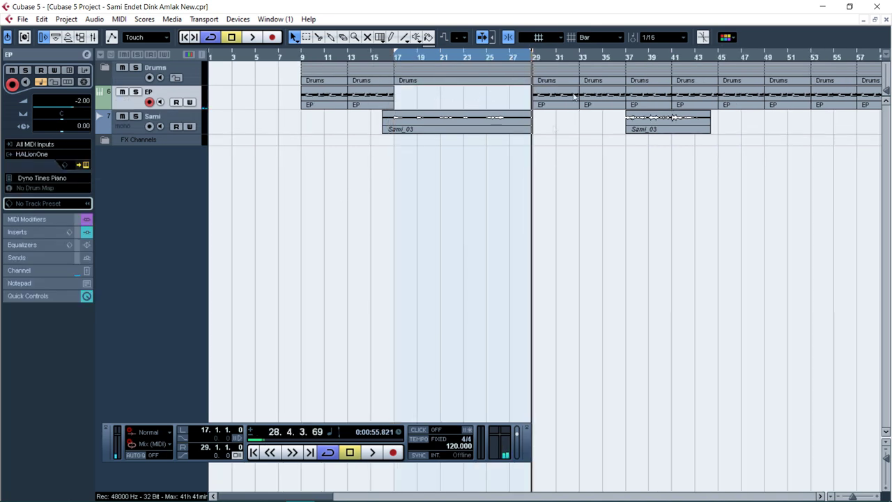
# Step: Record a new EP take on the EP track from bar 17 to bar 29
pyautogui.click(517, 60)
pyautogui.press('KP_Multiply')
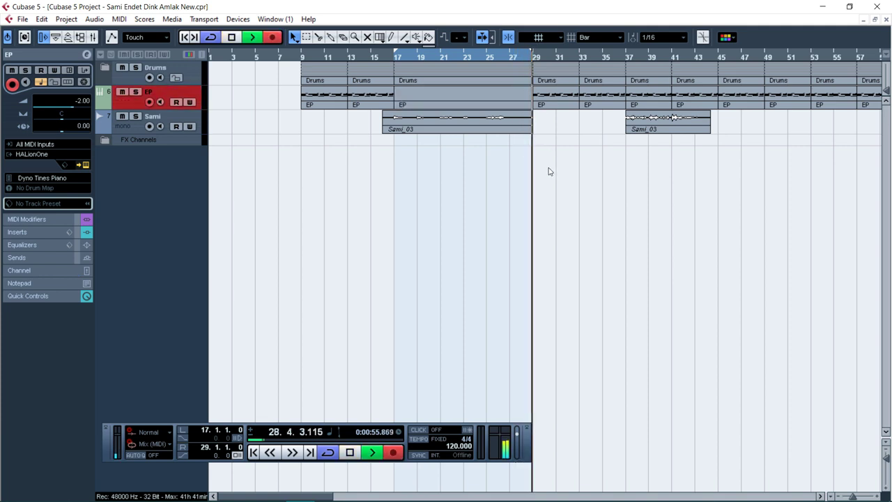
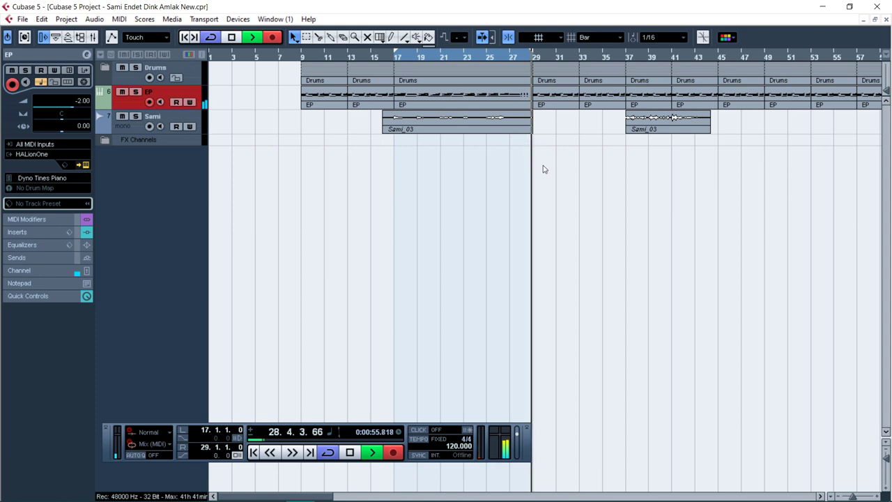
pyautogui.press('space')
# Step: Open the newly recorded EP part in the Key Editor and quantize its opening groups of notes to 1/16
pyautogui.doubleClick(412, 103)
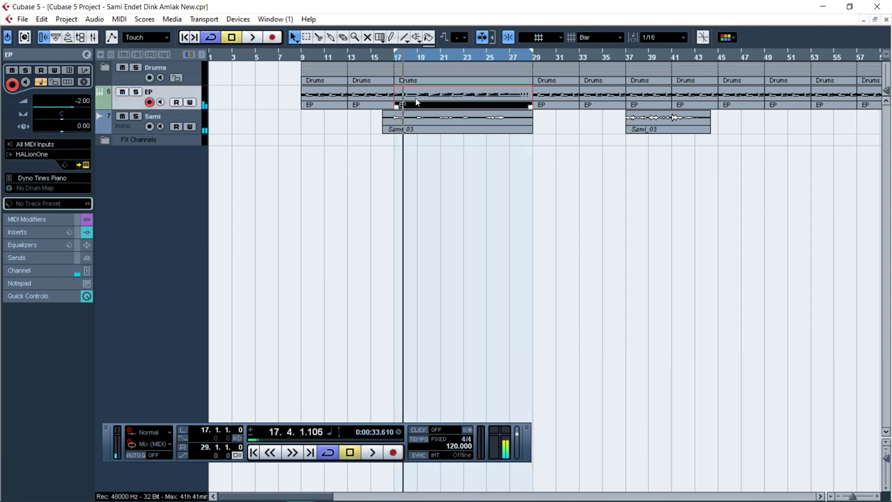
pyautogui.scroll(-5, 348, 152)
pyautogui.press('g')
pyautogui.press('g')
pyautogui.moveTo(380, 128); pyautogui.dragTo(500, 308)
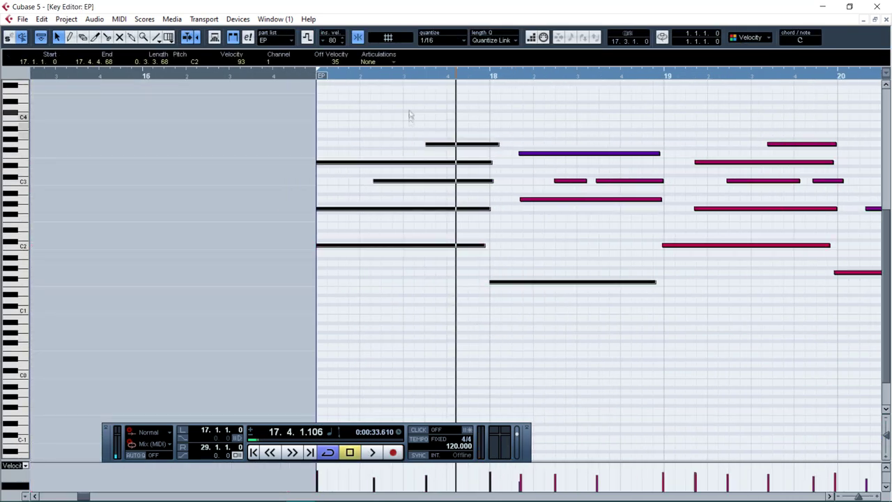
pyautogui.hotkey('ctrl', 'a')
pyautogui.click(454, 169)
pyautogui.press('KP_1')
pyautogui.press('space')
pyautogui.moveTo(354, 96); pyautogui.dragTo(445, 272)
pyautogui.press('q')
pyautogui.moveTo(495, 125); pyautogui.dragTo(586, 344)
pyautogui.press('q')
pyautogui.moveTo(676, 114); pyautogui.dragTo(844, 333)
pyautogui.press('q')
# Step: Quantize the following groups of EP notes to 1/16, working through the part up to bar 27
pyautogui.press('g')
pyautogui.moveTo(473, 133); pyautogui.dragTo(584, 314)
pyautogui.press('q')
pyautogui.press('l')
pyautogui.moveTo(486, 154); pyautogui.dragTo(500, 209)
pyautogui.click(480, 75)
pyautogui.moveTo(531, 131); pyautogui.dragTo(672, 299)
pyautogui.press('space')
pyautogui.press('q')
pyautogui.press('q')
pyautogui.moveTo(702, 133); pyautogui.dragTo(785, 285)
pyautogui.press('space')
pyautogui.press('g')
pyautogui.moveTo(514, 115); pyautogui.dragTo(568, 282)
pyautogui.moveTo(575, 129); pyautogui.dragTo(615, 284)
pyautogui.press('q')
pyautogui.moveTo(644, 129); pyautogui.dragTo(723, 333)
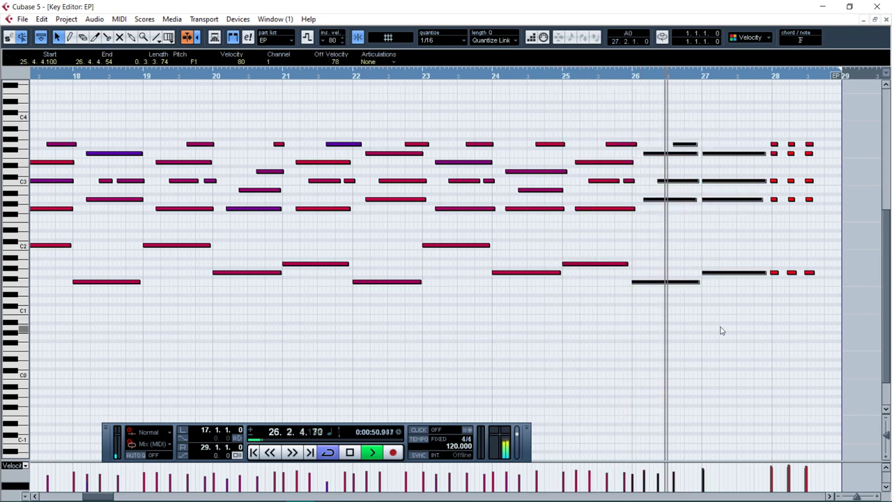
pyautogui.press('q')
# Step: Quantize the closing chord stabs in bar 28 of the EP part to 1/16
pyautogui.press('l')
pyautogui.press('h')
pyautogui.press('h')
pyautogui.press('h')
pyautogui.press('h')
pyautogui.press('space')
pyautogui.click(486, 148)
pyautogui.moveTo(478, 144); pyautogui.dragTo(488, 145)
pyautogui.press('KP_Subtract')
pyautogui.press('space')
pyautogui.moveTo(553, 130); pyautogui.dragTo(599, 287)
pyautogui.moveTo(677, 131); pyautogui.dragTo(780, 287)
pyautogui.press('q')
pyautogui.press('g')
pyautogui.press('g')
pyautogui.press('g')
pyautogui.press('g')
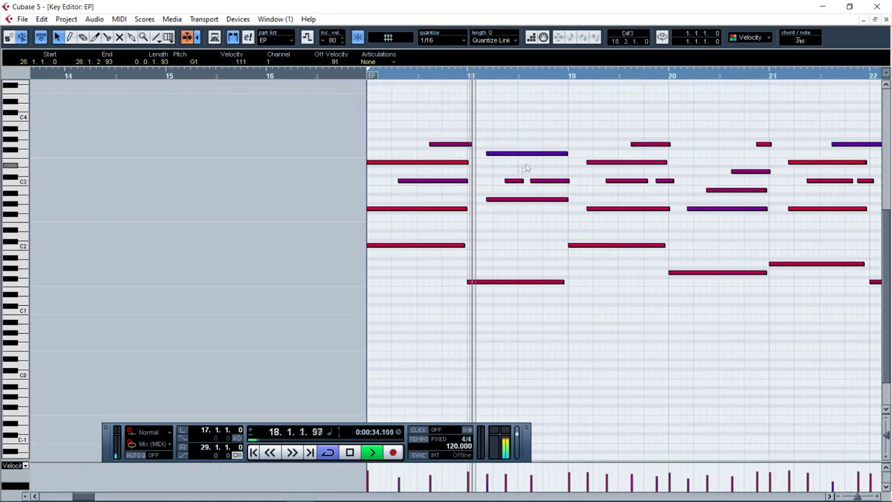
# Step: In bar 18 of the EP part, make the C3 notes one longer note and divide the A2 note in two
pyautogui.press('space')
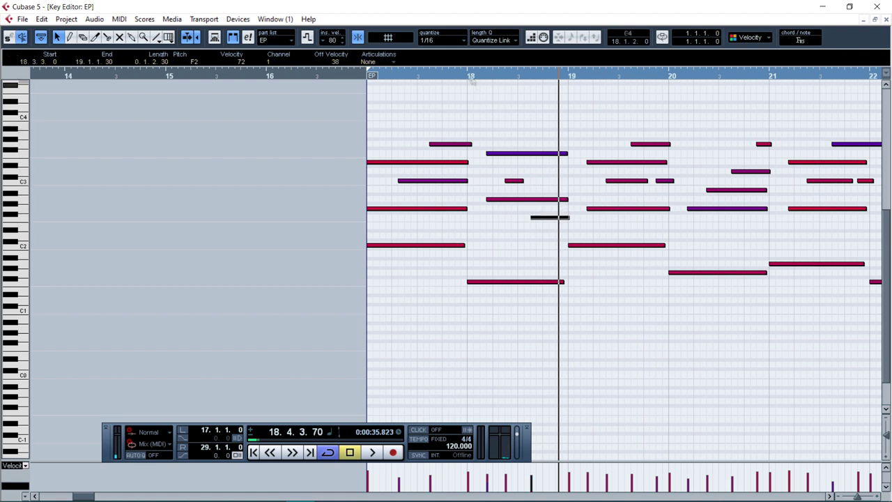
pyautogui.moveTo(540, 217); pyautogui.dragTo(540, 180)
pyautogui.click(525, 202)
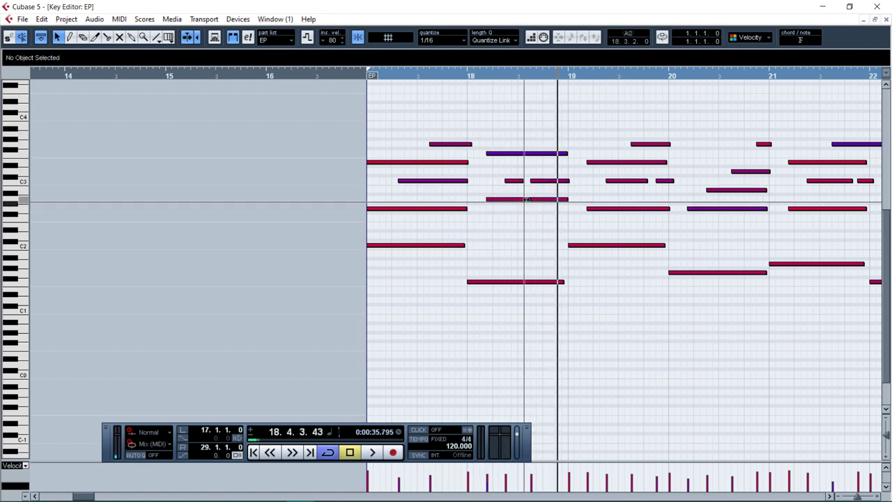
pyautogui.click(526, 199)
pyautogui.click(467, 75)
pyautogui.press('space')
pyautogui.click(519, 127)
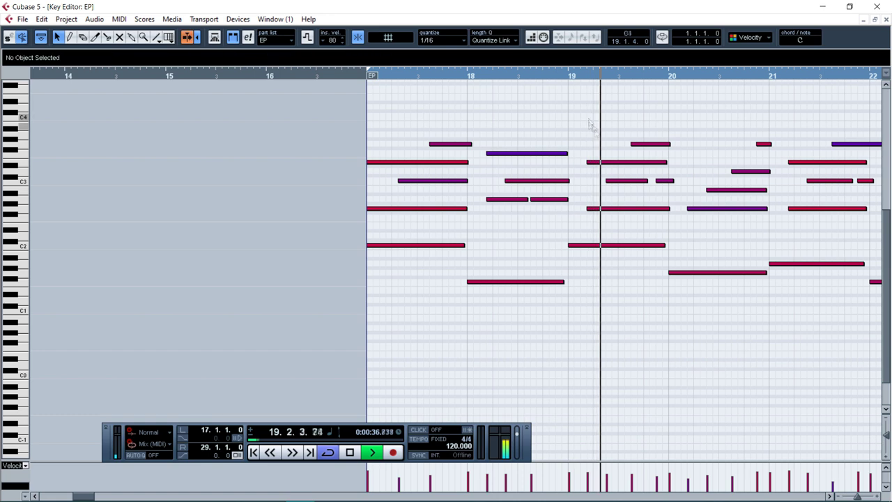
# Step: Play through the edited EP part from bar 19, checking its notes, and return to the project arrangement
pyautogui.moveTo(593, 128); pyautogui.dragTo(675, 284)
pyautogui.press('g')
pyautogui.press('g')
pyautogui.press('g')
pyautogui.click(535, 283)
pyautogui.press('Return')
pyautogui.press('g')
pyautogui.press('g')
pyautogui.press('g')
pyautogui.press('g')
pyautogui.press('g')
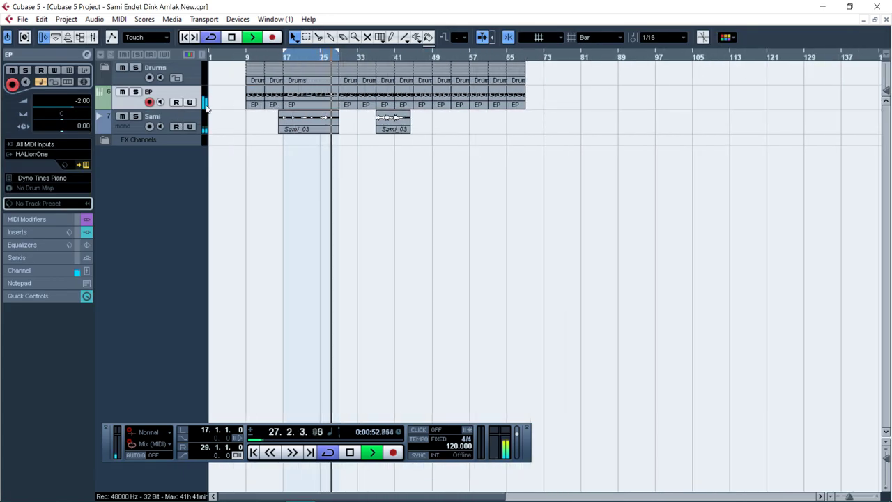
pyautogui.press('space')
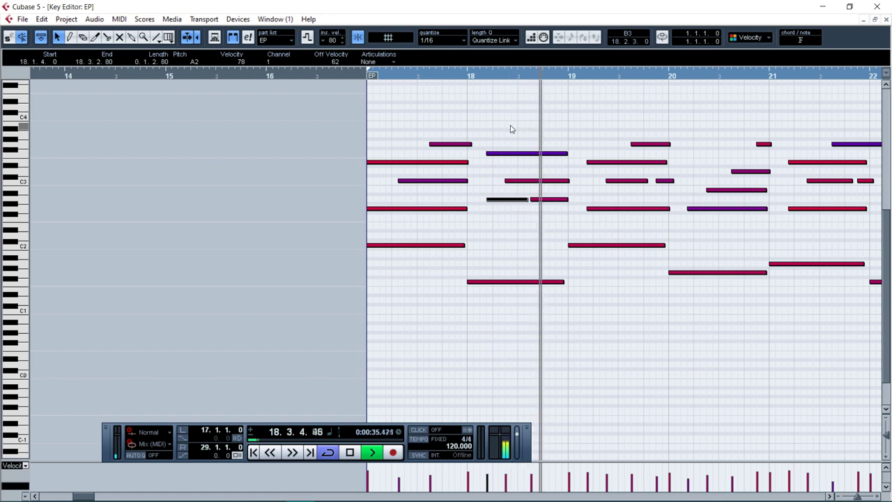
pyautogui.click(590, 124)
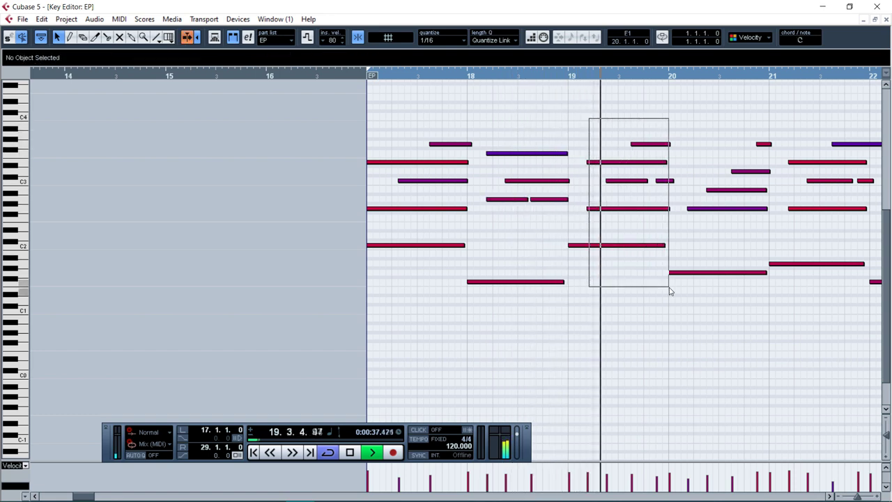
pyautogui.moveTo(669, 290); pyautogui.dragTo(670, 291)
pyautogui.press('g')
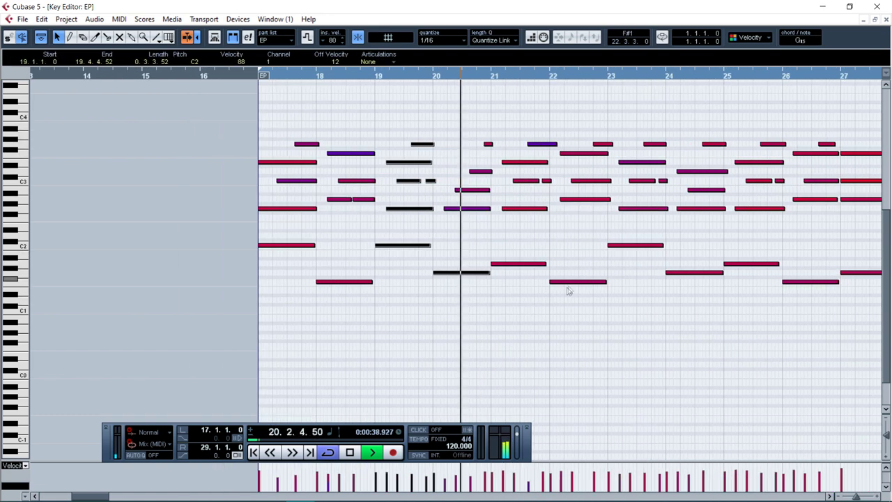
pyautogui.click(496, 297)
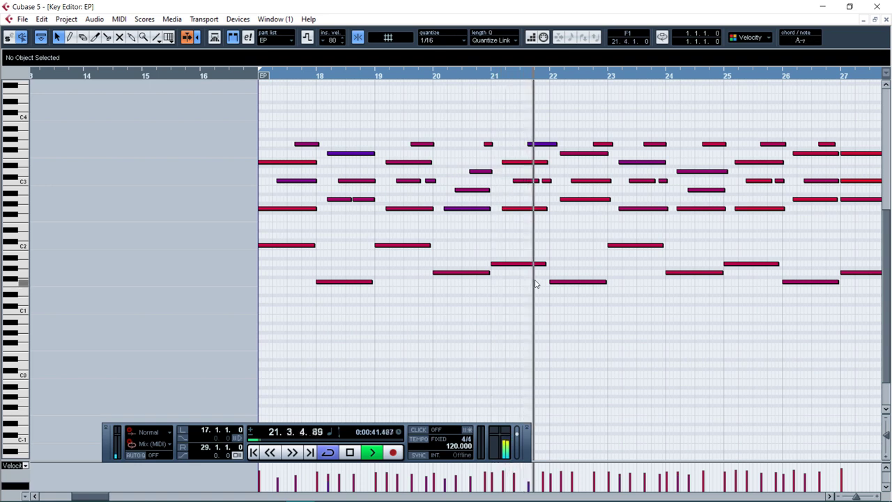
pyautogui.press('Return')
pyautogui.click(514, 142)
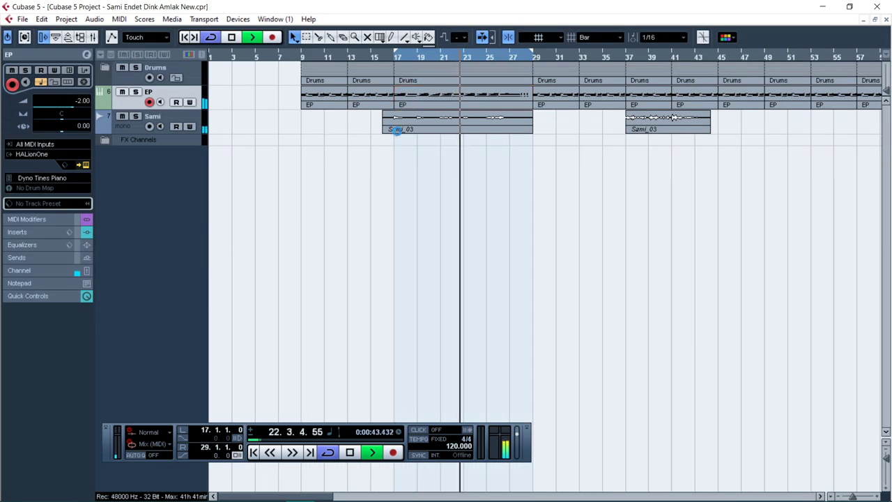
pyautogui.press('g')
pyautogui.press('g')
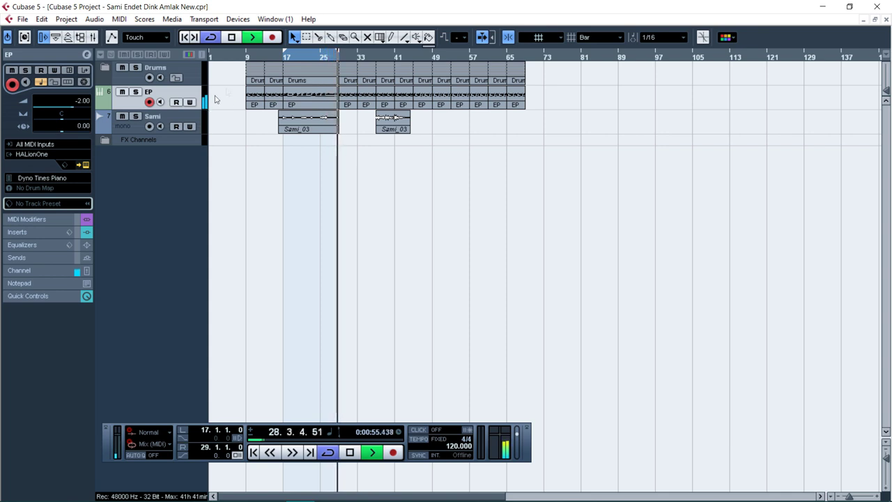
# Step: Set the loop range to bars 27 to 29 and expand the Drums folder to show its individual tracks
pyautogui.click(326, 56)
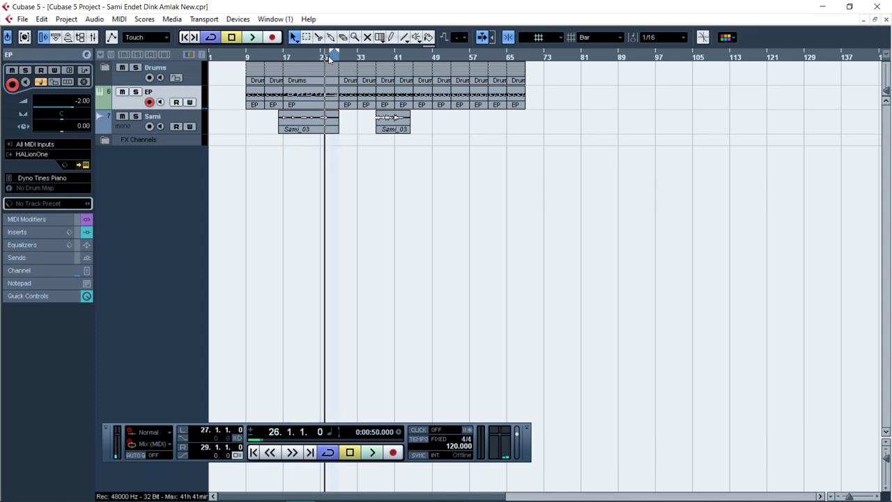
pyautogui.press('space')
pyautogui.click(103, 68)
pyautogui.press('h')
pyautogui.press('h')
pyautogui.press('h')
pyautogui.press('h')
pyautogui.press('h')
pyautogui.press('h')
pyautogui.press('h')
pyautogui.press('h')
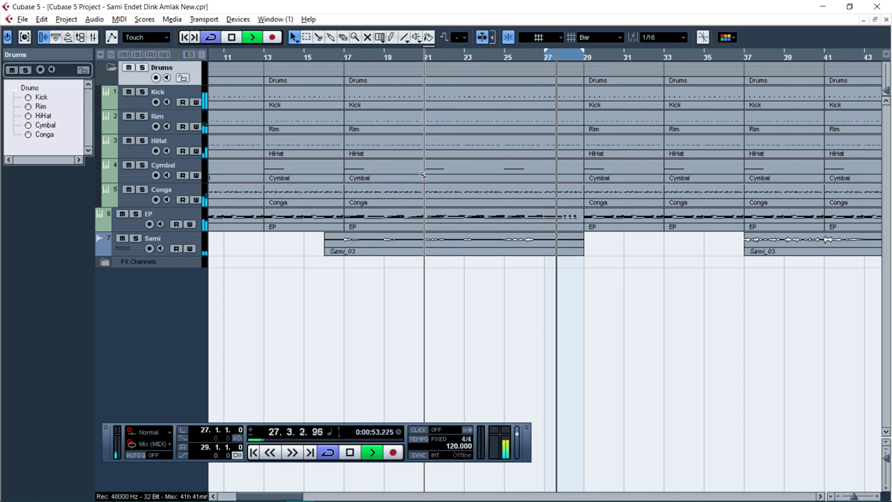
# Step: Remove the Cymbal content from bar 21 to 29 and extend the bar 17 Cymbal part to bar 29
pyautogui.click(449, 173)
pyautogui.press('Delete')
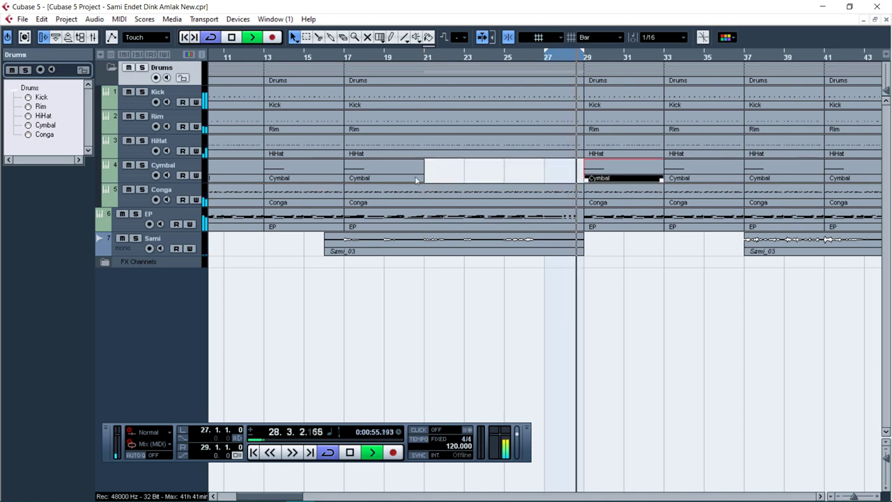
pyautogui.moveTo(422, 180); pyautogui.dragTo(567, 189)
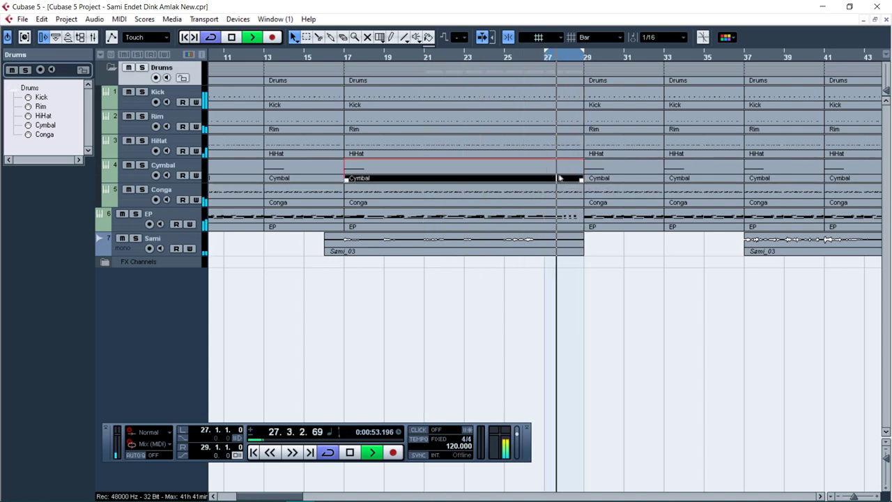
# Step: Record a three-note cymbal fill in bar 28 of the long Cymbal part and return to the project arrangement
pyautogui.doubleClick(487, 176)
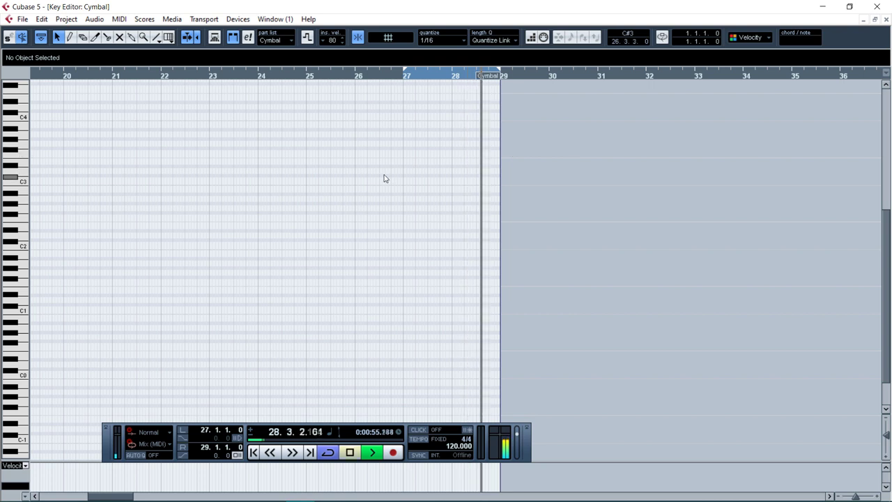
pyautogui.press('space')
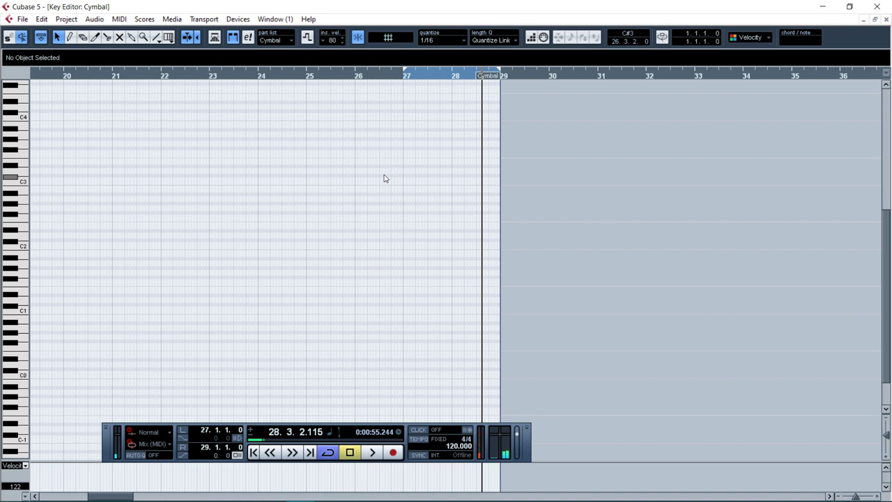
pyautogui.press('space')
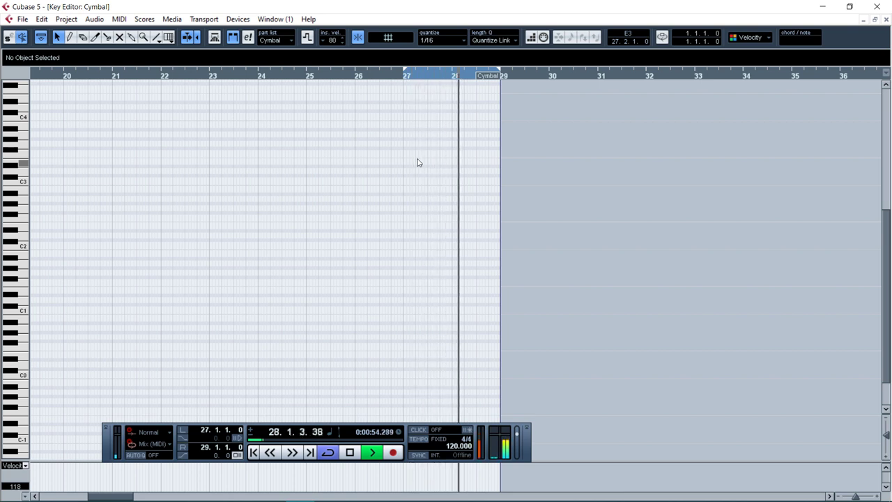
pyautogui.press('space')
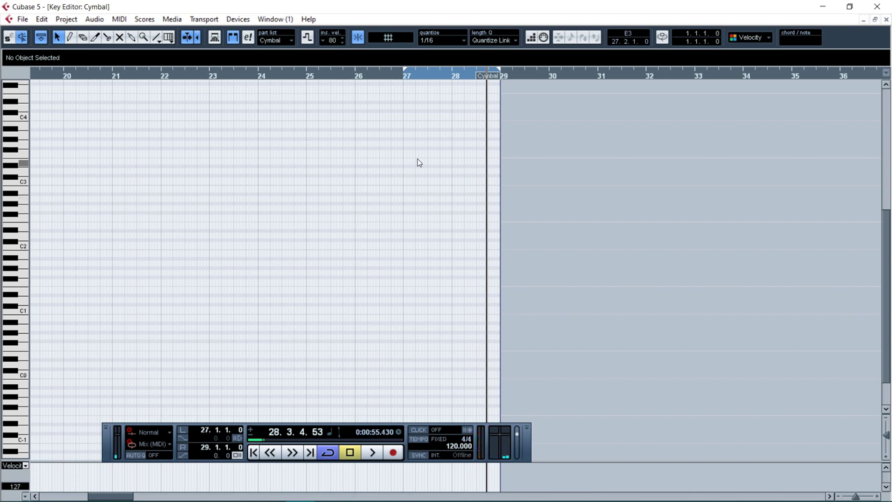
pyautogui.press('space')
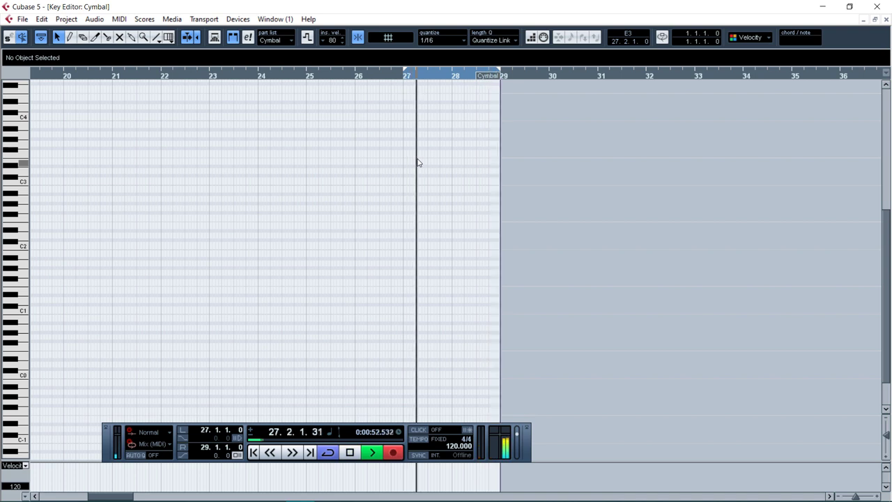
pyautogui.press('space')
pyautogui.moveTo(425, 202); pyautogui.dragTo(546, 355)
pyautogui.press('space')
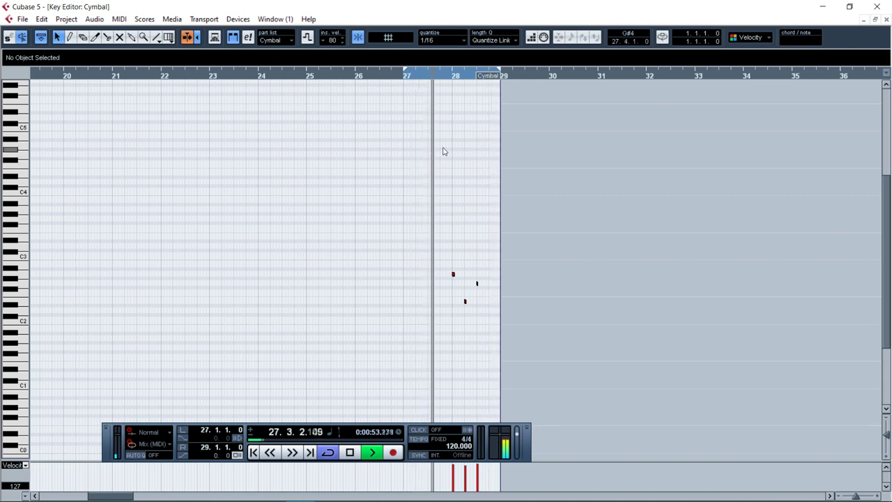
pyautogui.press('Return')
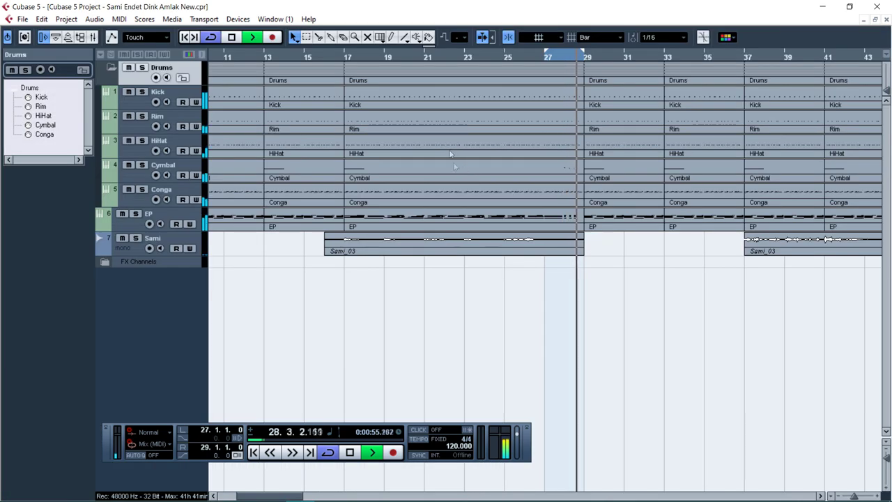
# Step: Set the Cymbal track's volume to -5.00 and play the arrangement from bar 18 and from bar 27
pyautogui.click(176, 169)
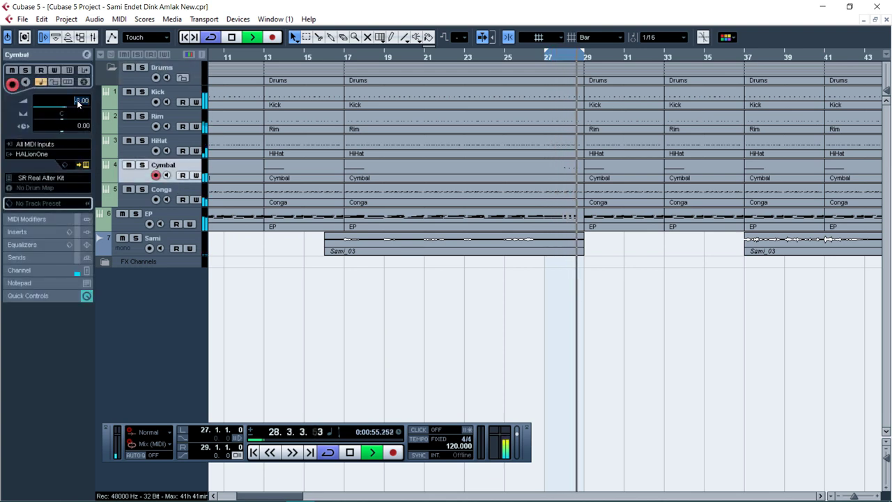
pyautogui.press('g')
pyautogui.click(373, 57)
pyautogui.press('g')
pyautogui.press('g')
pyautogui.press('g')
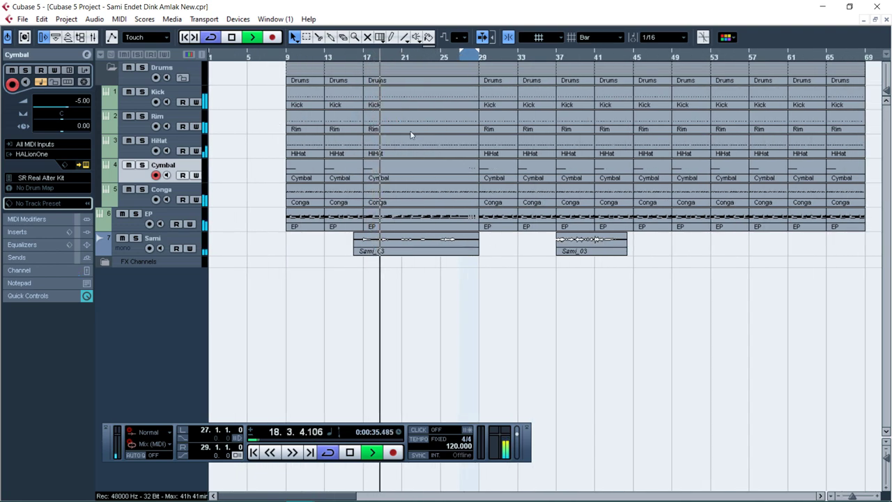
pyautogui.click(461, 57)
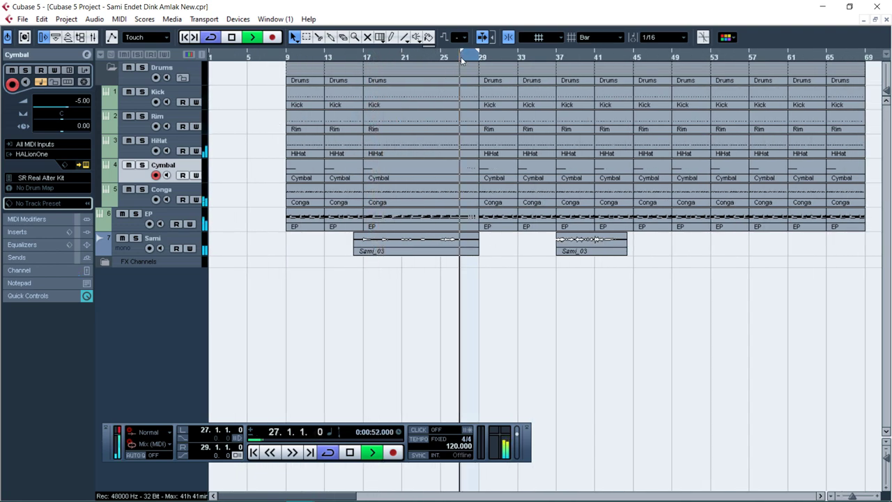
# Step: Delete the bar 28 notes from the HiHat part that starts at bar 17 and play back the loop
pyautogui.doubleClick(470, 142)
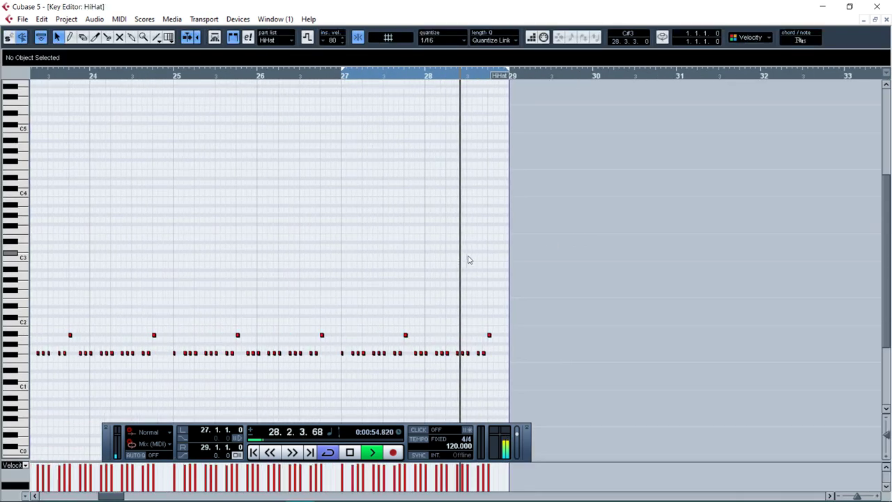
pyautogui.moveTo(480, 258); pyautogui.dragTo(521, 264)
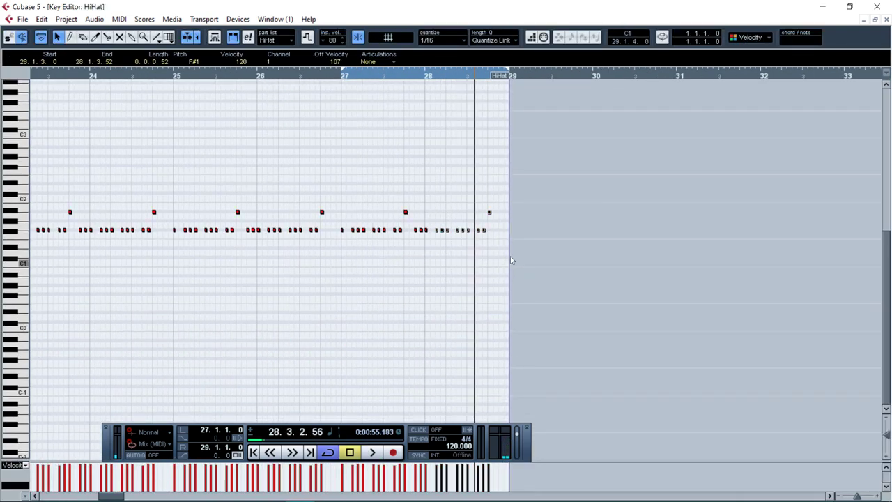
pyautogui.press('Delete')
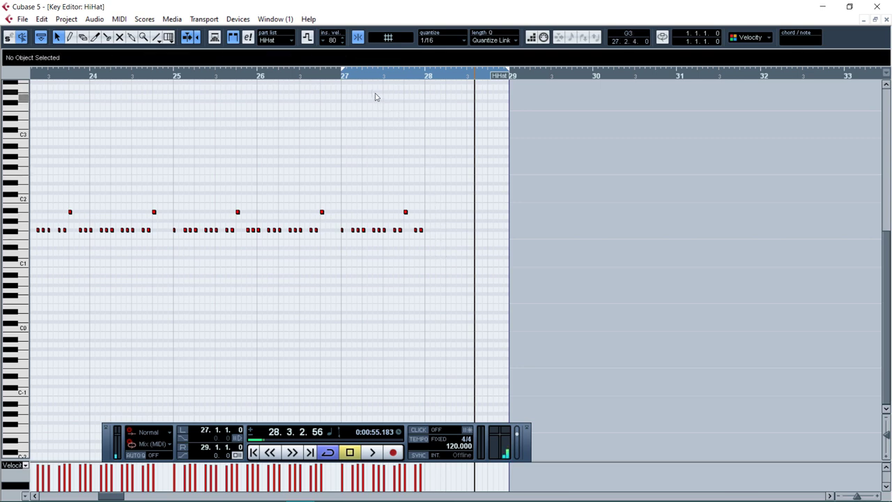
pyautogui.press('space')
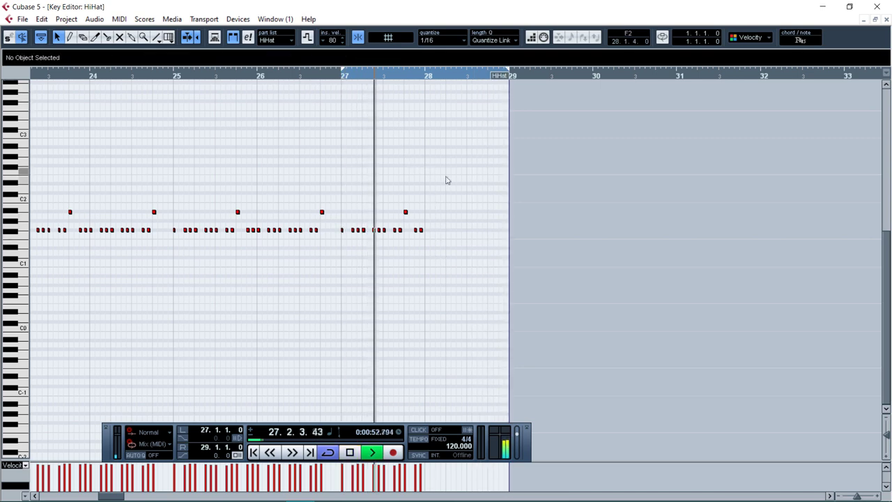
pyautogui.press('Return')
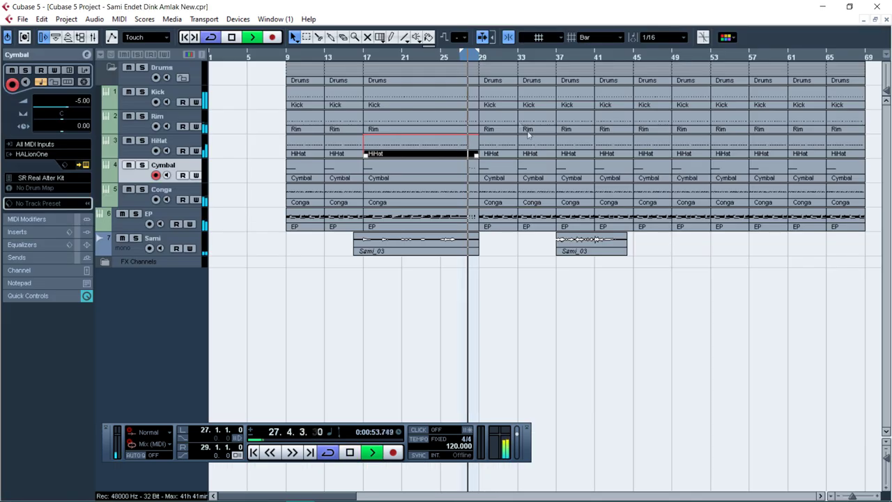
# Step: Stop playback, select the bar 28 notes in the Rim part that starts at bar 17, and return to the arrangement
pyautogui.press('space')
pyautogui.doubleClick(472, 117)
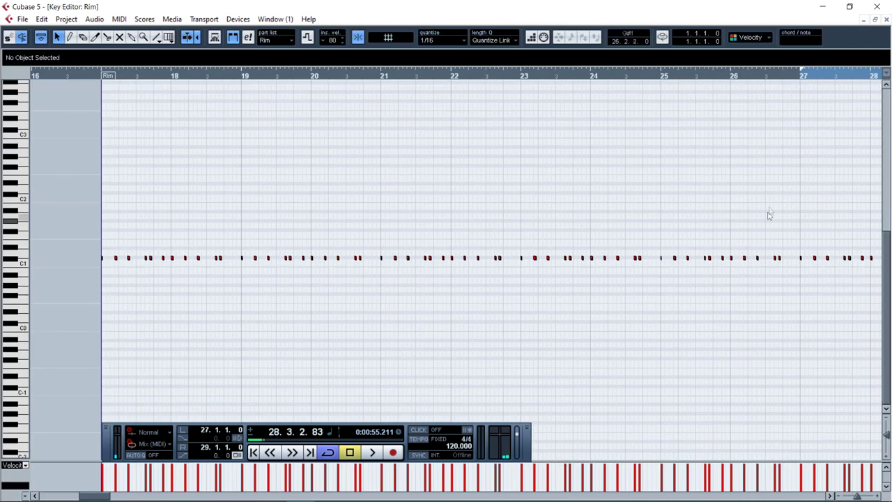
pyautogui.moveTo(665, 246); pyautogui.dragTo(772, 317)
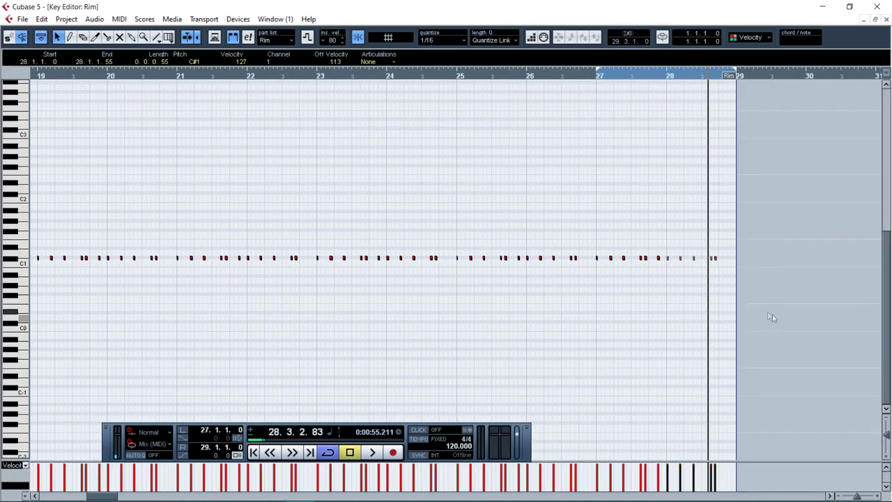
pyautogui.press('Return')
# Step: Start adding one new instrument track below the Rim track
pyautogui.click(182, 125)
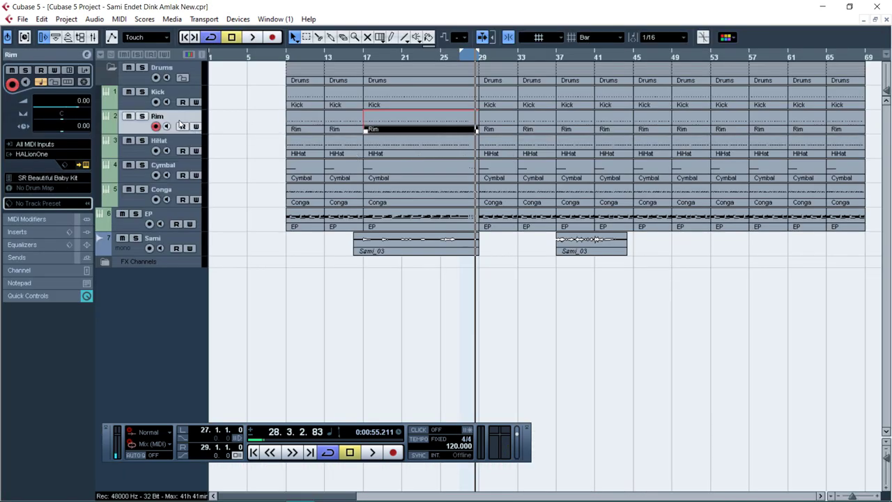
pyautogui.rightClick(180, 124)
pyautogui.moveTo(230, 130)
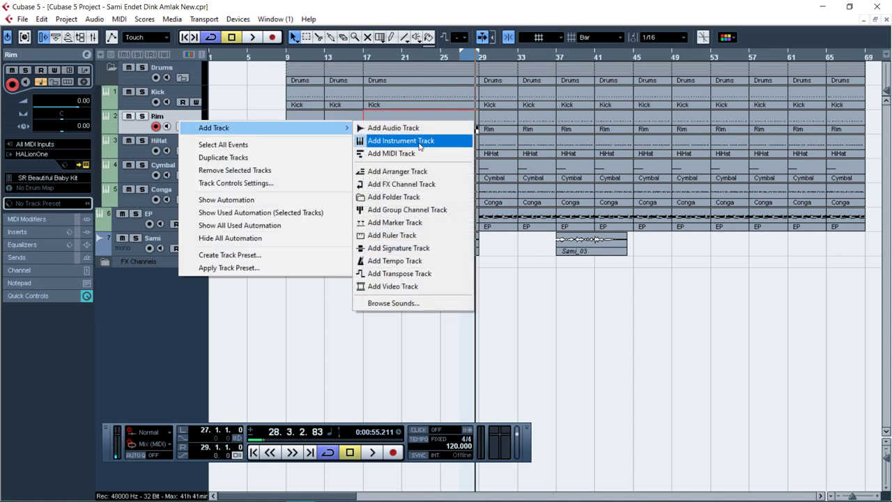
pyautogui.click(420, 143)
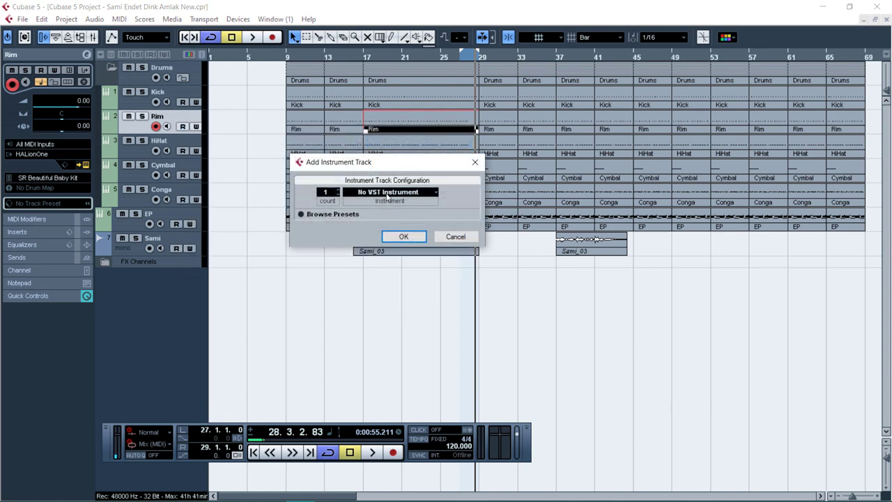
# Step: Add one instrument track that uses the HALionOne VST instrument
pyautogui.click(388, 193)
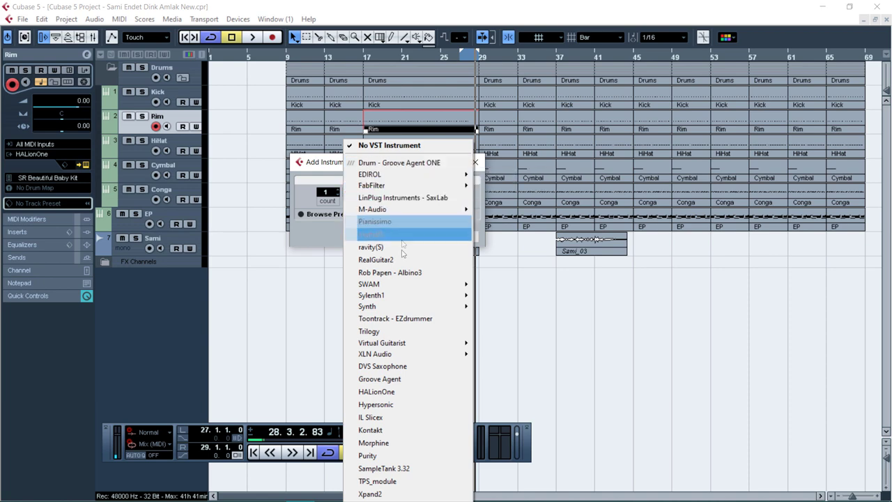
pyautogui.click(406, 392)
pyautogui.click(404, 236)
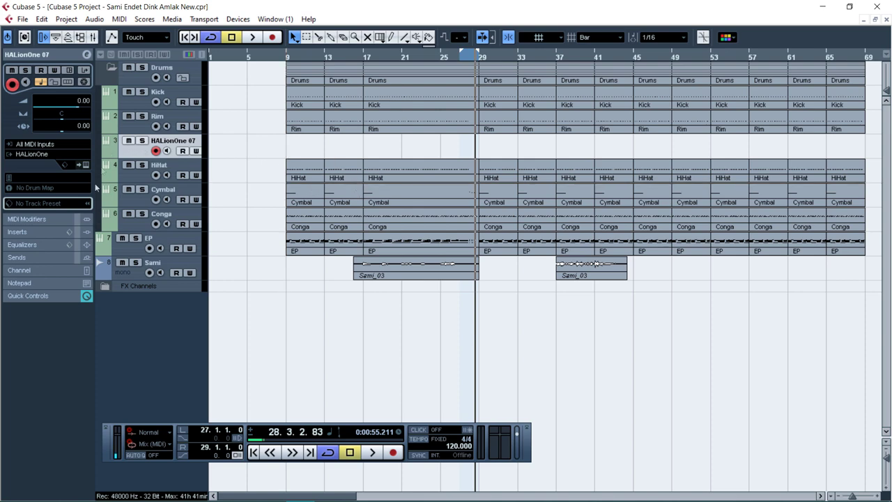
# Step: Load the Jazz Kit preset from the GM Drum Content set into the new HALionOne track
pyautogui.click(39, 177)
pyautogui.moveTo(98, 195); pyautogui.dragTo(134, 119)
pyautogui.click(118, 154)
pyautogui.click(117, 163)
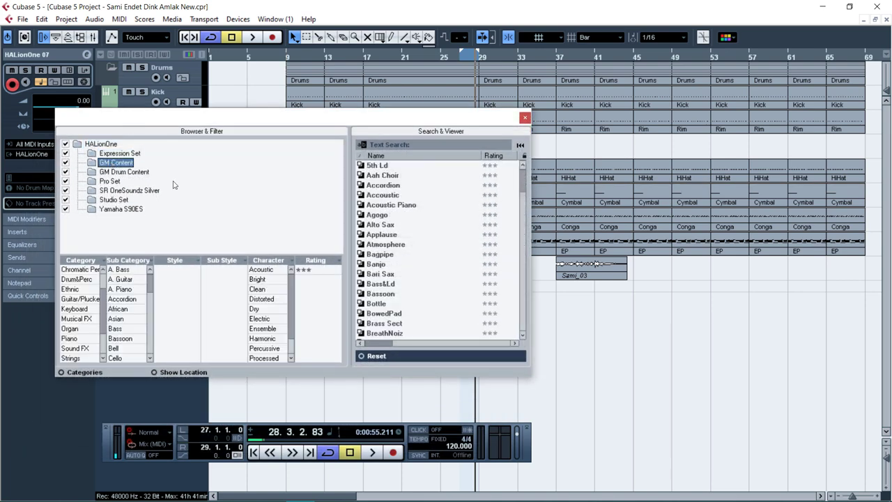
pyautogui.click(135, 172)
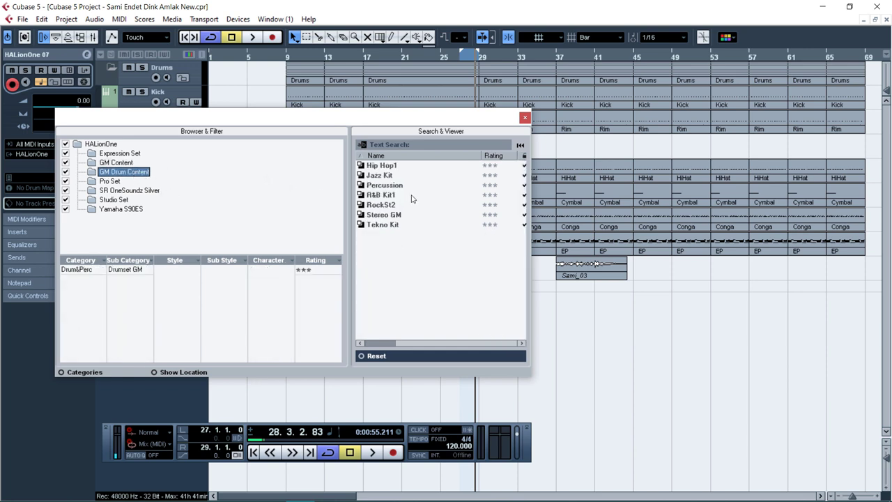
pyautogui.click(390, 175)
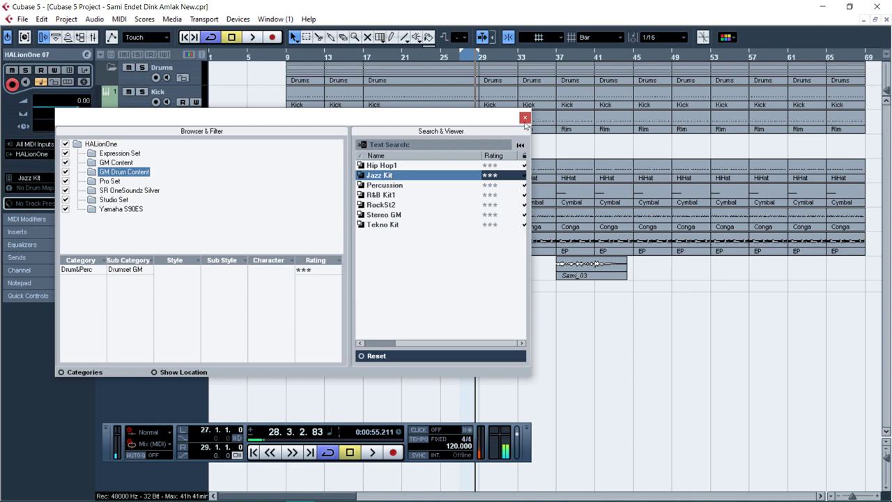
pyautogui.click(525, 119)
# Step: Rename the new HALionOne track as Snare and play the loop to audition it
pyautogui.press('space')
pyautogui.doubleClick(170, 140)
pyautogui.write('S')
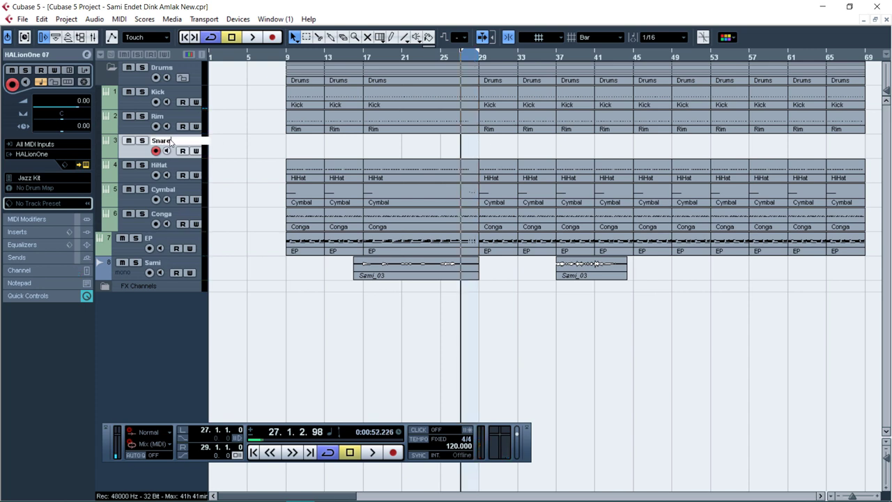
pyautogui.write('nare')
pyautogui.press('Return')
pyautogui.press('space')
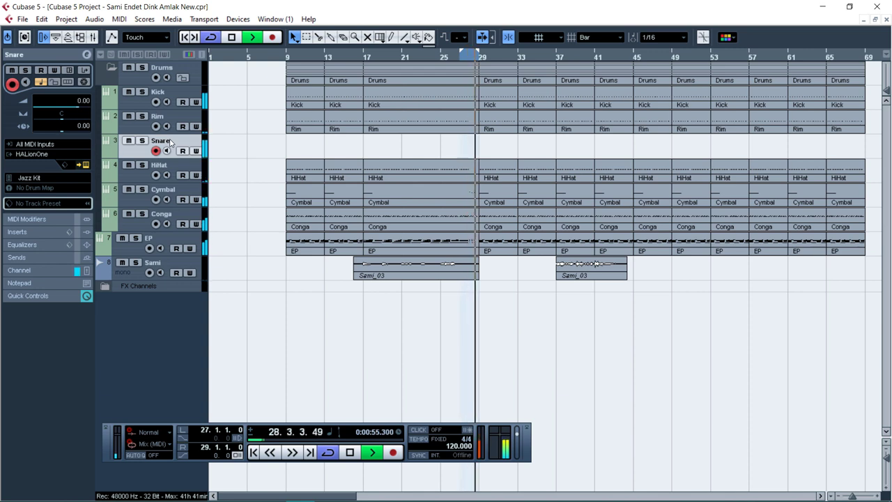
pyautogui.press('space')
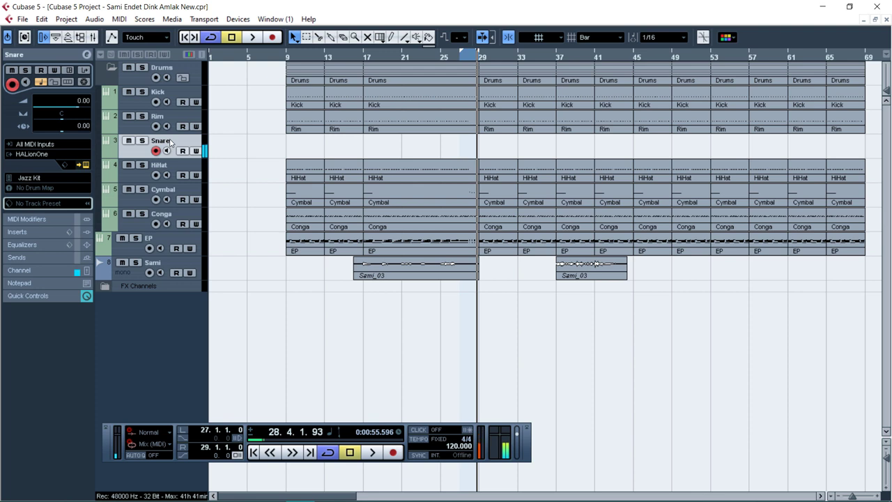
# Step: Set a Vel. Limit range in the Snare track's MIDI Modifiers with both minimum and maximum at 80
pyautogui.click(32, 222)
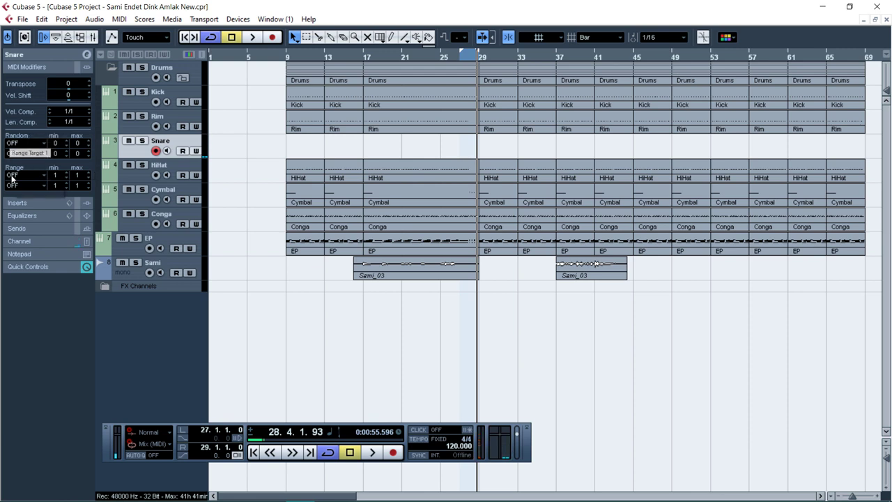
pyautogui.click(12, 179)
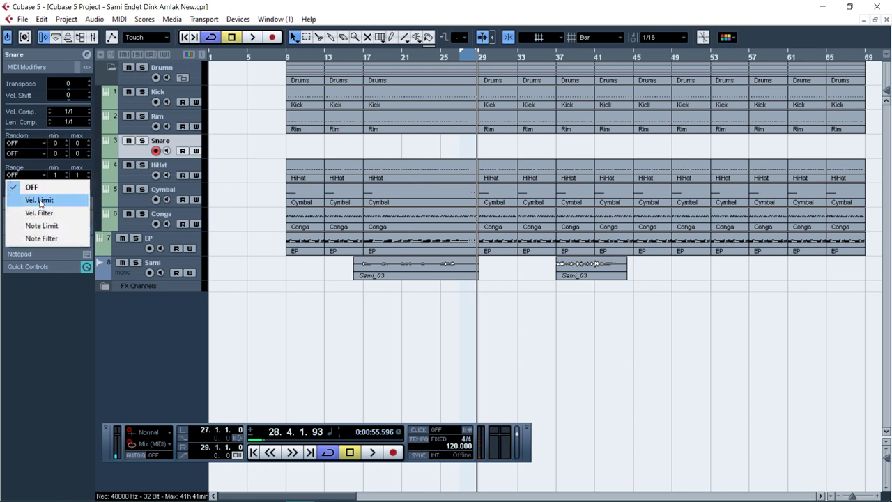
pyautogui.click(35, 198)
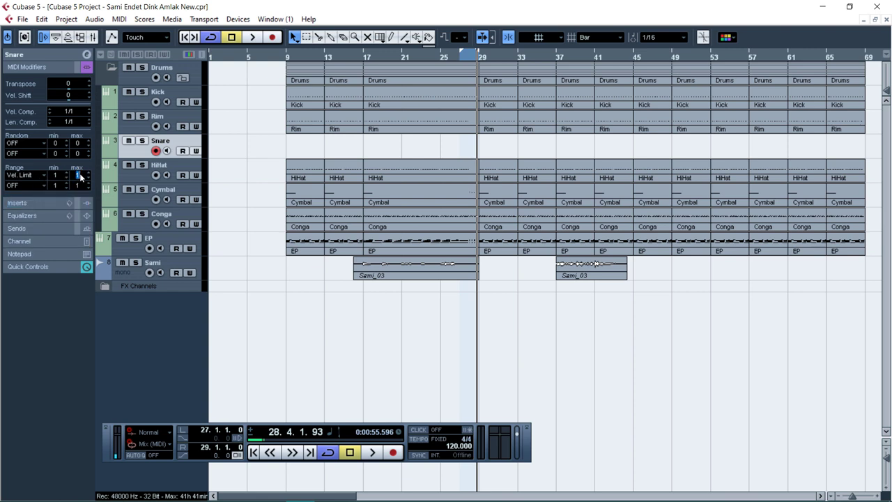
pyautogui.write('10')
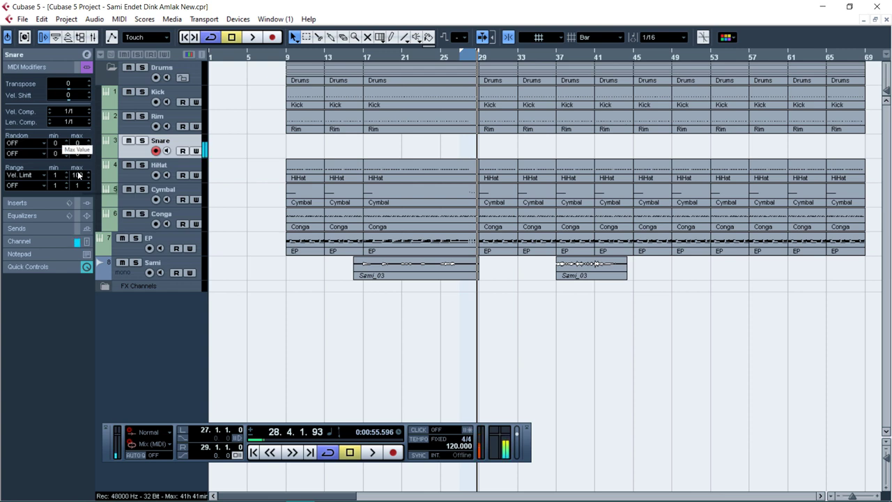
pyautogui.scroll(-3, 78, 175)
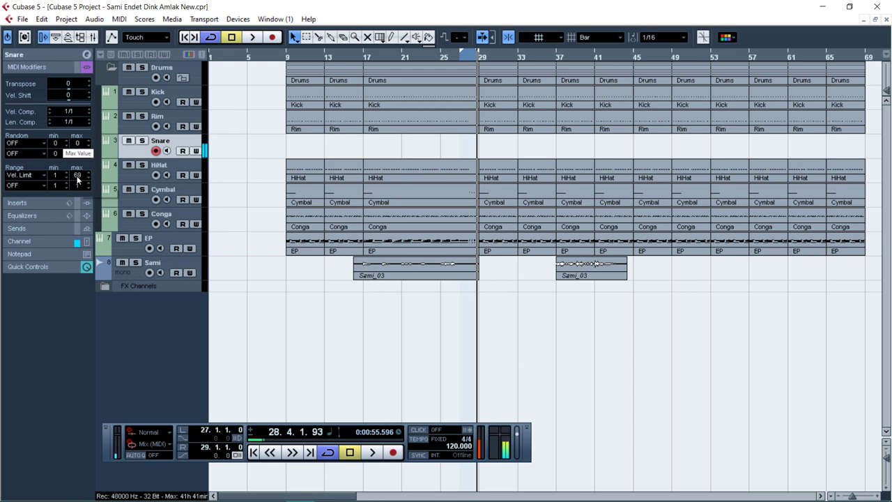
pyautogui.scroll(1, 78, 180)
pyautogui.scroll(8, 78, 179)
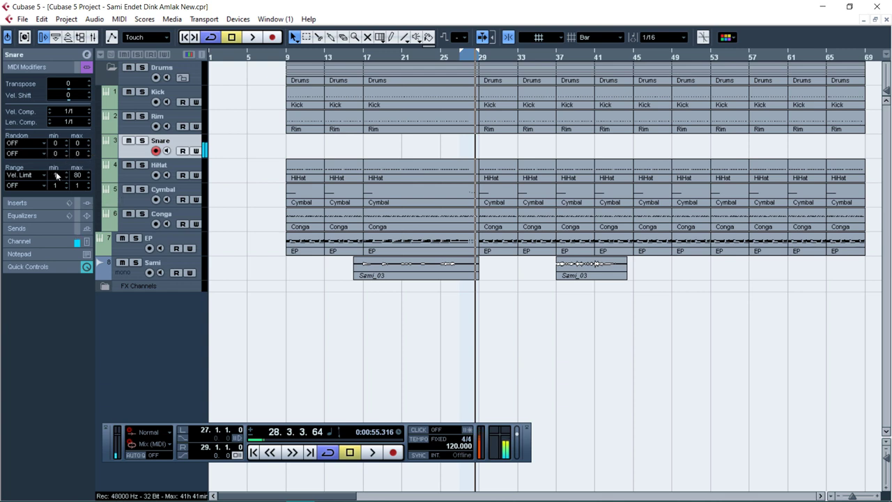
pyautogui.scroll(14, 57, 175)
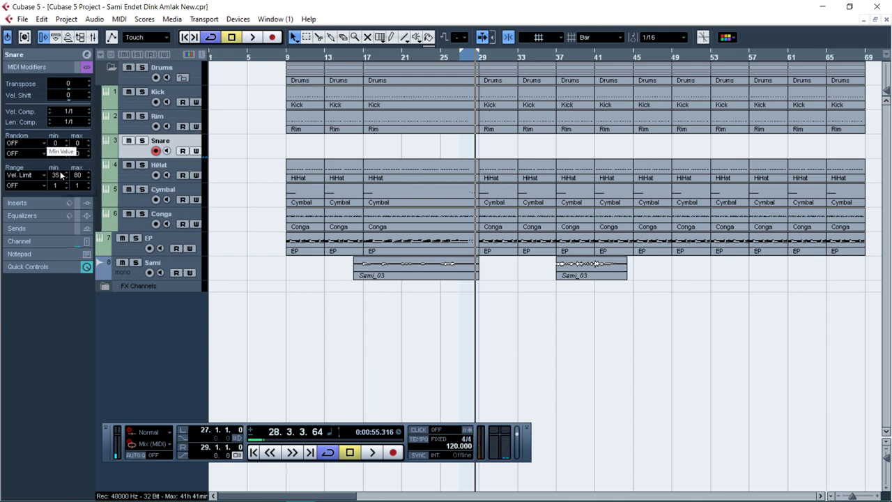
pyautogui.scroll(20, 61, 175)
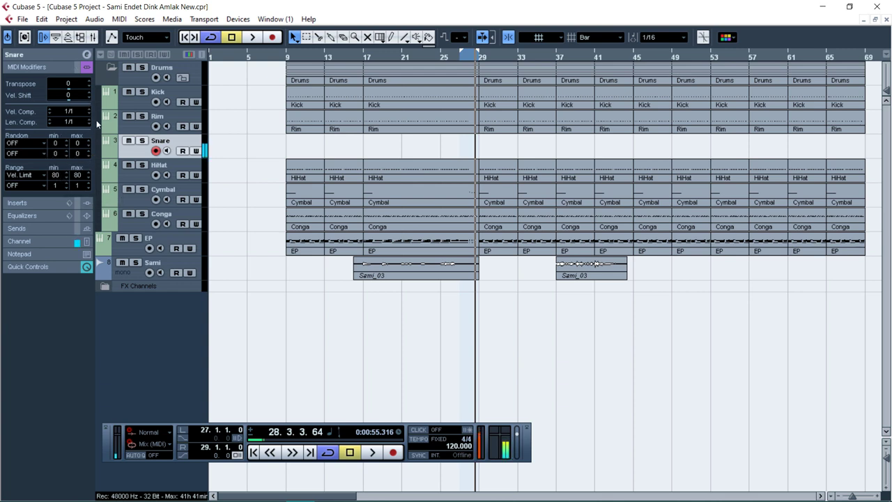
# Step: Delete the last kick note in bar 28 of the Kick part and resume loop playback
pyautogui.press('space')
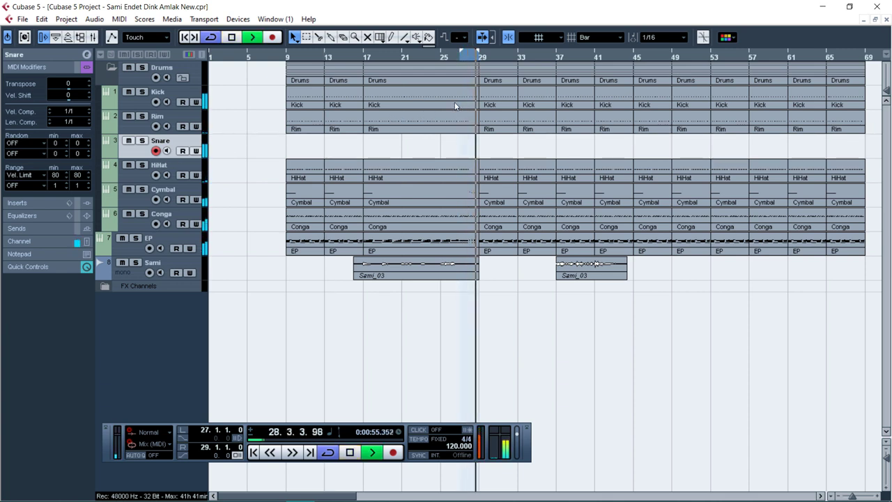
pyautogui.doubleClick(458, 99)
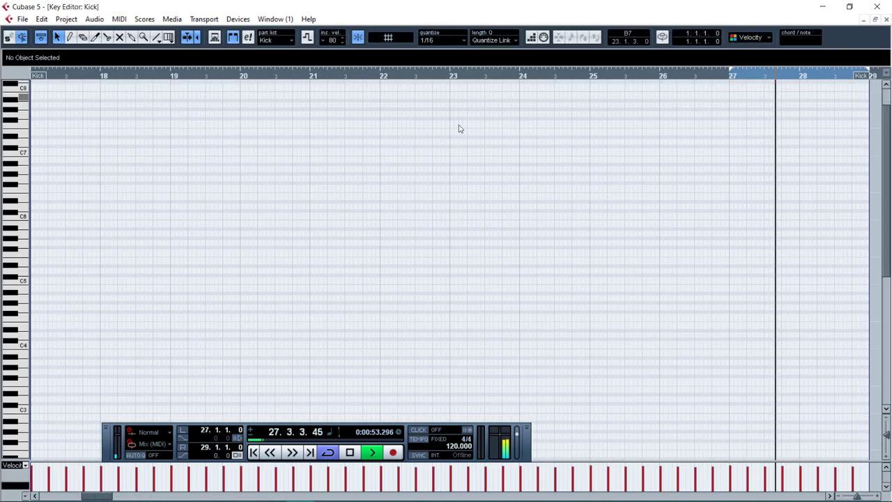
pyautogui.press('space')
pyautogui.click(853, 259)
pyautogui.press('Return')
pyautogui.press('space')
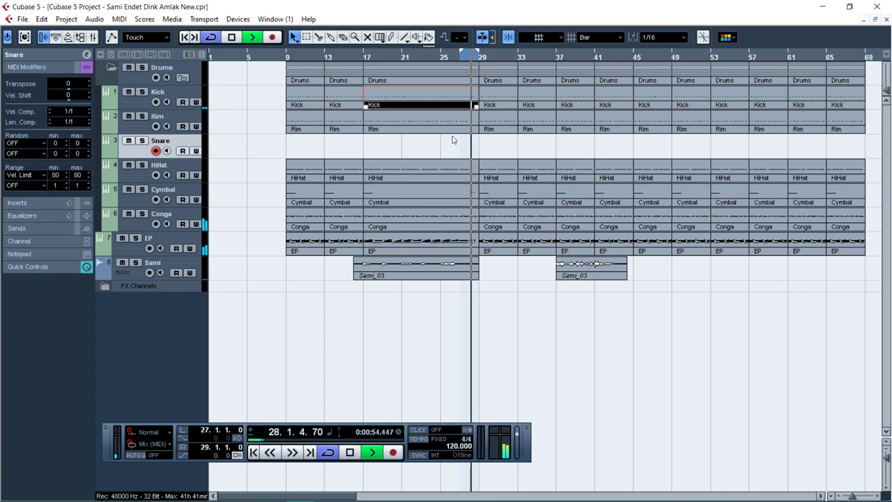
# Step: Record a snare fill on the Snare track within the loop from bar 27 to 29
pyautogui.click(454, 152)
pyautogui.press('KP_Multiply')
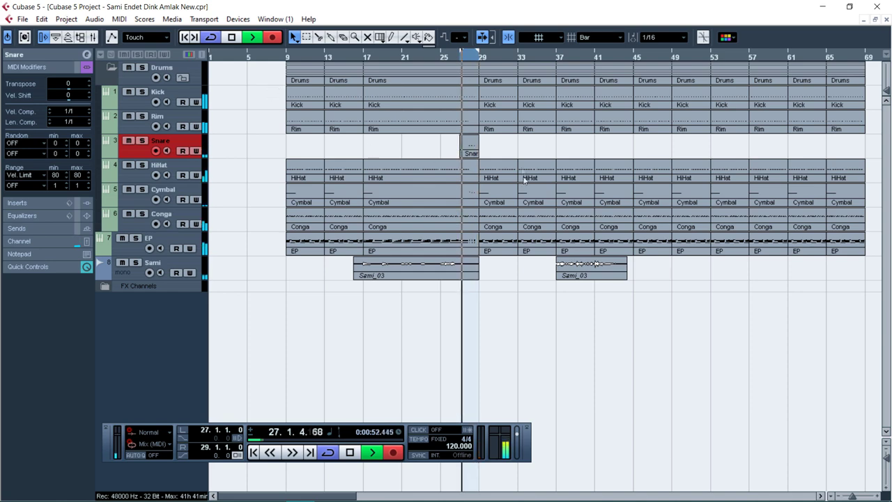
pyautogui.press('space')
# Step: Review the Kick part's notes in the Key Editor while playing the end of the loop
pyautogui.doubleClick(470, 108)
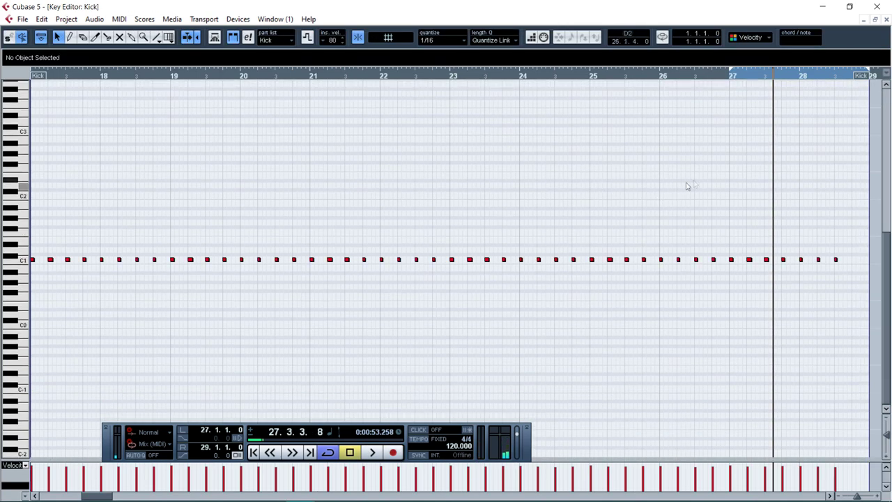
pyautogui.press('space')
pyautogui.hotkey('ctrl', 'w')
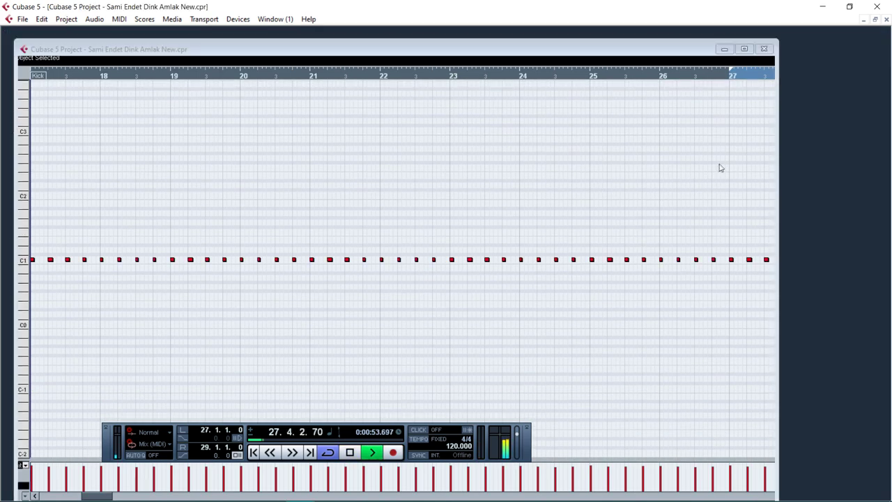
pyautogui.press('space')
# Step: Open the recorded Snare part in the Key Editor, select all its notes, and return to the project
pyautogui.doubleClick(470, 150)
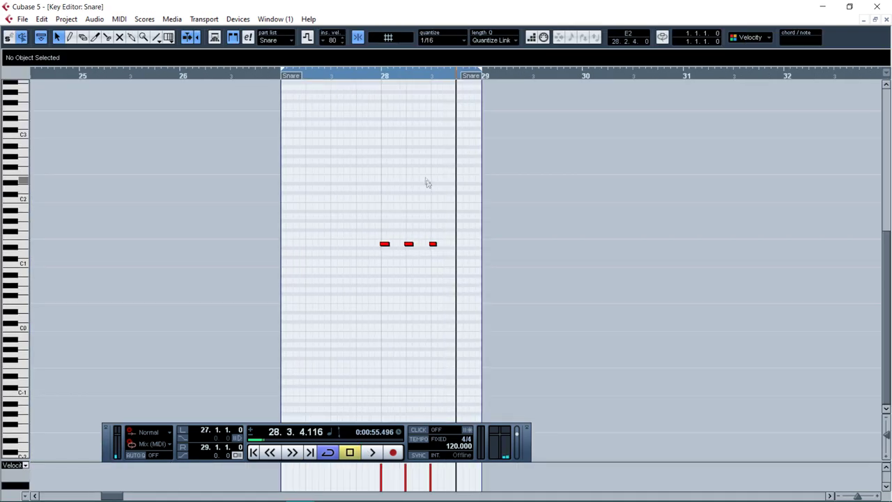
pyautogui.moveTo(338, 177); pyautogui.dragTo(531, 308)
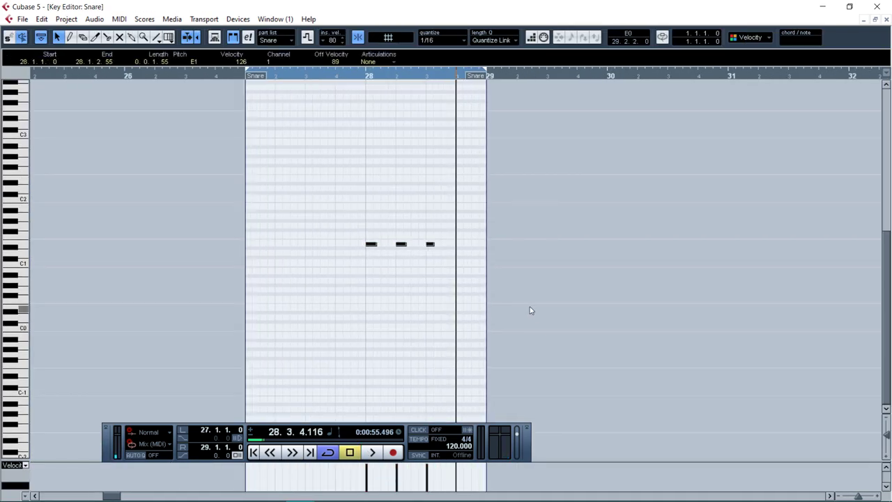
pyautogui.press('space')
pyautogui.hotkey('ctrl', 'w')
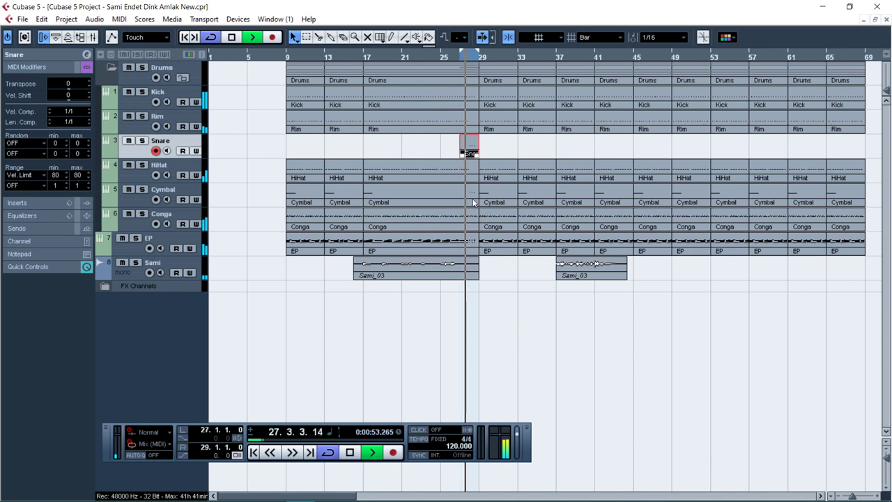
# Step: Delete the Conga part's closing notes in the last half of bar 28 and play back the ending
pyautogui.doubleClick(471, 222)
pyautogui.press('space')
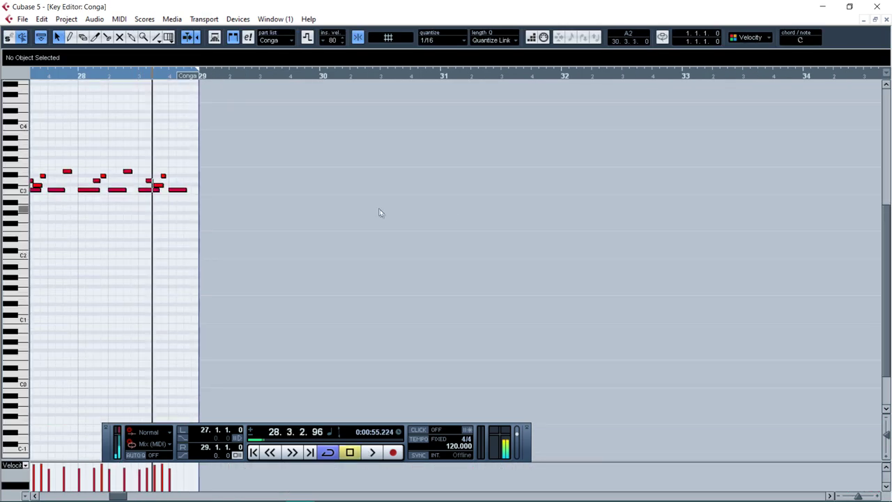
pyautogui.press('h')
pyautogui.press('h')
pyautogui.moveTo(471, 157); pyautogui.dragTo(508, 207)
pyautogui.press('Delete')
pyautogui.click(384, 75)
pyautogui.press('space')
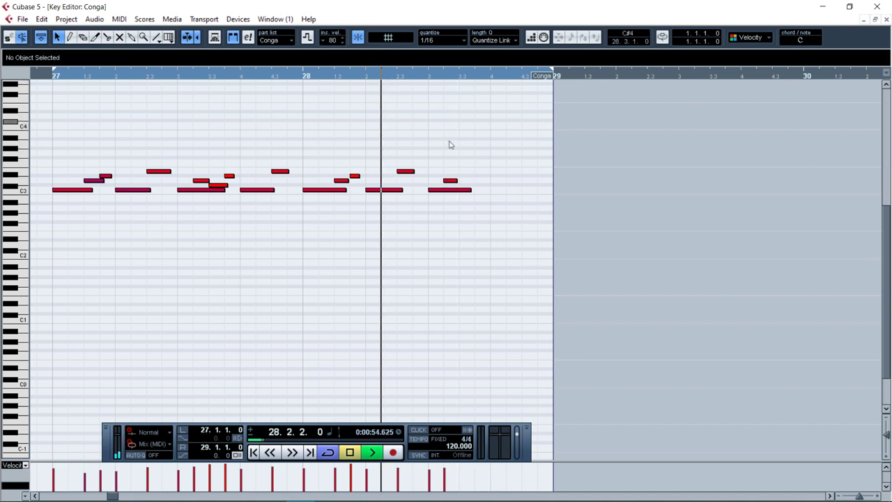
pyautogui.press('space')
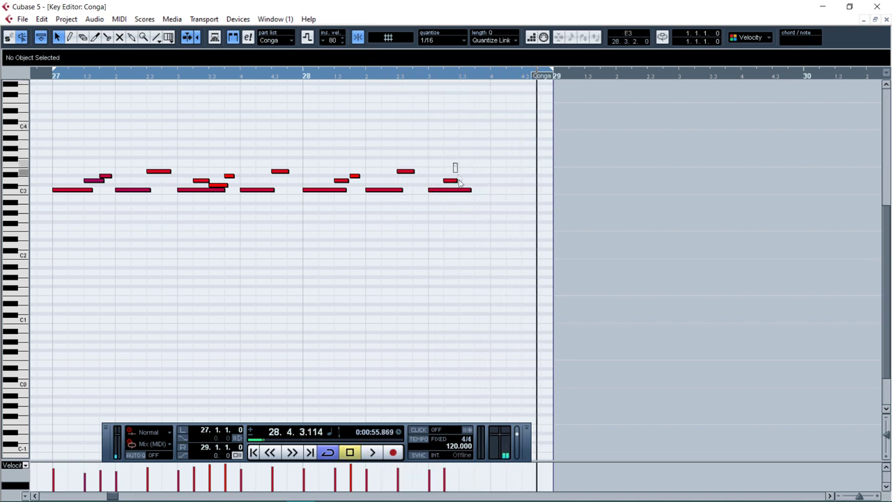
# Step: Delete the short upper conga note just after beat 3 of bar 28 and replay the ending
pyautogui.click(453, 181)
pyautogui.press('Delete')
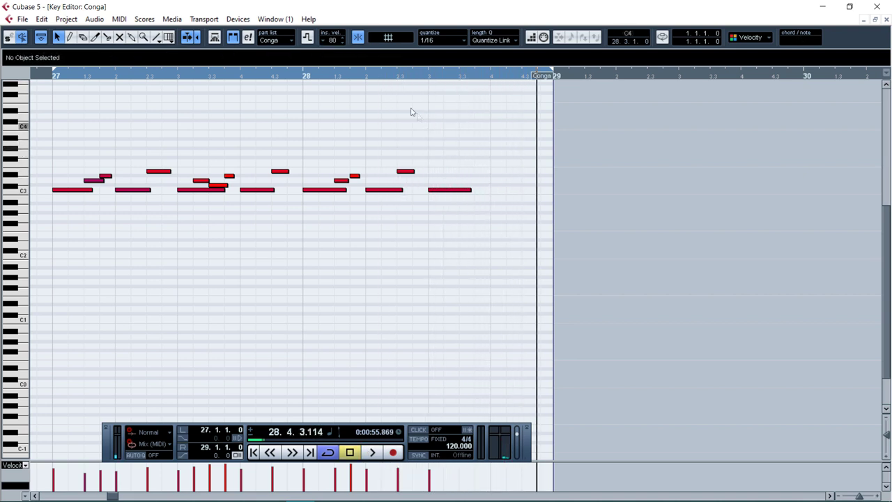
pyautogui.click(369, 76)
pyautogui.press('space')
pyautogui.press('Escape')
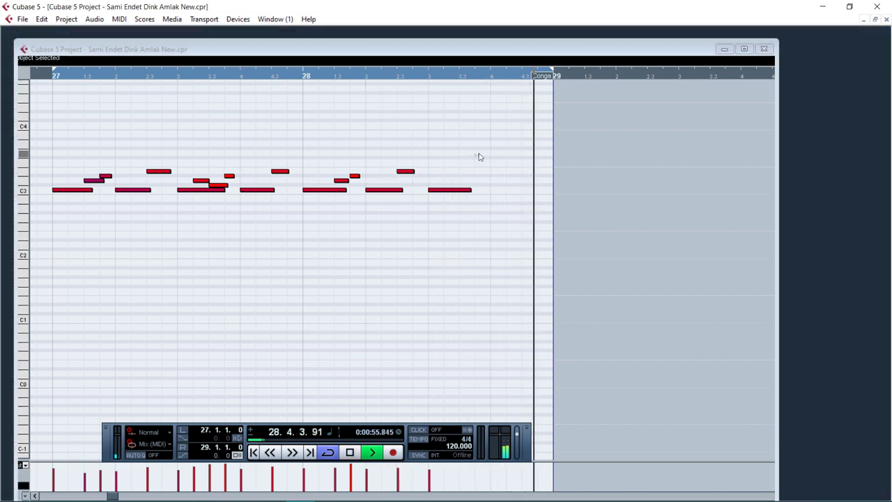
# Step: Extend the start of the Snare part back to bar 17 and show the track's basic settings again
pyautogui.click(471, 146)
pyautogui.moveTo(464, 157); pyautogui.dragTo(363, 157)
pyautogui.click(322, 149)
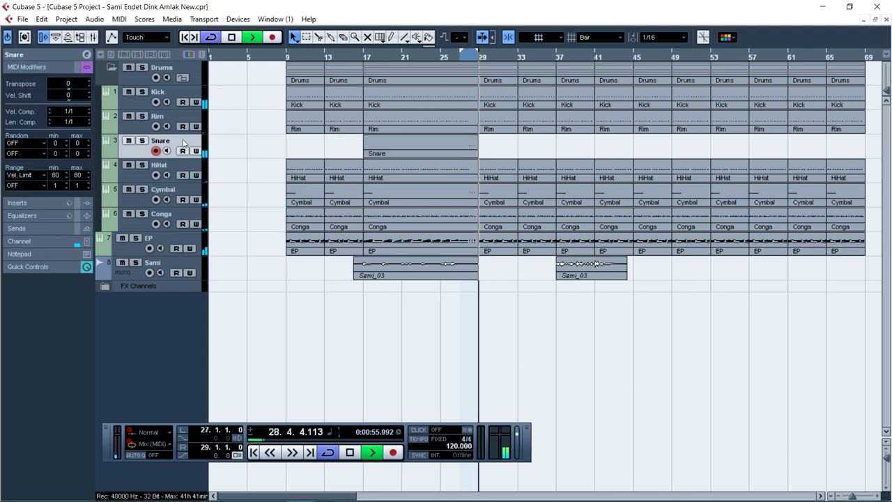
pyautogui.click(66, 55)
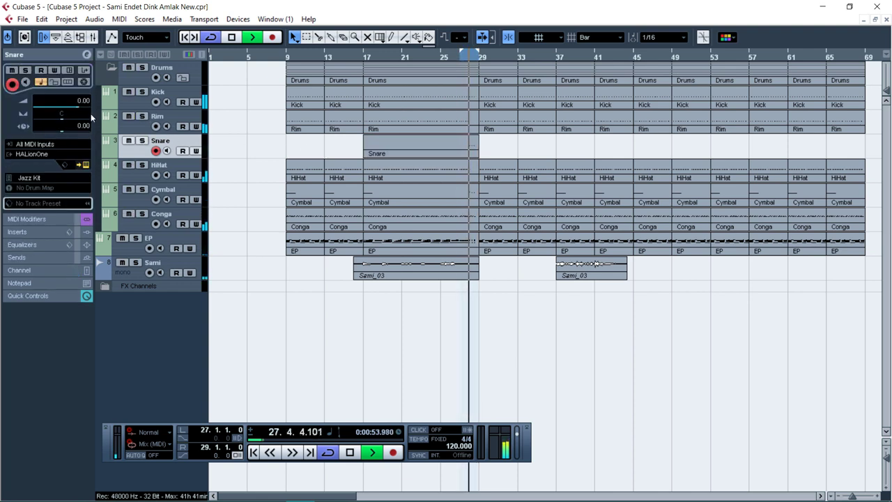
pyautogui.press('space')
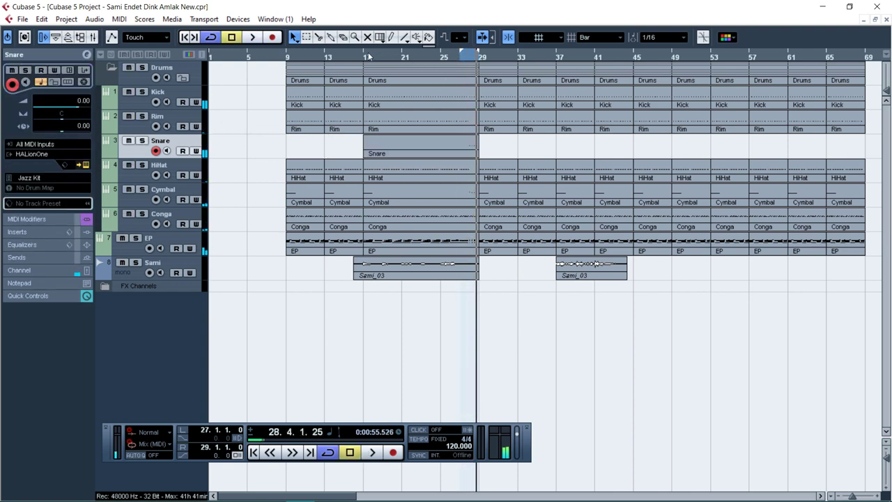
# Step: Move the loop start to bar 17 and play from there with the Drums folder collapsed
pyautogui.keyDown('ctrl'); pyautogui.click(364, 56); pyautogui.keyUp('ctrl')
pyautogui.press('KP_1')
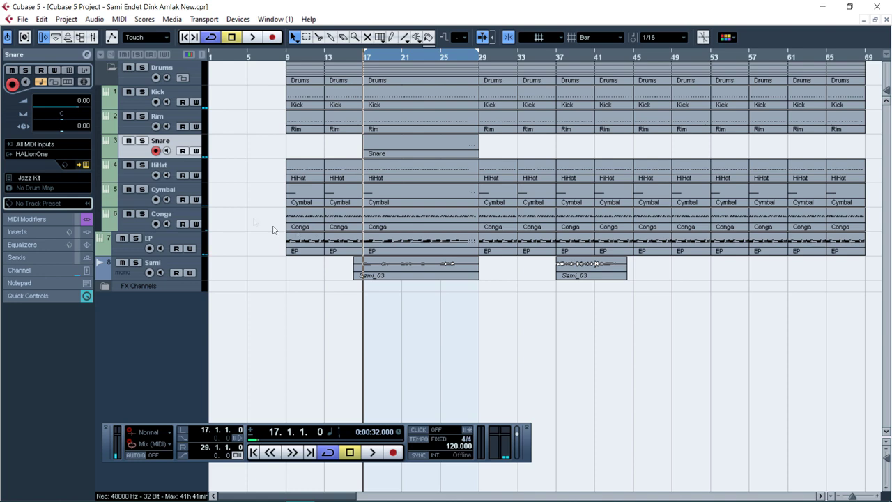
pyautogui.click(109, 68)
pyautogui.press('space')
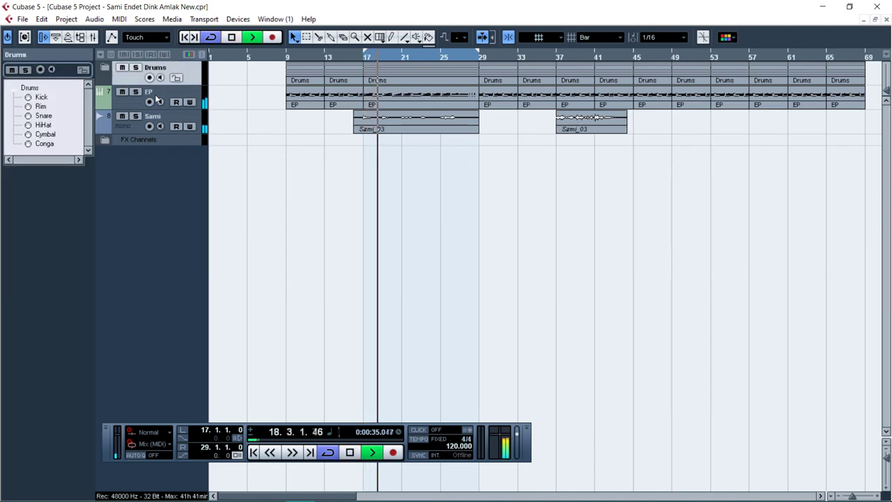
# Step: Stop playback and add one HALionOne instrument track below the EP track
pyautogui.press('space')
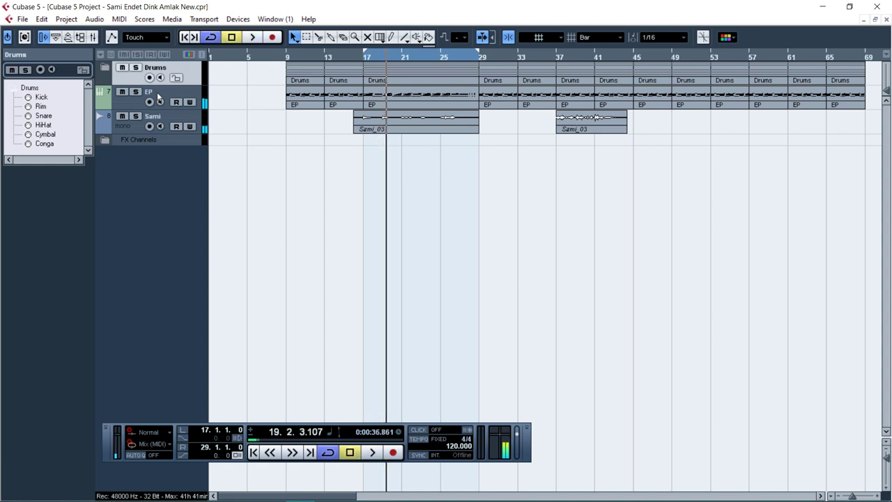
pyautogui.rightClick(158, 98)
pyautogui.moveTo(189, 97)
pyautogui.click(368, 113)
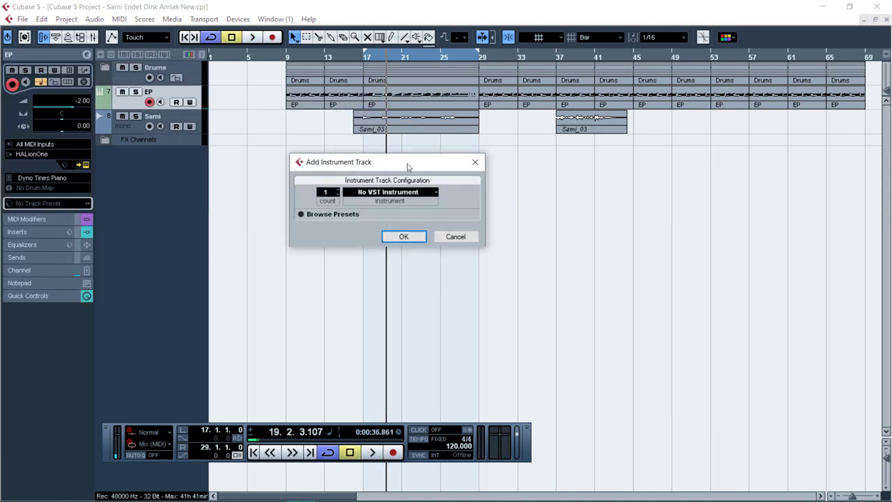
pyautogui.click(397, 191)
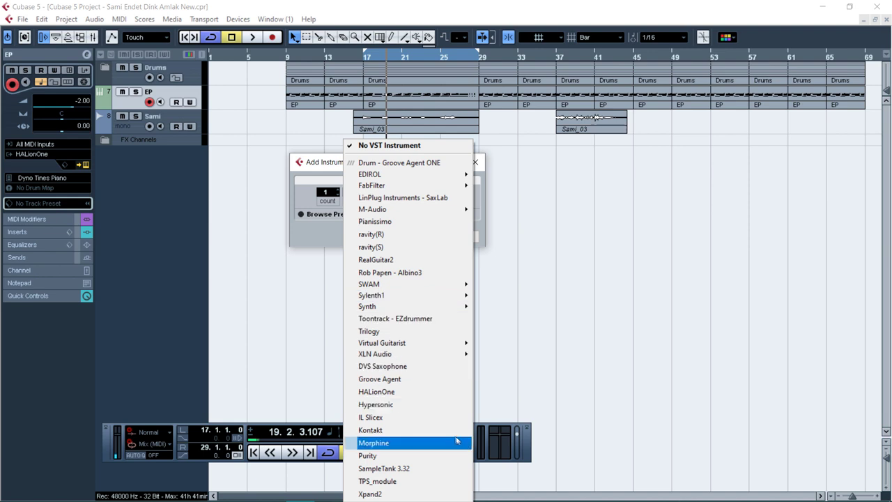
pyautogui.click(427, 391)
pyautogui.click(404, 237)
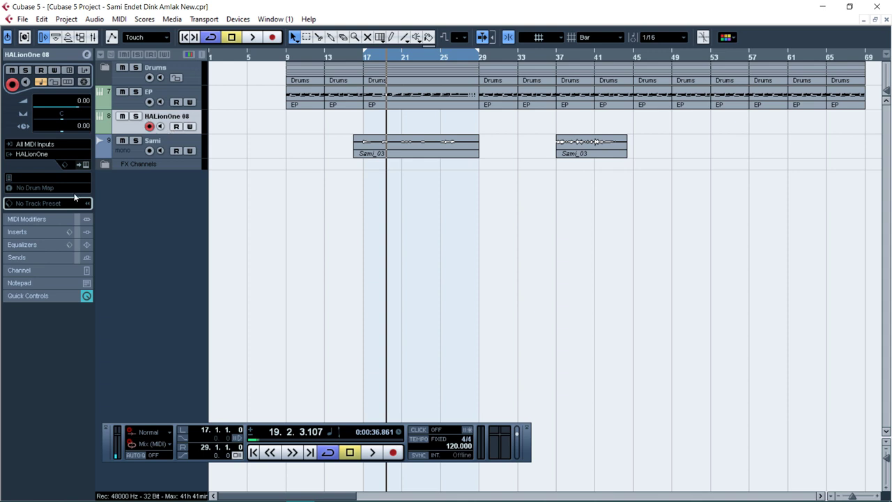
# Step: Load the Electric Bass VX program into the new HALionOne track
pyautogui.click(42, 177)
pyautogui.click(80, 239)
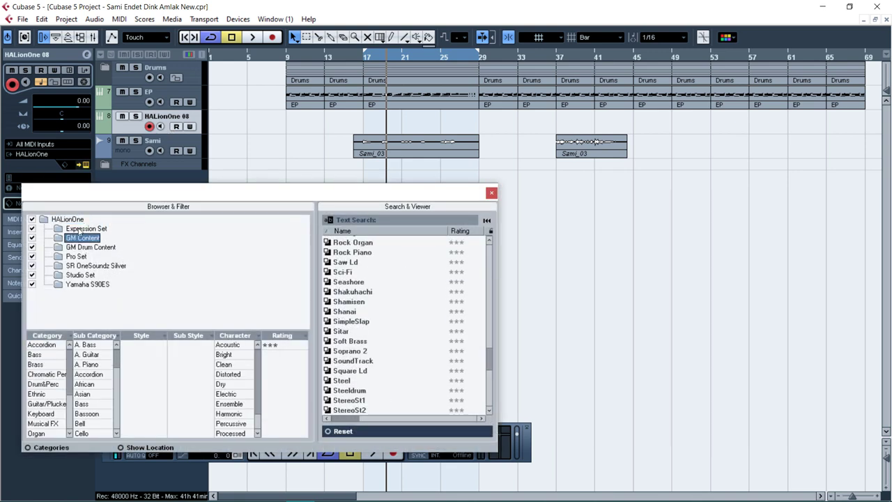
pyautogui.click(80, 230)
pyautogui.doubleClick(348, 295)
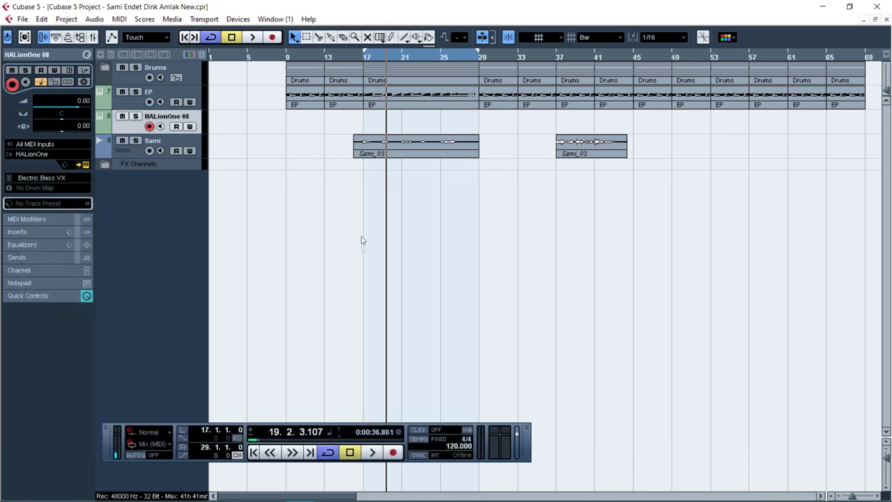
# Step: Rename the new HALionOne track to Bass
pyautogui.doubleClick(174, 118)
pyautogui.write('Ba')
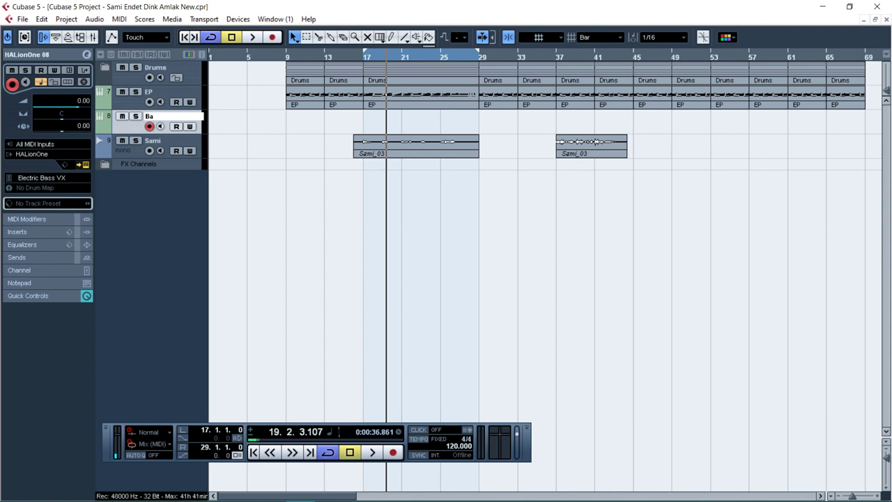
pyautogui.write('ss')
pyautogui.press('Return')
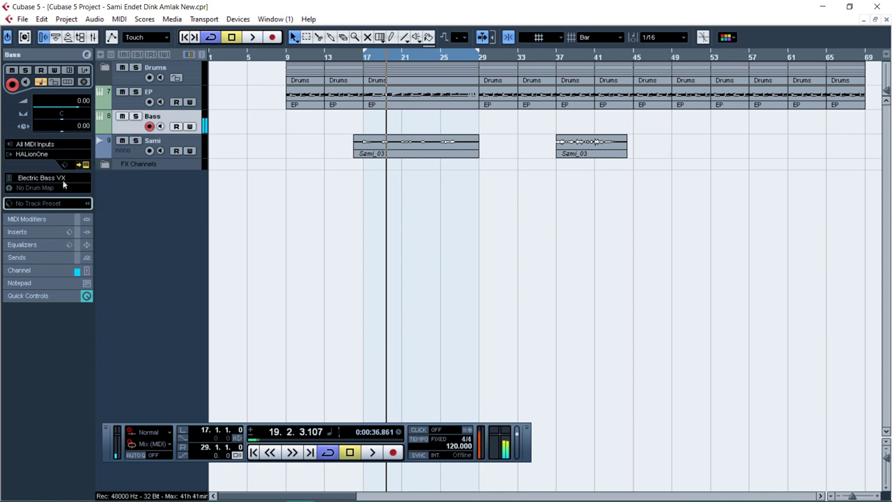
# Step: Set the Bass track's MIDI transpose to 1 and apply the Prec Bass equalizer preset
pyautogui.click(45, 218)
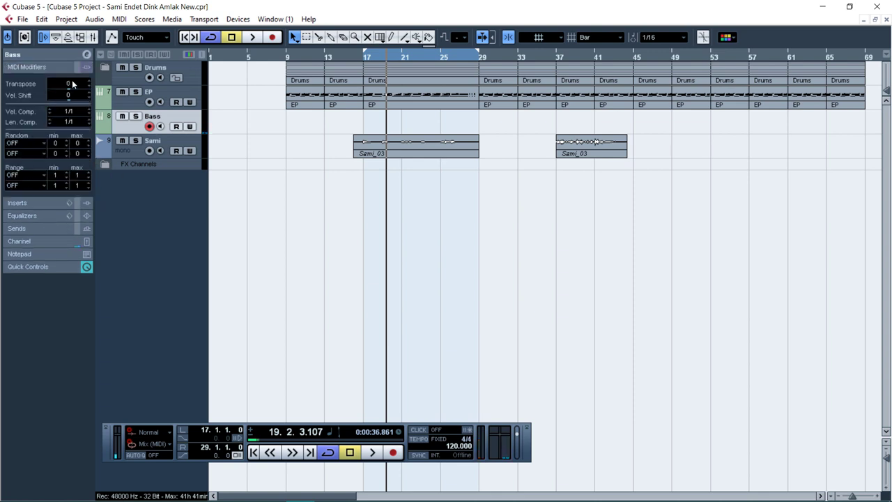
pyautogui.click(66, 54)
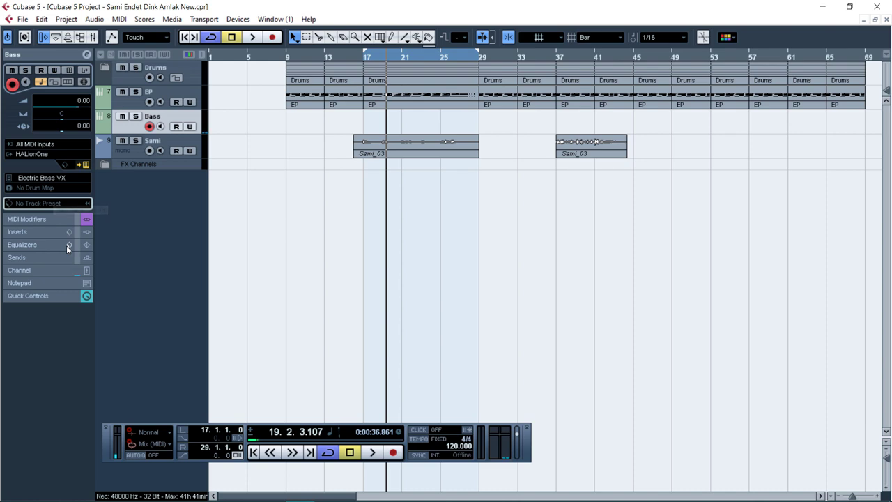
pyautogui.click(57, 203)
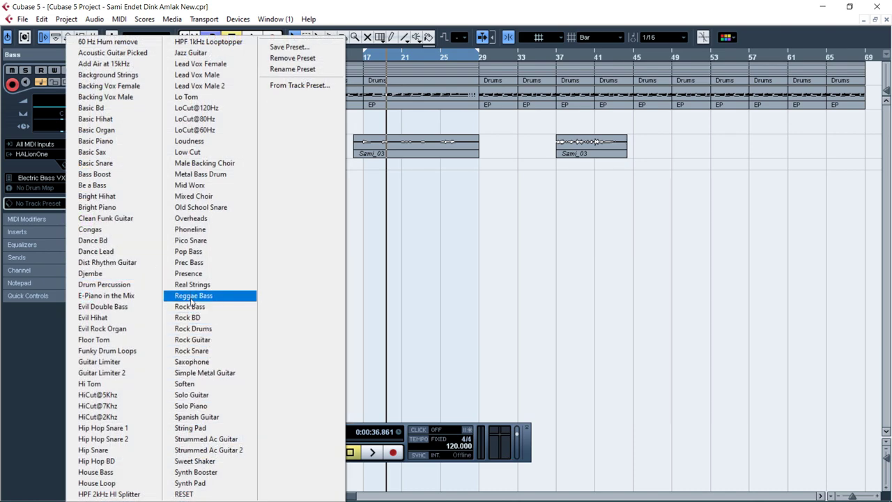
pyautogui.click(189, 262)
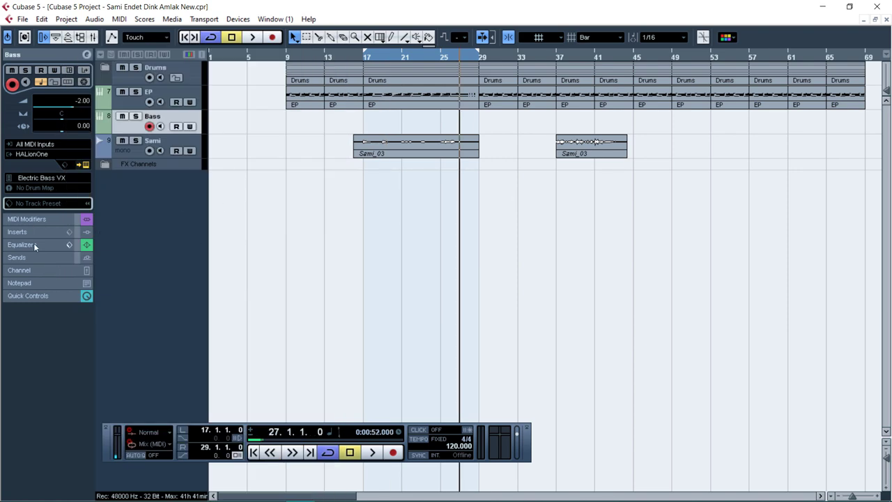
# Step: Set the Bass track's MIDI range modifier to Vel. Limit with minimum and maximum 100, and return to the basic track settings
pyautogui.click(27, 219)
pyautogui.click(34, 177)
pyautogui.click(31, 199)
pyautogui.moveTo(81, 175); pyautogui.dragTo(128, 3)
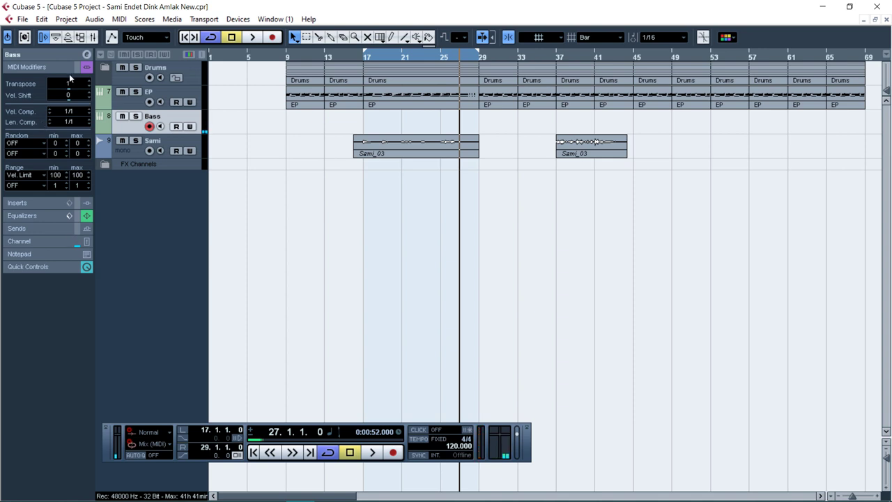
pyautogui.click(53, 55)
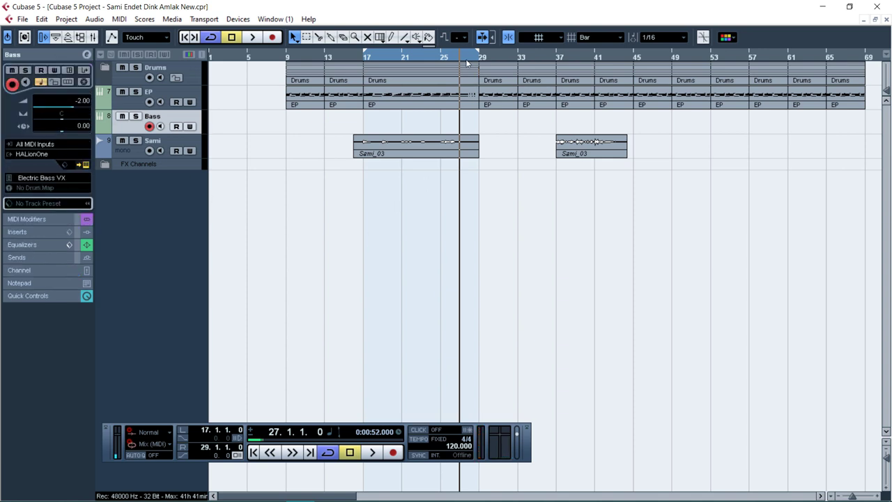
# Step: Record the Bass part from bar 17 to bar 29 and open it in the Key Editor
pyautogui.press('KP_Multiply')
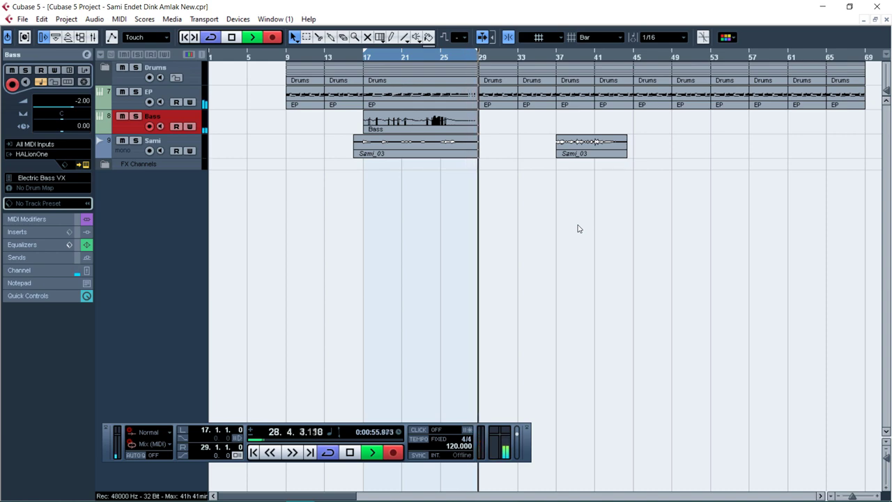
pyautogui.press('space')
pyautogui.doubleClick(376, 129)
# Step: Quantize the bass notes in bars 17 and 18 to 1/16
pyautogui.moveTo(332, 157)
pyautogui.mouseDown()
pyautogui.moveTo(516, 352)
pyautogui.moveTo(356, 177)
pyautogui.mouseUp()
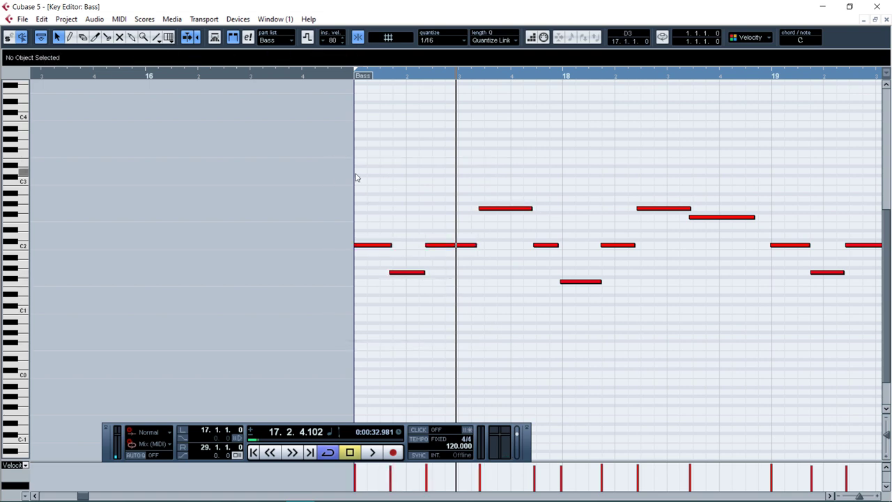
pyautogui.hotkey('ctrl', 'a')
pyautogui.keyDown('shift'); pyautogui.click(376, 245); pyautogui.keyUp('shift')
pyautogui.moveTo(396, 273)
pyautogui.mouseDown()
pyautogui.moveTo(411, 273)
pyautogui.moveTo(398, 273)
pyautogui.mouseUp()
pyautogui.moveTo(404, 177); pyautogui.dragTo(538, 306)
pyautogui.moveTo(548, 183); pyautogui.dragTo(724, 310)
# Step: Play the part and quantize the bass notes in bars 19 and 20 to 1/16
pyautogui.press('space')
pyautogui.press('g')
pyautogui.press('g')
pyautogui.press('g')
pyautogui.moveTo(454, 179); pyautogui.dragTo(654, 347)
pyautogui.moveTo(634, 182); pyautogui.dragTo(776, 332)
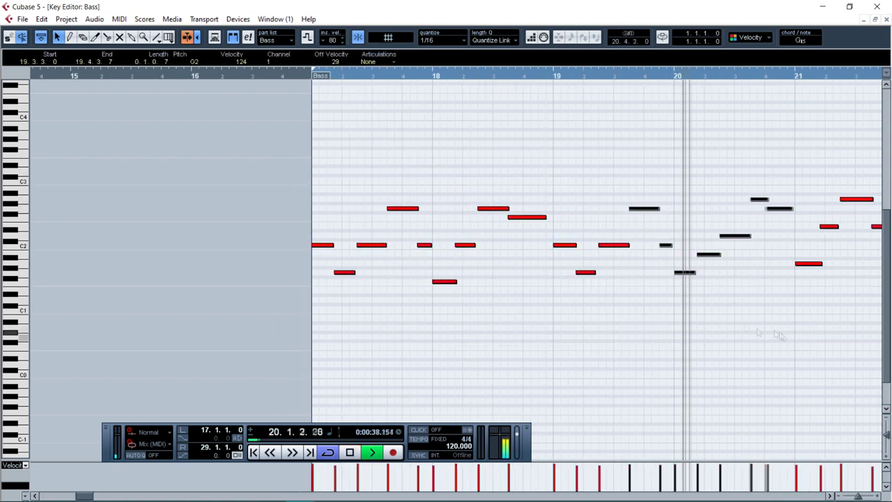
pyautogui.press('g')
pyautogui.click(493, 164)
pyautogui.click(491, 75)
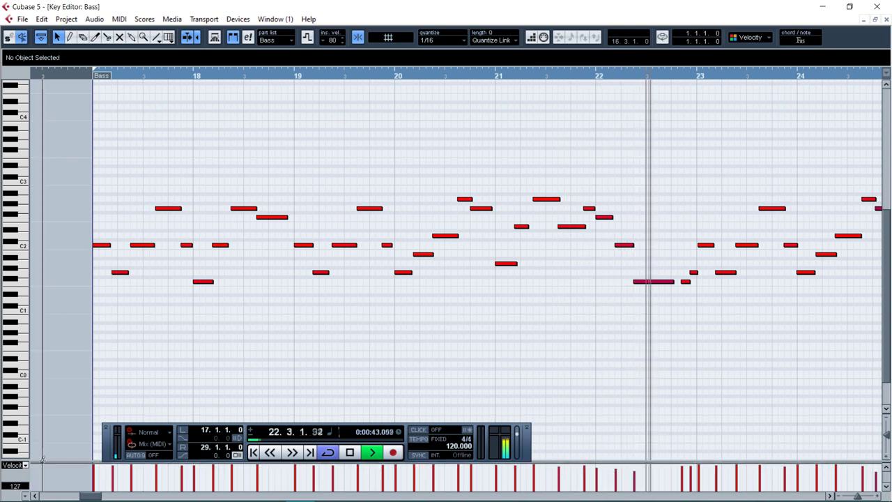
# Step: Stop playback, add a second controller lane showing Pitchbend, and hide the transport controls
pyautogui.press('space')
pyautogui.moveTo(41, 461); pyautogui.dragTo(42, 402)
pyautogui.click(5, 433)
pyautogui.moveTo(37, 358); pyautogui.dragTo(41, 393)
pyautogui.press('F2')
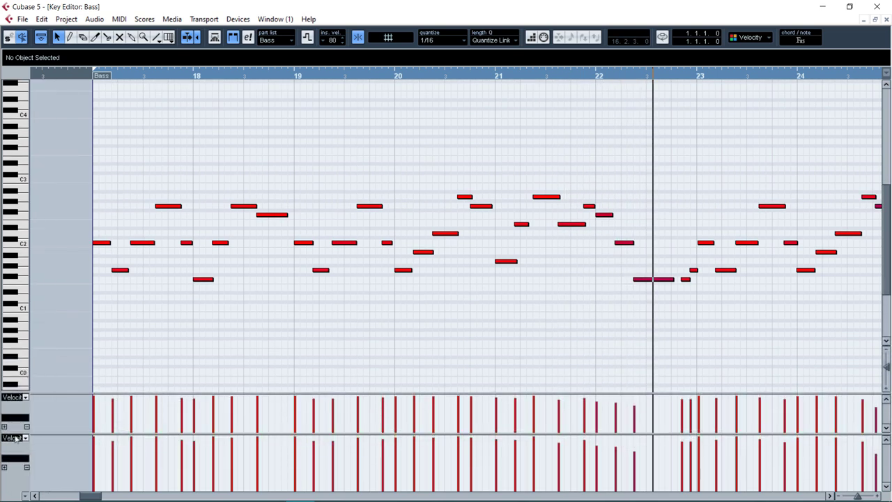
pyautogui.click(15, 438)
pyautogui.click(102, 277)
# Step: Play the part and quantize the notes from the end of bar 22 through bar 23 to 1/16
pyautogui.press('g')
pyautogui.press('space')
pyautogui.press('h')
pyautogui.press('h')
pyautogui.press('space')
pyautogui.moveTo(419, 222); pyautogui.dragTo(460, 322)
pyautogui.moveTo(450, 176); pyautogui.dragTo(631, 301)
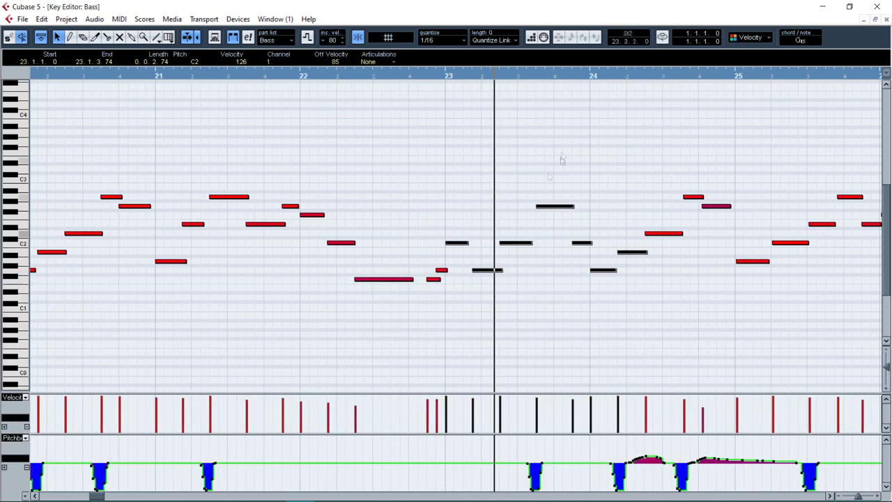
# Step: Shorten the two short notes closing bar 22 and delete the pitchbend curve after beat 4 of bar 24
pyautogui.moveTo(309, 155); pyautogui.dragTo(418, 302)
pyautogui.click(439, 270)
pyautogui.moveTo(607, 174); pyautogui.dragTo(706, 302)
pyautogui.moveTo(698, 477); pyautogui.dragTo(800, 448)
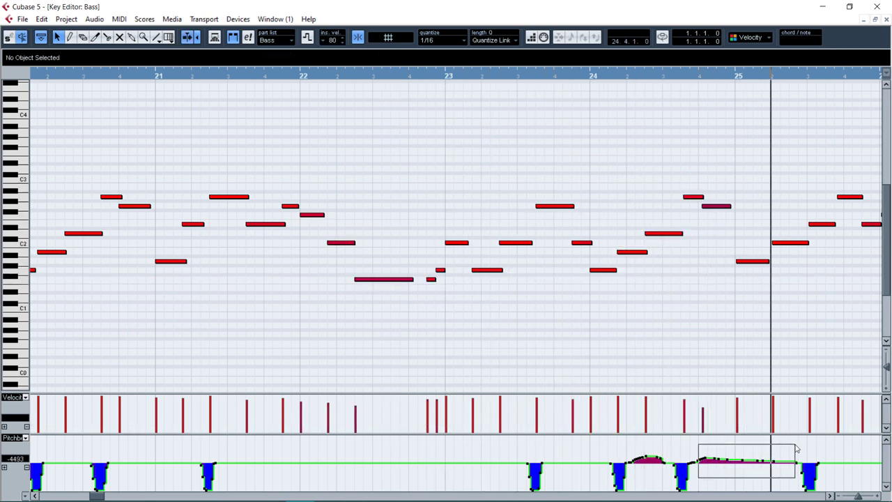
# Step: Quantize the notes in bar 24 to 1/16, trim the end of its B1 note, and replay the bar
pyautogui.click(625, 76)
pyautogui.click(662, 167)
pyautogui.click(691, 196)
pyautogui.click(617, 75)
pyautogui.click(673, 247)
pyautogui.moveTo(586, 165); pyautogui.dragTo(702, 312)
pyautogui.moveTo(646, 253); pyautogui.dragTo(643, 253)
pyautogui.click(602, 75)
pyautogui.click(730, 235)
# Step: Quantize the notes after bar 24 to 1/16
pyautogui.press('f')
pyautogui.press('g')
pyautogui.moveTo(364, 175); pyautogui.dragTo(454, 311)
pyautogui.press('q')
pyautogui.press('space')
pyautogui.click(453, 307)
# Step: Shorten overlapping notes around bars 20 to 23, making the G2 note in bar 23 one beat long
pyautogui.moveTo(473, 224); pyautogui.dragTo(472, 225)
pyautogui.moveTo(572, 279); pyautogui.dragTo(574, 280)
pyautogui.moveTo(579, 269); pyautogui.dragTo(574, 271)
pyautogui.moveTo(574, 280); pyautogui.dragTo(574, 283)
pyautogui.click(596, 314)
pyautogui.press('g')
pyautogui.moveTo(487, 197); pyautogui.dragTo(485, 198)
pyautogui.click(592, 228)
pyautogui.moveTo(668, 206); pyautogui.dragTo(666, 207)
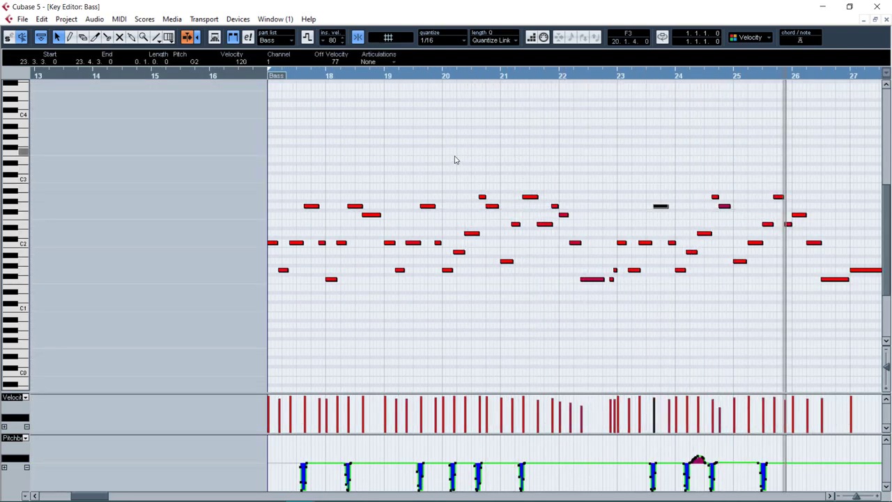
# Step: Replay from bar 17 and trim the ends of bar 17's G2 note and the F1 note opening bar 18
pyautogui.click(280, 77)
pyautogui.press('h')
pyautogui.press('h')
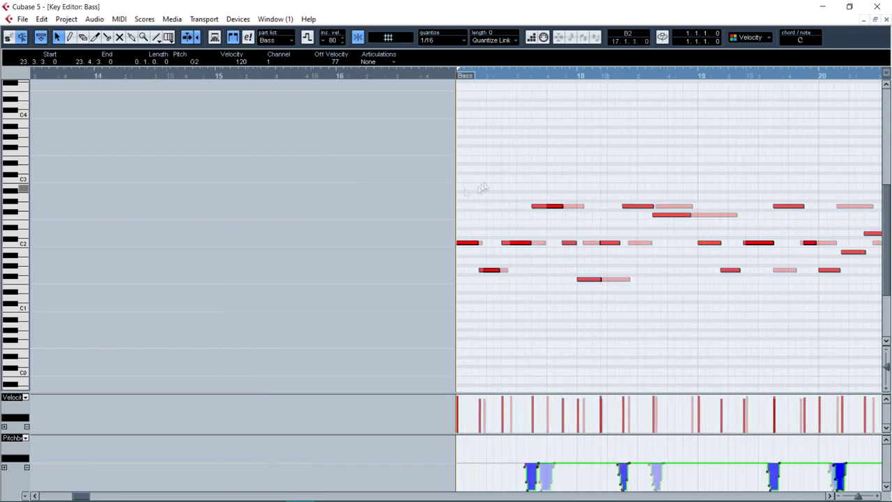
pyautogui.moveTo(608, 207); pyautogui.dragTo(604, 207)
pyautogui.moveTo(664, 280); pyautogui.dragTo(659, 280)
pyautogui.press('g')
# Step: Trim the ends of the G2 note in bar 18 and the C2 and G2 notes in bar 19
pyautogui.moveTo(352, 207); pyautogui.dragTo(349, 207)
pyautogui.moveTo(433, 243); pyautogui.dragTo(428, 242)
pyautogui.moveTo(497, 243); pyautogui.dragTo(494, 242)
pyautogui.moveTo(533, 206); pyautogui.dragTo(530, 207)
pyautogui.moveTo(606, 251); pyautogui.dragTo(639, 234)
pyautogui.click(613, 283)
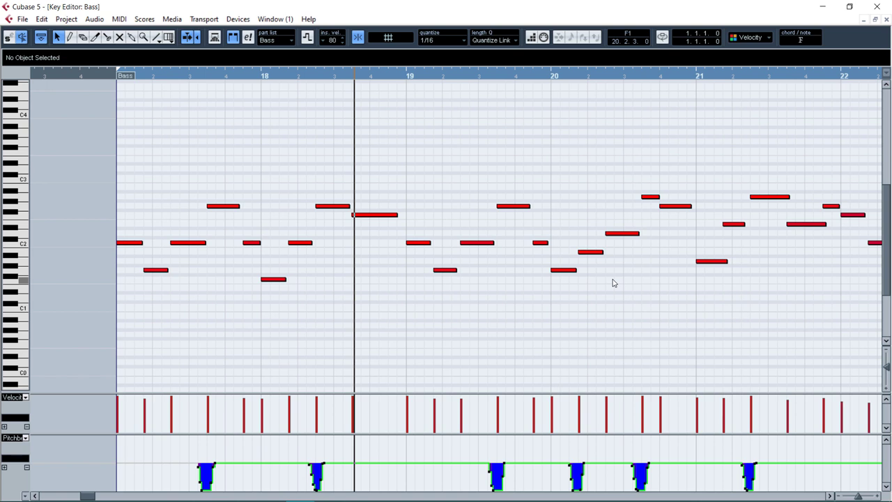
# Step: Slightly shorten the G1 note and the longer C2 note in bar 19, then check the G2 note's end
pyautogui.moveTo(456, 270); pyautogui.dragTo(455, 269)
pyautogui.click(461, 232)
pyautogui.moveTo(494, 243); pyautogui.dragTo(550, 176)
pyautogui.click(508, 230)
pyautogui.click(554, 243)
pyautogui.moveTo(531, 206); pyautogui.dragTo(531, 206)
pyautogui.click(540, 187)
# Step: Shorten the G1, B1, D2 and A2 notes in bar 20 and the A1 note opening bar 21, then replay from bar 20
pyautogui.moveTo(565, 257); pyautogui.dragTo(567, 262)
pyautogui.moveTo(576, 269); pyautogui.dragTo(575, 270)
pyautogui.moveTo(589, 209); pyautogui.dragTo(594, 234)
pyautogui.moveTo(603, 252); pyautogui.dragTo(602, 251)
pyautogui.moveTo(628, 203); pyautogui.dragTo(644, 243)
pyautogui.moveTo(639, 234); pyautogui.dragTo(637, 234)
pyautogui.moveTo(645, 183); pyautogui.dragTo(652, 207)
pyautogui.moveTo(659, 196); pyautogui.dragTo(658, 196)
pyautogui.click(667, 186)
pyautogui.moveTo(724, 262); pyautogui.dragTo(721, 261)
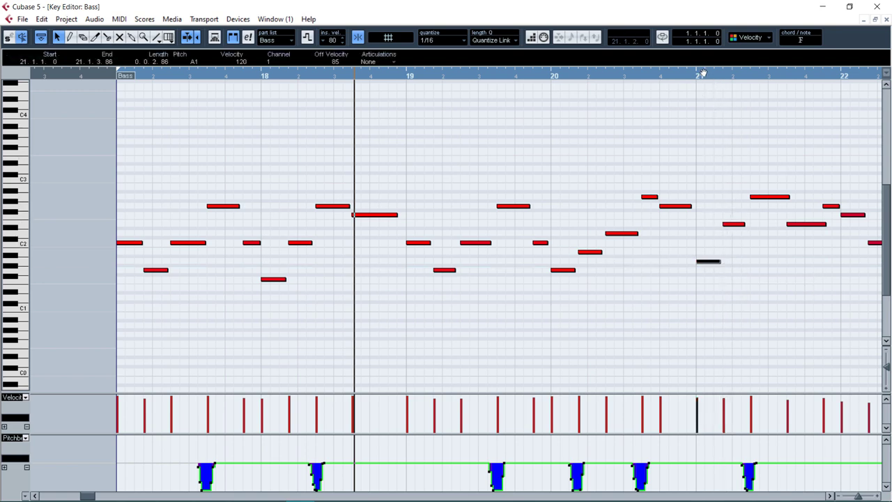
pyautogui.click(669, 76)
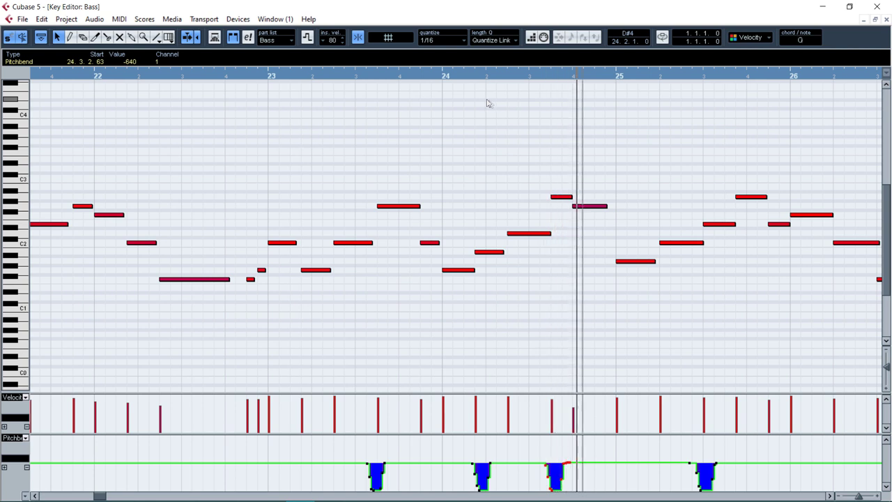
# Step: Shorten the D2 note in bar 24 to 0.0.3.69 and the following A2 note to 0.0.1.86
pyautogui.moveTo(550, 234); pyautogui.dragTo(544, 234)
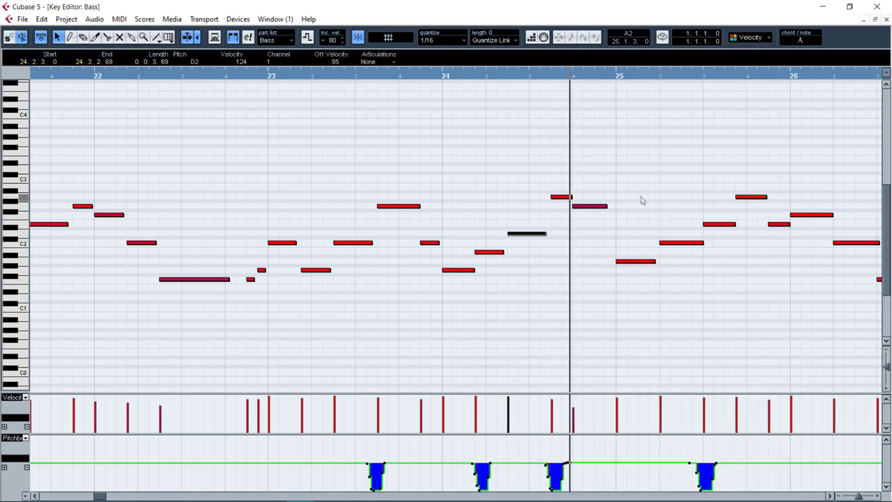
pyautogui.moveTo(573, 202); pyautogui.dragTo(570, 200)
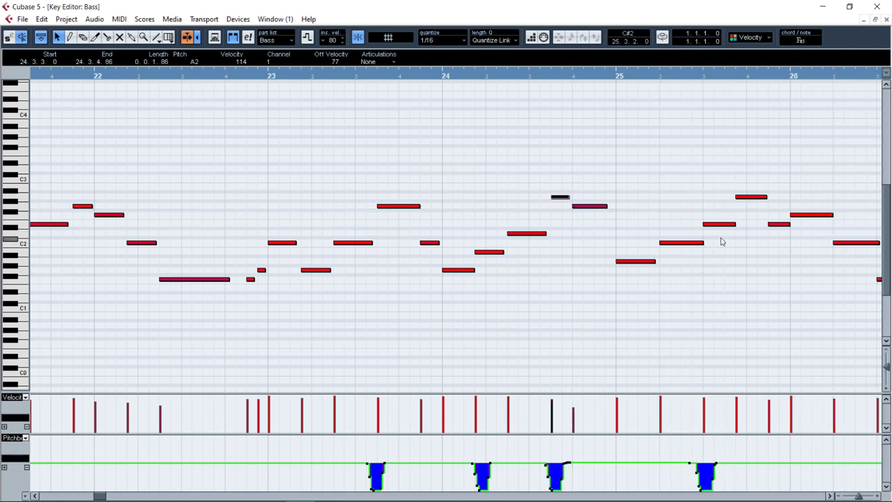
pyautogui.press('g')
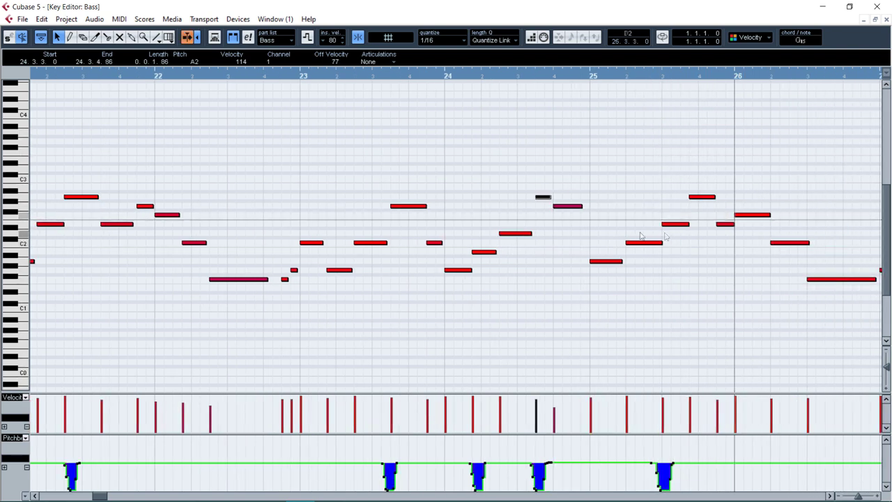
# Step: Shorten bar 25's C2 note to 0.0.3.71, E2 note to 0.0.2.65 and A2 note to 0.0.2.82, and replay bar 25
pyautogui.moveTo(661, 245); pyautogui.dragTo(656, 249)
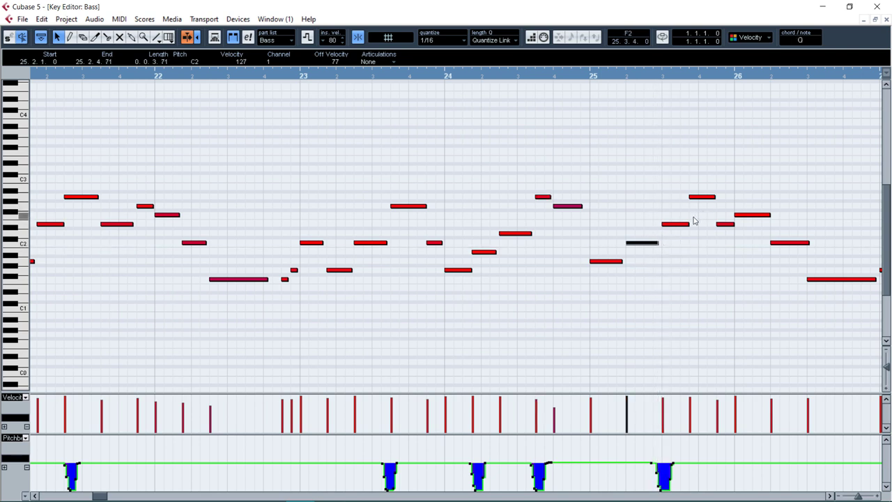
pyautogui.moveTo(688, 223); pyautogui.dragTo(684, 224)
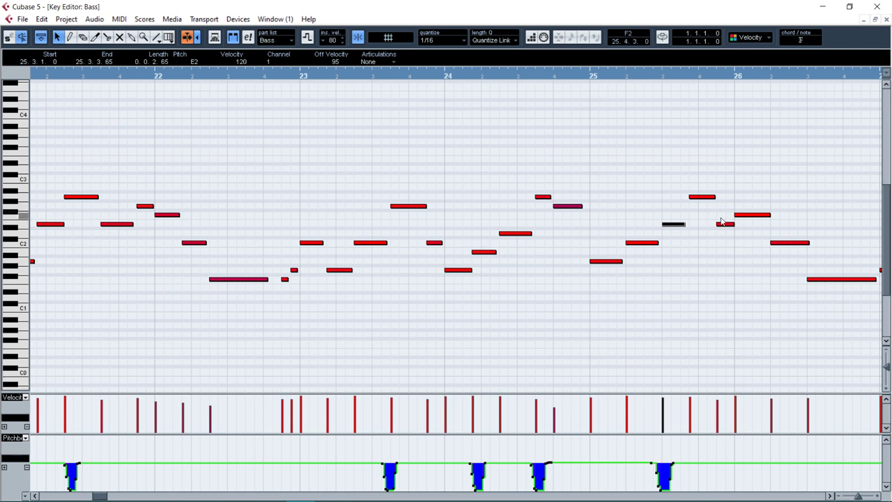
pyautogui.moveTo(714, 197); pyautogui.dragTo(711, 198)
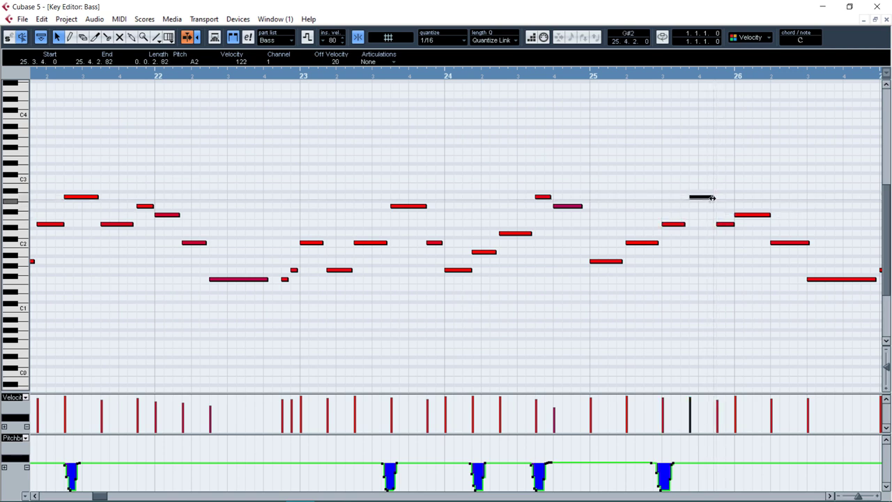
pyautogui.click(590, 78)
pyautogui.press('space')
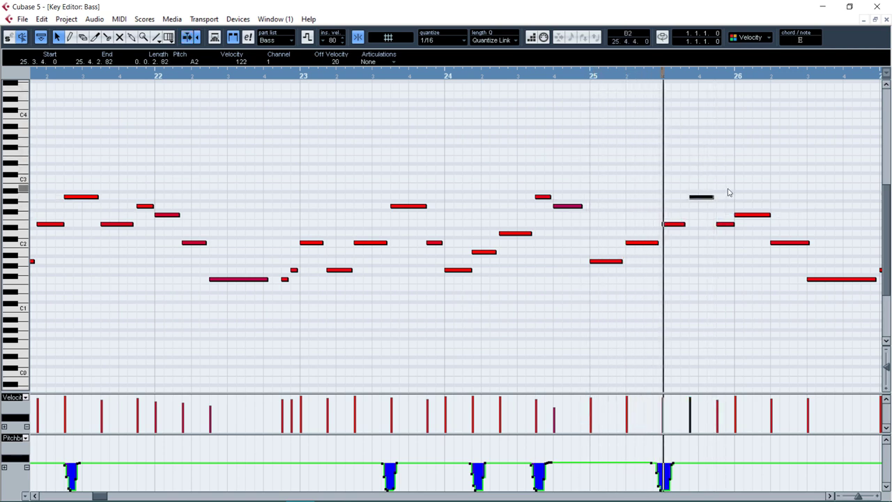
# Step: Set bar 25's E2 note length to 0.0.3.0, trim bar 26's F2 note and its C2 note to 0.1.0.0, replay bar 26 and close the editor
pyautogui.moveTo(684, 224); pyautogui.dragTo(689, 224)
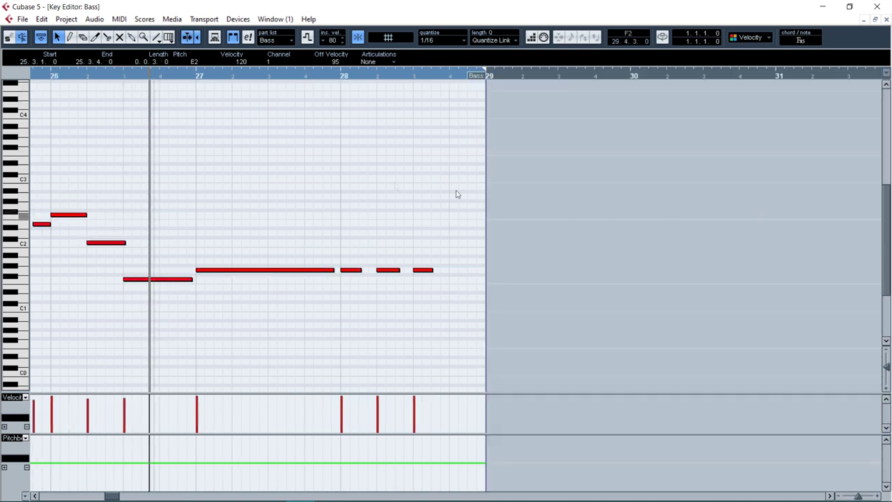
pyautogui.press('g')
pyautogui.click(376, 215)
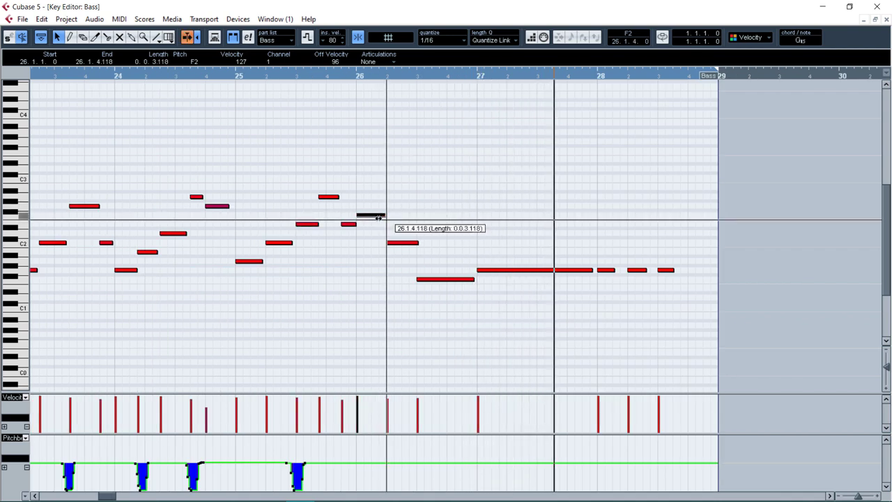
pyautogui.click(409, 243)
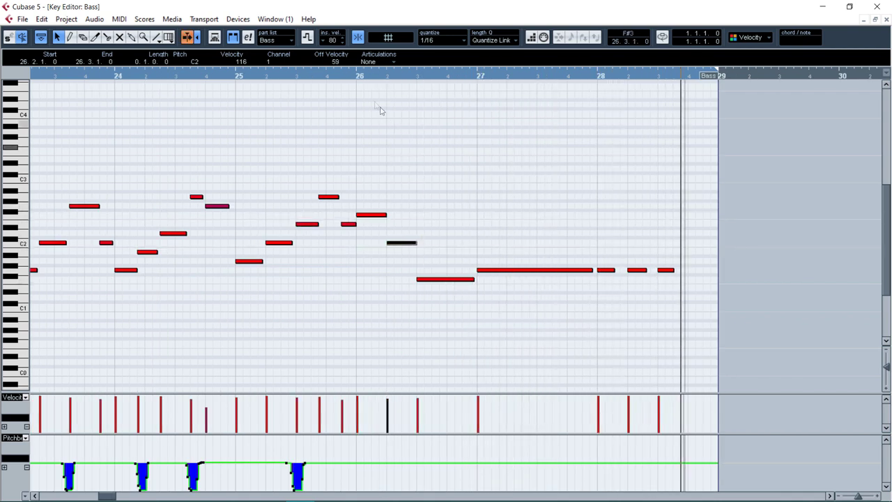
pyautogui.click(360, 75)
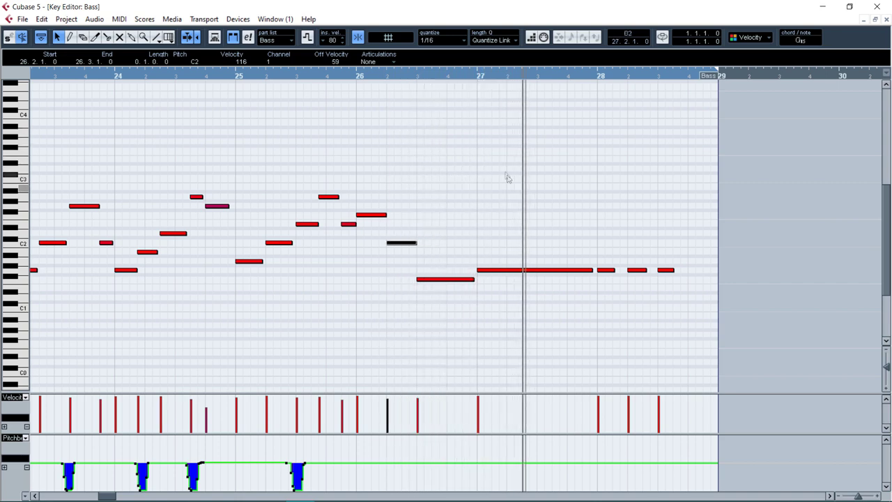
pyautogui.press('Return')
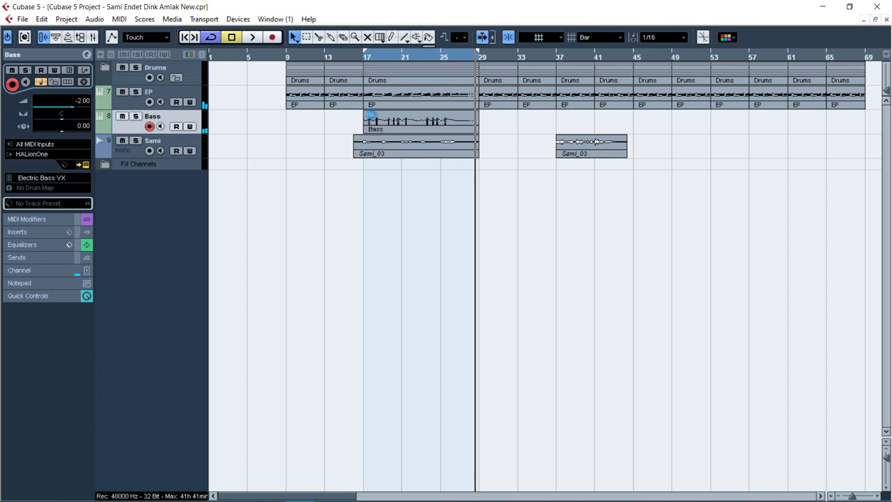
# Step: Add one instrument track using the Prologue synth below the EP track
pyautogui.rightClick(154, 102)
pyautogui.moveTo(289, 110)
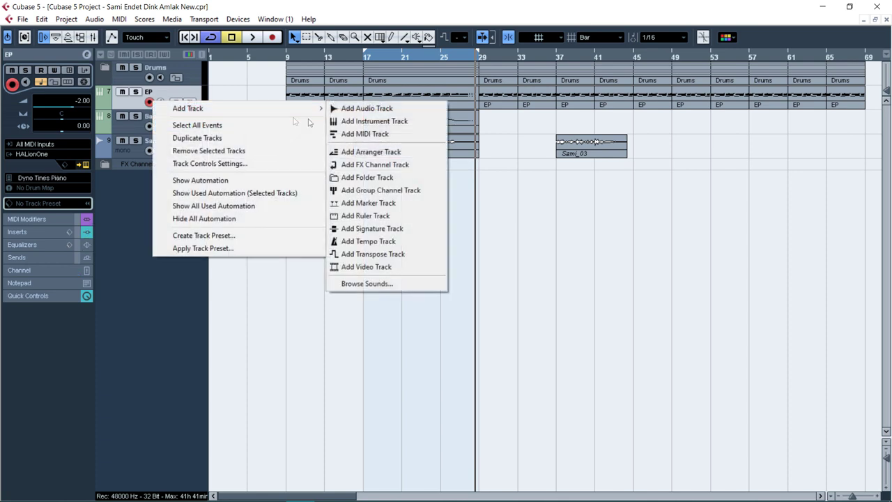
pyautogui.click(357, 120)
pyautogui.click(390, 193)
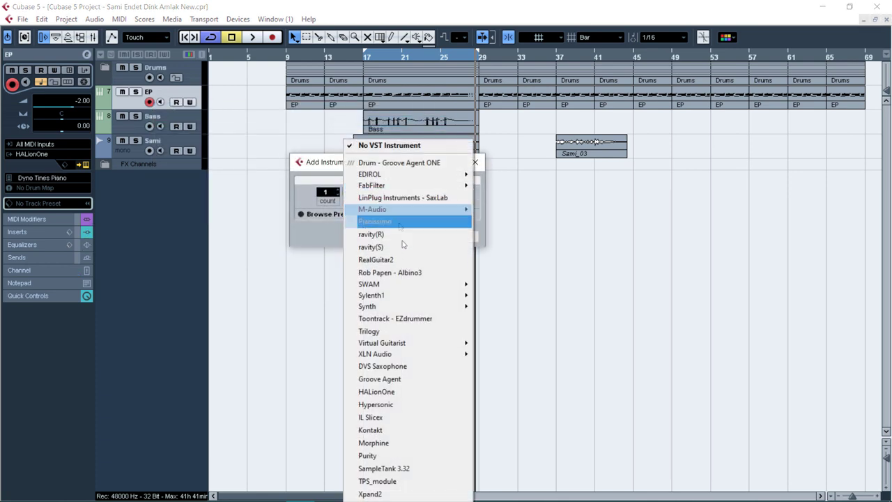
pyautogui.moveTo(396, 308)
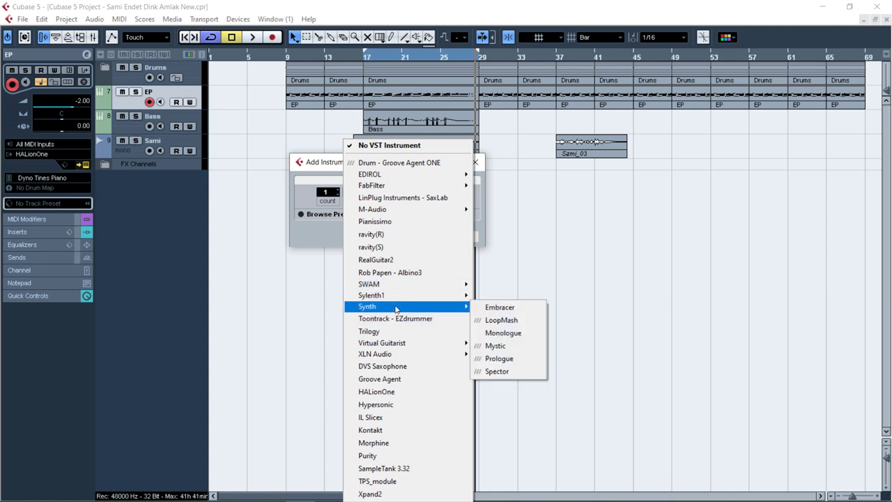
pyautogui.click(518, 359)
pyautogui.click(402, 237)
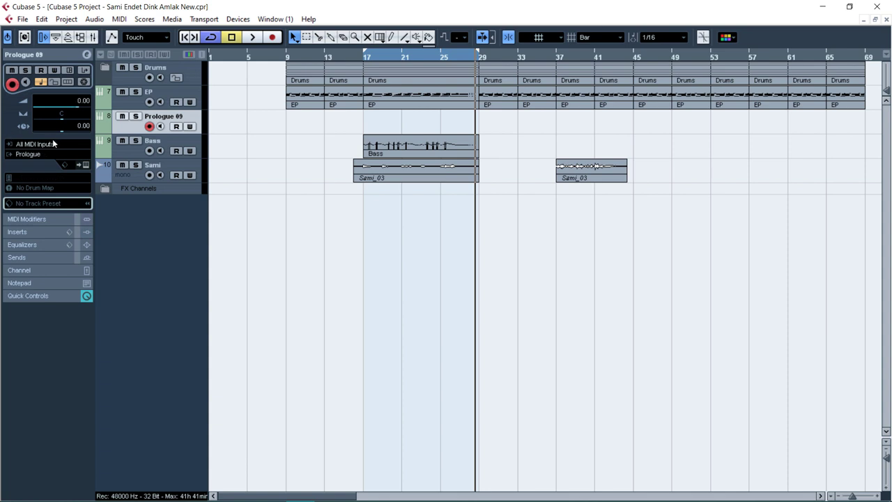
# Step: Search the Prologue presets for "new", load New Prayer and close the preset browser
pyautogui.click(53, 177)
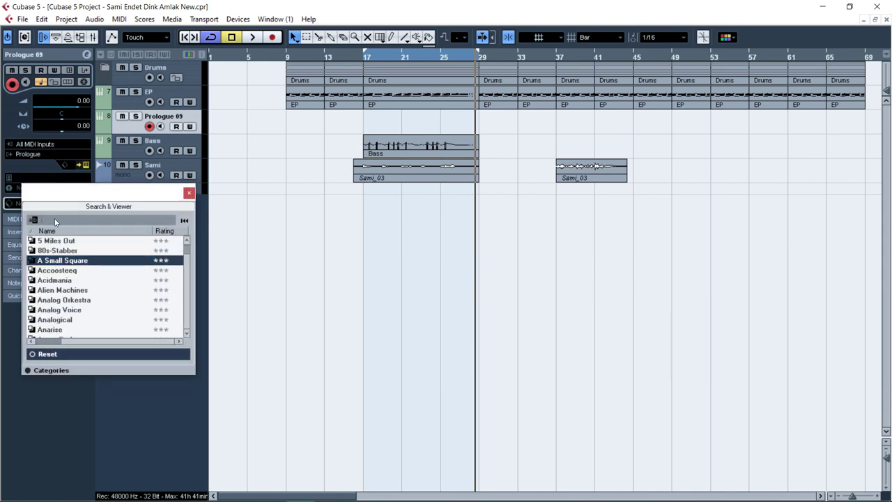
pyautogui.write('new')
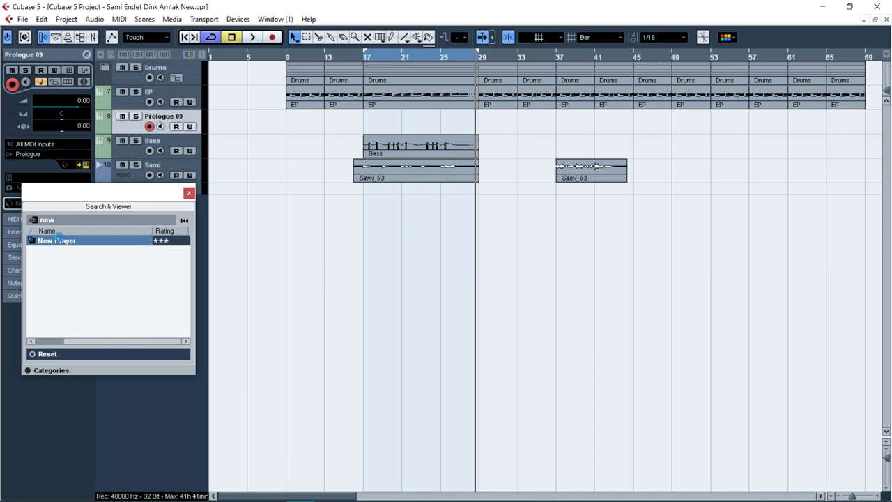
pyautogui.press('BackSpace')
pyautogui.press('BackSpace')
pyautogui.press('BackSpace')
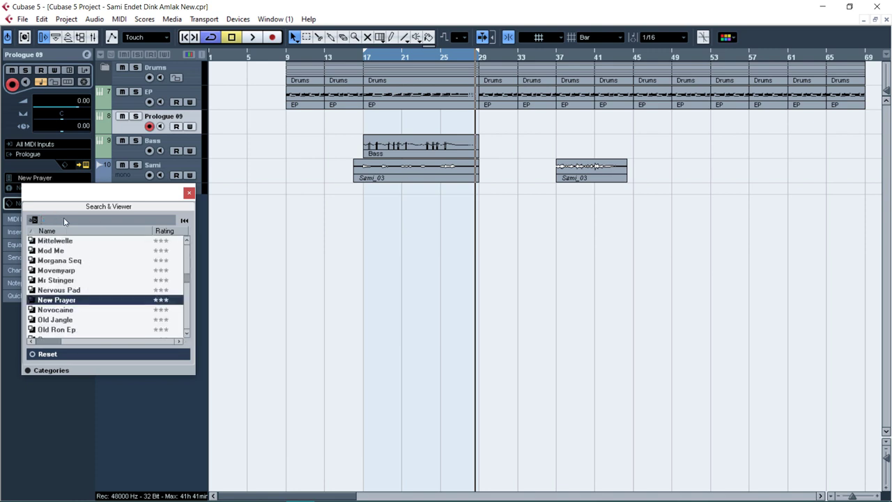
pyautogui.click(189, 192)
# Step: Apply a transpose modifier to the Prologue track, set its volume to -15 and rename it Pad
pyautogui.click(47, 219)
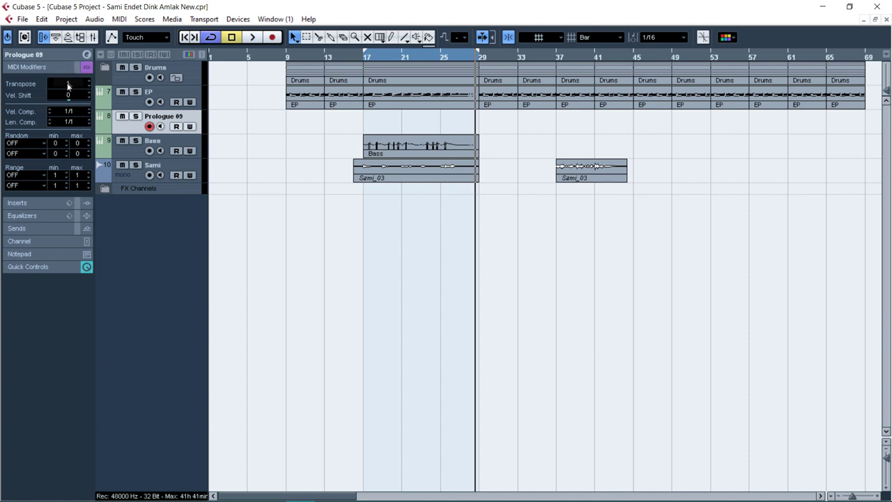
pyautogui.click(70, 53)
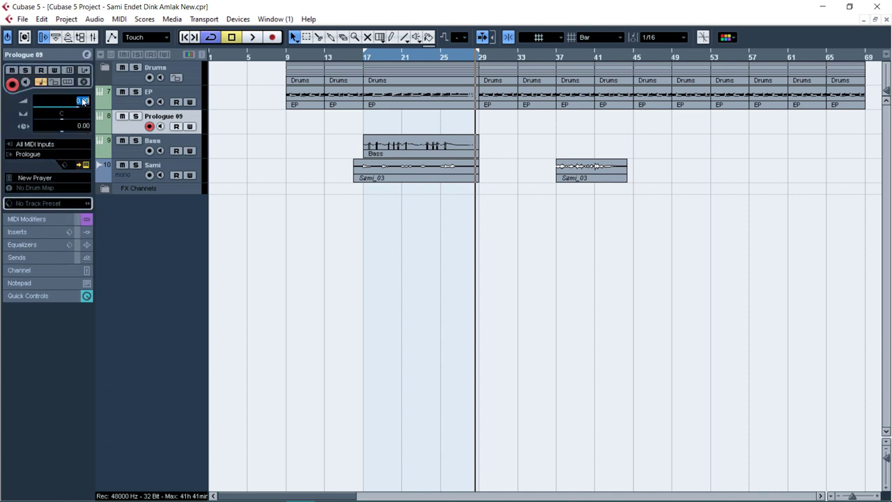
pyautogui.press('BackSpace')
pyautogui.write('-15')
pyautogui.press('Return')
# Step: Record the Pad part over bars 17 to 29 from a pre-roll position and open the recording in the Key Editor
pyautogui.click(460, 59)
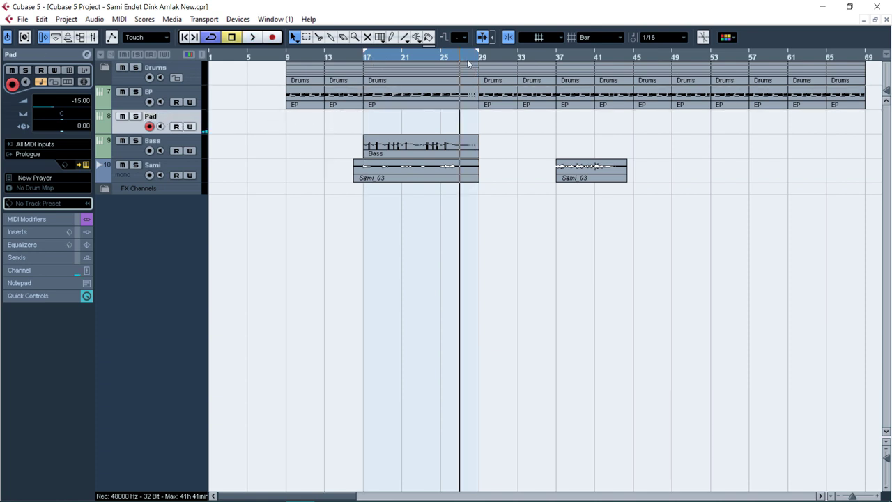
pyautogui.press('KP_Multiply')
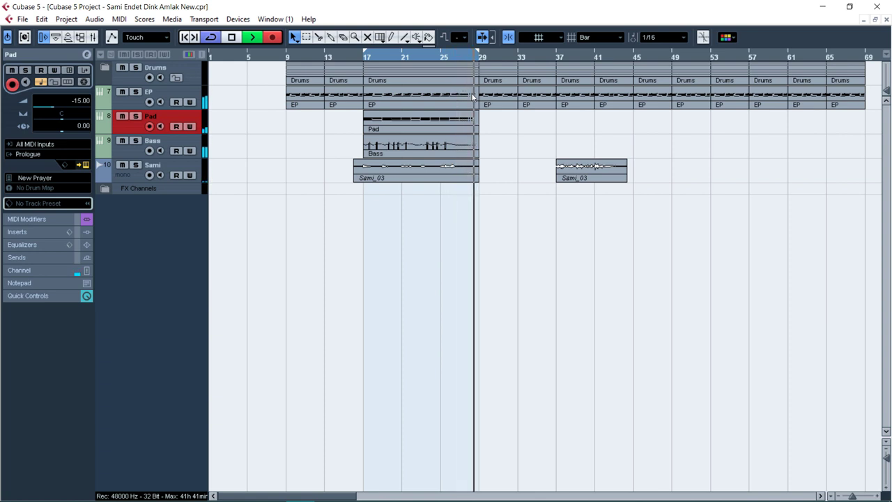
pyautogui.doubleClick(422, 125)
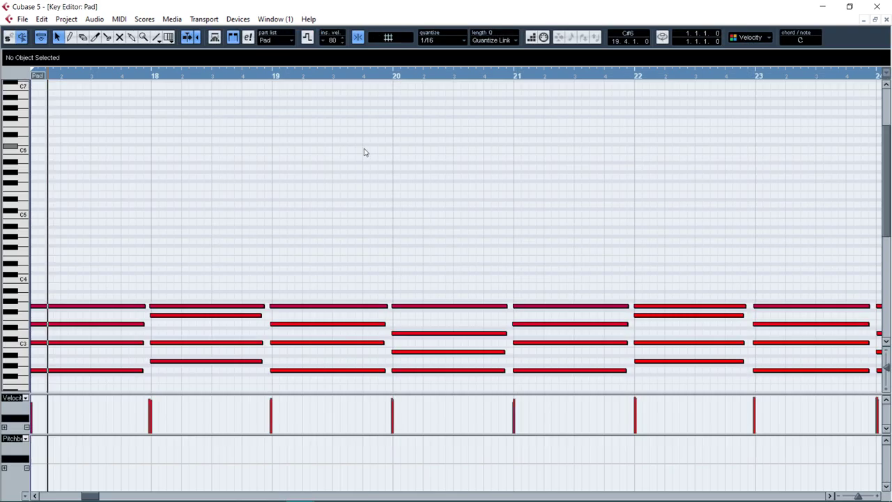
# Step: Quantize the recorded Pad chords to 1/4
pyautogui.scroll(-3, 386, 150)
pyautogui.press('g')
pyautogui.press('g')
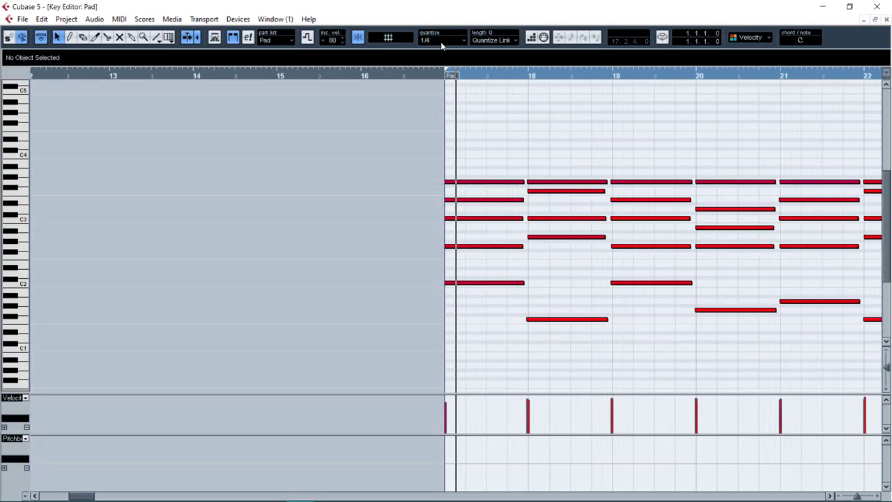
pyautogui.press('g')
pyautogui.press('g')
pyautogui.press('g')
pyautogui.press('g')
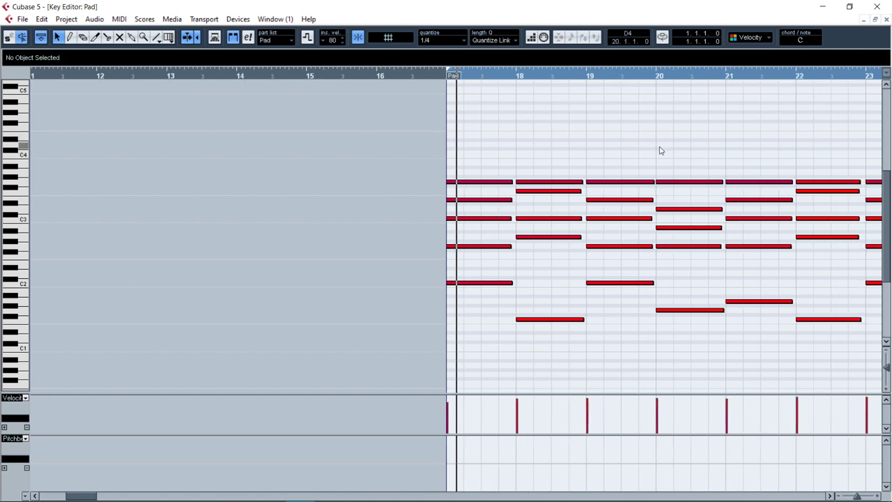
# Step: Remove the Pitchbend lane, return the quantize value to 1/16, and play the Pad part through while closing the editor
pyautogui.click(26, 468)
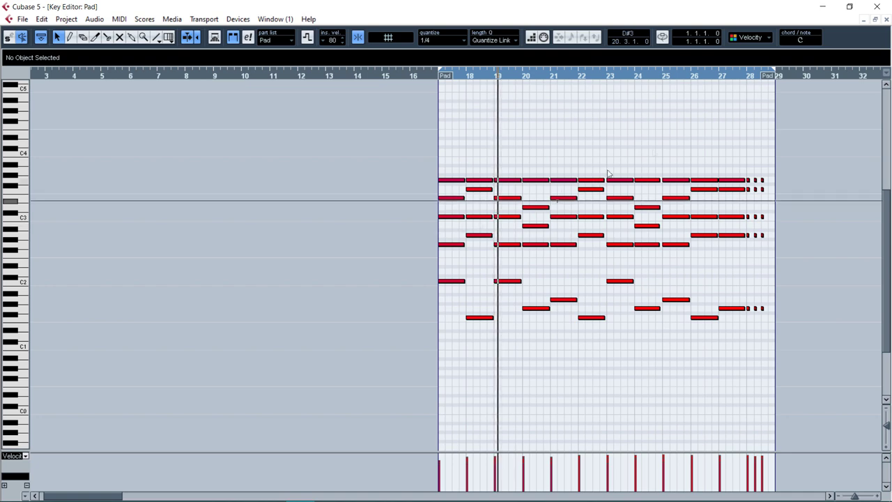
pyautogui.scroll(-2, 447, 42)
pyautogui.press('h')
pyautogui.press('h')
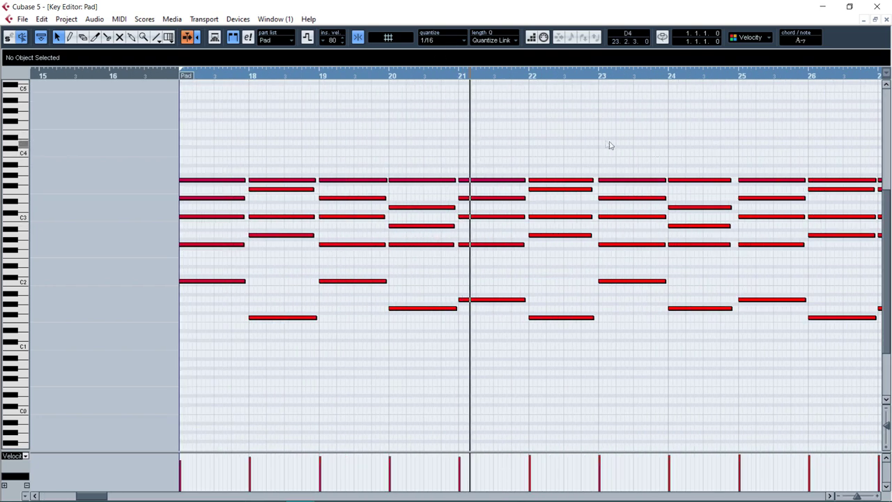
pyautogui.press('Return')
pyautogui.click(506, 146)
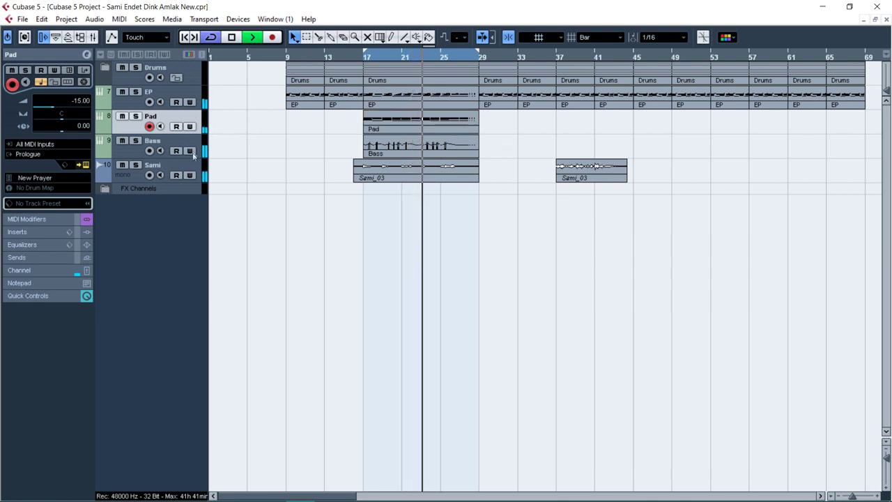
pyautogui.press('space')
# Step: Add one HALionOne instrument track below the EP track
pyautogui.rightClick(163, 95)
pyautogui.moveTo(189, 101)
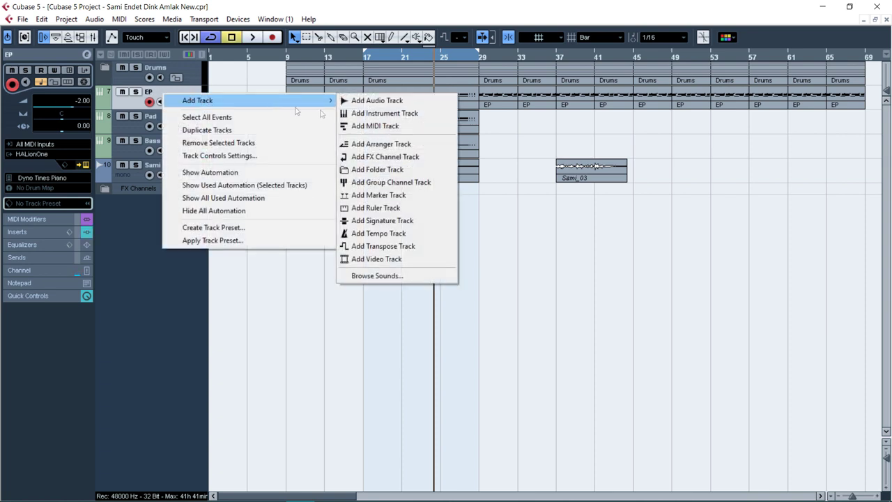
pyautogui.click(374, 114)
pyautogui.click(376, 198)
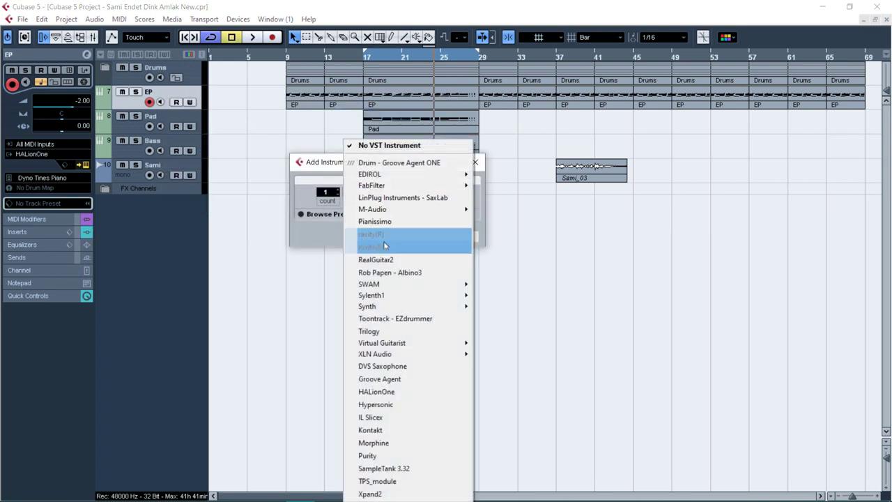
pyautogui.click(379, 391)
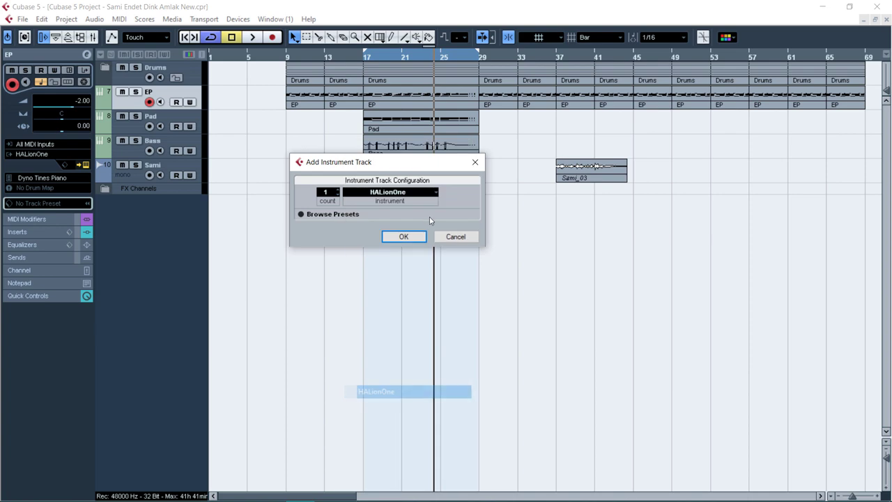
pyautogui.click(403, 236)
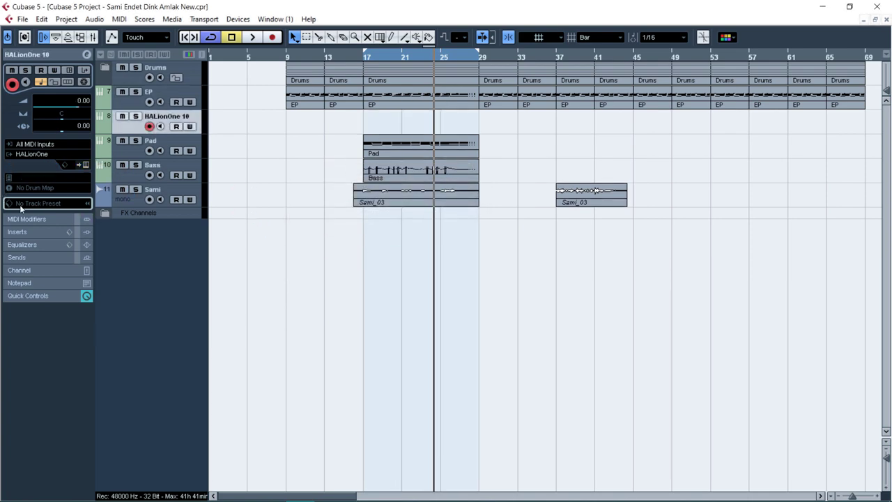
# Step: Browse the SR OneSoundz Silver sounds and load the SR Premium Ac Gtr1 preset on the new HALionOne track
pyautogui.click(82, 165)
pyautogui.click(111, 265)
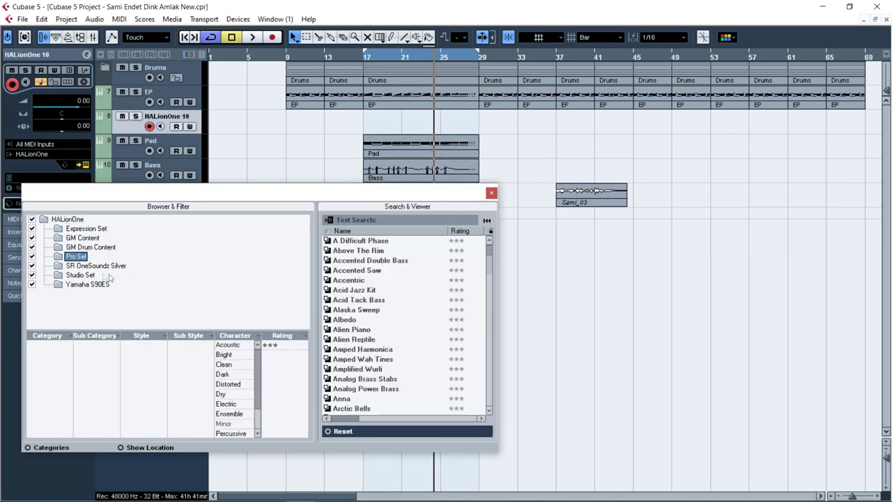
pyautogui.click(97, 275)
pyautogui.click(96, 266)
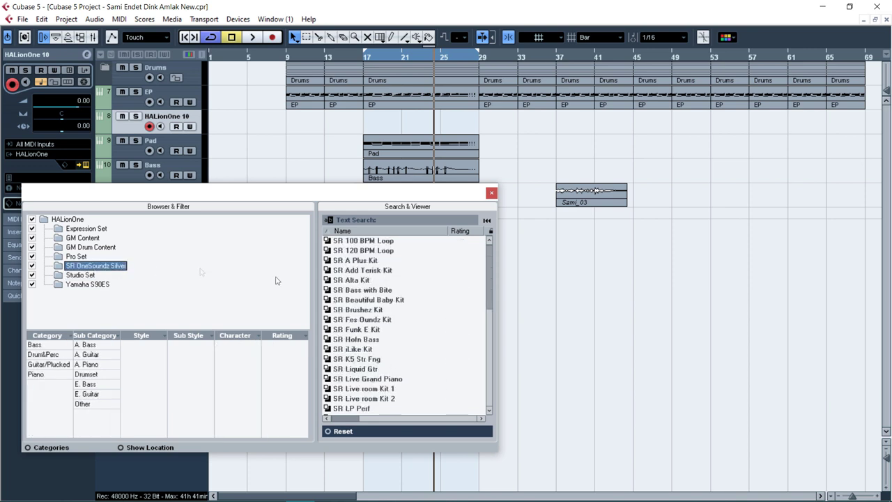
pyautogui.click(365, 308)
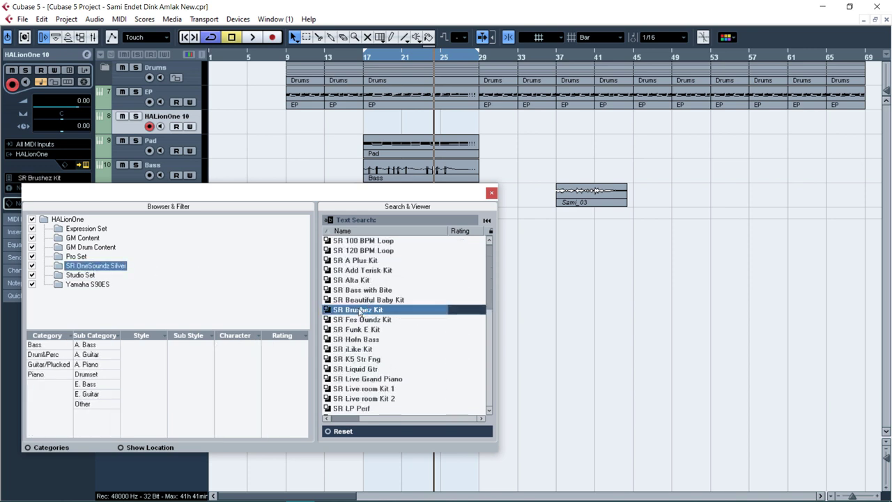
pyautogui.click(363, 330)
pyautogui.scroll(-5, 356, 330)
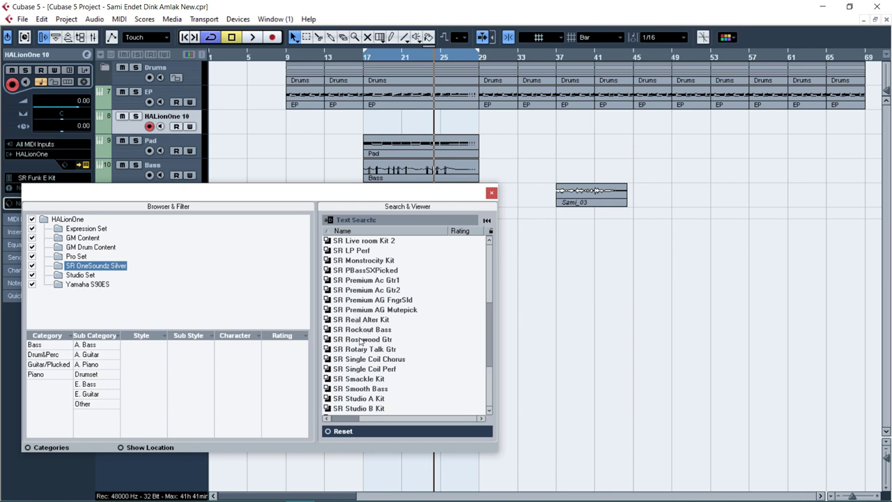
pyautogui.click(358, 280)
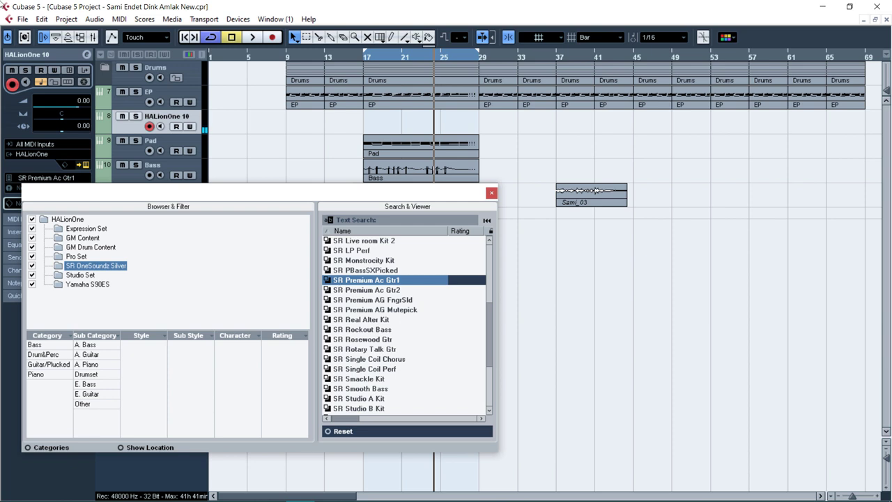
# Step: Apply a transpose modifier to the guitar track, rename it AC and place the playhead at bar 28
pyautogui.click(8, 221)
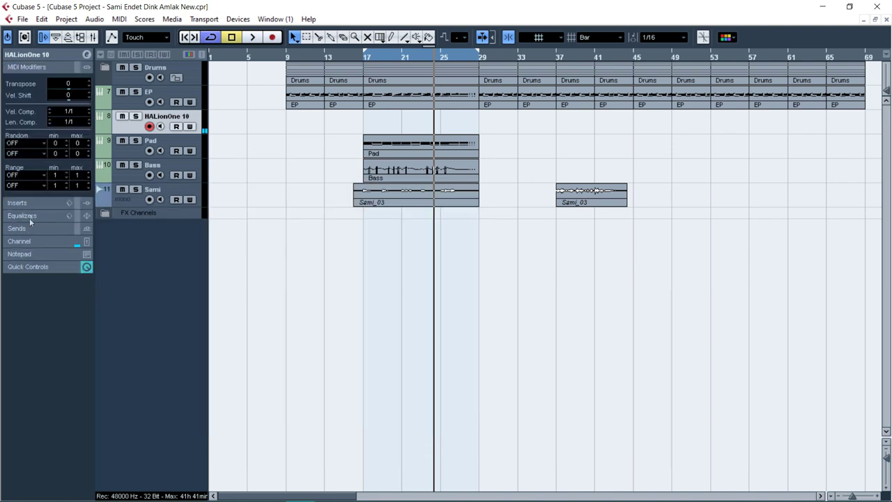
pyautogui.click(67, 66)
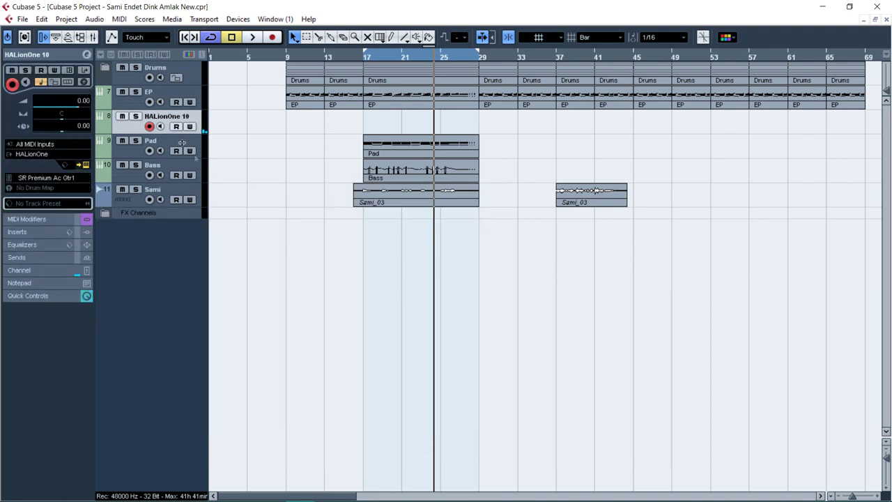
pyautogui.click(67, 199)
pyautogui.click(166, 120)
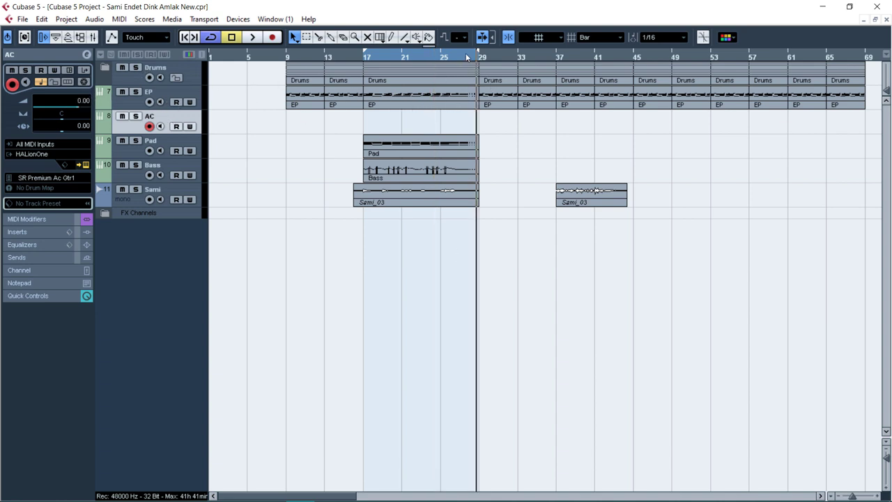
pyautogui.click(468, 55)
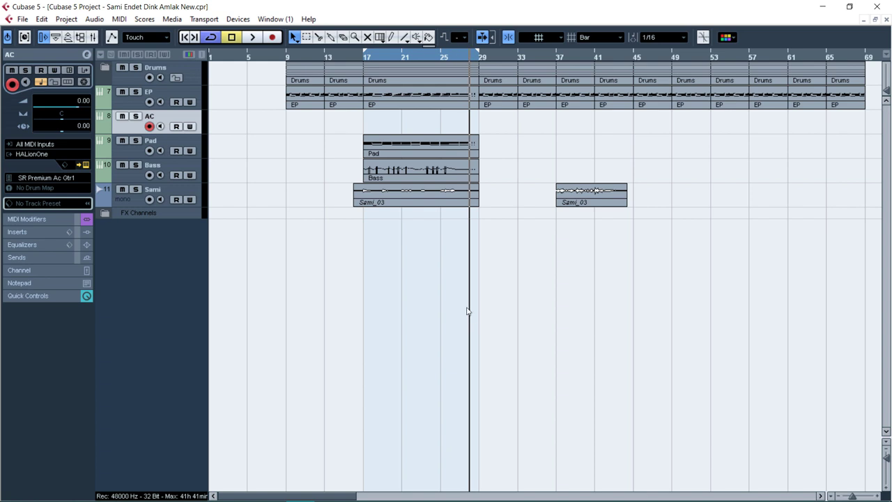
# Step: Record the acoustic guitar part on the AC track over bars 17 to 29 and open it in the Key Editor
pyautogui.press('KP_Multiply')
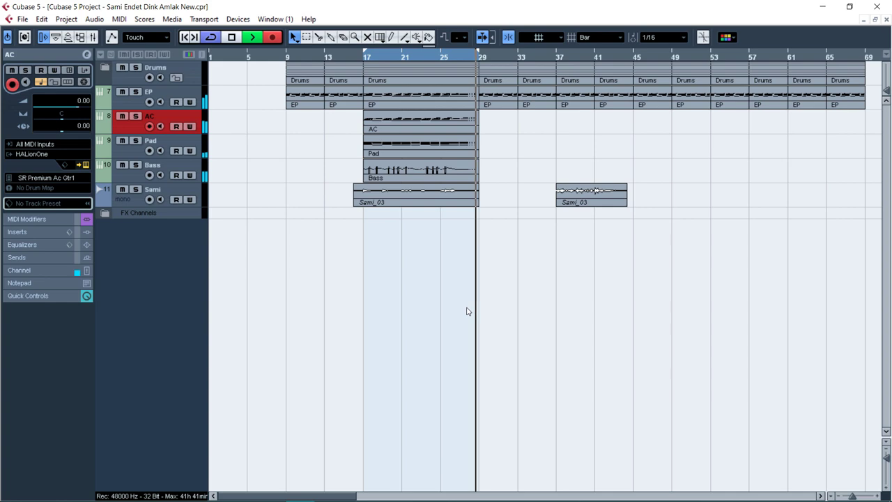
pyautogui.press('space')
pyautogui.doubleClick(367, 120)
pyautogui.press('h')
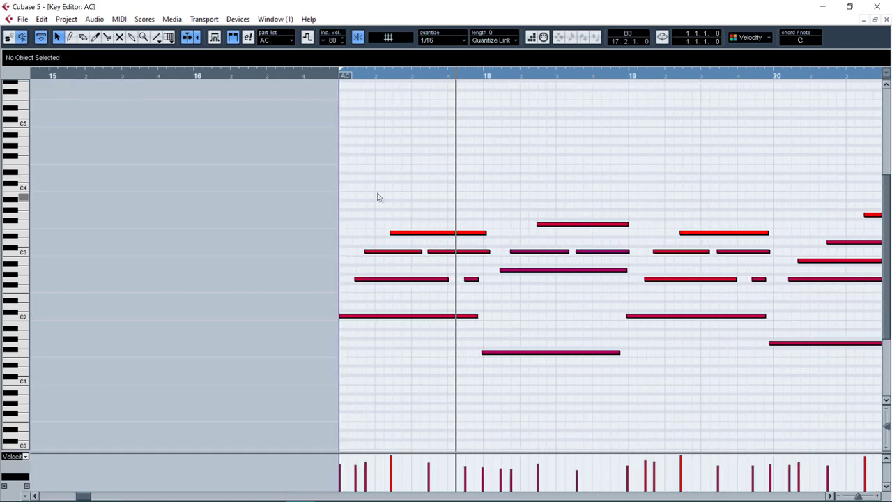
# Step: Quantize the AC part's notes in bars 17 to 21 to 1/16, one bar at a time
pyautogui.hotkey('ctrl', 'a')
pyautogui.moveTo(365, 280); pyautogui.dragTo(368, 284)
pyautogui.moveTo(342, 199); pyautogui.dragTo(422, 369)
pyautogui.moveTo(493, 166); pyautogui.dragTo(618, 424)
pyautogui.moveTo(641, 174); pyautogui.dragTo(768, 363)
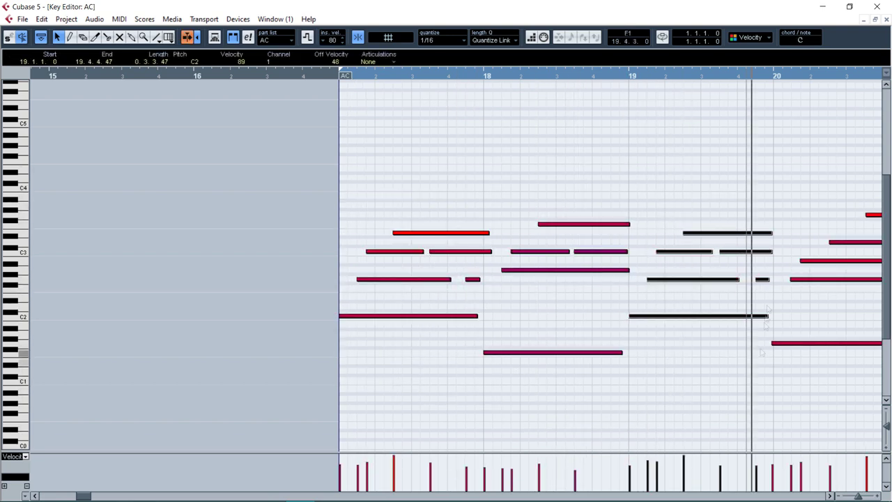
pyautogui.press('g')
pyautogui.moveTo(491, 175); pyautogui.dragTo(578, 367)
pyautogui.moveTo(625, 187); pyautogui.dragTo(697, 389)
# Step: Clean up the C3 notes at the end of bar 21 and delete the short D3 note above them
pyautogui.click(693, 252)
pyautogui.keyDown('alt'); pyautogui.click(694, 252); pyautogui.keyUp('alt')
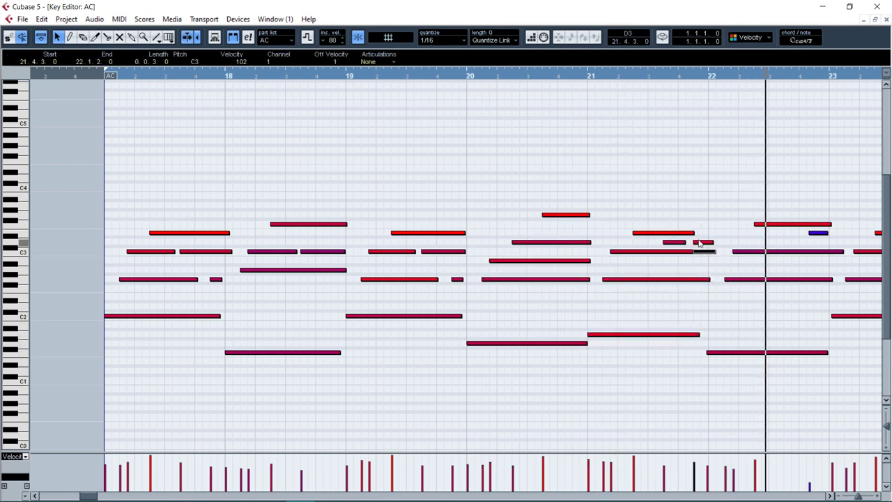
pyautogui.moveTo(693, 251); pyautogui.dragTo(690, 254)
# Step: Quantize the notes in bar 22 and raise that bar's long G2 note by two semitones
pyautogui.moveTo(736, 190); pyautogui.dragTo(831, 404)
pyautogui.press('q')
pyautogui.click(752, 279)
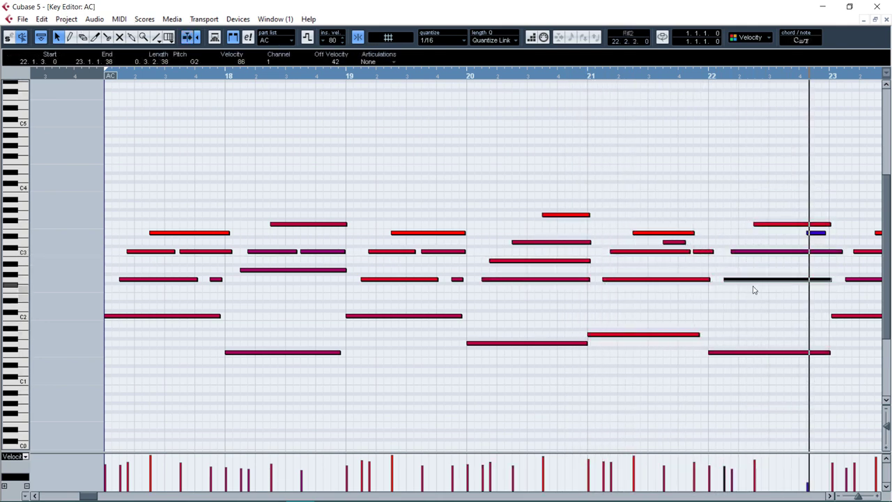
pyautogui.press('Up')
pyautogui.press('Up')
# Step: Extend the start of the soft E3 note in bar 22 earlier and replay the passage to check it
pyautogui.press('g')
pyautogui.moveTo(432, 234); pyautogui.dragTo(429, 235)
pyautogui.click(362, 75)
pyautogui.press('h')
pyautogui.press('h')
pyautogui.moveTo(511, 234); pyautogui.dragTo(492, 234)
pyautogui.click(357, 75)
pyautogui.press('g')
pyautogui.click(457, 75)
# Step: Quantize the guitar notes in bars 23 and 24 and play from bar 24
pyautogui.moveTo(677, 199); pyautogui.dragTo(776, 341)
pyautogui.press('q')
pyautogui.moveTo(749, 209); pyautogui.dragTo(734, 184)
pyautogui.press('g')
pyautogui.press('space')
pyautogui.moveTo(379, 188); pyautogui.dragTo(529, 365)
pyautogui.press('q')
pyautogui.click(377, 75)
pyautogui.press('space')
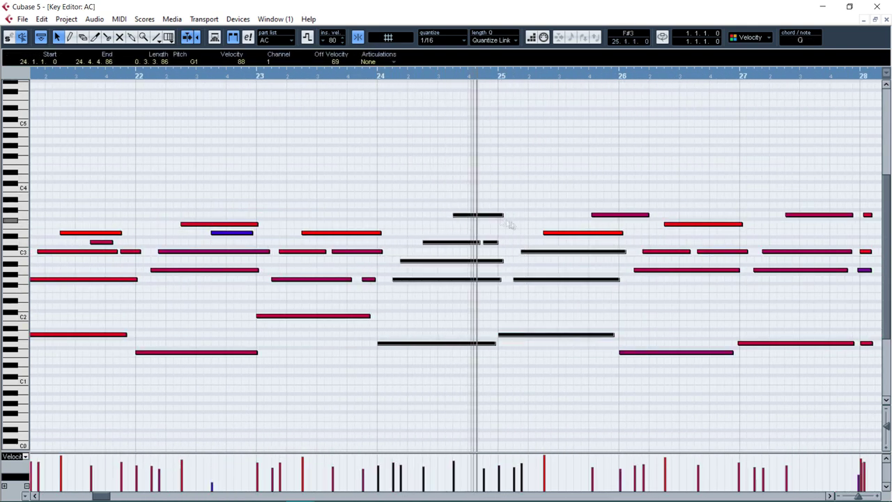
# Step: Quantize the notes in bar 25, move its G3 note to start at 25.3.3.0, and replay the bar
pyautogui.moveTo(497, 199); pyautogui.dragTo(629, 369)
pyautogui.press('q')
pyautogui.click(498, 75)
pyautogui.moveTo(590, 215); pyautogui.dragTo(574, 215)
pyautogui.click(491, 75)
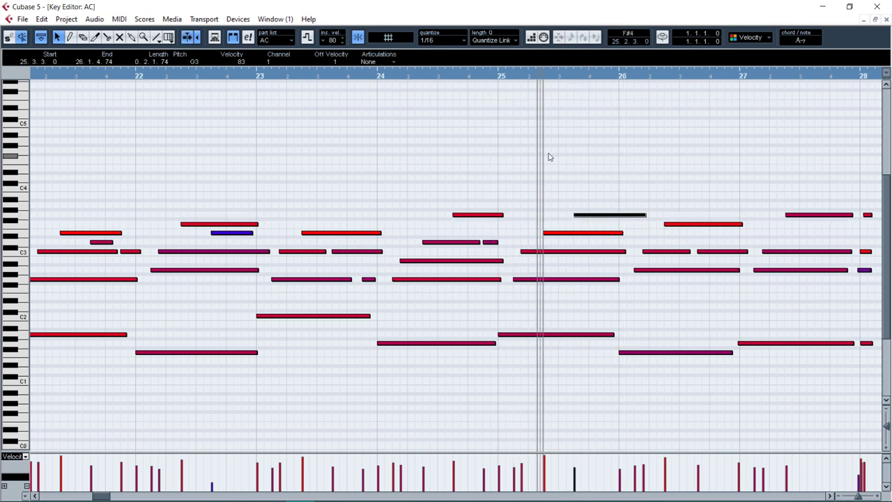
# Step: Quantize the remaining guitar notes in bars 26 to 28 and close the Key Editor
pyautogui.moveTo(663, 197); pyautogui.dragTo(729, 383)
pyautogui.press('q')
pyautogui.moveTo(755, 183); pyautogui.dragTo(860, 409)
pyautogui.press('q')
pyautogui.press('g')
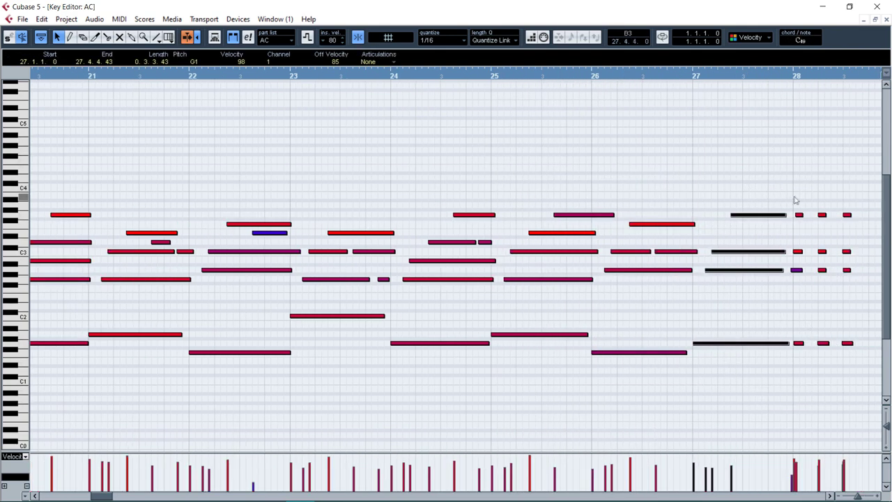
pyautogui.moveTo(810, 197); pyautogui.dragTo(879, 383)
pyautogui.press('q')
pyautogui.press('g')
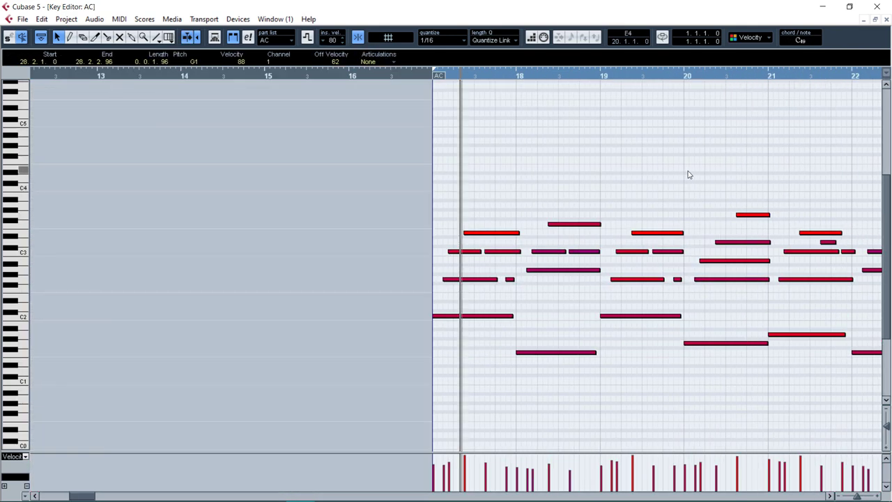
pyautogui.click(695, 142)
pyautogui.press('Escape')
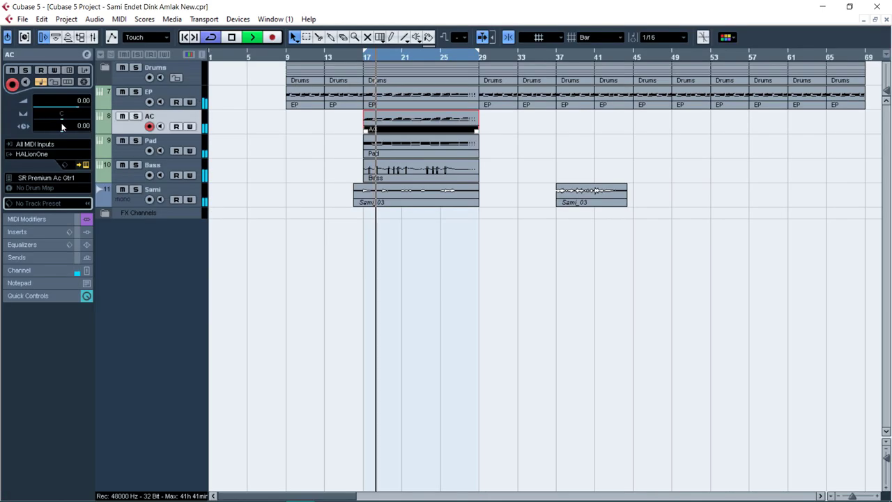
# Step: Pan the AC track to L50 and resume playback
pyautogui.press('space')
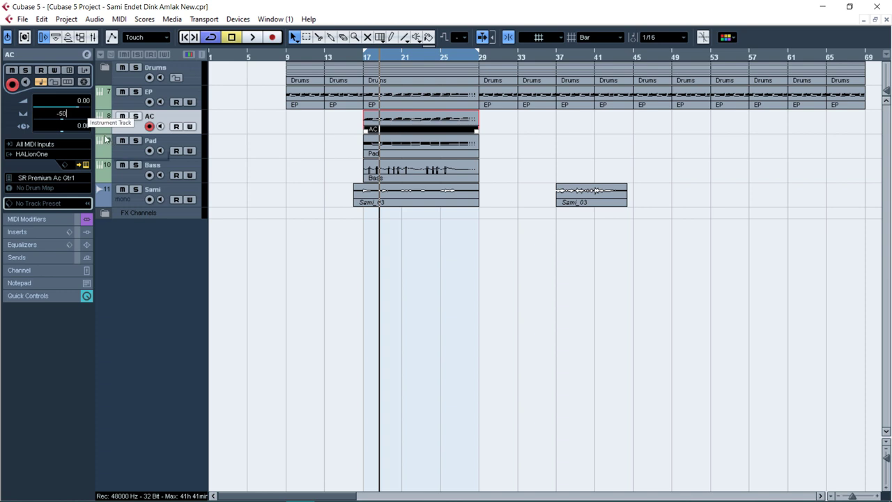
pyautogui.press('space')
pyautogui.click(278, 141)
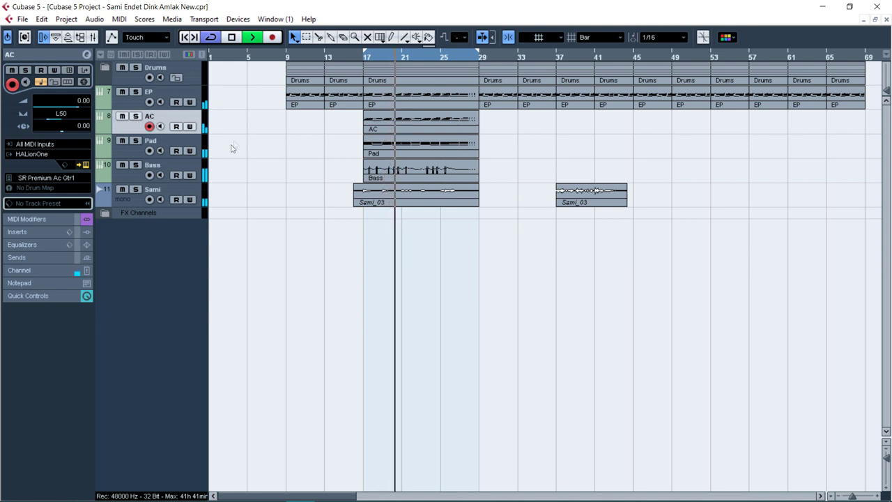
# Step: Solo the AC track, apply the Acoustic Guitar Picked equalizer preset to it, and release the solo
pyautogui.press('s')
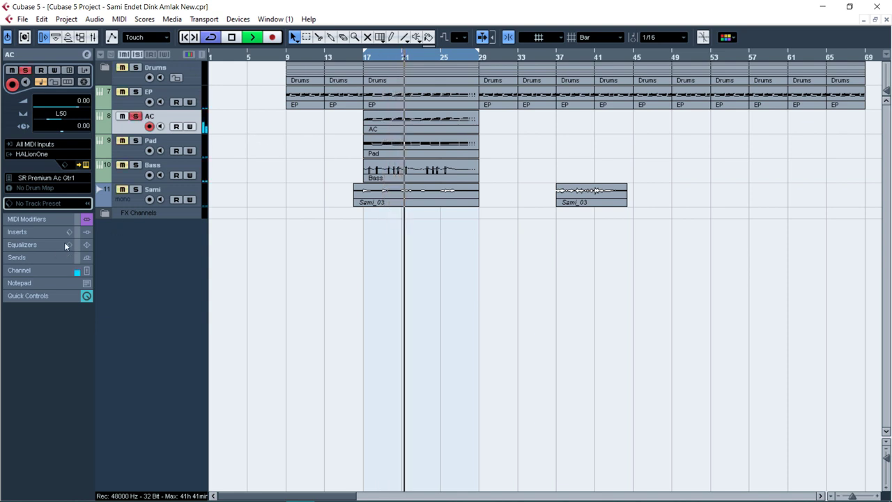
pyautogui.click(69, 243)
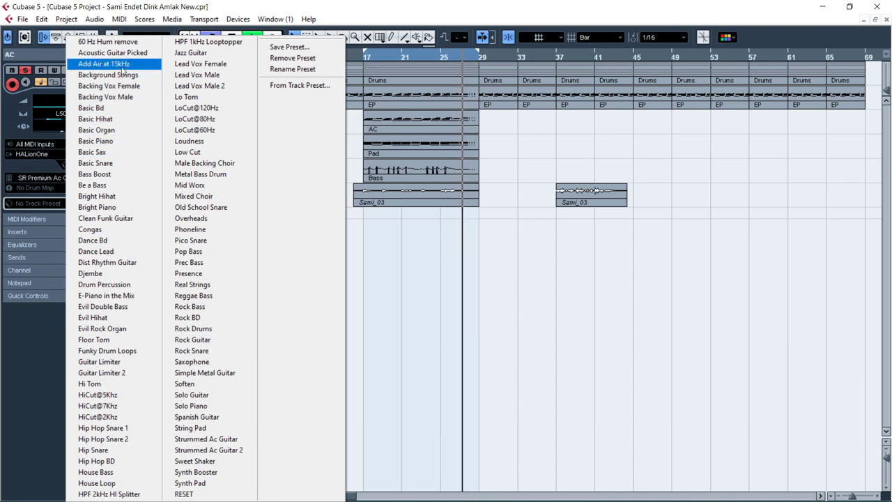
pyautogui.click(121, 54)
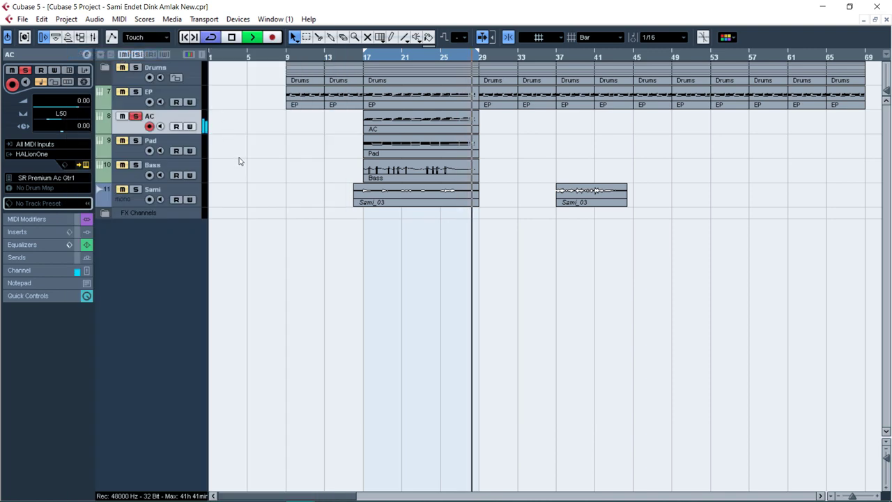
pyautogui.press('s')
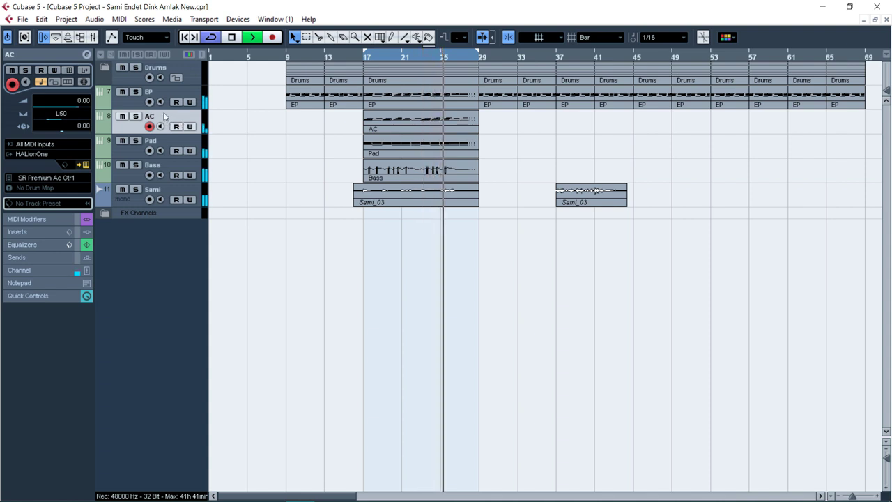
# Step: Compare the EP and Pad track settings and solo AC, EP and Pad to hear their balance
pyautogui.click(108, 106)
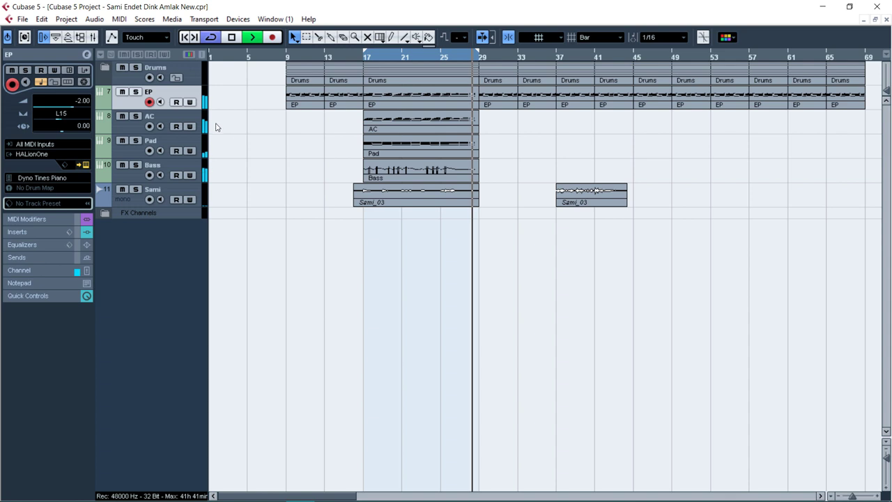
pyautogui.click(177, 148)
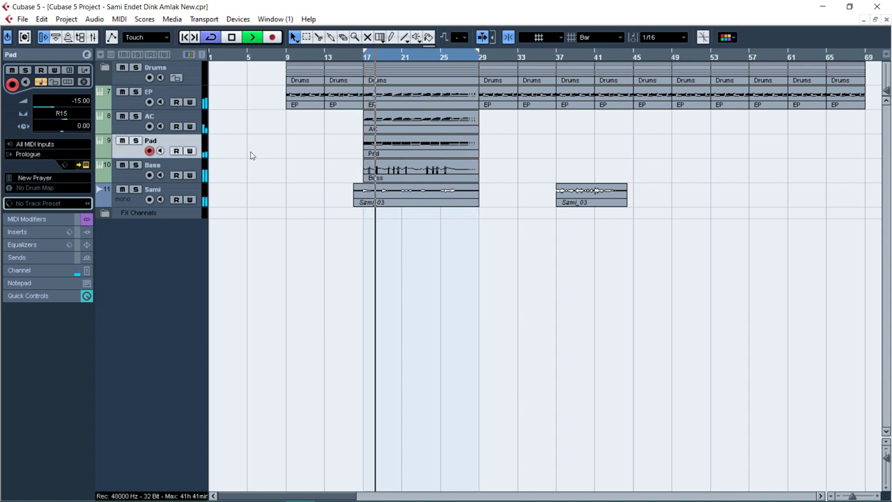
pyautogui.click(178, 106)
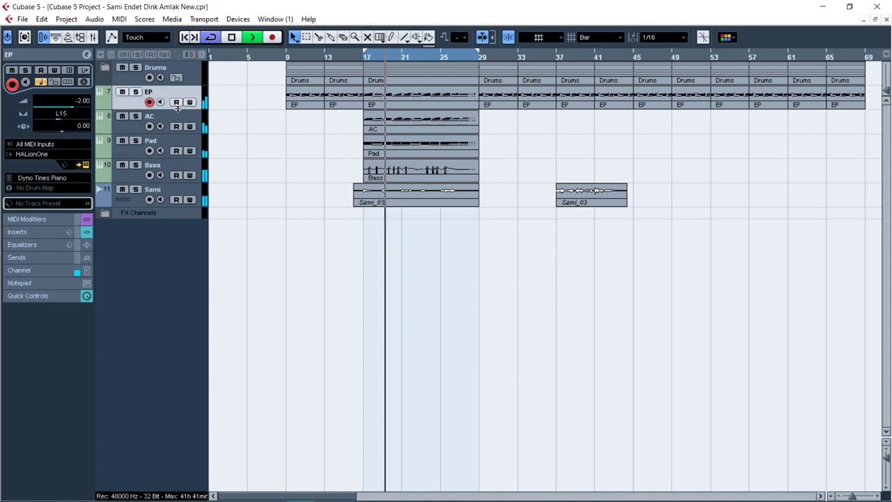
pyautogui.click(136, 116)
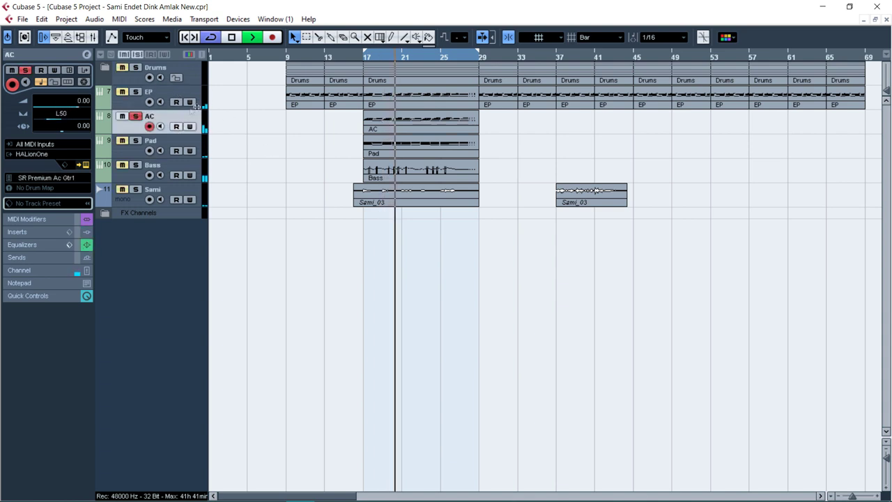
pyautogui.click(135, 91)
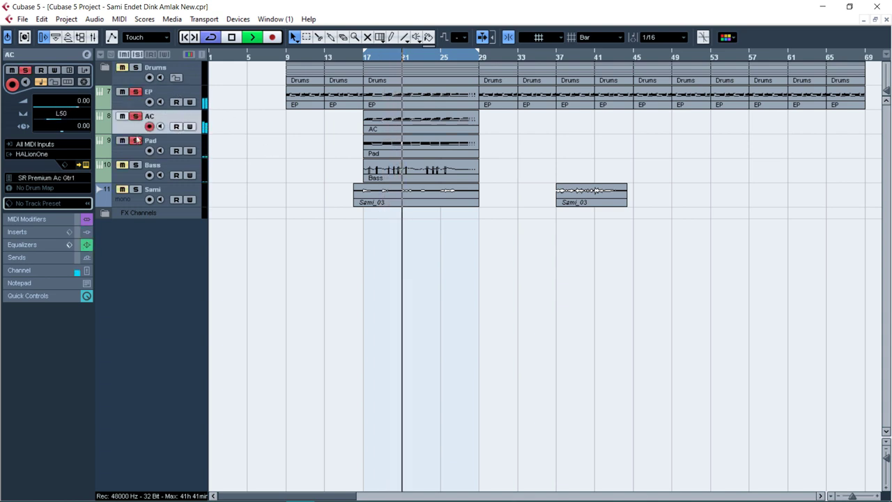
# Step: Set the EP track's volume to -4, check the AC and Pad levels, and release the solos
pyautogui.click(153, 98)
pyautogui.doubleClick(80, 101)
pyautogui.write('-4')
pyautogui.press('Return')
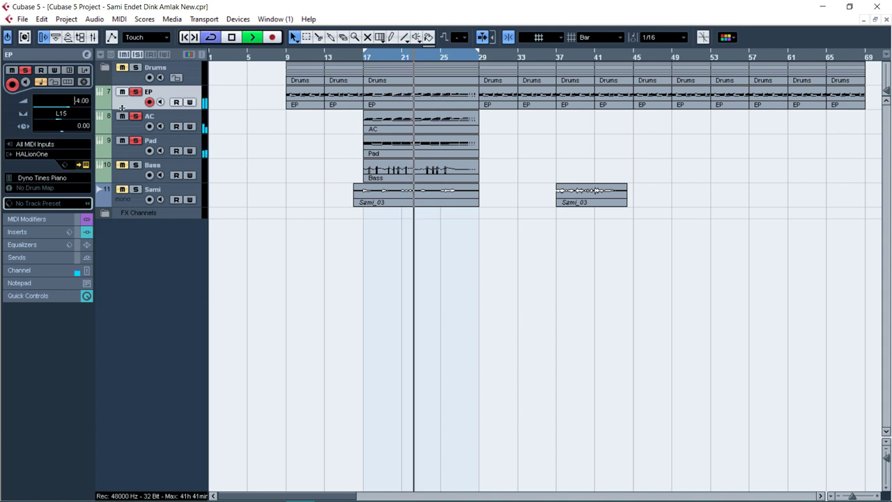
pyautogui.click(151, 118)
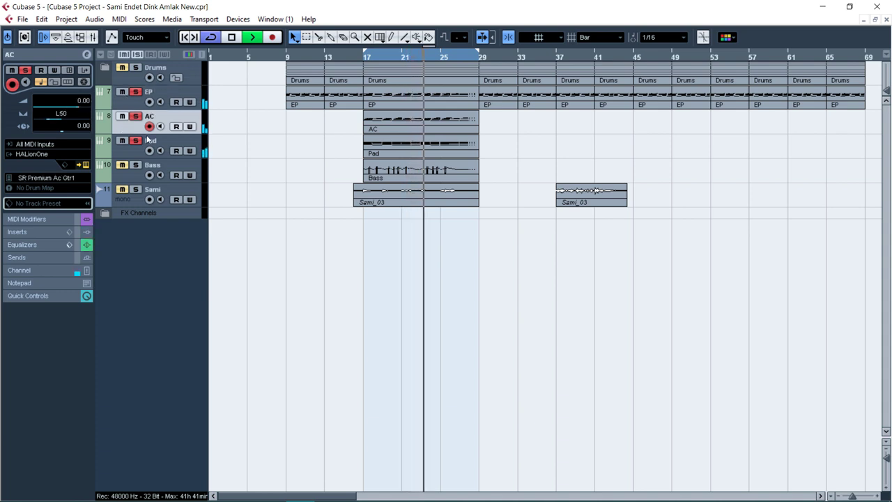
pyautogui.click(151, 141)
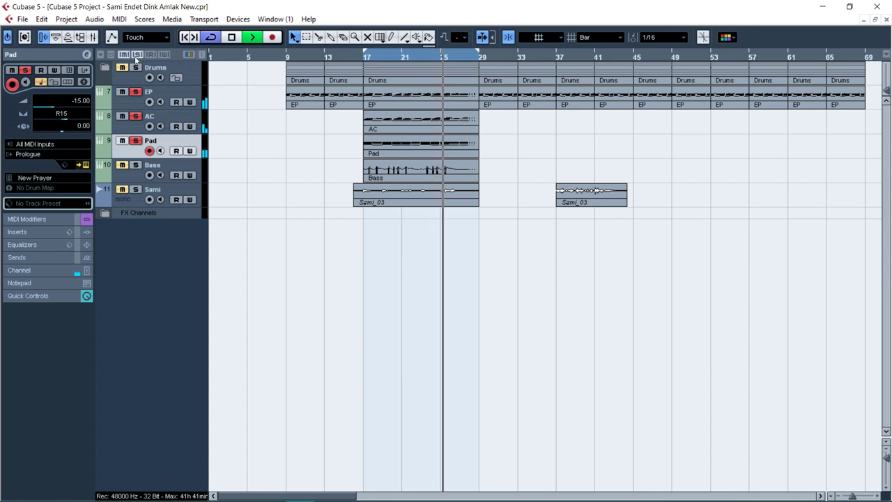
pyautogui.click(136, 92)
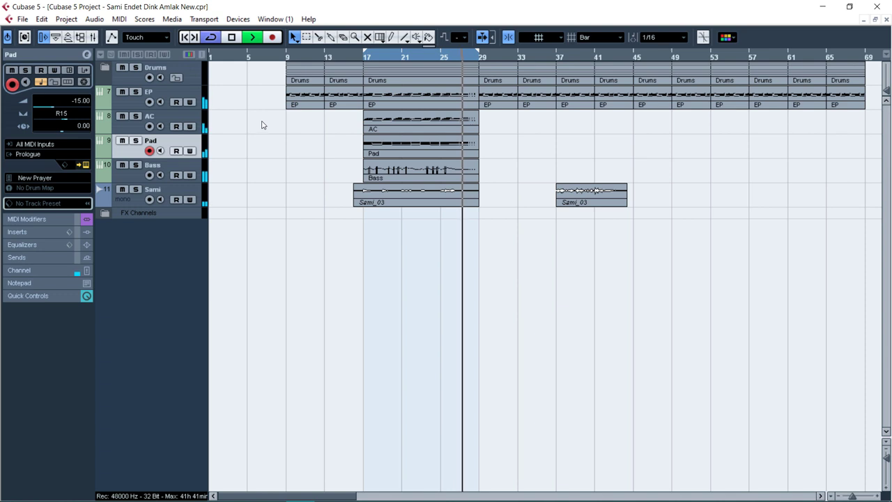
# Step: Try the EP track's volume at -3, settle on -2, and stop playback
pyautogui.click(207, 91)
pyautogui.doubleClick(85, 101)
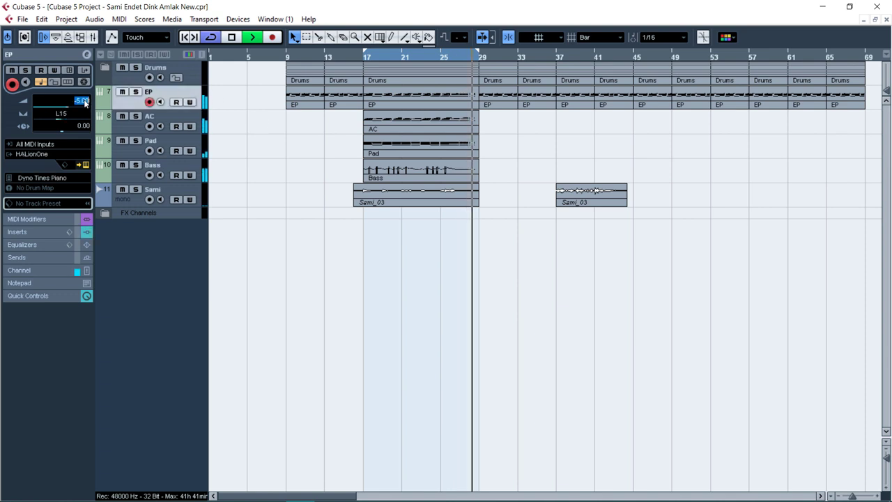
pyautogui.write('-3')
pyautogui.press('Return')
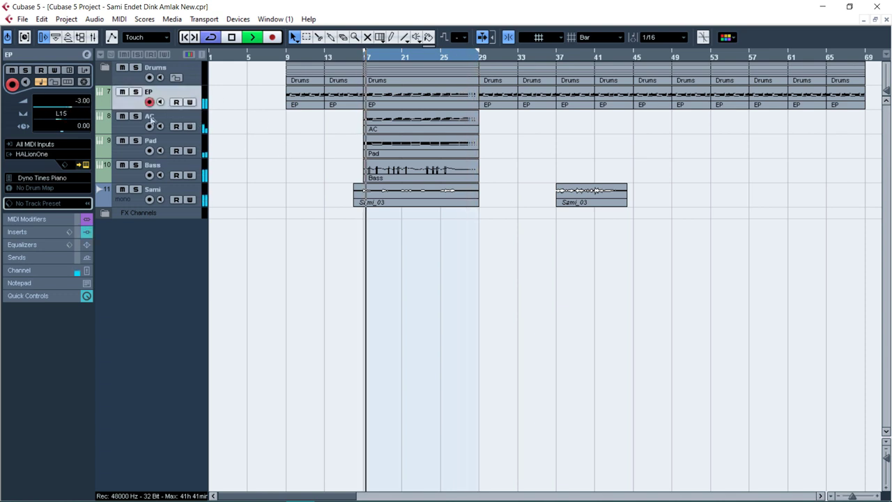
pyautogui.doubleClick(84, 102)
pyautogui.press('space')
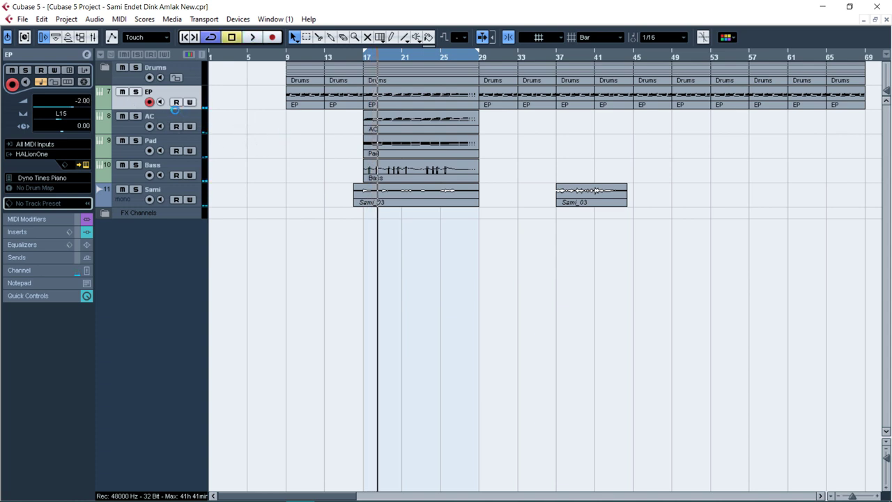
# Step: Add a folder track named Chord and move it above the EP track
pyautogui.rightClick(136, 100)
pyautogui.moveTo(203, 104)
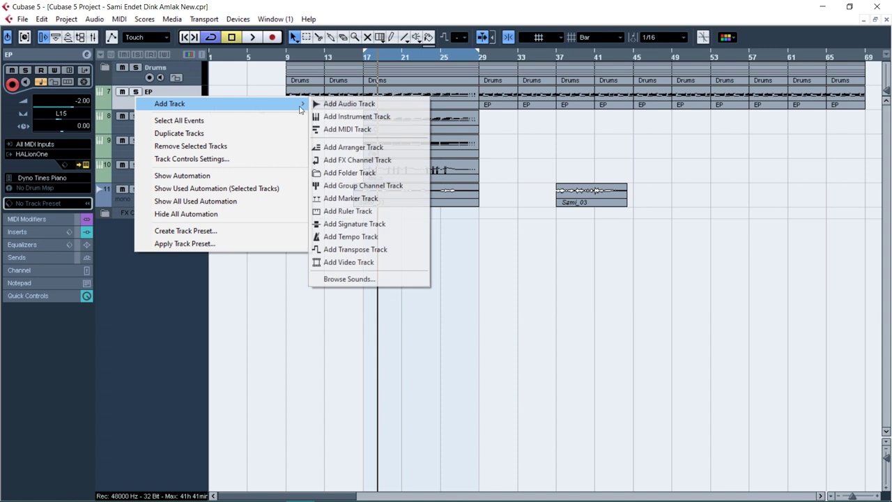
pyautogui.click(349, 173)
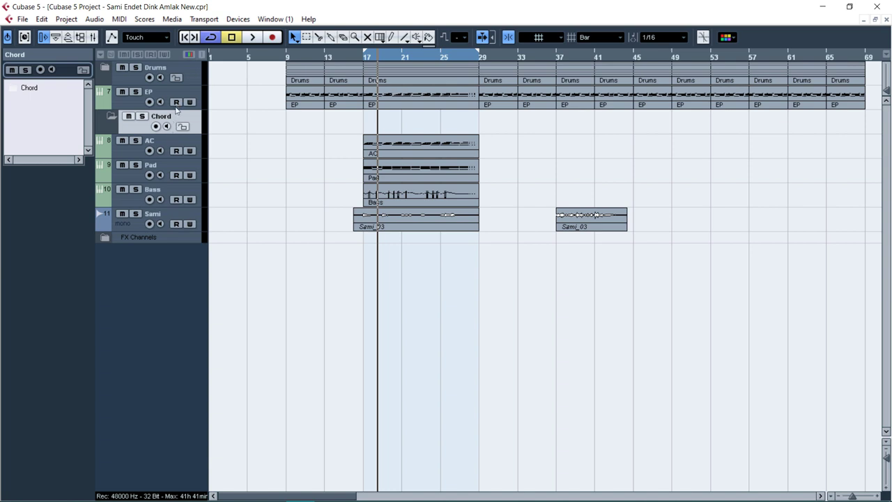
pyautogui.moveTo(176, 116); pyautogui.dragTo(166, 102)
# Step: Move the EP, AC and Pad tracks into the Chord folder, expand the folder, and stop playback
pyautogui.click(160, 120)
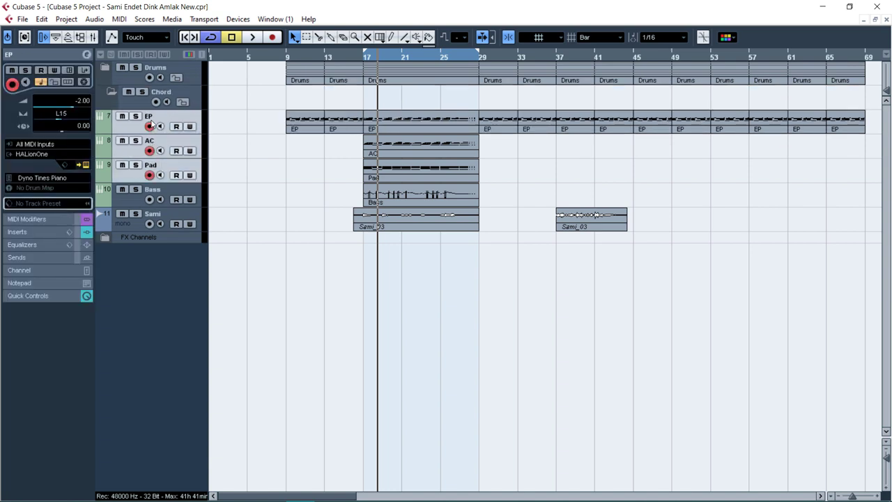
pyautogui.moveTo(149, 117); pyautogui.dragTo(111, 87)
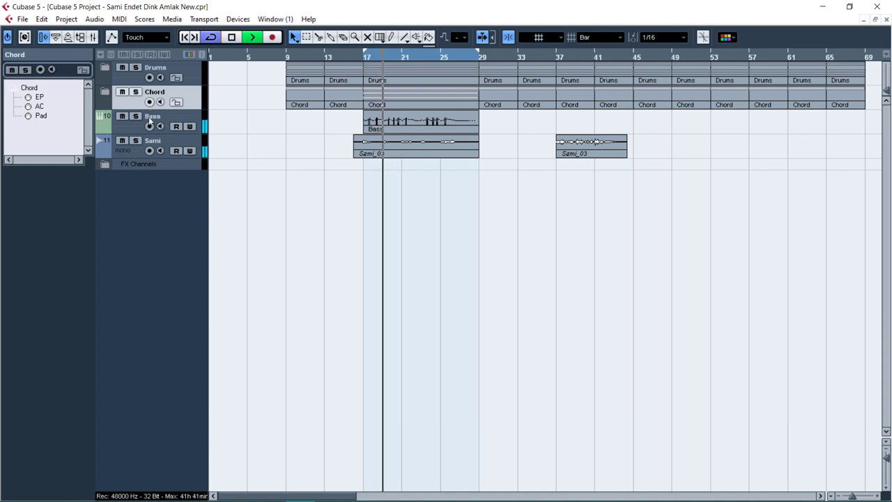
pyautogui.click(111, 97)
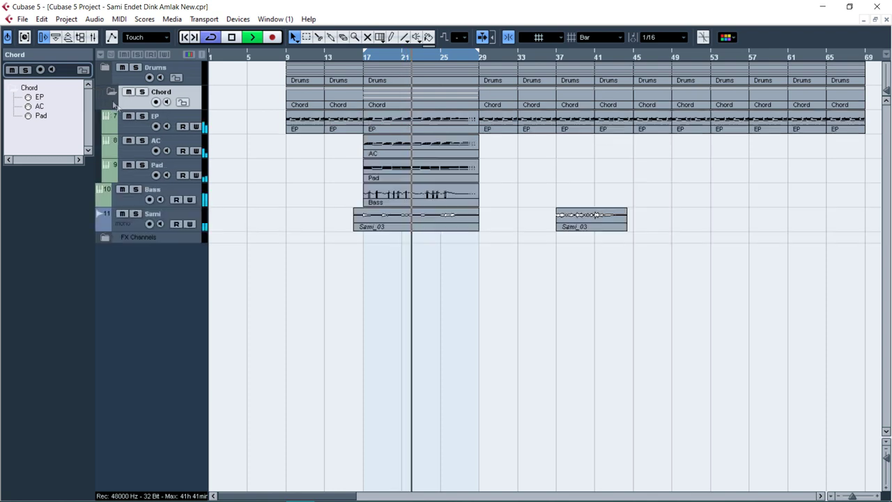
pyautogui.press('space')
# Step: Duplicate the AC track inside the Chord folder
pyautogui.rightClick(142, 142)
pyautogui.moveTo(142, 143)
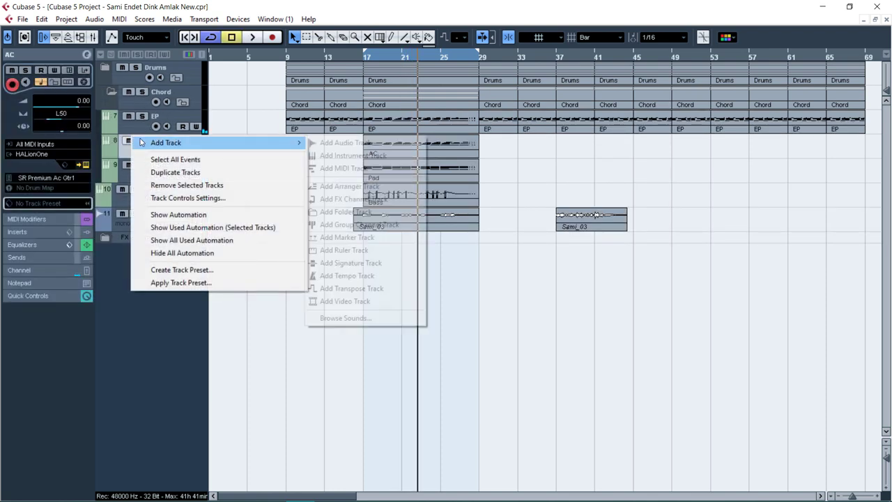
pyautogui.click(532, 166)
pyautogui.click(179, 165)
pyautogui.click(169, 145)
pyautogui.rightClick(168, 145)
pyautogui.click(202, 181)
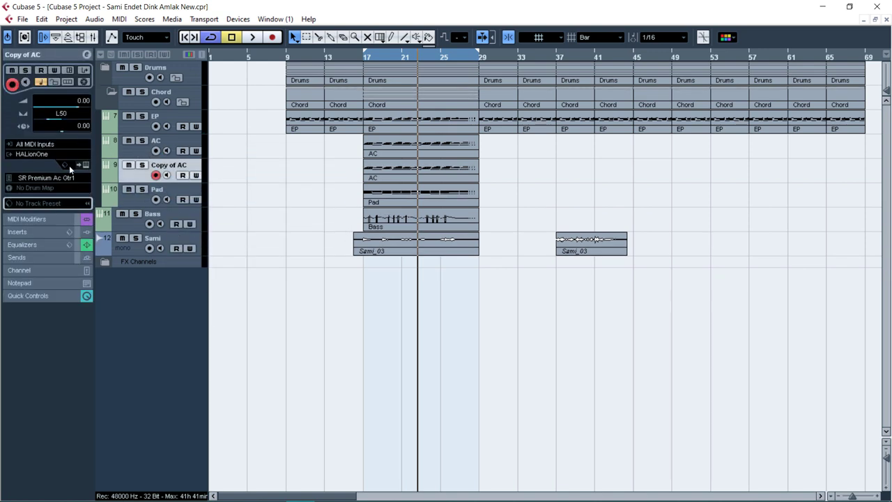
# Step: Load the SR Vintage Days Gtr sound on the copied AC track, pan it to R50, and stop playback
pyautogui.click(56, 178)
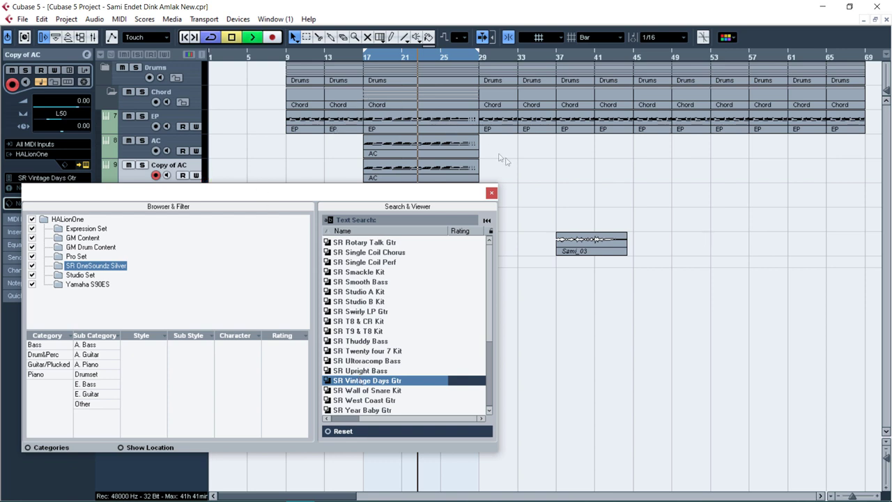
pyautogui.click(491, 192)
pyautogui.press('space')
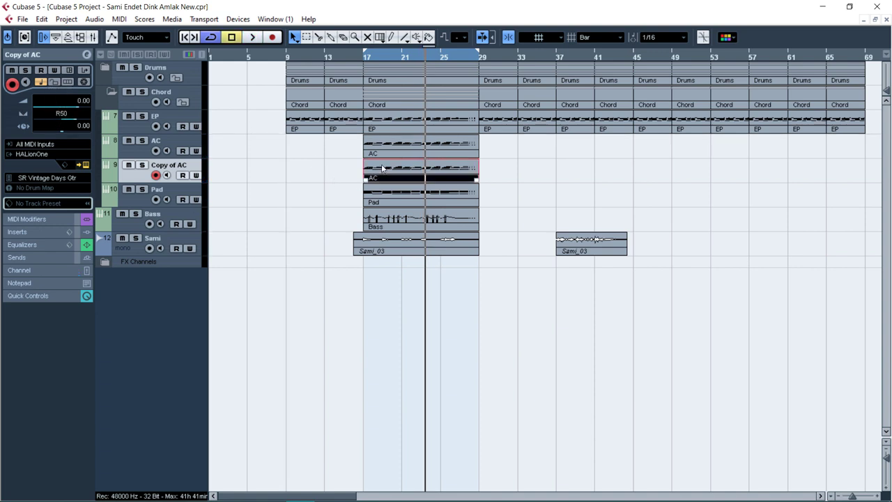
# Step: Replace the copied AC part with a new recording over bars 17 to 29, on the track renamed EC
pyautogui.press('Delete')
pyautogui.press('Return')
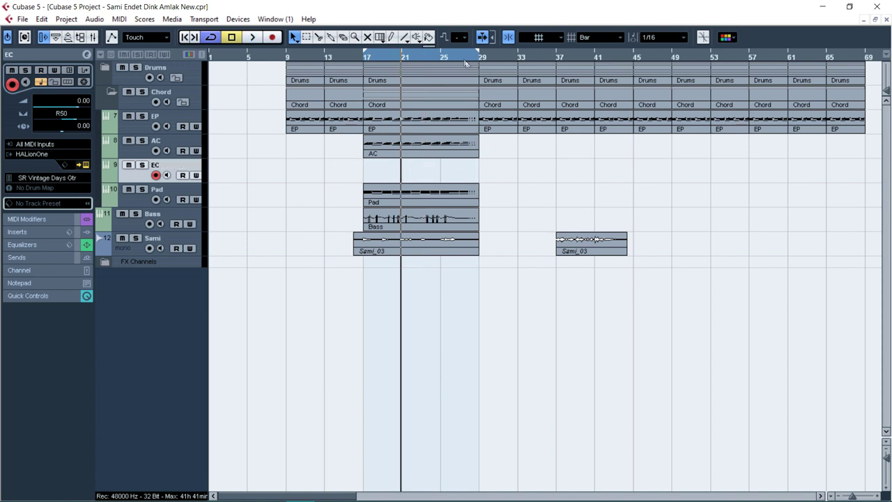
pyautogui.click(461, 61)
pyautogui.press('KP_Multiply')
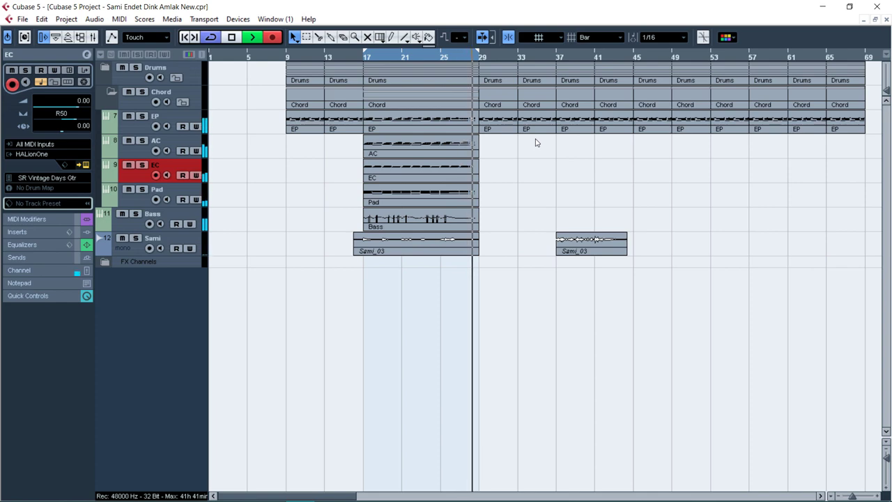
# Step: Open the recorded EC part and quantize its notes to 1/16
pyautogui.doubleClick(413, 174)
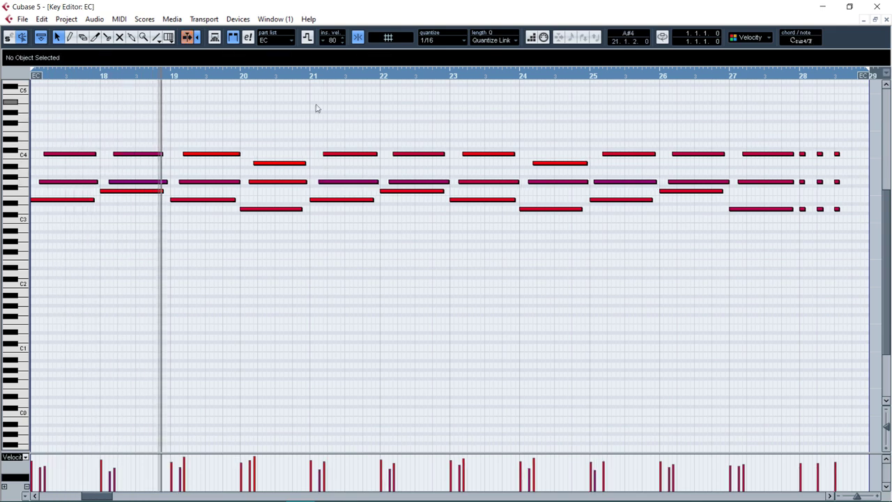
pyautogui.press('space')
pyautogui.press('g')
pyautogui.press('g')
pyautogui.press('g')
pyautogui.press('g')
pyautogui.press('h')
pyautogui.press('h')
pyautogui.press('h')
pyautogui.press('h')
pyautogui.press('h')
pyautogui.press('h')
pyautogui.press('h')
pyautogui.press('h')
pyautogui.press('h')
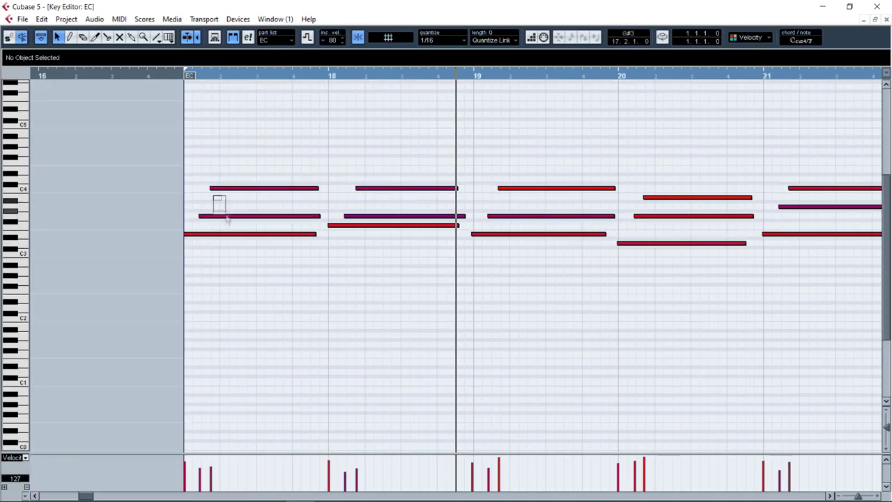
pyautogui.moveTo(226, 216); pyautogui.dragTo(228, 219)
pyautogui.press('q')
pyautogui.click(205, 143)
pyautogui.press('q')
pyautogui.press('space')
pyautogui.click(185, 73)
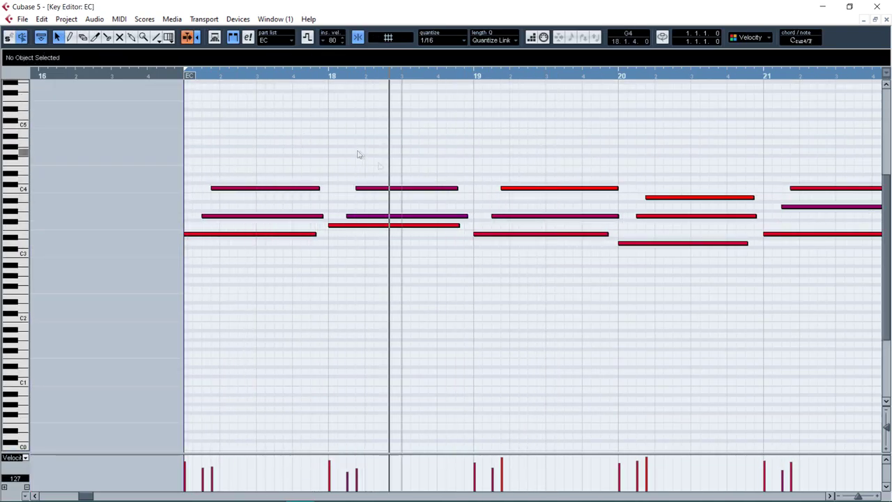
pyautogui.press('g')
pyautogui.press('g')
pyautogui.press('g')
pyautogui.moveTo(637, 207); pyautogui.dragTo(638, 216)
pyautogui.click(738, 168)
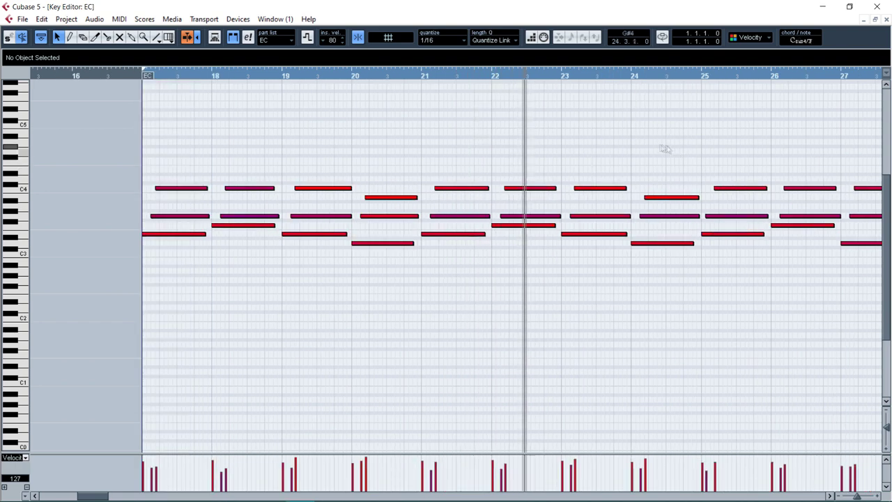
pyautogui.press('g')
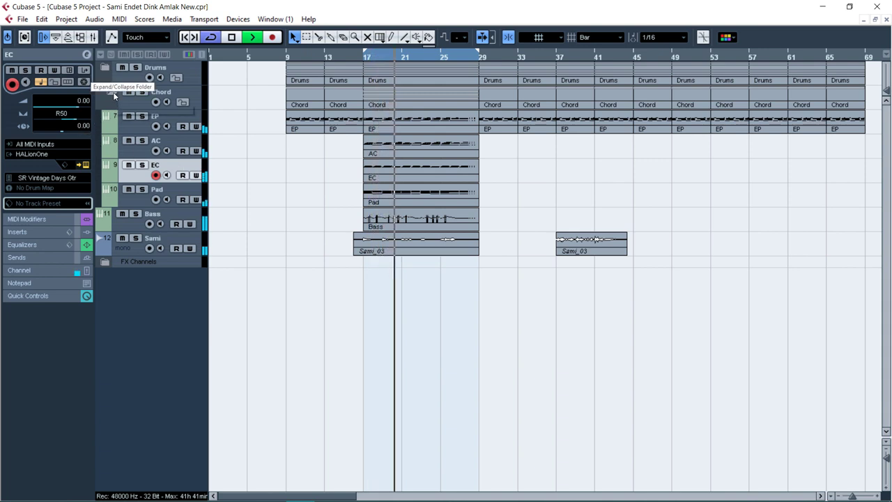
# Step: Set the EC track's volume to -2, collapse the Chord folder, and stop playback
pyautogui.click(83, 101)
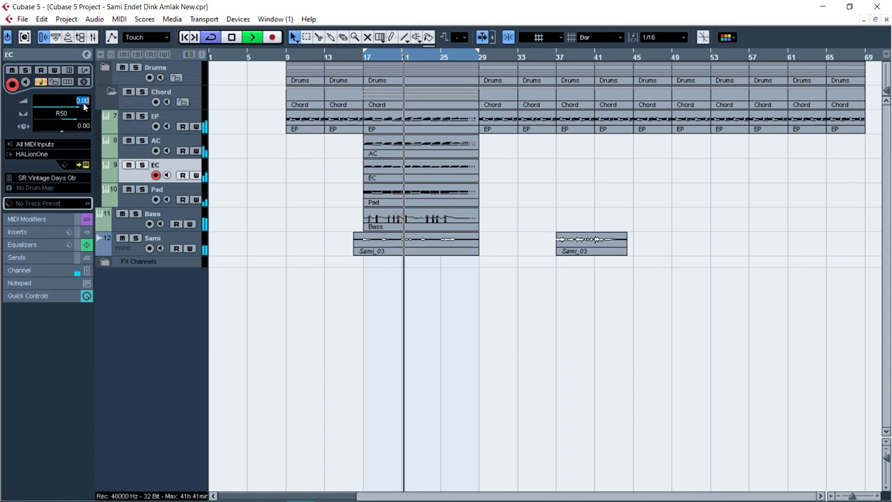
pyautogui.scroll(-1, 83, 106)
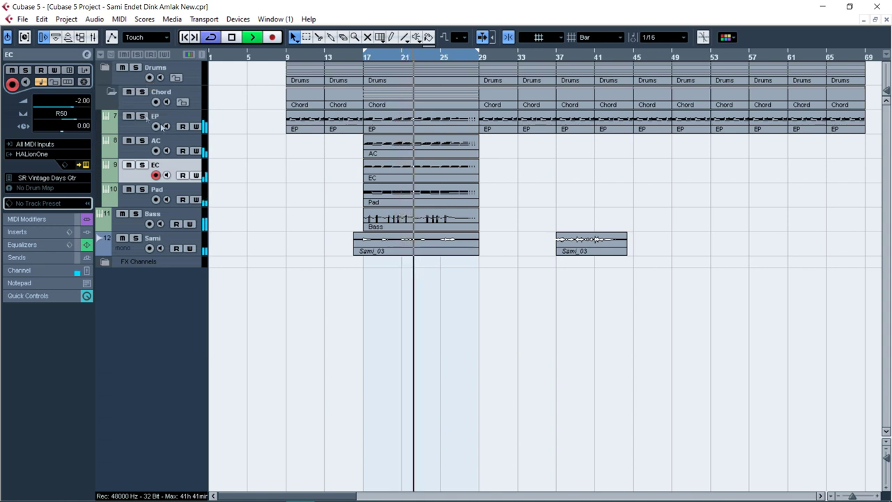
pyautogui.click(111, 91)
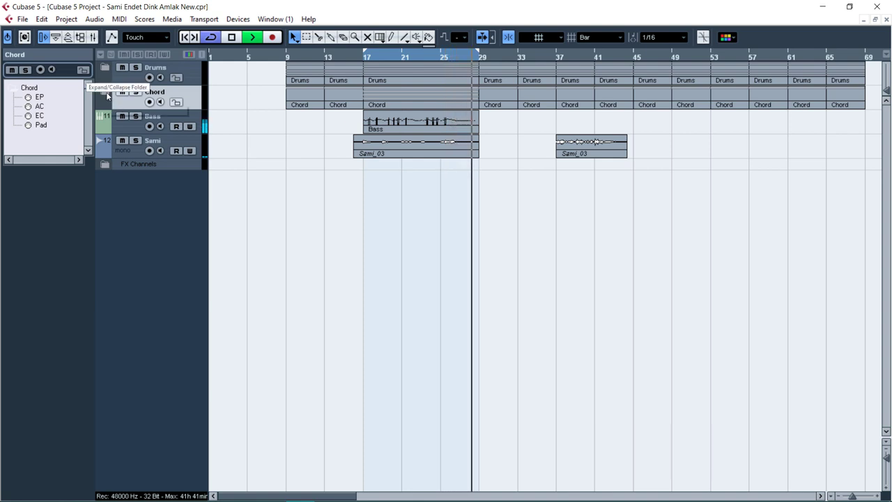
pyautogui.press('space')
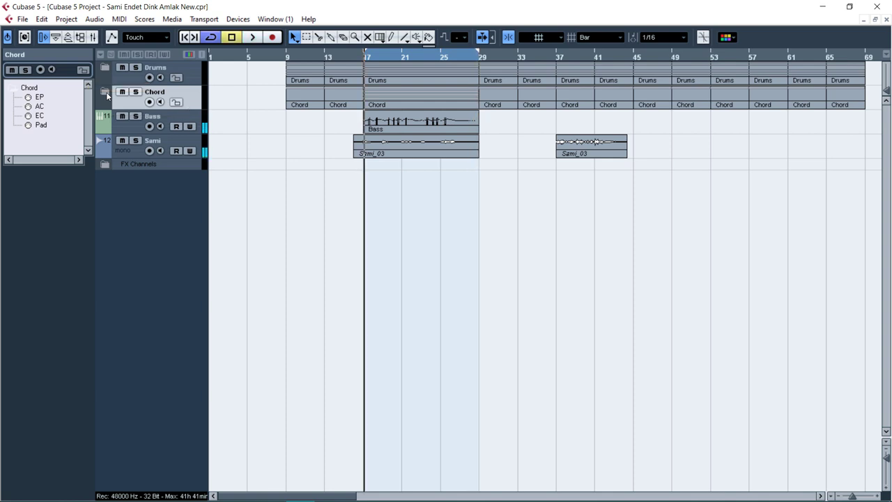
# Step: Add a HALionOne instrument track named Brass below the Chord folder
pyautogui.rightClick(108, 94)
pyautogui.moveTo(140, 99)
pyautogui.click(279, 110)
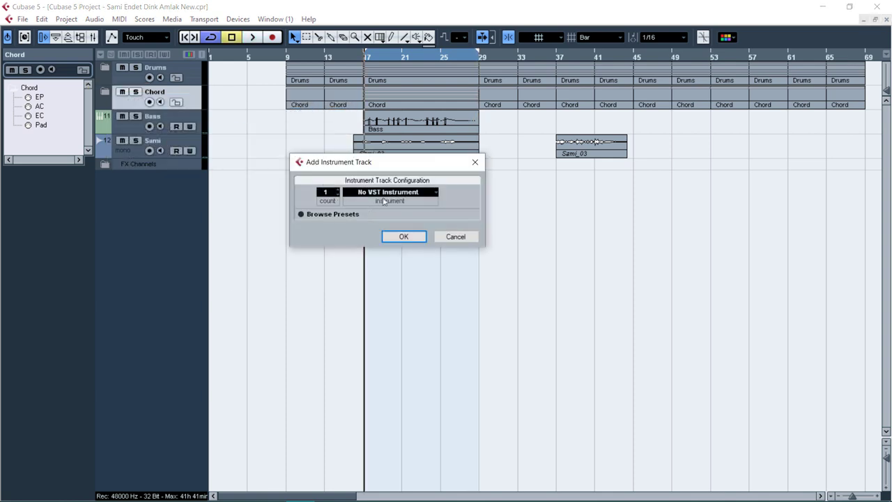
pyautogui.click(377, 198)
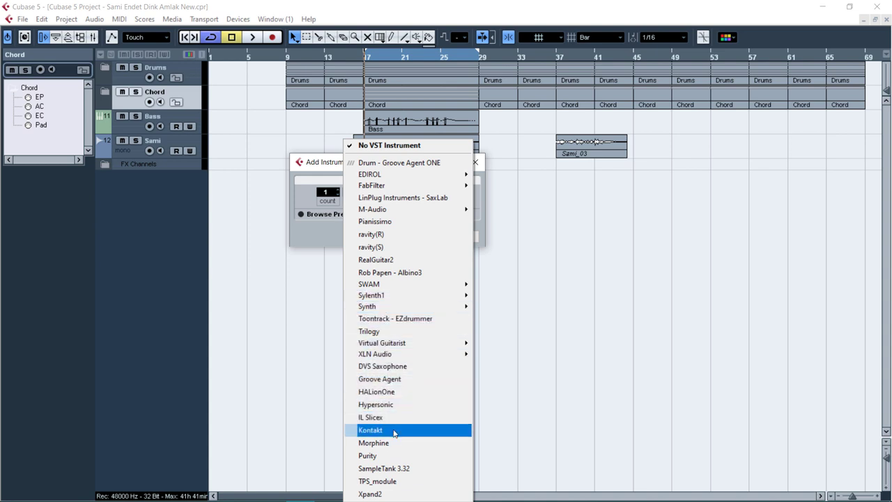
pyautogui.click(376, 391)
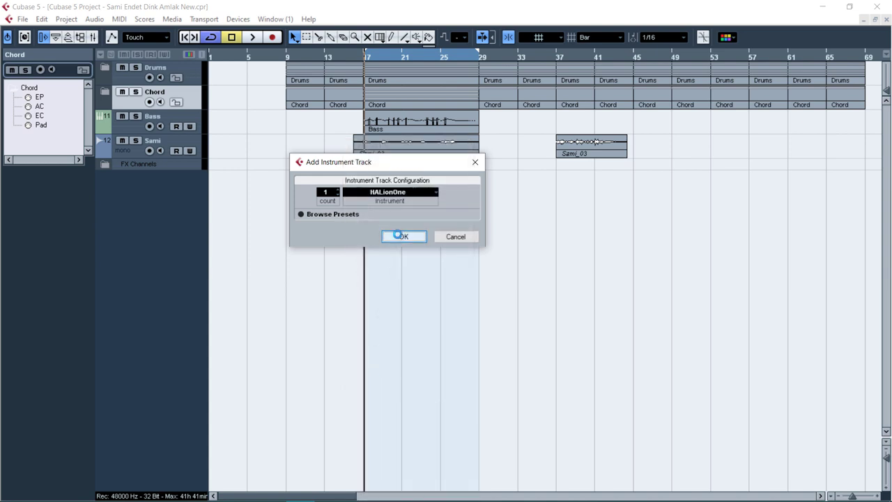
pyautogui.click(398, 236)
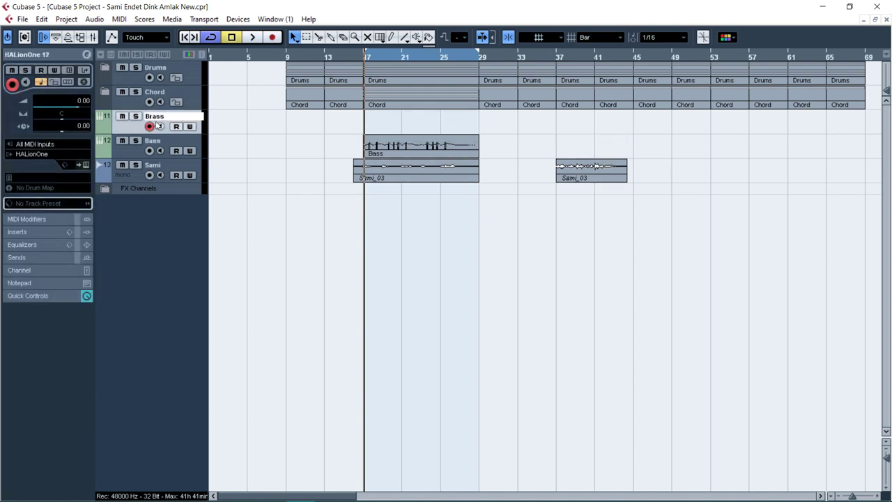
# Step: Search the HALionOne presets for brass and load Sforzando Brass on the Brass track
pyautogui.click(31, 203)
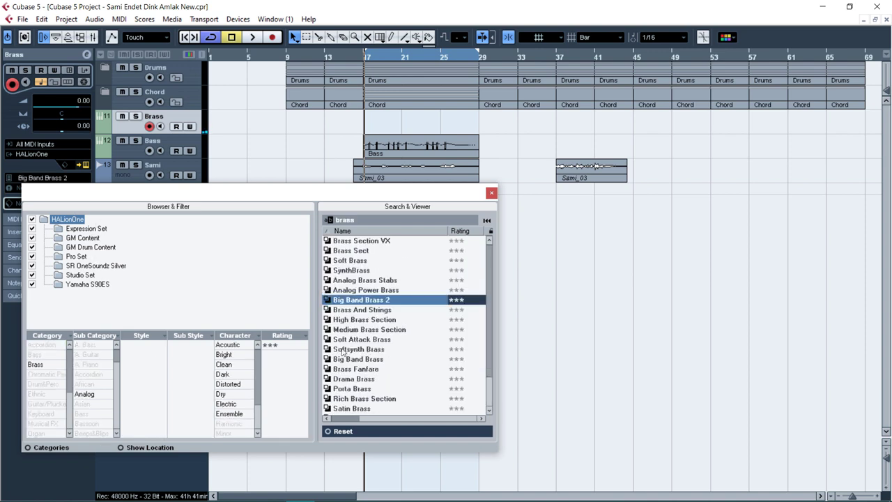
pyautogui.scroll(-2, 355, 409)
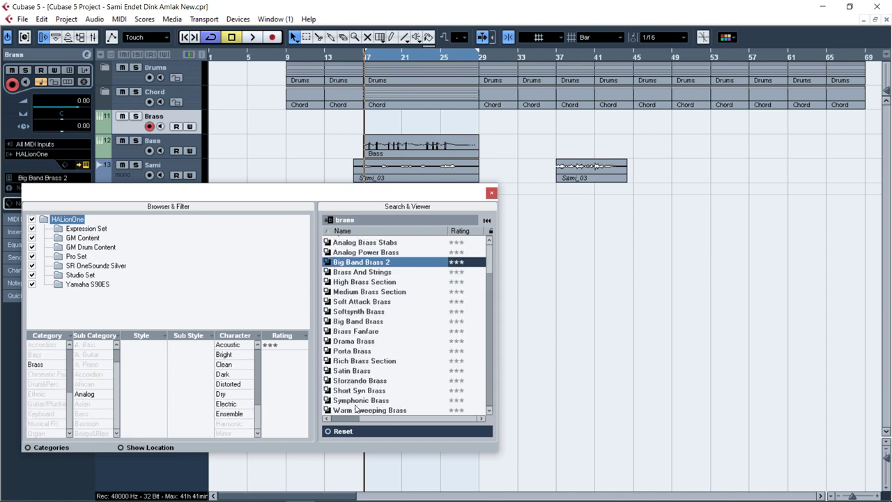
pyautogui.click(355, 380)
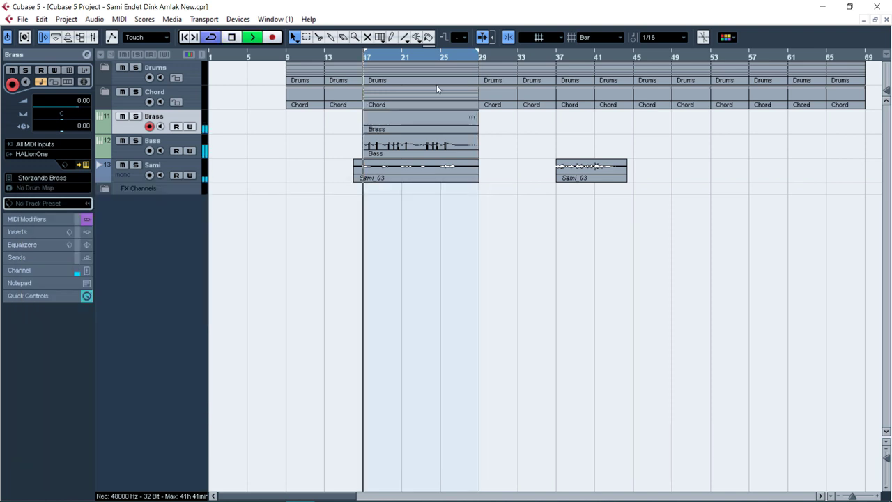
# Step: Record a brass take over bars 17 to 29 and glue the overlapping Brass parts into one
pyautogui.press('KP_Multiply')
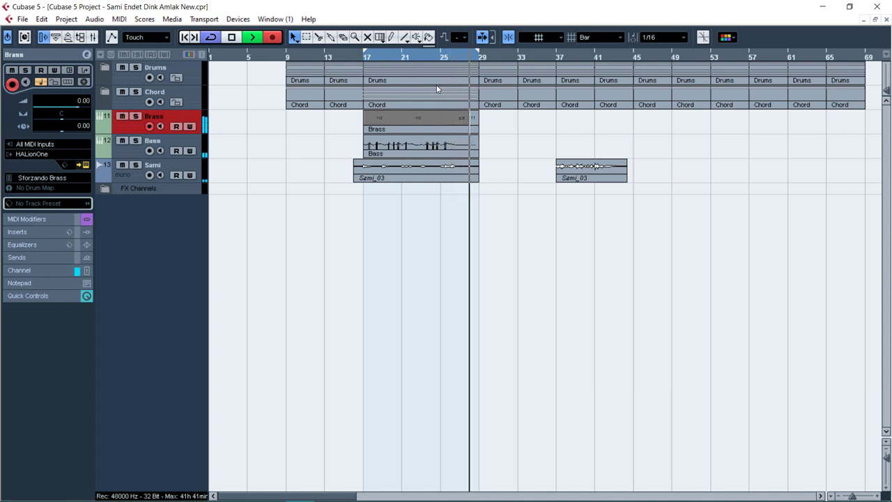
pyautogui.press('space')
pyautogui.rightClick(376, 130)
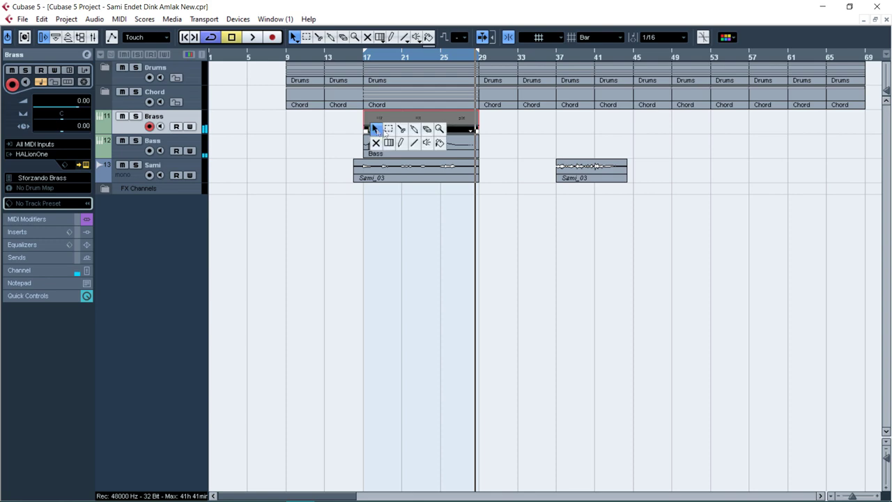
pyautogui.click(413, 131)
pyautogui.click(414, 129)
pyautogui.rightClick(413, 127)
pyautogui.click(414, 126)
# Step: Open the glued Brass part and copy the short lower-octave note late in the bar 27 phrase to just after itself, quantized to 1/16
pyautogui.doubleClick(414, 128)
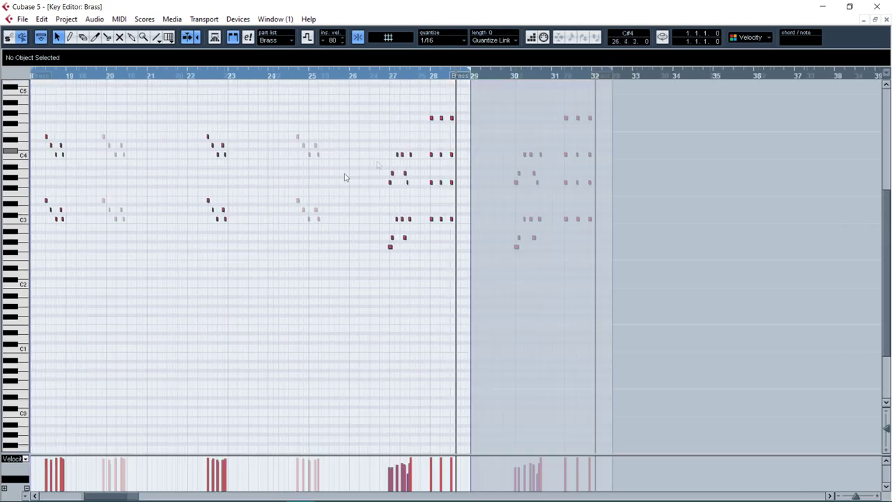
pyautogui.press('h')
pyautogui.moveTo(148, 335); pyautogui.dragTo(31, 280)
pyautogui.moveTo(308, 120); pyautogui.dragTo(431, 292)
pyautogui.click(372, 220)
pyautogui.click(342, 76)
pyautogui.press('space')
pyautogui.press('g')
pyautogui.click(768, 76)
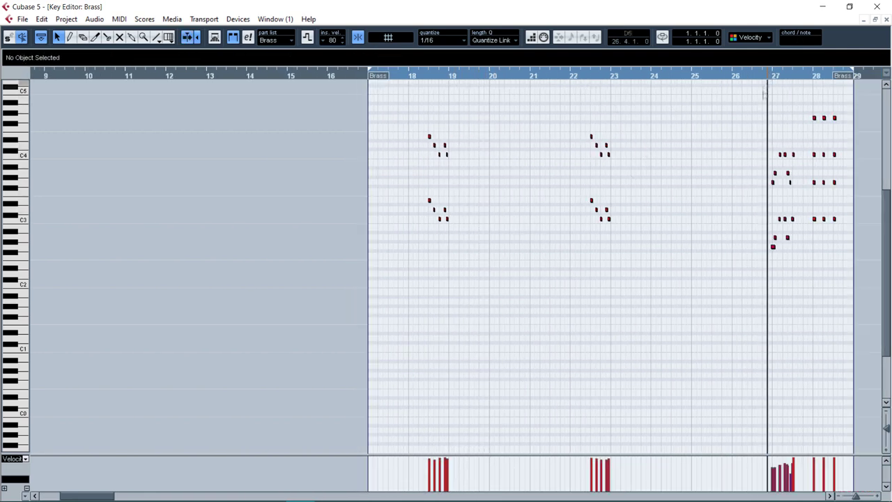
pyautogui.press('h')
pyautogui.press('h')
pyautogui.press('h')
pyautogui.press('h')
pyautogui.press('space')
pyautogui.click(446, 239)
pyautogui.keyDown('alt'); pyautogui.click(446, 238); pyautogui.keyUp('alt')
pyautogui.moveTo(449, 237); pyautogui.dragTo(459, 239)
pyautogui.press('q')
# Step: Quantize the bar 27 brass phrase to 1/16 and lower the copied note to G2
pyautogui.click(465, 230)
pyautogui.moveTo(496, 260)
pyautogui.mouseDown()
pyautogui.moveTo(465, 141)
pyautogui.moveTo(361, 141)
pyautogui.moveTo(398, 255)
pyautogui.moveTo(389, 247)
pyautogui.mouseUp()
pyautogui.press('q')
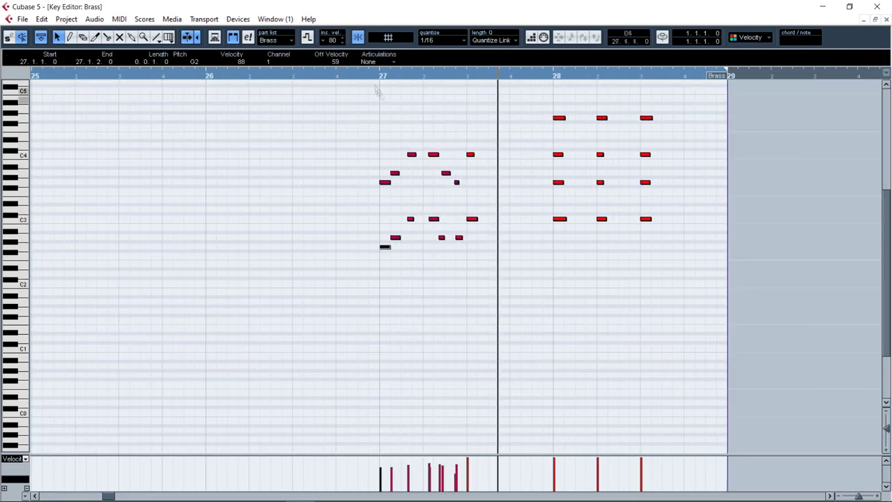
pyautogui.click(368, 75)
pyautogui.moveTo(371, 101); pyautogui.dragTo(500, 299)
pyautogui.press('q')
pyautogui.press('space')
pyautogui.click(432, 233)
pyautogui.moveTo(436, 237); pyautogui.dragTo(459, 247)
pyautogui.click(382, 76)
pyautogui.press('space')
pyautogui.click(458, 164)
# Step: Lower the velocities of the brass phrase in bar 18
pyautogui.press('g')
pyautogui.press('g')
pyautogui.press('g')
pyautogui.press('g')
pyautogui.press('g')
pyautogui.press('g')
pyautogui.press('g')
pyautogui.press('g')
pyautogui.press('g')
pyautogui.click(9, 37)
pyautogui.click(61, 76)
pyautogui.press('h')
pyautogui.press('h')
pyautogui.press('h')
pyautogui.press('h')
pyautogui.press('h')
pyautogui.press('h')
pyautogui.press('h')
pyautogui.press('h')
pyautogui.moveTo(458, 110); pyautogui.dragTo(678, 287)
pyautogui.press('space')
pyautogui.press('g')
pyautogui.press('g')
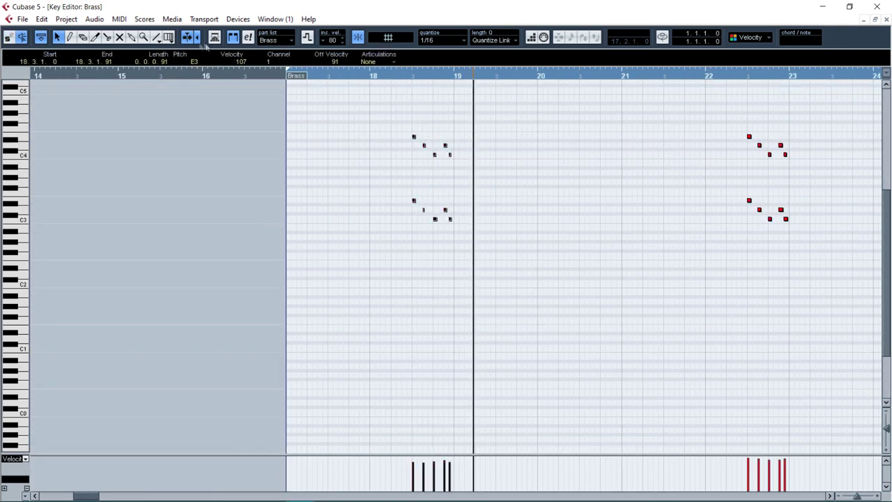
# Step: Lower the velocities of the brass phrase in bar 22 and reduce the bar 18 phrase's first note to 92
pyautogui.click(400, 73)
pyautogui.moveTo(717, 108); pyautogui.dragTo(881, 268)
pyautogui.click(635, 74)
pyautogui.scroll(-15, 244, 62)
pyautogui.moveTo(324, 111); pyautogui.dragTo(425, 250)
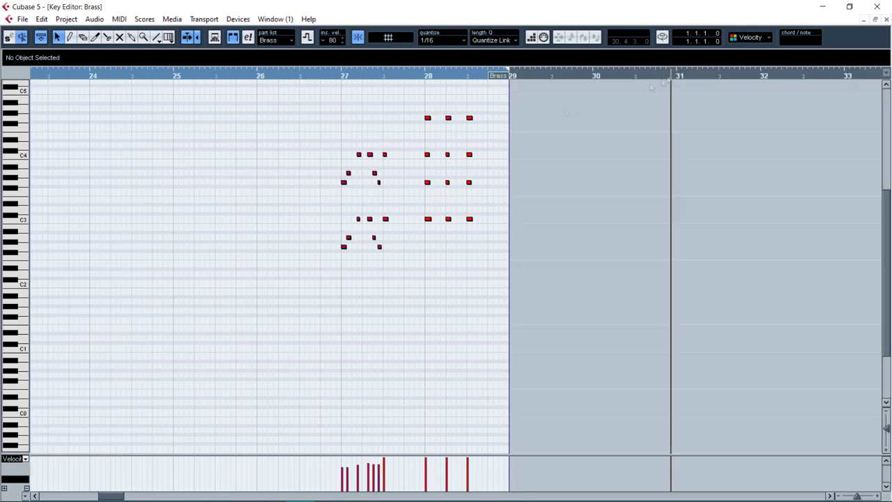
pyautogui.press('g')
pyautogui.press('g')
pyautogui.press('g')
pyautogui.press('g')
pyautogui.press('h')
pyautogui.press('h')
pyautogui.press('h')
pyautogui.press('h')
pyautogui.press('h')
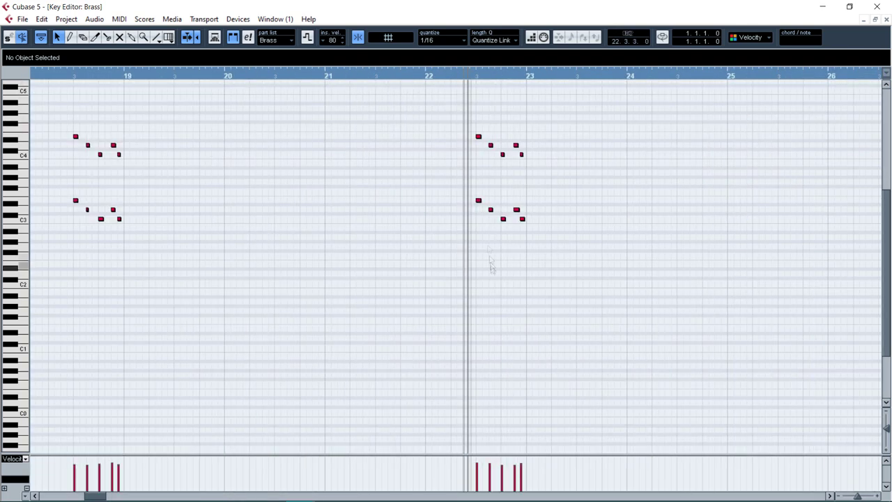
pyautogui.press('g')
pyautogui.press('g')
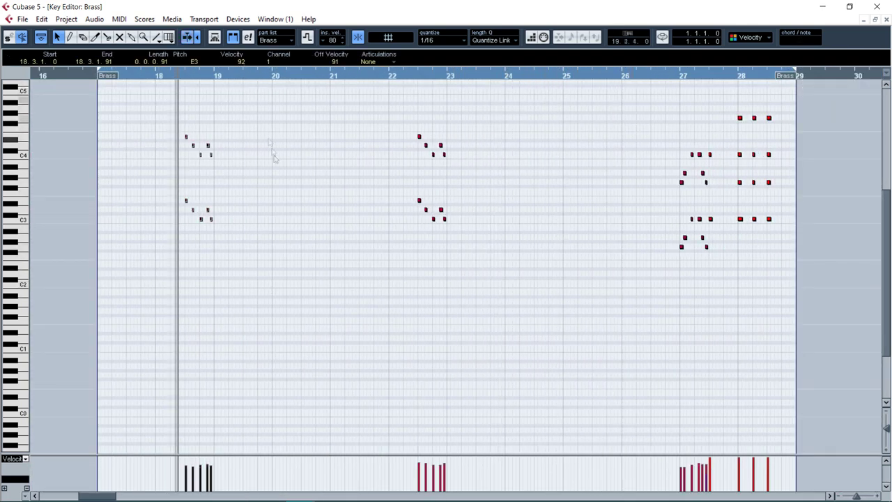
pyautogui.click(654, 74)
pyautogui.moveTo(655, 139); pyautogui.dragTo(722, 262)
pyautogui.click(334, 140)
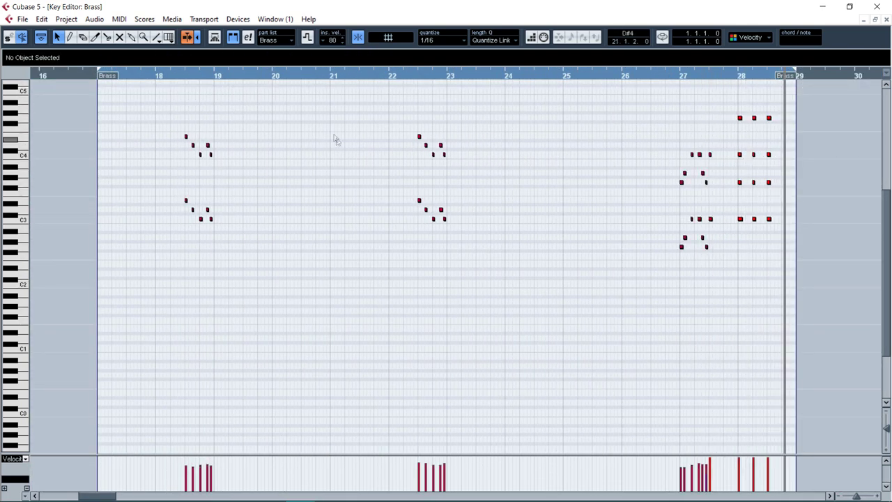
# Step: Close the note editor, set the Brass track's volume to -2, and stop playback
pyautogui.press('Return')
pyautogui.click(464, 221)
pyautogui.click(85, 102)
pyautogui.write('-2')
pyautogui.press('Return')
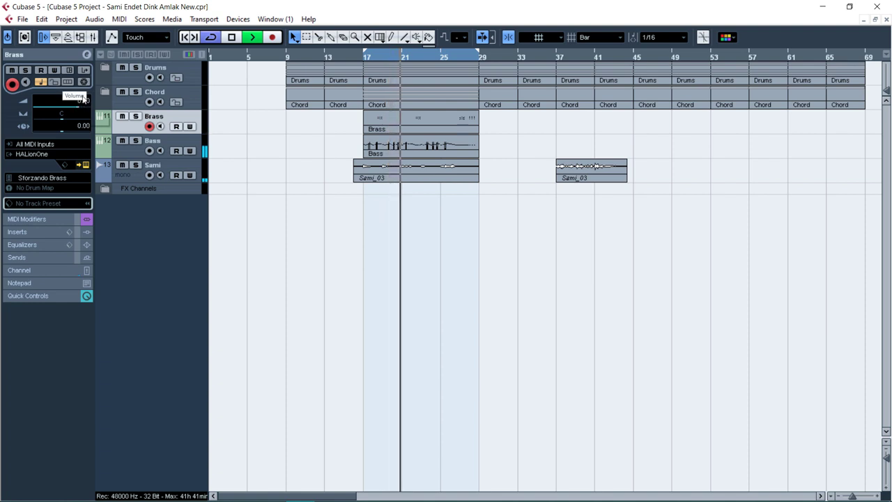
pyautogui.press('space')
# Step: Raise the Make-Up gain to 7.0 in the vocal track's Compressor insert and close the plug-in
pyautogui.click(162, 167)
pyautogui.click(48, 186)
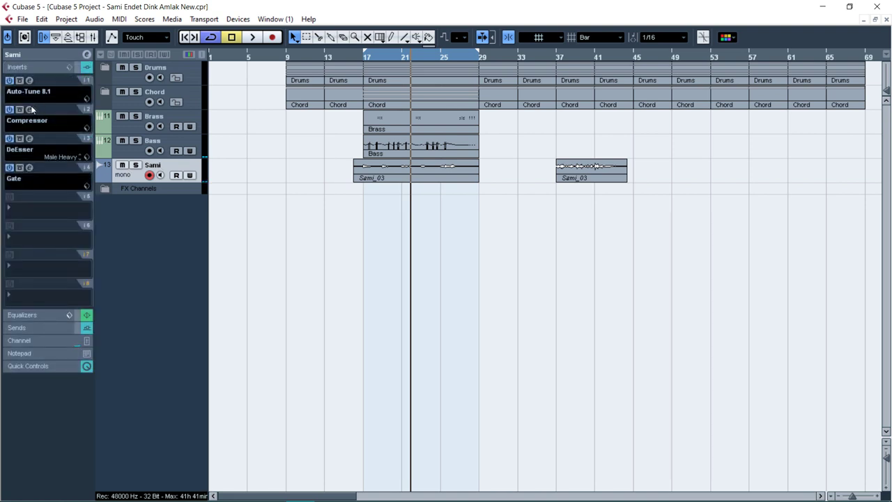
pyautogui.click(30, 109)
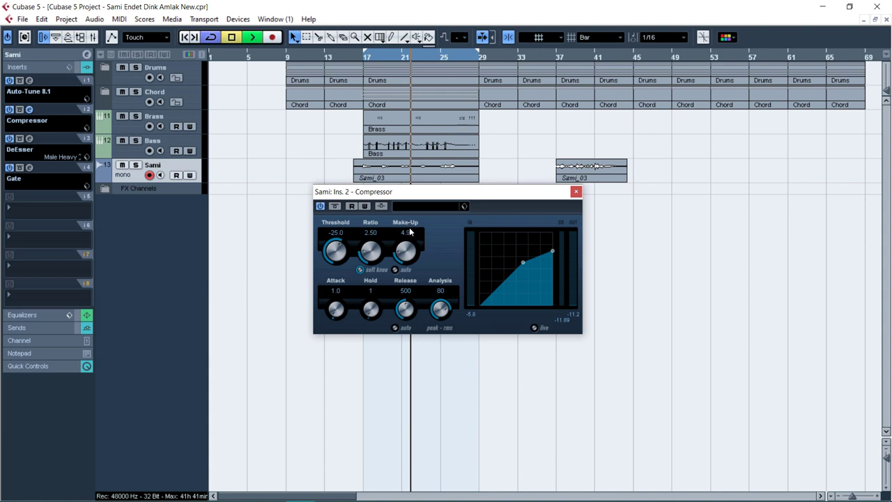
pyautogui.moveTo(410, 238); pyautogui.dragTo(406, 229)
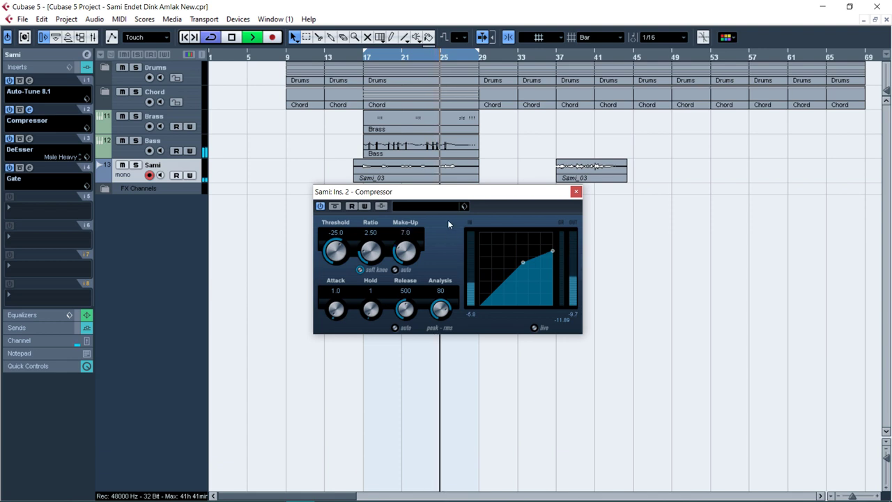
pyautogui.click(575, 192)
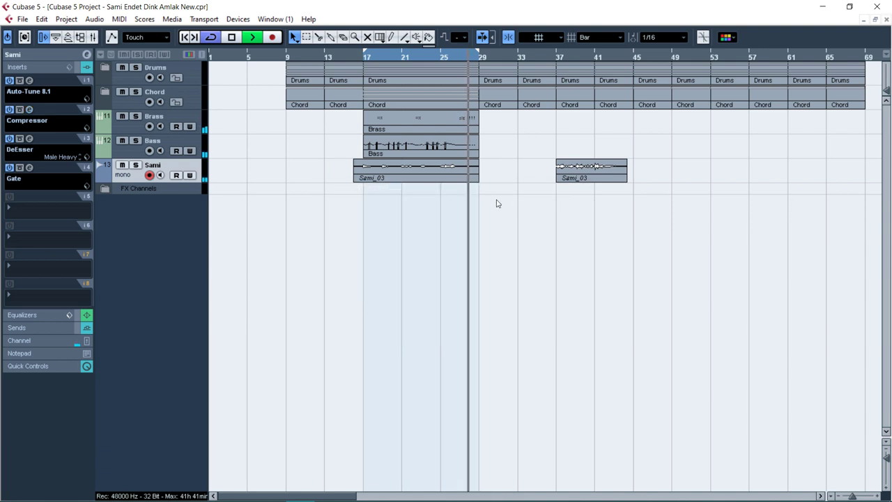
# Step: Stop playback, add a folder track named Melody below the Chord folder, and move the Brass track into it
pyautogui.click(164, 121)
pyautogui.click(155, 165)
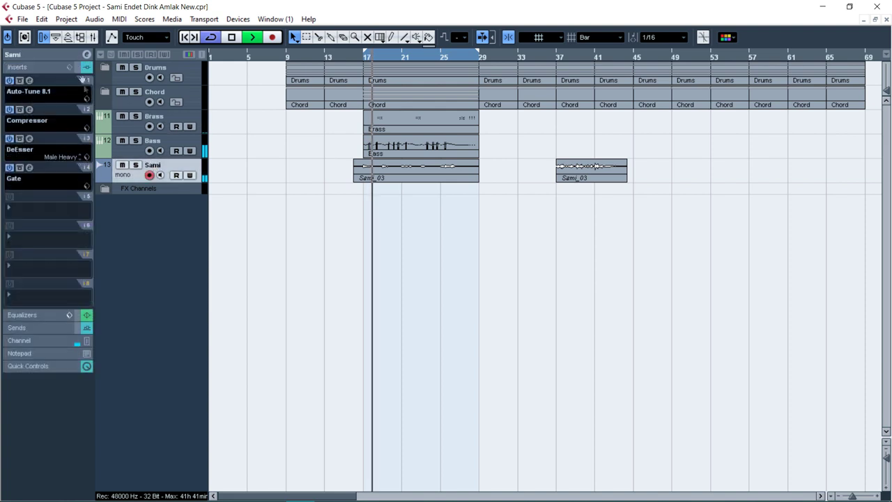
pyautogui.press('space')
pyautogui.rightClick(157, 113)
pyautogui.moveTo(185, 119)
pyautogui.click(380, 188)
pyautogui.moveTo(174, 131); pyautogui.dragTo(168, 120)
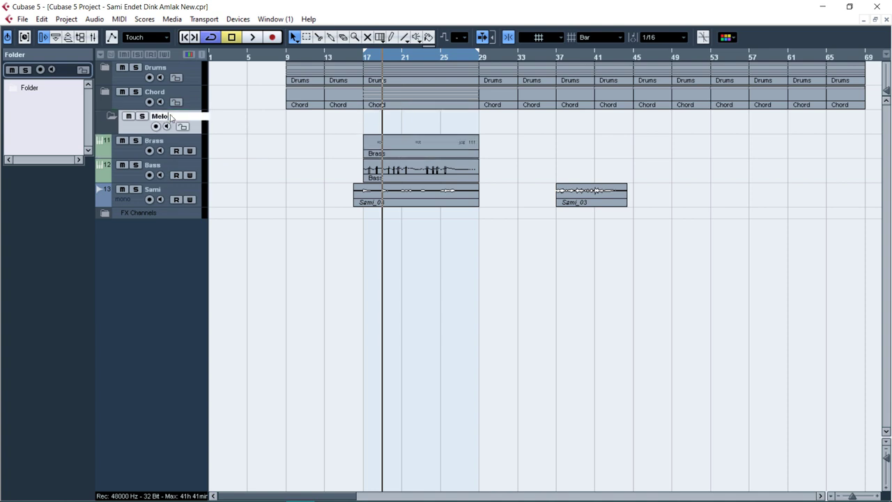
pyautogui.press('Return')
pyautogui.click(148, 141)
pyautogui.moveTo(148, 133); pyautogui.dragTo(148, 127)
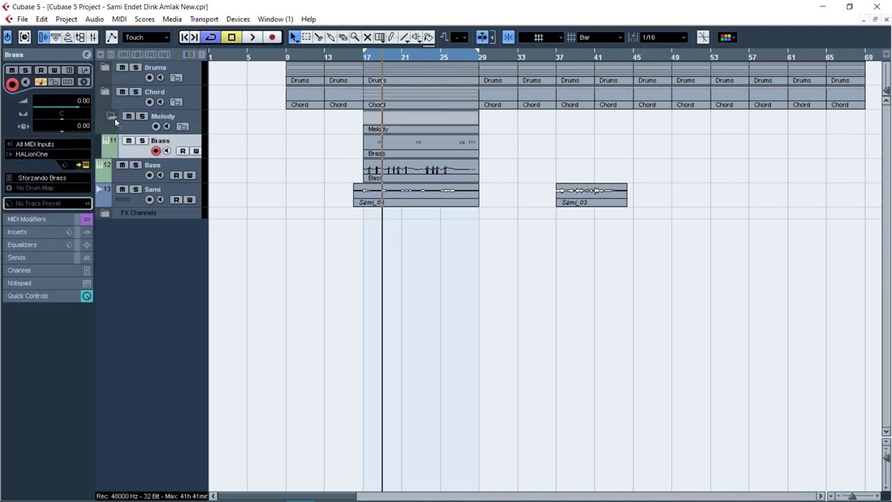
pyautogui.rightClick(162, 141)
pyautogui.moveTo(202, 146)
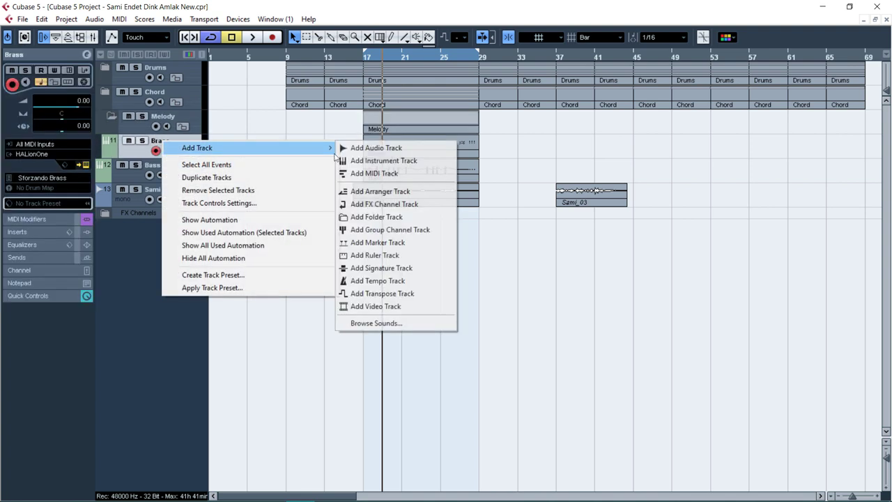
pyautogui.click(402, 172)
pyautogui.press('Escape')
# Step: Add one instrument track using the Monologue synth below the Brass track in the Melody folder
pyautogui.rightClick(157, 147)
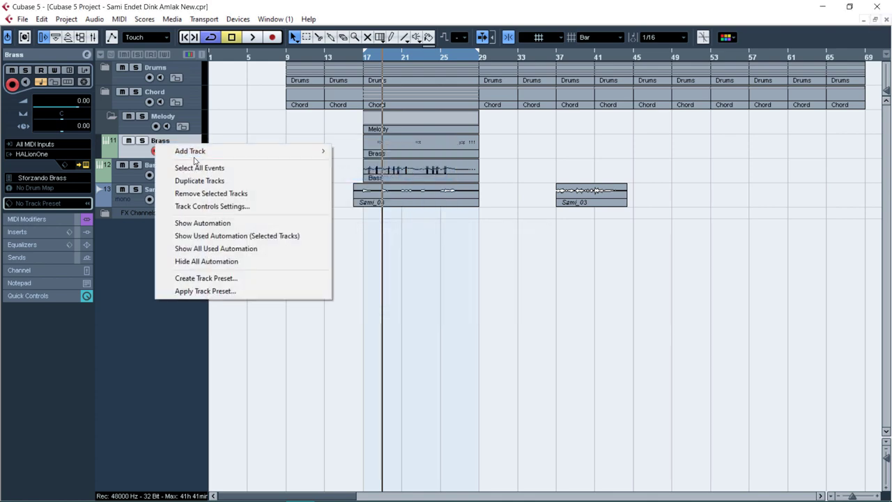
pyautogui.moveTo(208, 159)
pyautogui.click(376, 164)
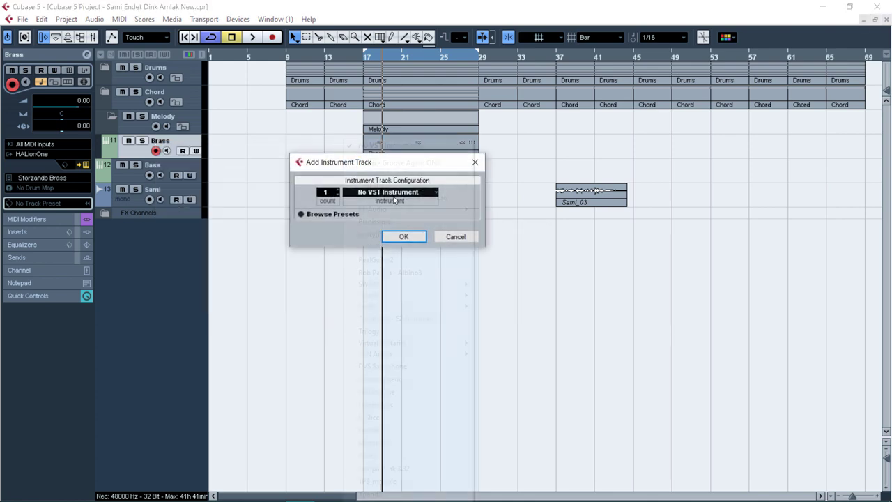
pyautogui.click(397, 191)
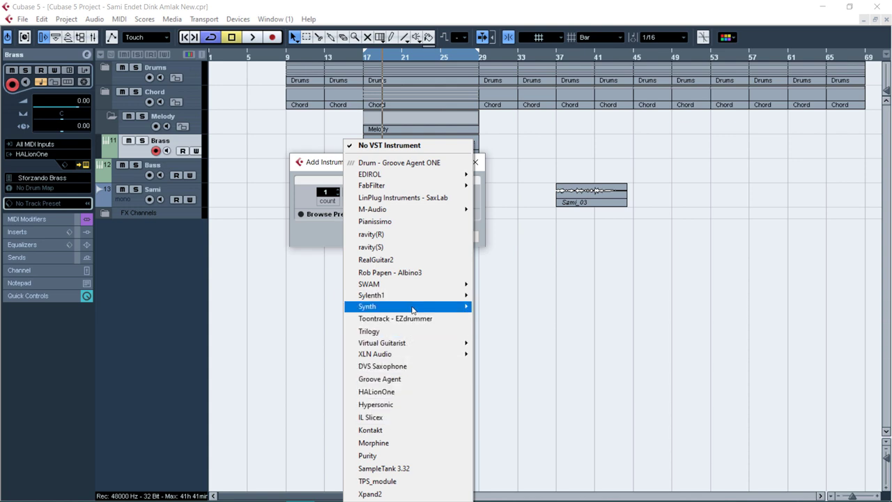
pyautogui.moveTo(411, 307)
pyautogui.click(503, 332)
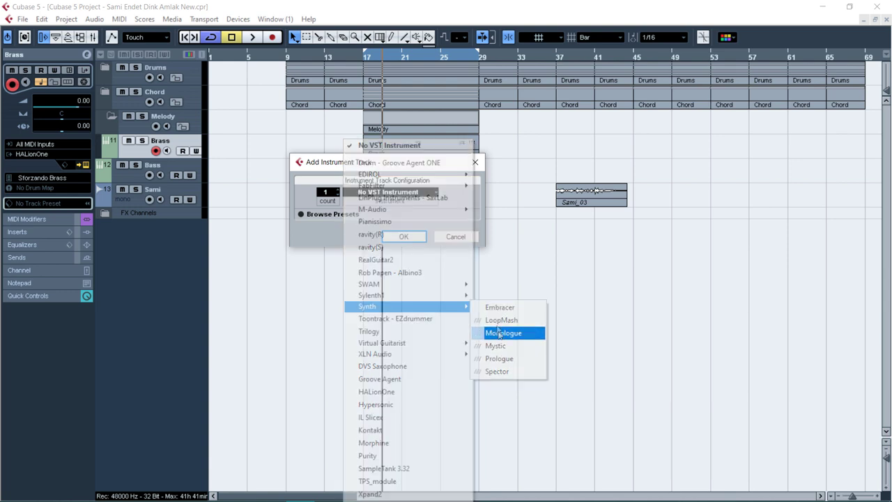
pyautogui.click(403, 237)
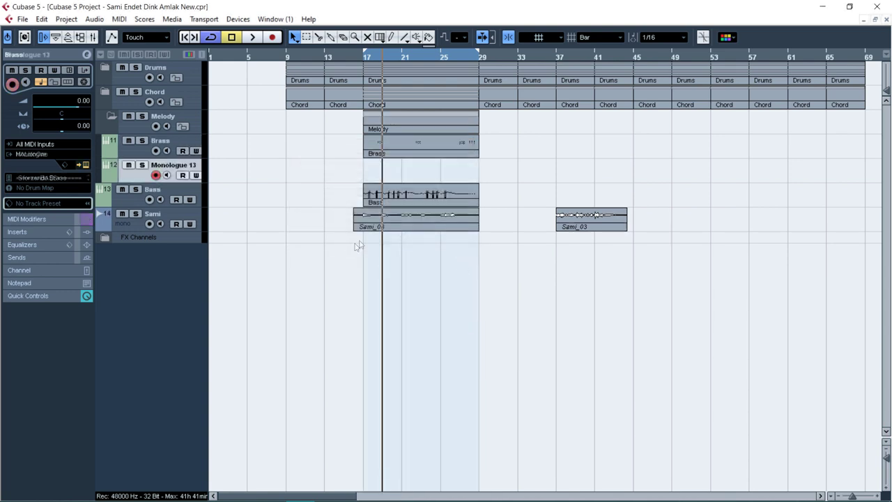
# Step: Set the new Monologue track's volume to -5 and load the 70s Lead preset
pyautogui.click(47, 218)
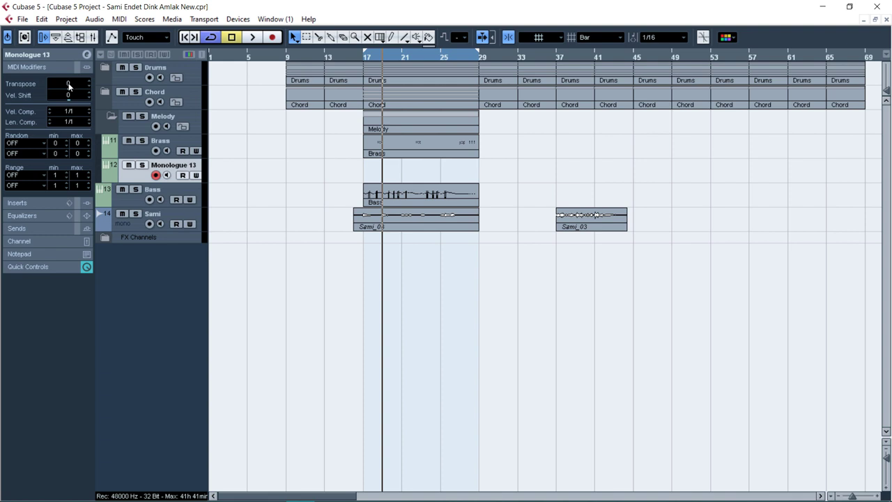
pyautogui.click(70, 55)
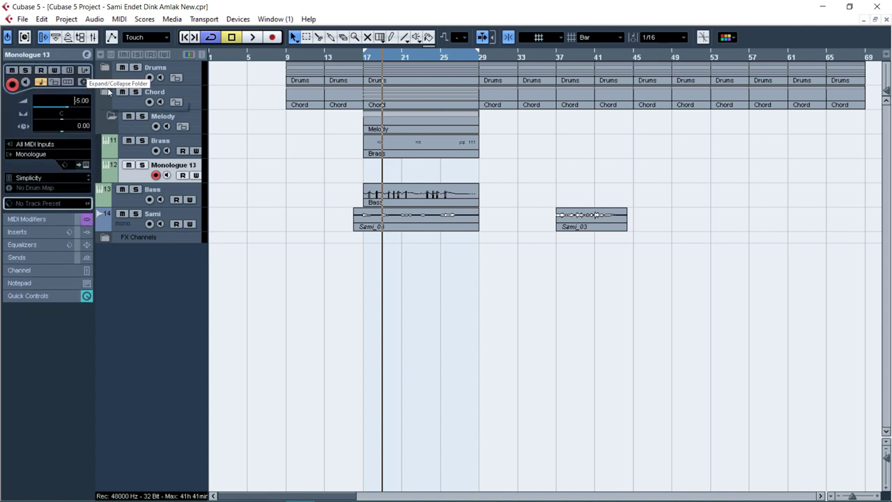
pyautogui.click(49, 178)
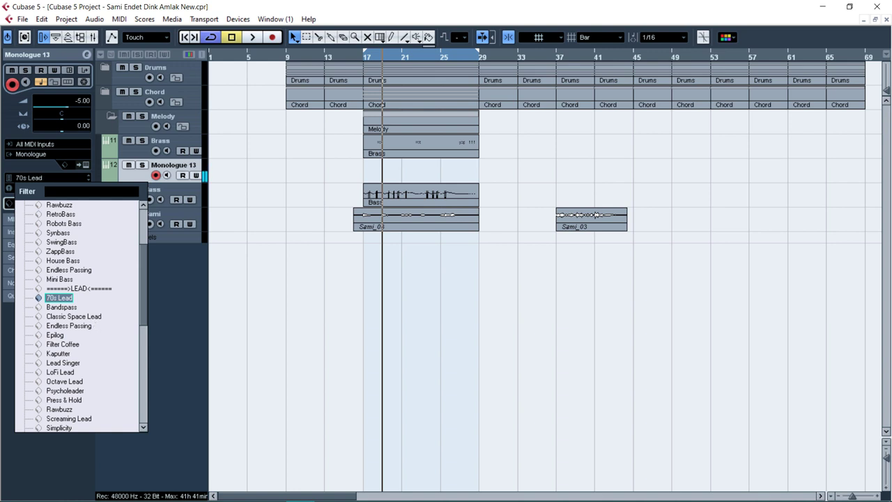
pyautogui.click(233, 148)
# Step: In the Monologue synth, set OSC 2 to Tri and OSC 1 to Square, with the track's volume at -15
pyautogui.click(86, 165)
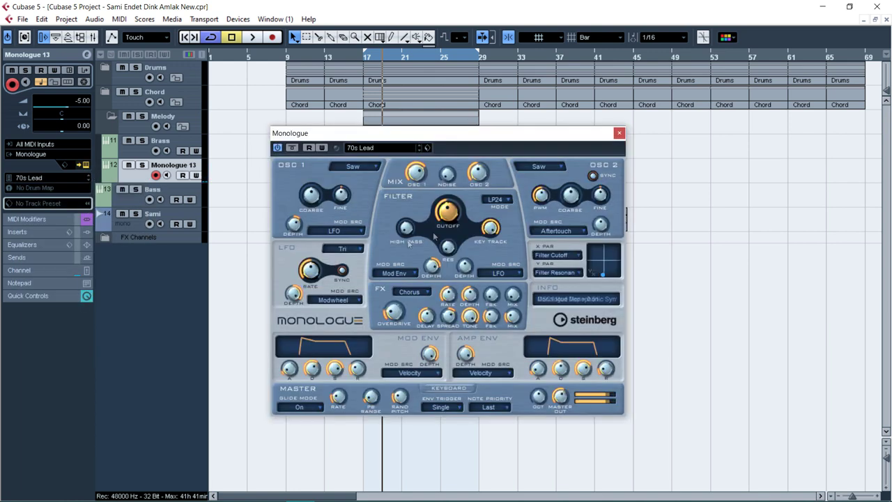
pyautogui.click(537, 169)
pyautogui.click(537, 205)
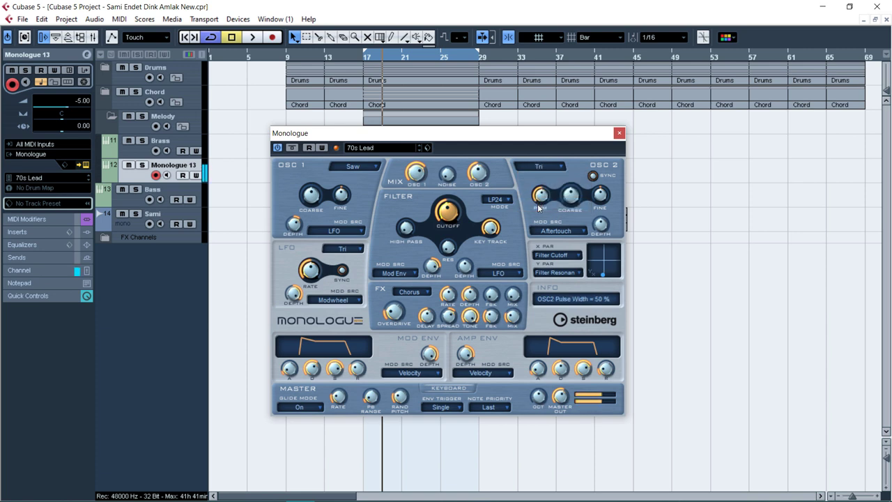
pyautogui.click(353, 166)
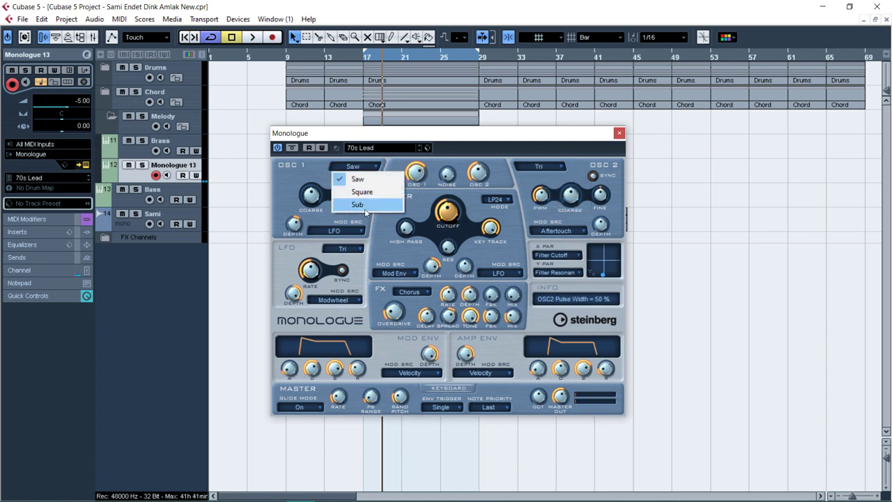
pyautogui.click(359, 204)
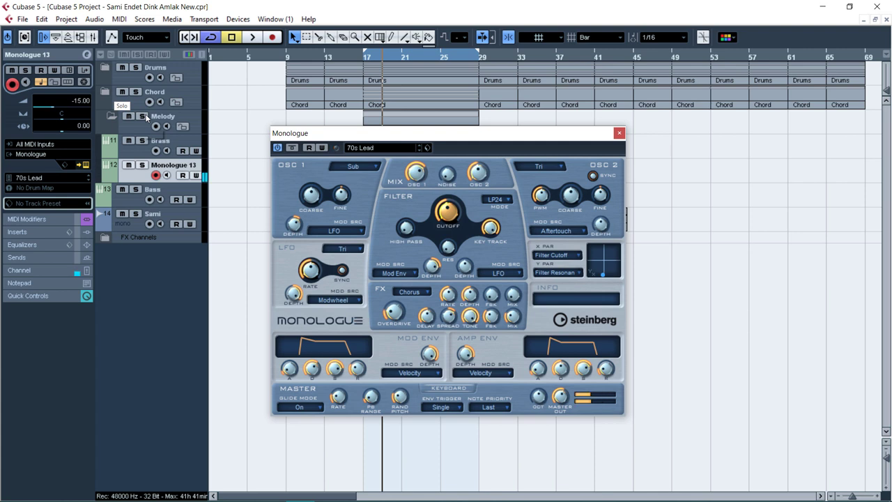
pyautogui.click(368, 169)
pyautogui.click(345, 192)
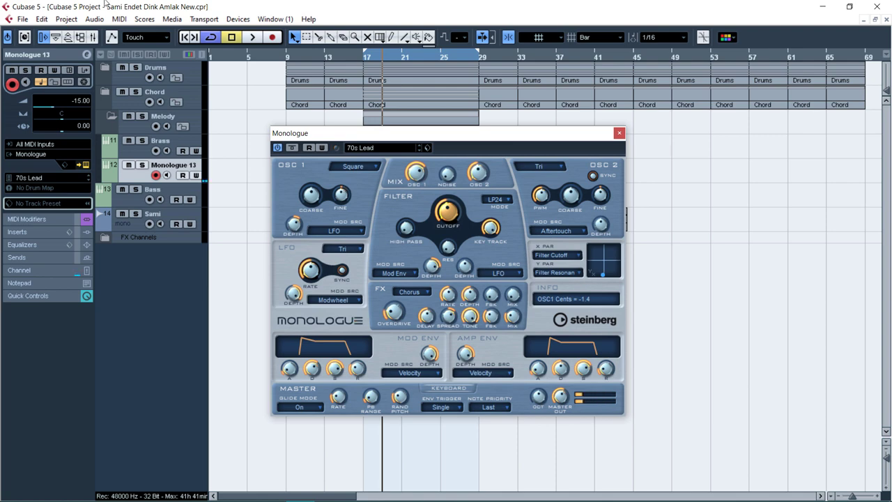
pyautogui.click(618, 133)
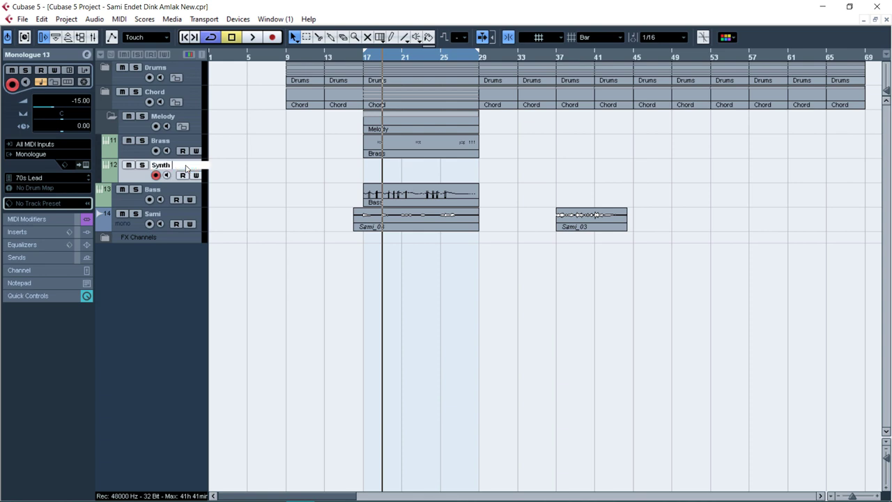
# Step: Rename the Monologue track Synth Lead and record a lead melody on it over bars 17 to 29
pyautogui.click(185, 167)
pyautogui.write('Synth Lead')
pyautogui.press('Return')
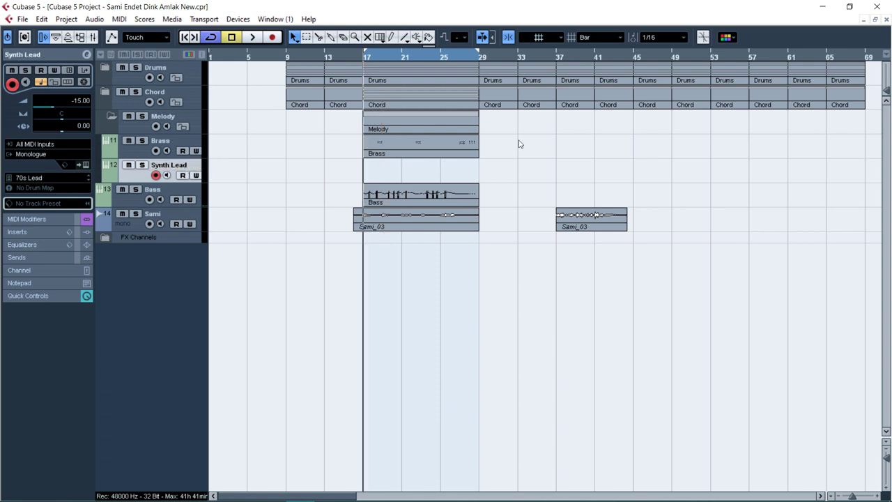
pyautogui.press('space')
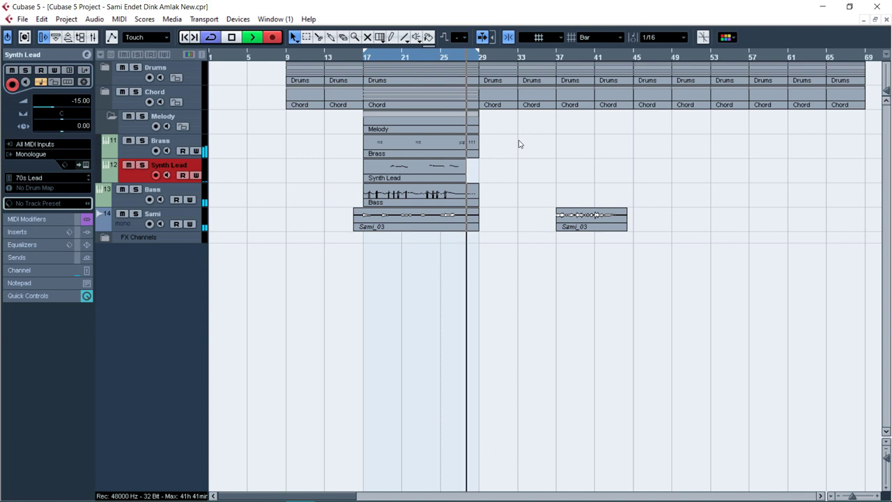
pyautogui.press('space')
# Step: Open the recorded Synth Lead part in the note editor and play back its first phrase around bar 20
pyautogui.doubleClick(392, 172)
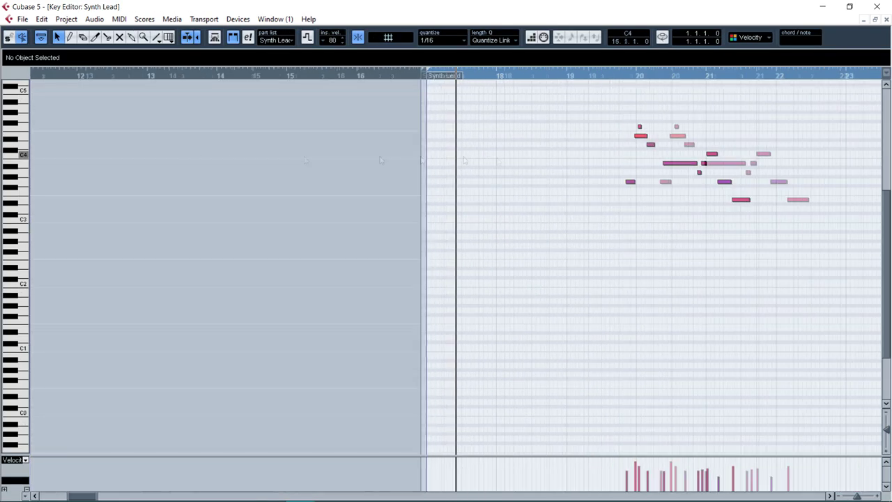
pyautogui.press('h')
pyautogui.press('h')
pyautogui.click(706, 182)
pyautogui.click(700, 75)
pyautogui.press('space')
pyautogui.press('h')
pyautogui.press('h')
pyautogui.press('space')
# Step: Adjust the timing of the E4 and D4 notes opening bar 20 and play the phrase back
pyautogui.moveTo(365, 138); pyautogui.dragTo(329, 122)
pyautogui.moveTo(334, 136)
pyautogui.mouseDown()
pyautogui.moveTo(347, 138)
pyautogui.moveTo(338, 138)
pyautogui.mouseUp()
pyautogui.moveTo(356, 145)
pyautogui.mouseDown()
pyautogui.moveTo(384, 145)
pyautogui.moveTo(354, 145)
pyautogui.mouseUp()
pyautogui.click(302, 75)
pyautogui.press('space')
pyautogui.press('space')
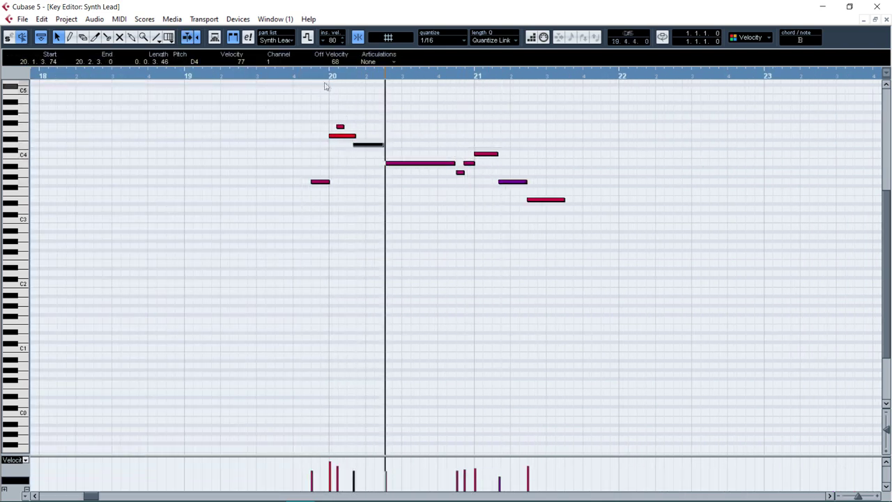
pyautogui.click(331, 93)
pyautogui.press('space')
pyautogui.press('space')
pyautogui.press('h')
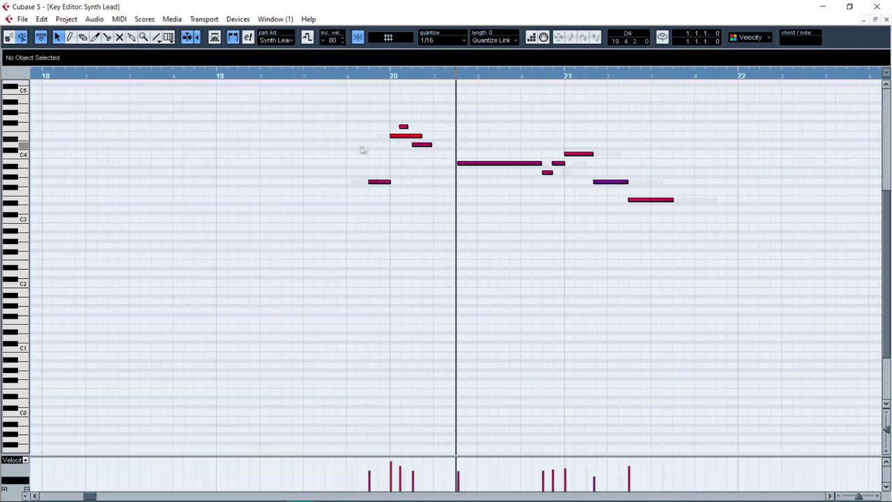
# Step: Fine-tune the E4 note at the start of bar 20 and replay the phrase from just before it
pyautogui.press('h')
pyautogui.click(288, 75)
pyautogui.press('space')
pyautogui.press('space')
pyautogui.moveTo(322, 113); pyautogui.dragTo(380, 139)
pyautogui.click(289, 75)
pyautogui.press('space')
pyautogui.press('space')
pyautogui.click(343, 138)
pyautogui.moveTo(362, 136)
pyautogui.mouseDown()
pyautogui.moveTo(461, 144)
pyautogui.moveTo(368, 129)
pyautogui.mouseUp()
pyautogui.click(286, 75)
pyautogui.press('space')
pyautogui.click(289, 75)
# Step: Quantize the first phrase's closing notes around bar 21 and fine-tune the timing of the neighbouring notes
pyautogui.moveTo(610, 141); pyautogui.dragTo(657, 194)
pyautogui.press('q')
pyautogui.moveTo(672, 144); pyautogui.dragTo(765, 204)
pyautogui.press('q')
pyautogui.click(701, 173)
pyautogui.moveTo(692, 154); pyautogui.dragTo(698, 155)
pyautogui.click(573, 76)
pyautogui.moveTo(602, 163); pyautogui.dragTo(604, 163)
# Step: Go through the opening notes of the second phrase around bar 24, lengthen its G4 note, and play it back
pyautogui.press('g')
pyautogui.press('g')
pyautogui.press('g')
pyautogui.press('h')
pyautogui.press('h')
pyautogui.press('h')
pyautogui.moveTo(461, 96); pyautogui.dragTo(504, 145)
pyautogui.press('space')
pyautogui.moveTo(554, 116); pyautogui.dragTo(629, 145)
pyautogui.press('space')
pyautogui.press('space')
pyautogui.moveTo(592, 108); pyautogui.dragTo(605, 147)
pyautogui.click(455, 76)
pyautogui.press('space')
pyautogui.press('space')
pyautogui.moveTo(549, 118); pyautogui.dragTo(572, 118)
pyautogui.click(458, 76)
pyautogui.press('space')
# Step: Fine-tune the D4 and C4 notes of the second phrase between bars 24 and 25 while playing it back
pyautogui.press('g')
pyautogui.moveTo(681, 199); pyautogui.dragTo(486, 96)
pyautogui.click(491, 77)
pyautogui.press('space')
pyautogui.click(583, 144)
pyautogui.moveTo(567, 154); pyautogui.dragTo(630, 154)
pyautogui.click(582, 145)
pyautogui.click(493, 77)
pyautogui.press('space')
pyautogui.click(502, 77)
pyautogui.click(499, 77)
pyautogui.moveTo(533, 145); pyautogui.dragTo(537, 145)
pyautogui.click(481, 76)
# Step: Quantize the opening notes of the third phrase in bar 26 and adjust the start of its F4 note
pyautogui.press('g')
pyautogui.moveTo(531, 111); pyautogui.dragTo(563, 158)
pyautogui.press('q')
pyautogui.click(541, 76)
pyautogui.moveTo(565, 127); pyautogui.dragTo(565, 126)
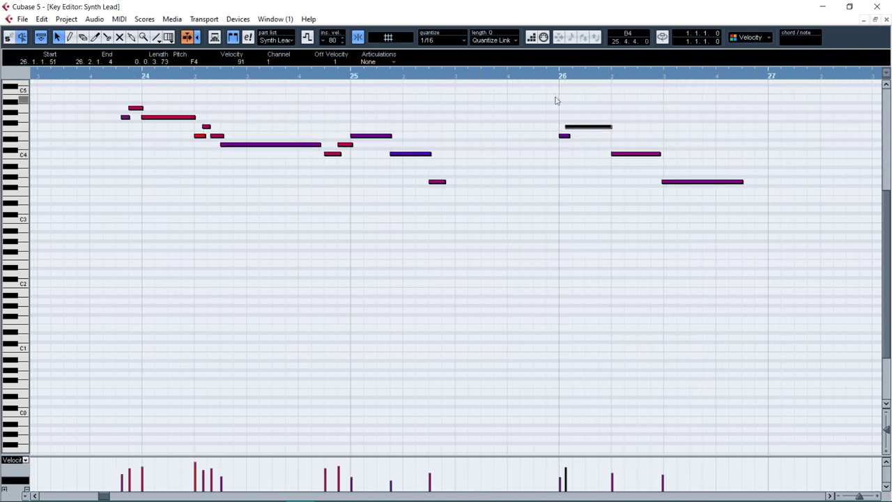
pyautogui.click(577, 104)
# Step: Quantize the remaining Synth Lead notes from the middle of bar 26 onward and close the note editor
pyautogui.moveTo(632, 123); pyautogui.dragTo(710, 228)
pyautogui.press('g')
pyautogui.press('g')
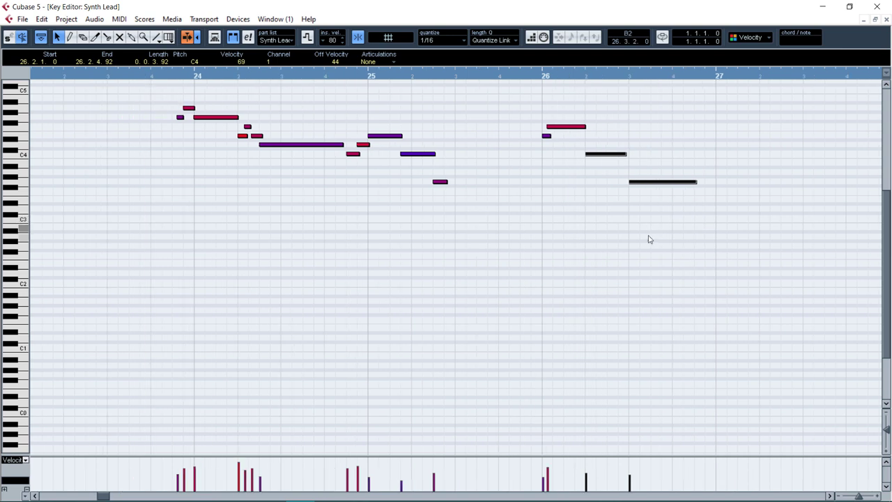
pyautogui.moveTo(649, 99); pyautogui.dragTo(755, 145)
pyautogui.press('q')
pyautogui.click(668, 199)
pyautogui.press('Return')
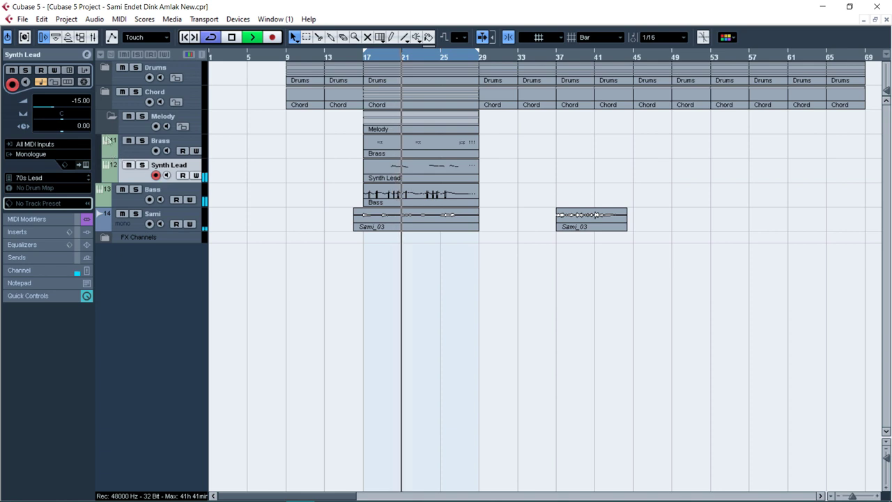
# Step: Set the Synth Lead track's pan to R25 and resume playback
pyautogui.click(64, 120)
pyautogui.write('15')
pyautogui.press('BackSpace')
pyautogui.press('BackSpace')
pyautogui.write('25')
pyautogui.press('Return')
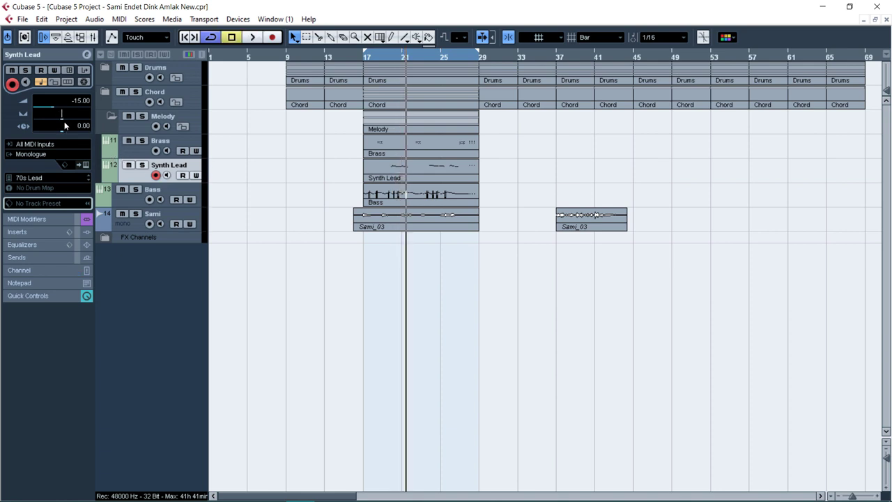
pyautogui.press('space')
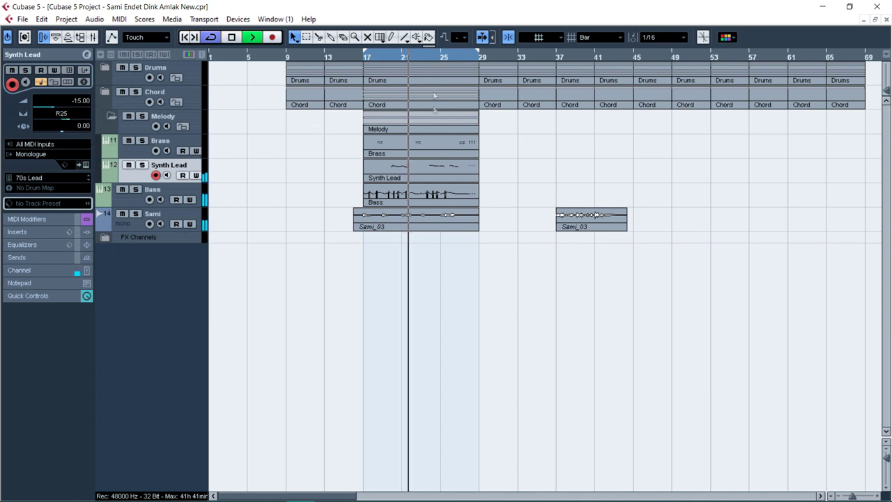
# Step: Play the arrangement from bar 19 to check the panned Synth Lead in the mix, and stop playback
pyautogui.click(382, 57)
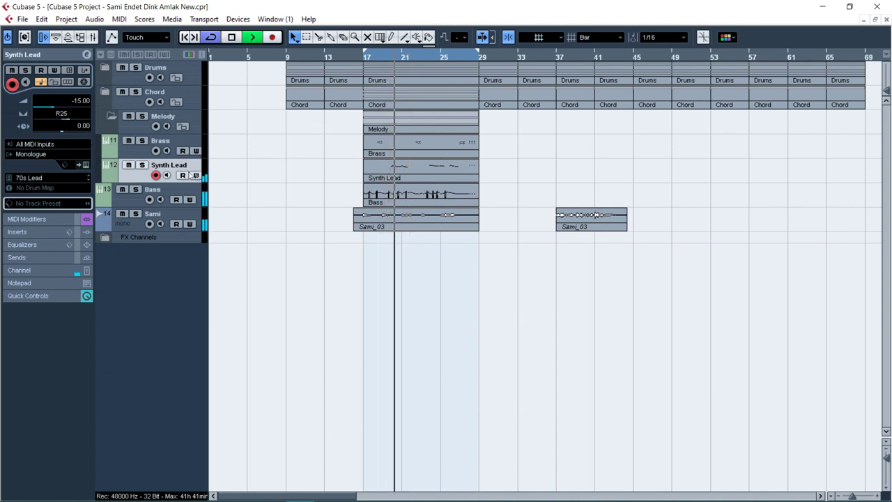
pyautogui.click(88, 101)
pyautogui.press('Return')
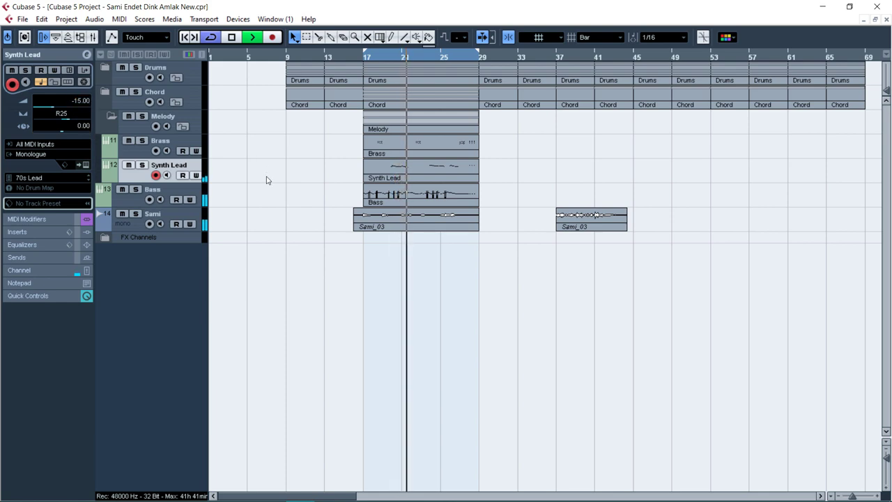
pyautogui.press('Return')
pyautogui.press('Return')
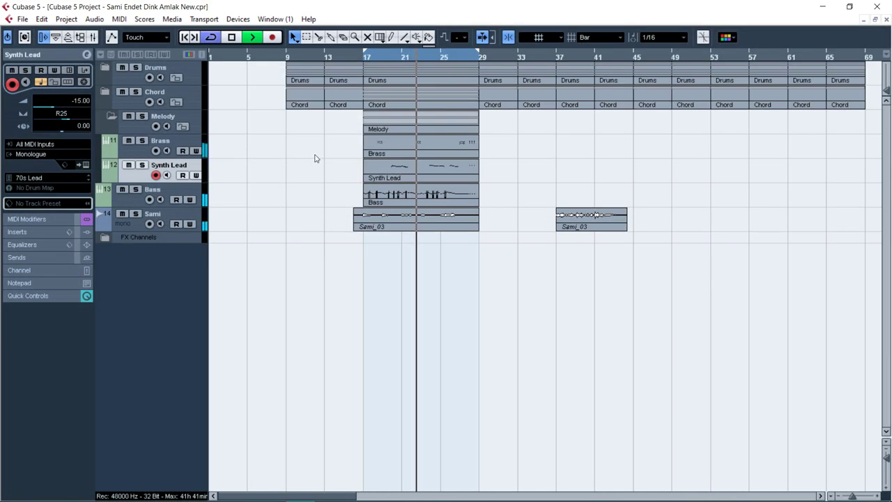
pyautogui.rightClick(165, 171)
pyautogui.press('Escape')
pyautogui.press('space')
pyautogui.rightClick(156, 172)
pyautogui.moveTo(179, 176)
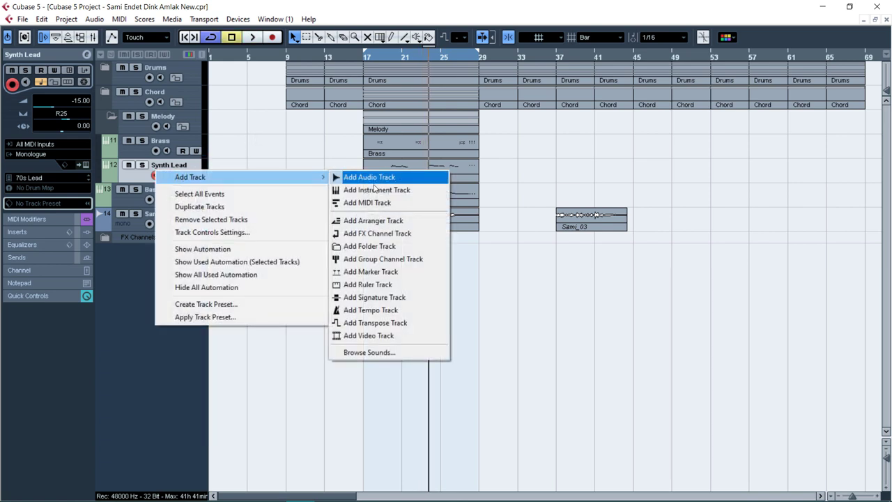
pyautogui.click(367, 189)
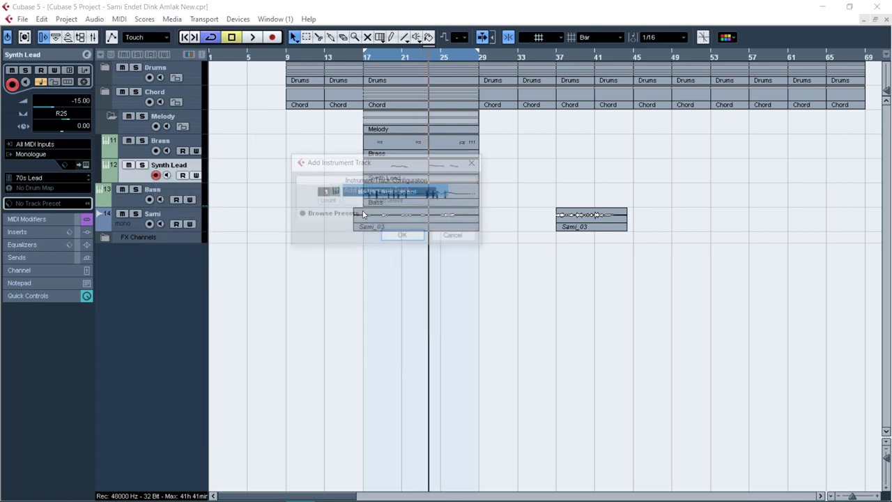
pyautogui.click(456, 237)
# Step: Duplicate the Synth Lead track and pan the copy to L25
pyautogui.rightClick(179, 173)
pyautogui.click(202, 207)
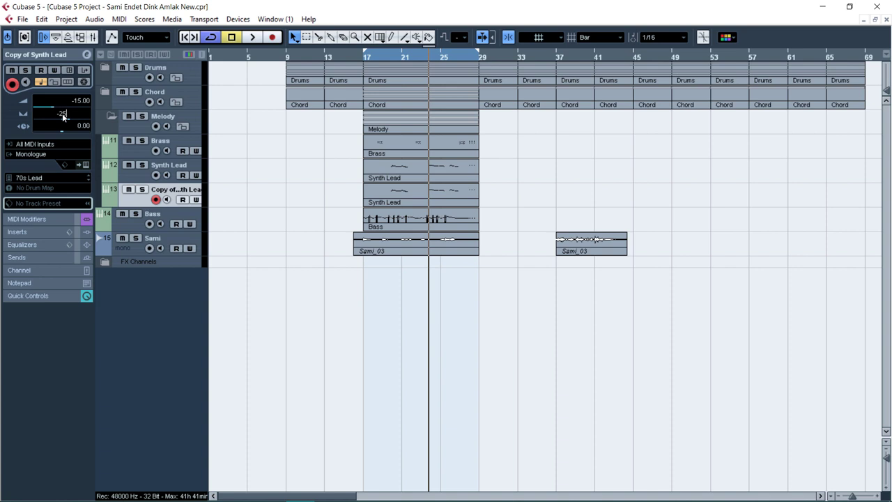
# Step: Switch the duplicated lead track to the Simplicity sound and name, and delete its copied part
pyautogui.click(50, 179)
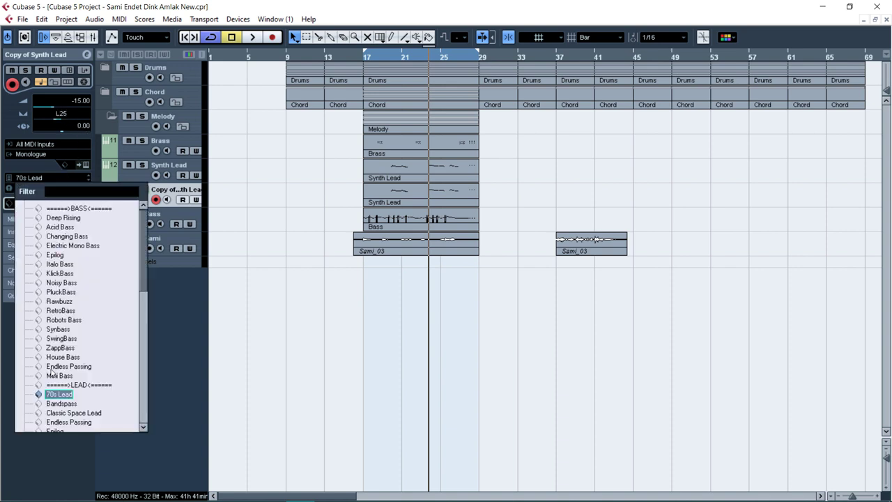
pyautogui.scroll(-5, 52, 374)
pyautogui.click(59, 341)
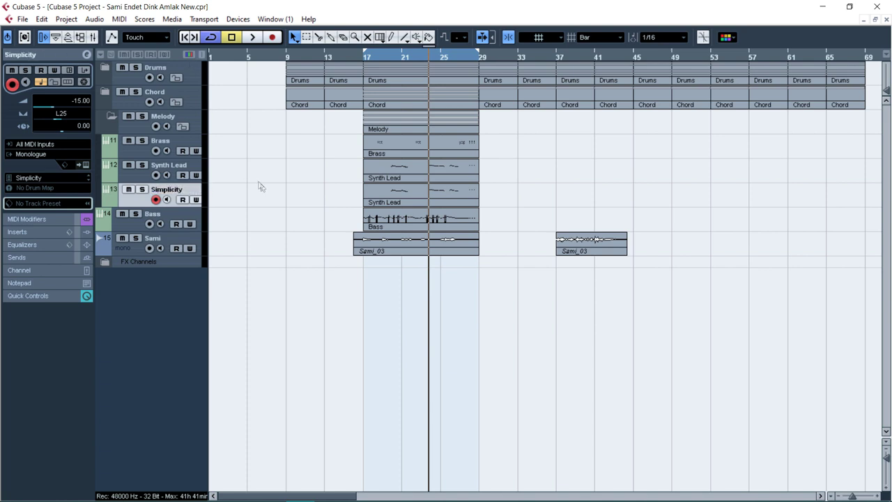
pyautogui.moveTo(464, 208); pyautogui.dragTo(493, 195)
pyautogui.press('Delete')
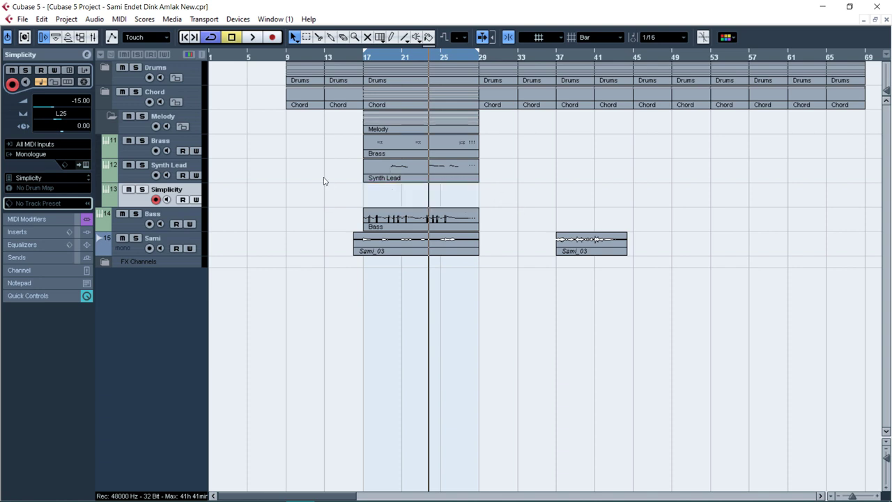
# Step: Audition the Simplicity sound from bar 17, then set its delay mix to 35 and the track volume to 0.00
pyautogui.click(369, 65)
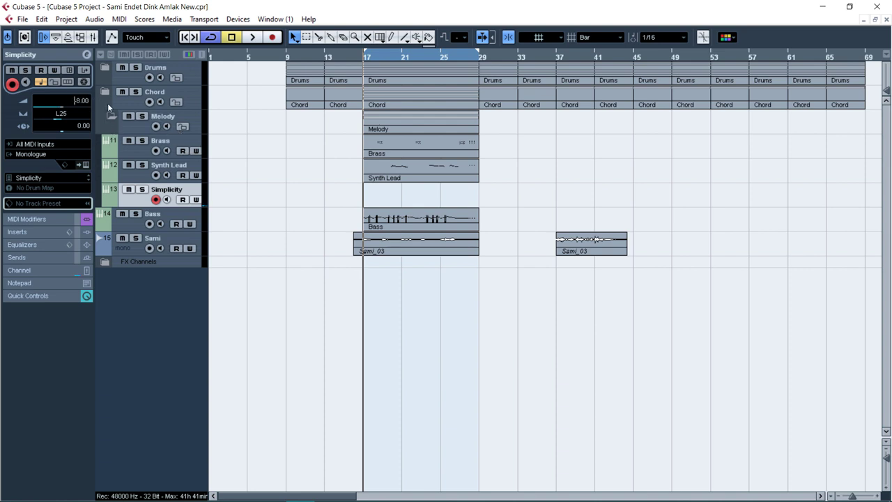
pyautogui.press('space')
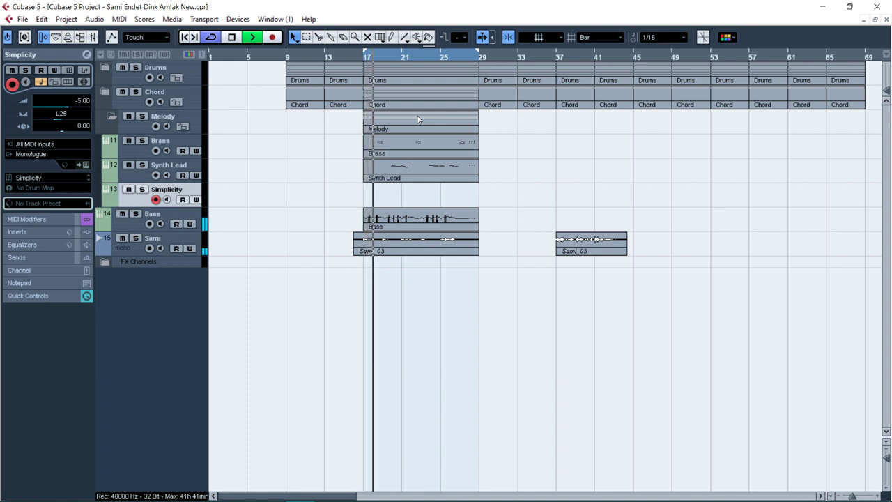
pyautogui.press('space')
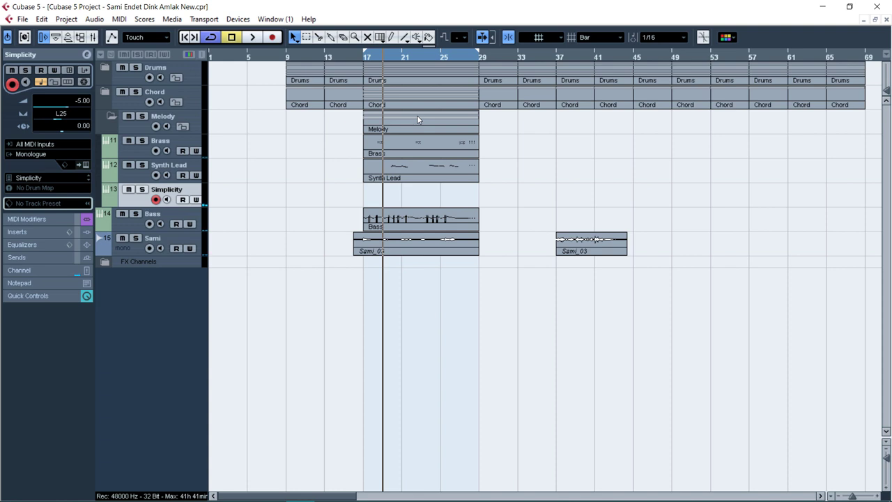
pyautogui.click(85, 166)
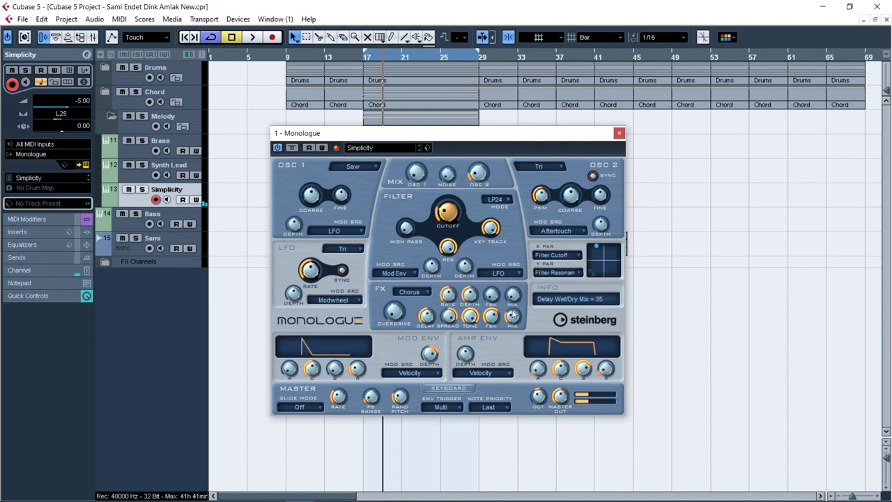
pyautogui.click(619, 132)
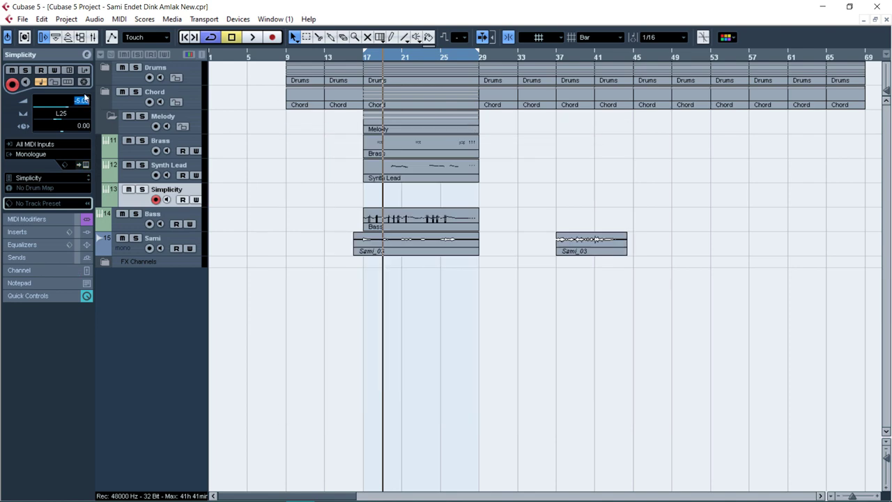
# Step: Record the Simplicity part from bar 17, with a second take punched in from about bar 26
pyautogui.doubleClick(364, 59)
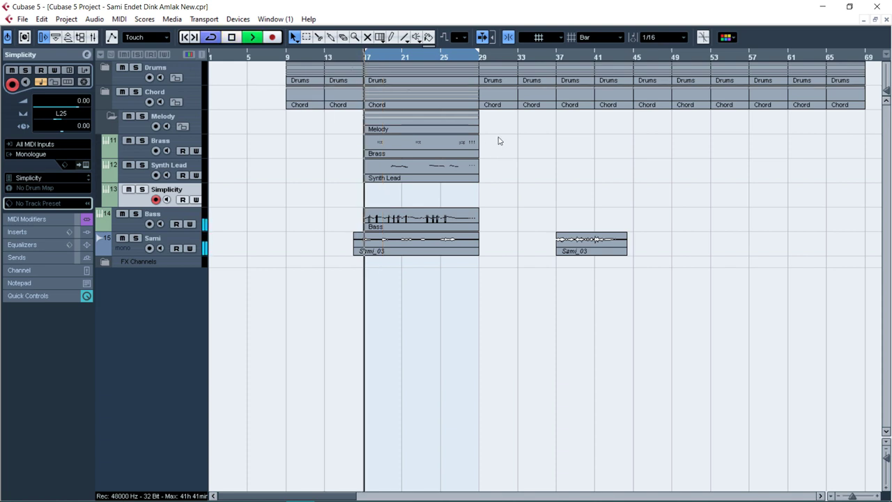
pyautogui.press('KP_Multiply')
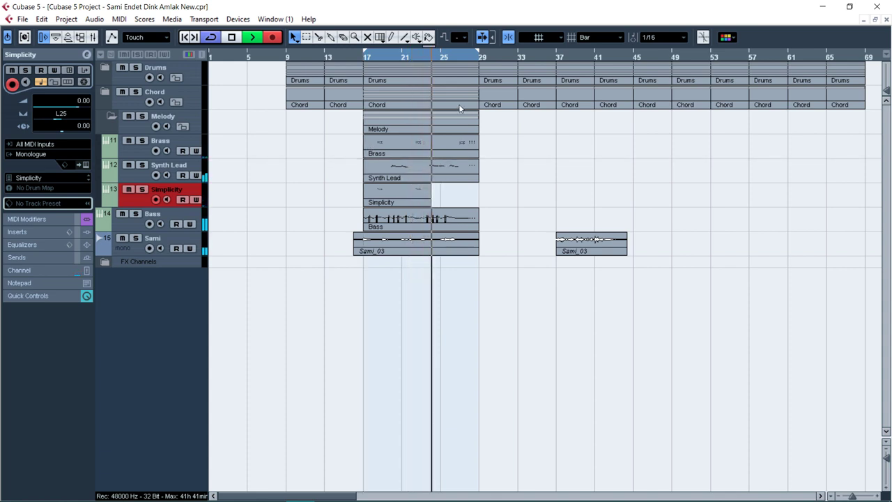
pyautogui.press('space')
pyautogui.click(454, 59)
pyautogui.press('space')
pyautogui.click(541, 146)
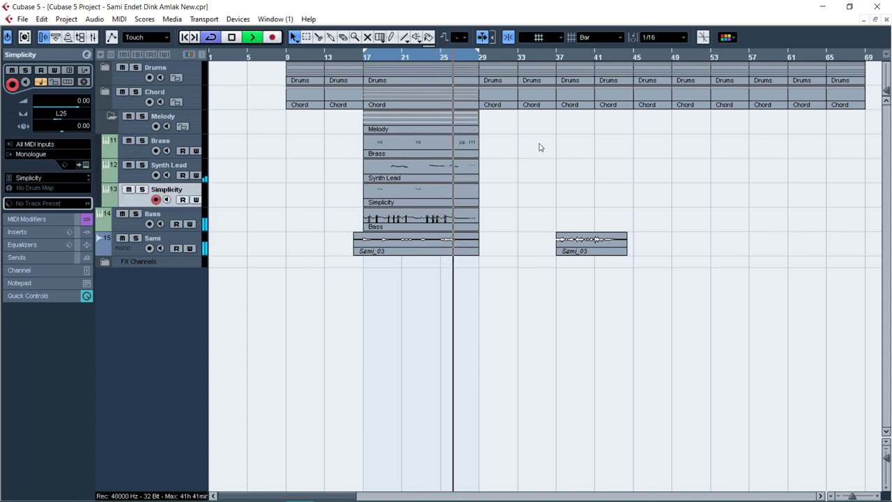
pyautogui.press('KP_Multiply')
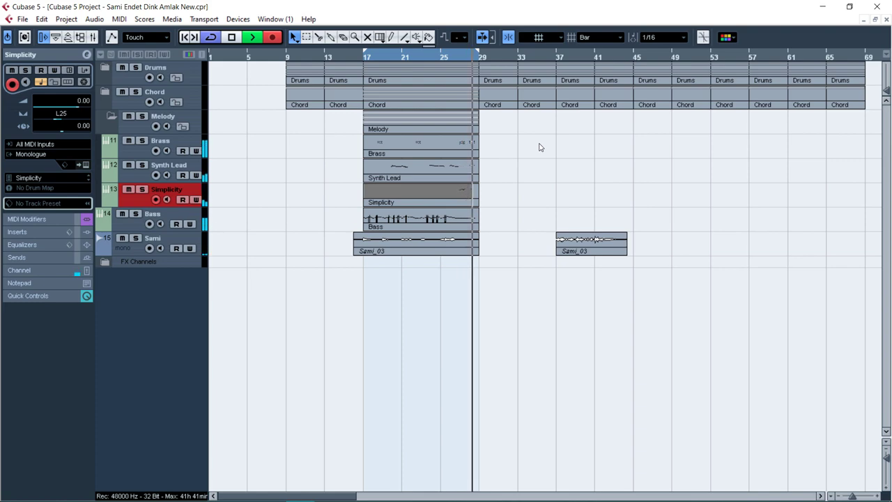
pyautogui.press('space')
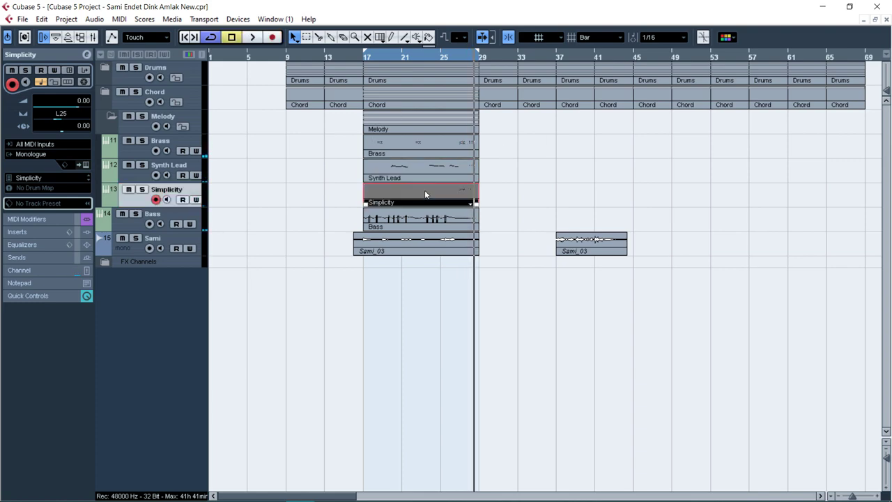
# Step: Glue the overlapping Simplicity recordings into one part and open it in the note editor
pyautogui.doubleClick(424, 189)
pyautogui.press('Escape')
pyautogui.press('4')
pyautogui.click(412, 195)
pyautogui.doubleClick(411, 201)
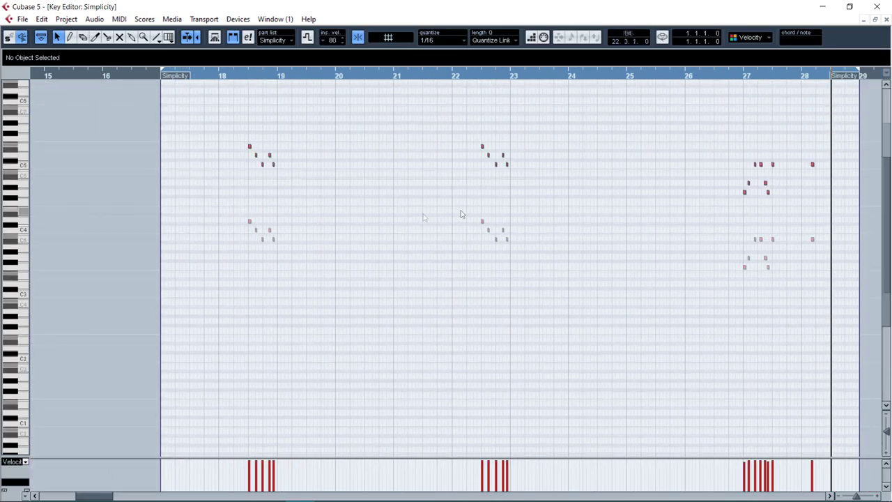
# Step: Quantize the Simplicity notes in bars 18, 22 and 27 to 1/16 and play back from bar 27
pyautogui.moveTo(225, 199); pyautogui.dragTo(572, 292)
pyautogui.click(700, 197)
pyautogui.moveTo(722, 198); pyautogui.dragTo(798, 293)
pyautogui.click(741, 77)
pyautogui.press('space')
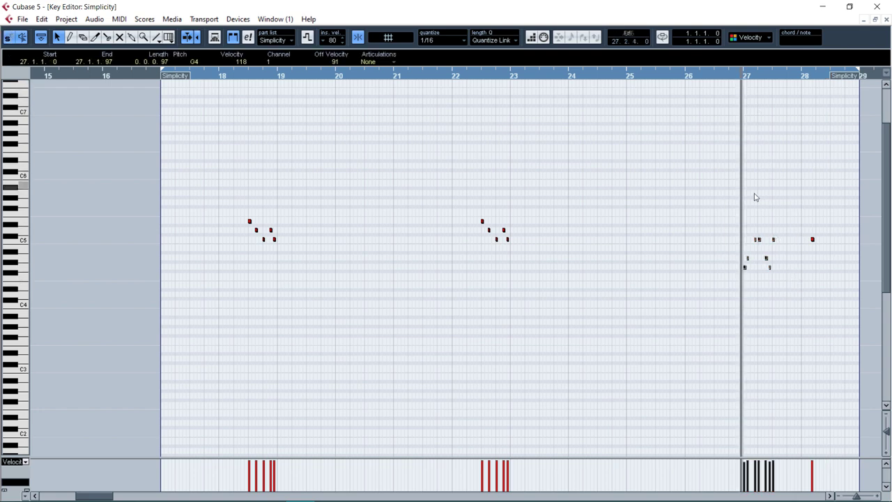
# Step: Move the middle C5 note in bar 27 one sixteenth later and play that bar again
pyautogui.press('h')
pyautogui.press('space')
pyautogui.click(468, 244)
pyautogui.moveTo(467, 242); pyautogui.dragTo(473, 241)
pyautogui.click(432, 77)
pyautogui.press('space')
# Step: Delete the note in bar 28 and record three C5 hits in its place, then play them back
pyautogui.moveTo(536, 155); pyautogui.dragTo(583, 249)
pyautogui.press('Delete')
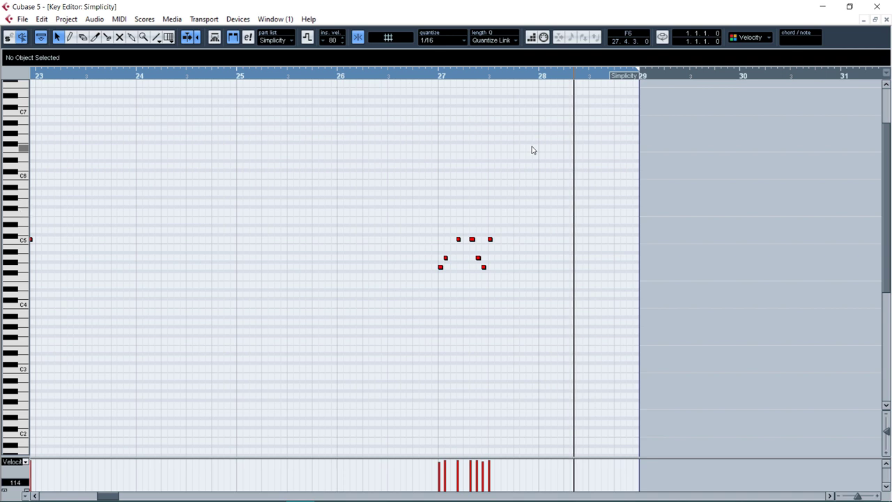
pyautogui.click(489, 77)
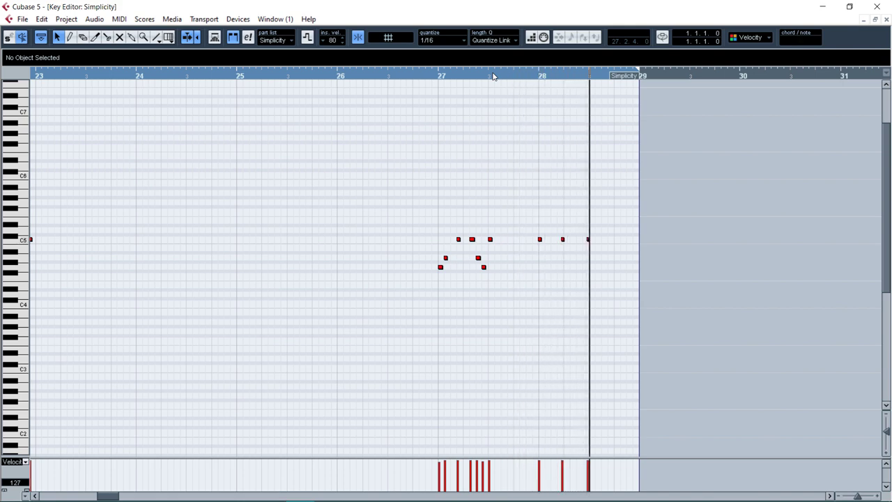
pyautogui.press('space')
# Step: Quantize the newly recorded bar 28 notes and close the note editor
pyautogui.moveTo(526, 157); pyautogui.dragTo(606, 239)
pyautogui.press('g')
pyautogui.press('g')
pyautogui.press('g')
pyautogui.press('g')
pyautogui.moveTo(775, 190); pyautogui.dragTo(856, 255)
pyautogui.click(808, 179)
pyautogui.press('space')
pyautogui.press('Return')
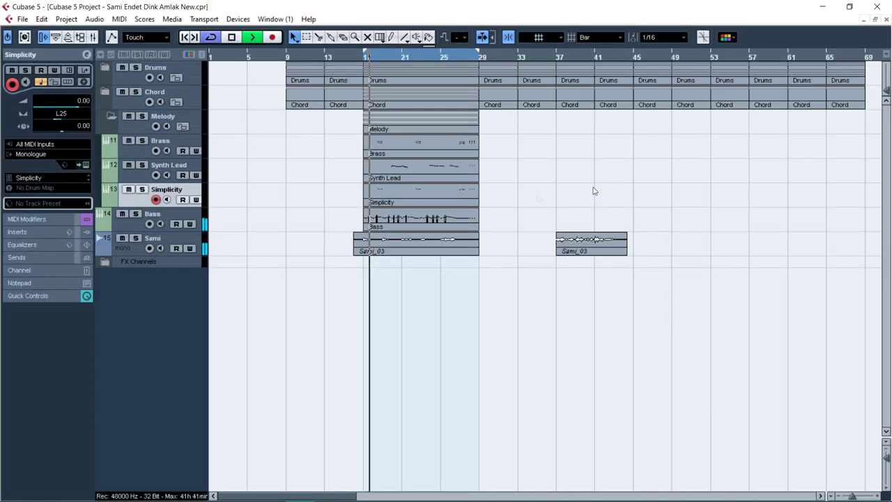
# Step: Collapse the Melody folder and expand the Chord folder while the arrangement plays, and stop playback
pyautogui.click(113, 118)
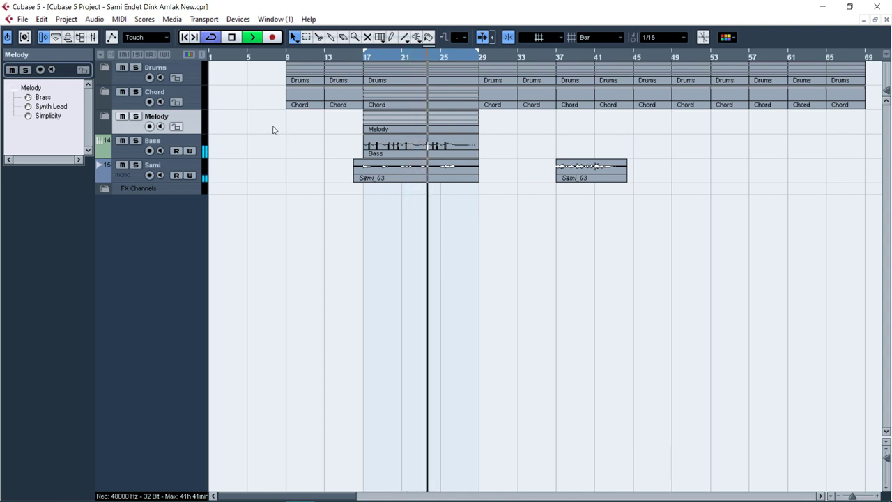
pyautogui.click(106, 67)
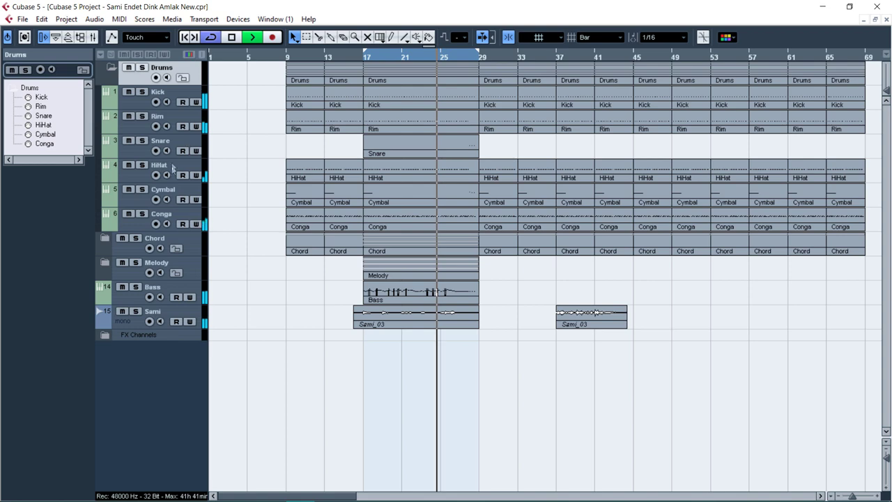
pyautogui.click(111, 68)
pyautogui.click(106, 92)
pyautogui.press('space')
# Step: Add one HALionOne instrument track below the AC track in the Chord folder
pyautogui.rightClick(179, 143)
pyautogui.moveTo(199, 145)
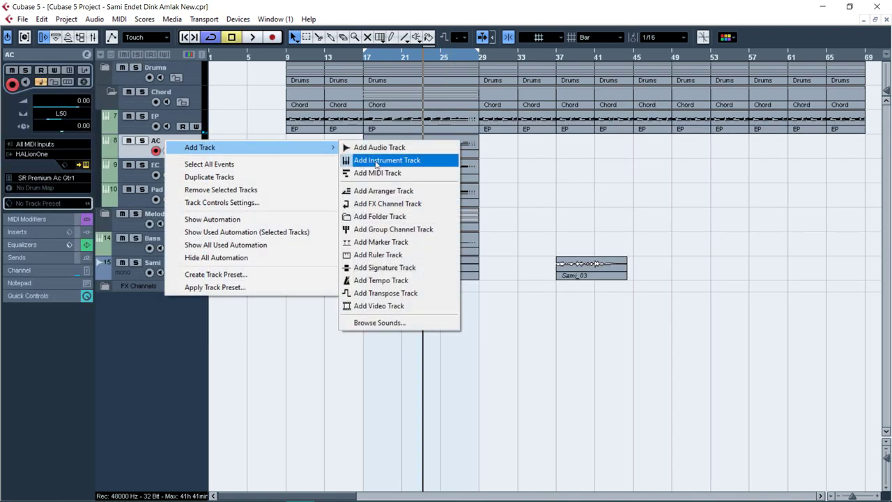
pyautogui.click(376, 159)
pyautogui.click(418, 195)
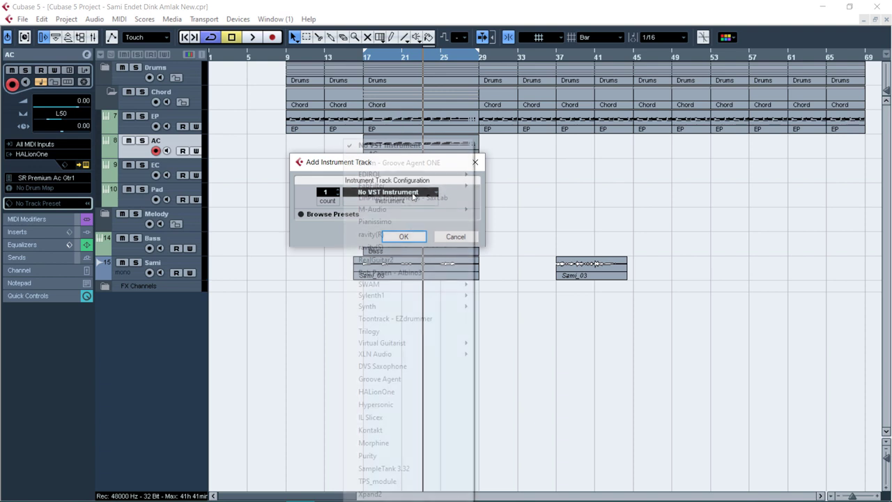
pyautogui.click(380, 391)
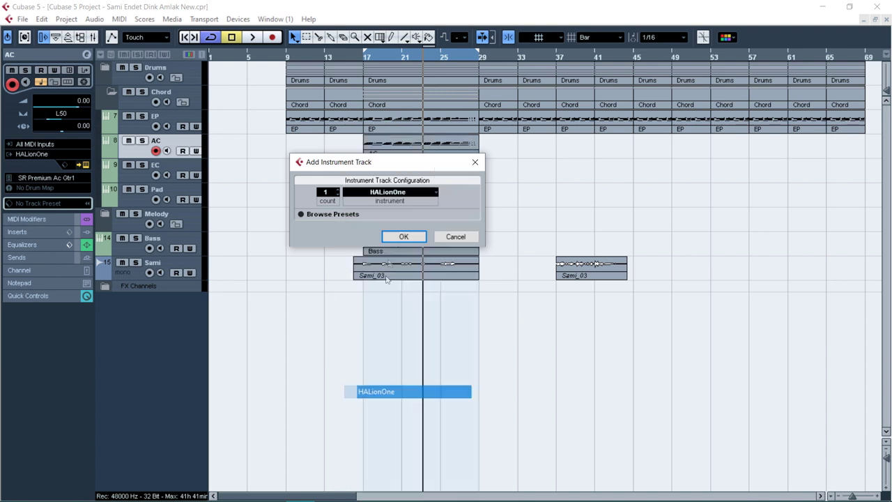
pyautogui.click(404, 237)
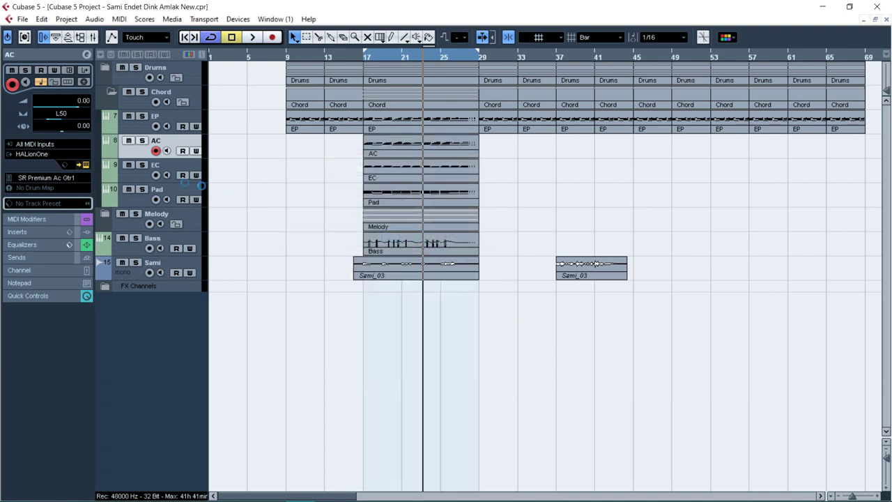
# Step: Search the HALionOne presets for "mari", load Spacious Marimba on the new track and close the preset browser
pyautogui.click(62, 203)
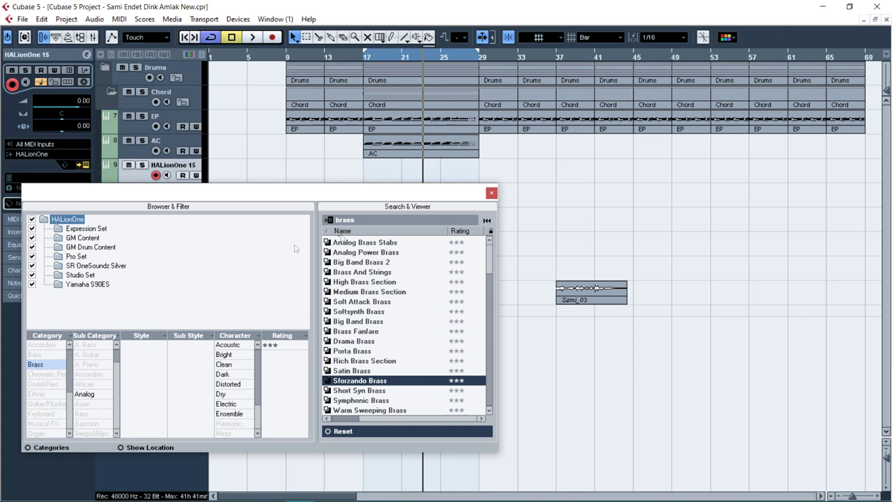
pyautogui.write('mari')
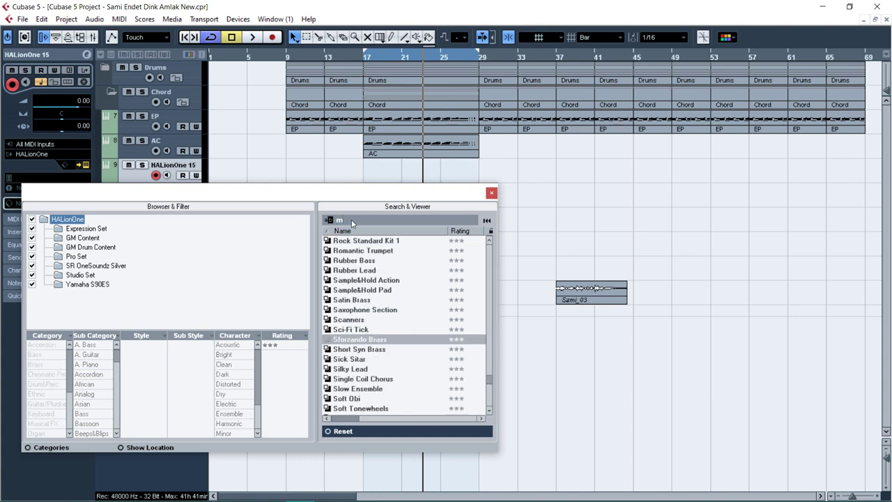
pyautogui.click(366, 243)
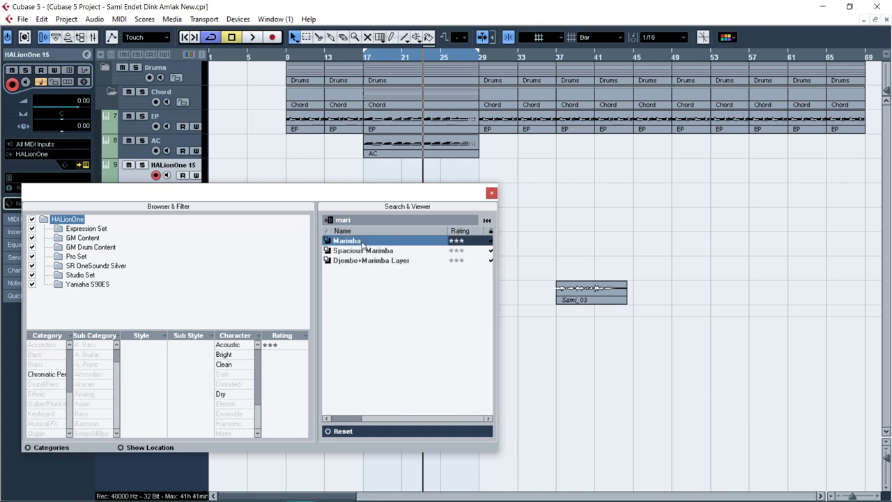
pyautogui.click(363, 252)
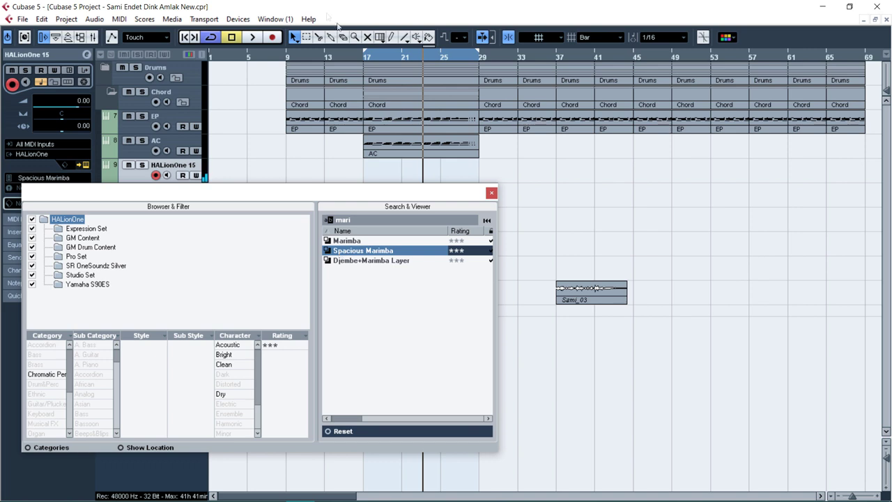
pyautogui.press('BackSpace')
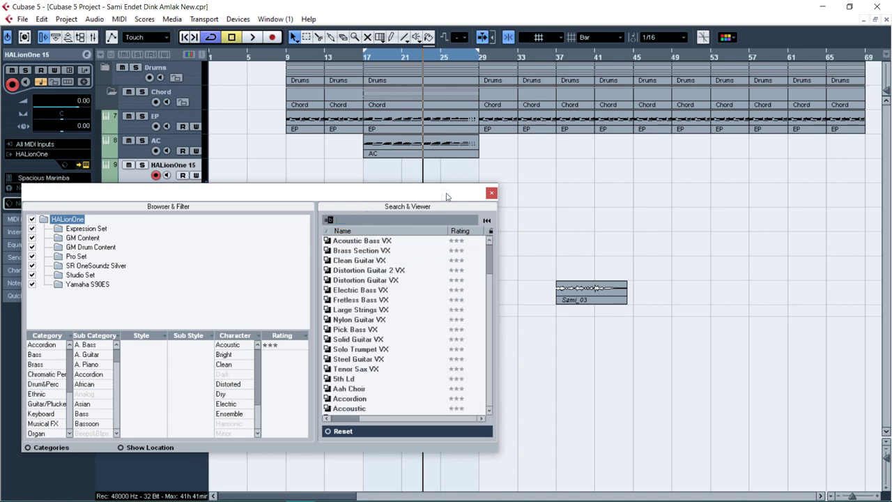
pyautogui.click(491, 192)
# Step: Set the new HALionOne track's MIDI transpose to 1 and rename the track Marimba
pyautogui.click(28, 219)
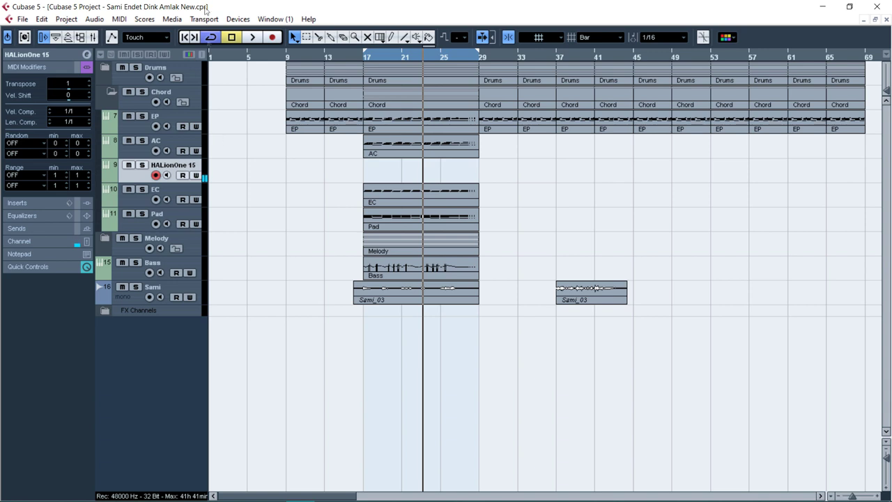
pyautogui.click(60, 54)
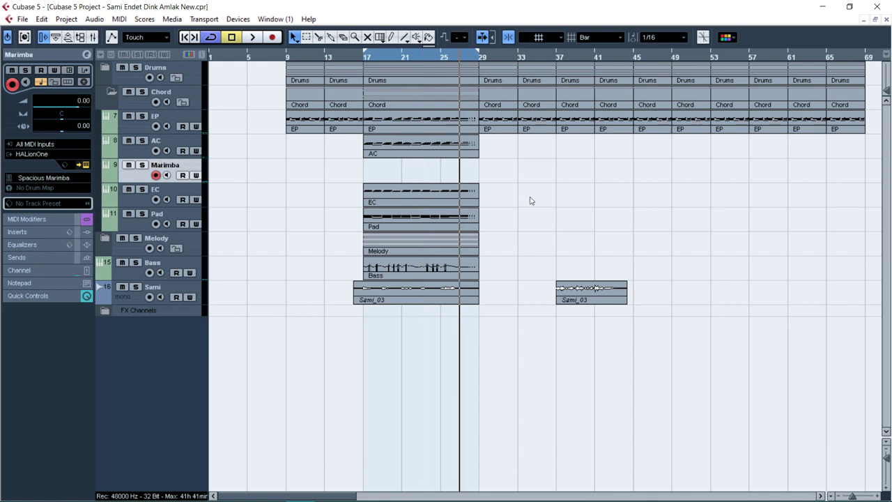
# Step: Record the Marimba chord part over the bar 17 to 29 loop
pyautogui.press('KP_Multiply')
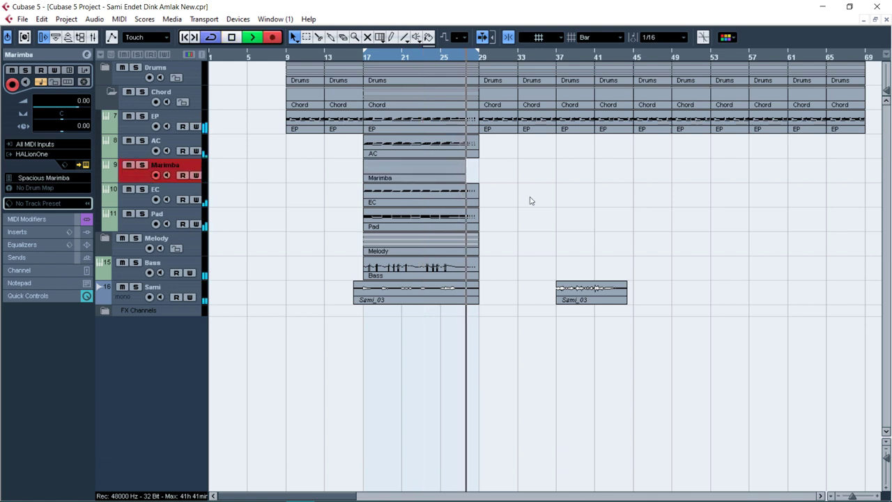
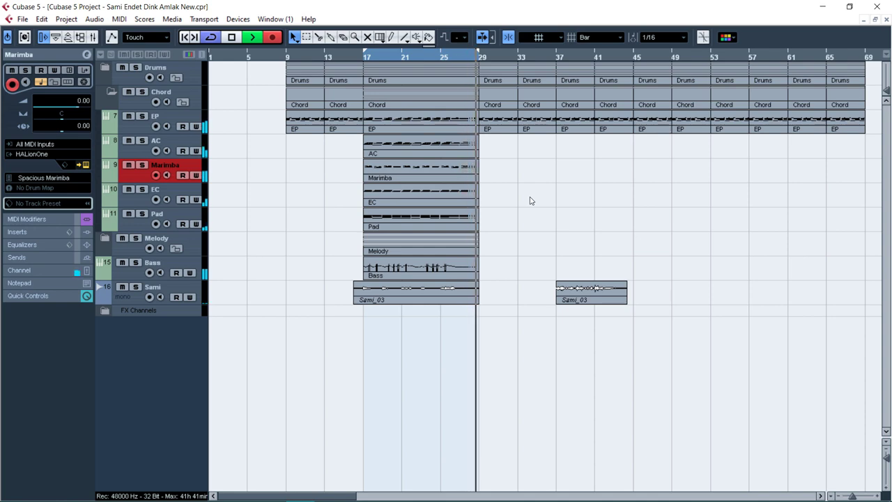
pyautogui.press('space')
# Step: Open the recorded Marimba part for note editing and align the opening chord's lowest note just after bar 17
pyautogui.doubleClick(398, 173)
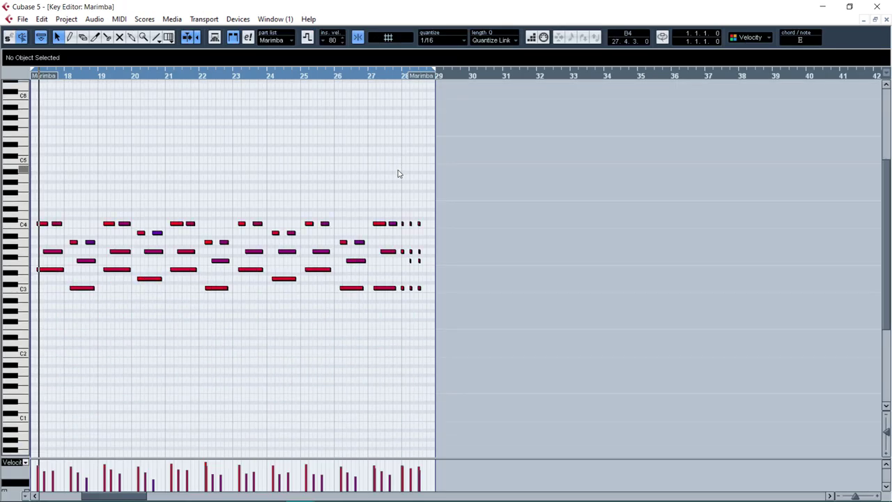
pyautogui.scroll(-2, 400, 173)
pyautogui.press('h')
pyautogui.press('h')
pyautogui.press('g')
pyautogui.press('g')
pyautogui.press('g')
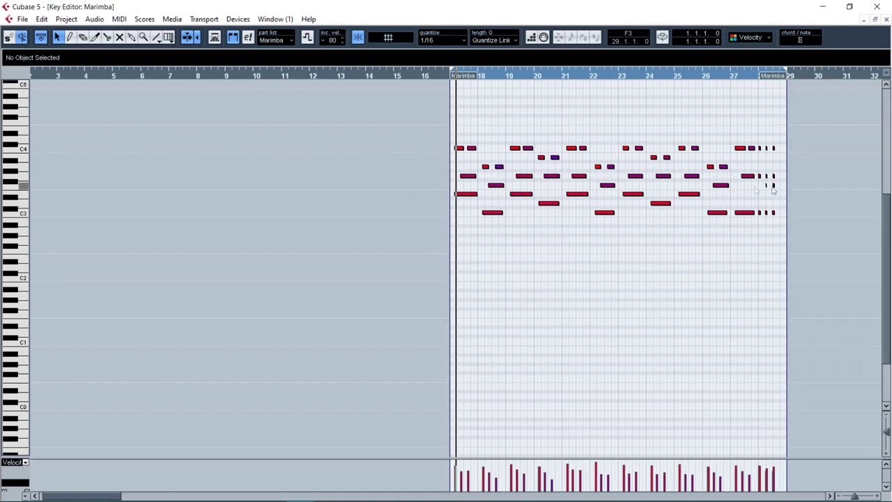
pyautogui.press('space')
pyautogui.press('h')
pyautogui.press('h')
pyautogui.press('g')
pyautogui.moveTo(444, 136); pyautogui.dragTo(468, 202)
pyautogui.moveTo(456, 195); pyautogui.dragTo(462, 195)
pyautogui.press('g')
# Step: Delete the extra notes from the last two short Marimba chords in bar 28 and check playback from bar 27
pyautogui.moveTo(522, 135); pyautogui.dragTo(538, 195)
pyautogui.click(564, 112)
pyautogui.click(644, 73)
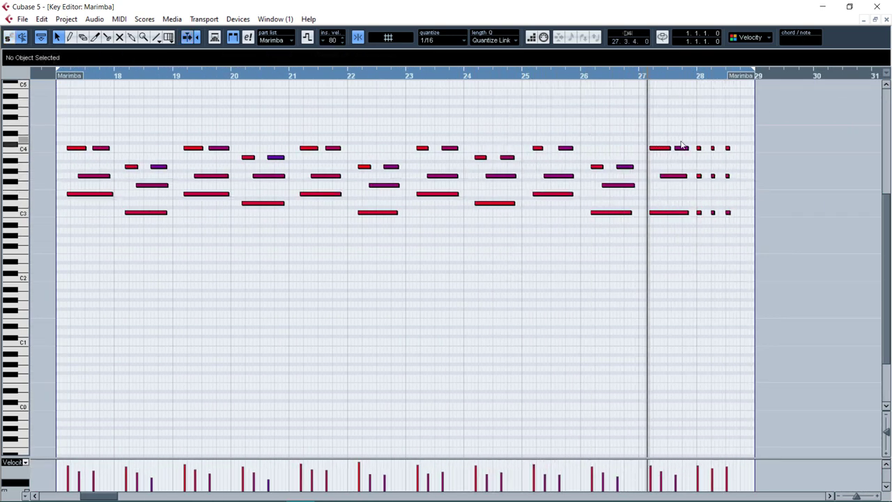
pyautogui.press('Return')
# Step: Set the Marimba track's volume to -2 and collapse the Chord folder
pyautogui.click(557, 168)
pyautogui.doubleClick(85, 102)
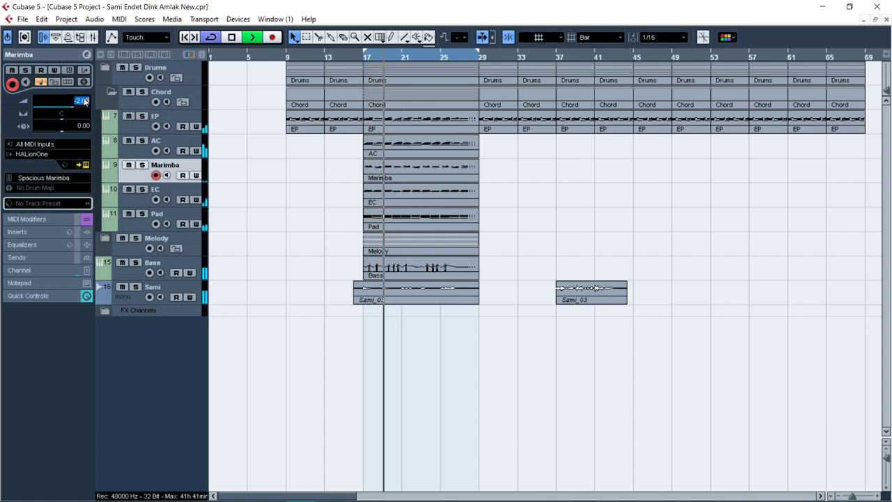
pyautogui.click(112, 90)
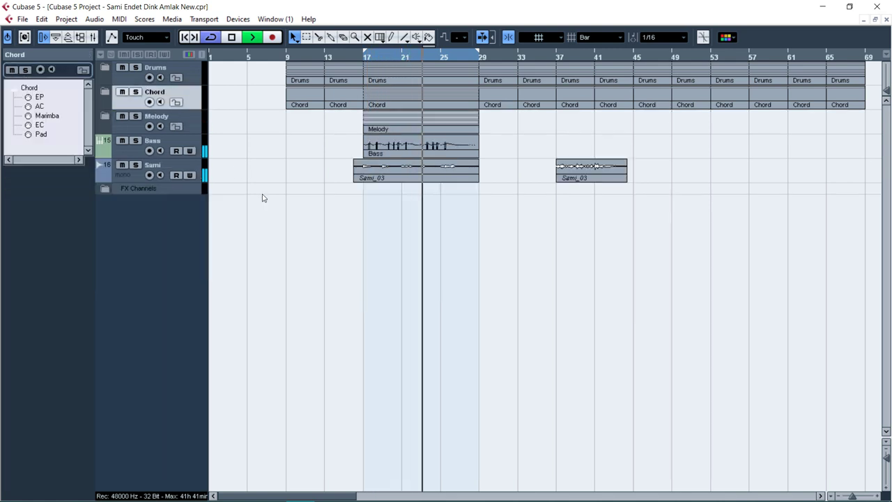
pyautogui.press('g')
pyautogui.press('g')
pyautogui.click(242, 181)
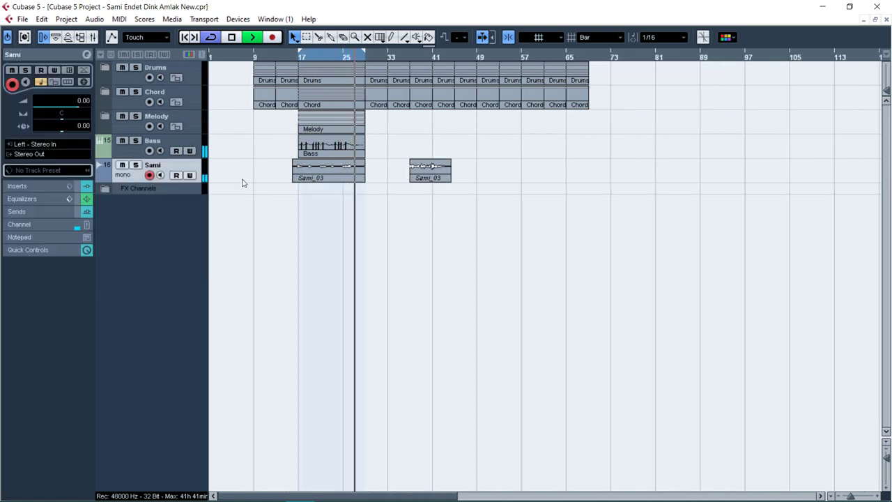
pyautogui.press('h')
pyautogui.press('h')
pyautogui.press('h')
pyautogui.press('h')
pyautogui.press('h')
pyautogui.press('h')
pyautogui.press('h')
pyautogui.press('h')
pyautogui.press('h')
pyautogui.press('h')
pyautogui.press('h')
pyautogui.press('h')
pyautogui.press('g')
pyautogui.press('g')
pyautogui.press('g')
pyautogui.press('g')
pyautogui.press('g')
pyautogui.press('g')
pyautogui.press('g')
pyautogui.press('g')
pyautogui.press('g')
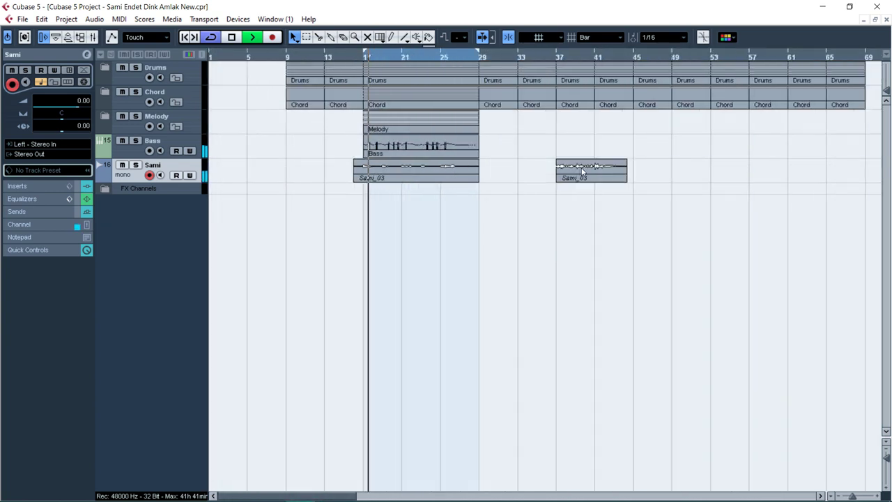
pyautogui.press('g')
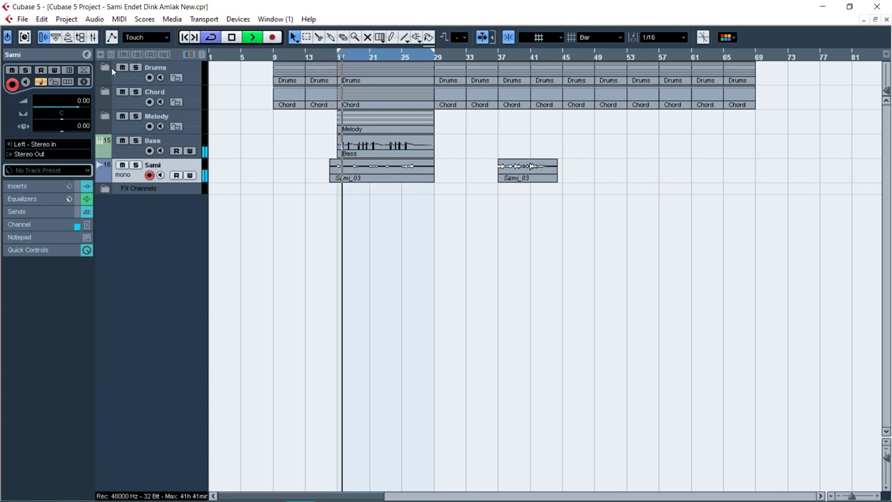
# Step: In the Drums folder, set the Cymbal track's volume to -4, replay from bar 17 and collapse the folder
pyautogui.click(105, 69)
pyautogui.click(168, 215)
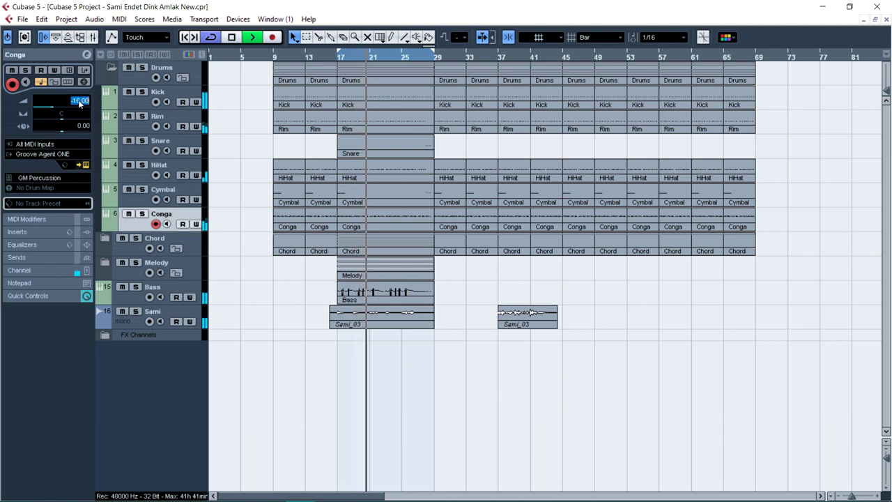
pyautogui.press('Up')
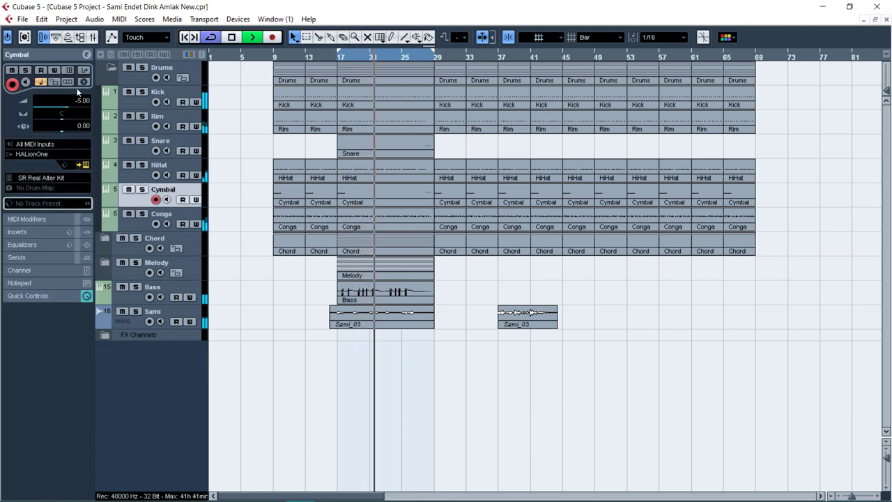
pyautogui.scroll(2, 82, 104)
pyautogui.click(338, 60)
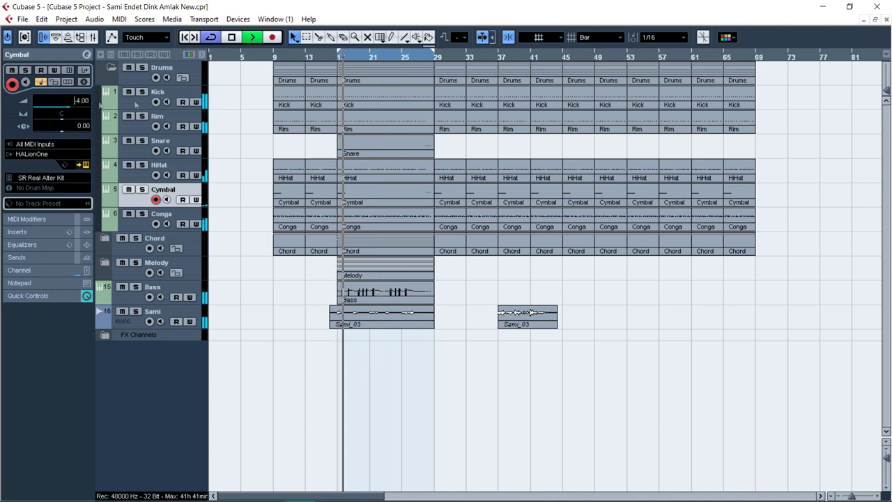
pyautogui.click(112, 68)
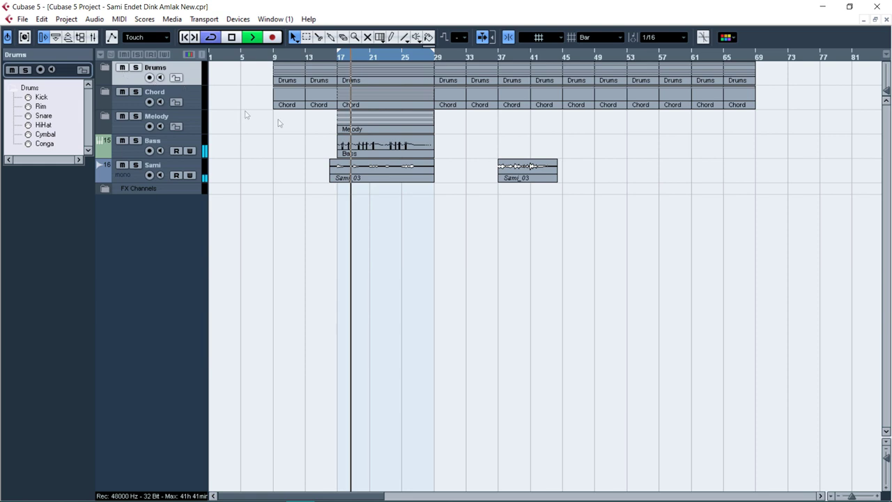
# Step: Move the second vocal clip from bar 37 to bar 29, directly after the first vocal clip
pyautogui.click(497, 56)
pyautogui.press('space')
pyautogui.moveTo(510, 180); pyautogui.dragTo(446, 179)
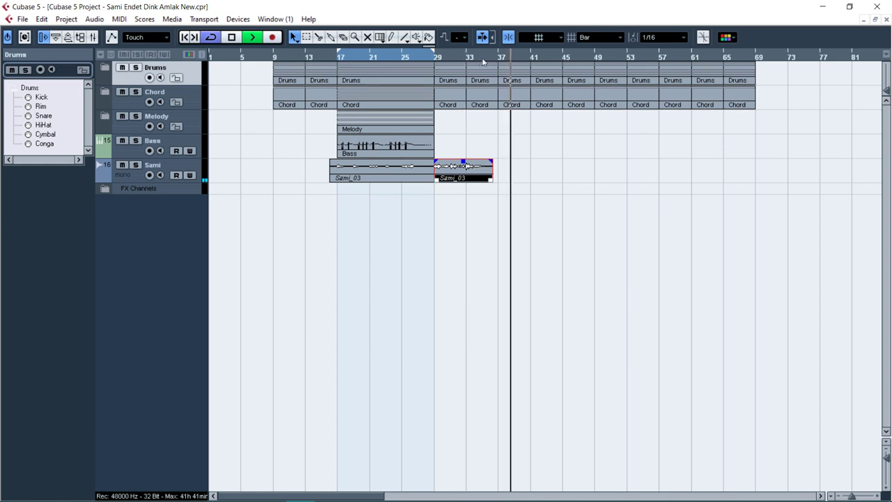
# Step: Set the loop range from bar 29 to bar 36 and play it from bar 29
pyautogui.keyDown('alt'); pyautogui.click(493, 58); pyautogui.keyUp('alt')
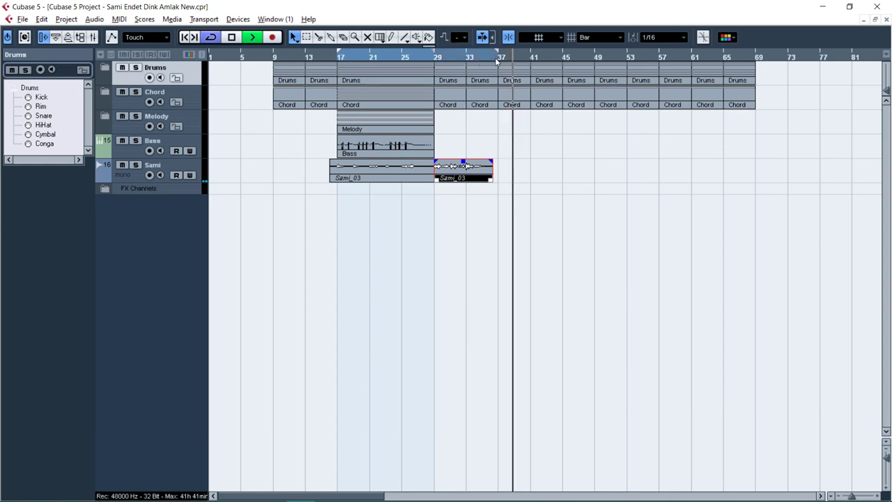
pyautogui.keyDown('ctrl'); pyautogui.click(438, 59); pyautogui.keyUp('ctrl')
pyautogui.click(433, 58)
pyautogui.click(509, 150)
pyautogui.press('h')
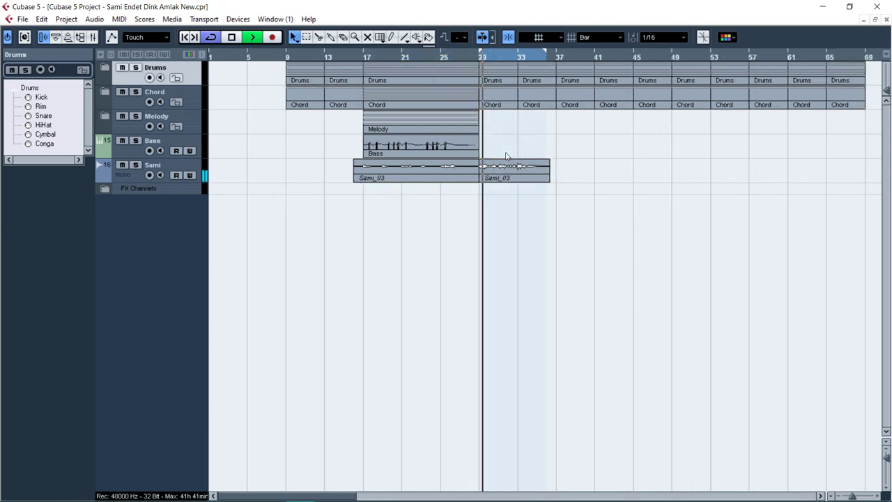
pyautogui.press('h')
pyautogui.press('h')
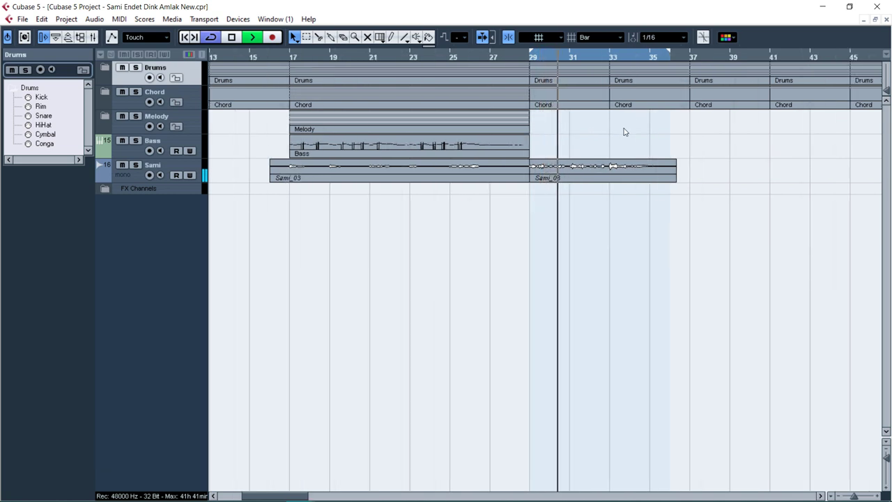
# Step: Delete the EP part between bars 33 and 37 in the Chord folder and solo the folder
pyautogui.click(105, 93)
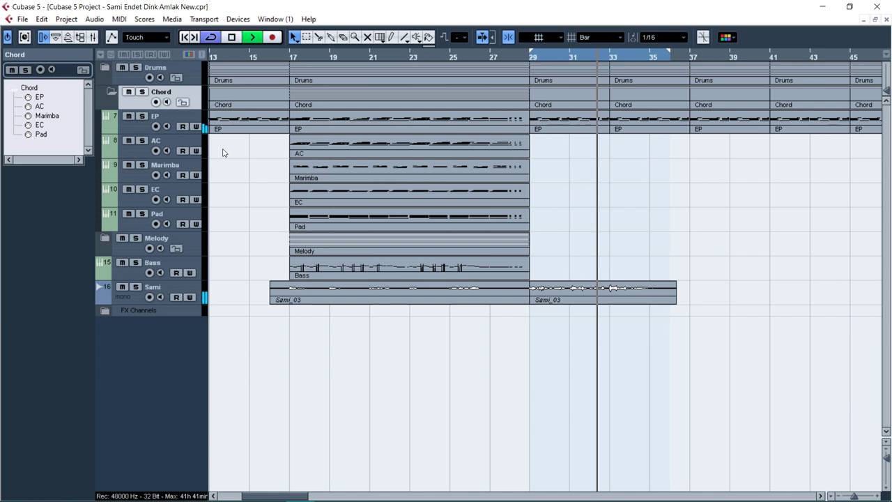
pyautogui.press('space')
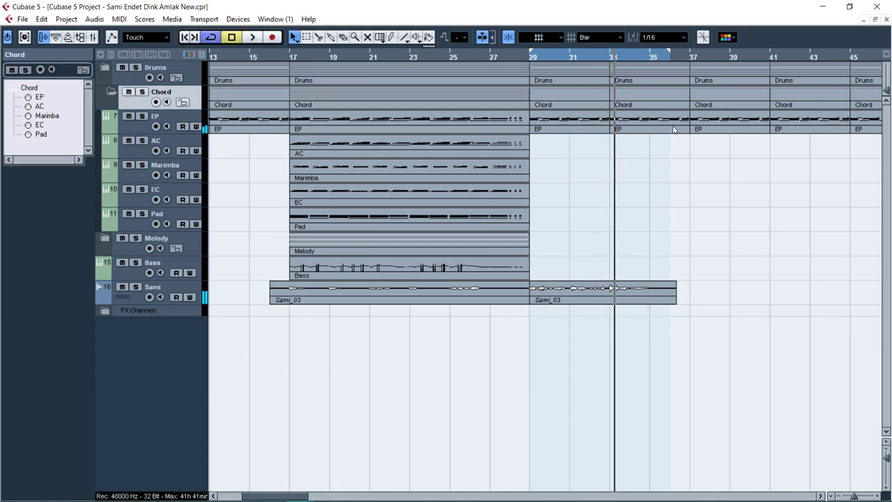
pyautogui.press('Delete')
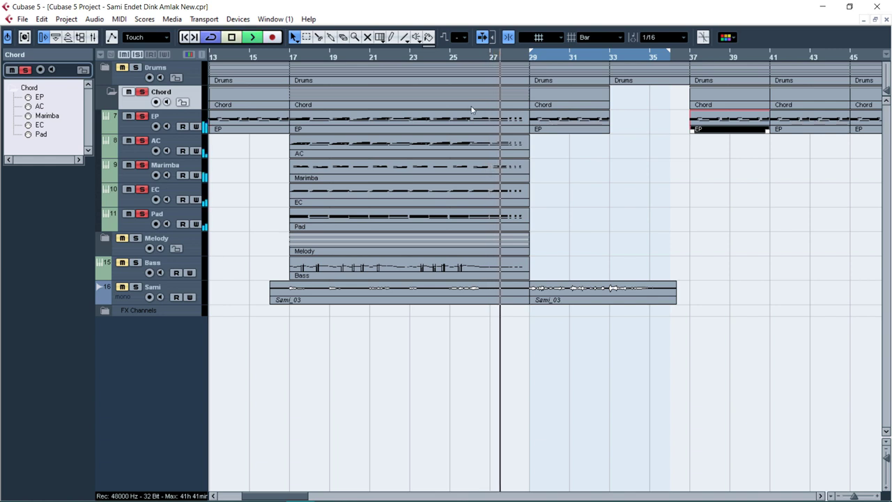
# Step: Copy the Chord folder's bar 17 to 29 parts to start at bar 26 and split the copies at bar 34
pyautogui.moveTo(457, 106); pyautogui.dragTo(637, 109)
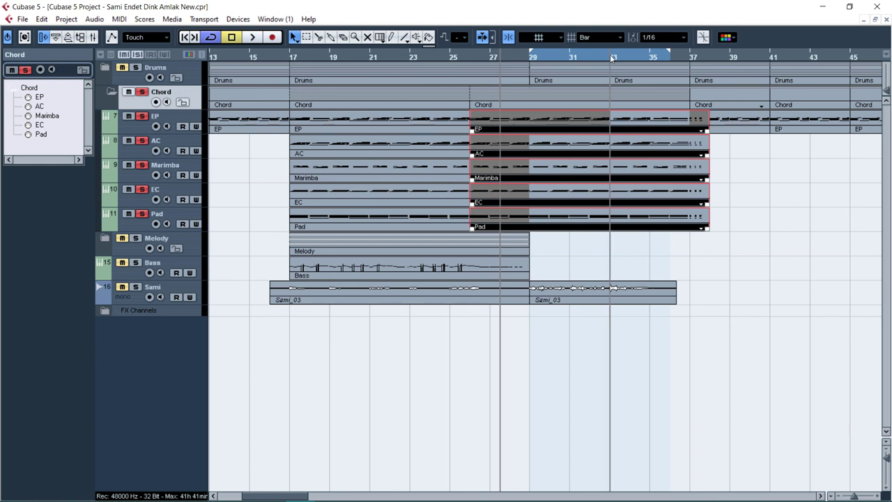
pyautogui.click(611, 56)
pyautogui.press('space')
pyautogui.press('space')
pyautogui.keyDown('alt'); pyautogui.click(633, 118); pyautogui.keyUp('alt')
pyautogui.click(607, 101)
pyautogui.press('Delete')
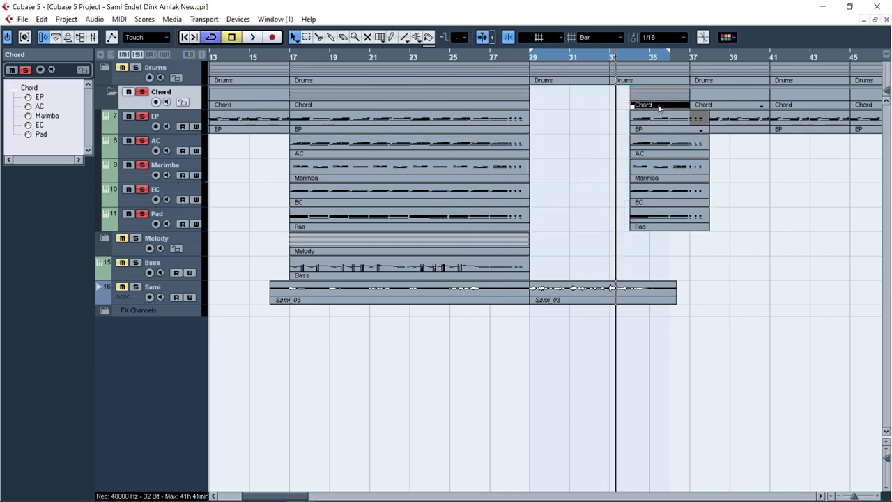
pyautogui.hotkey('ctrl', 'z')
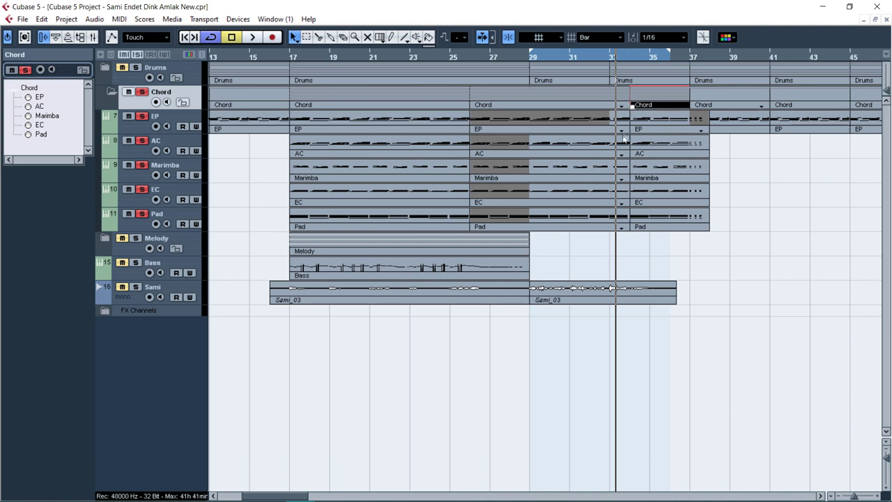
pyautogui.press('Delete')
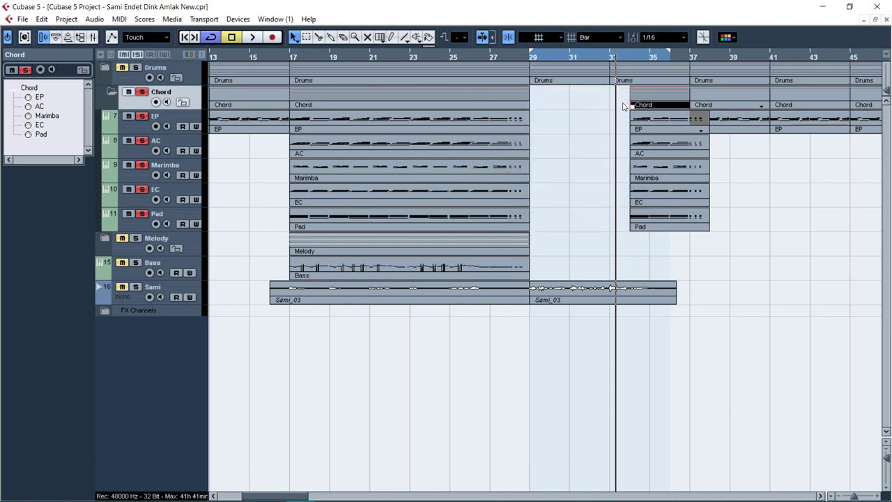
pyautogui.hotkey('ctrl', 'z')
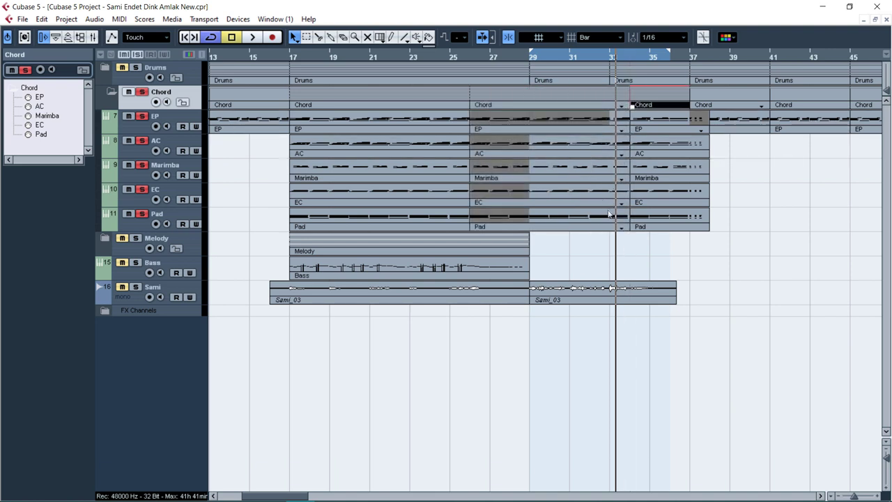
# Step: Delete the copied EP, AC, Marimba, EC and Pad parts between bars 26 and 34
pyautogui.click(620, 124)
pyautogui.press('Delete')
pyautogui.press('Delete')
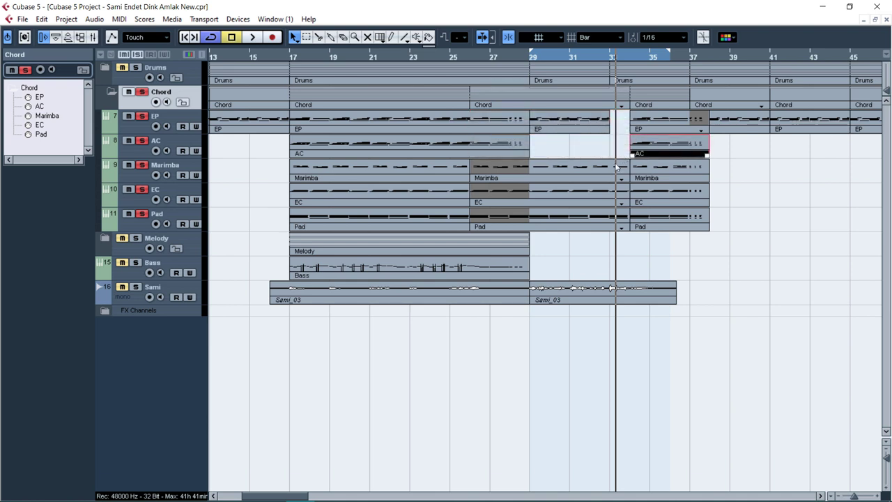
pyautogui.hotkey('ctrl', 'z')
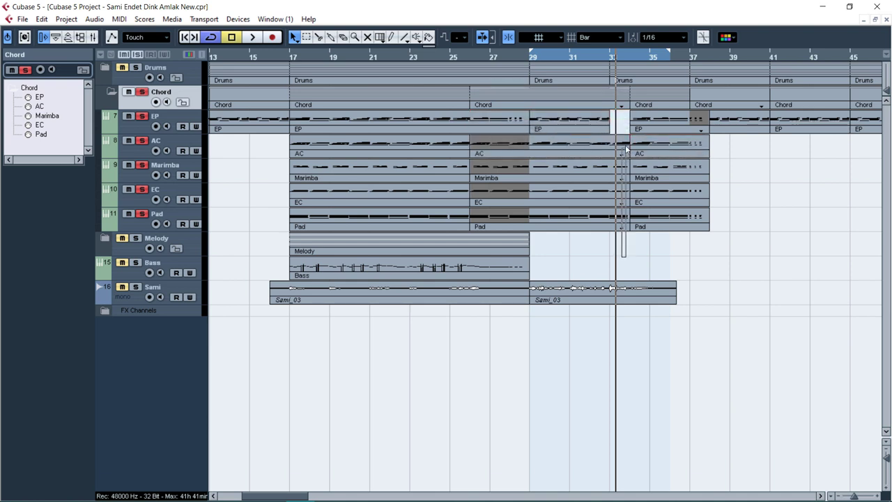
pyautogui.moveTo(625, 145); pyautogui.dragTo(621, 154)
pyautogui.press('Delete')
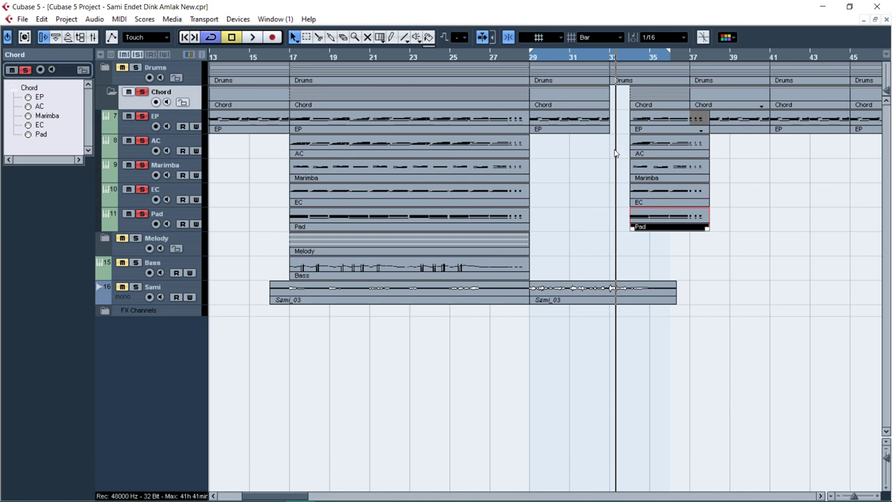
# Step: Move the remaining copied Chord folder parts from bar 34 to bar 33 and turn off the folder's solo
pyautogui.click(542, 61)
pyautogui.press('space')
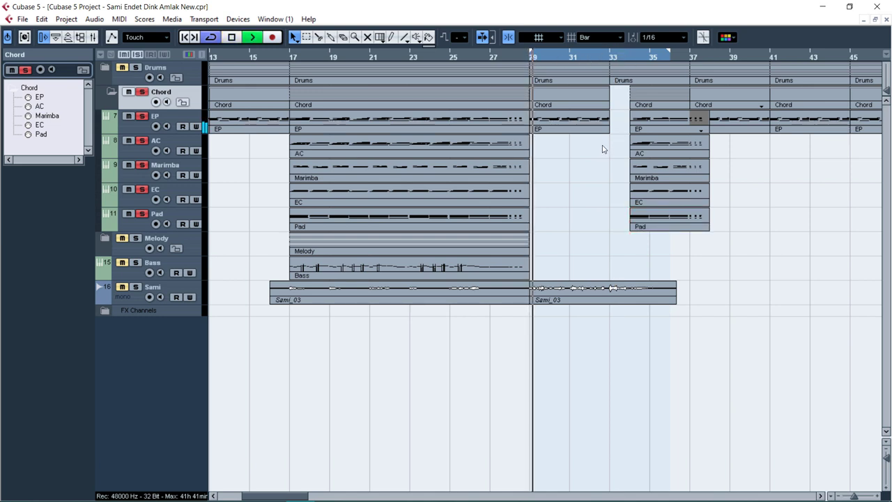
pyautogui.moveTo(656, 92); pyautogui.dragTo(636, 92)
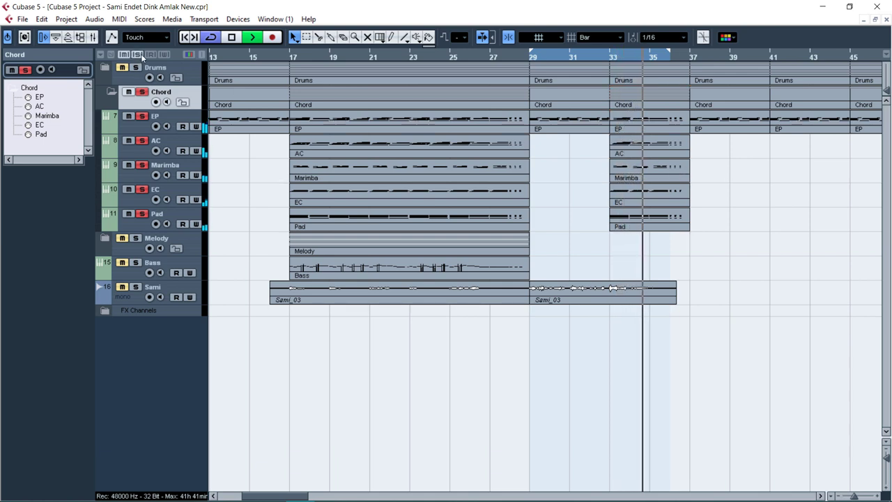
pyautogui.click(142, 92)
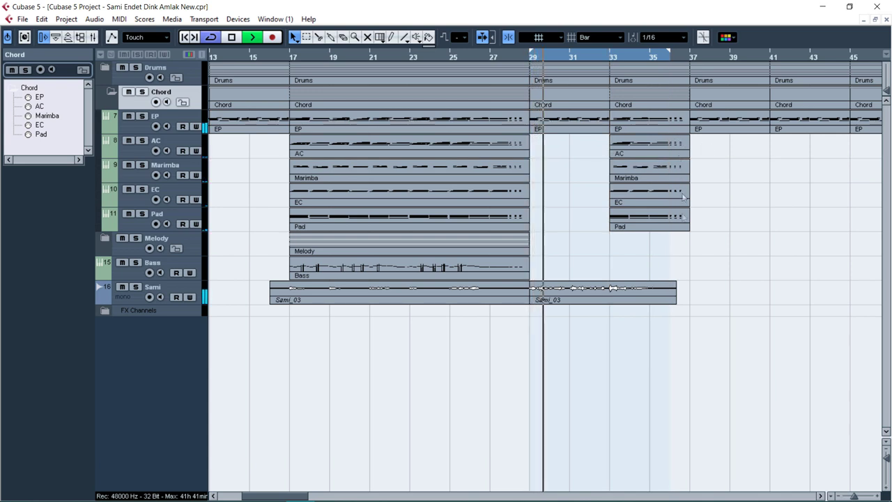
# Step: Split the five copied chord parts at bar 36 and delete the section between bars 36 and 37
pyautogui.moveTo(665, 239); pyautogui.dragTo(667, 131)
pyautogui.keyDown('alt'); pyautogui.click(666, 131); pyautogui.keyUp('alt')
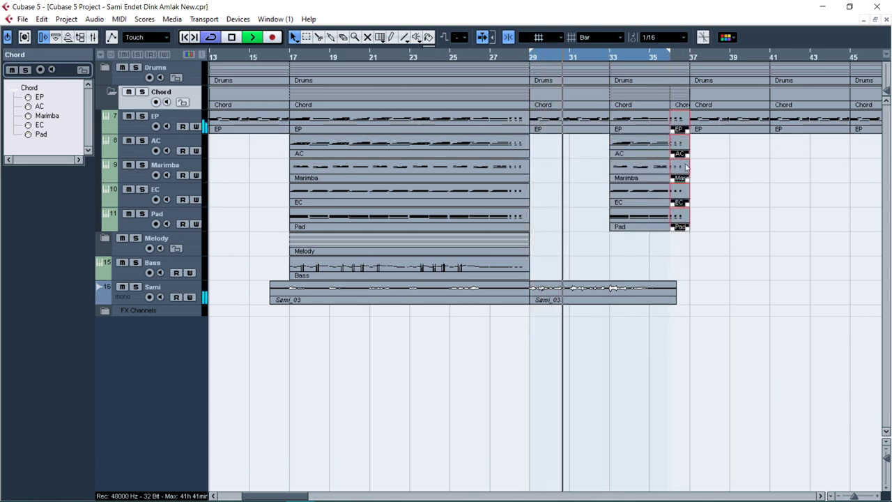
pyautogui.press('Delete')
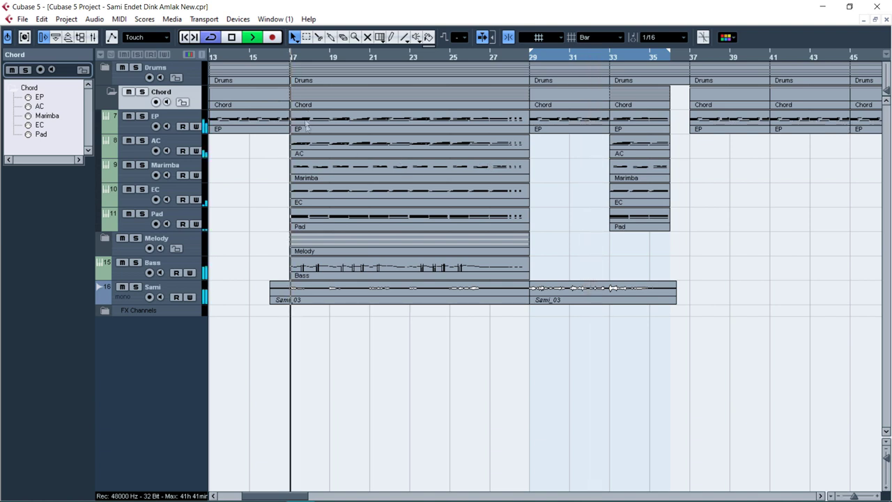
# Step: Play the bar 29 to 36 loop from its start to check the chords under the vocal
pyautogui.press('space')
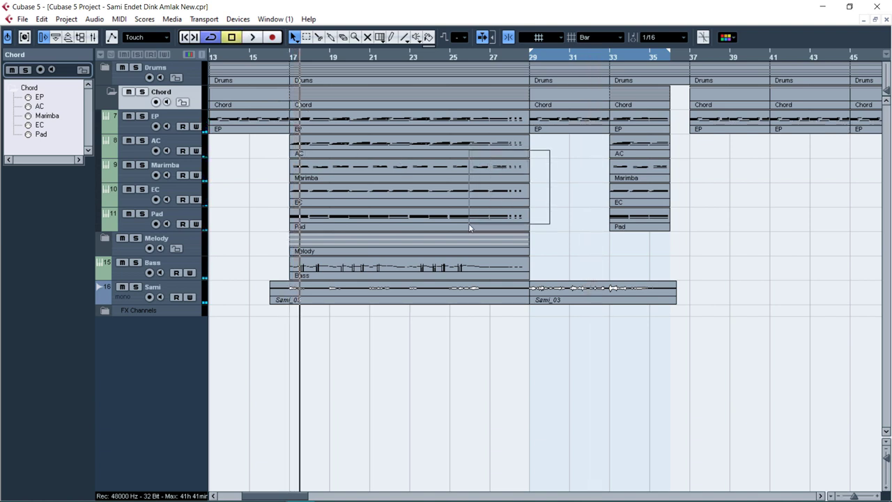
pyautogui.moveTo(469, 227); pyautogui.dragTo(469, 227)
pyautogui.click(538, 159)
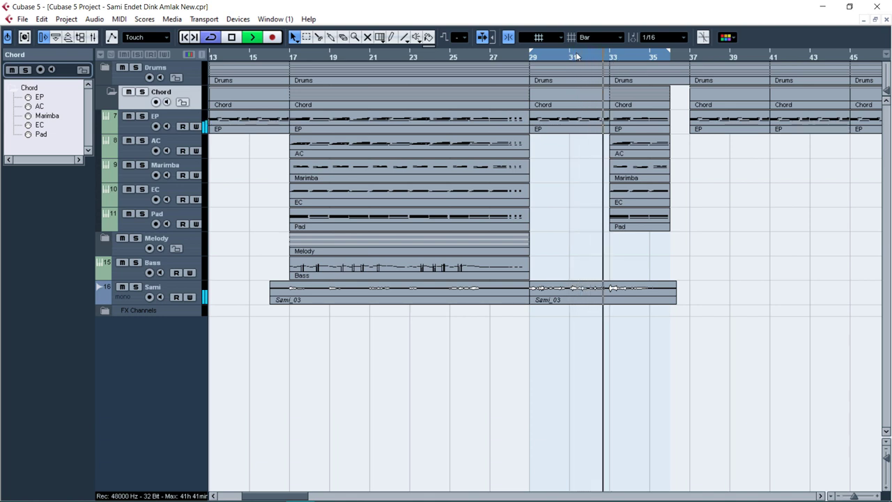
pyautogui.click(530, 58)
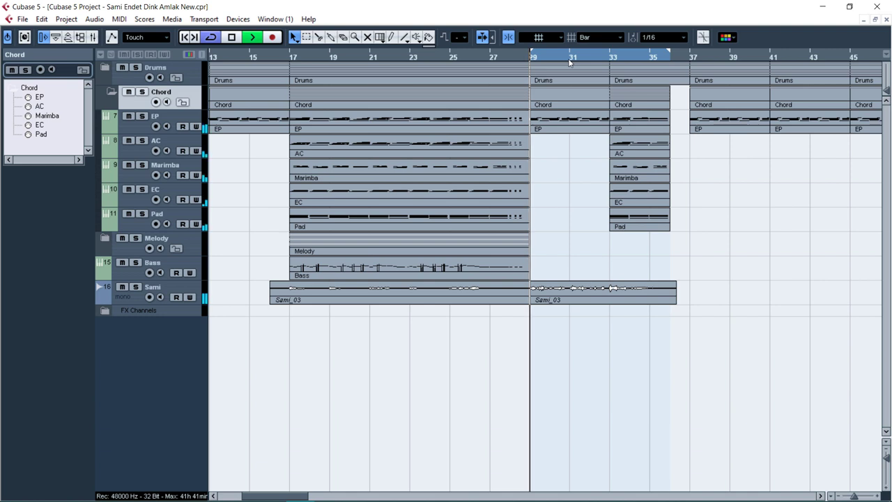
# Step: Set the loop to bars 29 to 31 and record an AC chord part over that range
pyautogui.moveTo(530, 52); pyautogui.dragTo(569, 59)
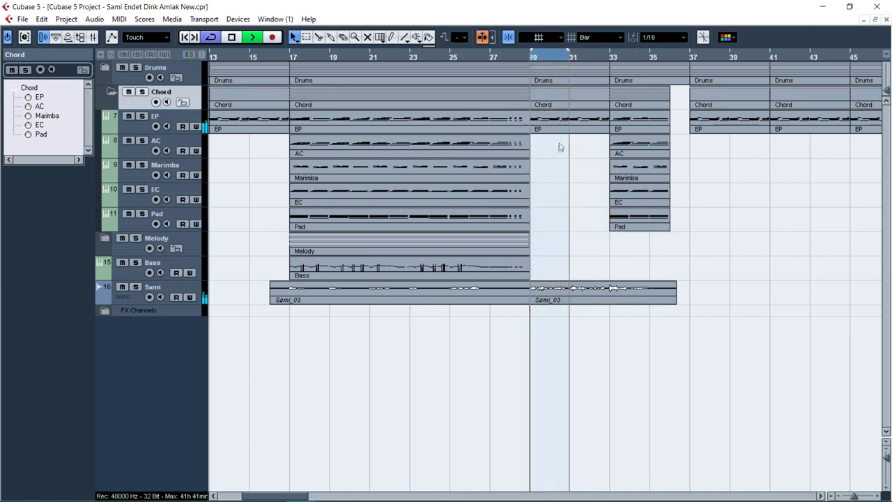
pyautogui.click(183, 139)
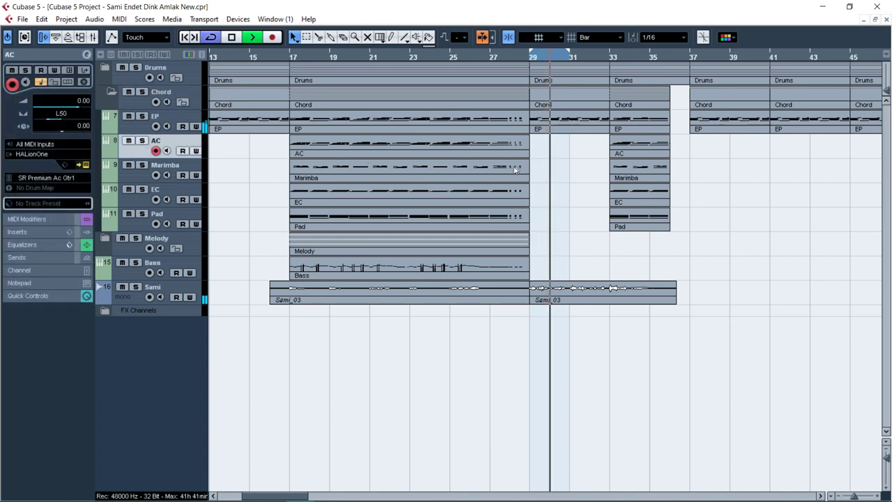
pyautogui.press('space')
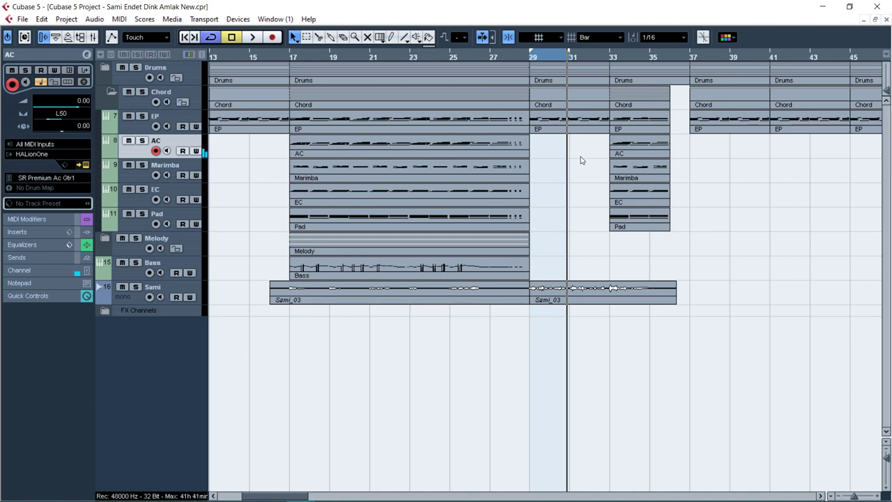
pyautogui.click(554, 59)
pyautogui.press('KP_Multiply')
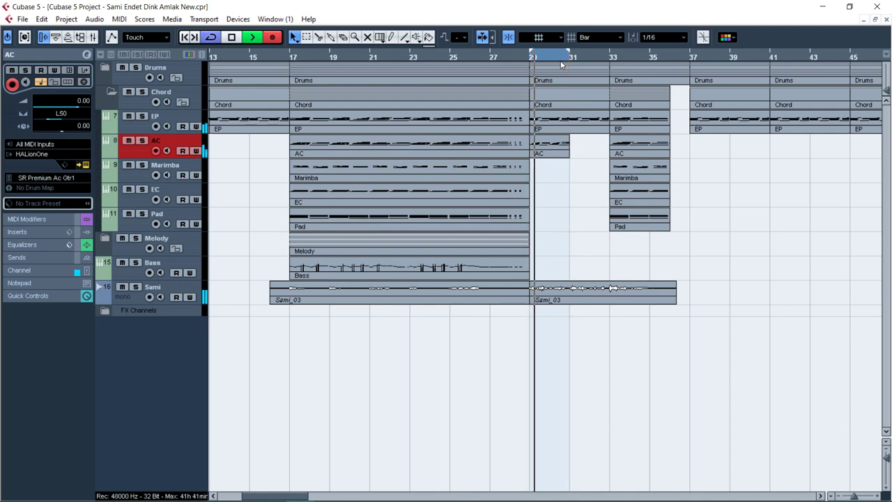
pyautogui.press('space')
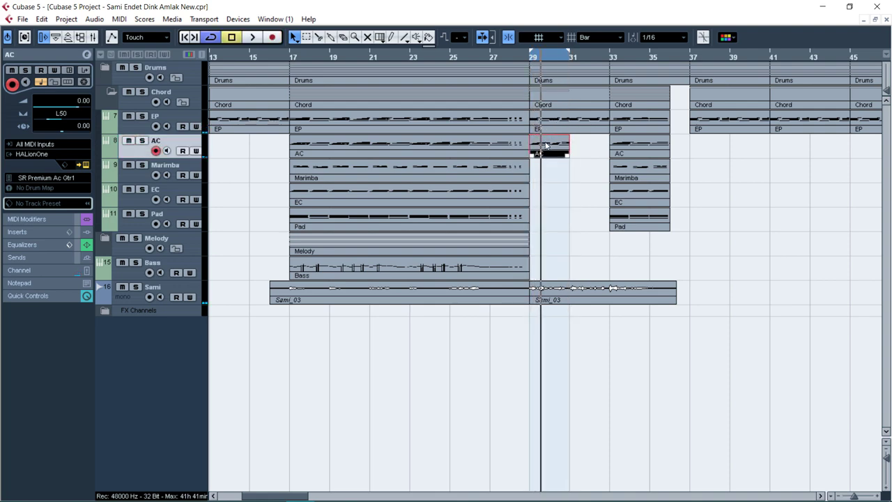
# Step: Open the recorded AC part in the Key Editor and trim the start of the first G2 note to 29.1.3.0
pyautogui.doubleClick(546, 145)
pyautogui.press('space')
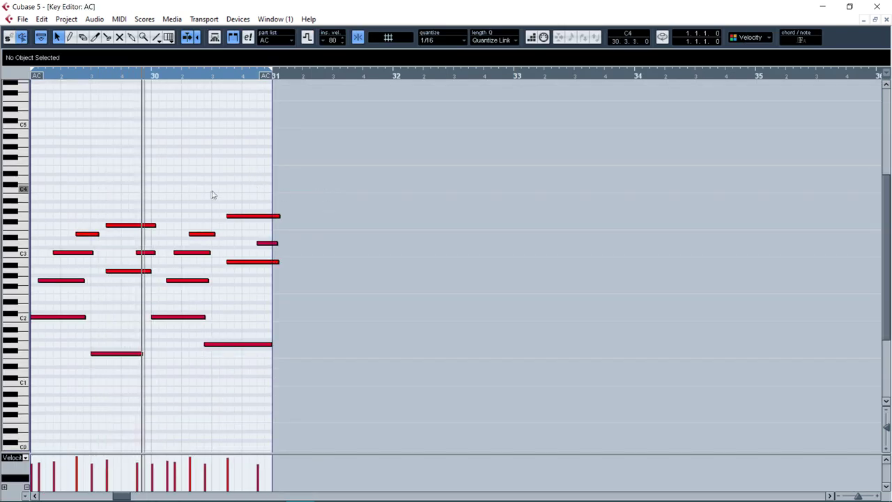
pyautogui.press('space')
pyautogui.press('h')
pyautogui.press('h')
pyautogui.press('h')
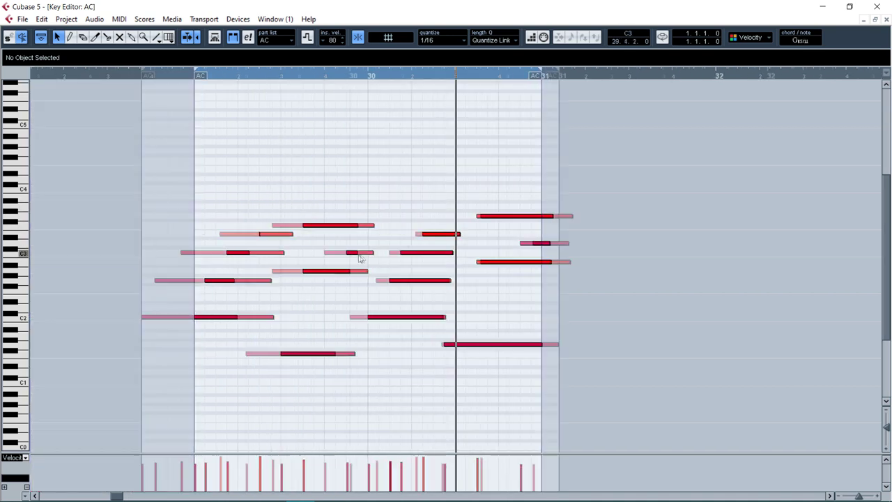
pyautogui.press('h')
pyautogui.press('space')
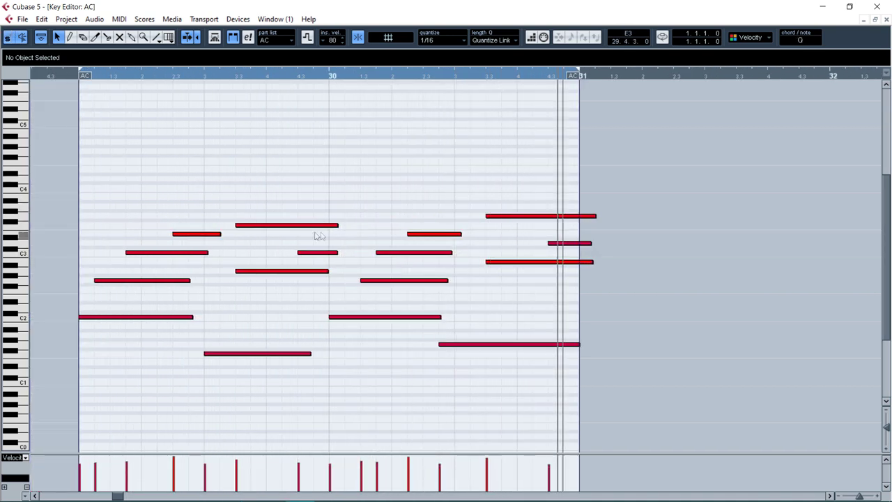
pyautogui.press('space')
pyautogui.moveTo(95, 280); pyautogui.dragTo(109, 282)
pyautogui.press('space')
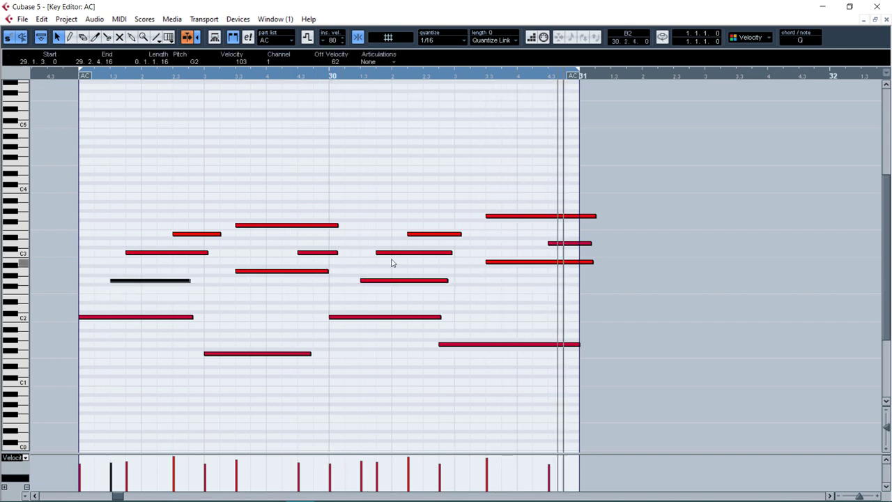
# Step: Trim the start of bar 30's E3 note to 30.2.3.0 and its last low note to beat 3
pyautogui.moveTo(431, 234); pyautogui.dragTo(464, 243)
pyautogui.hotkey('ctrl', 'z')
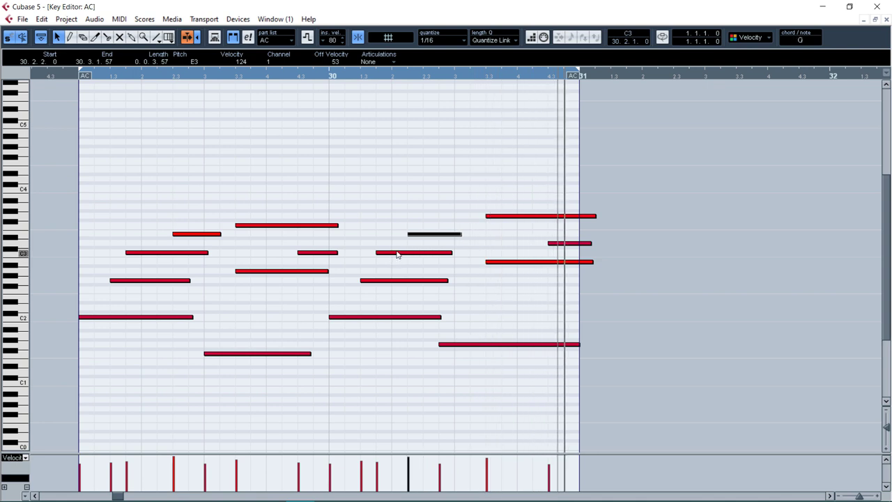
pyautogui.moveTo(408, 234); pyautogui.dragTo(419, 236)
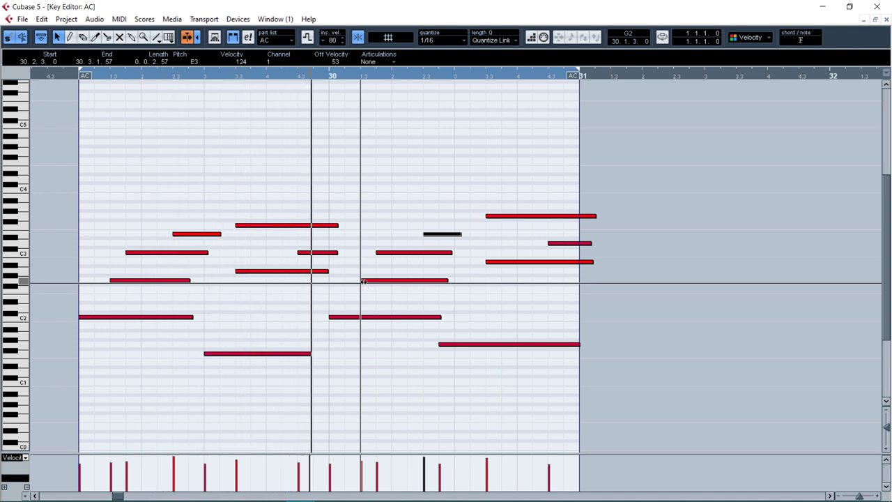
pyautogui.moveTo(439, 343); pyautogui.dragTo(452, 346)
# Step: Shorten the last three upper notes of the AC part to end by bar 31 and close the Key Editor
pyautogui.moveTo(561, 201)
pyautogui.mouseDown()
pyautogui.moveTo(588, 274)
pyautogui.moveTo(594, 258)
pyautogui.moveTo(578, 265)
pyautogui.mouseUp()
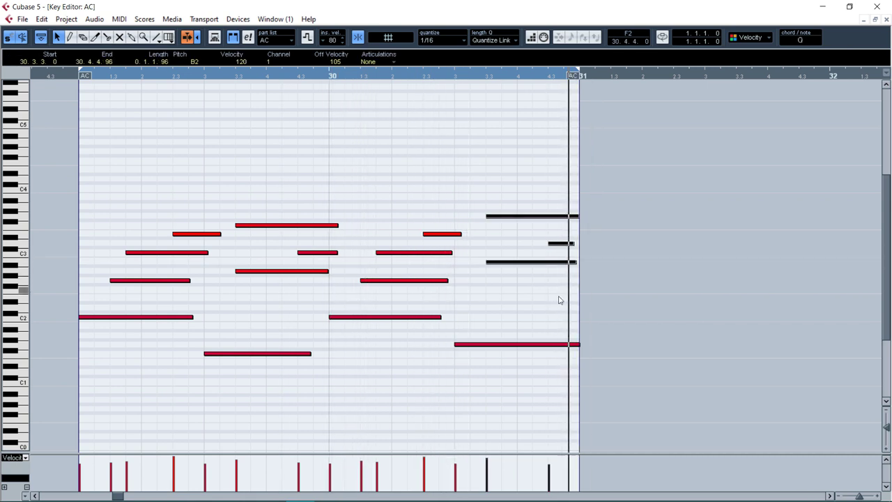
pyautogui.click(563, 299)
pyautogui.press('Return')
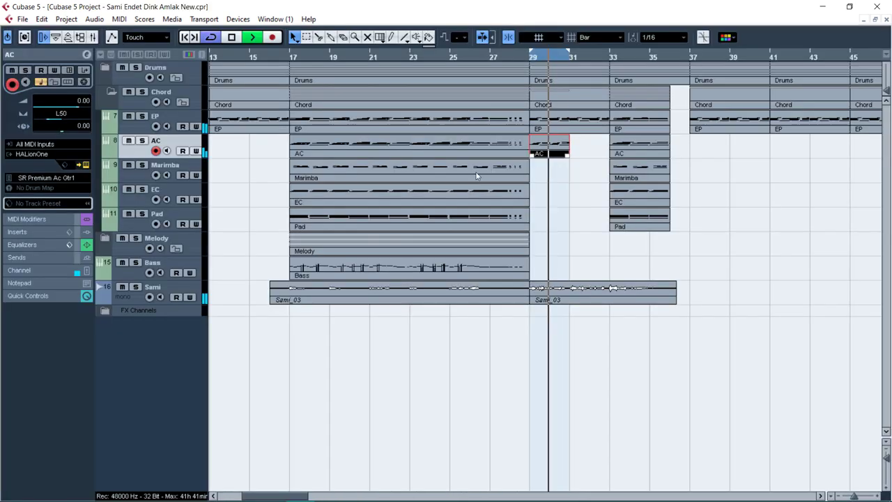
# Step: Deselect the AC part and arm the Marimba track for recording
pyautogui.click(548, 187)
pyautogui.click(179, 165)
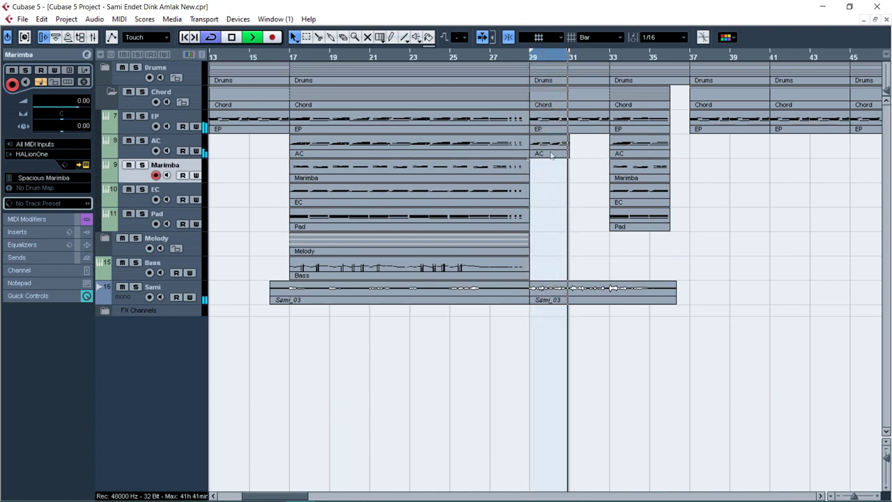
# Step: Record a Marimba part from bar 29 to bar 31 and check its notes in the Key Editor
pyautogui.click(526, 167)
pyautogui.press('s')
pyautogui.click(533, 197)
pyautogui.press('s')
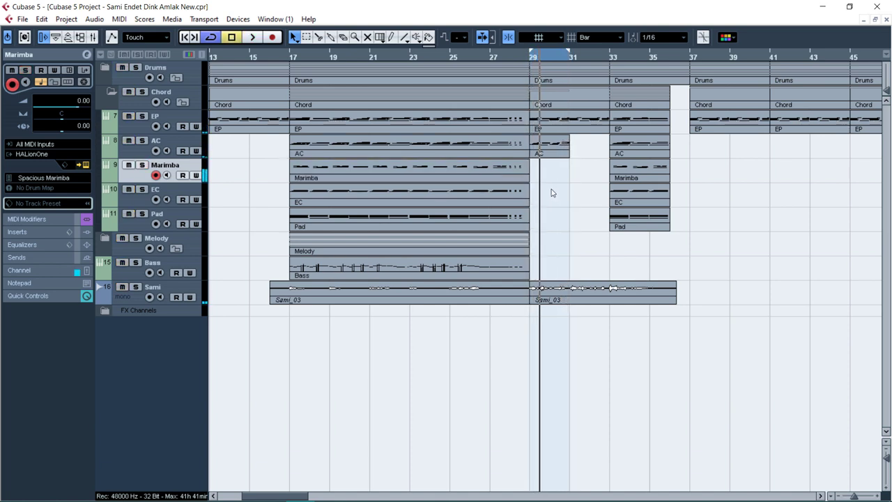
pyautogui.press('KP_Multiply')
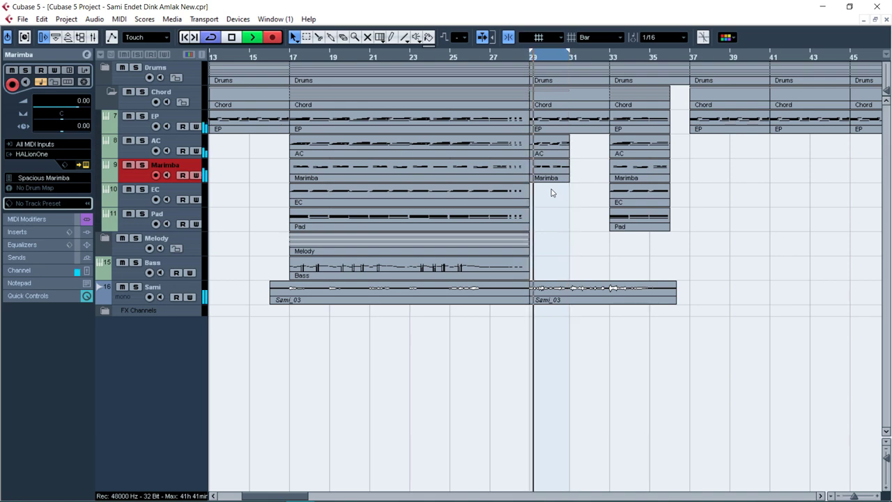
pyautogui.doubleClick(550, 172)
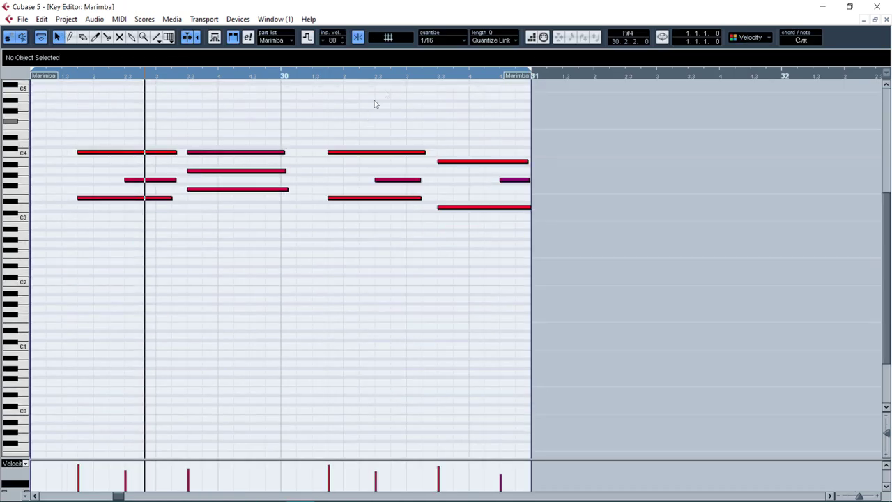
pyautogui.press('Escape')
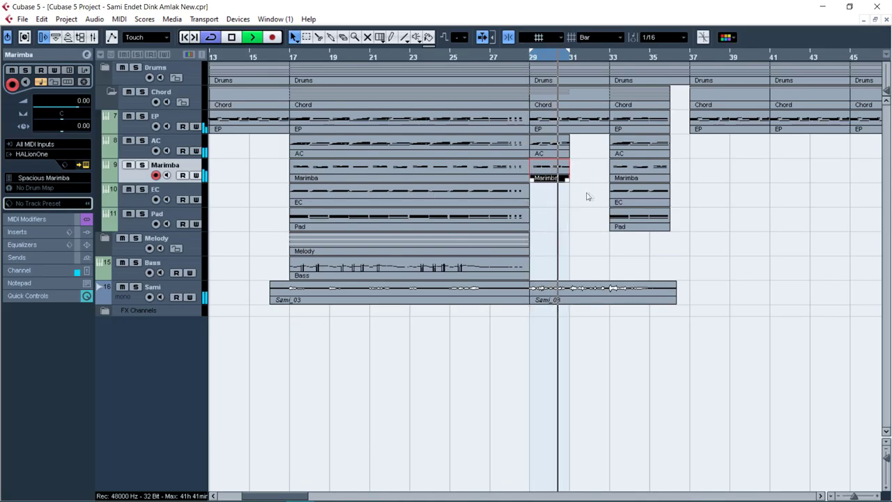
pyautogui.press('Return')
pyautogui.press('Escape')
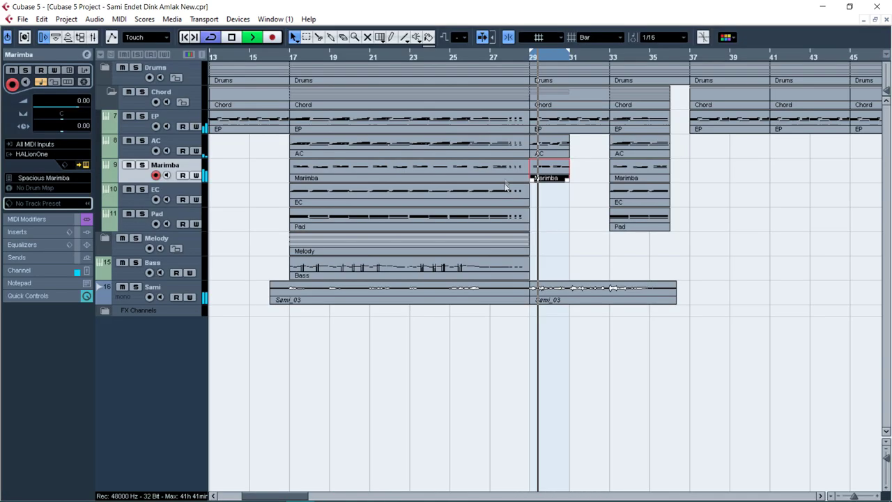
# Step: Record an EC part from bar 29 to bar 31 and review its notes in the Key Editor
pyautogui.click(175, 205)
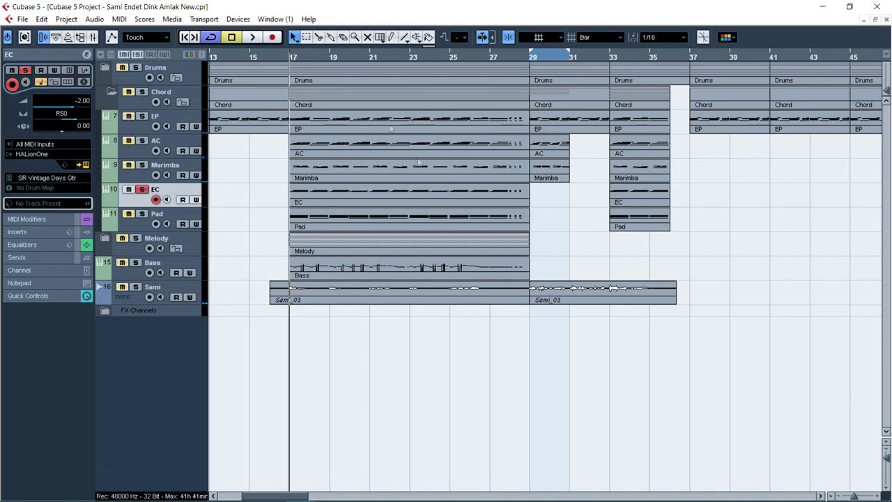
pyautogui.press('KP_Multiply')
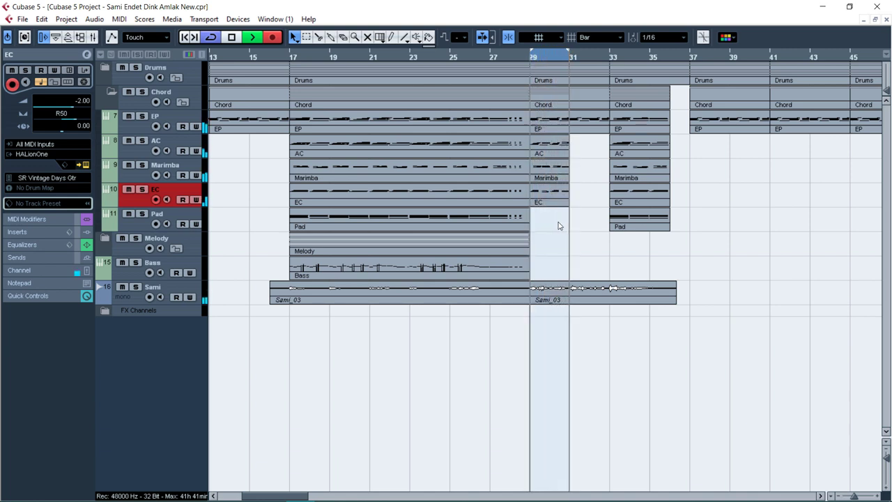
pyautogui.press('space')
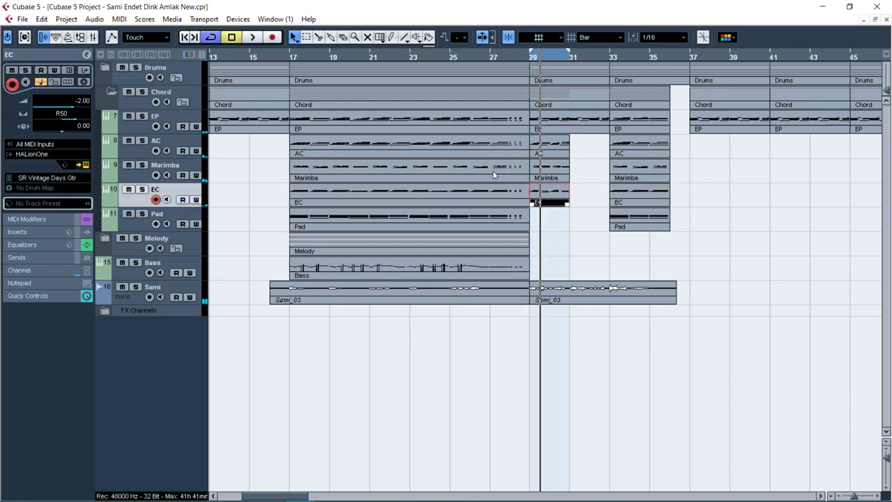
pyautogui.doubleClick(564, 200)
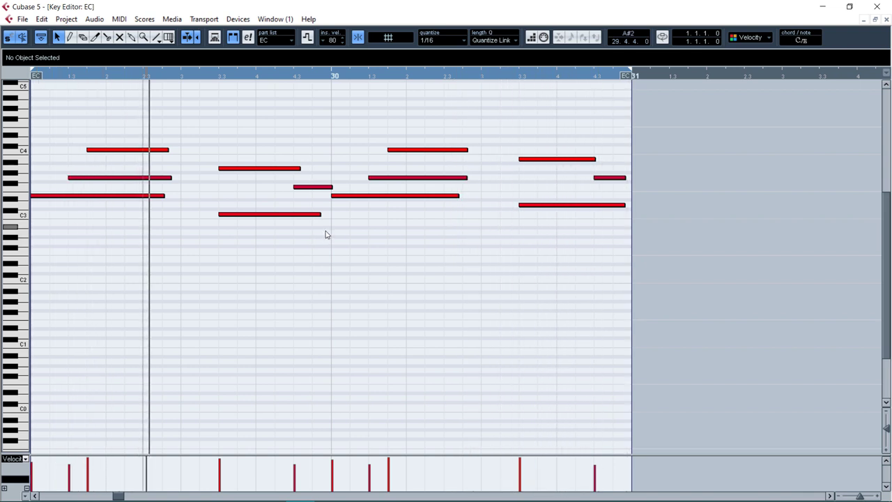
pyautogui.press('Return')
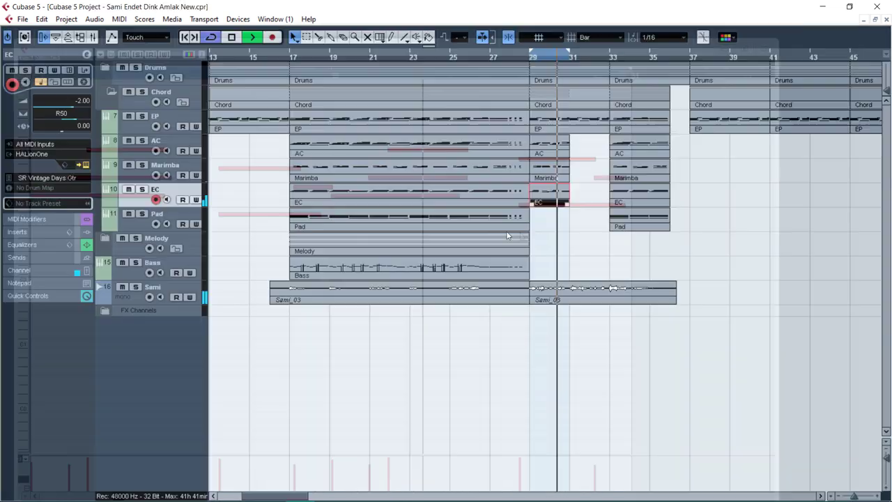
pyautogui.click(548, 226)
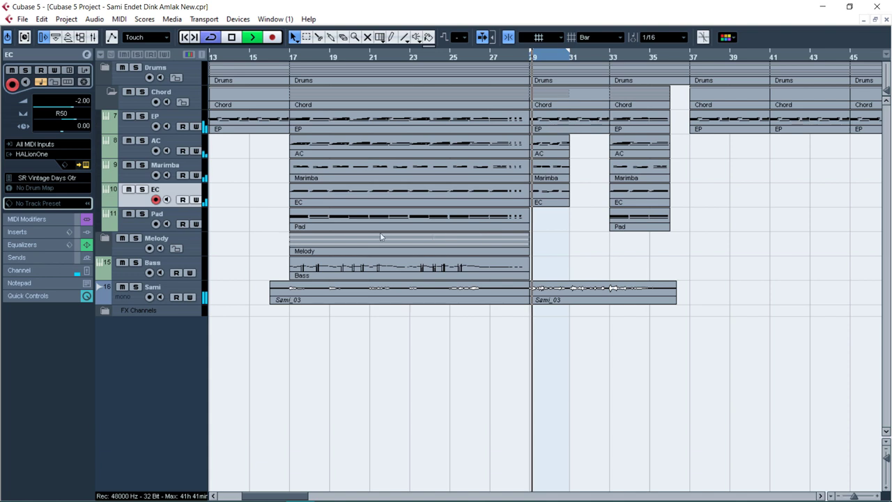
# Step: Record a Pad part from bar 29 to bar 31
pyautogui.click(194, 216)
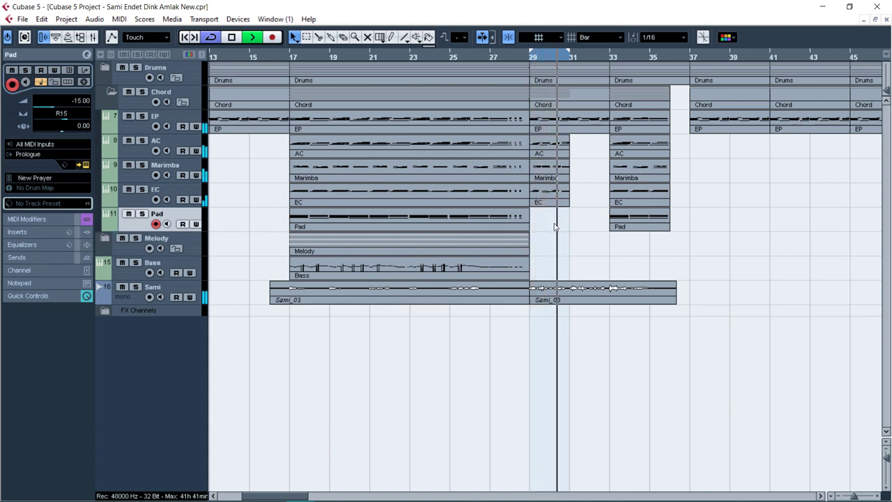
pyautogui.press('space')
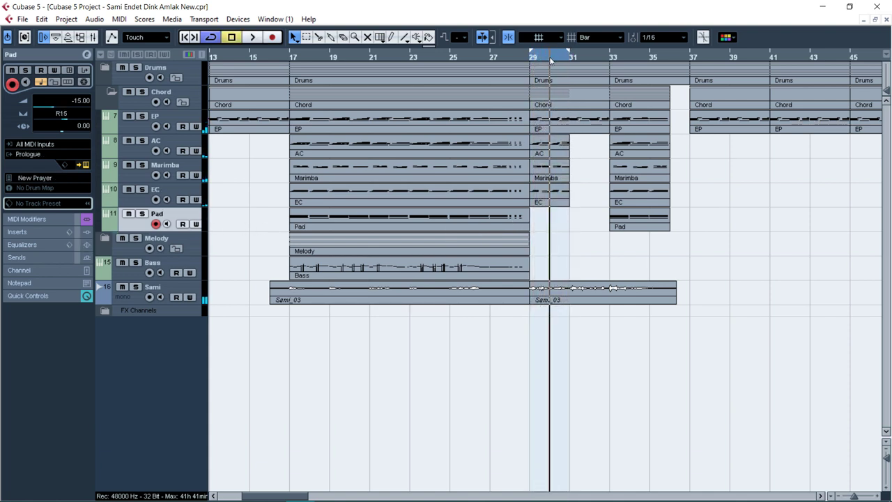
pyautogui.press('KP_Multiply')
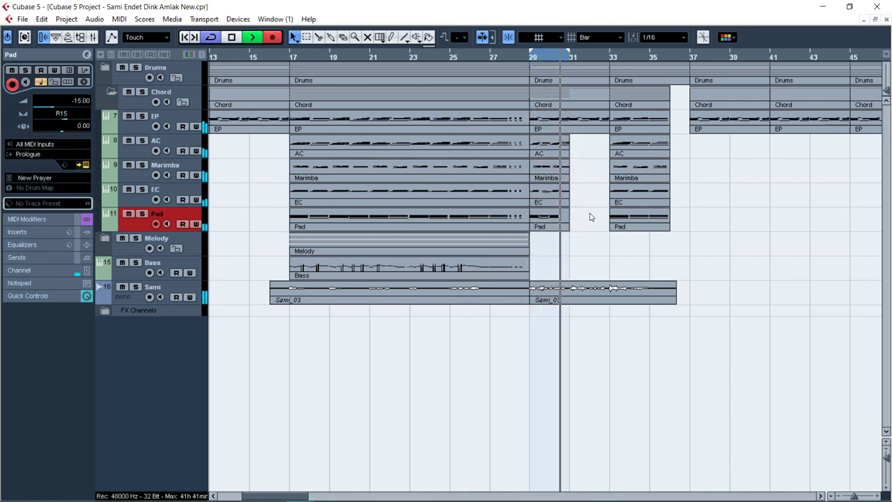
# Step: Quantize the notes of the newly recorded Pad part to 1/16 in the Key Editor
pyautogui.doubleClick(551, 216)
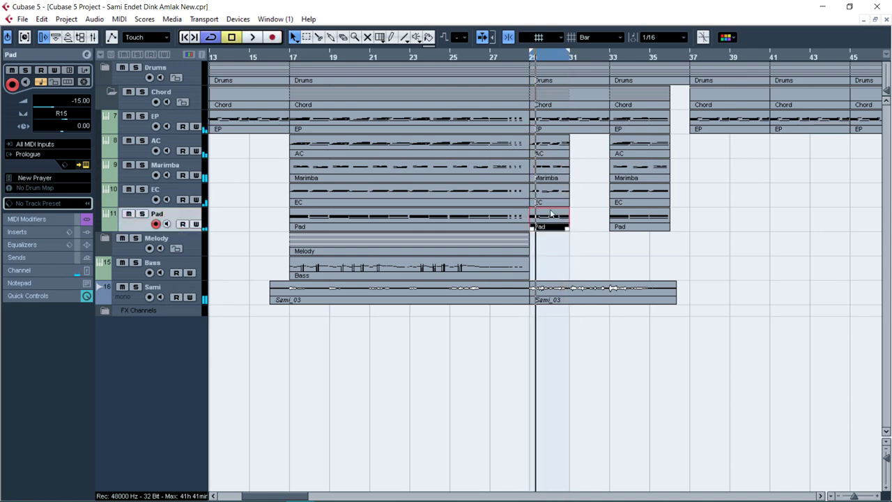
pyautogui.press('space')
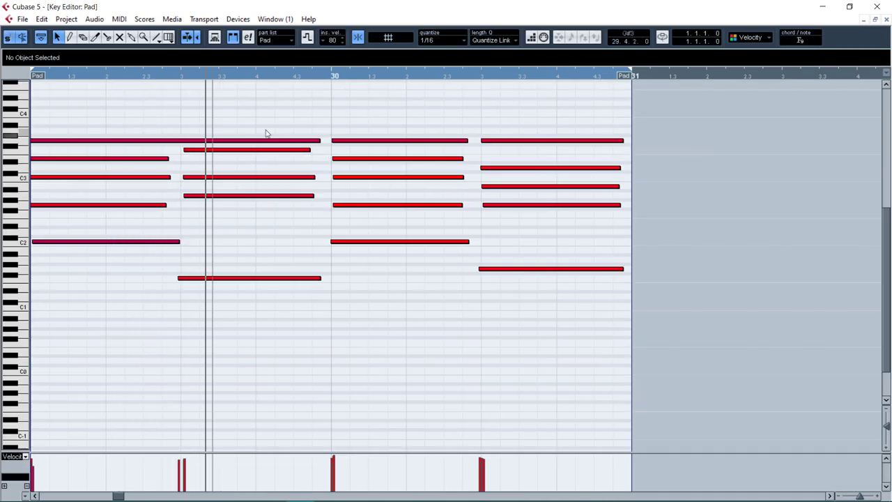
pyautogui.press('g')
pyautogui.press('g')
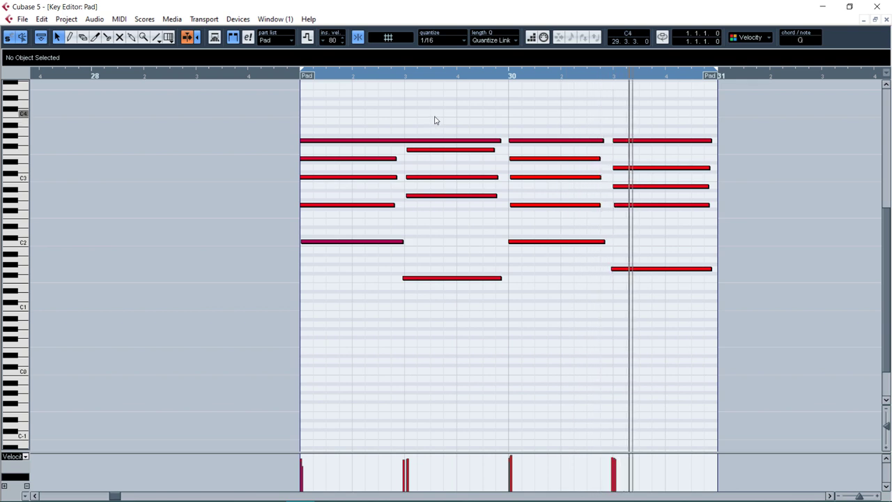
pyautogui.press('q')
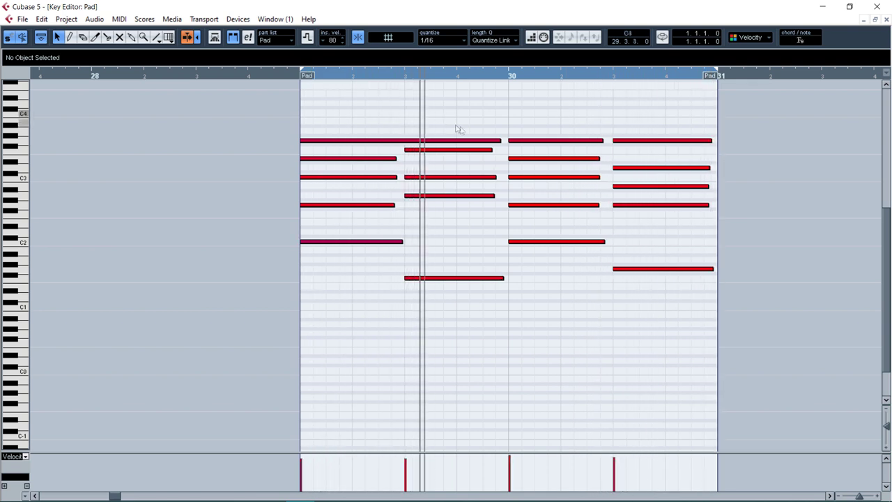
pyautogui.press('Return')
# Step: Play the arrangement from bar 26 and again from bar 29, briefly soloing the Pad track
pyautogui.click(471, 57)
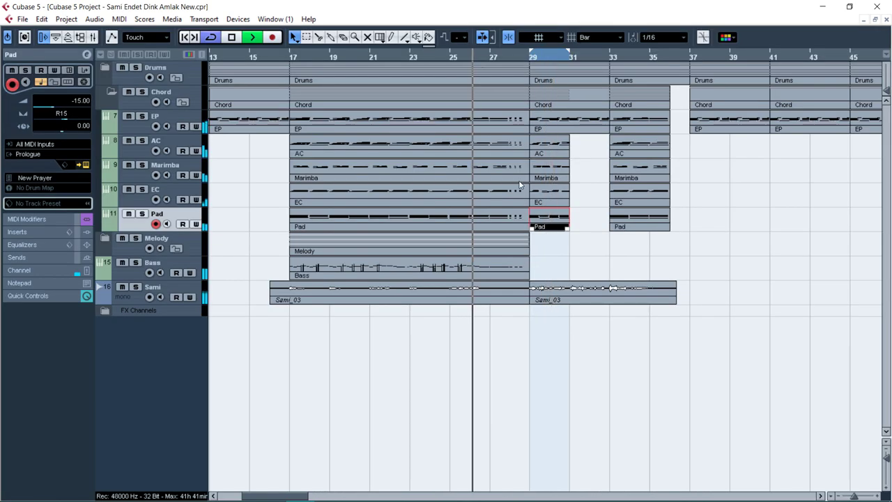
pyautogui.press('s')
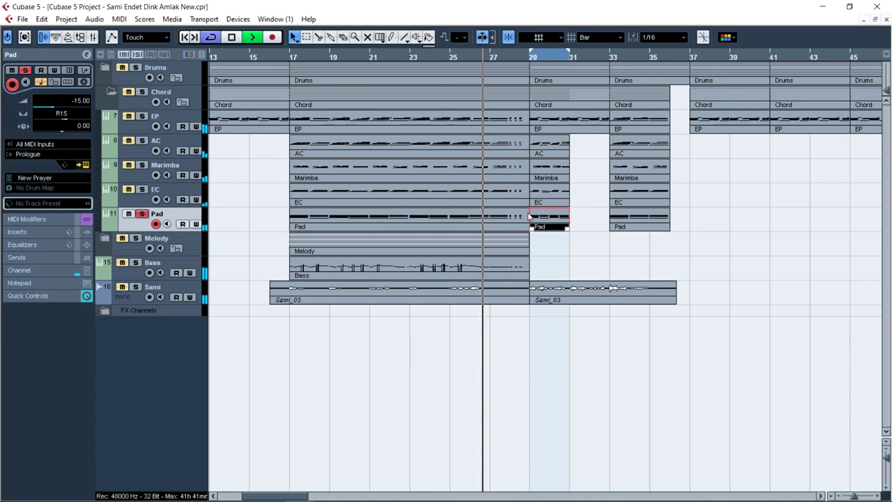
pyautogui.click(534, 57)
pyautogui.press('s')
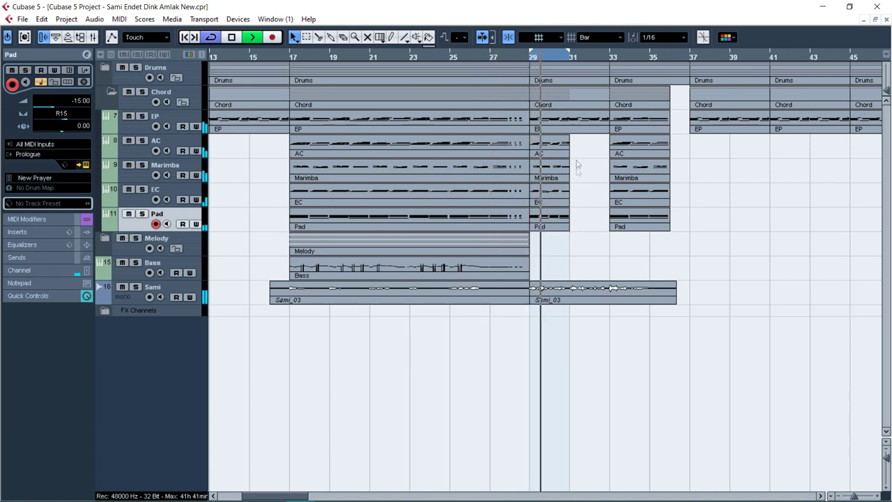
# Step: Duplicate the bar 29 AC, Marimba, EC and Pad parts to bar 31 and glue each copy to its original
pyautogui.moveTo(551, 251); pyautogui.dragTo(551, 252)
pyautogui.hotkey('ctrl', 'd')
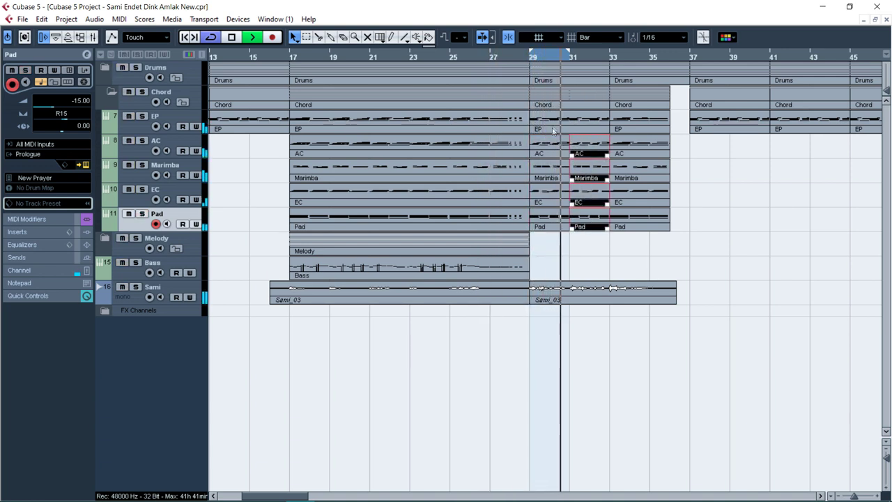
pyautogui.press('4')
pyautogui.click(560, 148)
pyautogui.click(559, 171)
pyautogui.click(553, 219)
pyautogui.click(547, 198)
pyautogui.rightClick(546, 198)
pyautogui.click(550, 203)
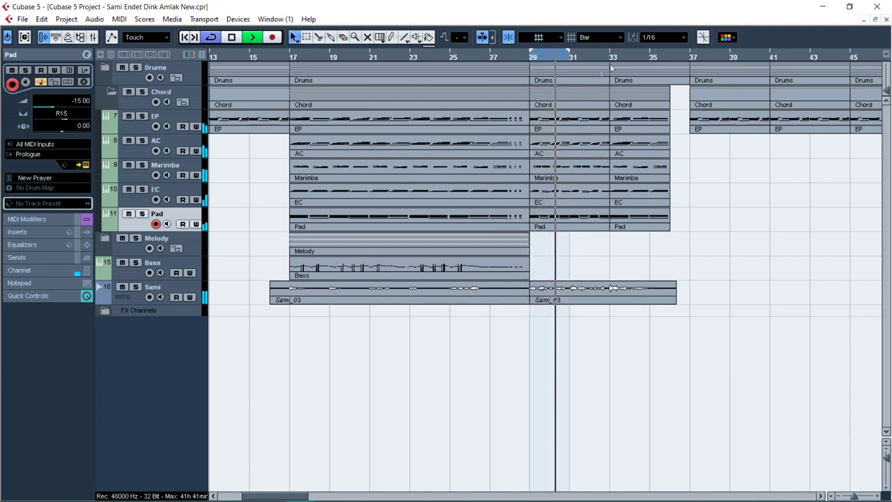
# Step: Extend the cycle range to bar 36 and delete the Drums part that starts at bar 33
pyautogui.keyDown('alt'); pyautogui.click(671, 59); pyautogui.keyUp('alt')
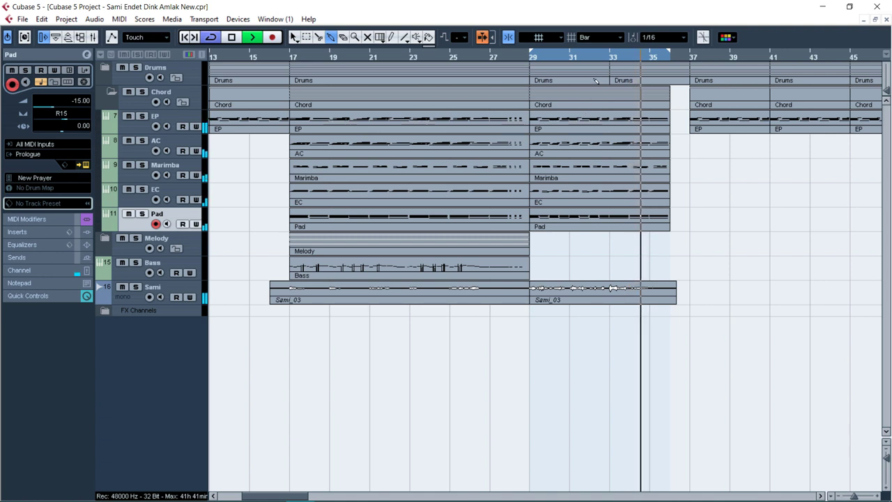
pyautogui.click(628, 80)
pyautogui.press('Delete')
pyautogui.press('space')
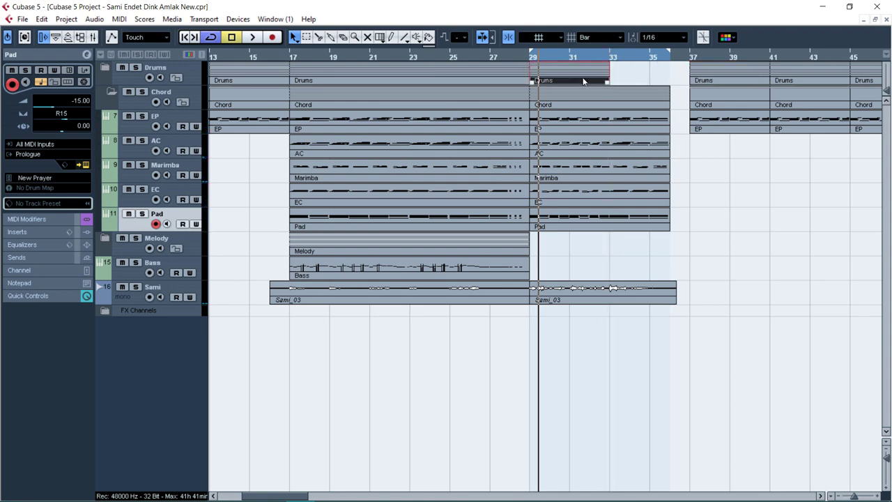
# Step: Duplicate the Drums part at bar 29 to bar 33 and trim the copy to end at bar 36
pyautogui.hotkey('ctrl', 'd')
pyautogui.click(103, 67)
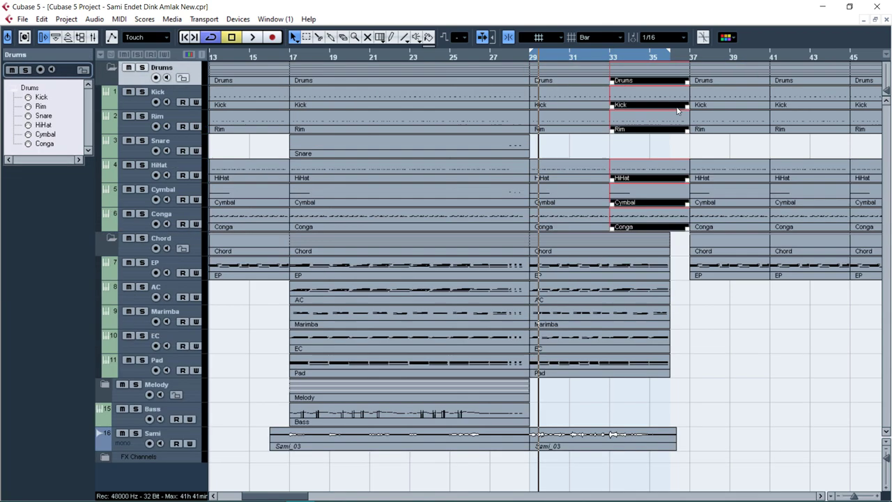
pyautogui.click(685, 125)
pyautogui.press('Delete')
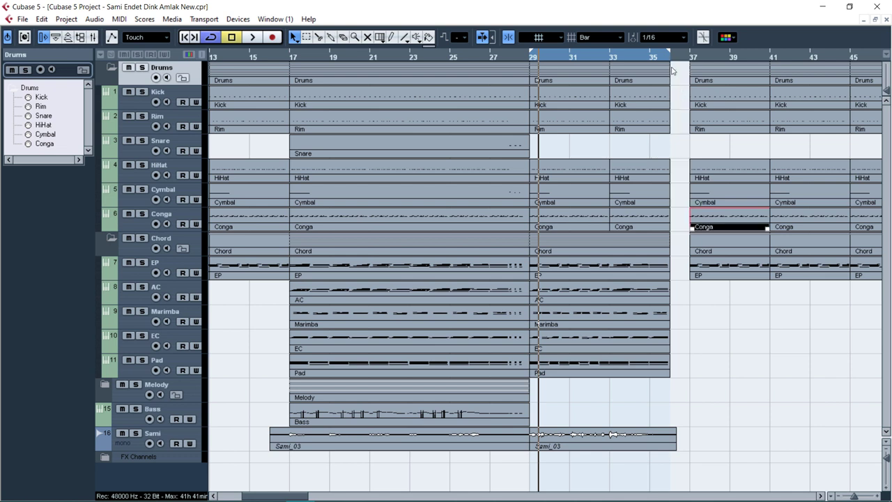
# Step: Glue the Drums parts between bars 29 and 36 together and collapse the Drums and Chord folders
pyautogui.click(570, 73)
pyautogui.hotkey('ctrl', 'z')
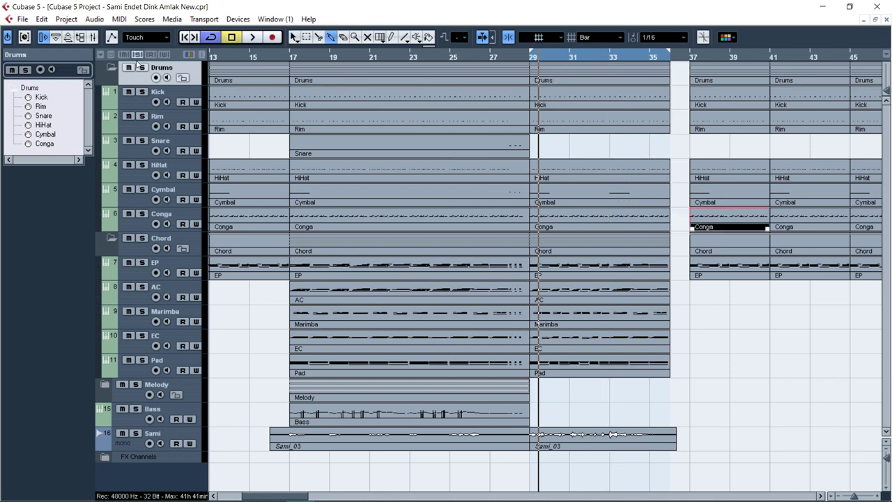
pyautogui.click(112, 68)
pyautogui.press('1')
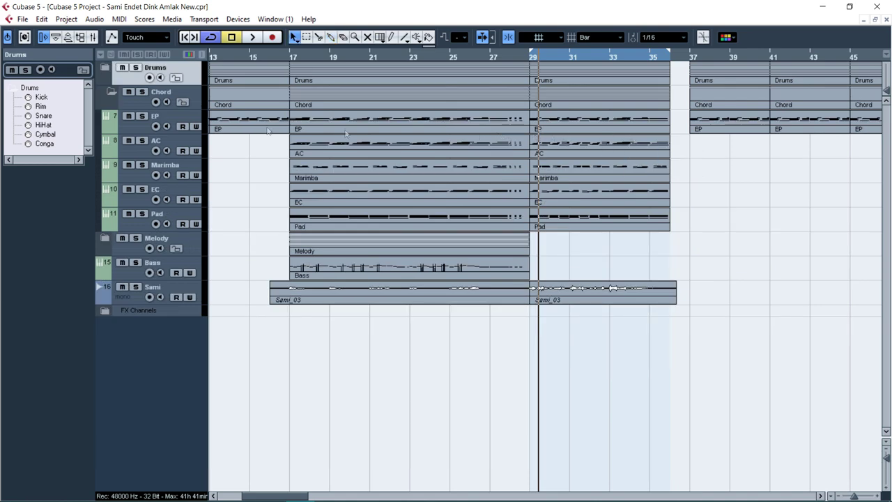
pyautogui.click(110, 93)
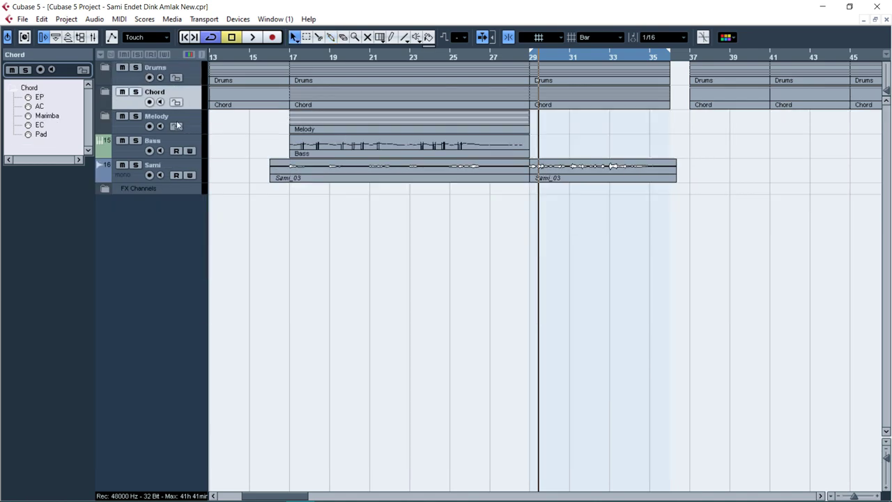
# Step: Duplicate the Bass part and keep only the copy's last six bars, moved to start at bar 31
pyautogui.click(467, 145)
pyautogui.hotkey('ctrl', 'd')
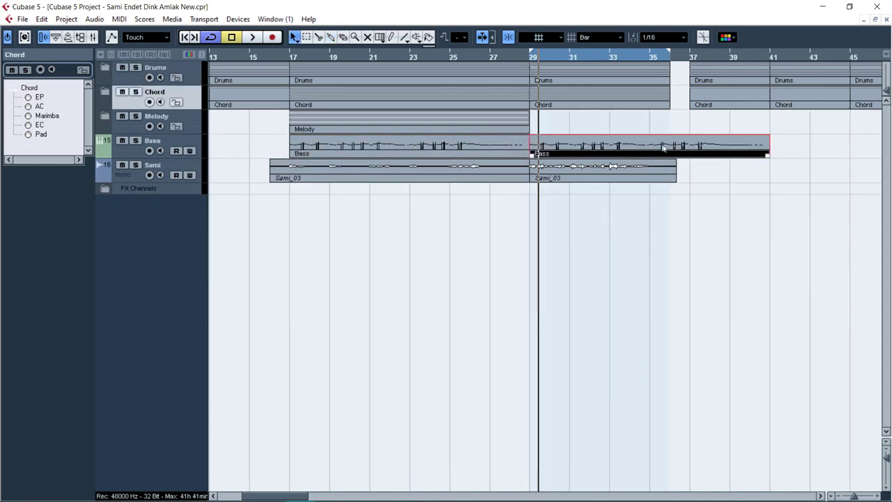
pyautogui.keyDown('alt'); pyautogui.click(653, 146); pyautogui.keyUp('alt')
pyautogui.press('Delete')
pyautogui.moveTo(674, 147); pyautogui.dragTo(636, 144)
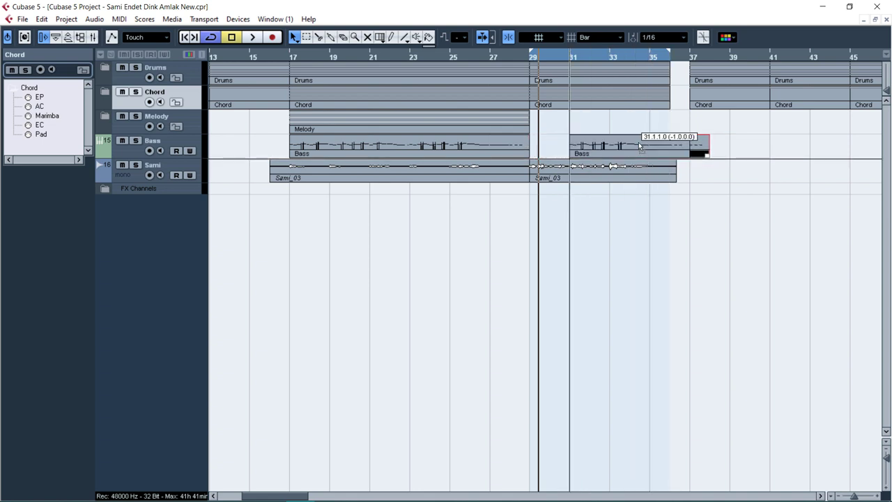
# Step: Trim the Bass copy and the second audio event on track 16 to end at bar 36
pyautogui.keyDown('alt'); pyautogui.click(685, 146); pyautogui.keyUp('alt')
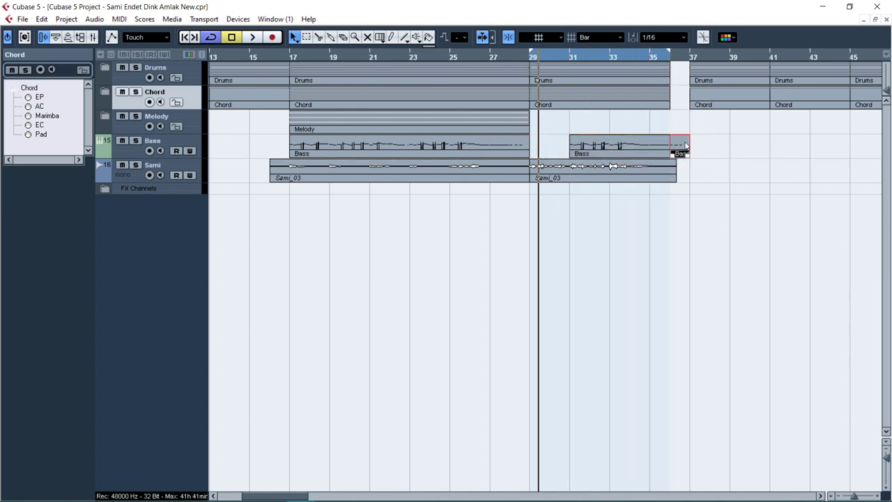
pyautogui.keyDown('alt'); pyautogui.click(673, 174); pyautogui.keyUp('alt')
# Step: Split the second Bass part at bar 33 and delete its section from bar 31 to 33
pyautogui.click(624, 61)
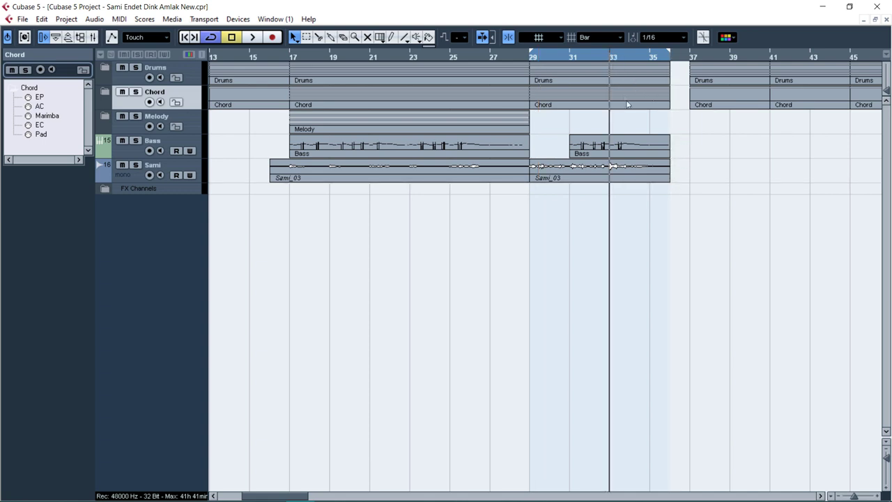
pyautogui.keyDown('alt'); pyautogui.click(611, 150); pyautogui.keyUp('alt')
pyautogui.click(600, 148)
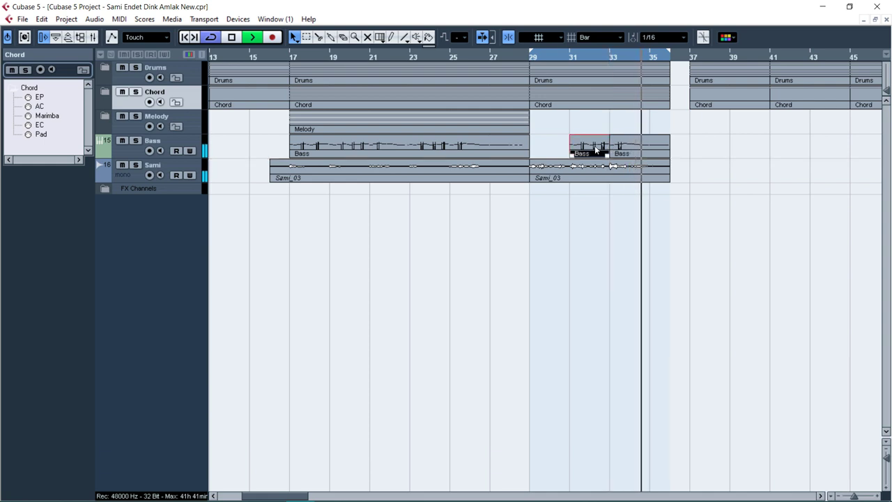
pyautogui.press('Delete')
pyautogui.doubleClick(627, 145)
pyautogui.scroll(-3, 557, 155)
pyautogui.press('g')
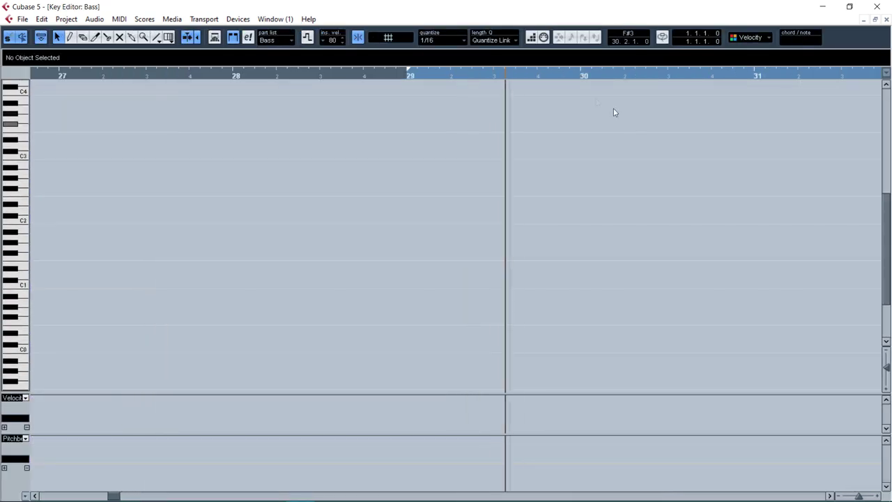
pyautogui.press('Escape')
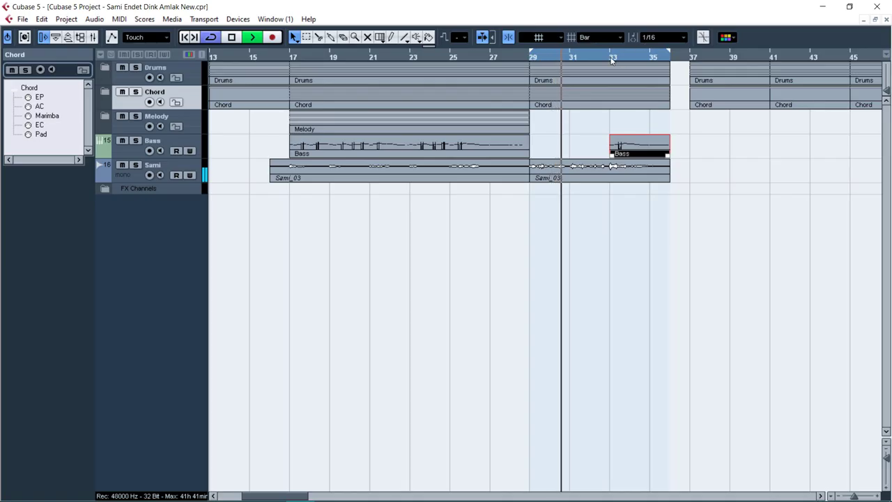
# Step: Record a two-bar bass line on the Bass track with the loop range set from bar 29 to 31
pyautogui.keyDown('alt'); pyautogui.click(610, 61); pyautogui.keyUp('alt')
pyautogui.click(588, 60)
pyautogui.keyDown('alt'); pyautogui.click(570, 60); pyautogui.keyUp('alt')
pyautogui.click(552, 59)
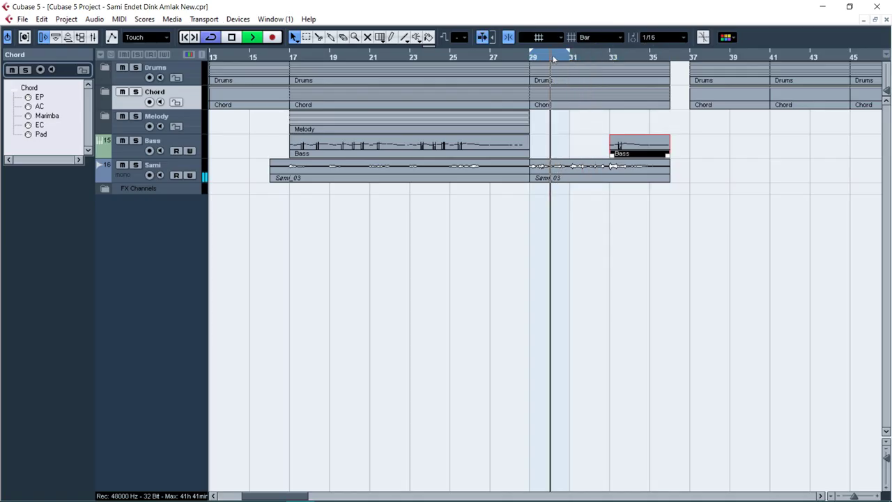
pyautogui.press('Down')
pyautogui.press('Down')
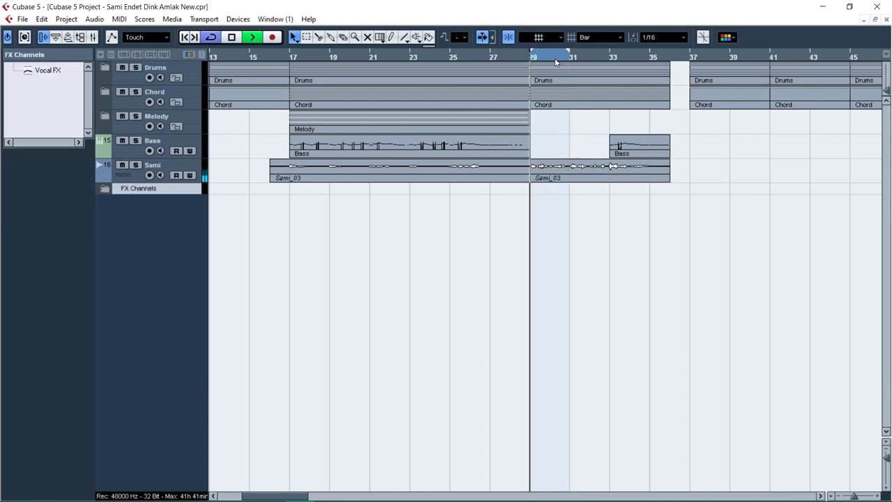
pyautogui.click(227, 136)
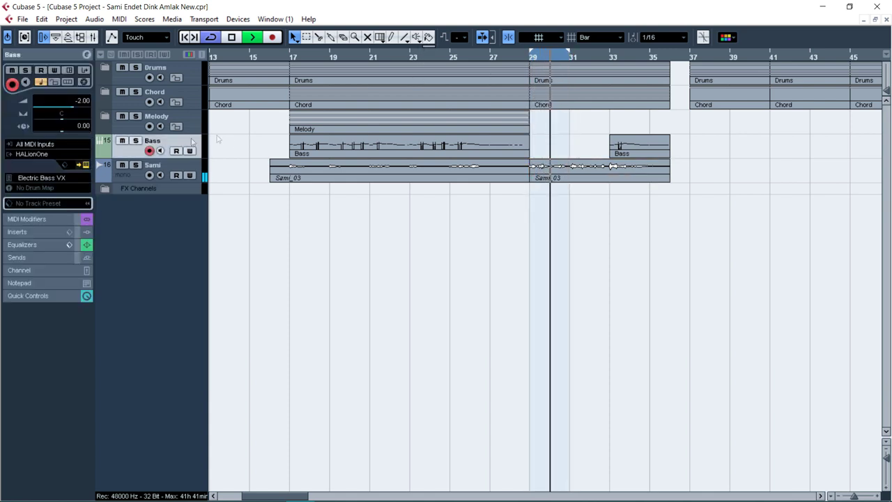
pyautogui.press('space')
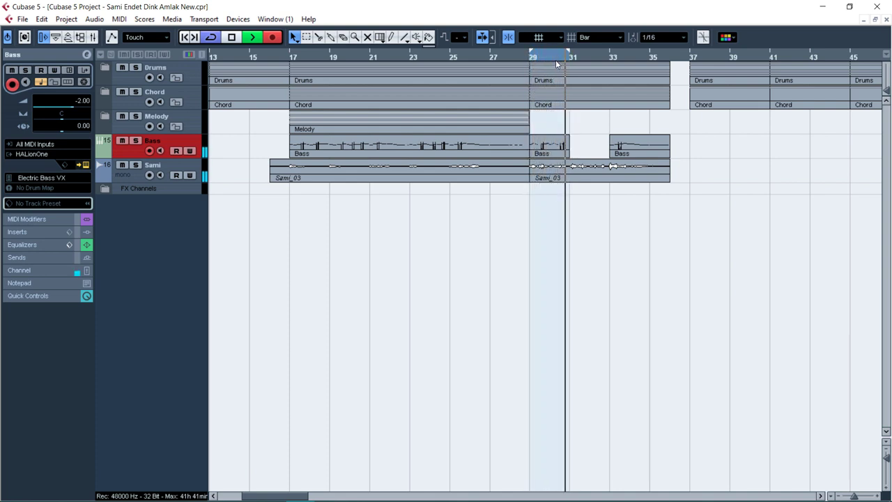
pyautogui.press('space')
# Step: Quantize the newly recorded Bass notes and slightly shorten the long notes in bars 29 and 30
pyautogui.doubleClick(549, 146)
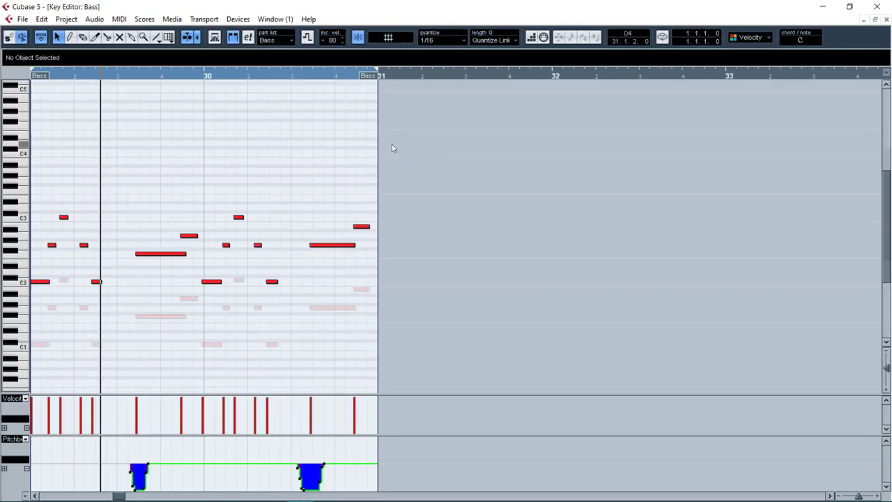
pyautogui.press('space')
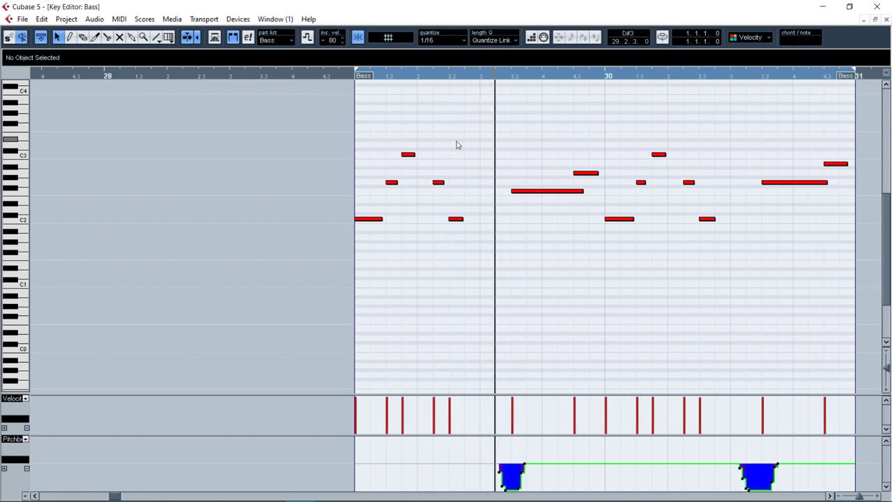
pyautogui.press('space')
pyautogui.moveTo(583, 191)
pyautogui.mouseDown()
pyautogui.moveTo(589, 193)
pyautogui.moveTo(570, 193)
pyautogui.mouseUp()
pyautogui.press('space')
pyautogui.moveTo(826, 182); pyautogui.dragTo(820, 184)
pyautogui.click(774, 224)
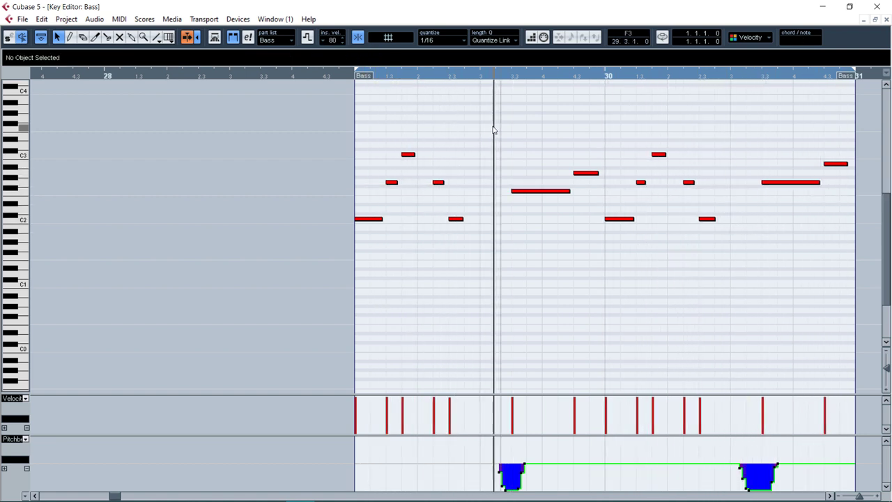
pyautogui.press('Return')
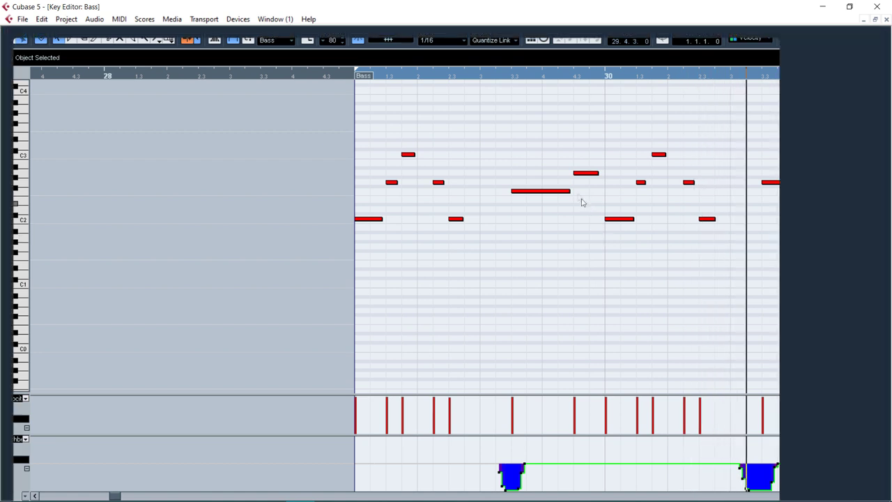
# Step: Duplicate the two-bar Bass part to bar 31 and glue the Bass parts from bar 29 to 36 together
pyautogui.hotkey('ctrl', 'd')
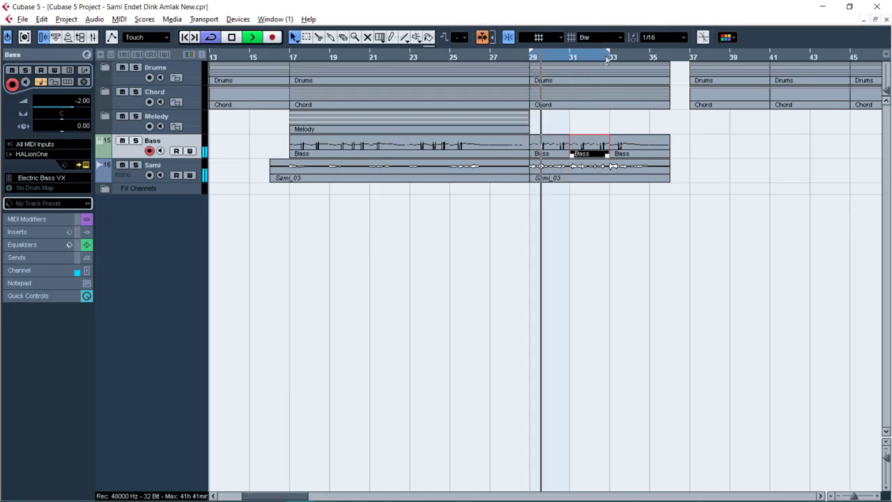
pyautogui.rightClick(547, 150)
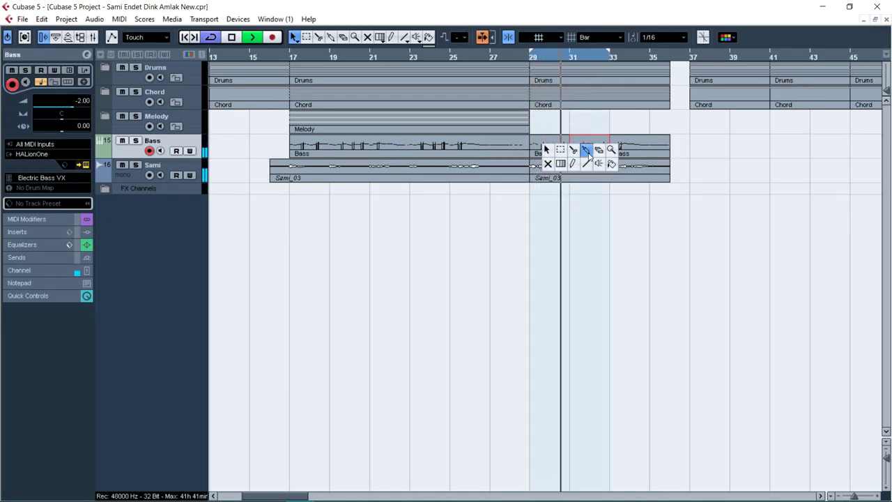
pyautogui.click(585, 150)
pyautogui.click(567, 150)
pyautogui.press('1')
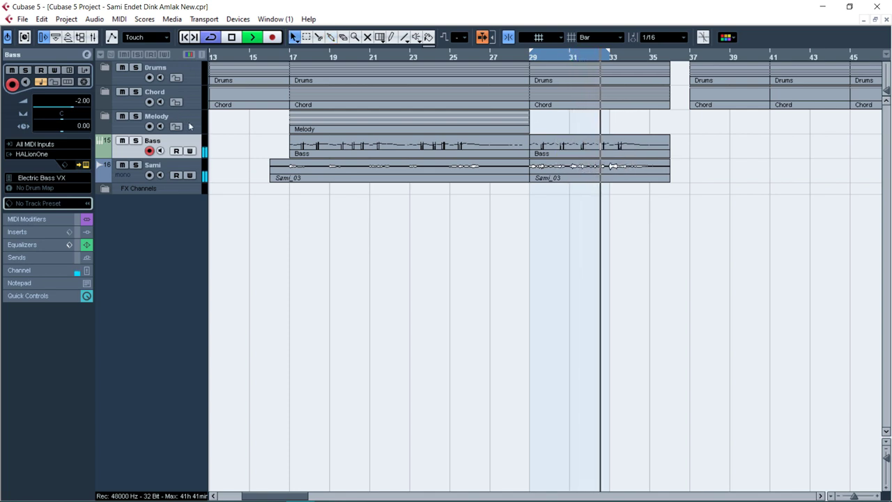
# Step: Extend the loop range to bar 36 and review the individual Drums tracks during playback
pyautogui.keyDown('alt'); pyautogui.click(670, 57); pyautogui.keyUp('alt')
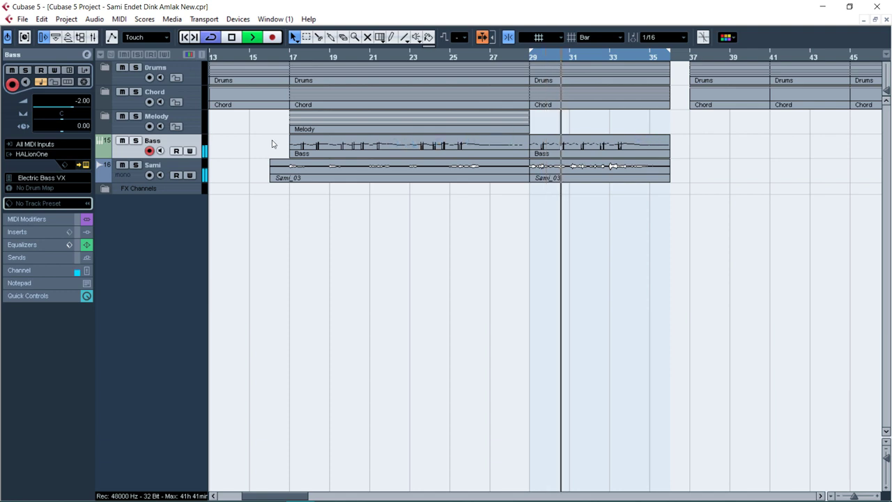
pyautogui.click(158, 122)
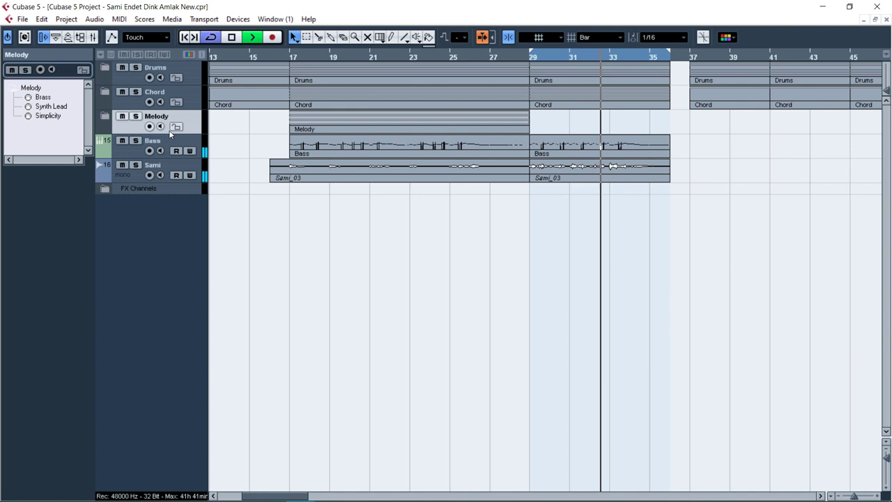
pyautogui.click(108, 70)
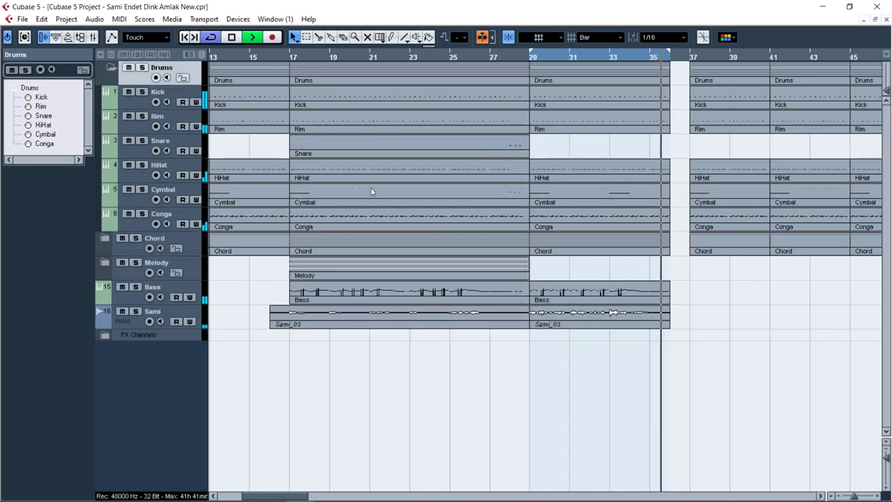
pyautogui.press('space')
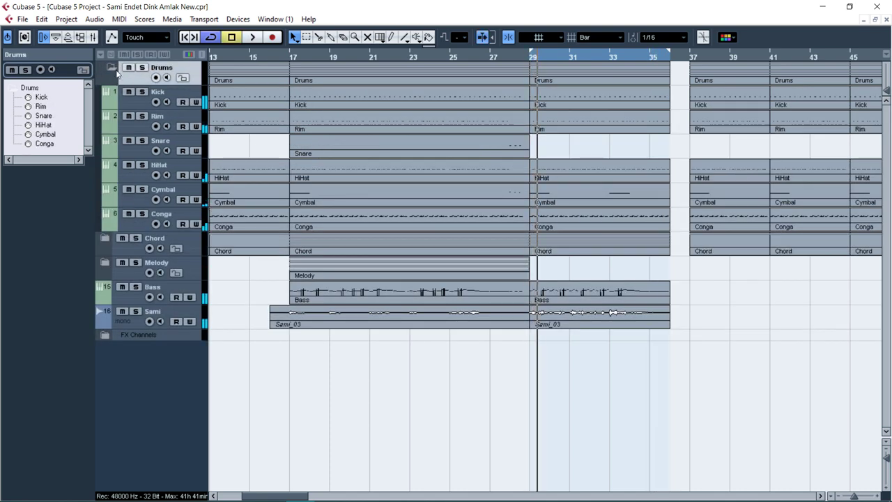
pyautogui.click(111, 69)
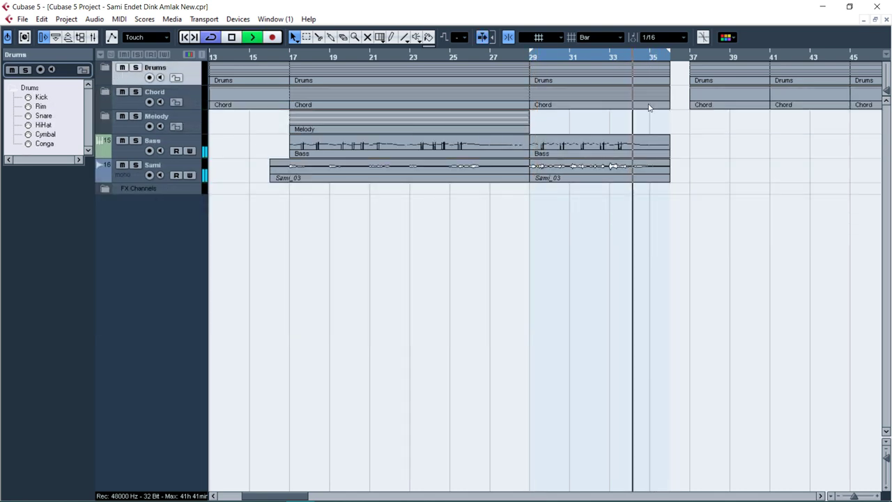
# Step: Split the F1 note at the end of bar 34 of the Bass part into three pieces and raise the last to F#1
pyautogui.doubleClick(646, 148)
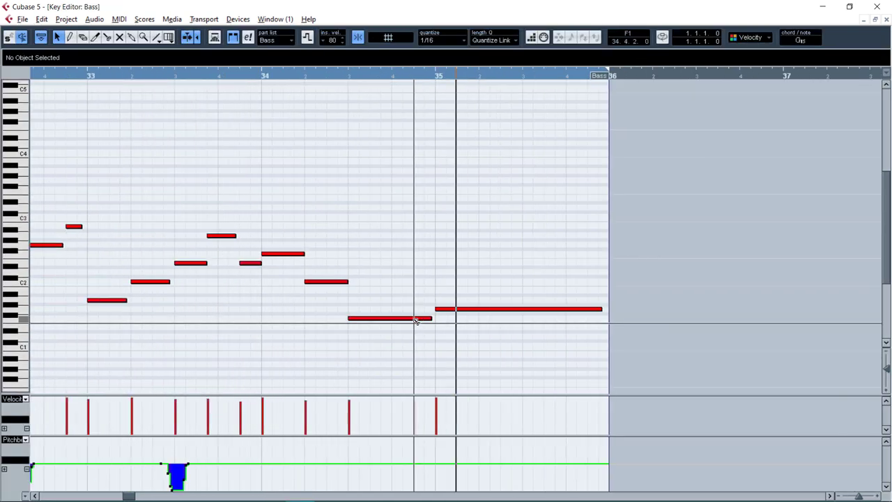
pyautogui.moveTo(418, 307); pyautogui.dragTo(427, 331)
pyautogui.click(427, 318)
pyautogui.press('Up')
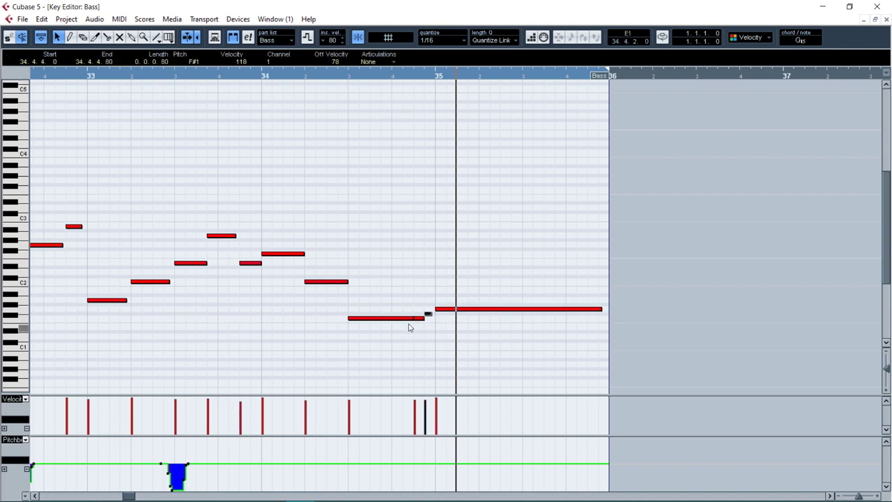
# Step: Shorten the first F1 piece in bar 34 to end at 34.4.2.78 and play the passage
pyautogui.click(410, 320)
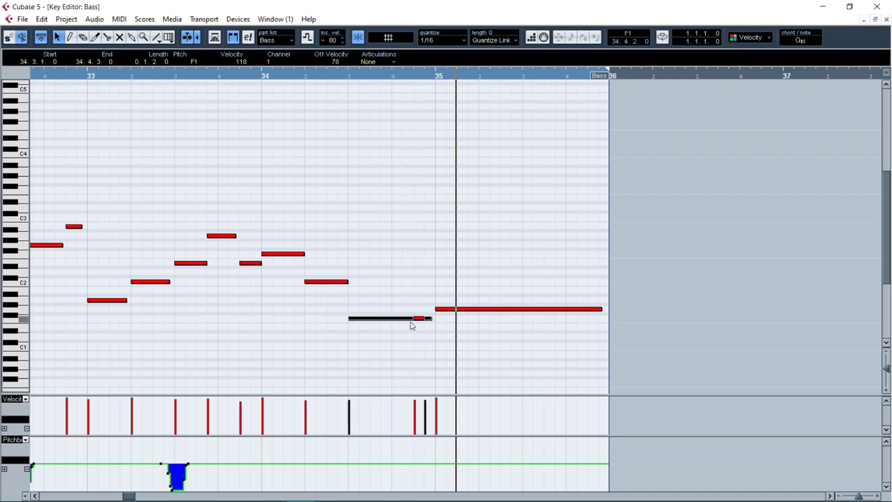
pyautogui.moveTo(411, 320); pyautogui.dragTo(406, 313)
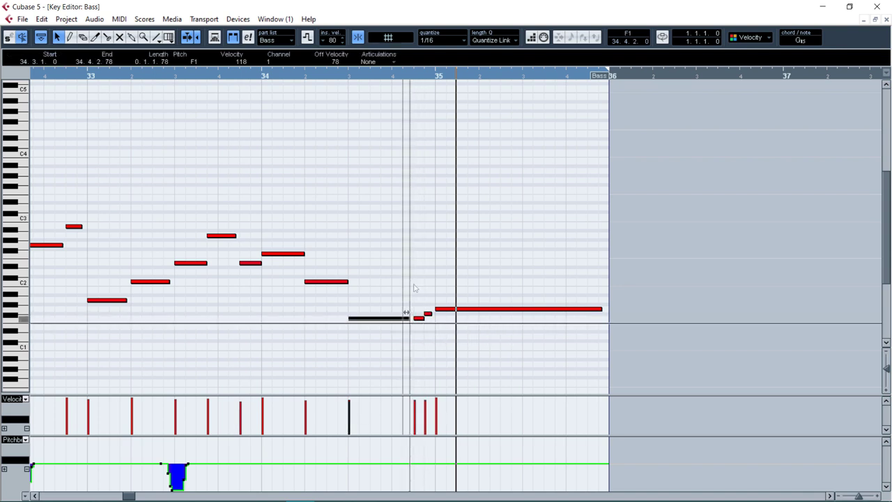
pyautogui.click(395, 77)
pyautogui.press('space')
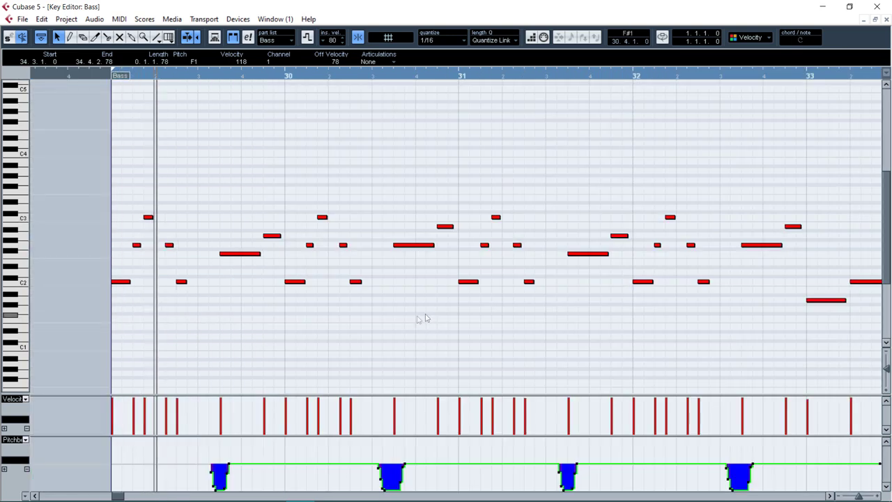
# Step: Shorten the small F1 note at 34.4.3 to a length of 0.0.0.107
pyautogui.press('g')
pyautogui.press('g')
pyautogui.press('g')
pyautogui.press('g')
pyautogui.press('g')
pyautogui.press('g')
pyautogui.click(764, 324)
pyautogui.moveTo(755, 319); pyautogui.dragTo(754, 318)
pyautogui.press('h')
pyautogui.press('h')
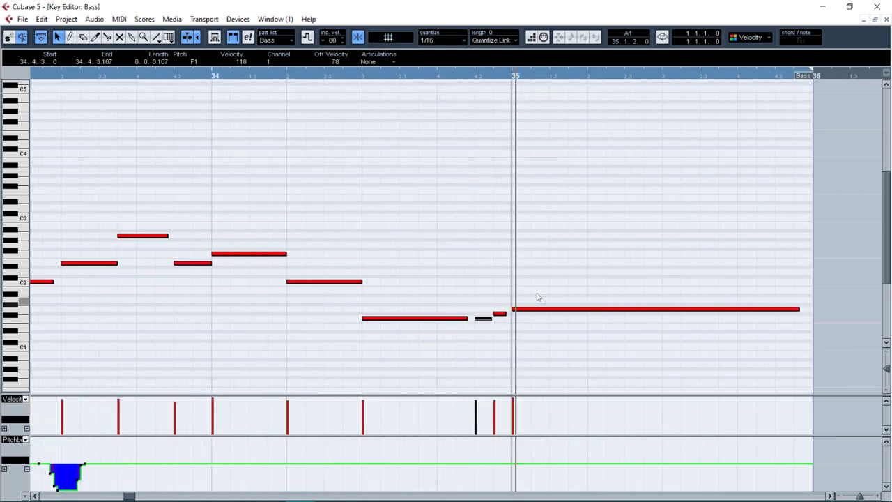
# Step: Split the long G1 note in bar 35 at beat 2 and delete the remainder
pyautogui.click(650, 319)
pyautogui.click(664, 308)
pyautogui.keyDown('alt'); pyautogui.click(664, 308); pyautogui.keyUp('alt')
pyautogui.hotkey('ctrl', 'z')
pyautogui.click(659, 309)
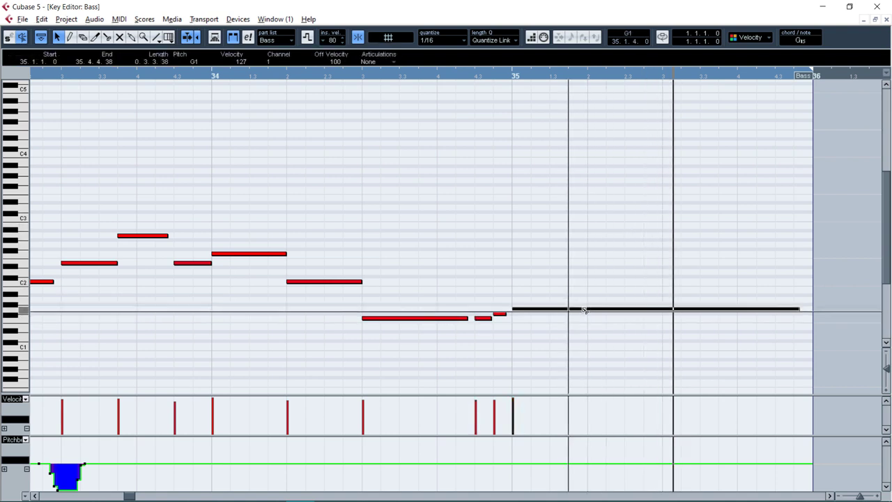
pyautogui.keyDown('alt'); pyautogui.click(591, 310); pyautogui.keyUp('alt')
pyautogui.press('Delete')
# Step: Record a short bass fill into the second half of bar 35, starting playback from bar 34
pyautogui.click(421, 77)
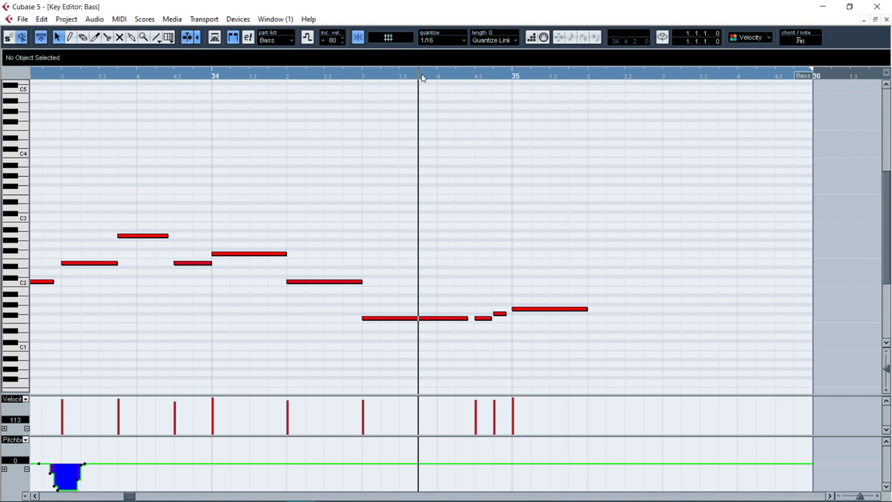
pyautogui.press('KP_Multiply')
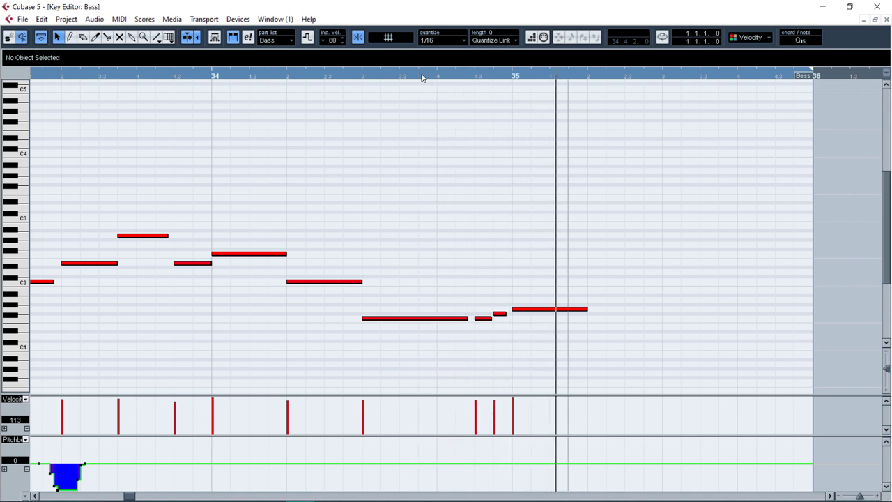
pyautogui.press('space')
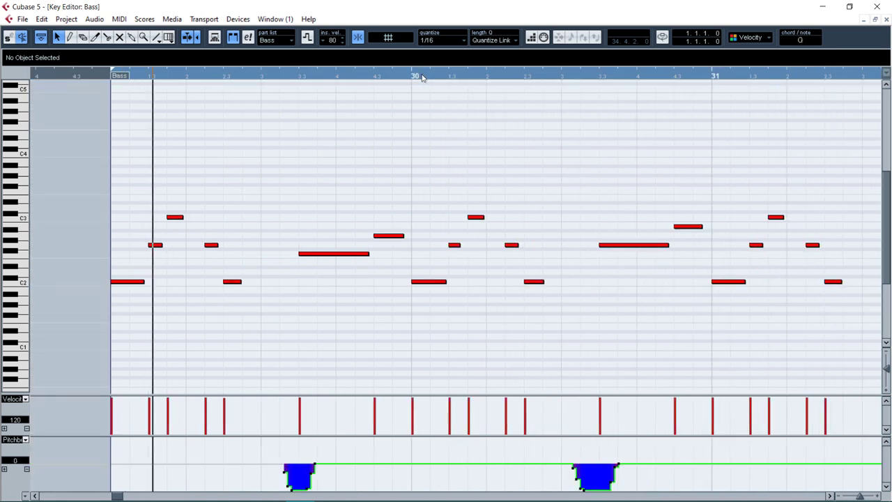
# Step: Extend the G1 note in bar 35 to beat 3 and quantize the three newly recorded fill notes
pyautogui.press('g')
pyautogui.press('g')
pyautogui.press('g')
pyautogui.press('g')
pyautogui.press('g')
pyautogui.press('g')
pyautogui.press('g')
pyautogui.press('g')
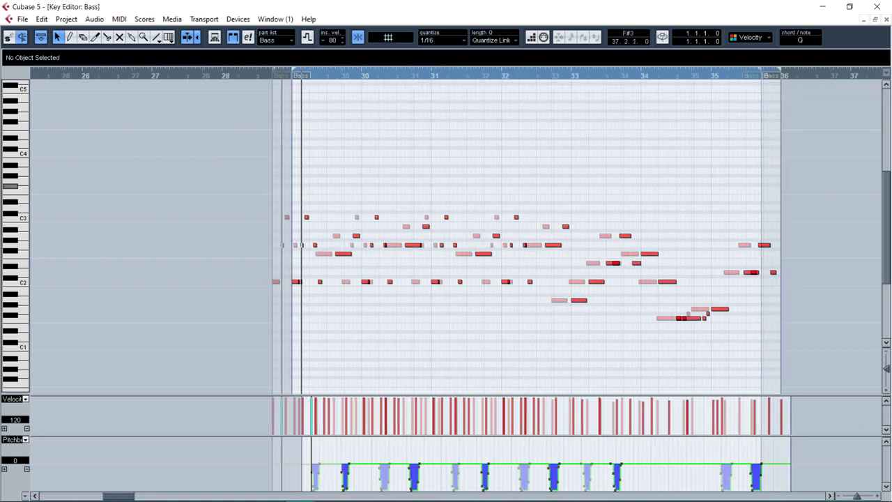
pyautogui.click(678, 309)
pyautogui.moveTo(687, 314); pyautogui.dragTo(696, 313)
pyautogui.moveTo(696, 276); pyautogui.dragTo(730, 237)
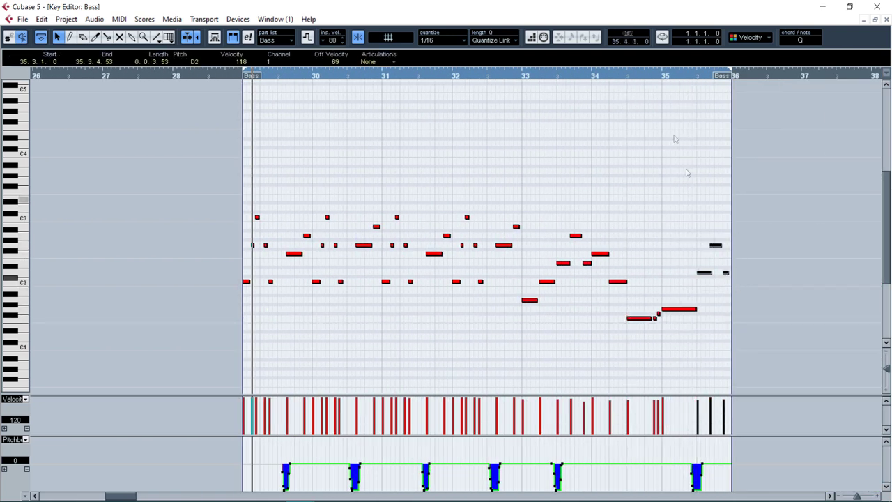
# Step: Play bar 35 and shift the start of the pitchbend events just before beat 3 to 35.2.4.82
pyautogui.click(668, 78)
pyautogui.press('space')
pyautogui.press('h')
pyautogui.press('h')
pyautogui.press('h')
pyautogui.press('h')
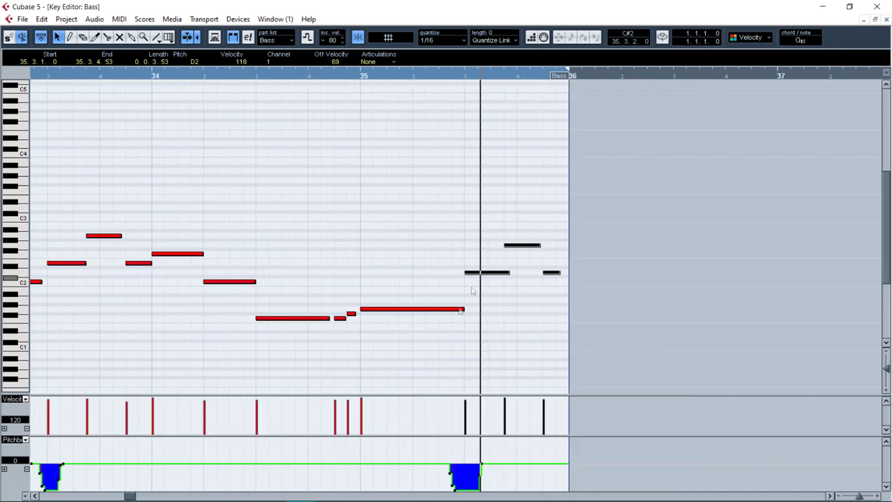
pyautogui.press('space')
pyautogui.moveTo(448, 458); pyautogui.dragTo(458, 490)
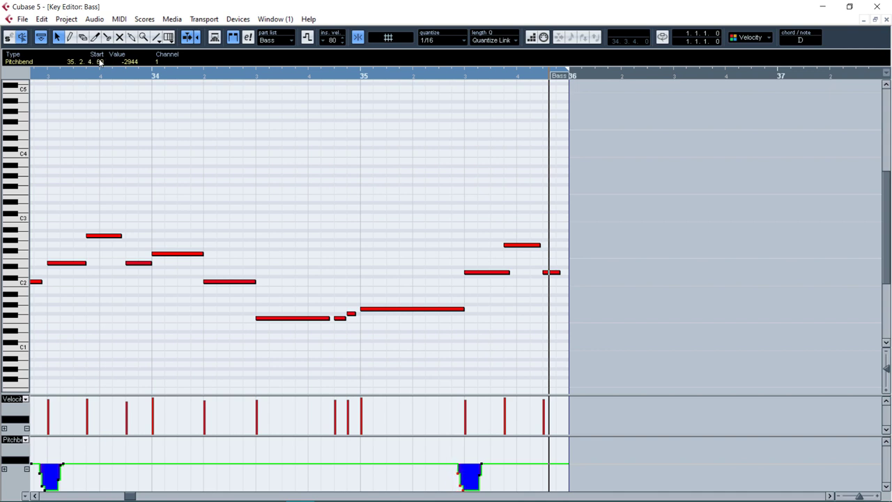
pyautogui.click(405, 73)
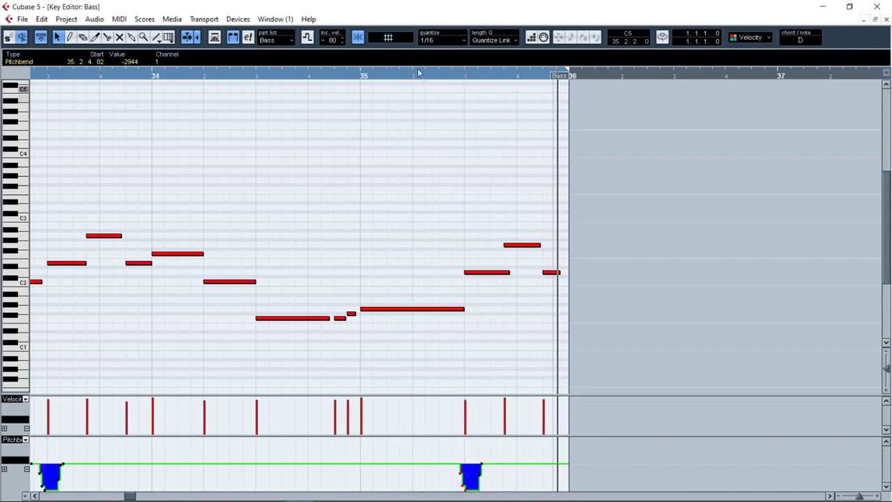
# Step: Shorten the G1 note and the first two fill notes in bar 35 to remove overlaps, play the passage and close the editor
pyautogui.press('g')
pyautogui.press('g')
pyautogui.press('g')
pyautogui.press('g')
pyautogui.press('g')
pyautogui.press('g')
pyautogui.press('g')
pyautogui.press('g')
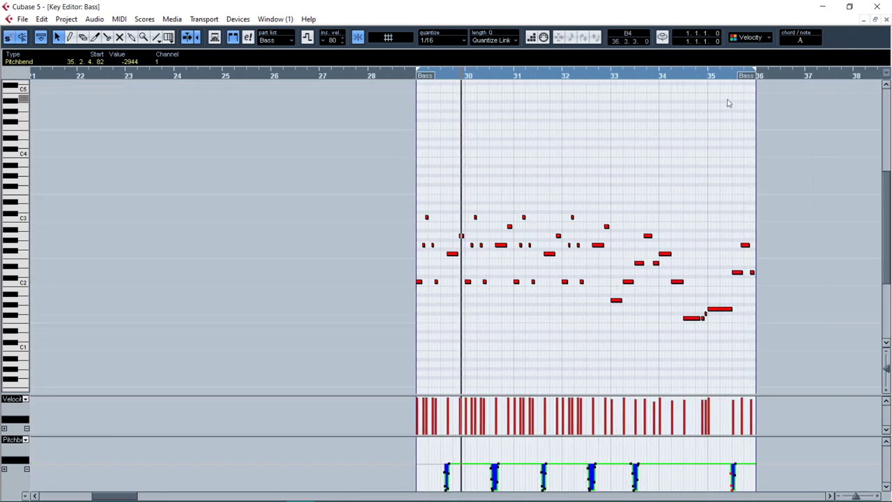
pyautogui.press('h')
pyautogui.press('h')
pyautogui.press('h')
pyautogui.press('h')
pyautogui.press('h')
pyautogui.press('h')
pyautogui.press('h')
pyautogui.press('h')
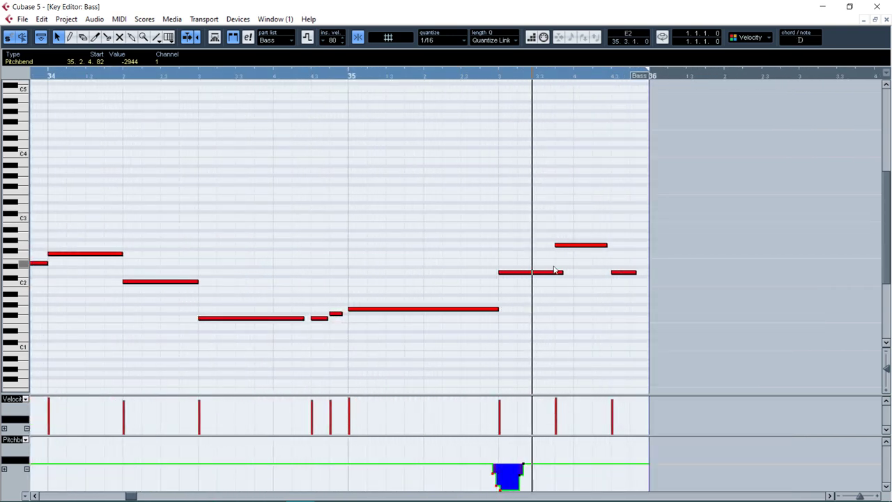
pyautogui.moveTo(562, 273); pyautogui.dragTo(552, 273)
pyautogui.moveTo(609, 244); pyautogui.dragTo(607, 245)
pyautogui.moveTo(497, 310); pyautogui.dragTo(495, 310)
pyautogui.click(432, 149)
pyautogui.press('space')
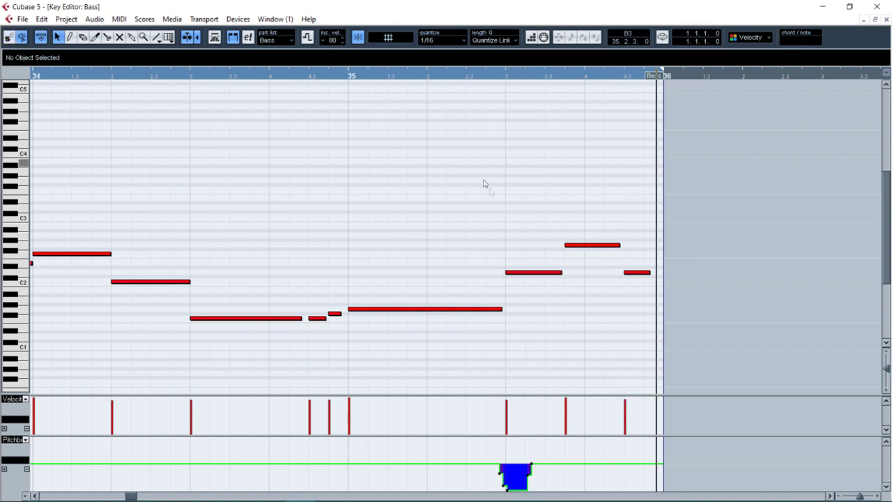
pyautogui.press('Escape')
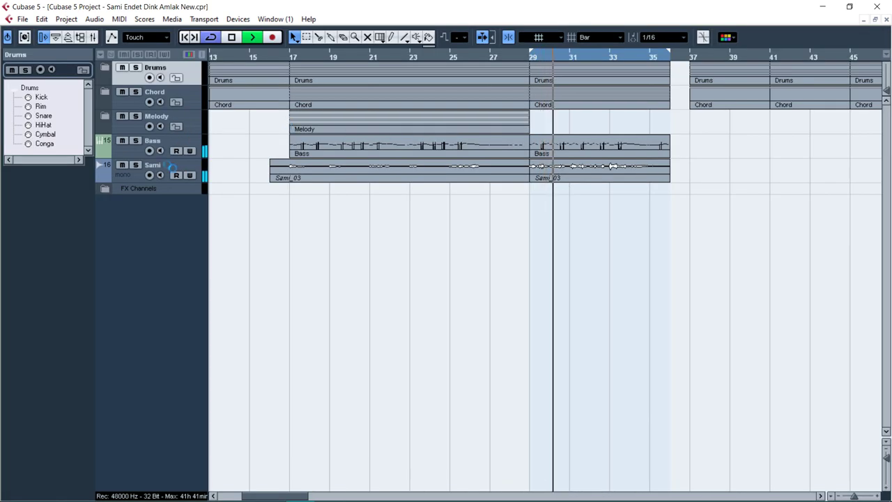
# Step: Expand the Drums folder, move the Rim part in bars 29 to 36 onto the Snare track and select that track
pyautogui.click(105, 67)
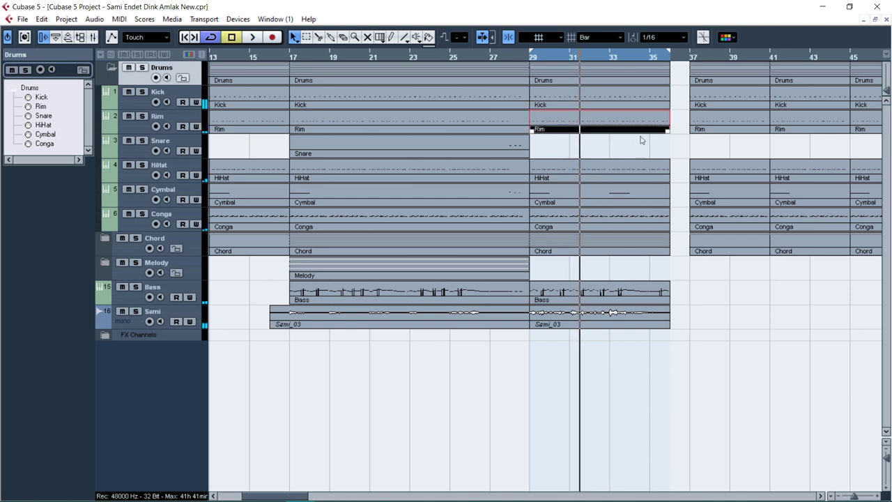
pyautogui.moveTo(646, 169); pyautogui.dragTo(552, 151)
pyautogui.click(183, 147)
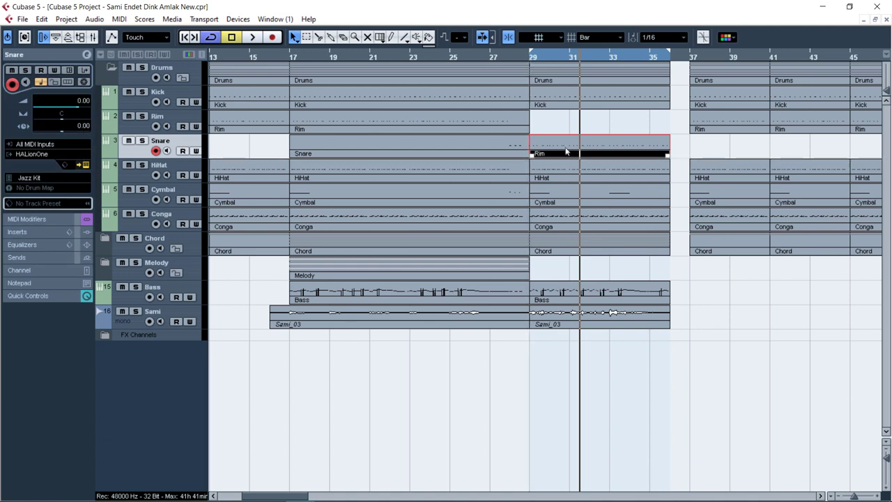
# Step: Transpose all notes of the moved Rim part on the Snare track up to E1
pyautogui.click(503, 148)
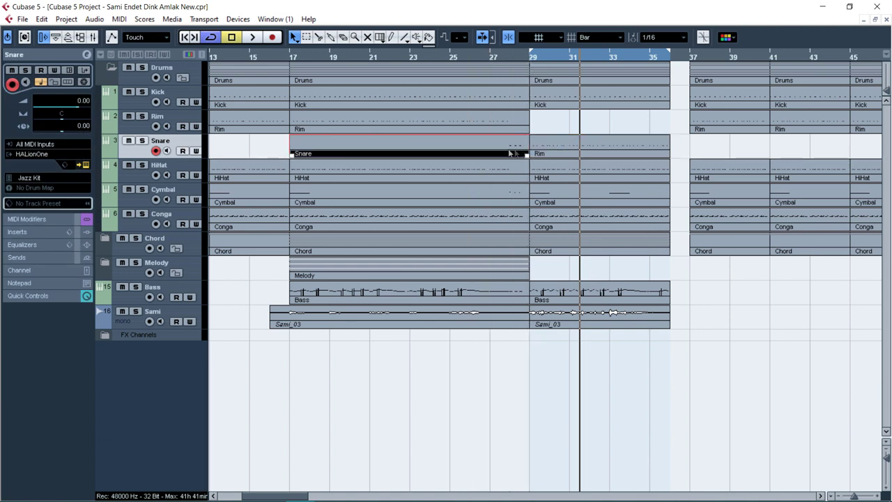
pyautogui.click(564, 149)
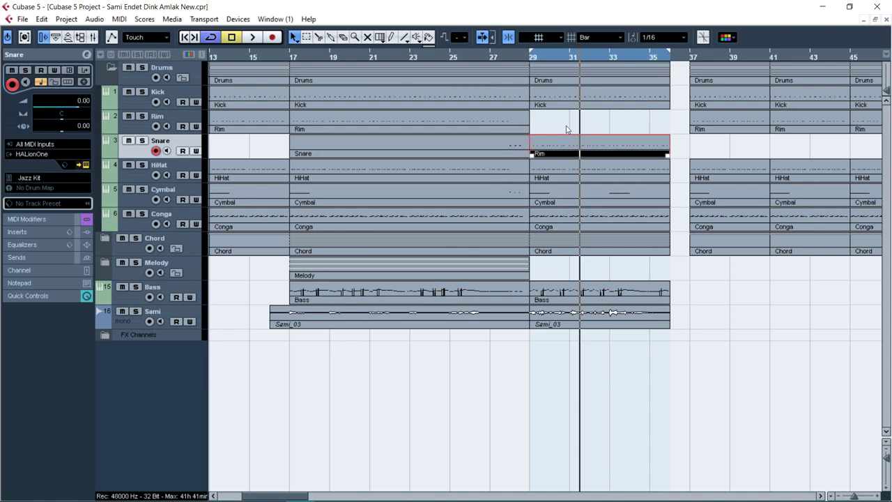
pyautogui.scroll(-5, 366, 156)
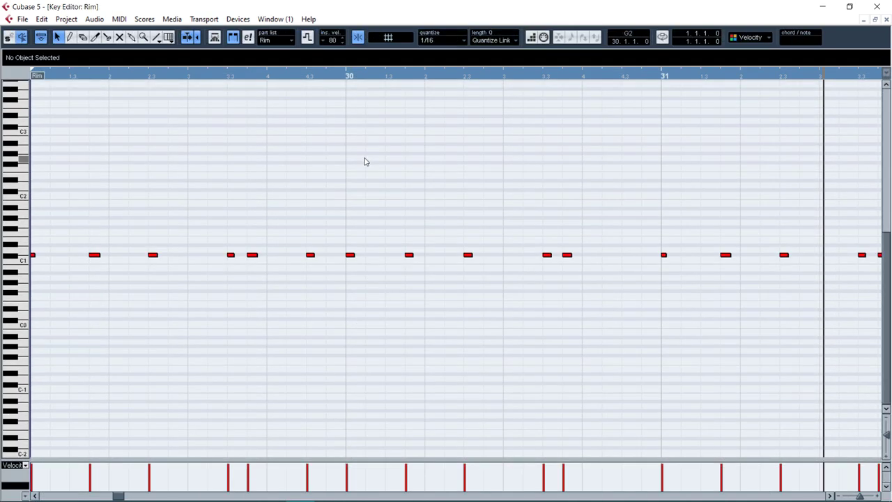
pyautogui.hotkey('ctrl', 'a')
pyautogui.press('Up')
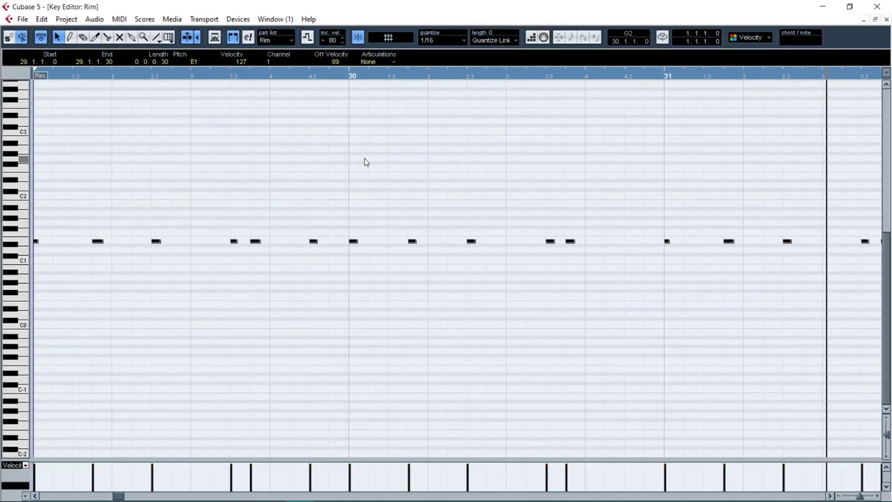
pyautogui.moveTo(655, 162); pyautogui.dragTo(695, 287)
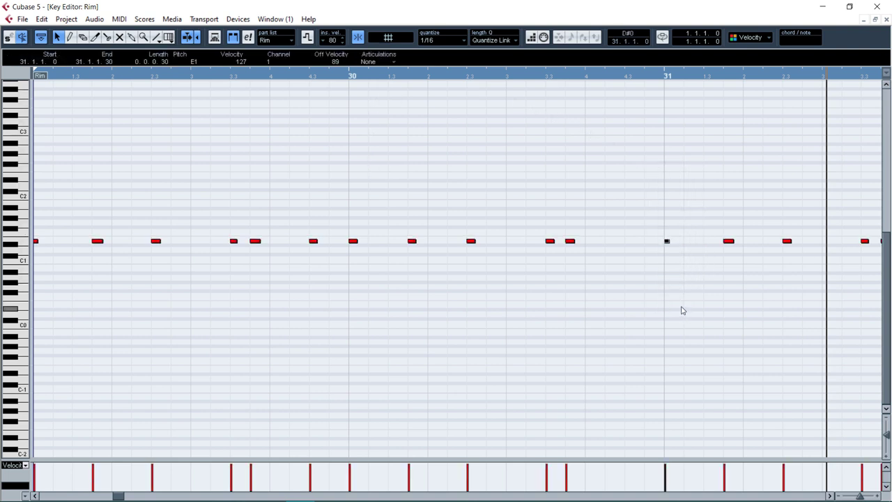
pyautogui.press('Return')
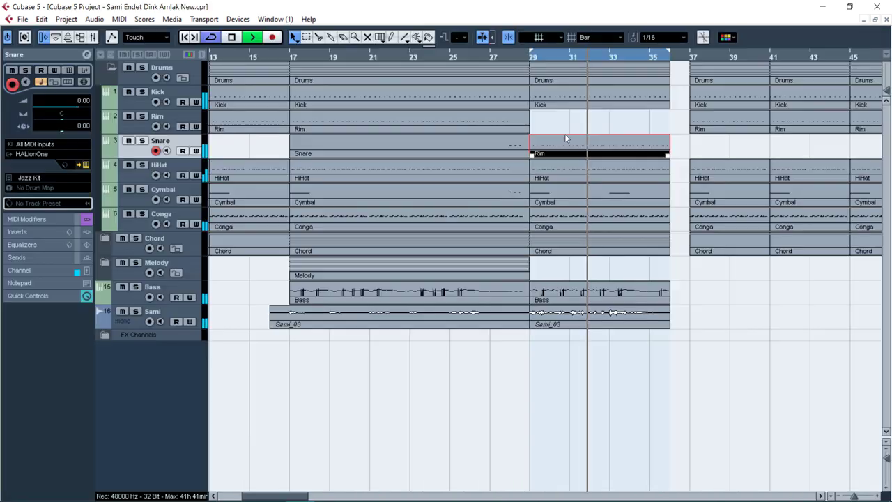
# Step: Glue the moved part to the preceding Snare part, split it again at bar 29 and open the second part for editing
pyautogui.click(572, 133)
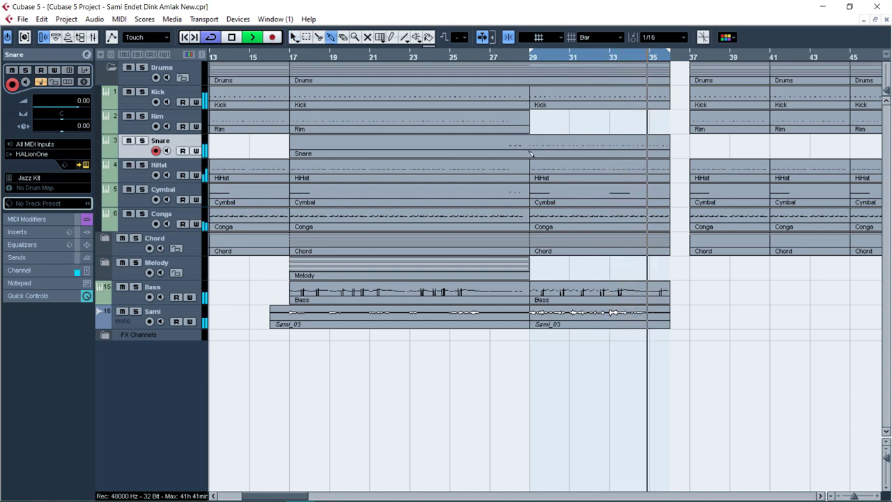
pyautogui.doubleClick(524, 154)
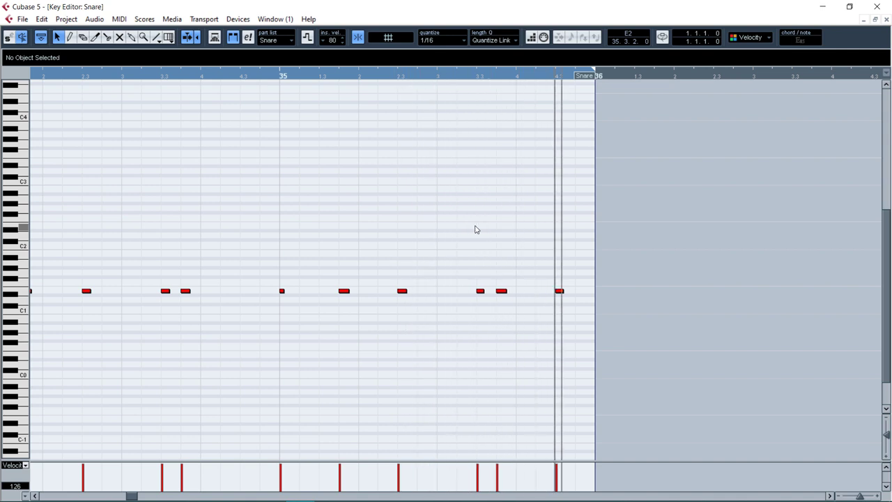
# Step: Set the cycle range to bar 35 only and start playback from there
pyautogui.press('h')
pyautogui.press('h')
pyautogui.press('h')
pyautogui.press('h')
pyautogui.press('h')
pyautogui.press('g')
pyautogui.press('g')
pyautogui.press('g')
pyautogui.press('g')
pyautogui.press('g')
pyautogui.press('g')
pyautogui.press('g')
pyautogui.press('g')
pyautogui.press('g')
pyautogui.press('g')
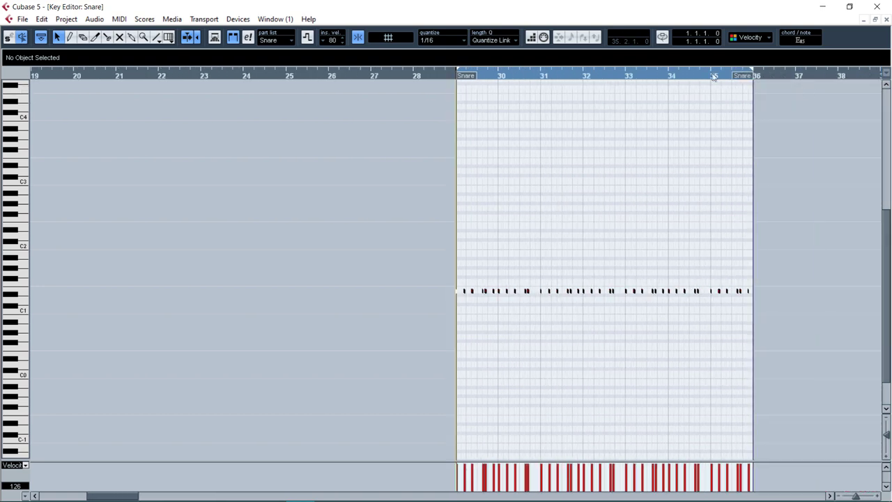
pyautogui.keyDown('ctrl'); pyautogui.click(712, 75); pyautogui.keyUp('ctrl')
pyautogui.press('space')
pyautogui.press('h')
pyautogui.click(753, 79)
pyautogui.press('h')
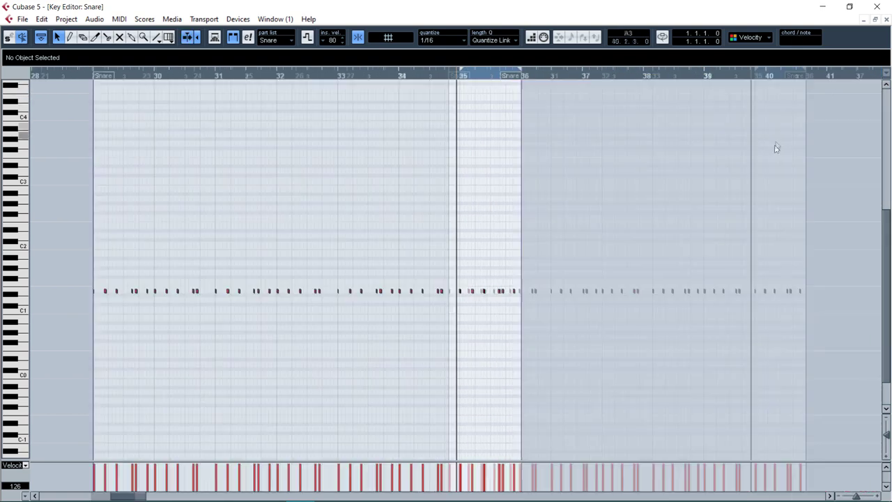
# Step: Stop playback and delete the snare notes from beat 3 to the end of bar 35
pyautogui.press('h')
pyautogui.press('h')
pyautogui.press('h')
pyautogui.press('h')
pyautogui.press('h')
pyautogui.press('h')
pyautogui.press('space')
pyautogui.moveTo(476, 255); pyautogui.dragTo(560, 310)
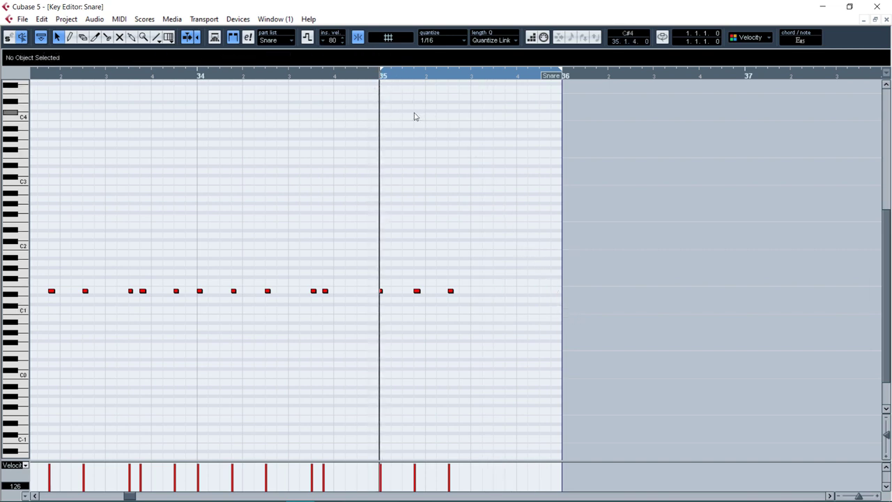
# Step: Record a snare fill around beat 3 of bar 35 while the bar cycles, with hits just before the beat and on sixteenths after it
pyautogui.press('space')
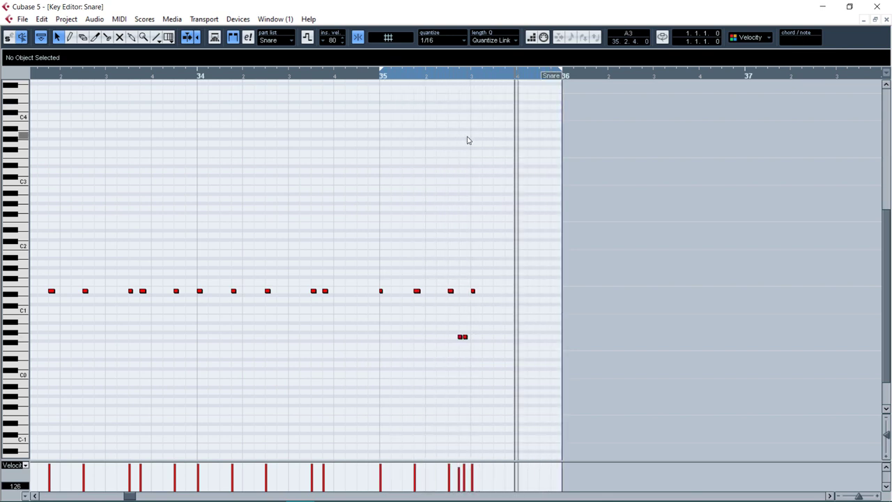
pyautogui.press('h')
pyautogui.press('h')
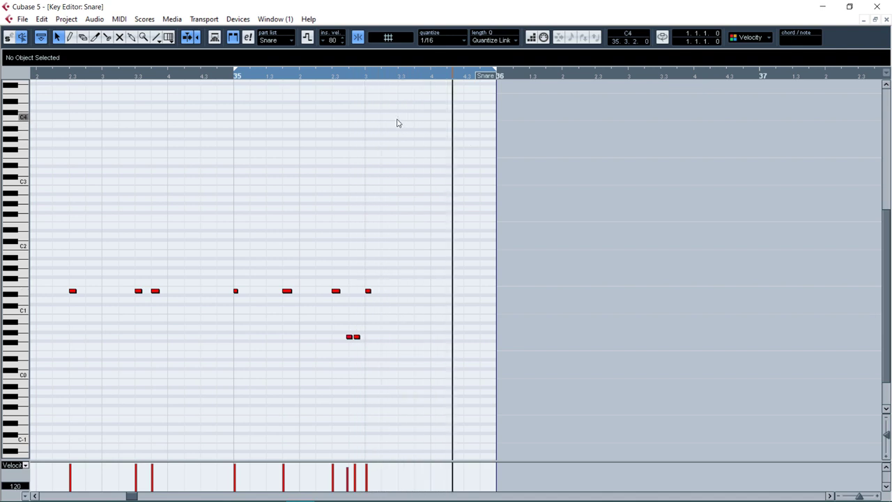
pyautogui.press('space')
pyautogui.moveTo(377, 221); pyautogui.dragTo(427, 305)
pyautogui.press('space')
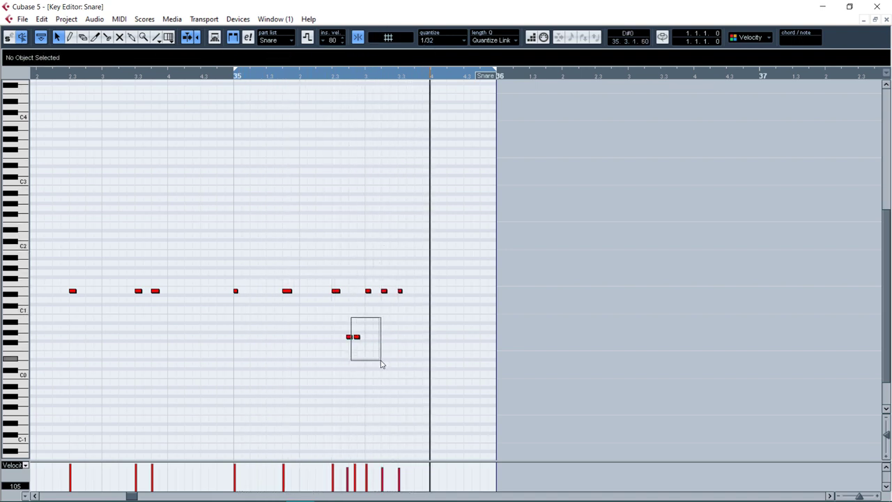
# Step: Quantize the two low notes just before beat 3 of bar 35 to 1/32, return the grid to 1/16 and close the editor
pyautogui.moveTo(381, 363); pyautogui.dragTo(379, 361)
pyautogui.scroll(1, 430, 43)
pyautogui.click(420, 179)
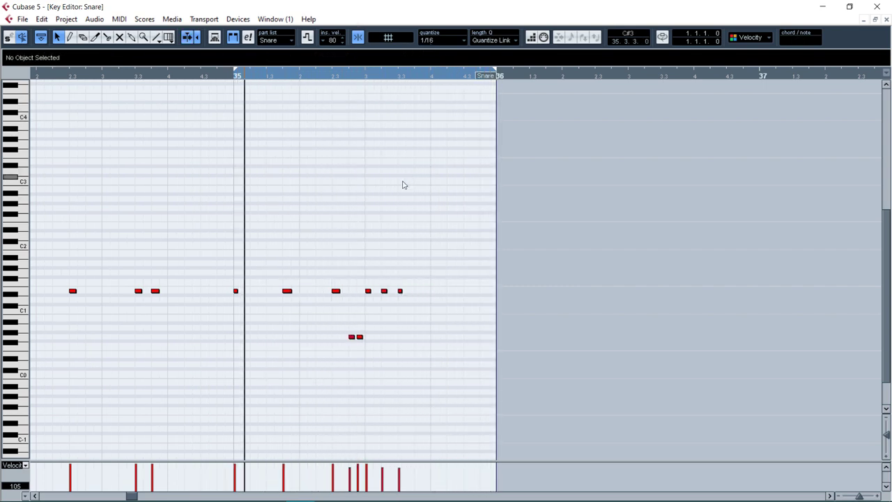
pyautogui.press('Return')
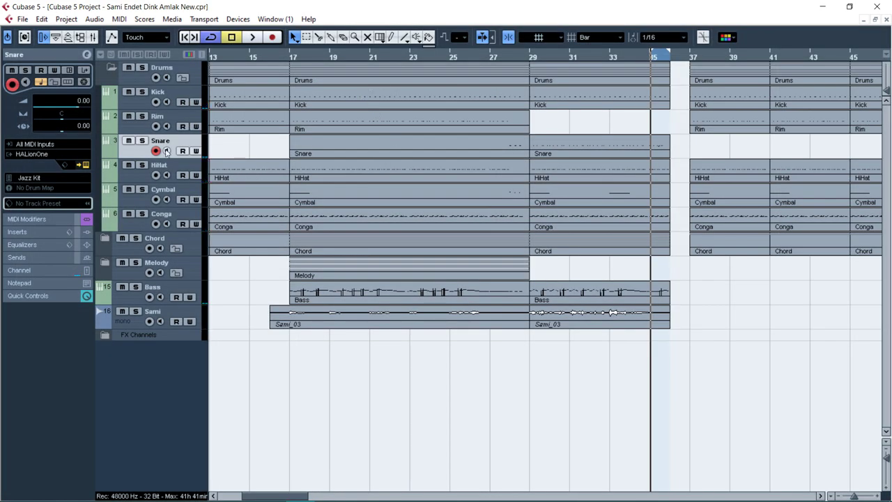
# Step: Reopen the Snare part and add an E1 hit at 35.3.4, one sixteenth after the last fill note
pyautogui.doubleClick(648, 153)
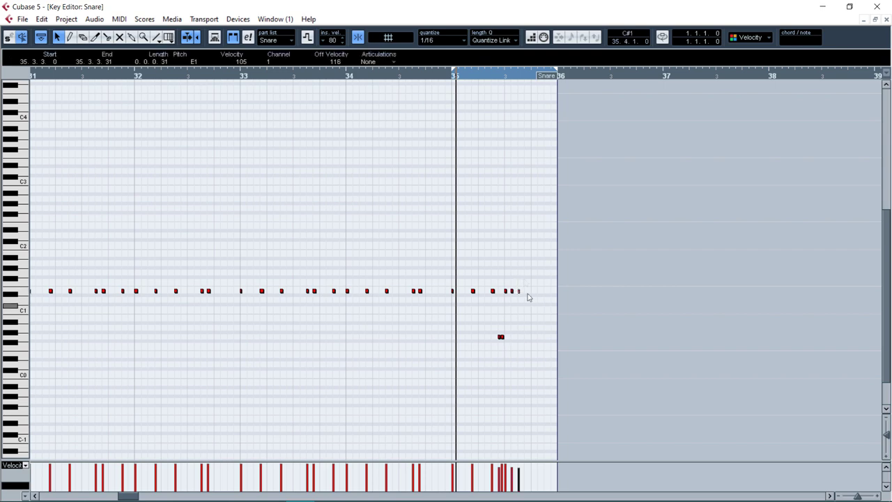
pyautogui.click(515, 132)
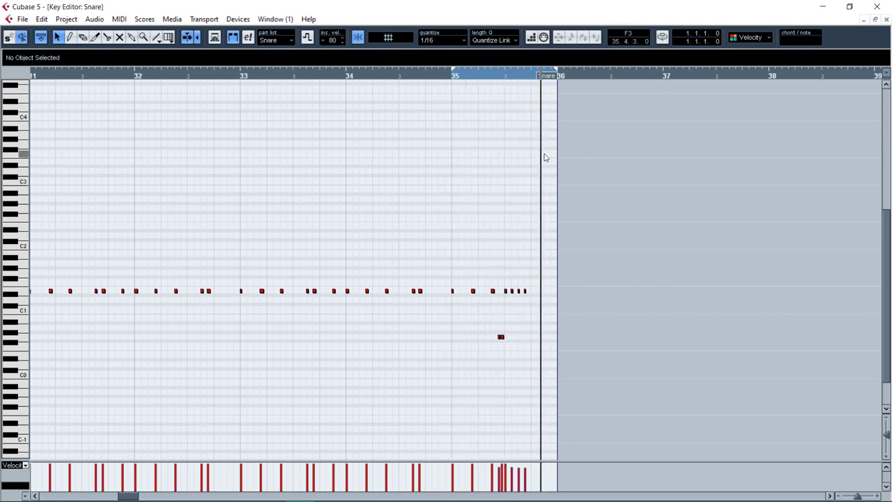
pyautogui.press('Return')
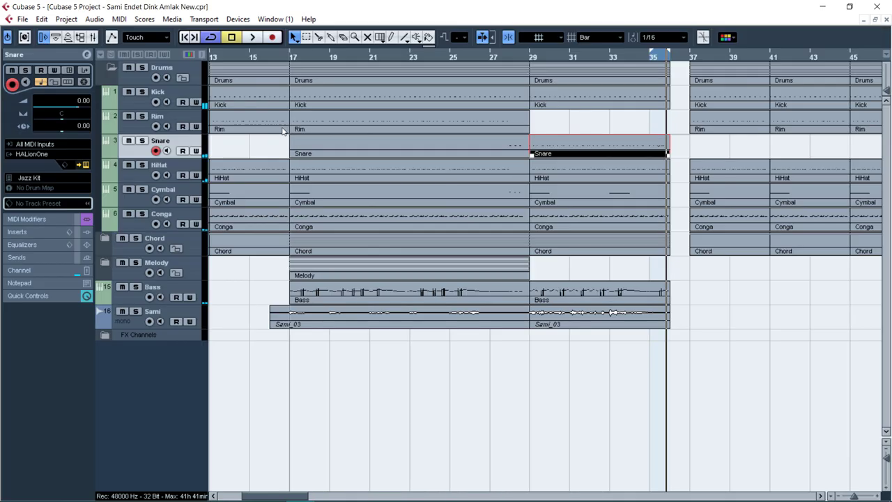
# Step: Duplicate the Snare track and name the copy Tom
pyautogui.rightClick(158, 147)
pyautogui.click(194, 182)
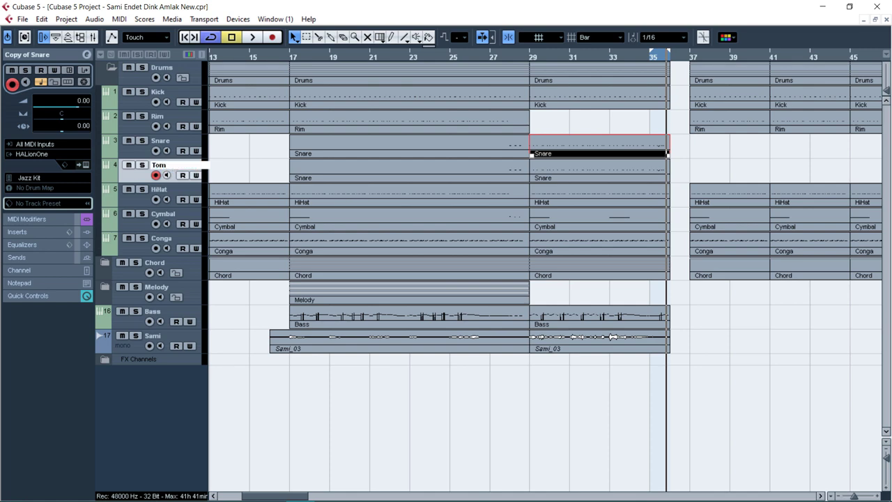
# Step: Delete all the copied Snare parts from the Tom track
pyautogui.press('g')
pyautogui.press('g')
pyautogui.press('g')
pyautogui.press('g')
pyautogui.press('g')
pyautogui.press('g')
pyautogui.press('g')
pyautogui.press('g')
pyautogui.press('g')
pyautogui.press('g')
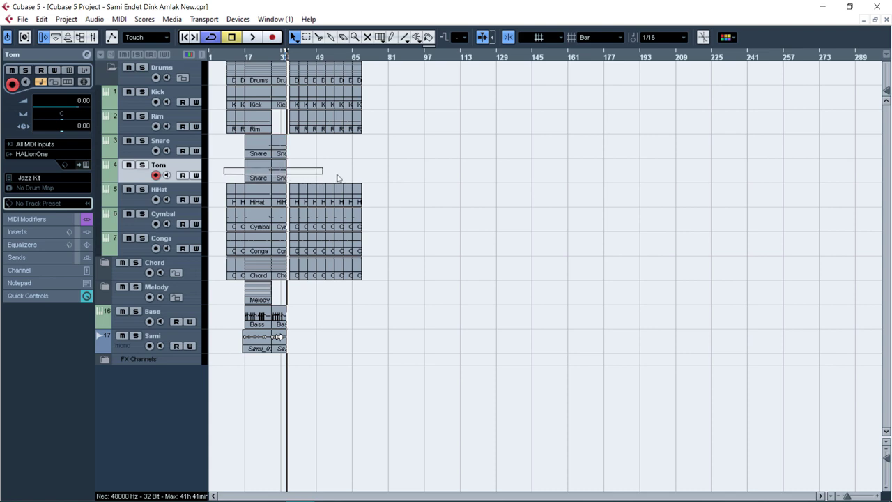
# Step: Load the SR Beautiful Baby Kit from the SR OneSoundz Silver folder as the Tom track's sound
pyautogui.press('h')
pyautogui.press('h')
pyautogui.press('h')
pyautogui.press('h')
pyautogui.press('h')
pyautogui.press('h')
pyautogui.press('h')
pyautogui.press('h')
pyautogui.press('h')
pyautogui.press('h')
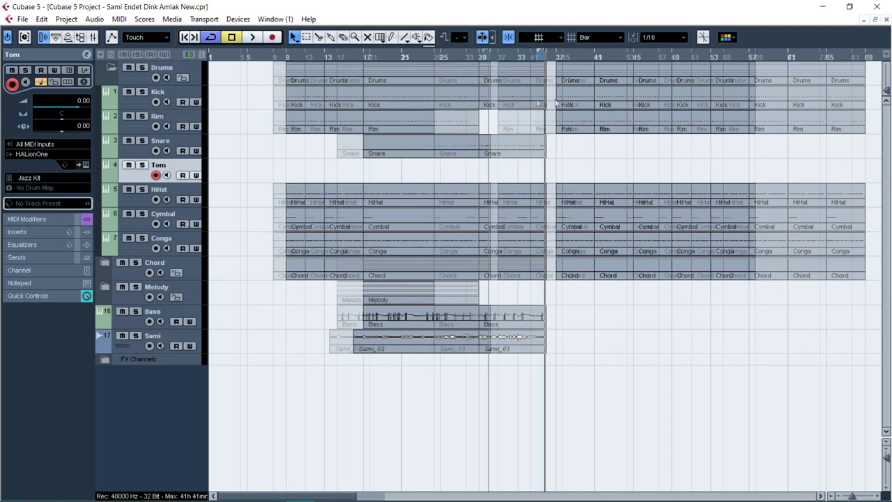
pyautogui.click(507, 63)
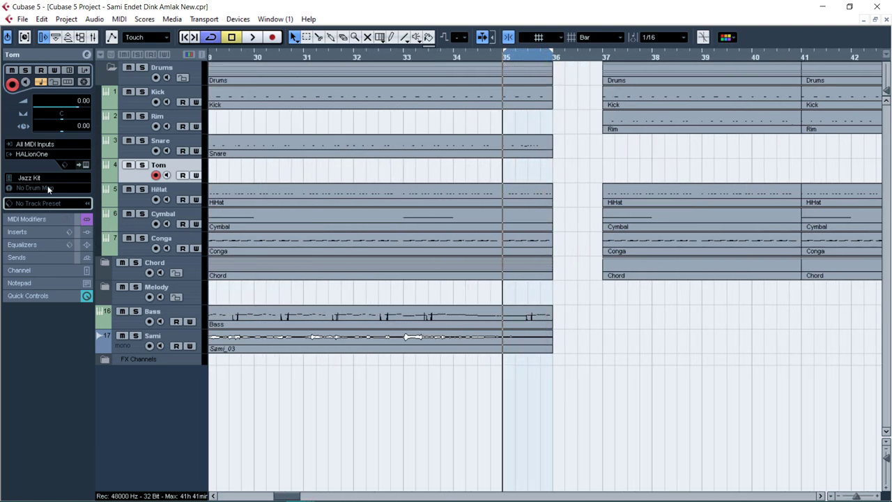
pyautogui.click(43, 182)
pyautogui.click(95, 266)
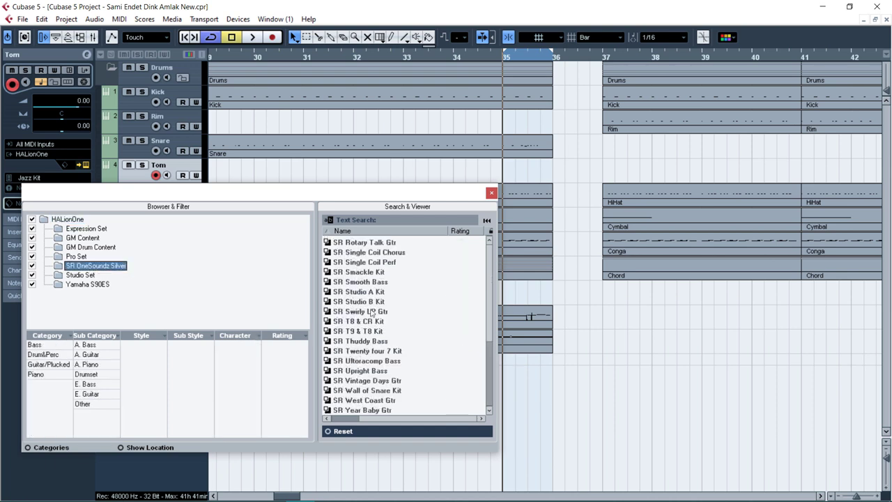
pyautogui.scroll(10, 361, 323)
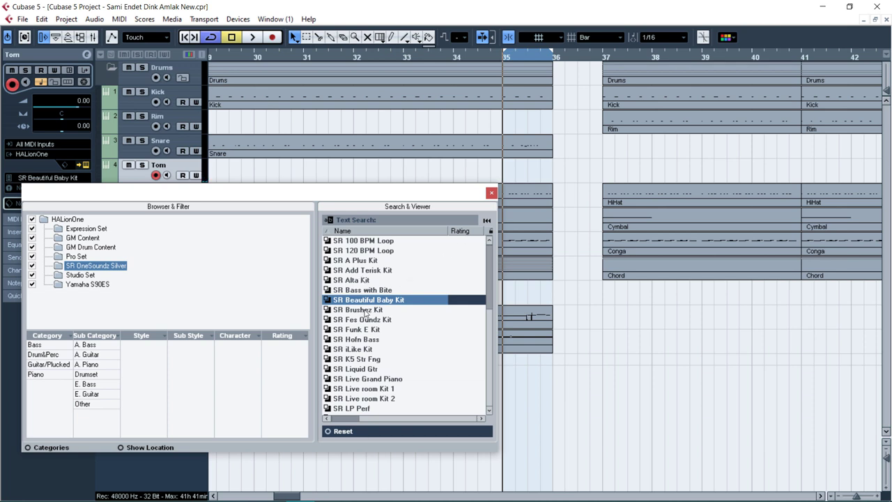
pyautogui.click(491, 193)
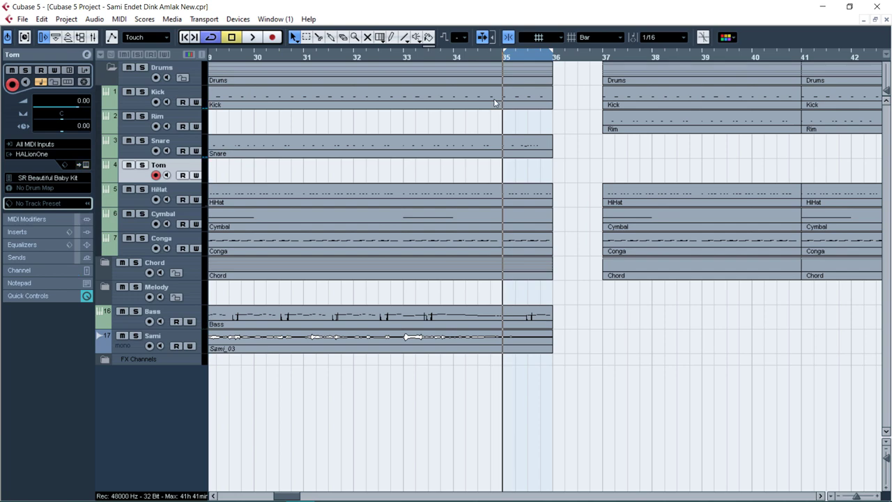
# Step: Record a descending four-note tom fill near the end of bar 35 on the Tom track
pyautogui.press('KP_Multiply')
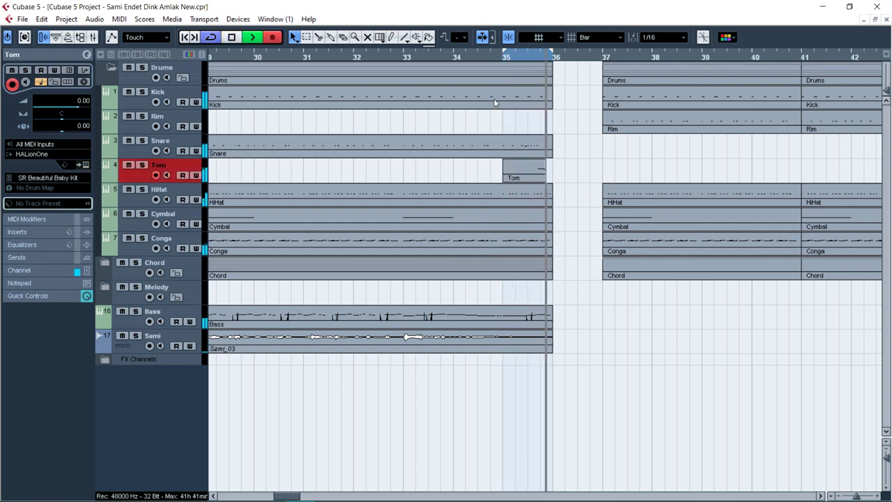
pyautogui.press('space')
# Step: Move the four recorded tom notes one sixteenth later so the fill starts on beat 4 of bar 35, and play it
pyautogui.doubleClick(533, 172)
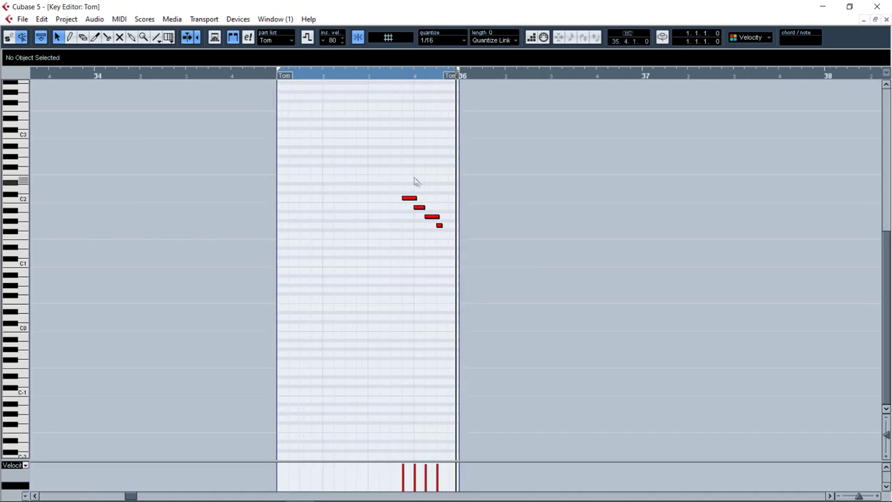
pyautogui.moveTo(403, 183); pyautogui.dragTo(465, 261)
pyautogui.moveTo(414, 202); pyautogui.dragTo(425, 202)
pyautogui.click(418, 163)
pyautogui.press('space')
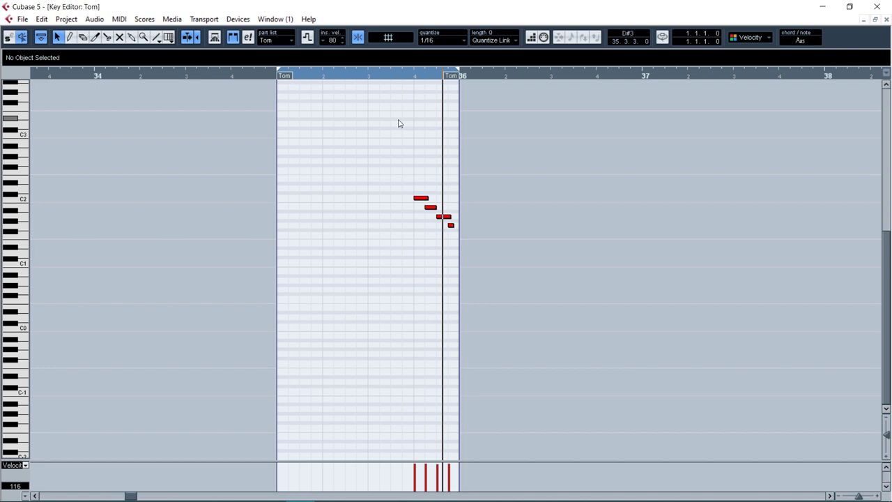
# Step: Add a higher tom note right after the fill's first hit in bar 35, with the first hit aligned to beat 4
pyautogui.press('h')
pyautogui.press('h')
pyautogui.press('h')
pyautogui.press('h')
pyautogui.click(399, 184)
pyautogui.press('Delete')
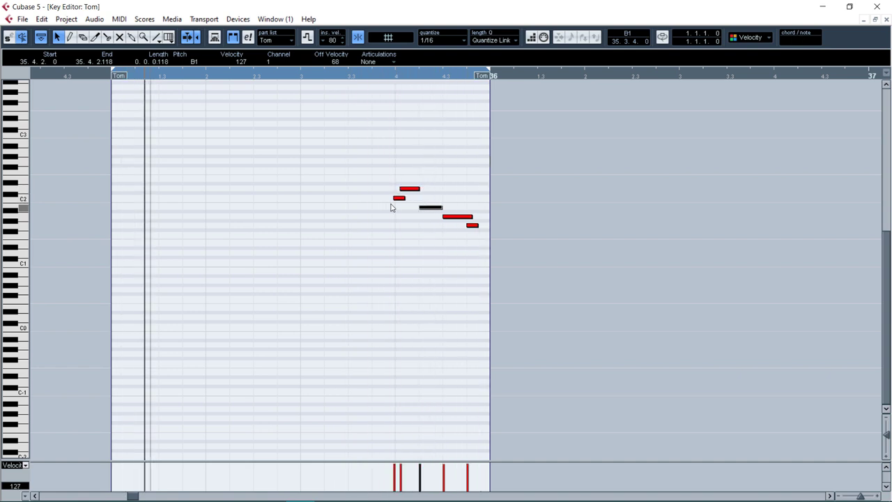
pyautogui.click(387, 181)
pyautogui.moveTo(406, 220); pyautogui.dragTo(401, 199)
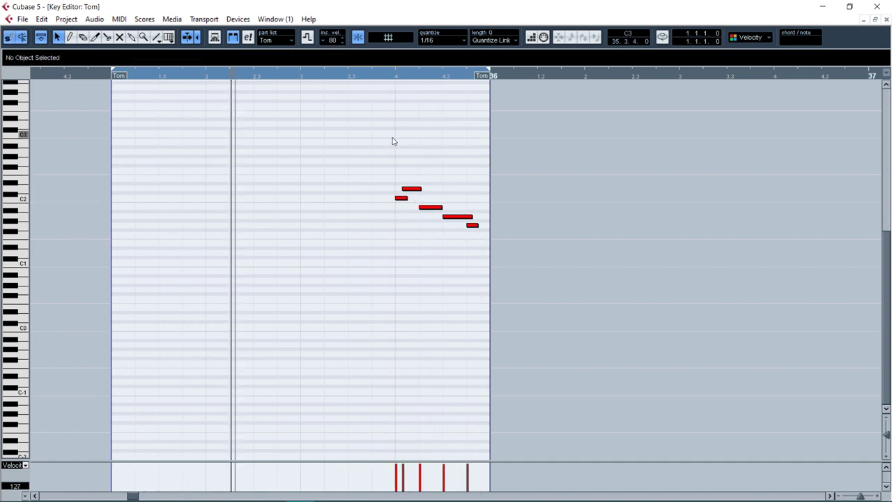
# Step: Shorten the fill's second-to-last tom note so it ends where the last note starts, and close the note editor
pyautogui.moveTo(472, 216); pyautogui.dragTo(462, 224)
pyautogui.click(461, 167)
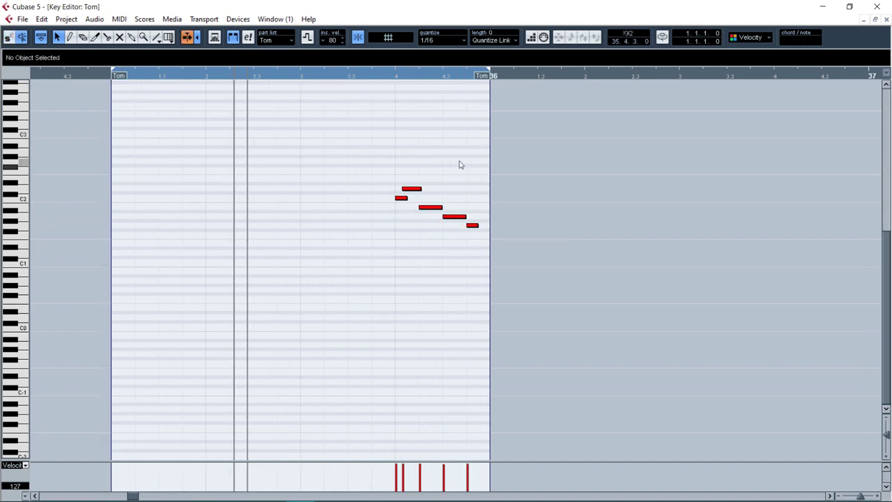
pyautogui.press('Return')
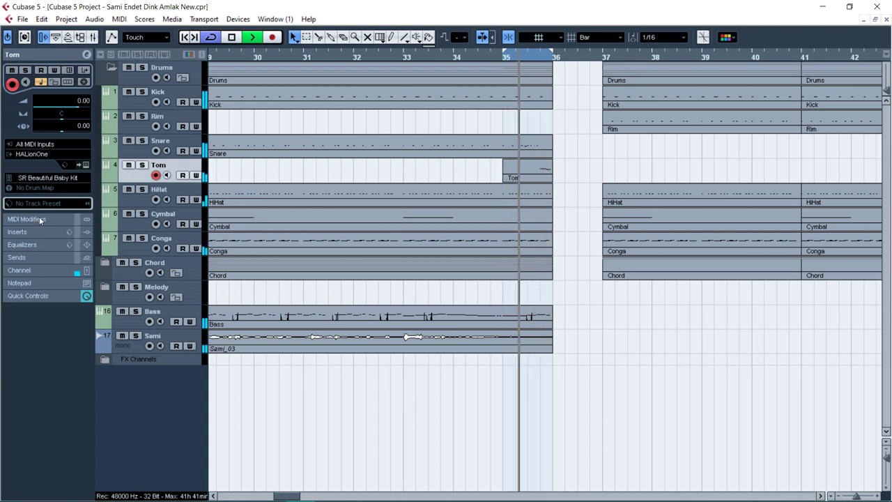
# Step: Extend the start of the Tom part back to bar 29 and loop playback from bar 29 to 36
pyautogui.press('g')
pyautogui.press('g')
pyautogui.press('g')
pyautogui.press('g')
pyautogui.press('g')
pyautogui.press('g')
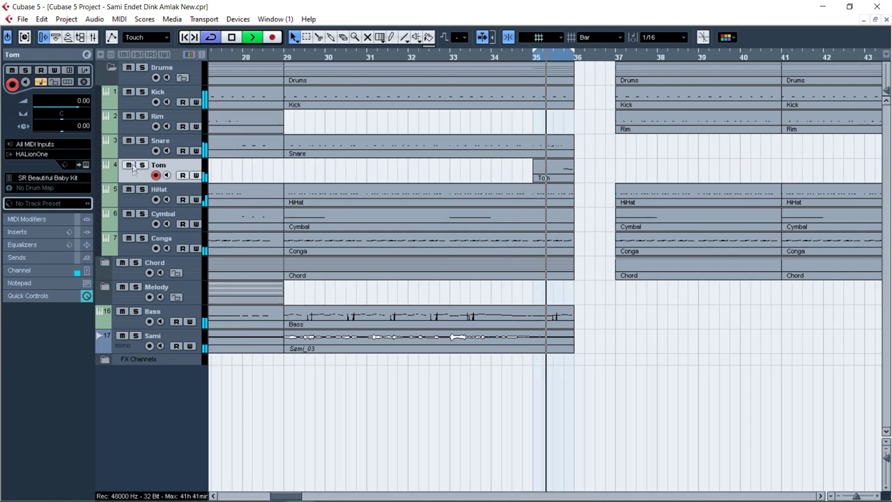
pyautogui.moveTo(537, 179); pyautogui.dragTo(441, 168)
pyautogui.click(434, 58)
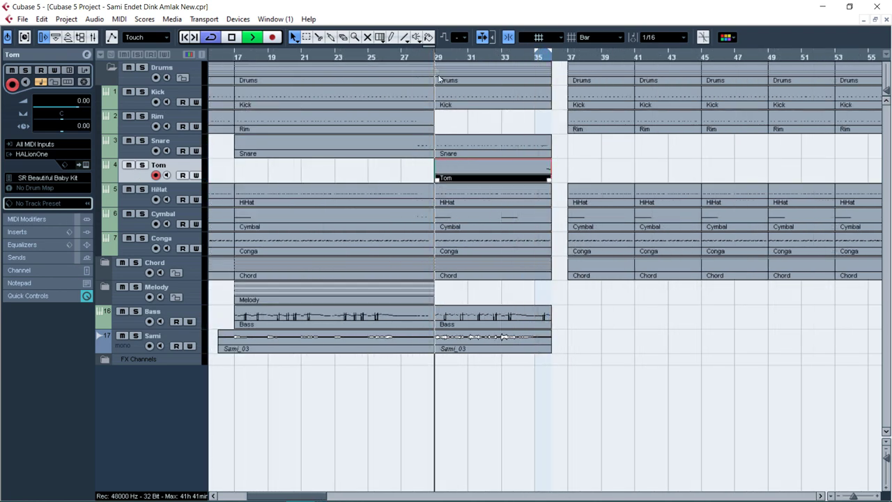
pyautogui.keyDown('ctrl'); pyautogui.click(435, 58); pyautogui.keyUp('ctrl')
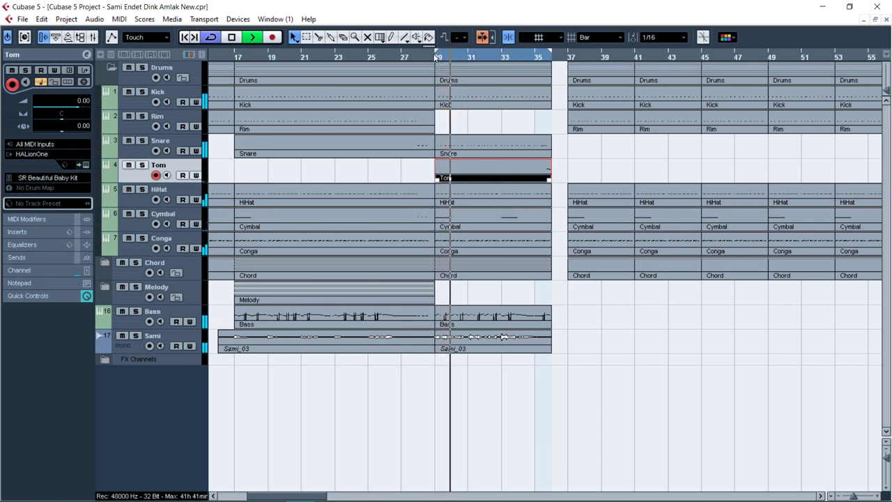
# Step: Delete the hi-hat notes in the last half of bar 35 from the HiHat part
pyautogui.press('g')
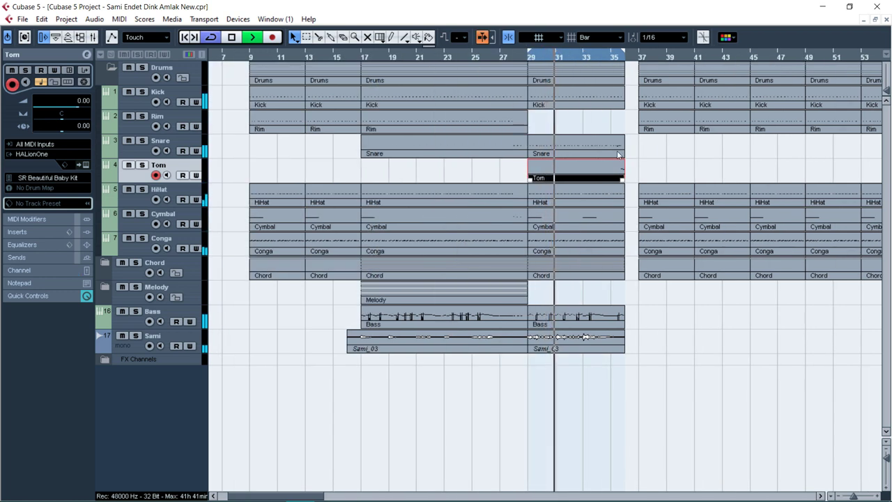
pyautogui.doubleClick(596, 201)
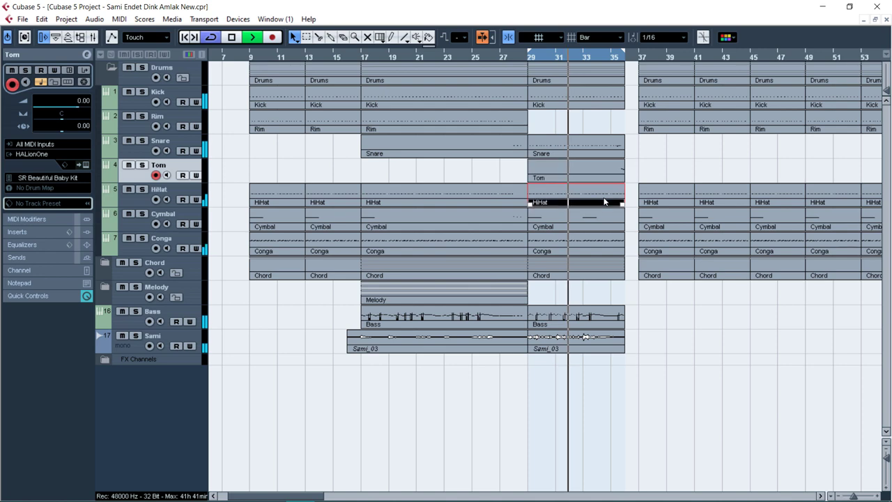
pyautogui.press('g')
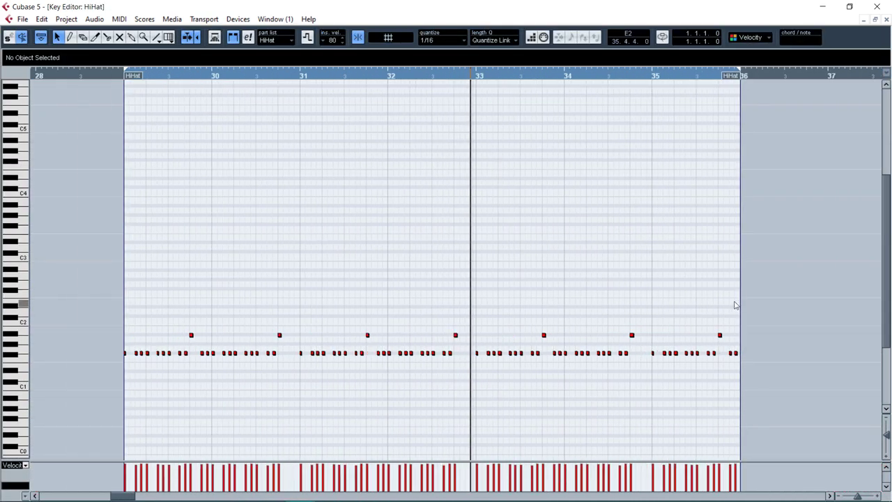
pyautogui.moveTo(698, 313); pyautogui.dragTo(757, 372)
pyautogui.press('Delete')
pyautogui.press('Return')
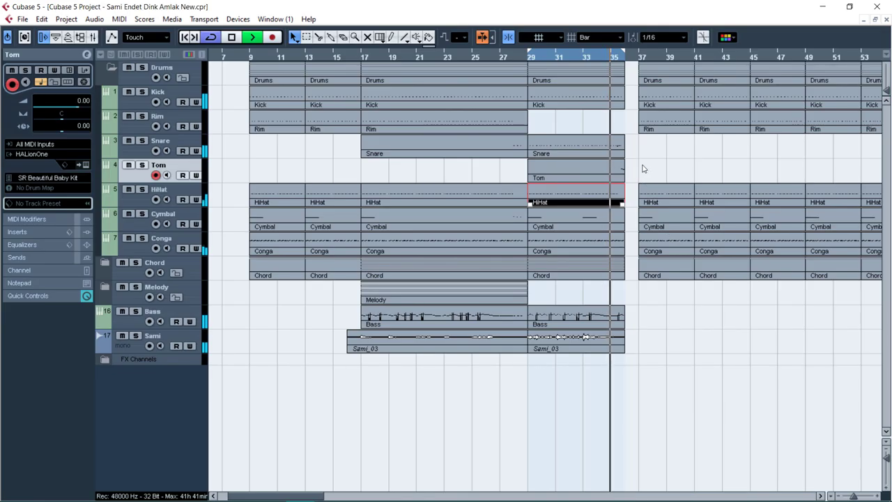
# Step: Narrow the playback cycle to bar 35 only and stop playback
pyautogui.press('h')
pyautogui.press('h')
pyautogui.press('h')
pyautogui.press('h')
pyautogui.press('h')
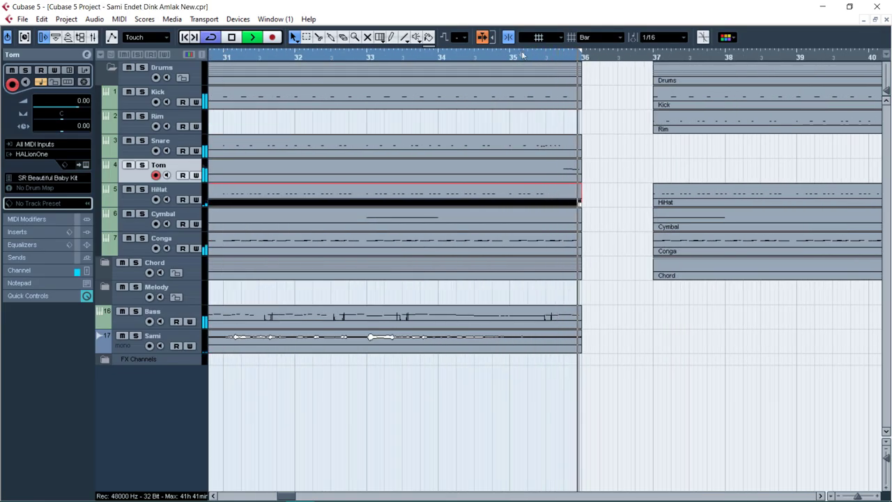
pyautogui.press('space')
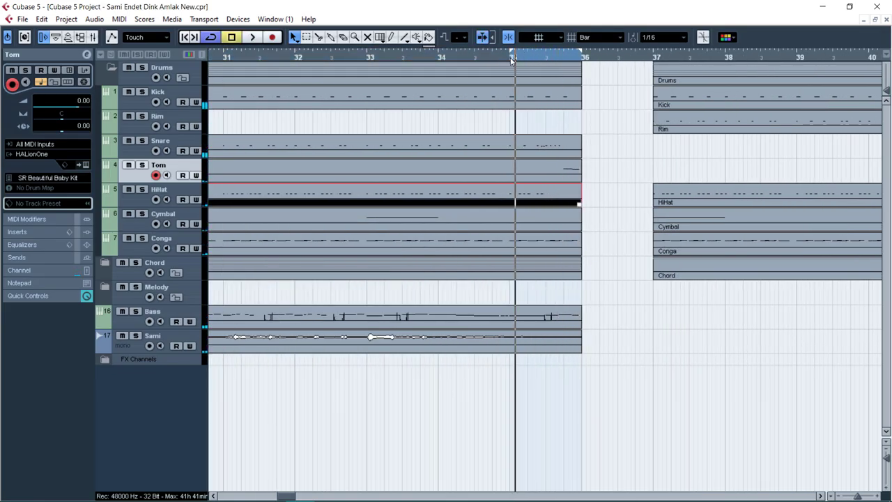
# Step: Move the snare hit halfway between beats 2 and 3 of bar 35 to 35.2.2, and delete it
pyautogui.doubleClick(534, 157)
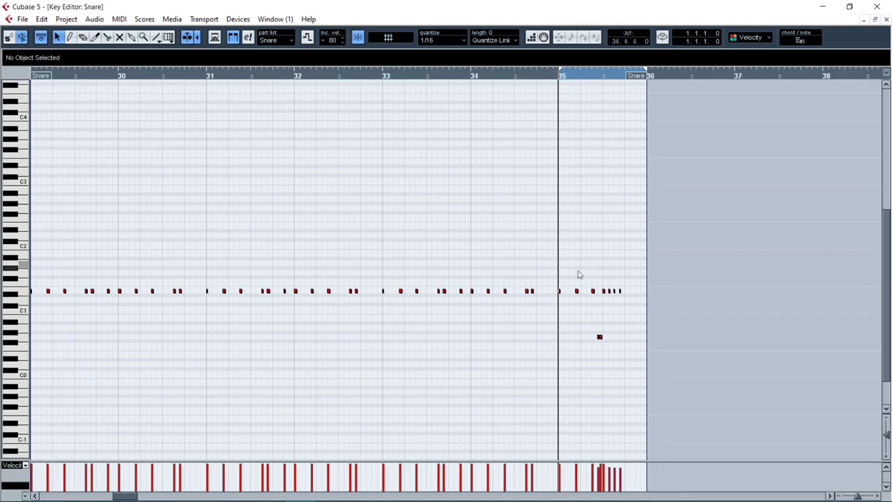
pyautogui.press('space')
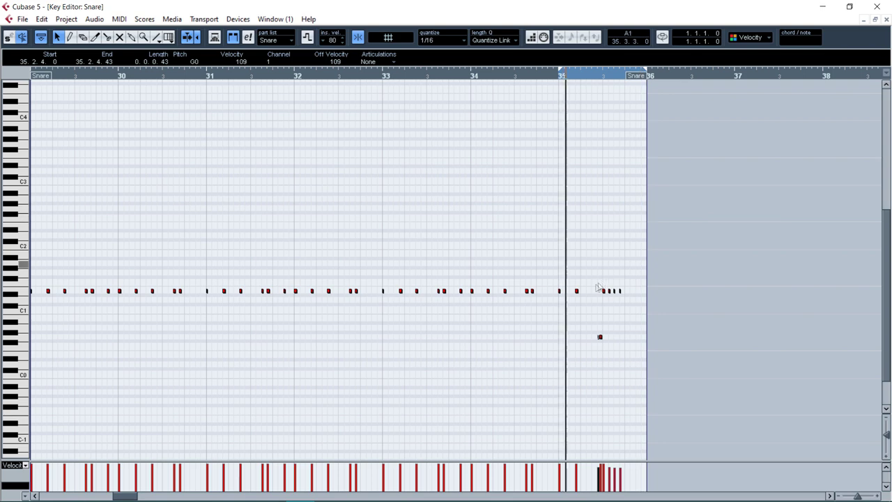
pyautogui.press('h')
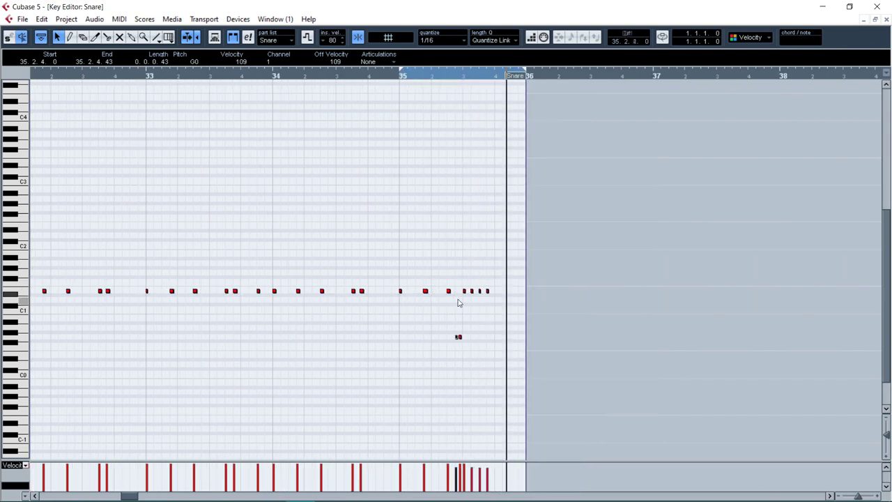
pyautogui.moveTo(446, 294); pyautogui.dragTo(440, 292)
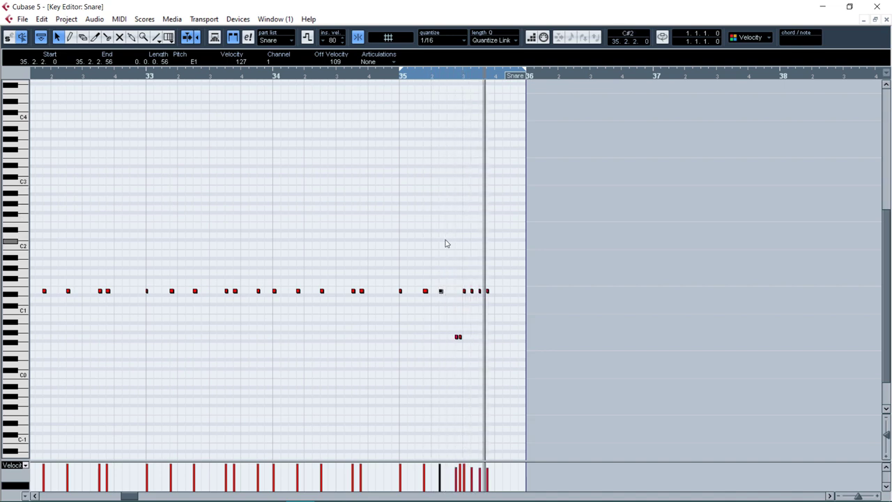
pyautogui.press('Delete')
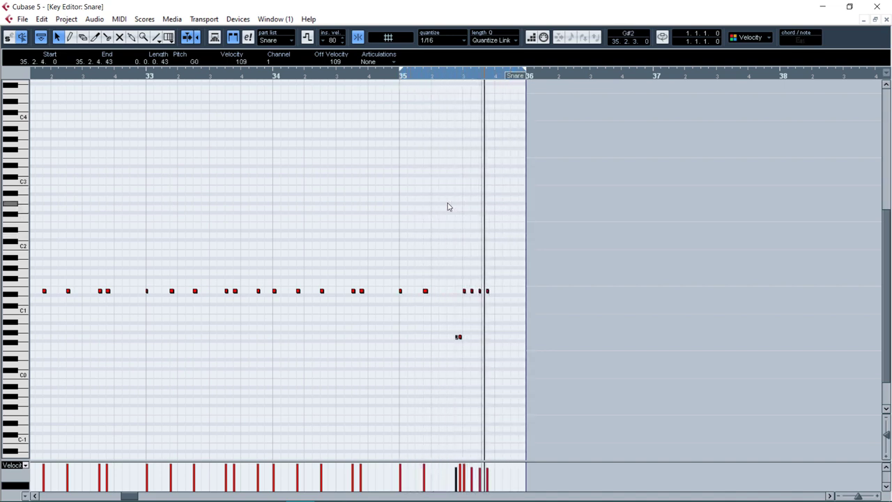
pyautogui.press('Escape')
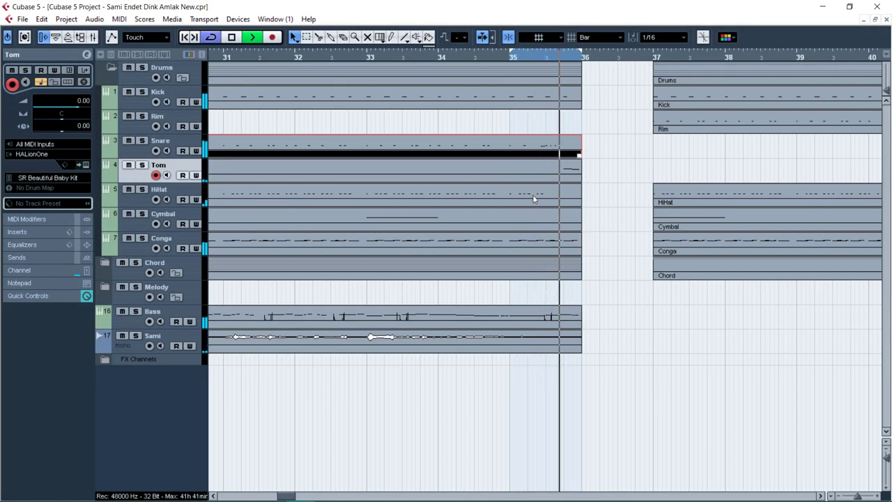
# Step: Delete the remaining hi-hat notes after the start of beat 2 in bar 35
pyautogui.doubleClick(533, 200)
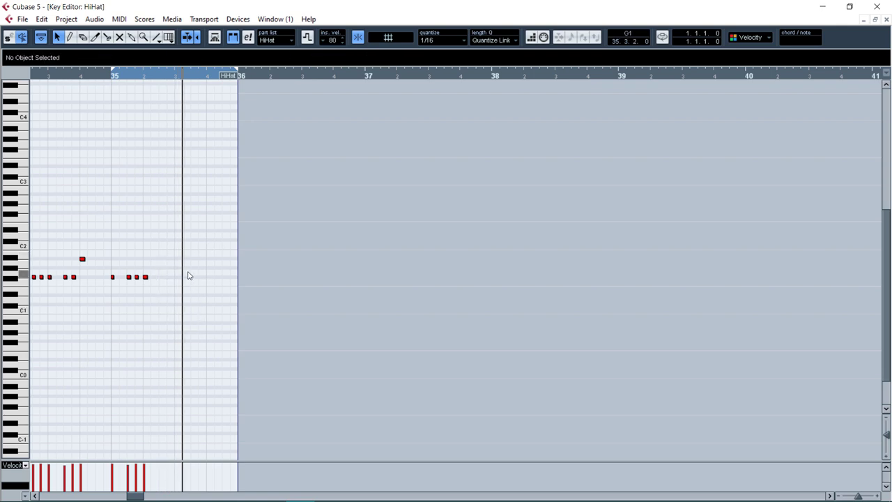
pyautogui.press('Escape')
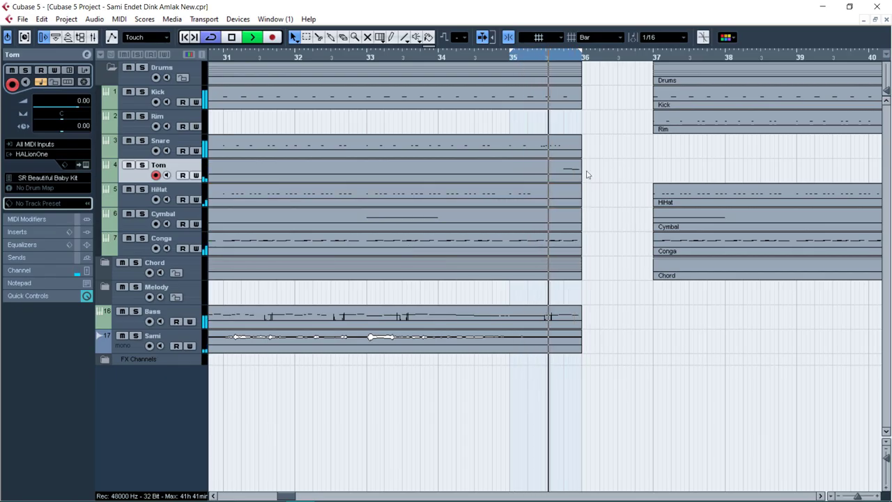
# Step: Select the conga notes in the second half of bar 35, and play the bar with the drum tracks soloed
pyautogui.doubleClick(569, 246)
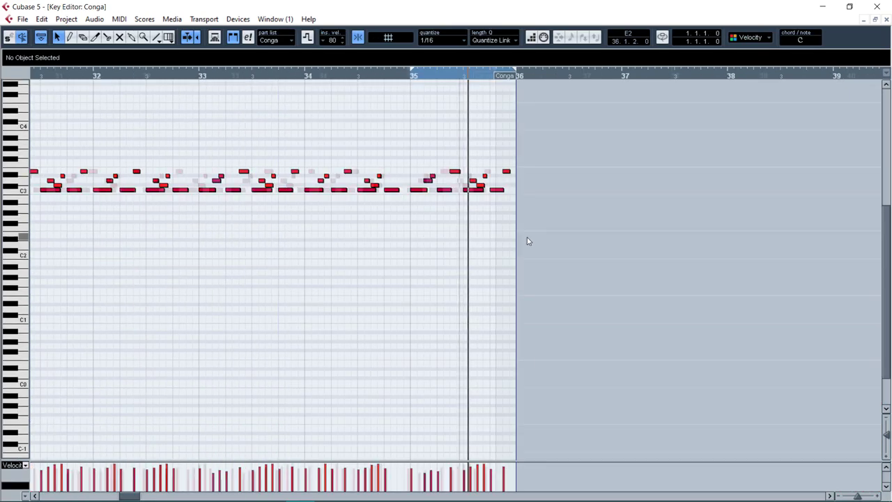
pyautogui.moveTo(449, 151); pyautogui.dragTo(512, 215)
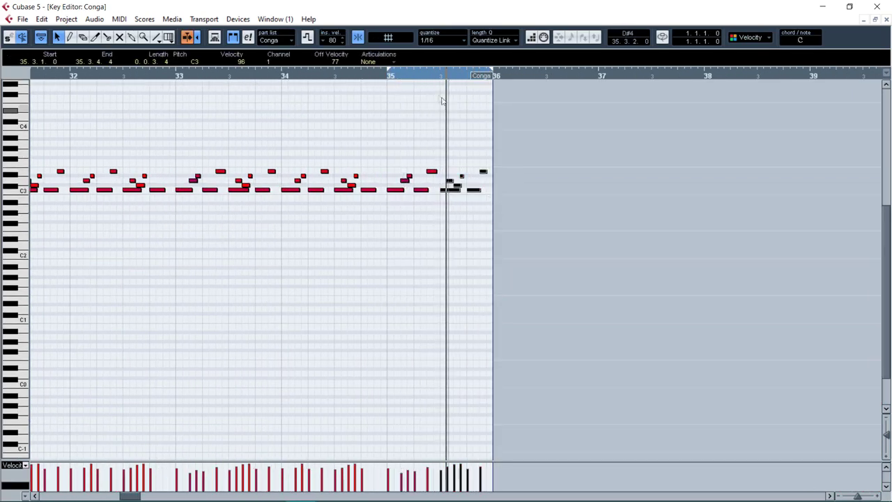
pyautogui.press('Escape')
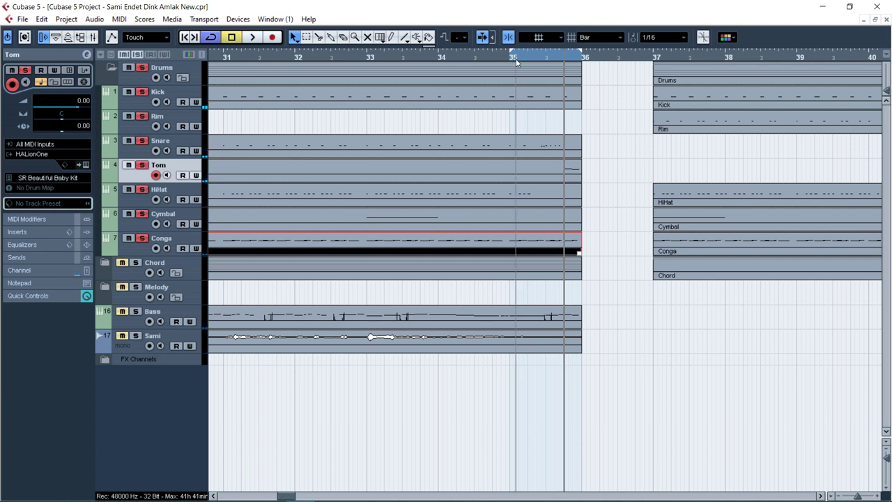
pyautogui.click(591, 147)
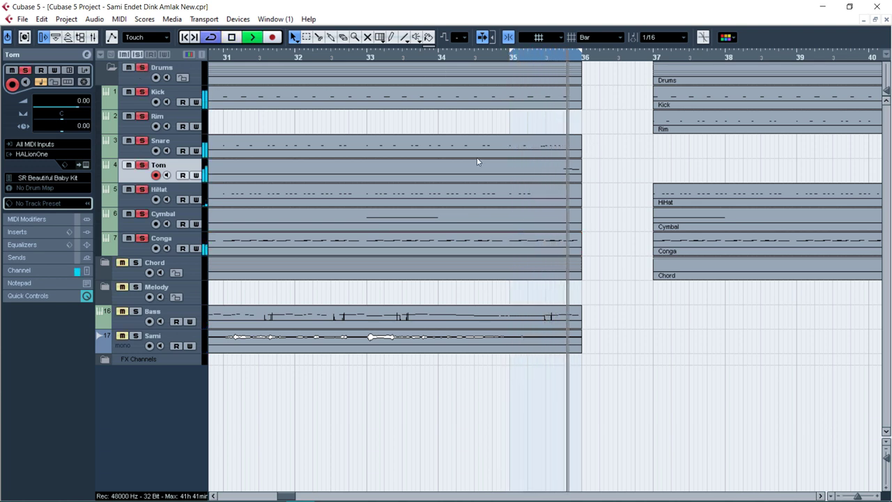
# Step: Set the Conga track's volume to -12
pyautogui.click(160, 240)
pyautogui.rightClick(80, 91)
pyautogui.doubleClick(80, 103)
pyautogui.write('-12')
pyautogui.press('Return')
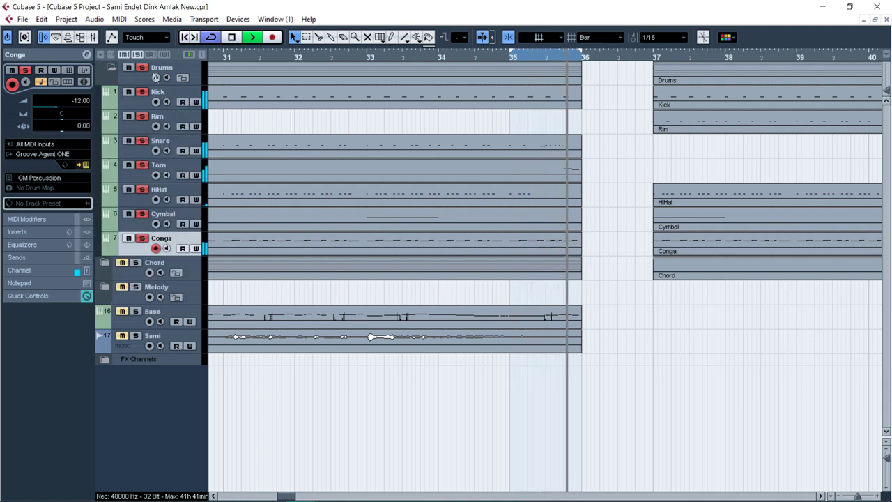
# Step: Play the drums from bar 17 and set the Conga track's volume to -15
pyautogui.press('g')
pyautogui.press('g')
pyautogui.press('g')
pyautogui.click(283, 57)
pyautogui.press('g')
pyautogui.press('g')
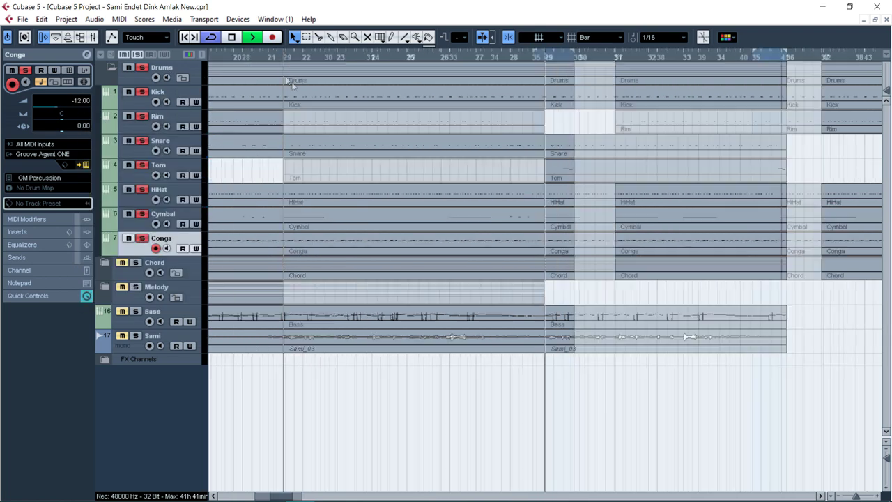
pyautogui.press('g')
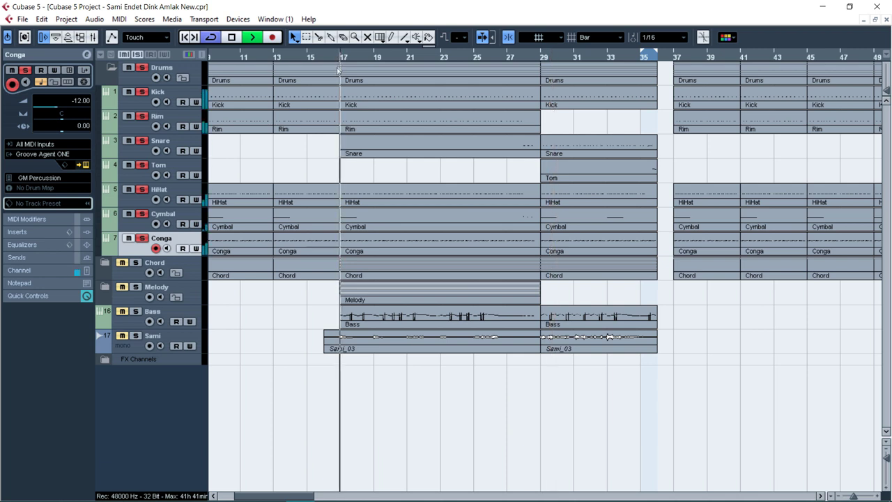
pyautogui.doubleClick(75, 101)
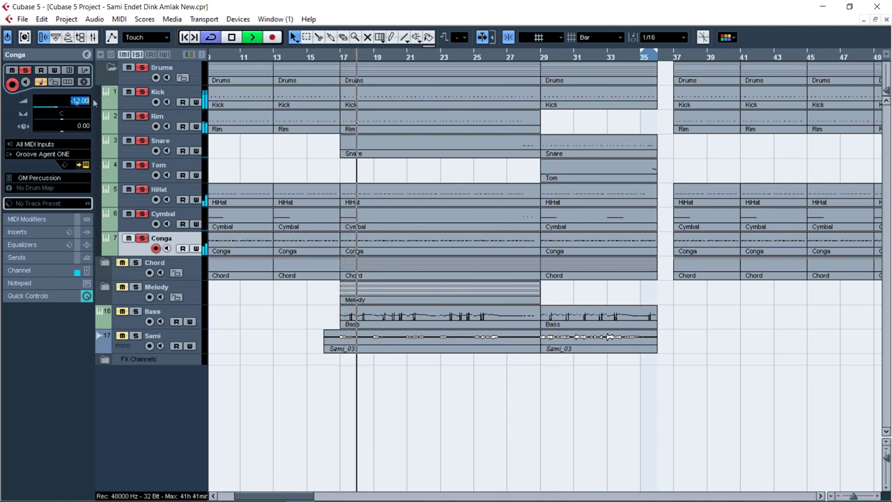
pyautogui.write('-15')
pyautogui.press('Return')
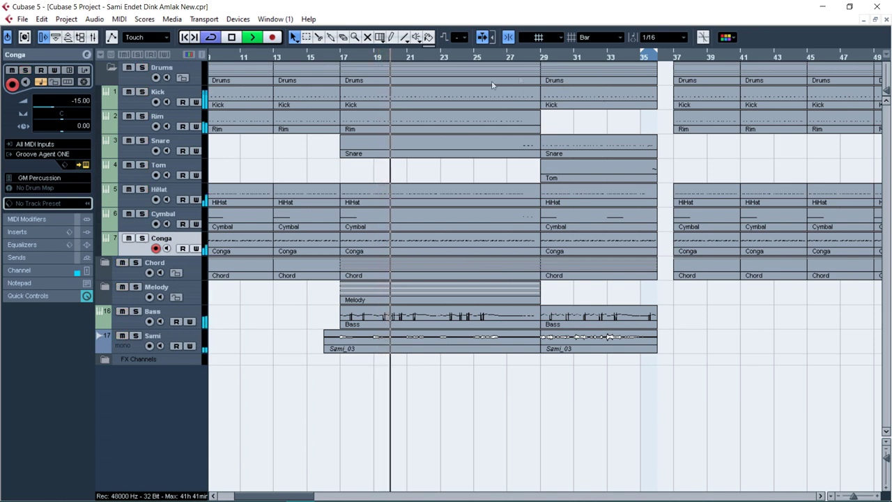
# Step: Loop playback over bars 29 to 36 and collapse the Drums folder
pyautogui.keyDown('ctrl'); pyautogui.click(539, 55); pyautogui.keyUp('ctrl')
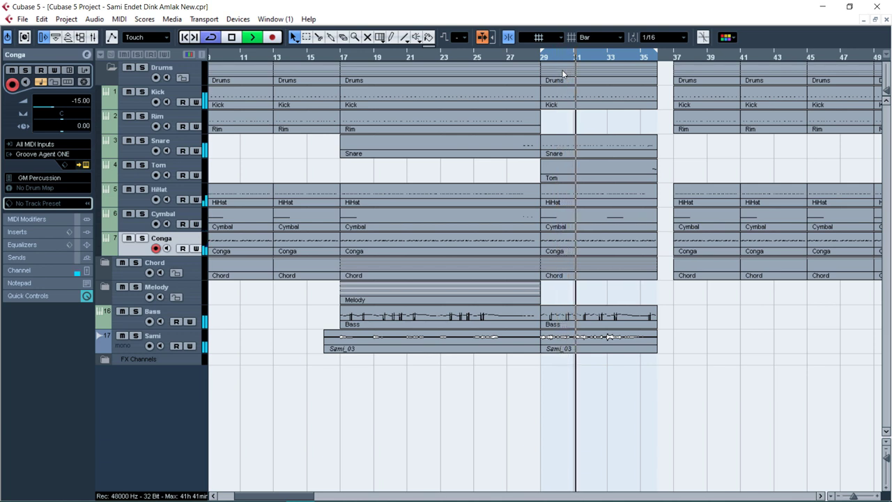
pyautogui.click(110, 67)
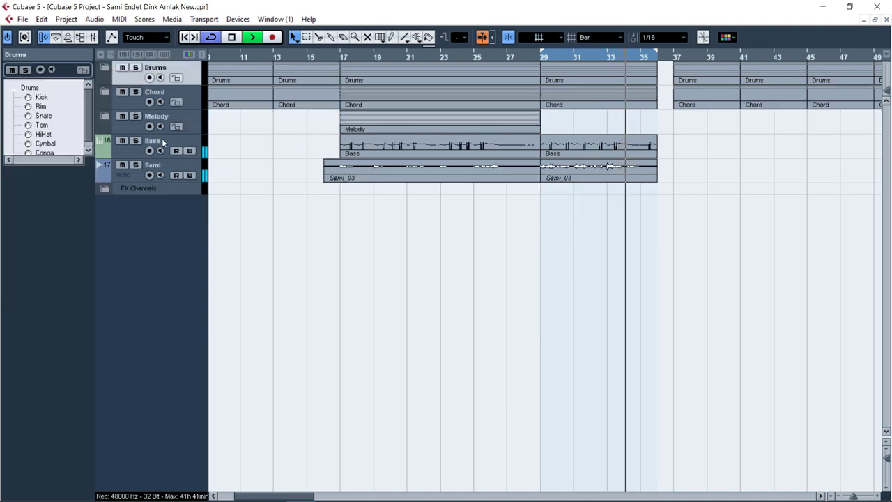
pyautogui.click(161, 138)
pyautogui.press('g')
pyautogui.press('g')
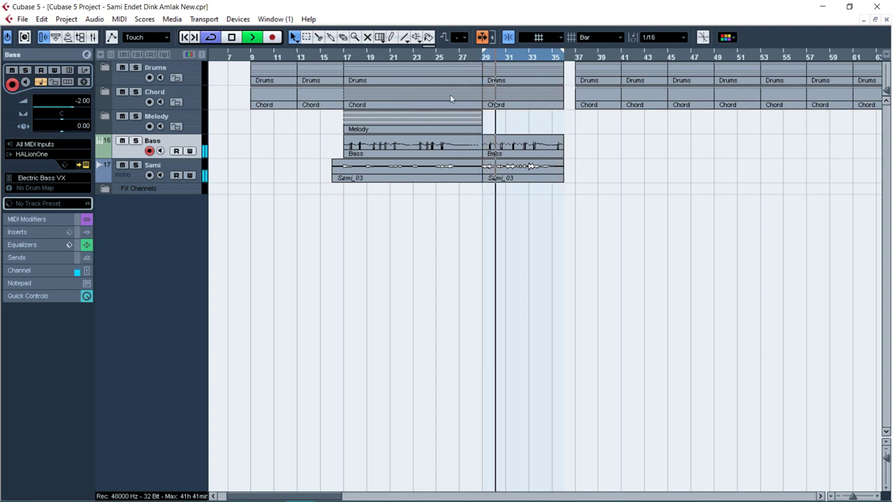
# Step: Expand the Melody folder, select the Brass track and record a brass part over bars 29 to 36
pyautogui.click(105, 116)
pyautogui.click(254, 156)
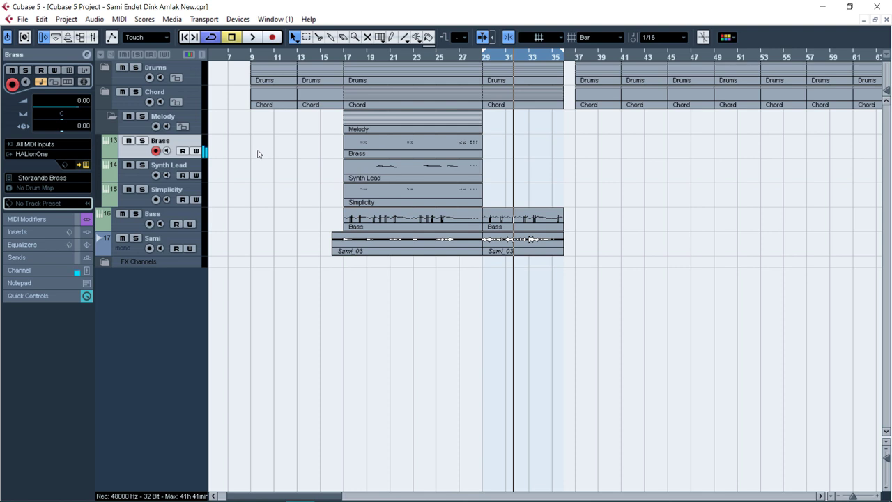
pyautogui.press('KP_Multiply')
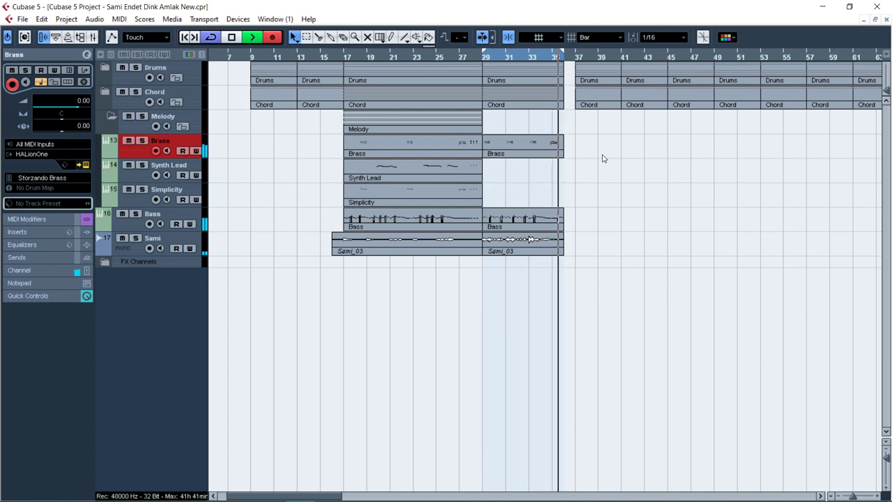
# Step: Open the new Brass part in the Key Editor and move bar 31's last C3 note to start at 31.3.3
pyautogui.doubleClick(530, 148)
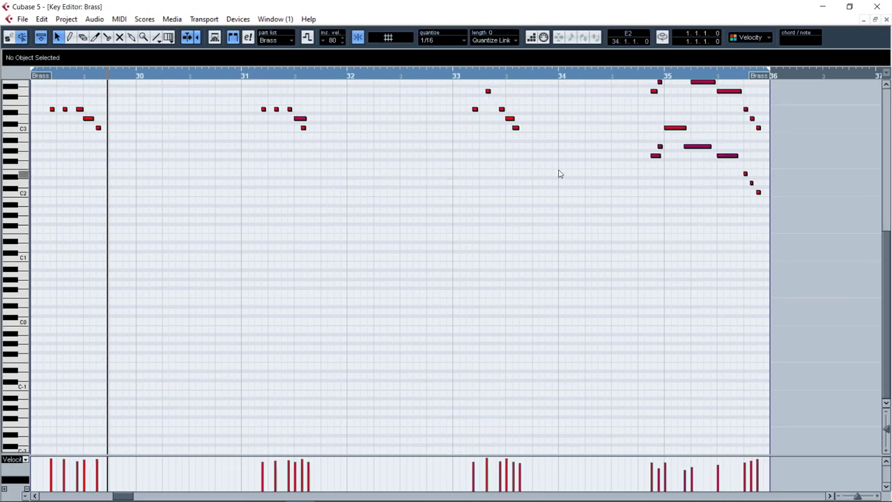
pyautogui.press('space')
pyautogui.scroll(2, 333, 199)
pyautogui.press('h')
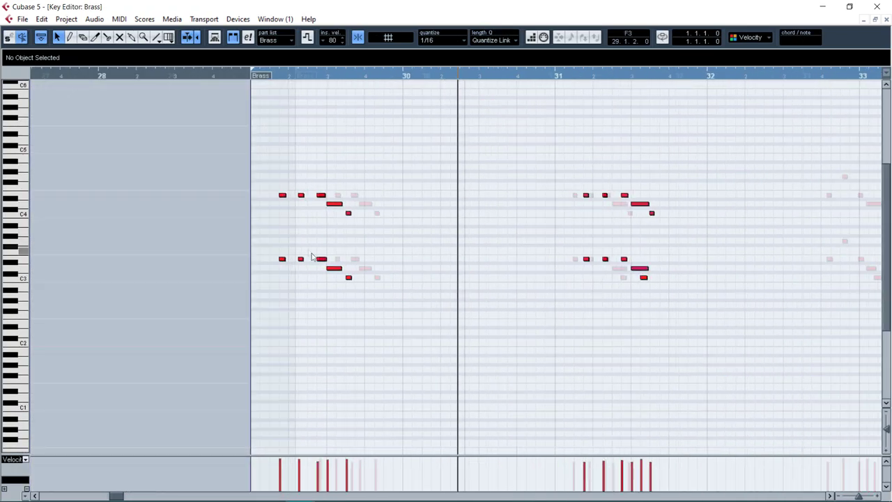
pyautogui.press('h')
pyautogui.press('h')
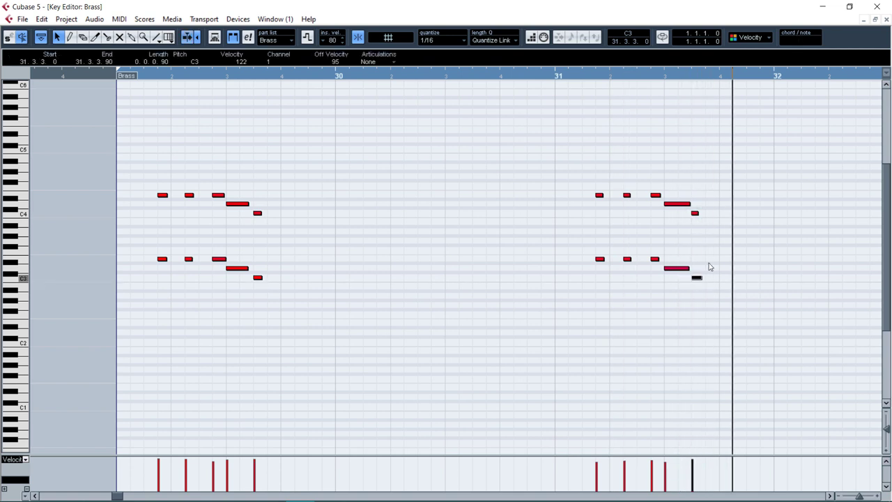
pyautogui.click(705, 181)
# Step: Move the last C3 note of the brass phrase in bar 33 to start at 33.3.3
pyautogui.press('g')
pyautogui.press('g')
pyautogui.press('g')
pyautogui.press('g')
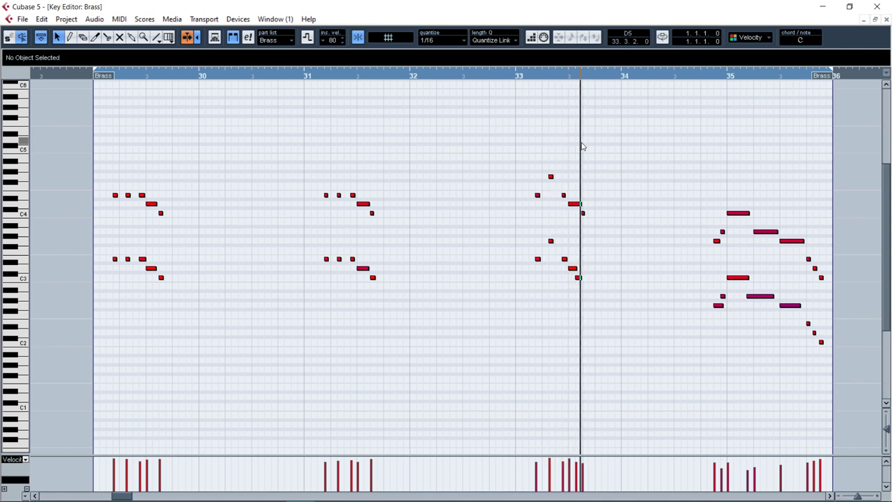
pyautogui.moveTo(578, 277); pyautogui.dragTo(588, 280)
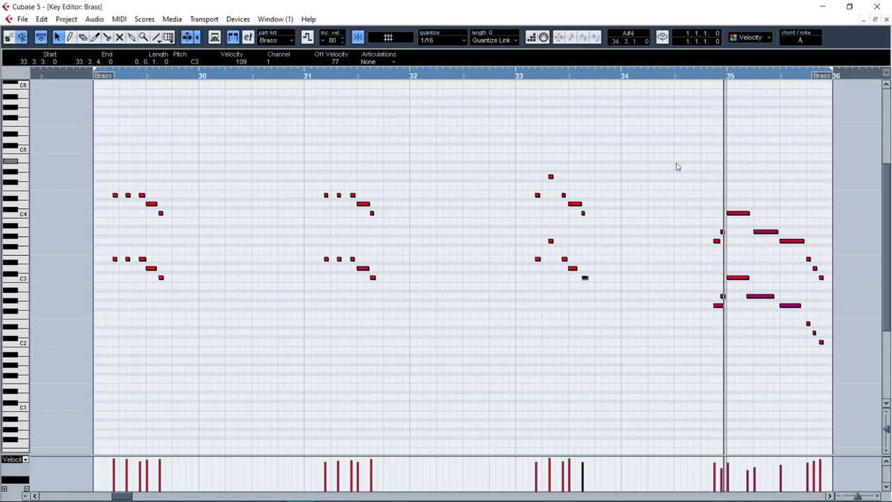
# Step: Move the brass A2 note in bar 35 to start at 35.2.1
pyautogui.press('h')
pyautogui.click(408, 298)
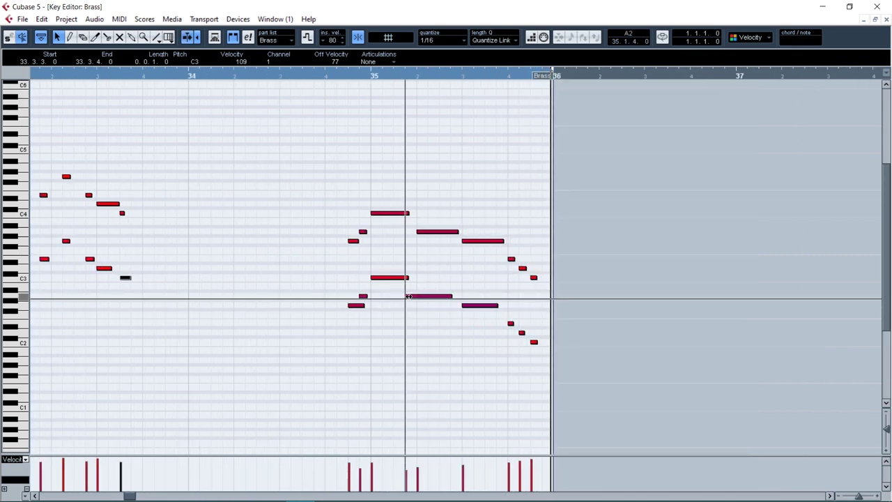
pyautogui.press('g')
pyautogui.press('g')
pyautogui.press('g')
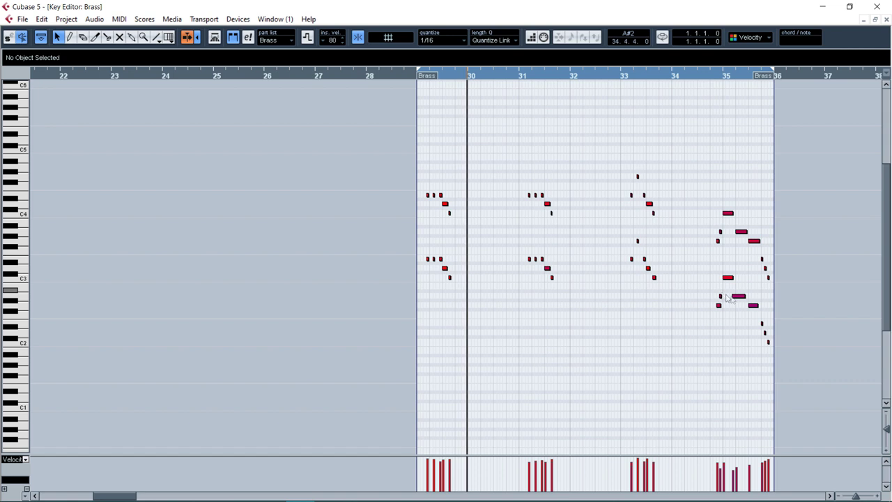
pyautogui.click(736, 297)
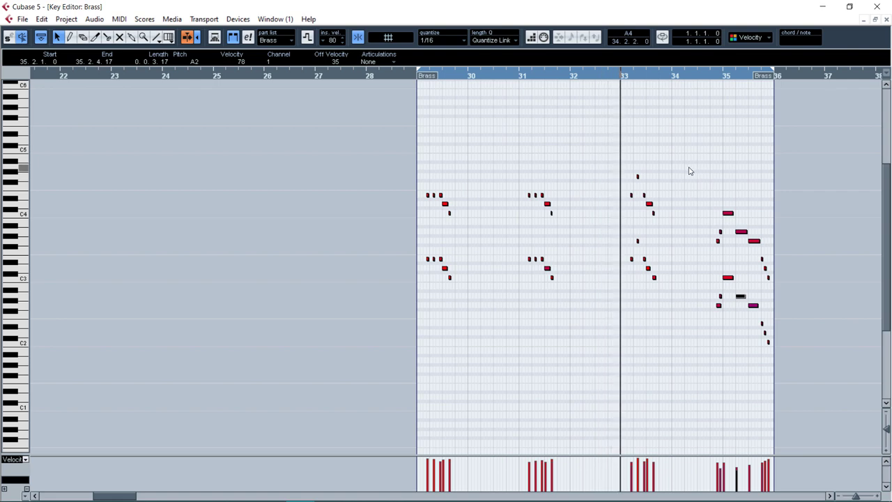
# Step: Shorten the brass G2 note at 34.4.3 to a length of 0.0.1.0 and return to the project arrangement
pyautogui.press('h')
pyautogui.press('h')
pyautogui.press('h')
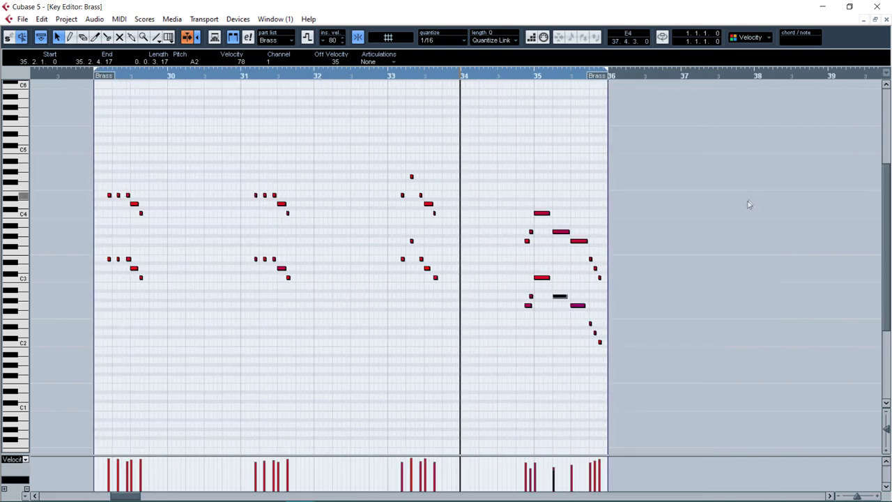
pyautogui.press('h')
pyautogui.click(617, 164)
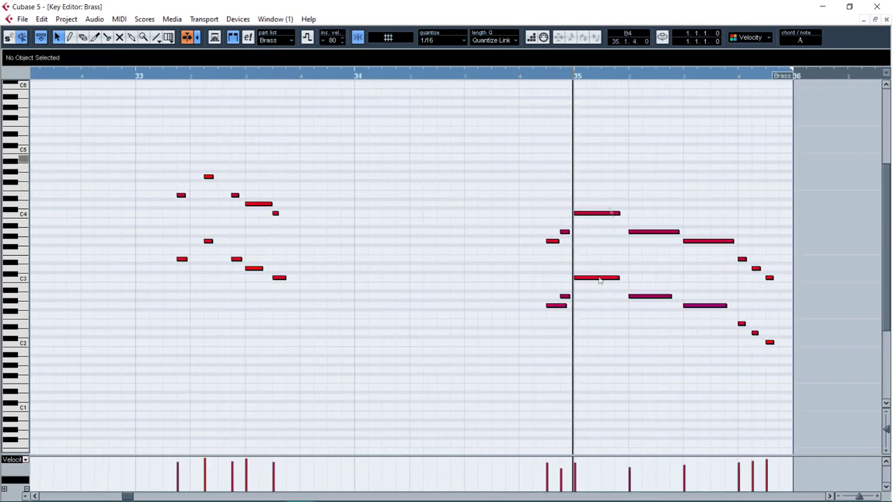
pyautogui.click(556, 305)
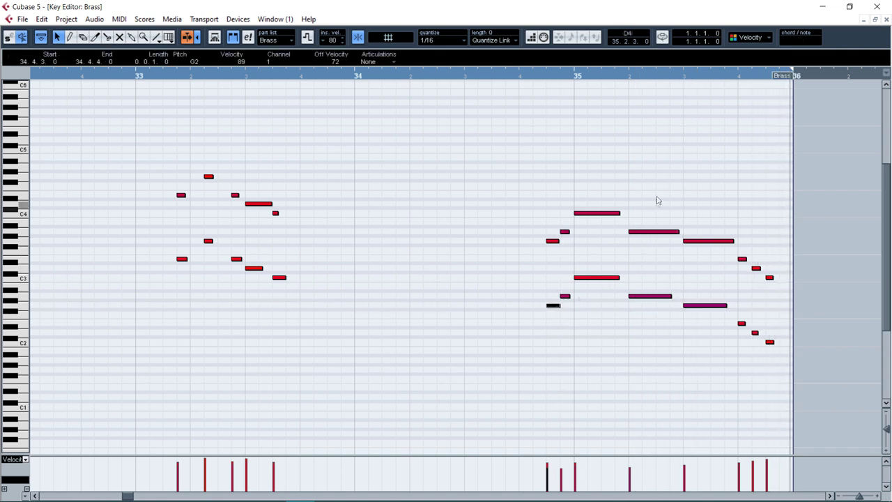
pyautogui.press('Return')
pyautogui.click(510, 195)
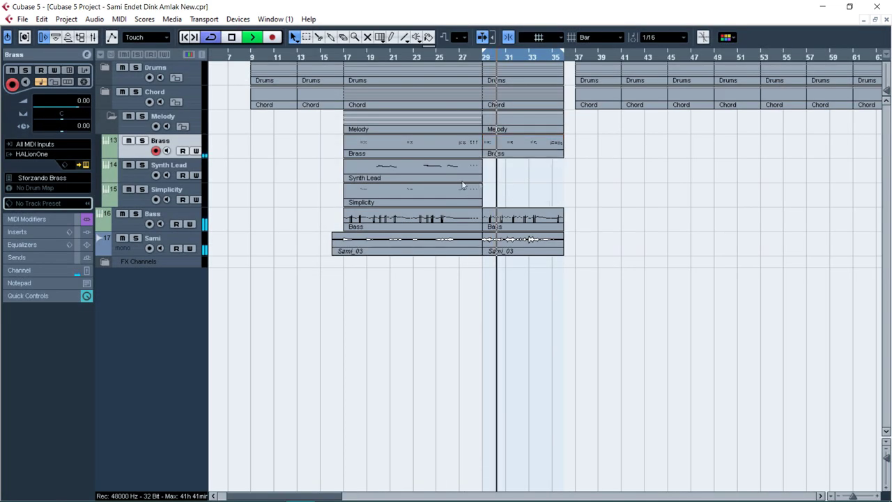
# Step: Select the Simplicity track and record its melody part over bars 29 to 36
pyautogui.click(175, 189)
pyautogui.press('space')
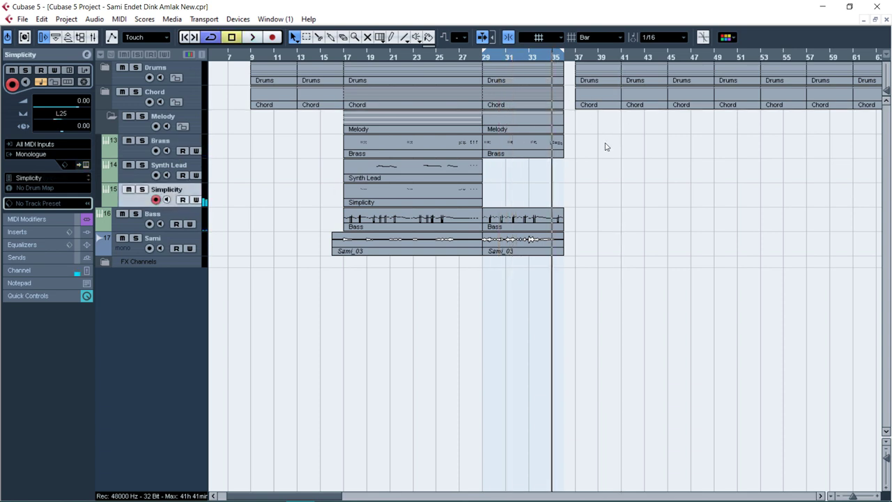
pyautogui.press('KP_Multiply')
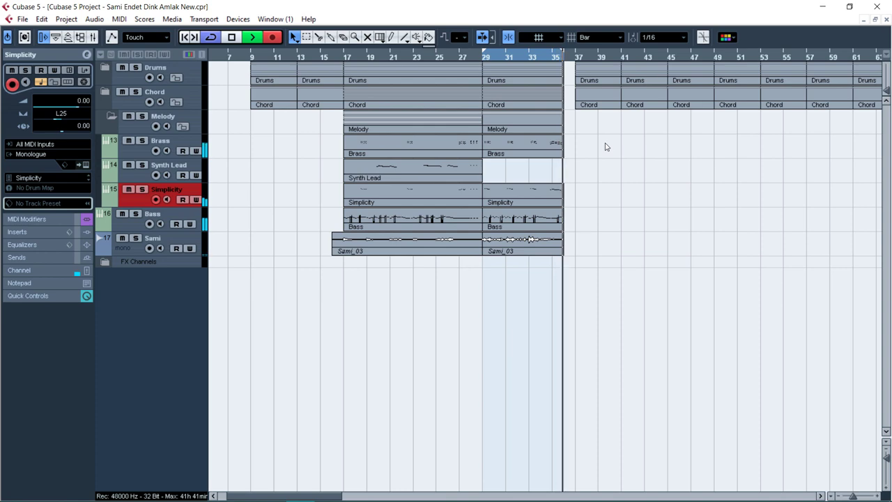
# Step: Open the new Simplicity part in the Key Editor and move bar 29's D5 note to start at 29.3.1
pyautogui.doubleClick(500, 193)
pyautogui.scroll(-1, 503, 193)
pyautogui.press('g')
pyautogui.scroll(1, 680, 235)
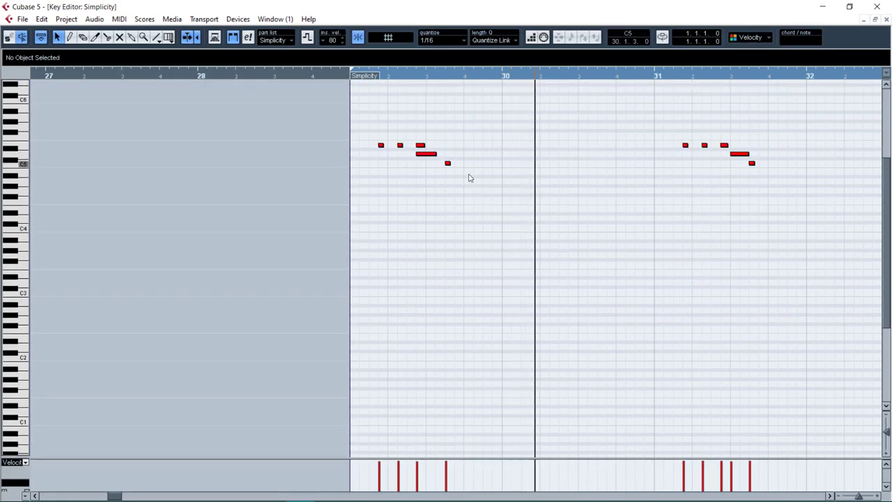
pyautogui.moveTo(422, 154); pyautogui.dragTo(433, 154)
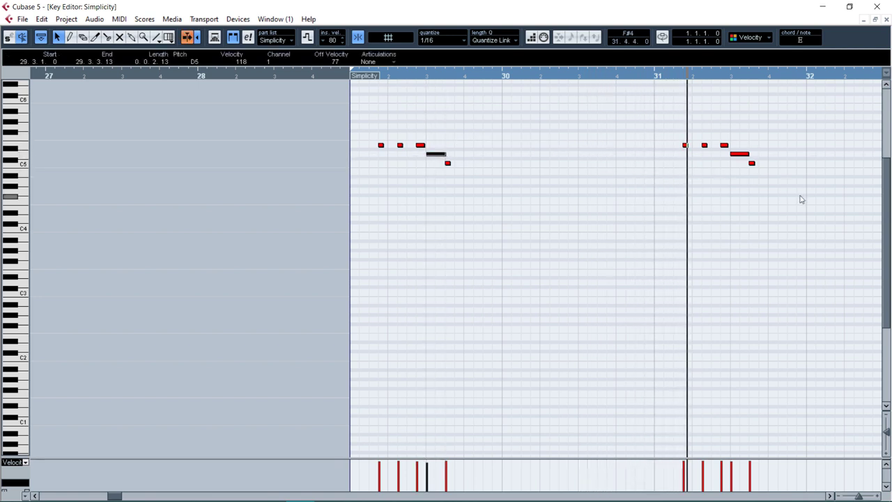
# Step: Move the Simplicity G4 note in bar 35 to 35.3.1 and set its length to 0.0.3.0
pyautogui.press('g')
pyautogui.press('g')
pyautogui.press('g')
pyautogui.press('g')
pyautogui.click(656, 143)
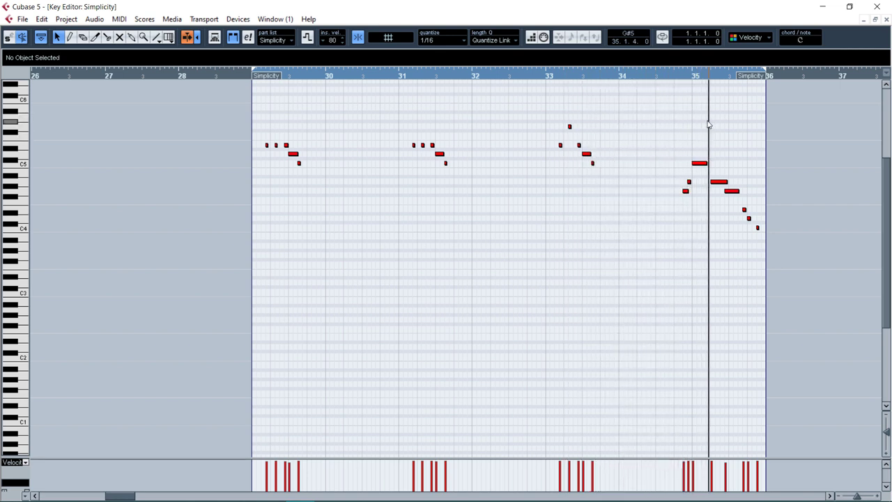
pyautogui.click(732, 190)
pyautogui.moveTo(732, 192); pyautogui.dragTo(737, 191)
pyautogui.click(731, 160)
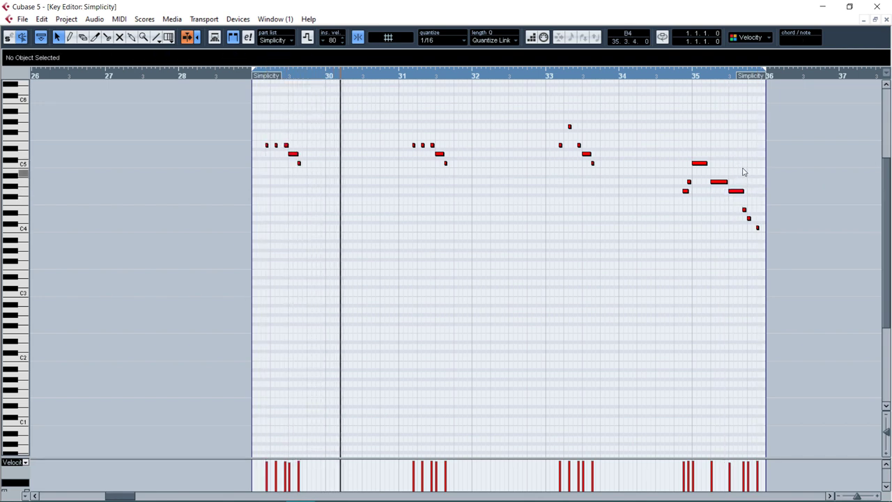
pyautogui.click(736, 191)
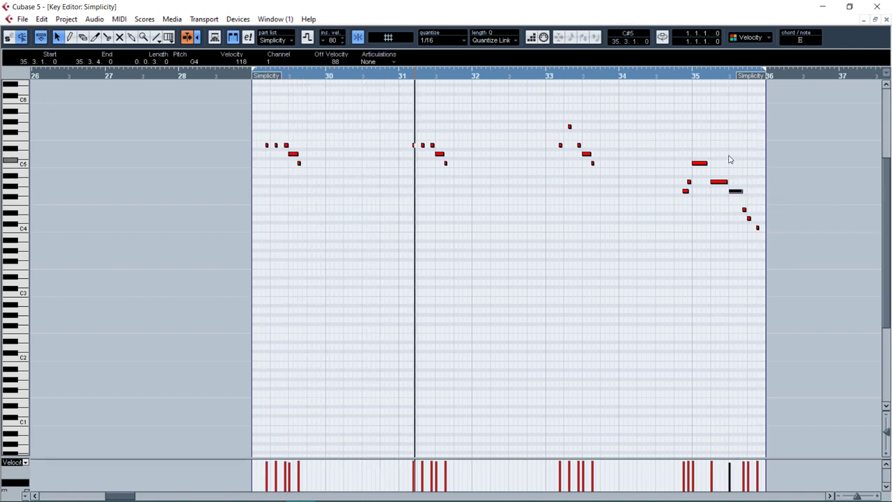
# Step: Return to the project arrangement and record a Synth Lead part over bars 29 to 36
pyautogui.click(725, 152)
pyautogui.press('Return')
pyautogui.click(627, 177)
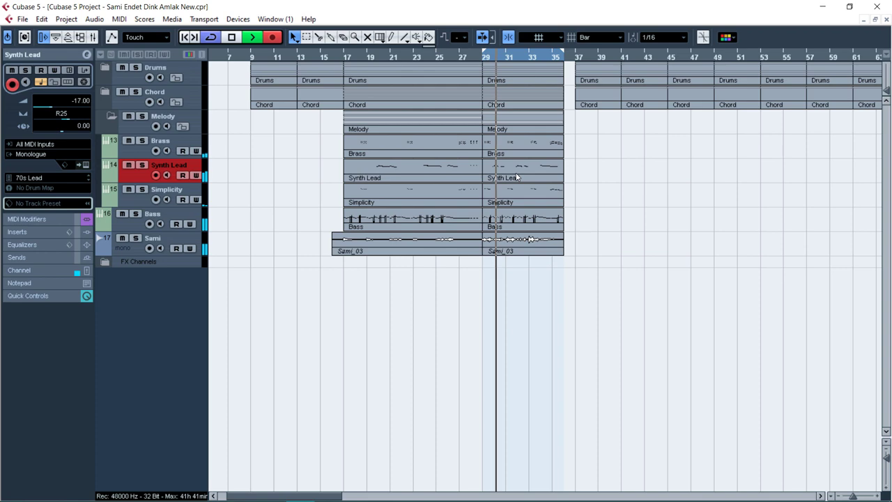
# Step: Open the new Synth Lead part and lengthen the G3 note before bar 30 up to the bar line
pyautogui.doubleClick(519, 180)
pyautogui.scroll(-3, 412, 185)
pyautogui.press('h')
pyautogui.press('h')
pyautogui.press('h')
pyautogui.press('h')
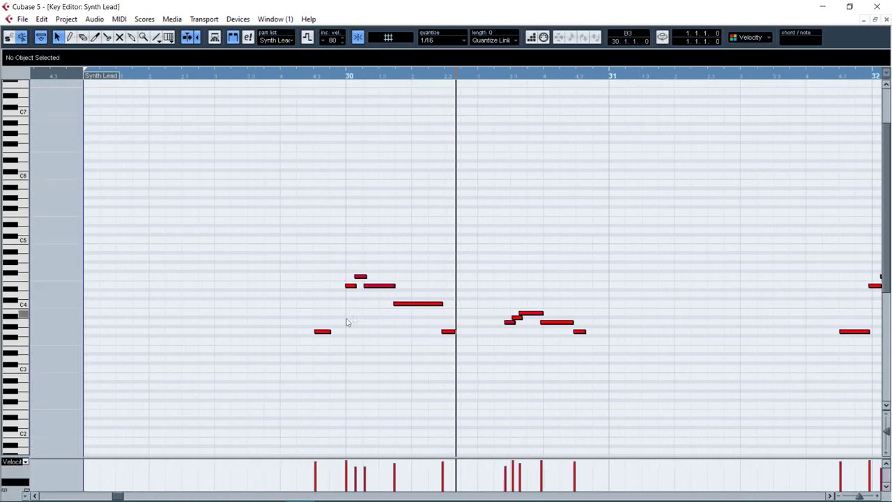
pyautogui.click(328, 333)
pyautogui.moveTo(328, 334); pyautogui.dragTo(343, 333)
pyautogui.moveTo(340, 289); pyautogui.dragTo(348, 334)
pyautogui.press('space')
# Step: Quantize the closing notes of both Synth Lead phrases in bar 30 to 1/16
pyautogui.click(300, 80)
pyautogui.moveTo(422, 255); pyautogui.dragTo(462, 366)
pyautogui.press('q')
pyautogui.moveTo(541, 291); pyautogui.dragTo(592, 370)
pyautogui.press('q')
# Step: Quantize the C4 and G3 notes in the first half of bar 32 to 1/16
pyautogui.press('g')
pyautogui.moveTo(468, 253); pyautogui.dragTo(494, 350)
pyautogui.moveTo(544, 283); pyautogui.dragTo(576, 334)
pyautogui.press('q')
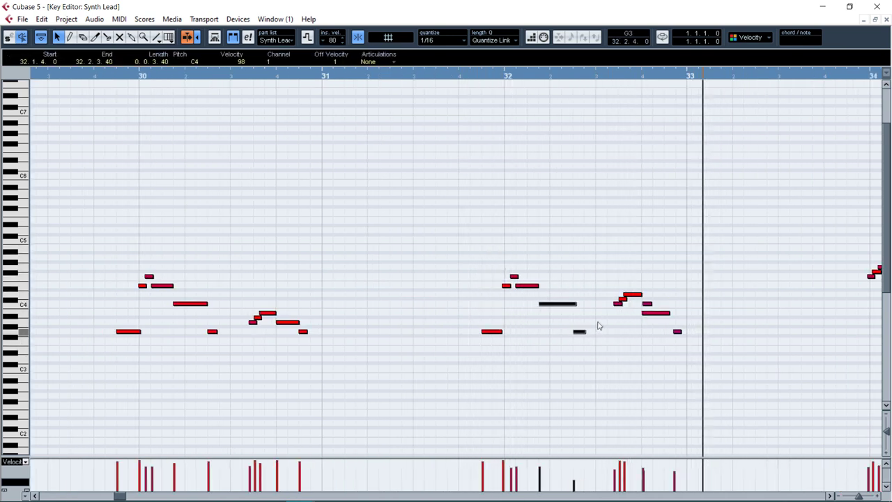
# Step: Delete the stray short C4 note late in bar 32 and quantize the B3 and G3 notes ending that bar
pyautogui.click(648, 304)
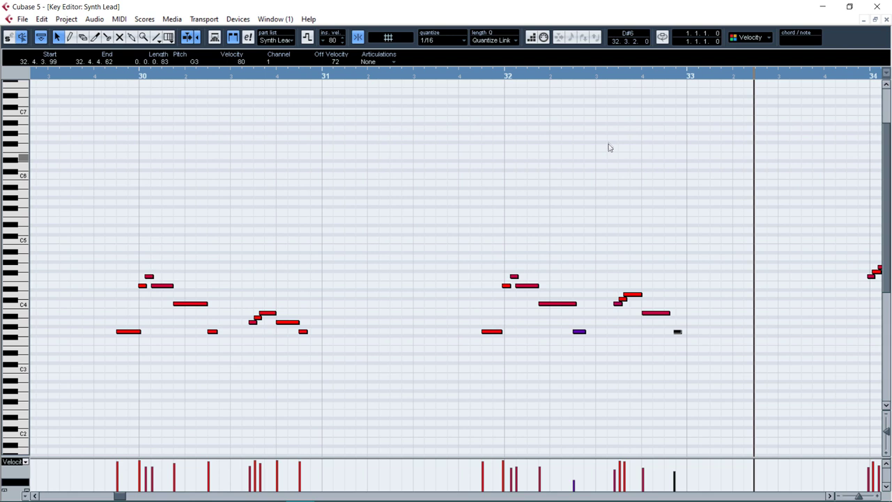
pyautogui.moveTo(642, 225); pyautogui.dragTo(698, 349)
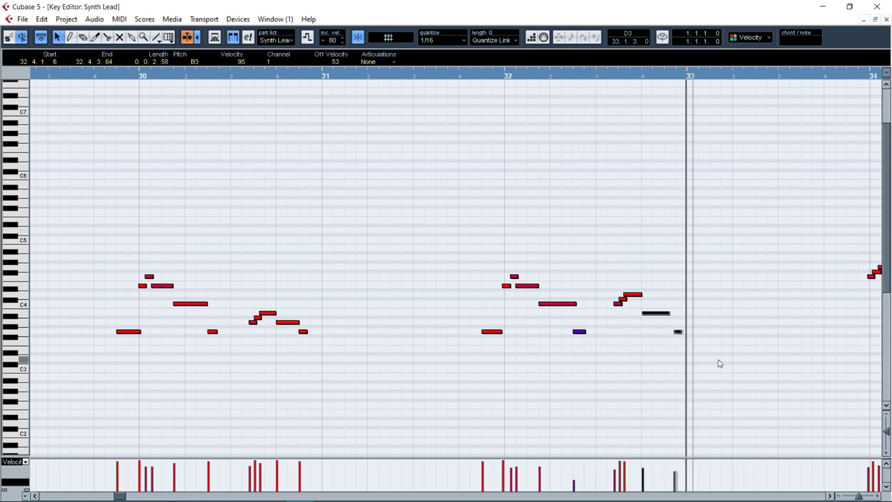
pyautogui.press('g')
pyautogui.press('g')
pyautogui.press('g')
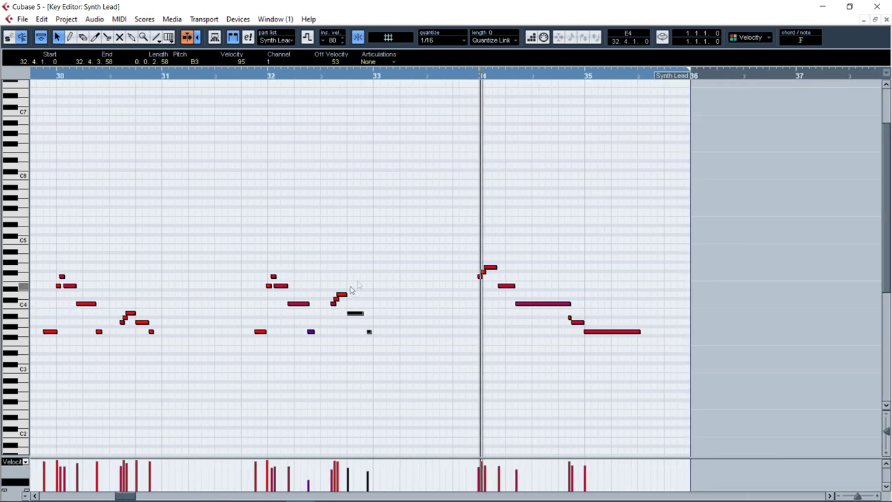
# Step: Align the long C4 note in bar 34 to 34.2.3 and play the phrase from bar 34
pyautogui.moveTo(499, 267); pyautogui.dragTo(519, 304)
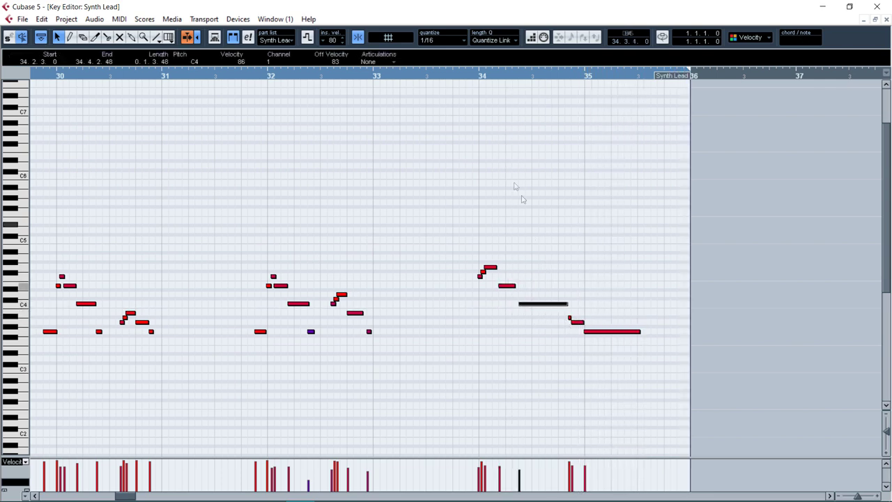
pyautogui.press('h')
pyautogui.press('h')
pyautogui.press('h')
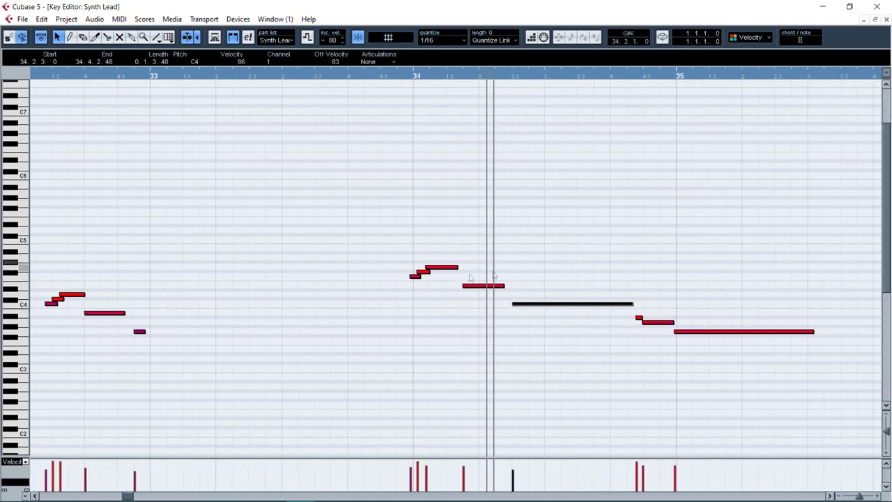
pyautogui.click(420, 144)
pyautogui.click(412, 76)
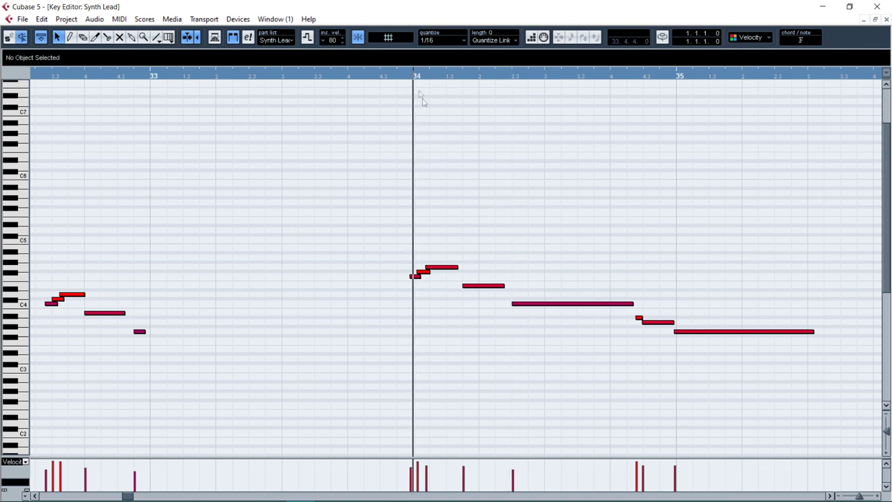
pyautogui.click(413, 76)
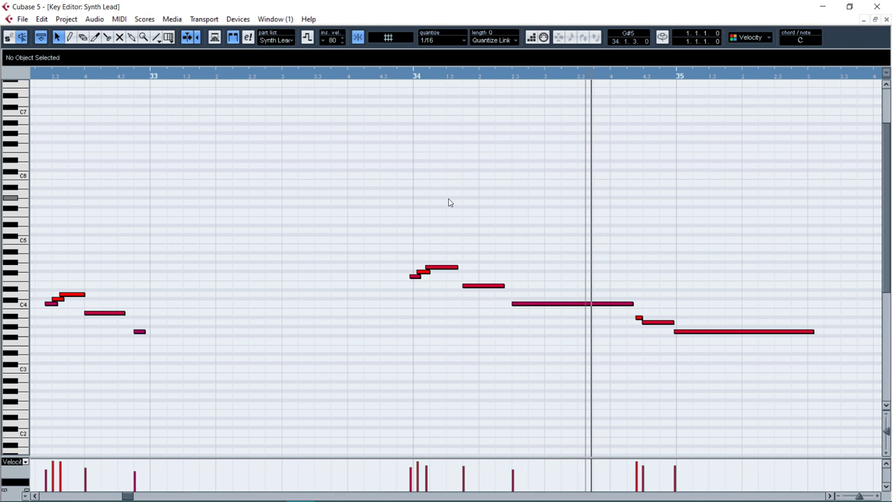
# Step: Quantize the long Synth Lead G3 note to the start of bar 35
pyautogui.press('g')
pyautogui.moveTo(512, 296); pyautogui.dragTo(549, 354)
pyautogui.press('q')
pyautogui.moveTo(466, 311)
pyautogui.mouseDown()
pyautogui.moveTo(480, 324)
pyautogui.moveTo(473, 305)
pyautogui.mouseUp()
pyautogui.click(472, 313)
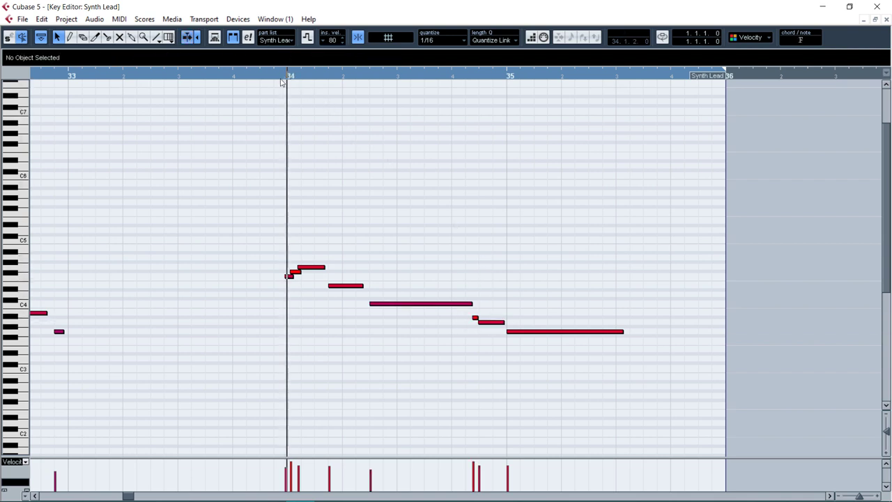
# Step: Lower bar 34's opening three-note run to start on D4 and the following E4 note to D4, and play the phrase
pyautogui.moveTo(277, 254); pyautogui.dragTo(305, 294)
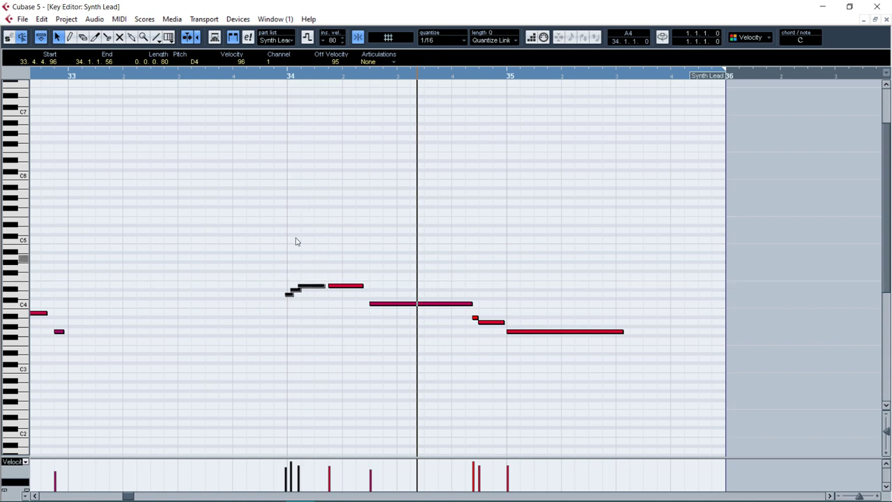
pyautogui.moveTo(360, 213); pyautogui.dragTo(346, 302)
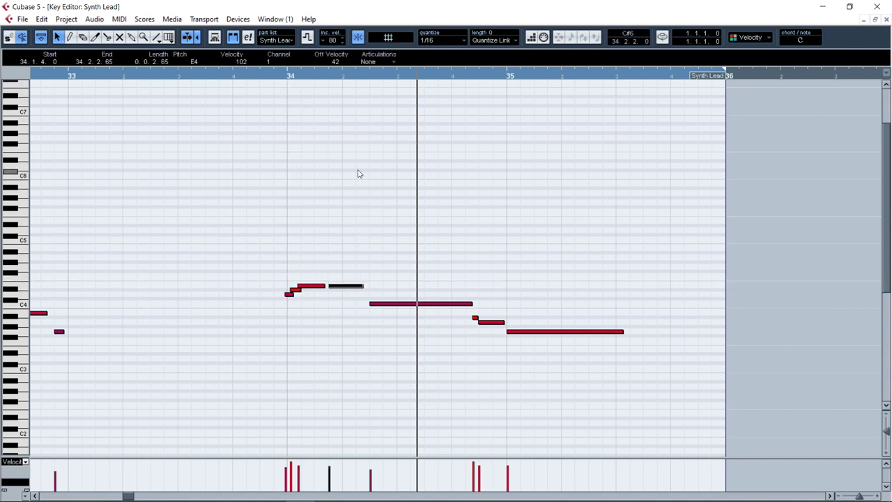
pyautogui.click(273, 75)
pyautogui.press('space')
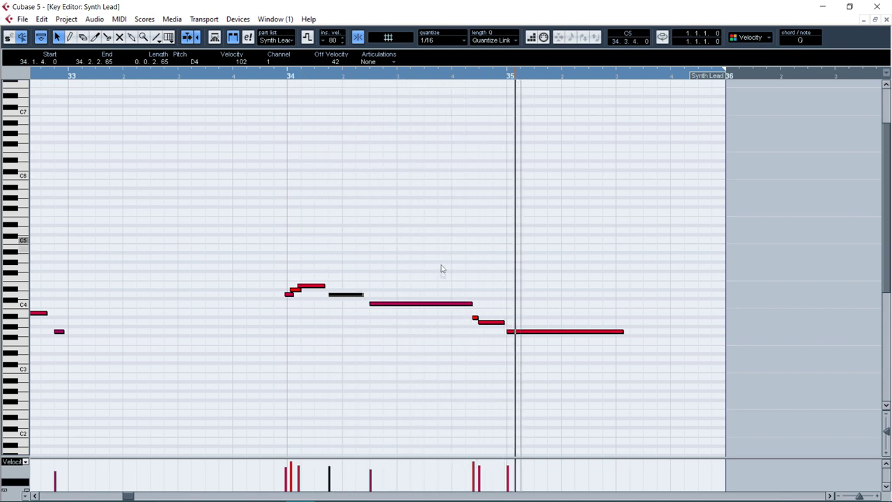
# Step: Lengthen bar 34's E4 and D4 notes so each overlaps the note that follows, and play the phrase from bar 34
pyautogui.moveTo(314, 267); pyautogui.dragTo(374, 293)
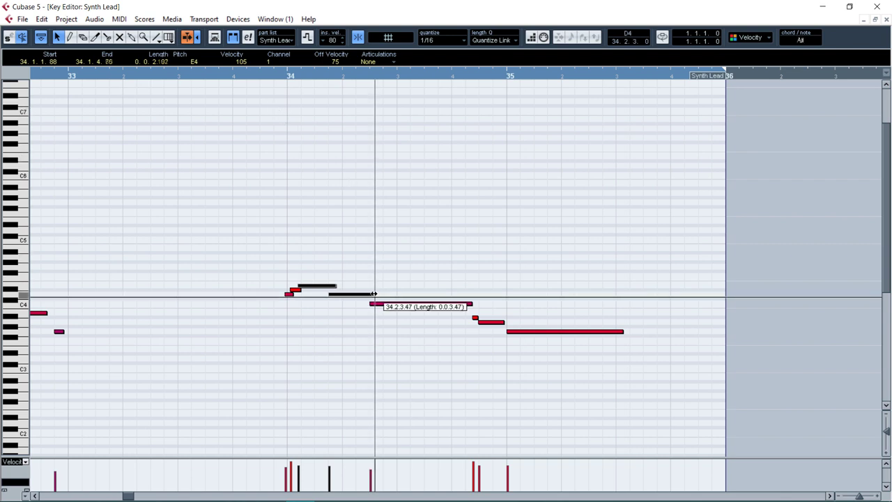
pyautogui.moveTo(374, 293); pyautogui.dragTo(372, 294)
pyautogui.click(344, 170)
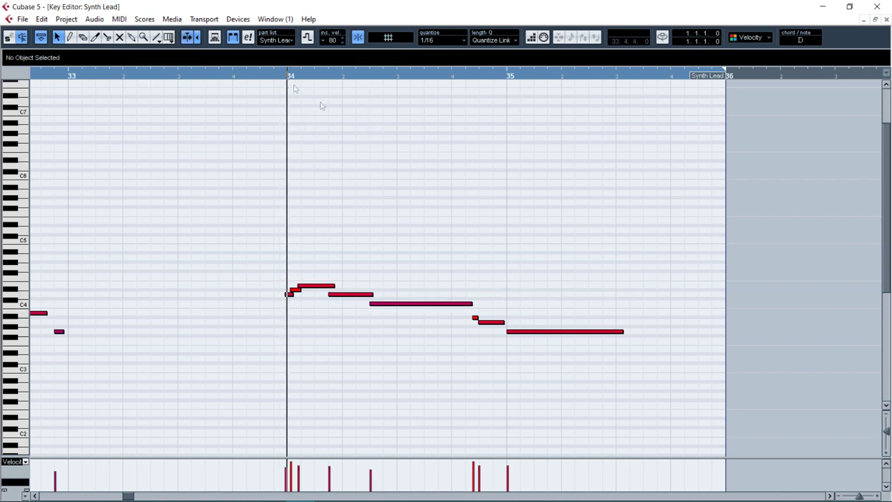
pyautogui.press('space')
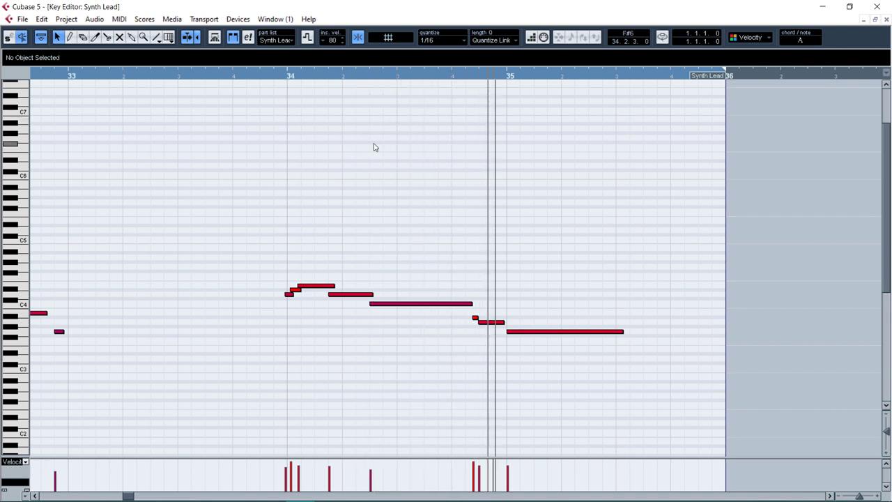
# Step: Extend bar 34's long C4 note slightly and its A3 note just past the start of bar 35, and return to the project
pyautogui.moveTo(472, 303); pyautogui.dragTo(510, 325)
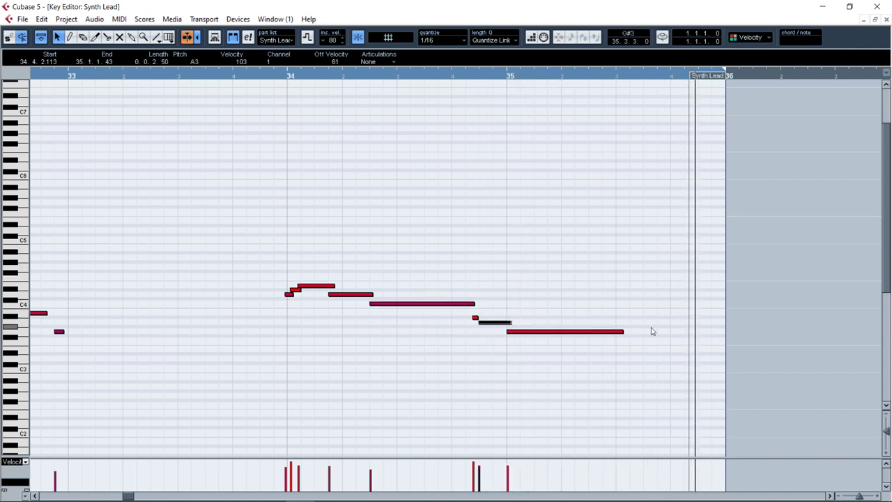
pyautogui.click(599, 196)
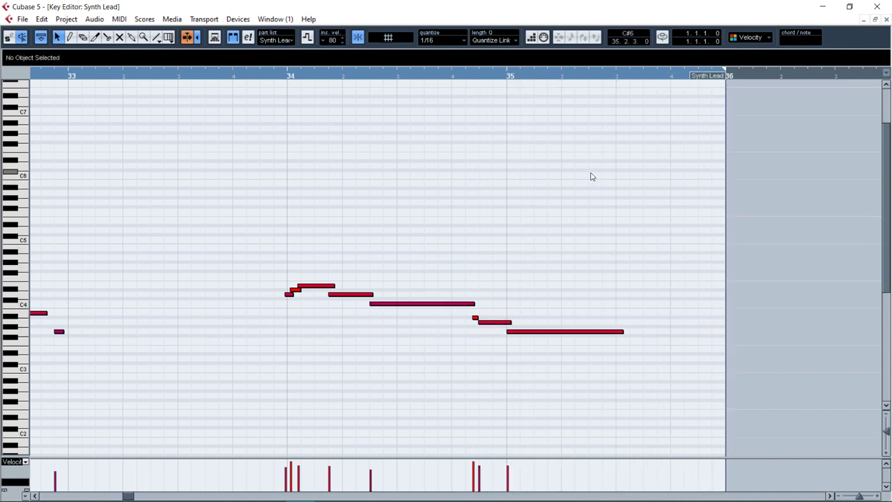
pyautogui.press('Return')
pyautogui.click(599, 192)
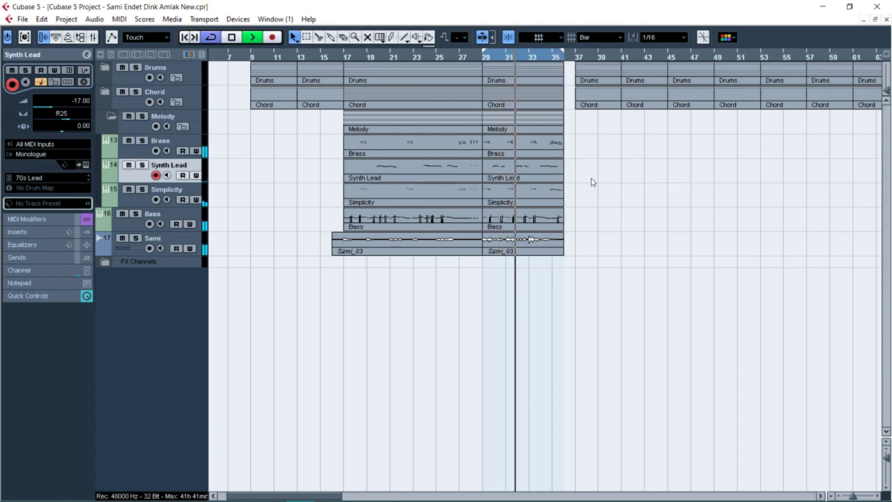
# Step: Delete all the Drums and Chord parts from bar 37 onward
pyautogui.press('g')
pyautogui.press('g')
pyautogui.press('g')
pyautogui.press('g')
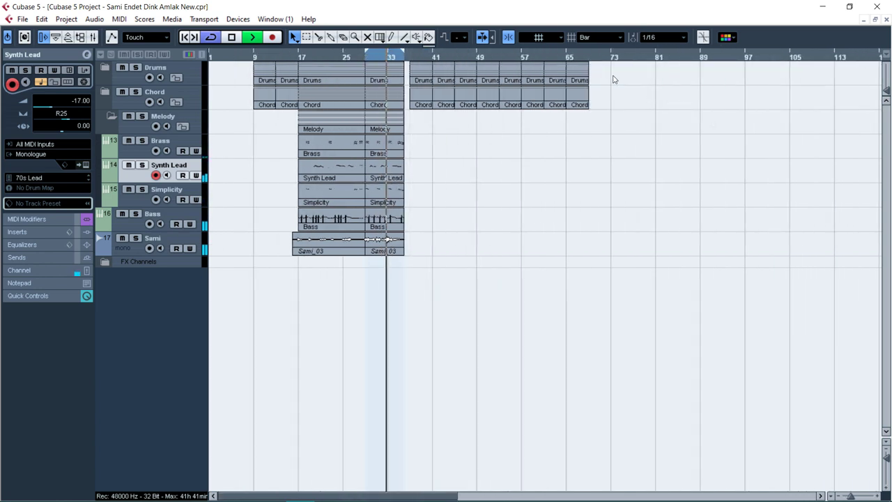
pyautogui.moveTo(444, 127); pyautogui.dragTo(427, 128)
pyautogui.press('Delete')
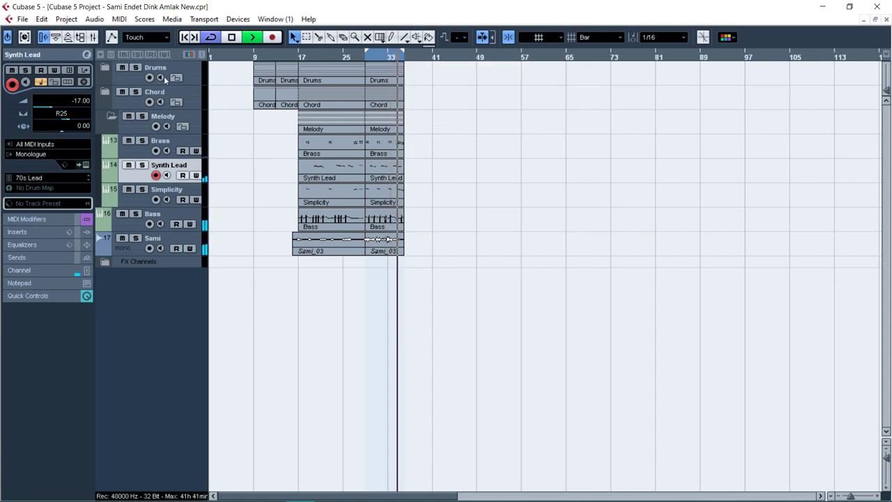
# Step: Unfold the Drums folder, remove the HiHat part from bars 29 to 36, and select the Cymbal track
pyautogui.click(111, 116)
pyautogui.click(106, 68)
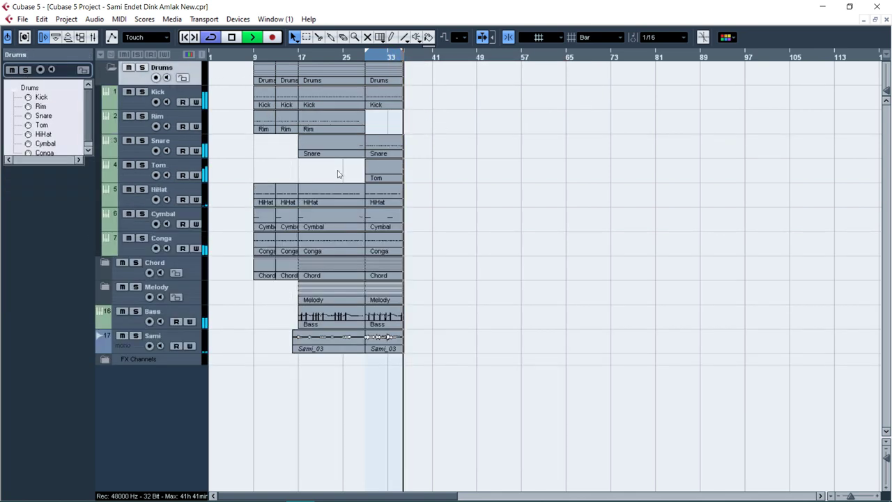
pyautogui.click(168, 144)
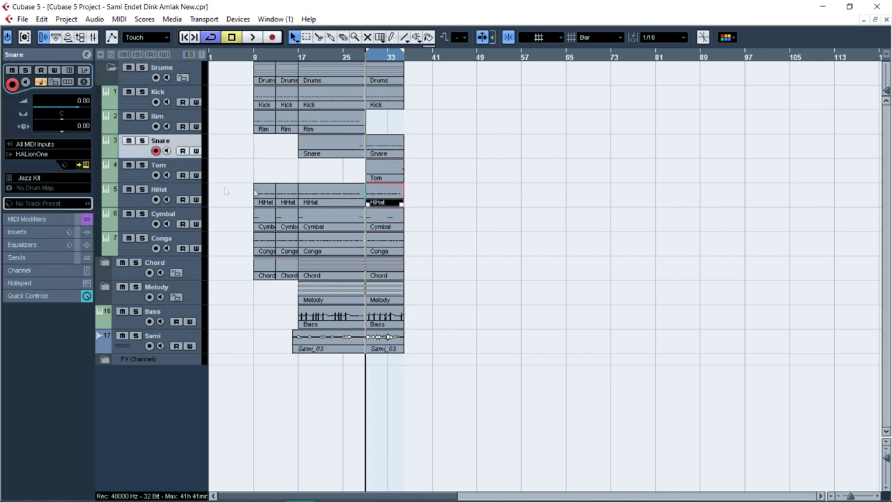
pyautogui.click(165, 190)
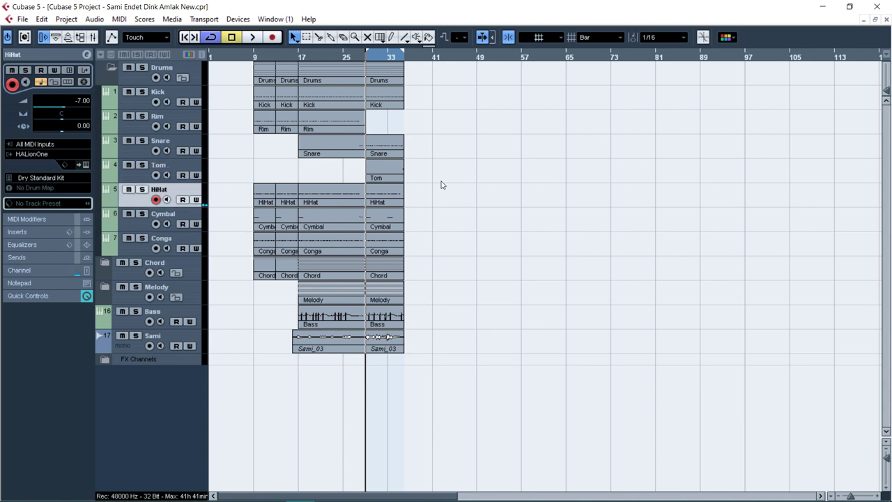
pyautogui.press('Down')
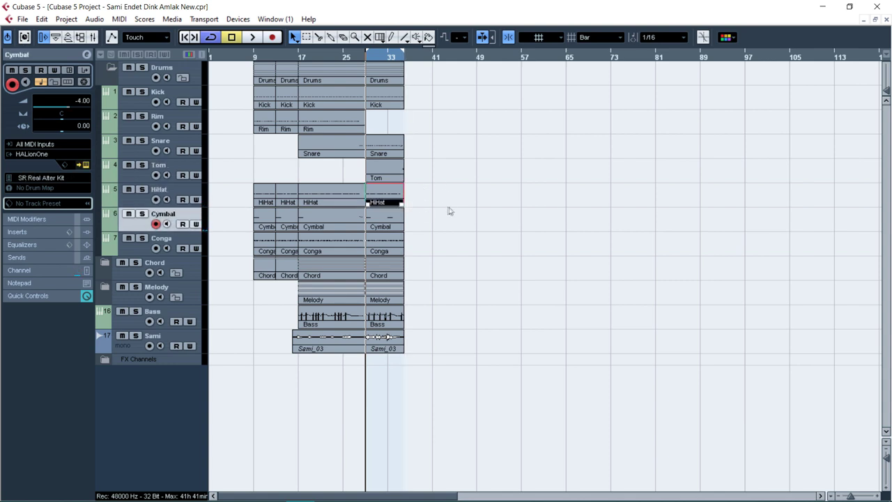
# Step: Record F2 ride hits on the Cymbal track over bars 29 to 36 and open the part for editing
pyautogui.doubleClick(396, 56)
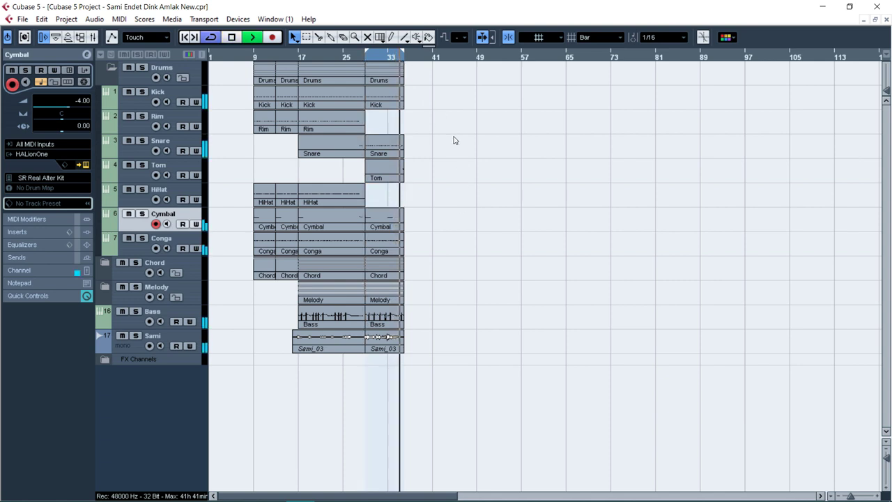
pyautogui.press('KP_Multiply')
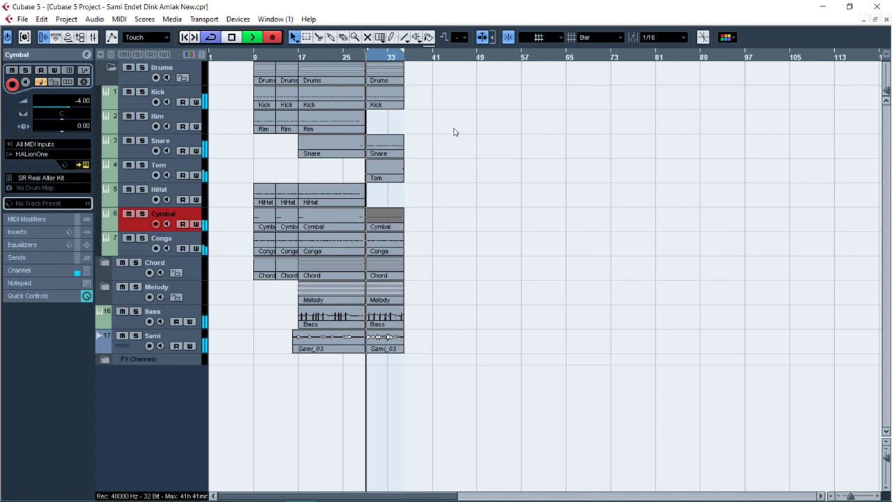
pyautogui.press('space')
pyautogui.click(374, 223)
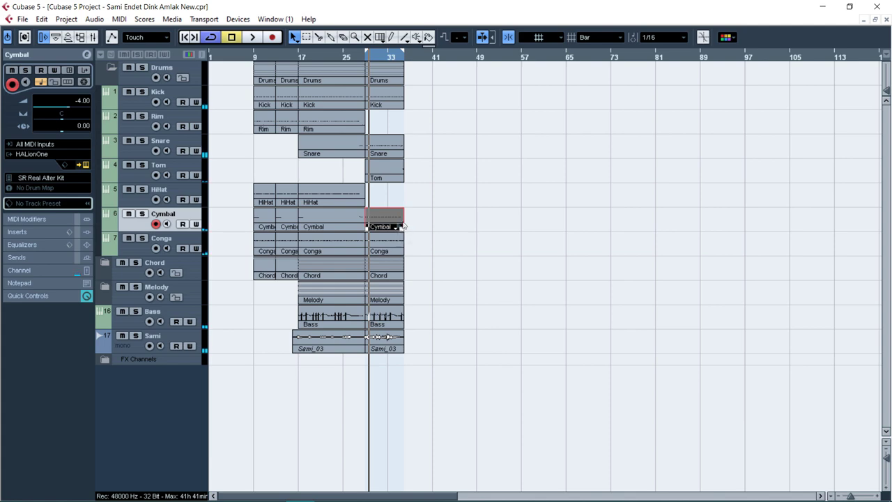
pyautogui.doubleClick(379, 223)
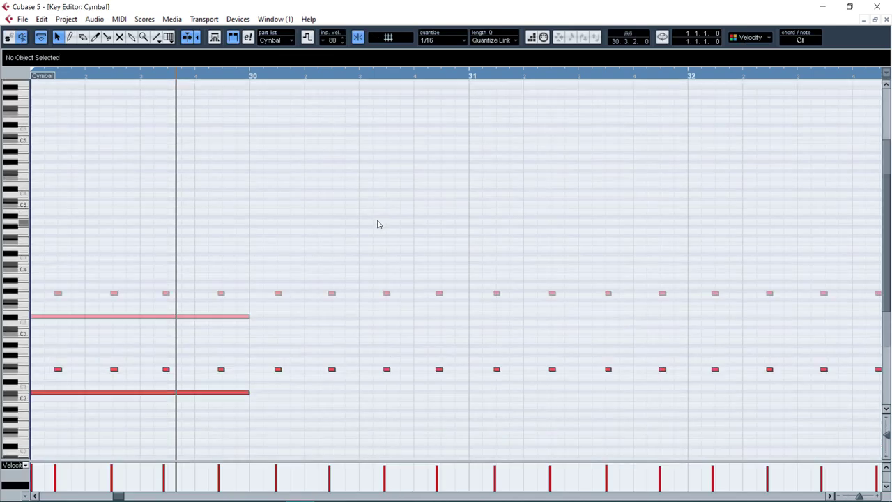
# Step: Lower the velocity of all the F2 ride hits, bringing the first hit to 116
pyautogui.hscroll(-3, 368, 204)
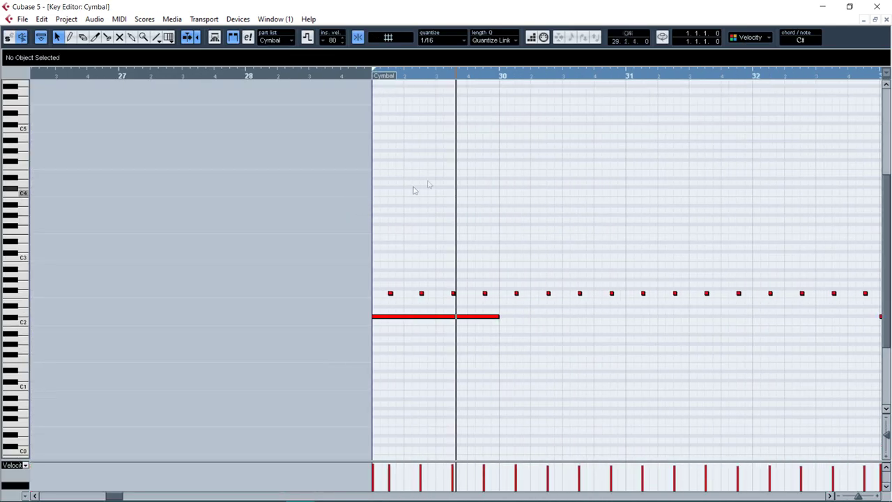
pyautogui.press('space')
pyautogui.press('g')
pyautogui.press('g')
pyautogui.press('g')
pyautogui.press('g')
pyautogui.moveTo(324, 258); pyautogui.dragTo(810, 298)
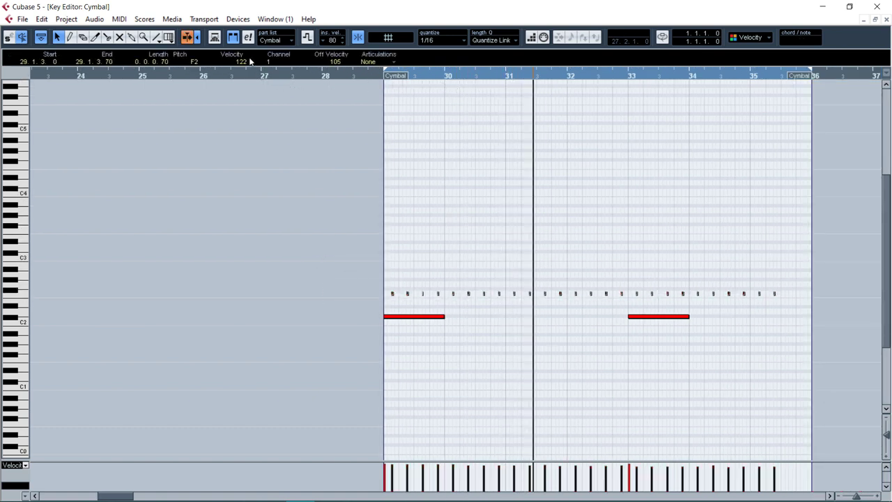
pyautogui.scroll(-6, 241, 61)
pyautogui.scroll(-7, 245, 62)
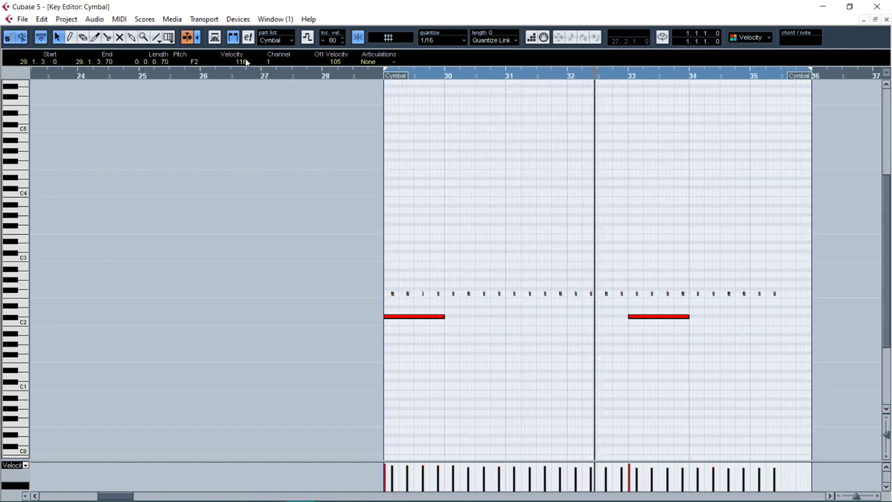
pyautogui.scroll(-2, 245, 62)
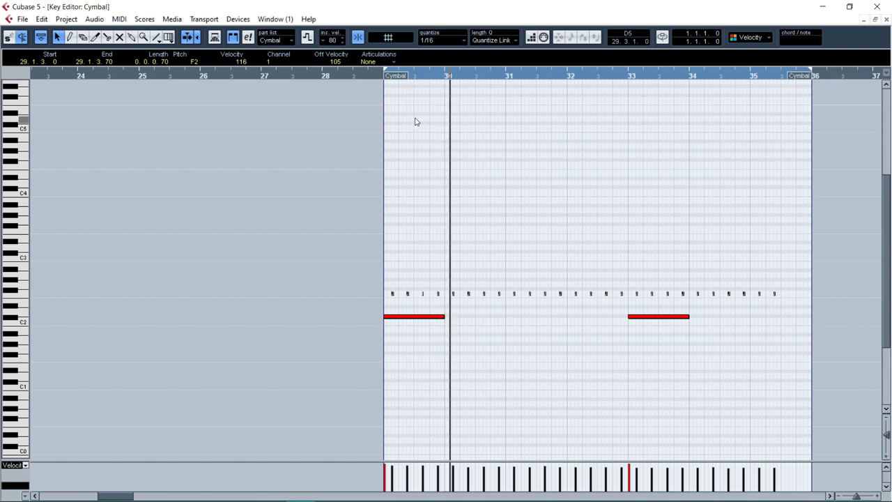
# Step: Delete the stray short note late in bar 35, and quantize the G2 note to bar 35 and extend it almost to bar 36
pyautogui.click(691, 214)
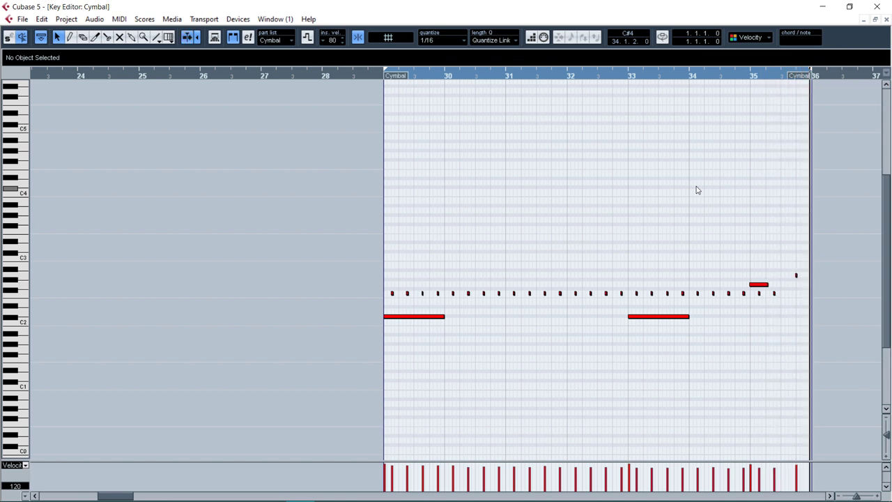
pyautogui.moveTo(814, 286); pyautogui.dragTo(816, 289)
pyautogui.press('Delete')
pyautogui.click(719, 75)
pyautogui.moveTo(767, 285); pyautogui.dragTo(805, 295)
pyautogui.moveTo(749, 251); pyautogui.dragTo(776, 297)
pyautogui.press('q')
pyautogui.click(763, 187)
pyautogui.click(736, 76)
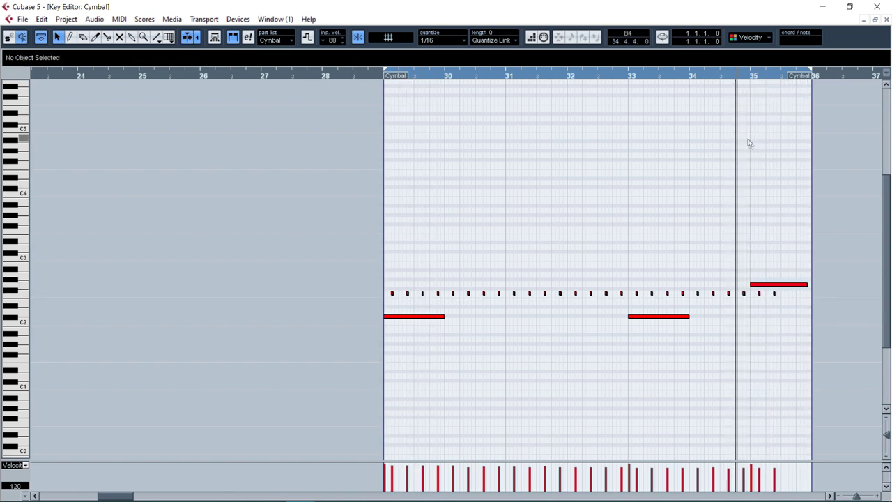
# Step: Duplicate the Cymbal track and delete the copied track's parts before bar 29
pyautogui.press('Return')
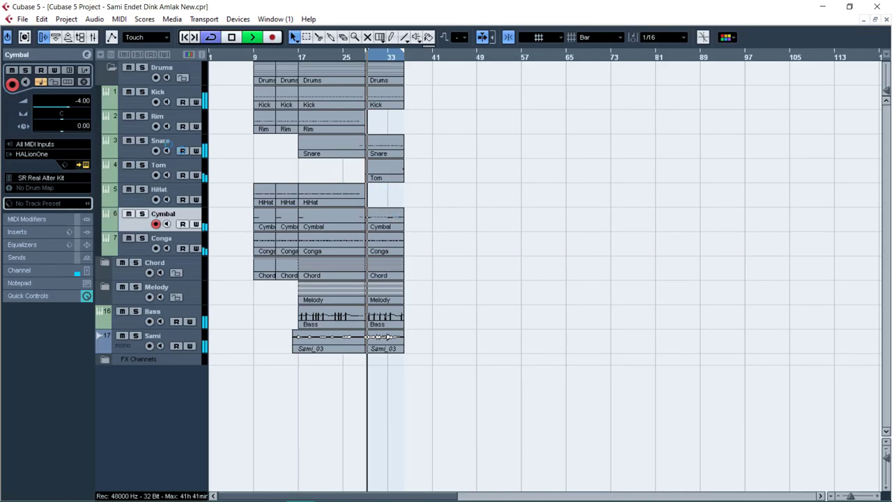
pyautogui.doubleClick(385, 227)
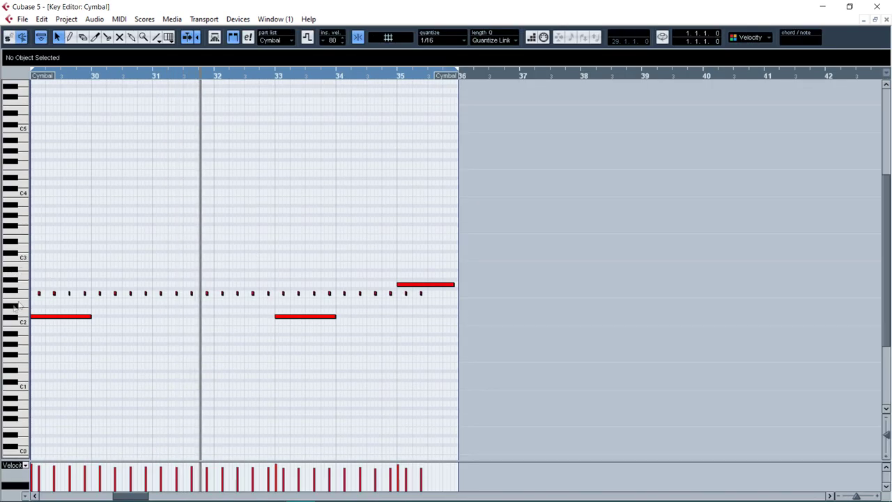
pyautogui.press('Return')
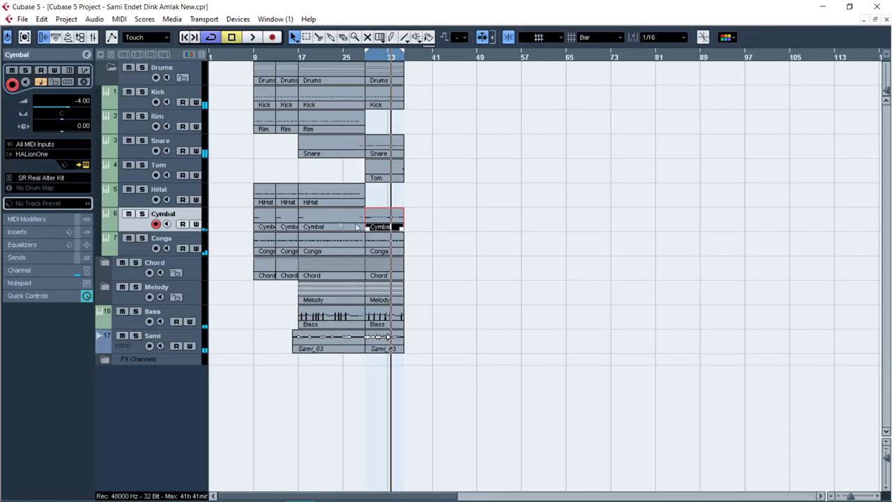
pyautogui.rightClick(151, 222)
pyautogui.click(205, 258)
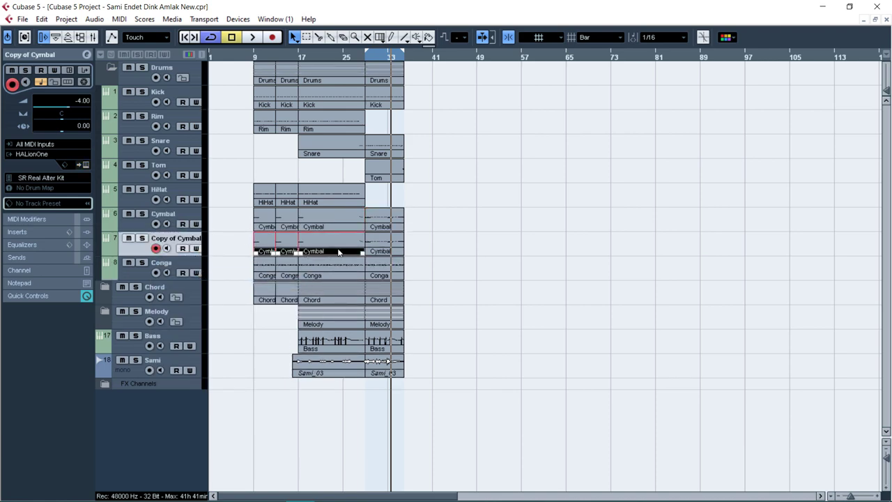
pyautogui.press('Delete')
# Step: Remove the F2 ride hits from the original Cymbal part and the long crash notes from the copied part
pyautogui.doubleClick(381, 220)
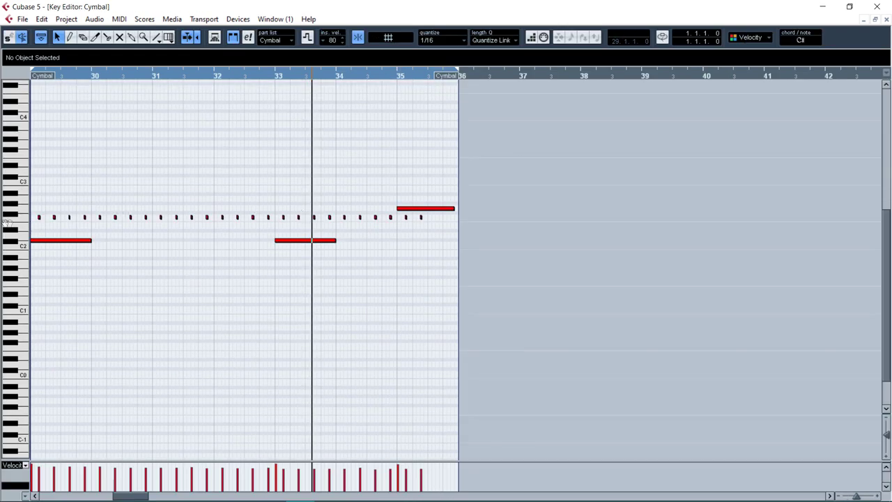
pyautogui.press('Return')
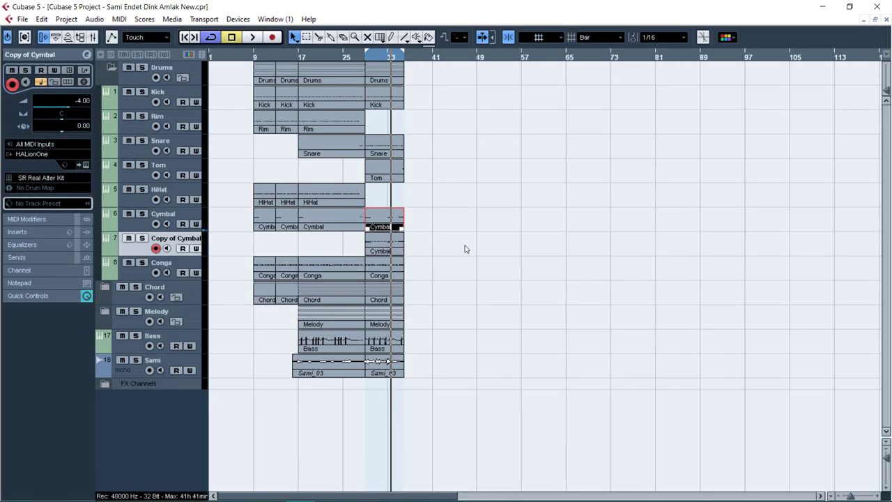
pyautogui.doubleClick(401, 248)
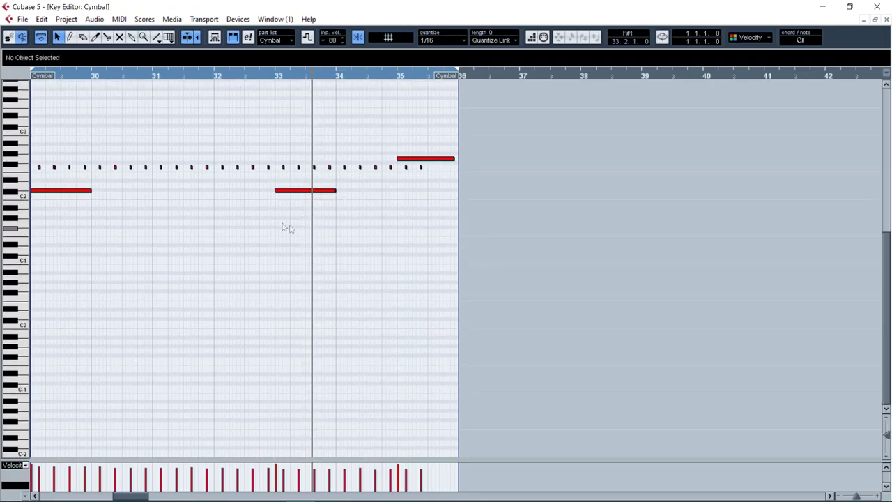
pyautogui.click(11, 192)
pyautogui.press('Delete')
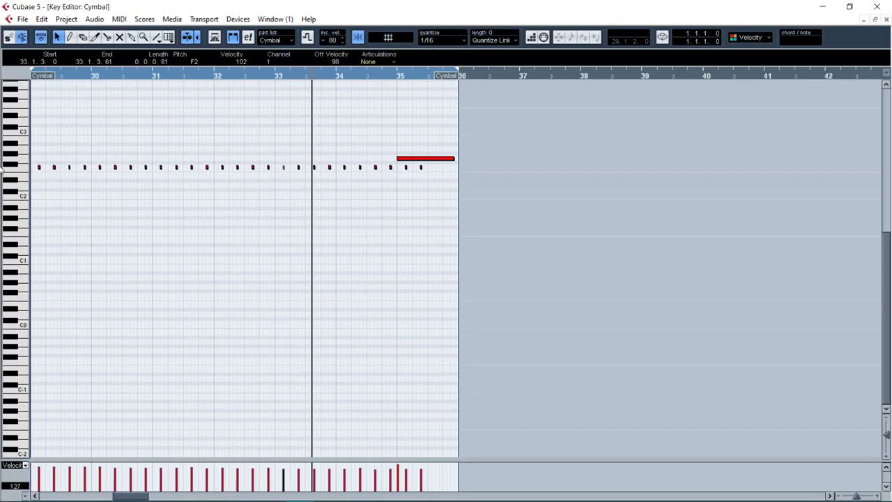
pyautogui.press('Delete')
pyautogui.press('Return')
# Step: Rename the copied Cymbal track as Ride
pyautogui.click(427, 199)
pyautogui.doubleClick(175, 238)
pyautogui.write('Ride')
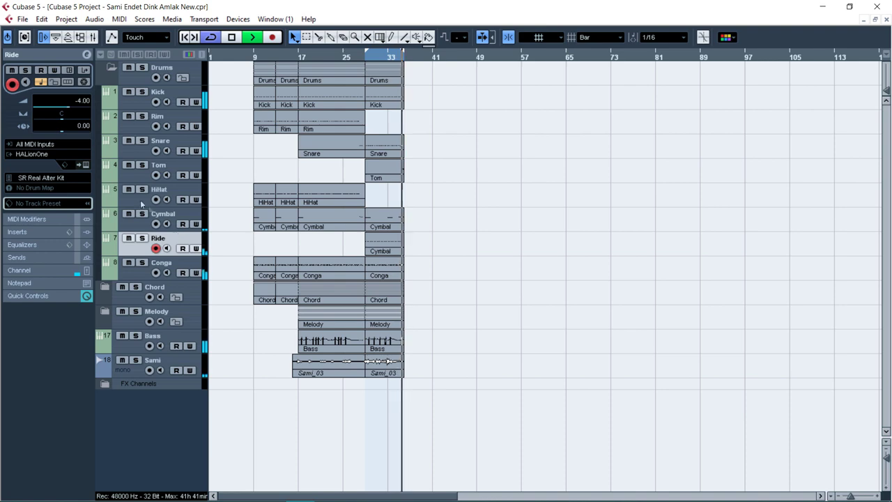
# Step: Create a one-bar part at bar 28 on the Ride track, directly before the existing part, and stop playback
pyautogui.doubleClick(365, 245)
pyautogui.press('h')
pyautogui.press('h')
pyautogui.press('h')
pyautogui.press('h')
pyautogui.press('h')
pyautogui.press('h')
pyautogui.press('h')
pyautogui.press('h')
pyautogui.press('space')
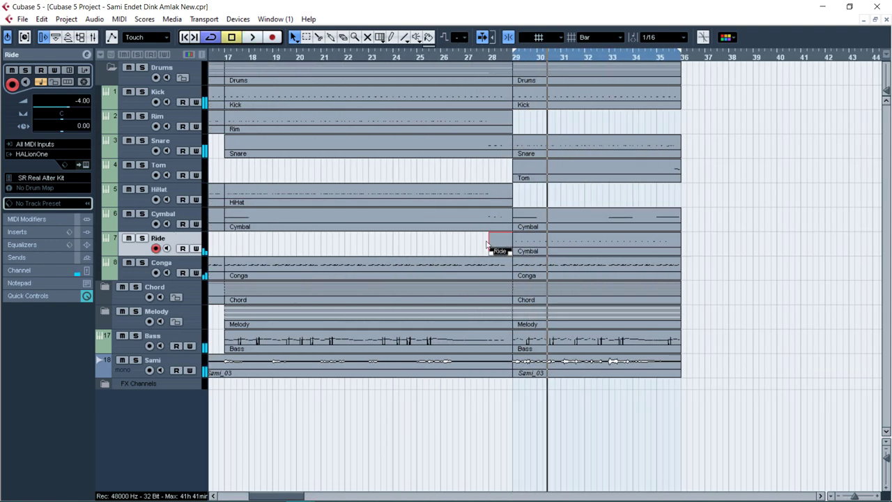
# Step: Glue the bar 28 part to the following Ride track part, and cut off and delete the bar 28 portion
pyautogui.rightClick(501, 242)
pyautogui.click(526, 242)
pyautogui.click(516, 243)
pyautogui.rightClick(501, 246)
pyautogui.click(500, 247)
pyautogui.click(501, 247)
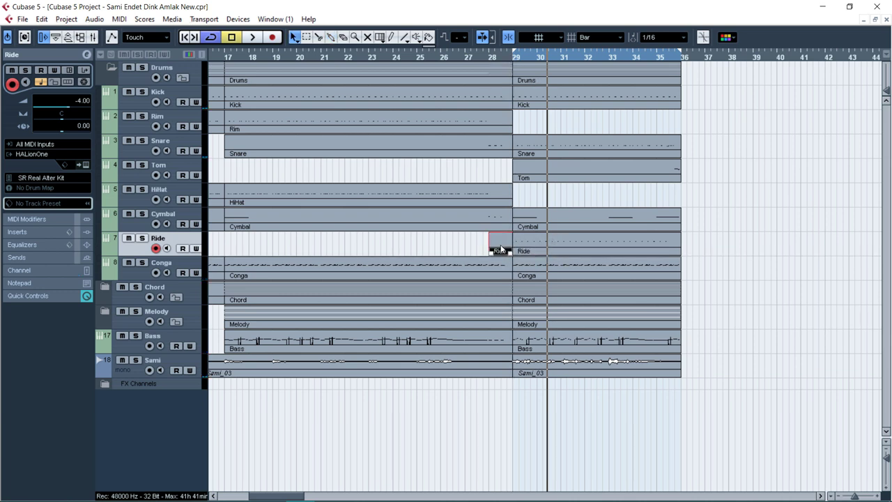
pyautogui.press('Delete')
# Step: Play back the looped section, check the Ride hits in the Key Editor and set the Ride track's volume to -5.00
pyautogui.click(742, 228)
pyautogui.press('s')
pyautogui.press('s')
pyautogui.press('space')
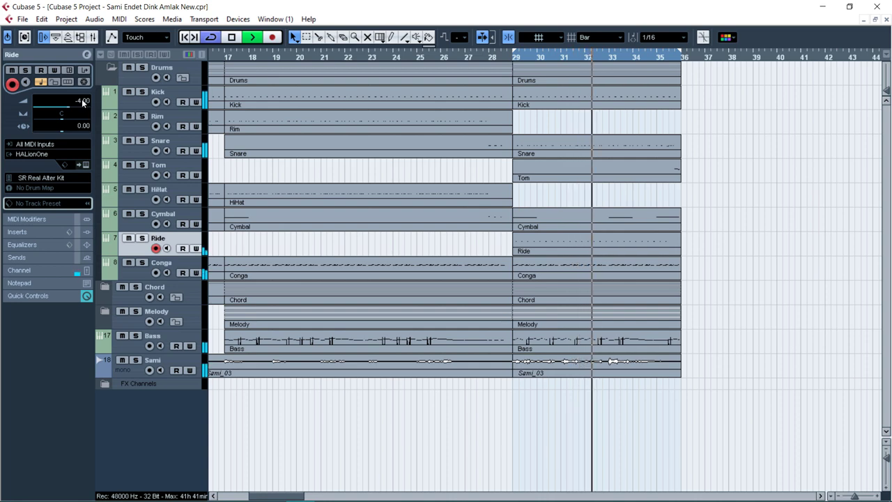
pyautogui.doubleClick(539, 247)
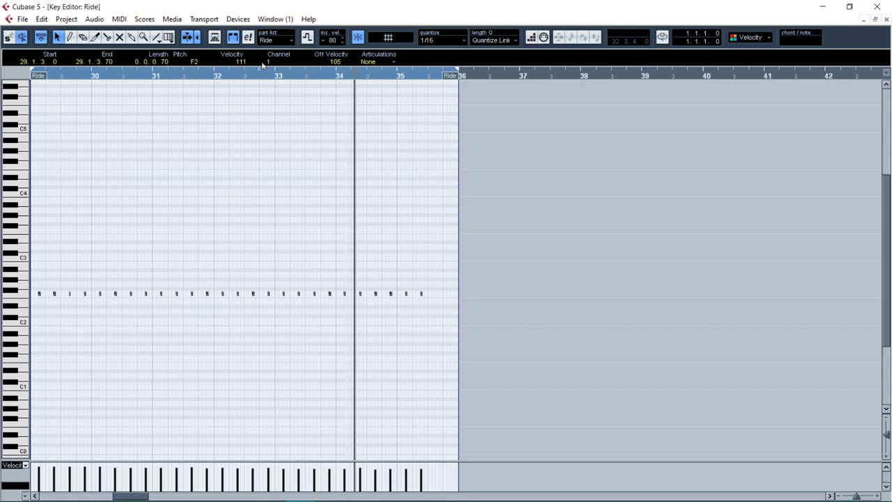
pyautogui.scroll(3, 250, 64)
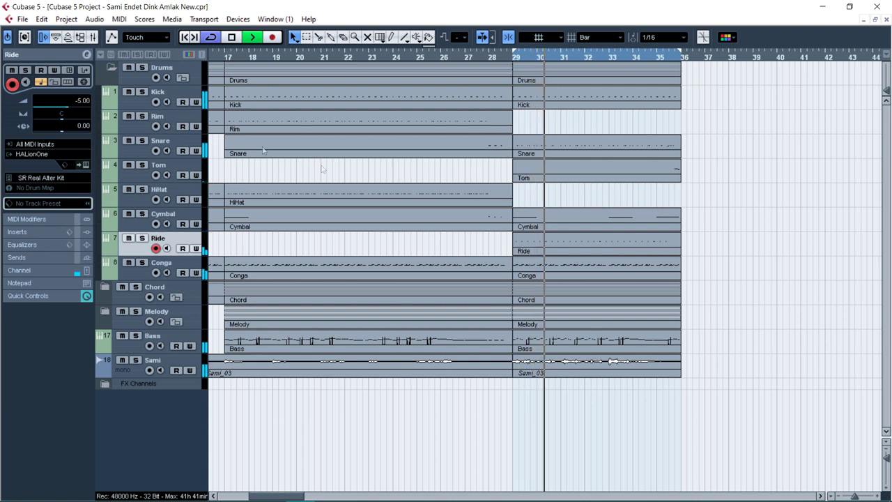
# Step: Stop playback, collapse the Drums folder and delete the Drums and Chord parts that lie before bar 17
pyautogui.press('g')
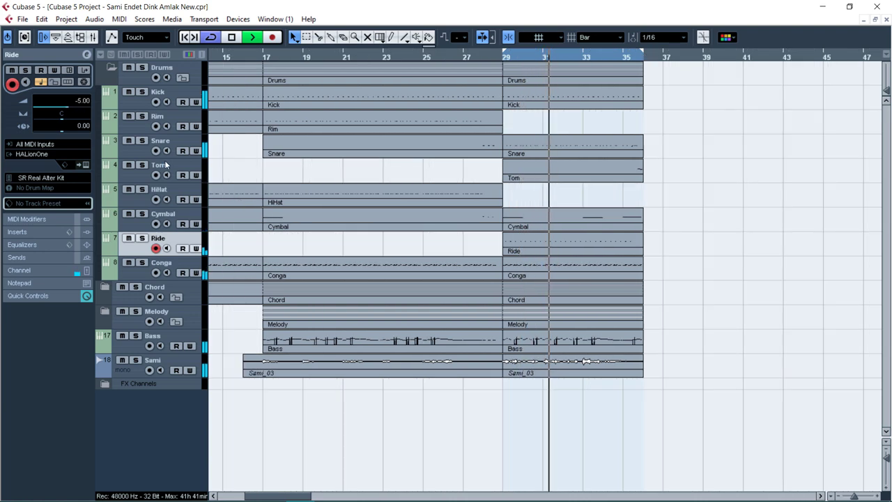
pyautogui.press('g')
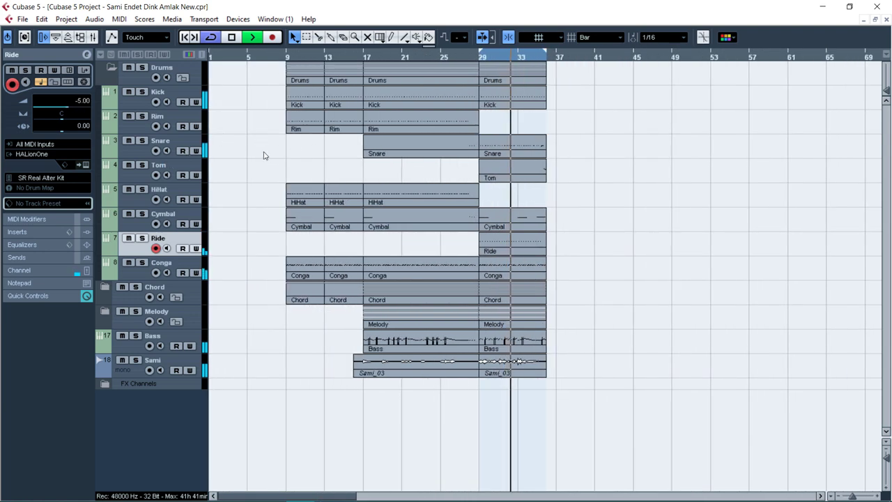
pyautogui.click(110, 67)
pyautogui.press('space')
pyautogui.click(361, 57)
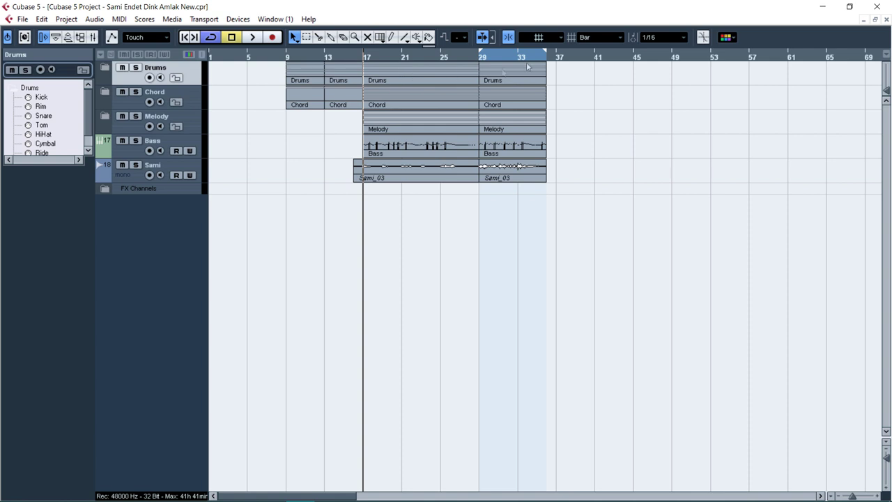
pyautogui.moveTo(505, 147); pyautogui.dragTo(504, 145)
pyautogui.moveTo(347, 130); pyautogui.dragTo(295, 76)
pyautogui.press('Delete')
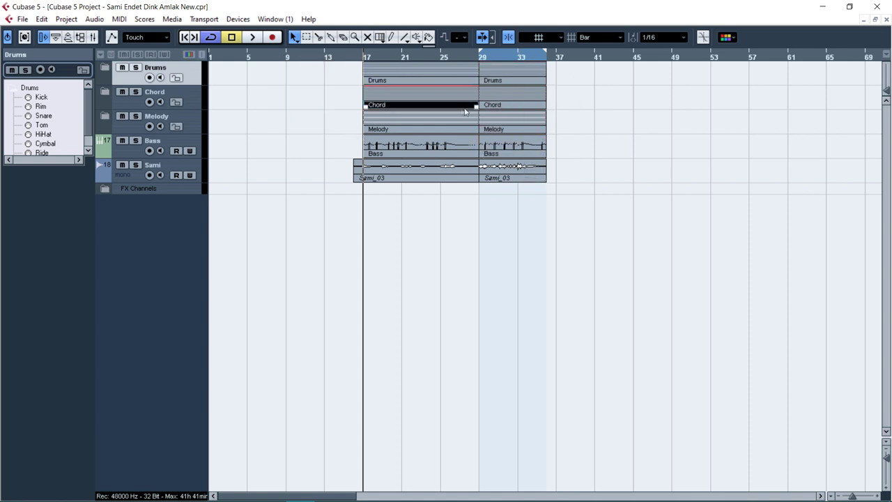
# Step: Copy the Drums, Chord, Melody and Bass parts of the bar 29 section to bar 10, ending directly before bar 17
pyautogui.moveTo(497, 140); pyautogui.dragTo(497, 141)
pyautogui.moveTo(497, 76); pyautogui.dragTo(321, 71)
pyautogui.click(294, 59)
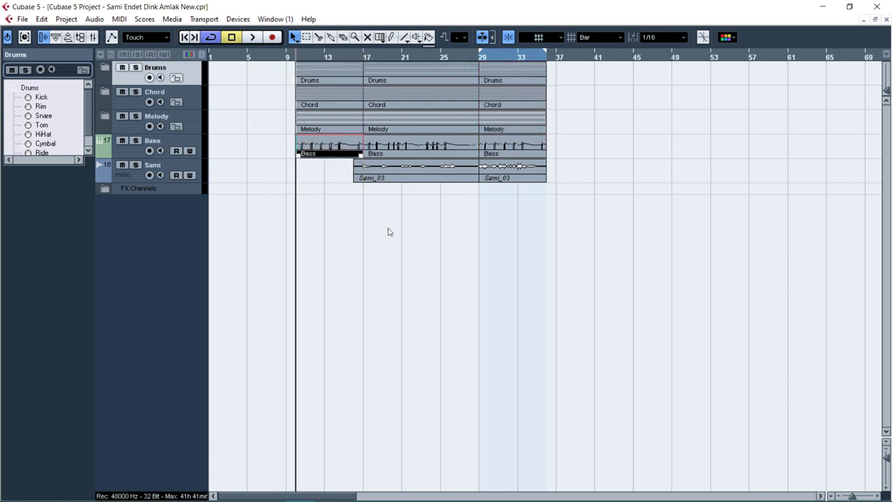
# Step: Shift the song sections so the verse starts at bar 25, and place two consecutive copies of the intro parts from bar 11
pyautogui.moveTo(528, 84); pyautogui.dragTo(530, 79)
pyautogui.moveTo(395, 67); pyautogui.dragTo(323, 151)
pyautogui.hotkey('ctrl', 'd')
pyautogui.moveTo(317, 203); pyautogui.dragTo(366, 73)
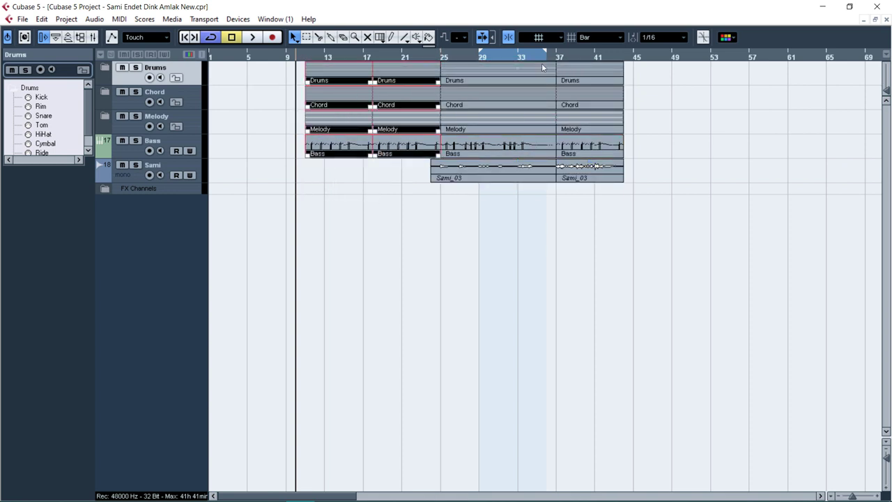
# Step: Duplicate the bar 37 section on all tracks, including the audio track, directly after itself at bar 44
pyautogui.click(444, 55)
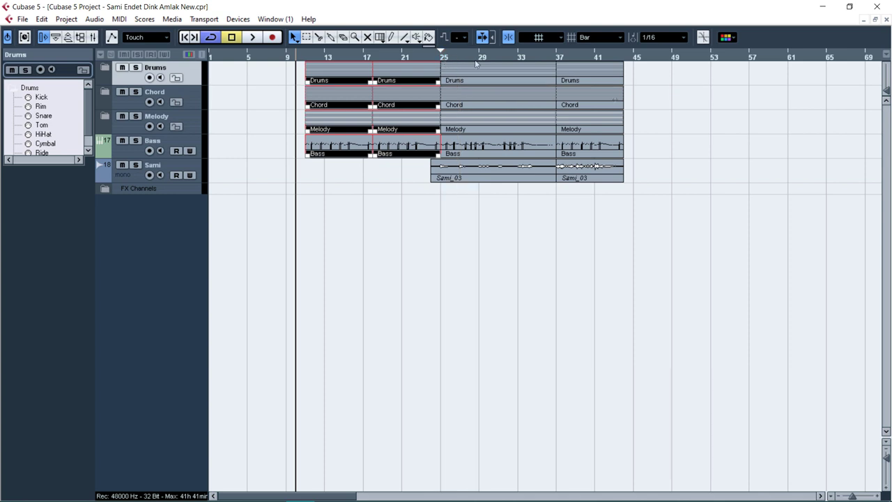
pyautogui.moveTo(679, 74); pyautogui.dragTo(571, 170)
pyautogui.hotkey('ctrl', 'd')
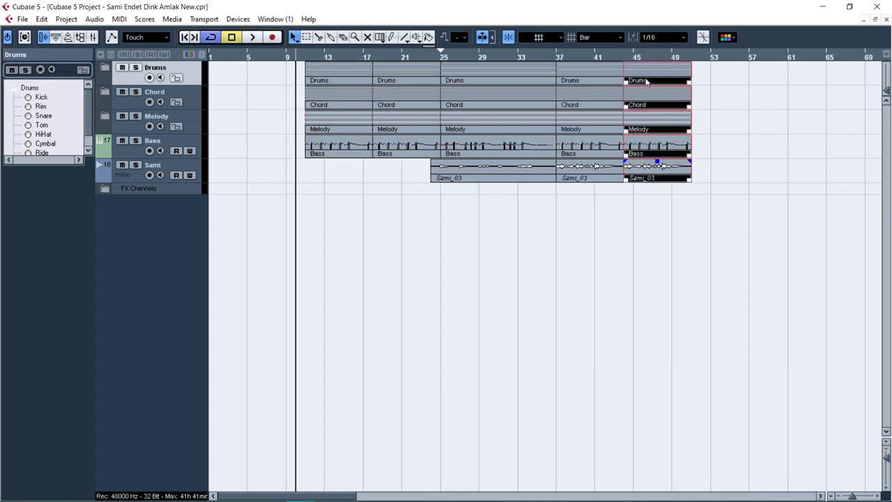
pyautogui.click(557, 60)
pyautogui.click(670, 210)
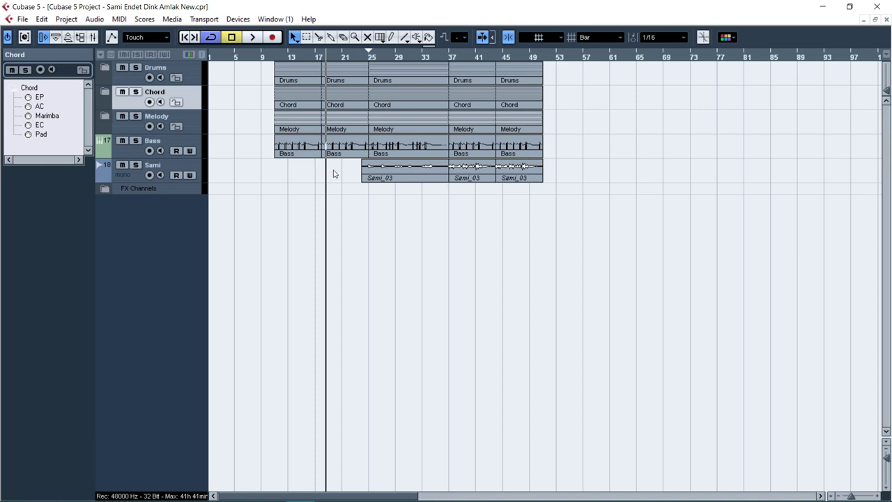
# Step: Set the loop range to bar 10, expand the Drums folder and record a one-bar lead-in on the Conga track
pyautogui.click(268, 59)
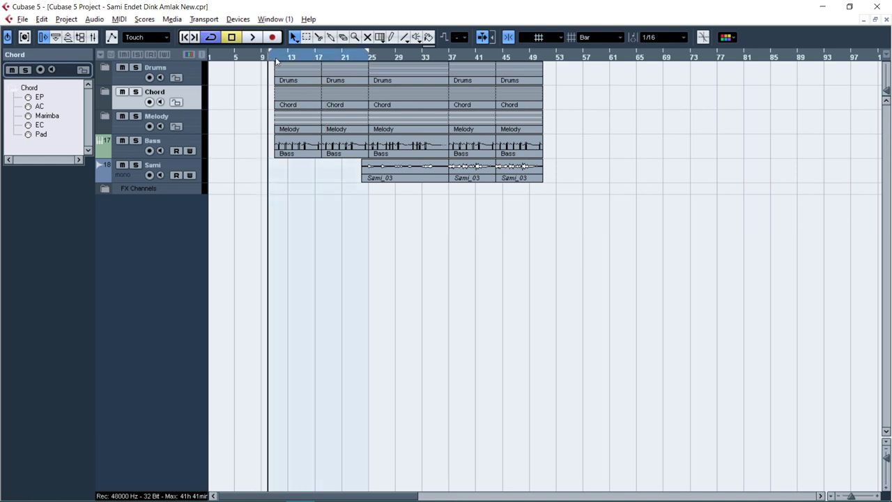
pyautogui.press('h')
pyautogui.press('h')
pyautogui.press('h')
pyautogui.press('h')
pyautogui.press('h')
pyautogui.press('h')
pyautogui.press('h')
pyautogui.press('h')
pyautogui.press('h')
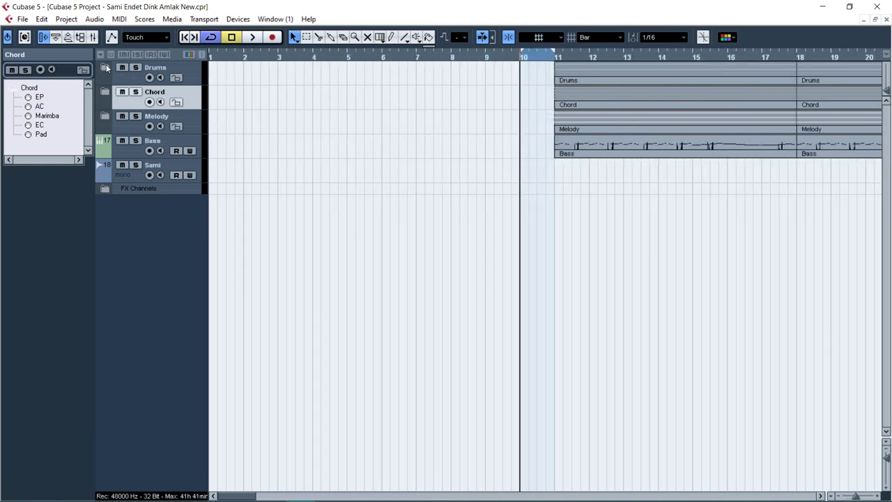
pyautogui.click(105, 68)
pyautogui.click(578, 269)
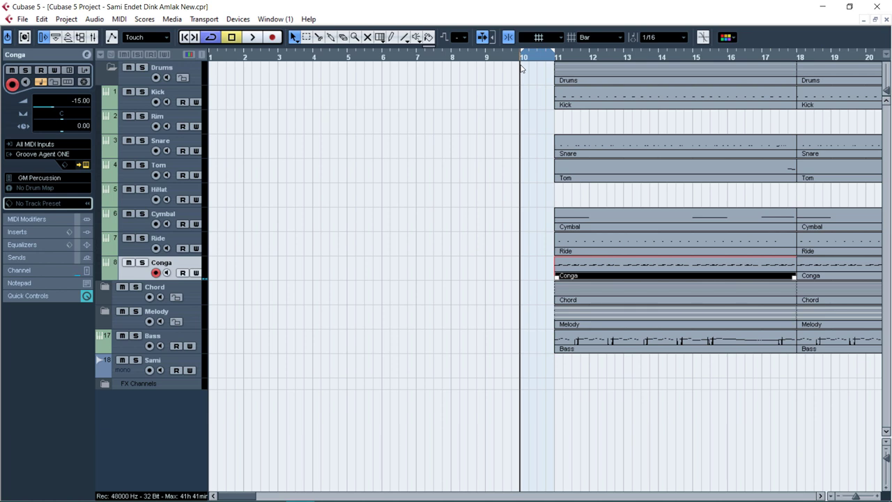
pyautogui.press('KP_Multiply')
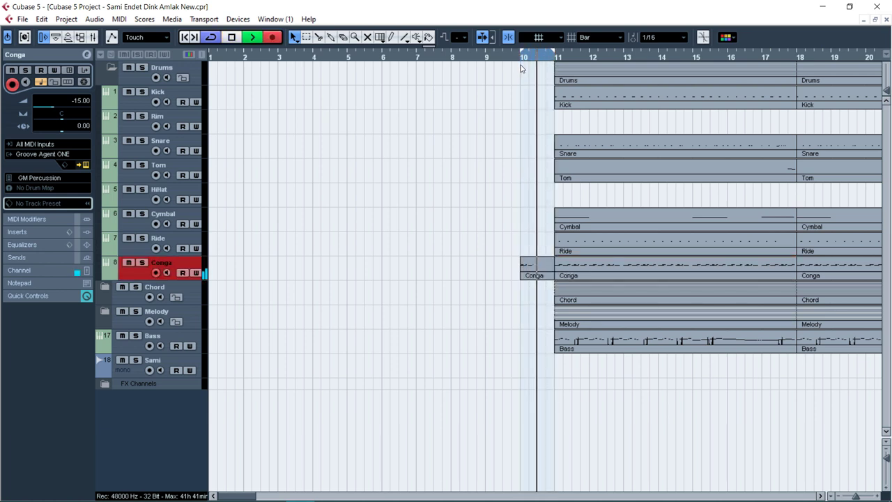
pyautogui.press('space')
# Step: Open the bar 10 Conga part in the Key Editor and complete it with a rapid run of D#3 hits from beat 3
pyautogui.doubleClick(530, 266)
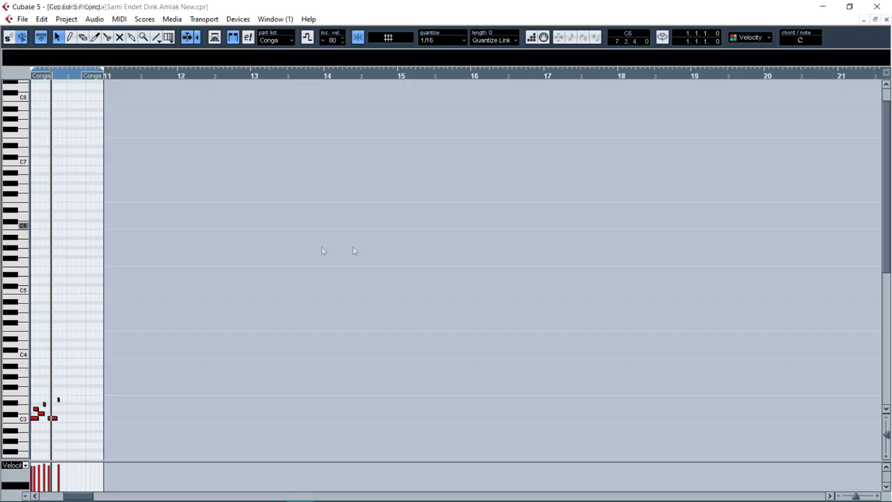
pyautogui.scroll(-3, 306, 241)
pyautogui.press('h')
pyautogui.press('h')
pyautogui.press('h')
pyautogui.press('h')
pyautogui.press('h')
pyautogui.press('space')
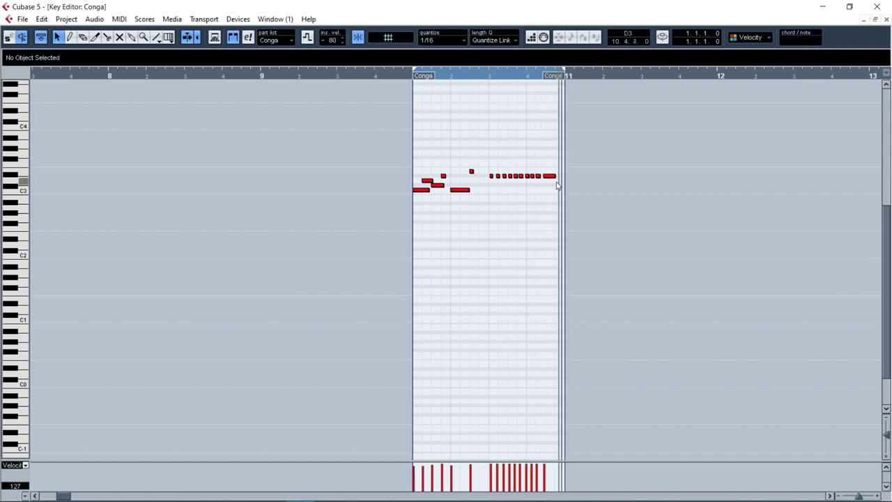
# Step: Delete the long last D#3 note and copy the final four D#3 hits to fill the rest of beat 4
pyautogui.scroll(6, 573, 188)
pyautogui.click(517, 177)
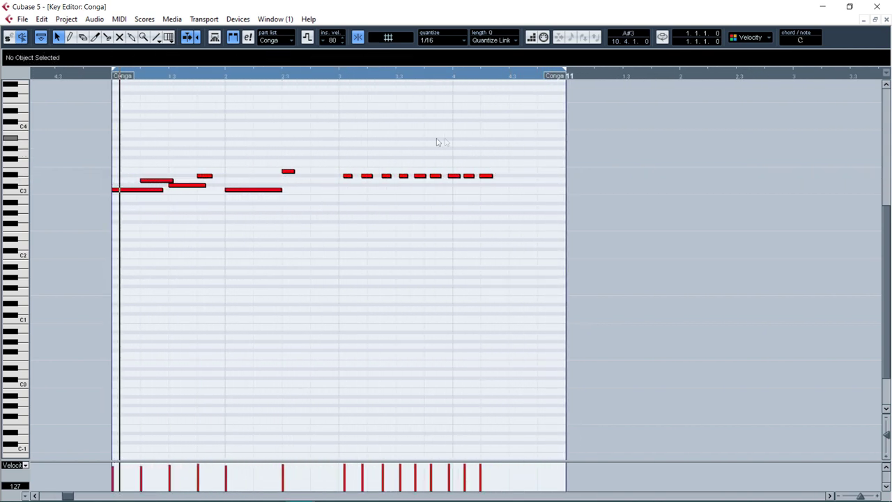
pyautogui.moveTo(524, 202); pyautogui.dragTo(513, 194)
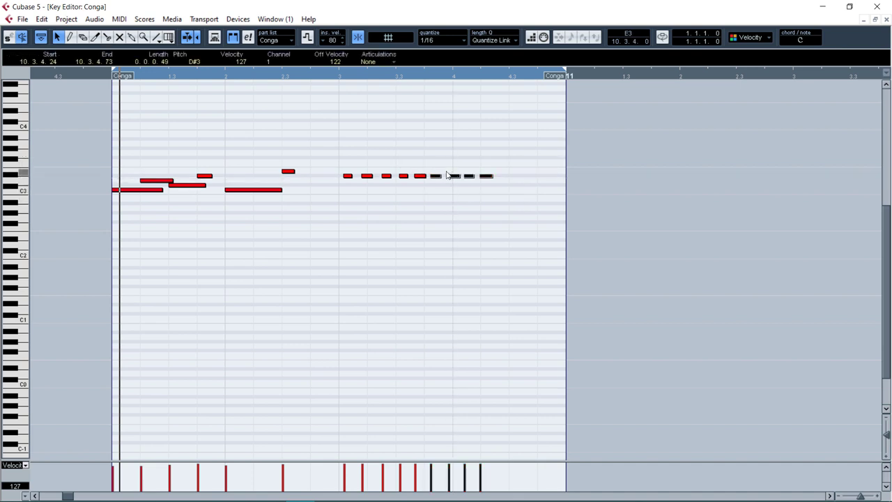
pyautogui.moveTo(438, 177); pyautogui.dragTo(507, 180)
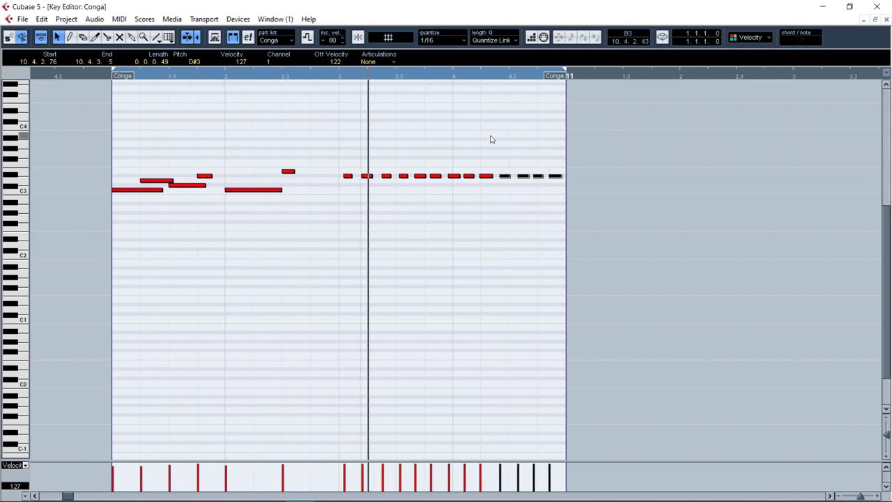
# Step: Shape the velocities of the D#3 run into a rising ramp starting at about 81, and close the Key Editor
pyautogui.moveTo(328, 140); pyautogui.dragTo(575, 245)
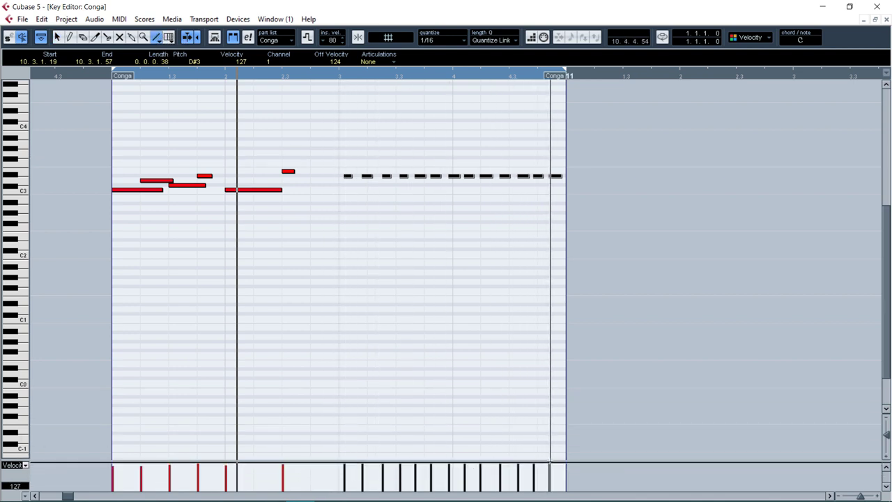
pyautogui.moveTo(551, 465); pyautogui.dragTo(362, 477)
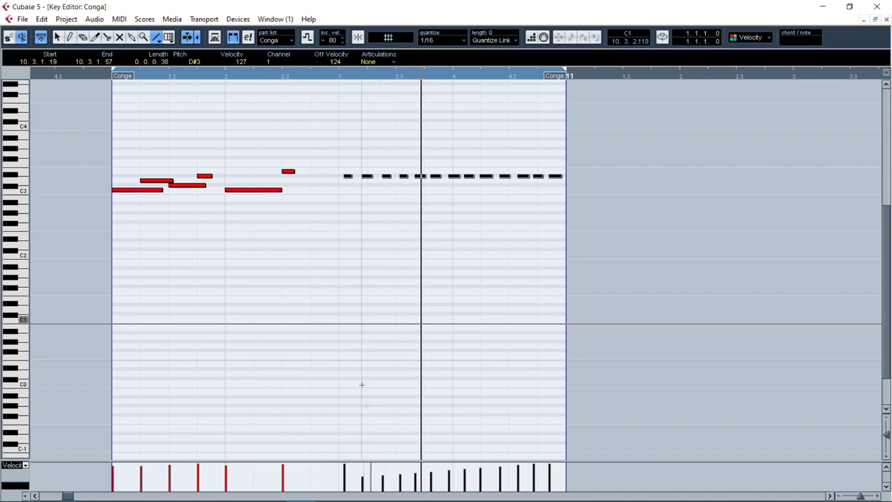
pyautogui.moveTo(337, 475); pyautogui.dragTo(552, 463)
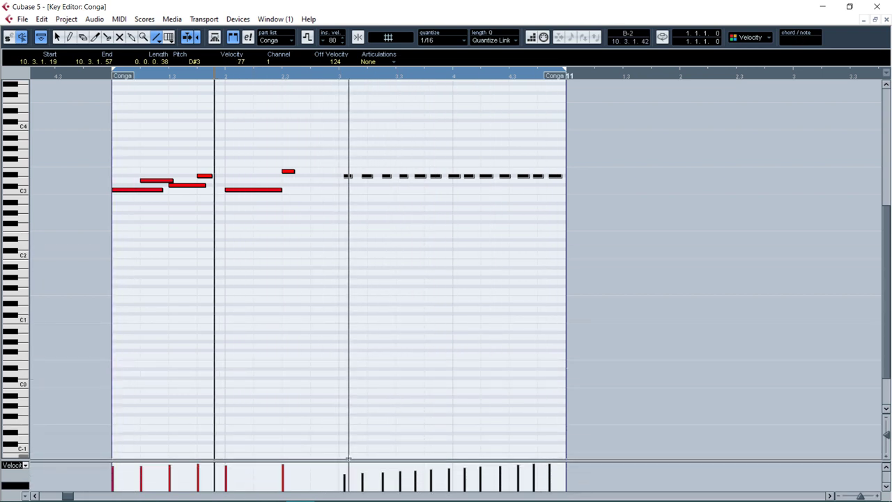
pyautogui.moveTo(349, 461)
pyautogui.mouseDown()
pyautogui.moveTo(354, 442)
pyautogui.moveTo(577, 443)
pyautogui.mouseUp()
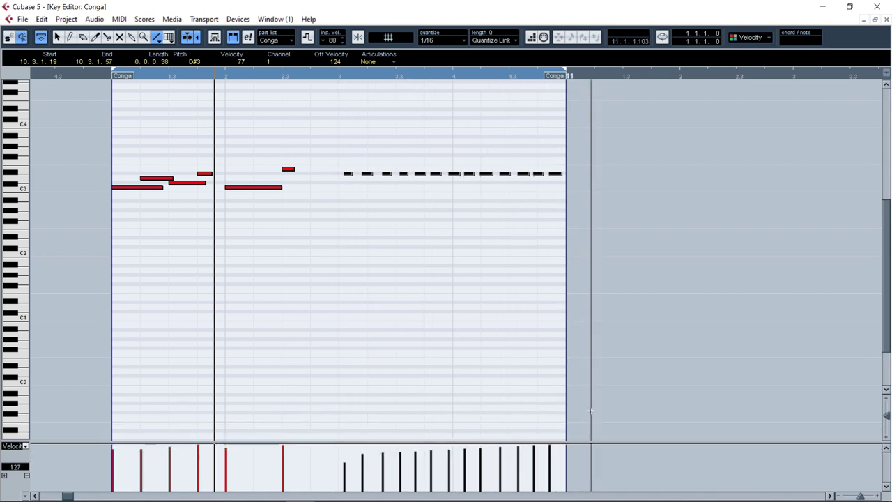
pyautogui.moveTo(586, 403); pyautogui.dragTo(586, 405)
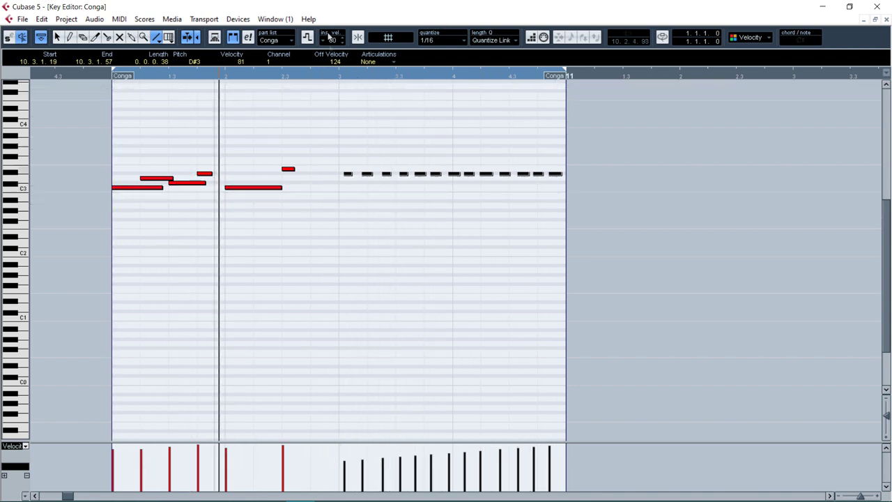
pyautogui.moveTo(338, 227); pyautogui.dragTo(494, 14)
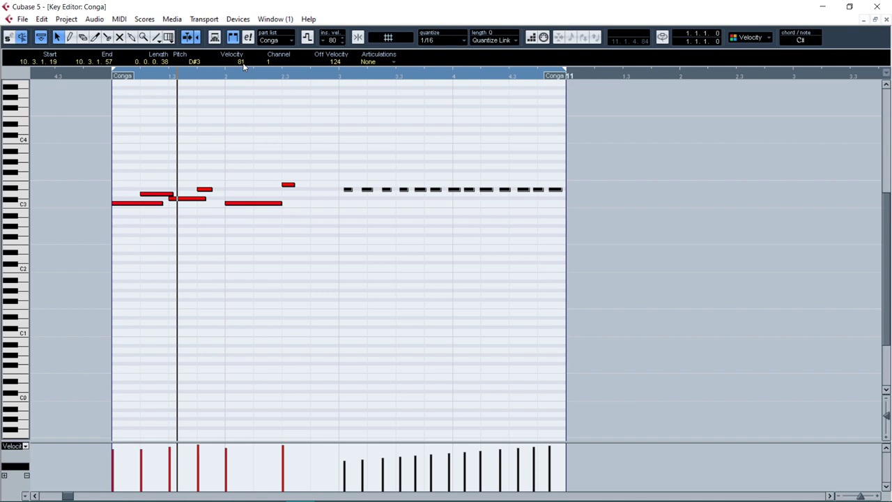
pyautogui.click(416, 155)
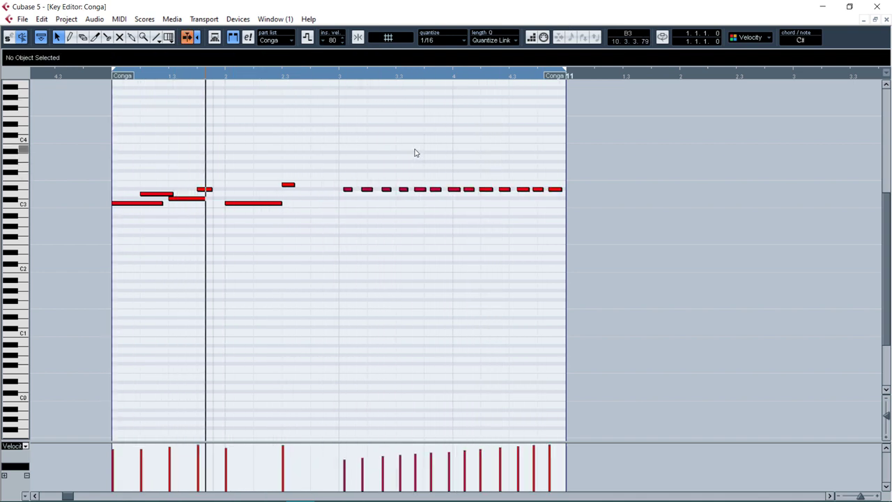
pyautogui.press('Return')
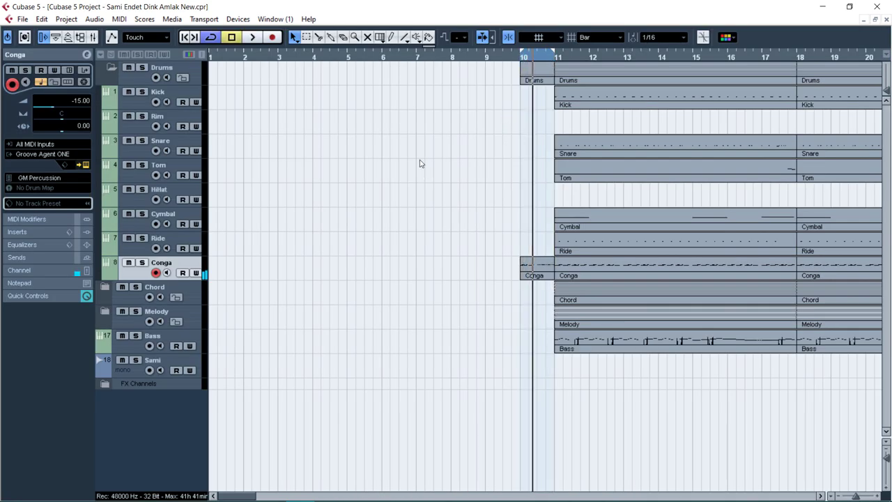
# Step: Overdub extra conga hits on bar 10 and quantize the added higher notes to the grid
pyautogui.press('KP_Multiply')
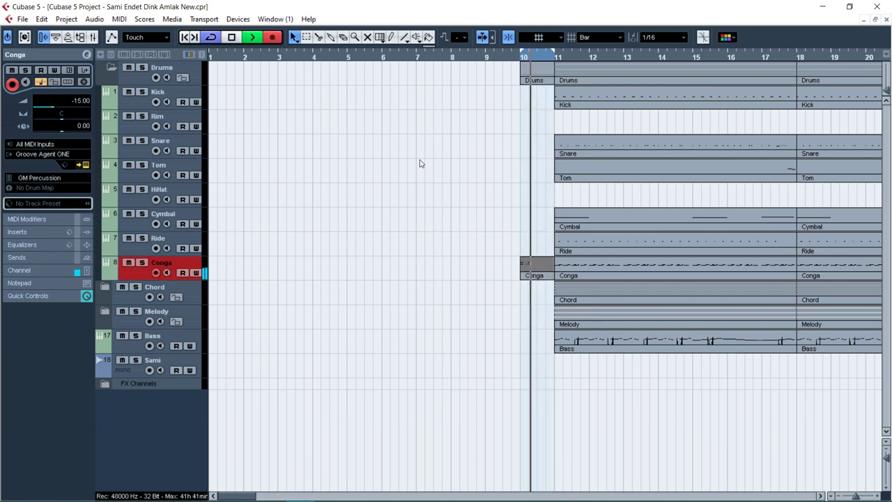
pyautogui.press('space')
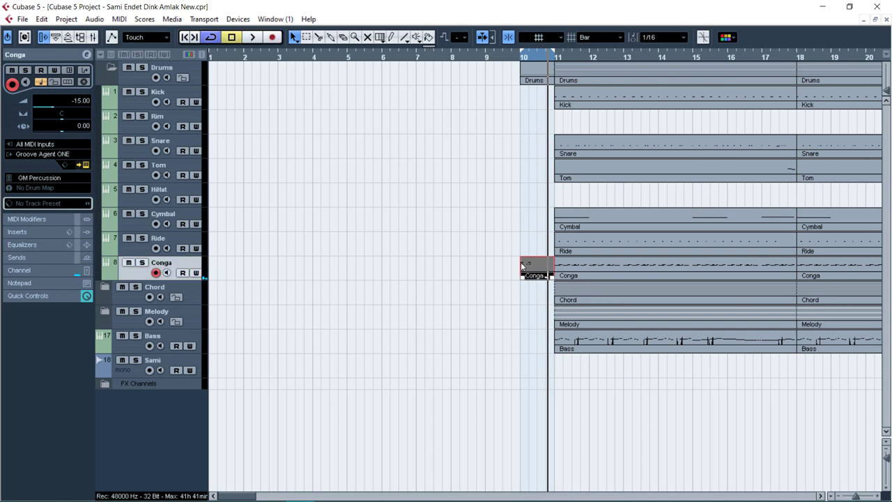
pyautogui.doubleClick(524, 265)
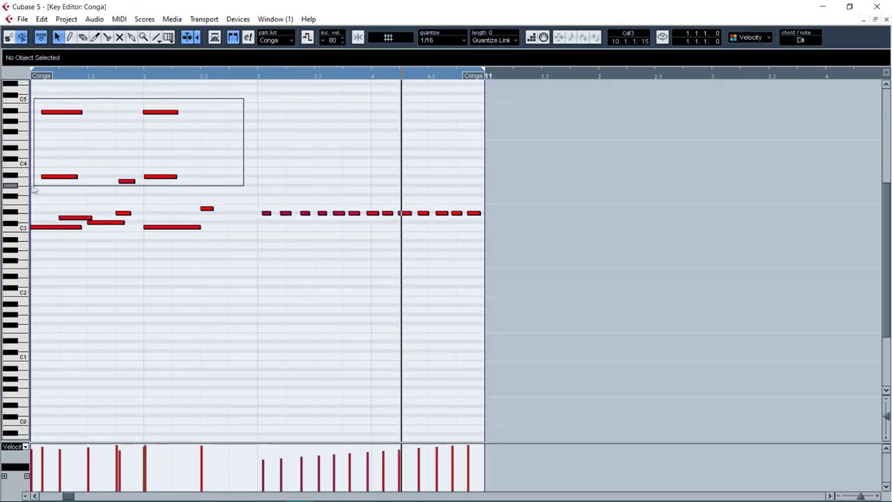
pyautogui.moveTo(33, 189); pyautogui.dragTo(98, 167)
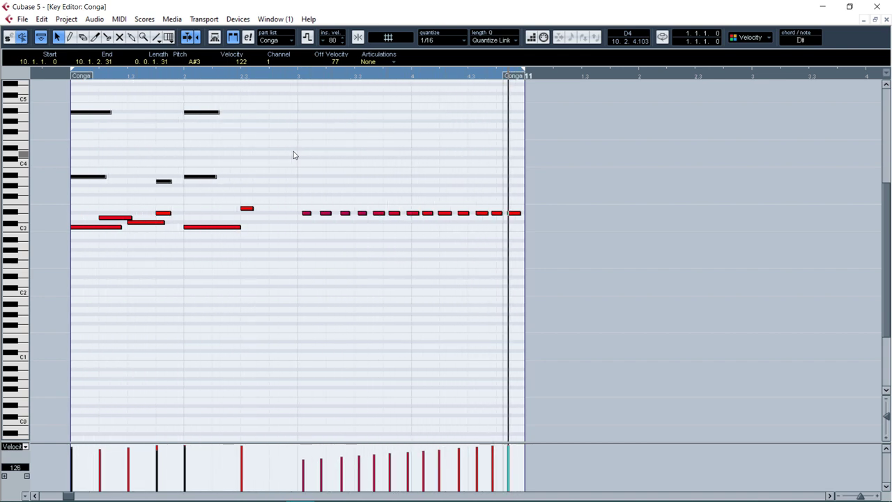
# Step: Place a short F#2 hit just before beat 2 in the bar 10 Conga part
pyautogui.click(177, 260)
pyautogui.moveTo(167, 262); pyautogui.dragTo(190, 262)
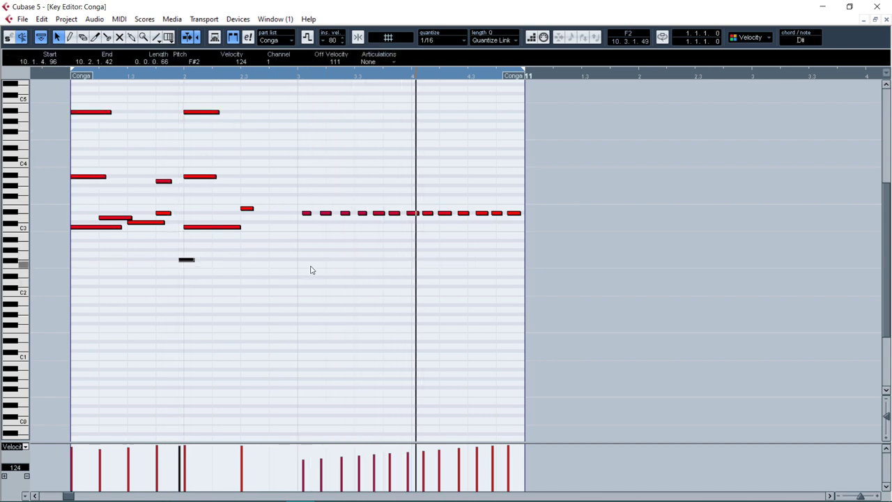
pyautogui.click(207, 262)
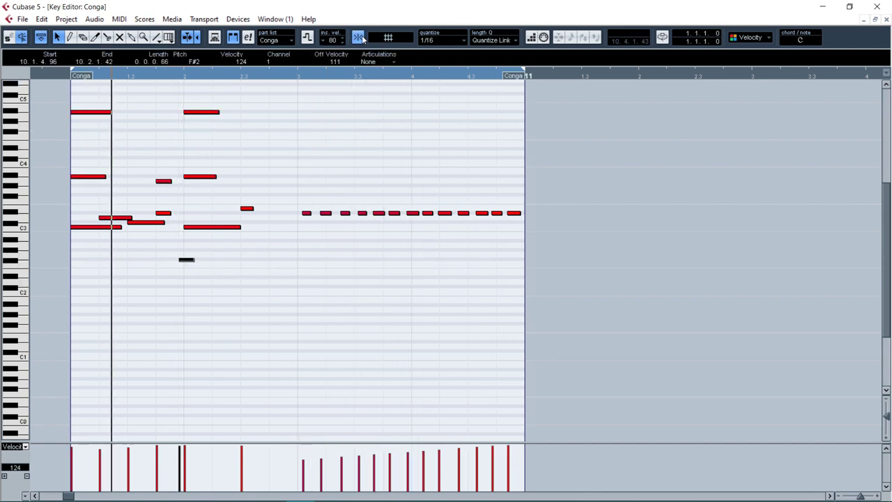
# Step: Quantize the F#2 hit to beat 2 of bar 10 and lower the higher hits' velocities, with the first A#3 at 101
pyautogui.press('space')
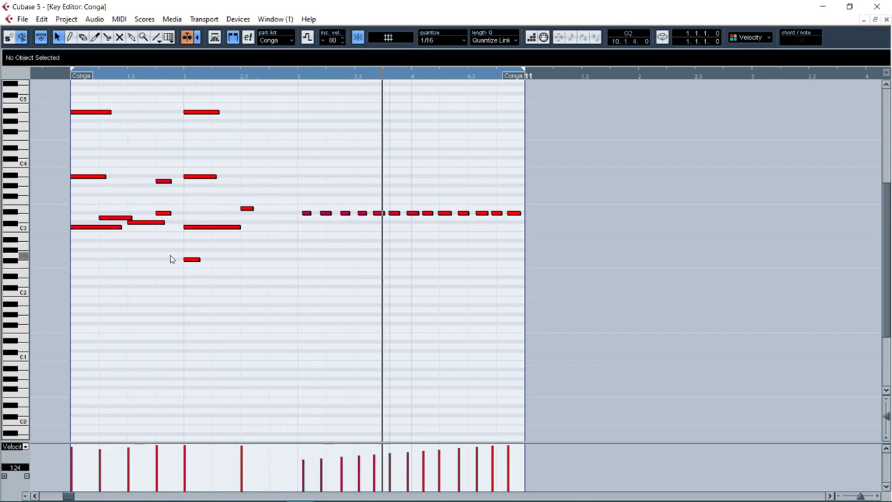
pyautogui.moveTo(57, 92); pyautogui.dragTo(209, 168)
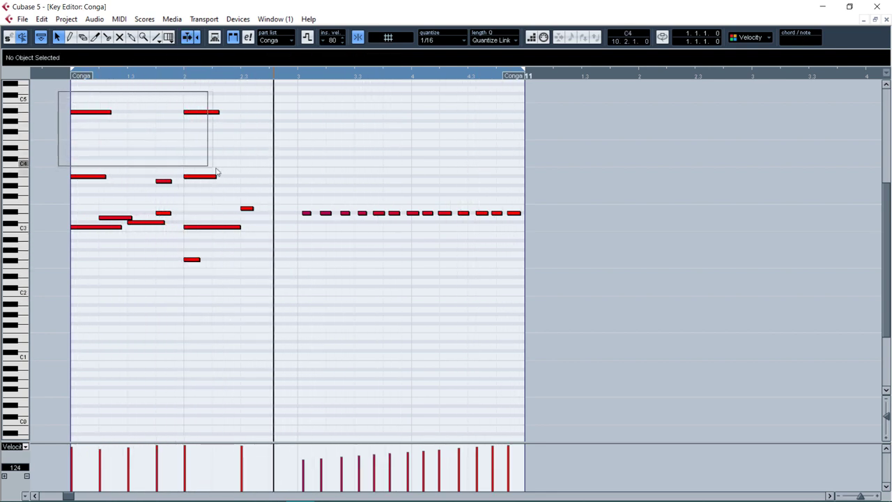
pyautogui.moveTo(81, 100); pyautogui.dragTo(245, 204)
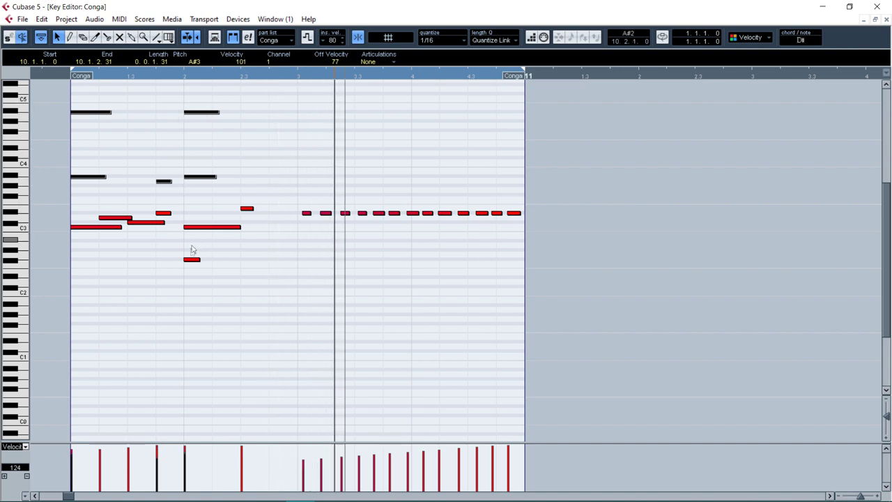
# Step: Lower the velocity of the F#2 hit on beat 2 to 101 and close the Key Editor
pyautogui.click(171, 262)
pyautogui.click(192, 259)
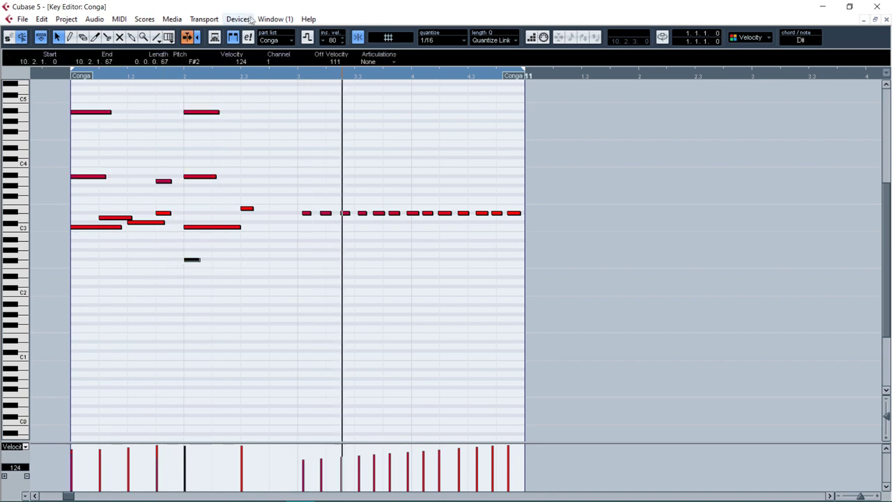
pyautogui.scroll(-6, 242, 62)
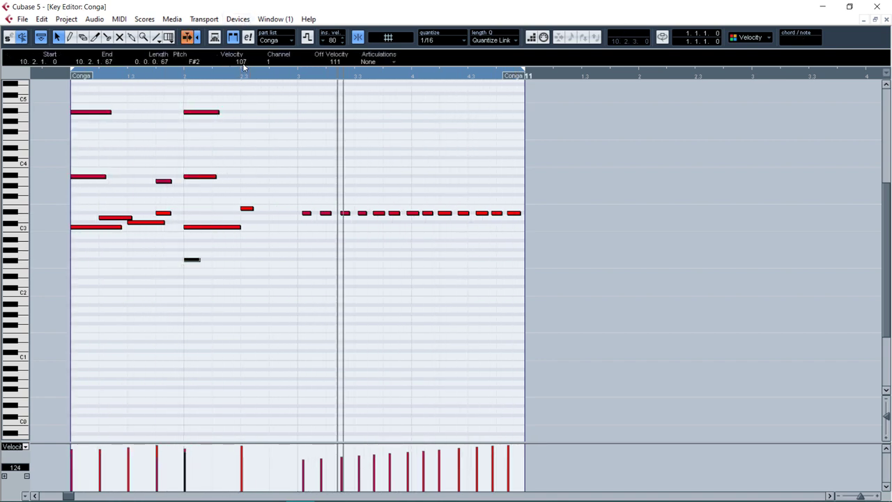
pyautogui.scroll(-5, 244, 63)
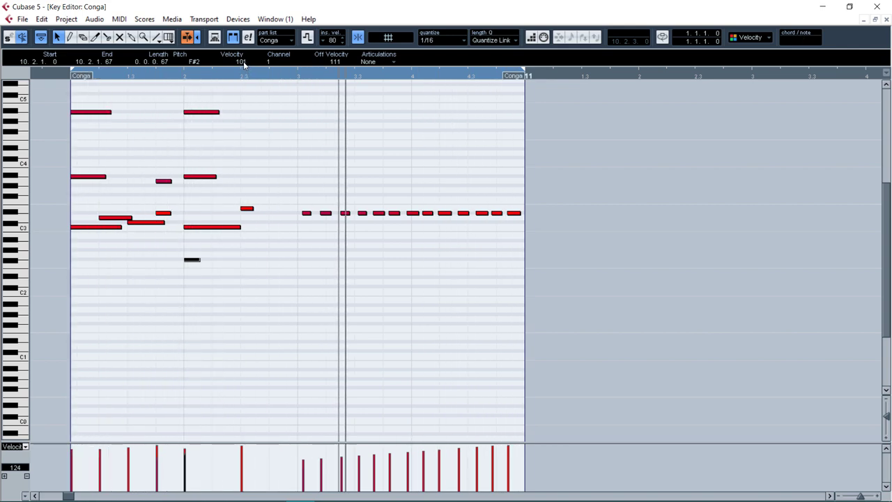
pyautogui.press('Return')
# Step: Loop bars 11 to 13 and overdub extra high and low hits into the Conga part starting at bar 11
pyautogui.press('g')
pyautogui.keyDown('alt'); pyautogui.click(555, 57); pyautogui.keyUp('alt')
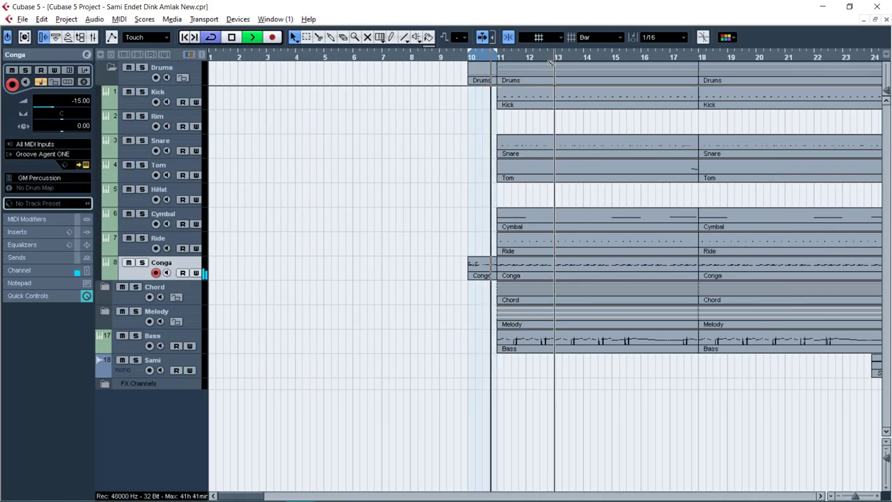
pyautogui.click(501, 59)
pyautogui.doubleClick(515, 275)
pyautogui.press('g')
pyautogui.press('g')
pyautogui.press('g')
pyautogui.press('g')
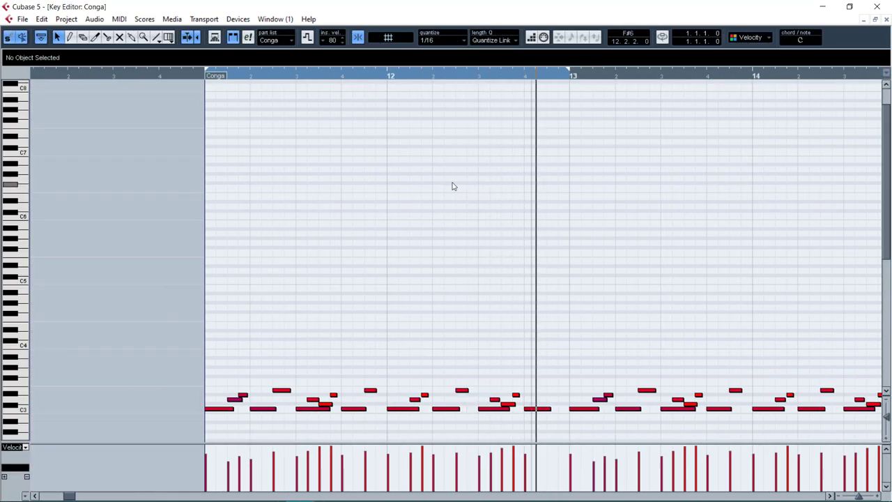
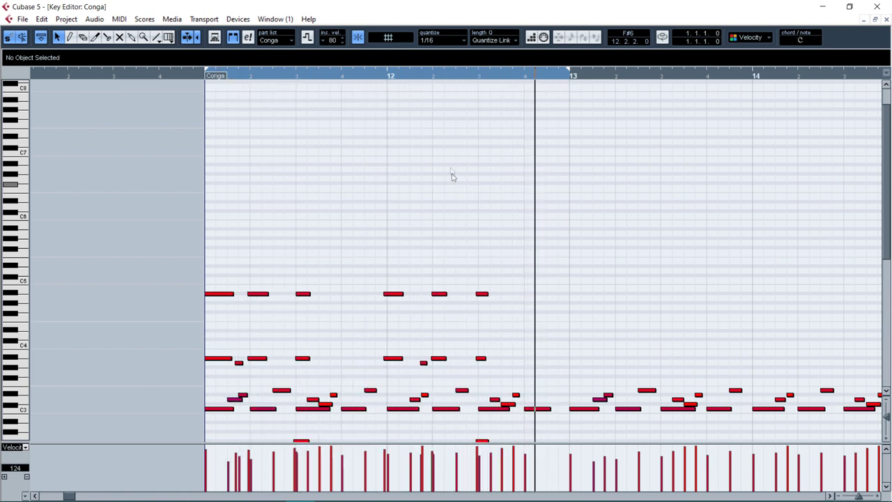
# Step: Quantize the overdubbed hits in bars 11 and 12 and lower their velocities, with the first A#3 at 103
pyautogui.scroll(-5, 369, 207)
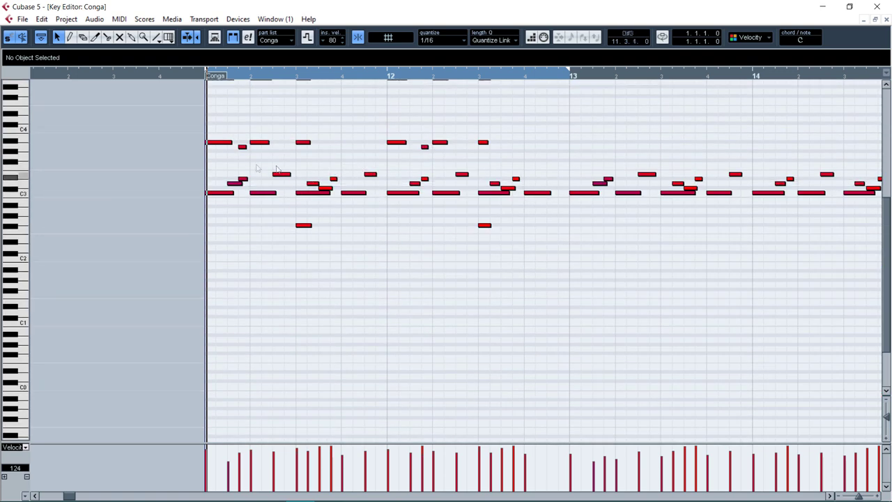
pyautogui.scroll(3, 178, 126)
pyautogui.moveTo(168, 180); pyautogui.dragTo(539, 310)
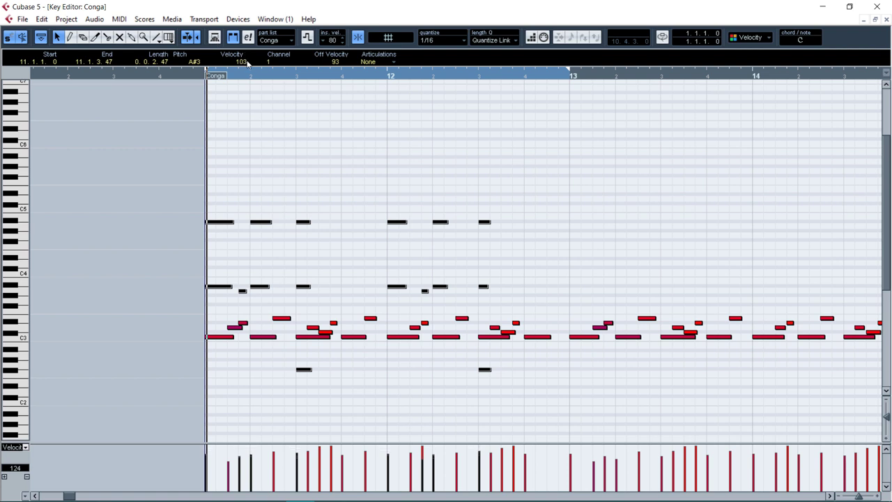
pyautogui.click(268, 112)
pyautogui.press('space')
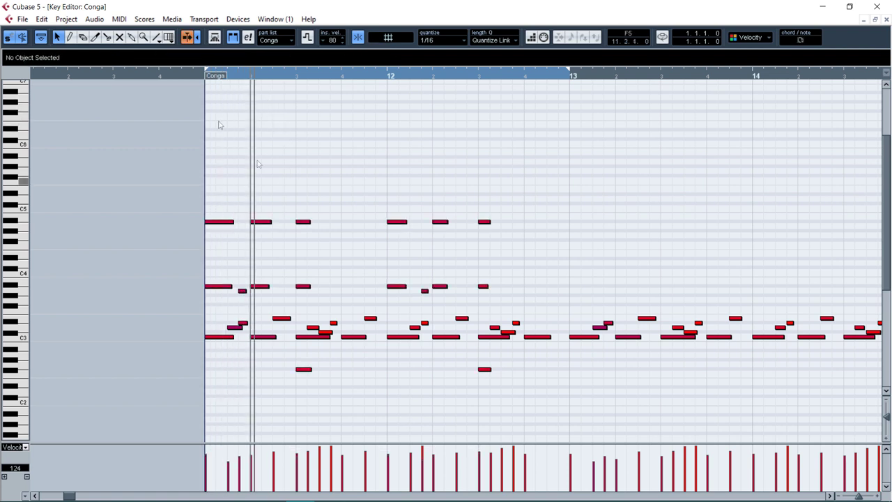
# Step: Move the two F#2 hits one beat earlier, onto beat 2 of bars 11 and 12, and close the Key Editor
pyautogui.moveTo(282, 354); pyautogui.dragTo(487, 377)
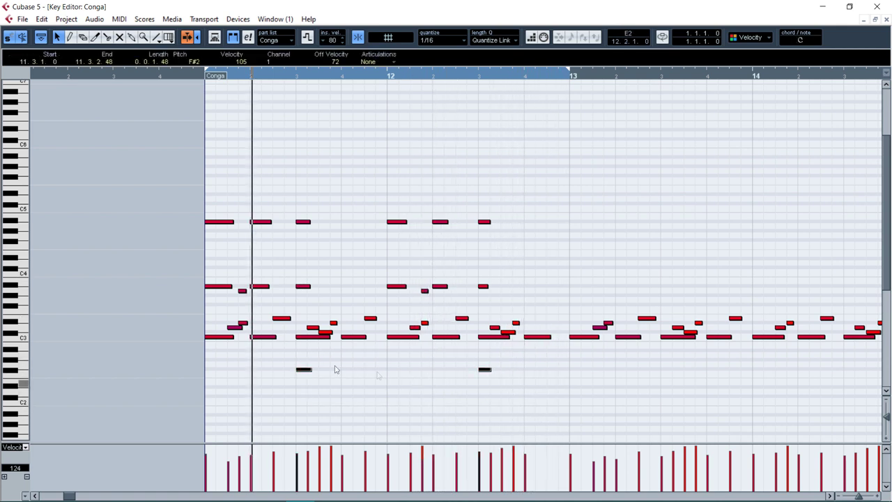
pyautogui.moveTo(302, 370); pyautogui.dragTo(256, 370)
pyautogui.click(374, 173)
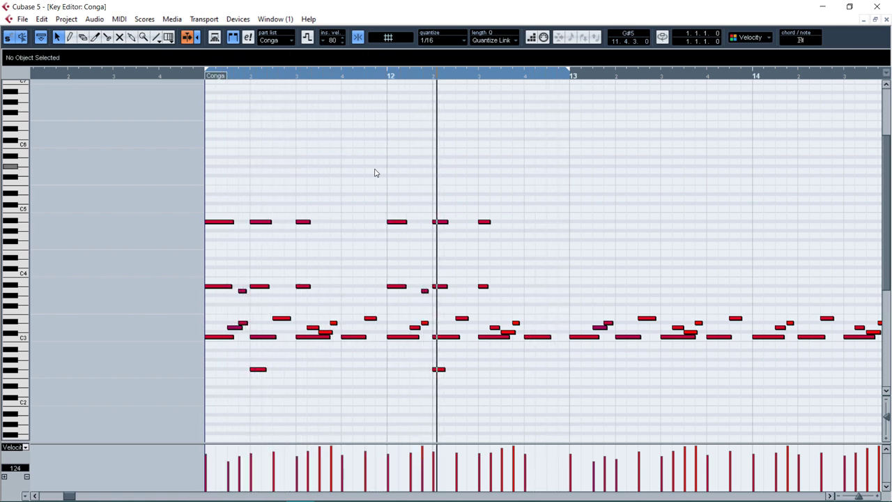
pyautogui.press('Return')
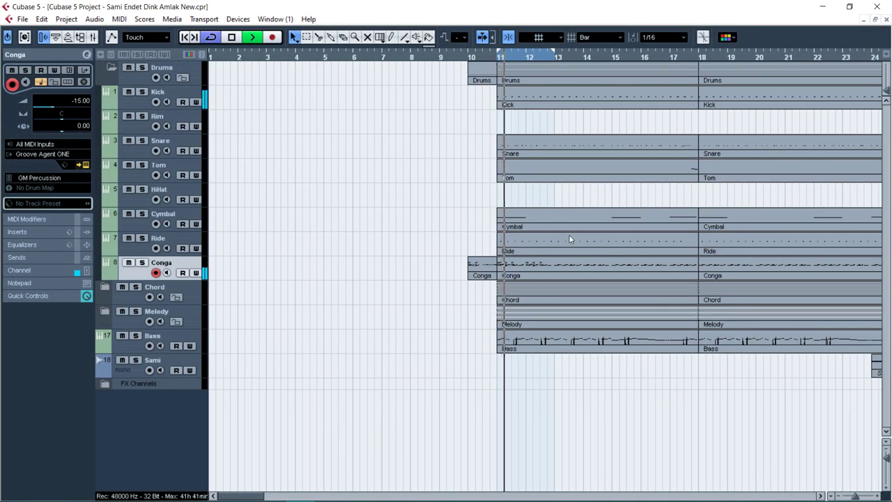
# Step: Solo the Drums folder, and split the Conga part at bar 13 to delete its remainder up to bar 18
pyautogui.press('s')
pyautogui.click(141, 68)
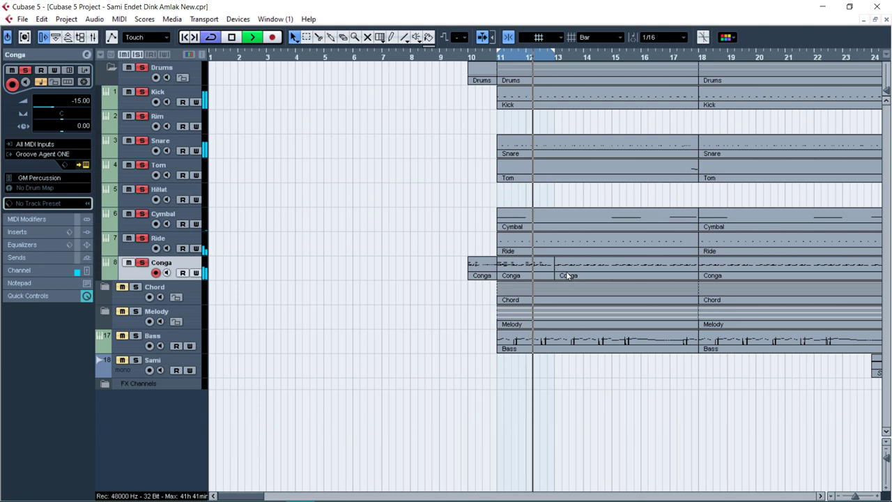
pyautogui.click(567, 275)
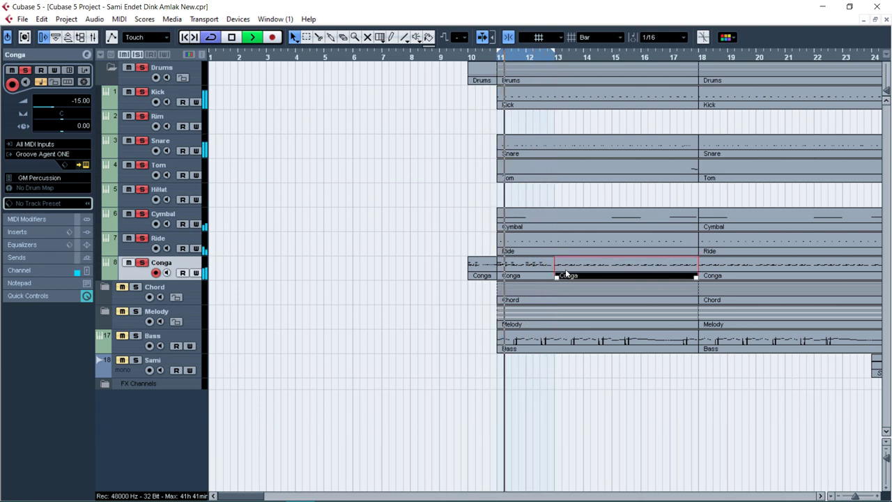
pyautogui.press('Delete')
# Step: Fill the Conga track from bar 13 to 18 with copies of the two-bar part, cutting off the excess at bar 18
pyautogui.click(537, 269)
pyautogui.hotkey('ctrl', 'd')
pyautogui.hotkey('ctrl', 'd')
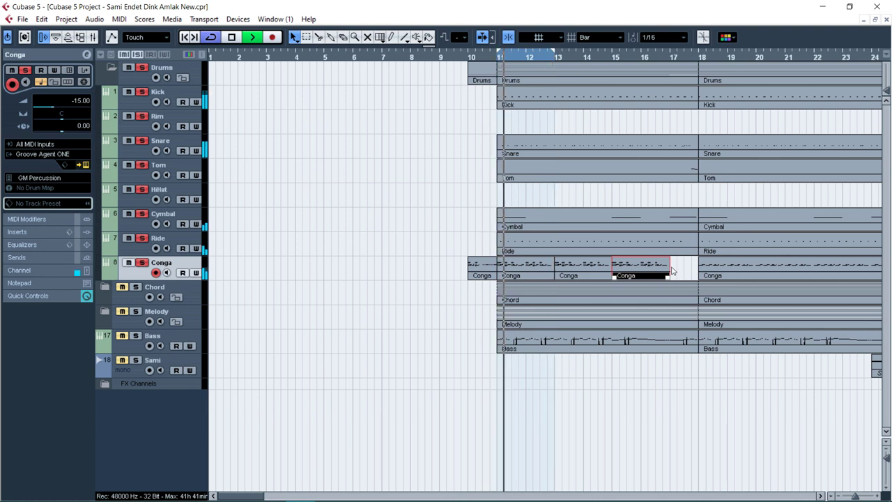
pyautogui.press('Delete')
pyautogui.click(601, 274)
pyautogui.hotkey('ctrl', 'd')
pyautogui.hotkey('ctrl', 'd')
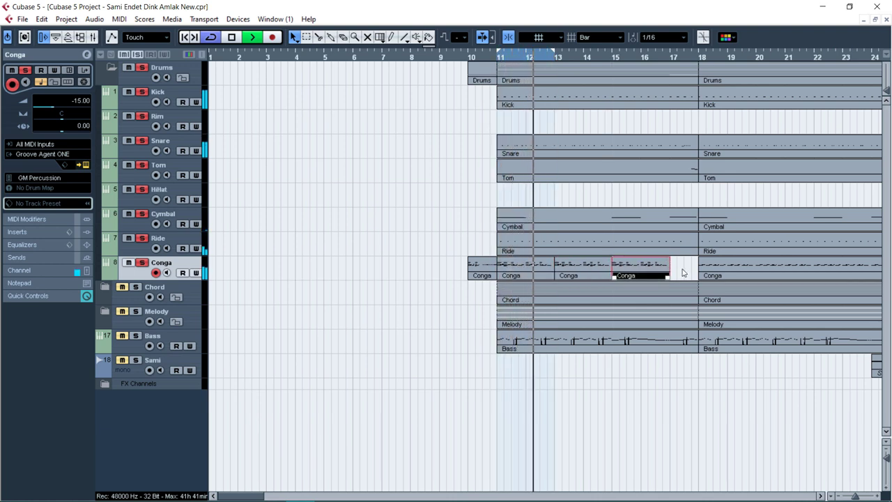
pyautogui.keyDown('alt'); pyautogui.click(696, 270); pyautogui.keyUp('alt')
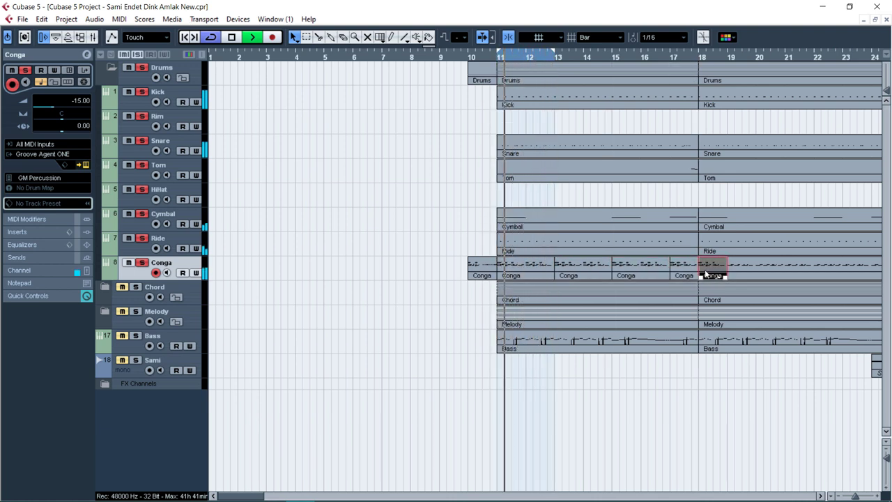
pyautogui.press('Delete')
pyautogui.click(696, 271)
# Step: Replace the Conga part between bars 18 and 25 with copies of the two-bar part, cutting off the excess at bar 25
pyautogui.click(671, 66)
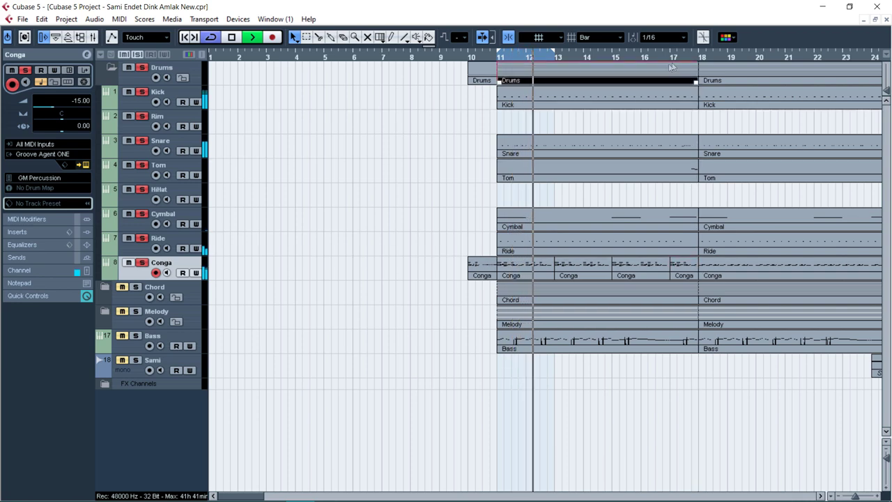
pyautogui.press('g')
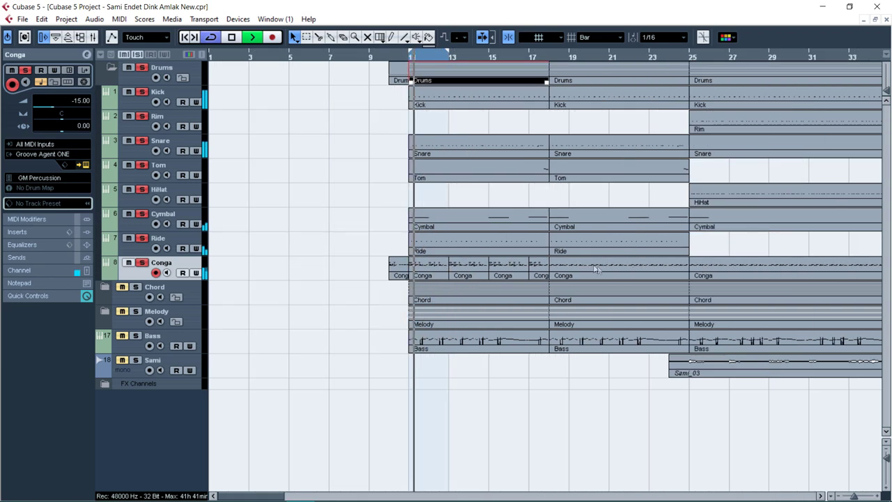
pyautogui.click(576, 270)
pyautogui.press('Delete')
pyautogui.moveTo(430, 271); pyautogui.dragTo(571, 271)
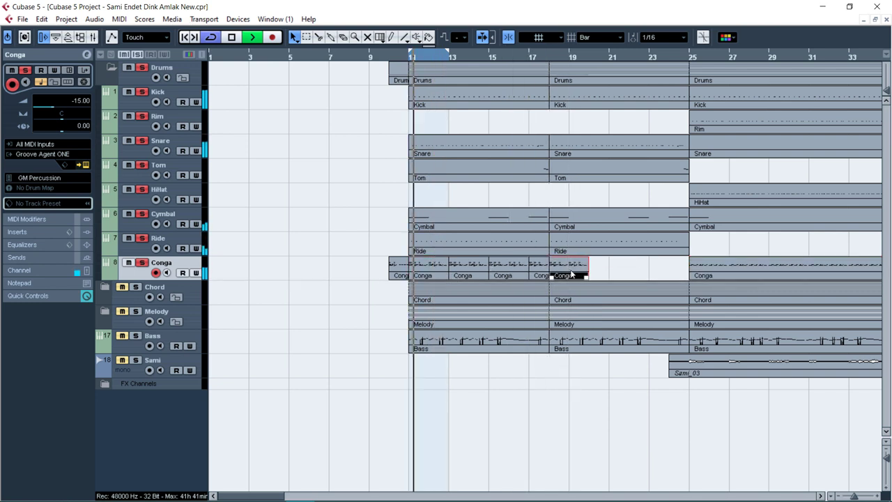
pyautogui.hotkey('ctrl', 'd')
pyautogui.hotkey('ctrl', 'd')
pyautogui.hotkey('ctrl', 'd')
pyautogui.keyDown('alt'); pyautogui.click(690, 270); pyautogui.keyUp('alt')
pyautogui.click(700, 270)
pyautogui.press('Delete')
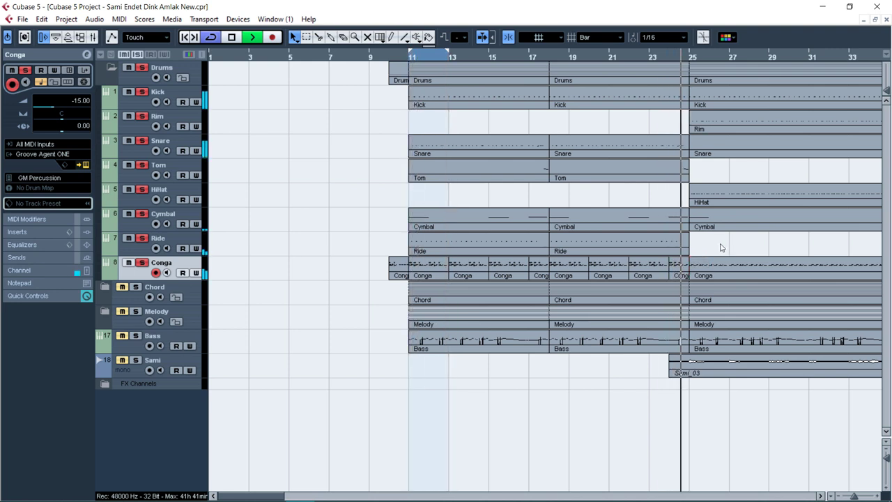
# Step: Replace the Conga part between bars 25 and 37 with six two-bar copies, and glue the copies into one part per section
pyautogui.press('g')
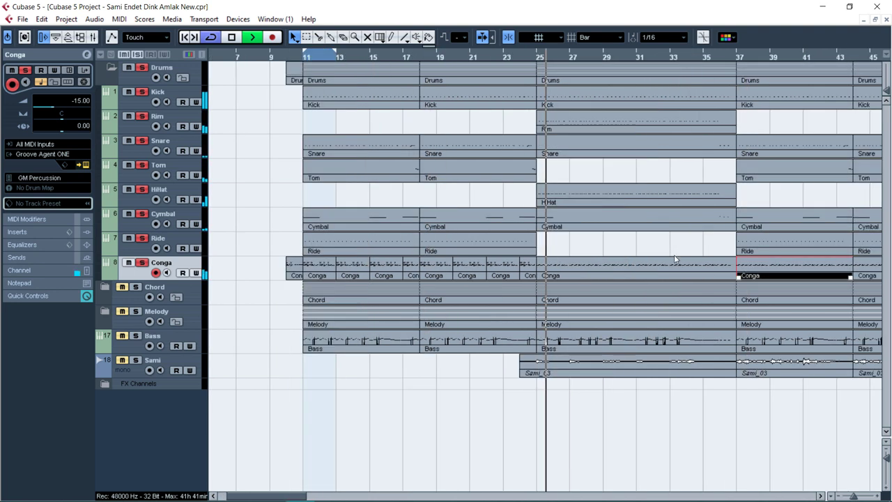
pyautogui.click(565, 271)
pyautogui.press('Delete')
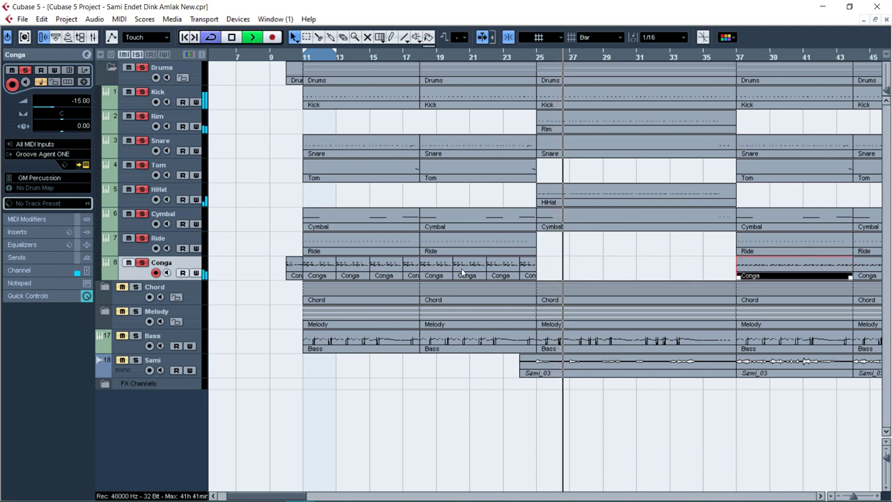
pyautogui.moveTo(431, 271); pyautogui.dragTo(553, 269)
pyautogui.hotkey('ctrl', 'd')
pyautogui.hotkey('ctrl', 'd')
pyautogui.hotkey('ctrl', 'd')
pyautogui.hotkey('ctrl', 'd')
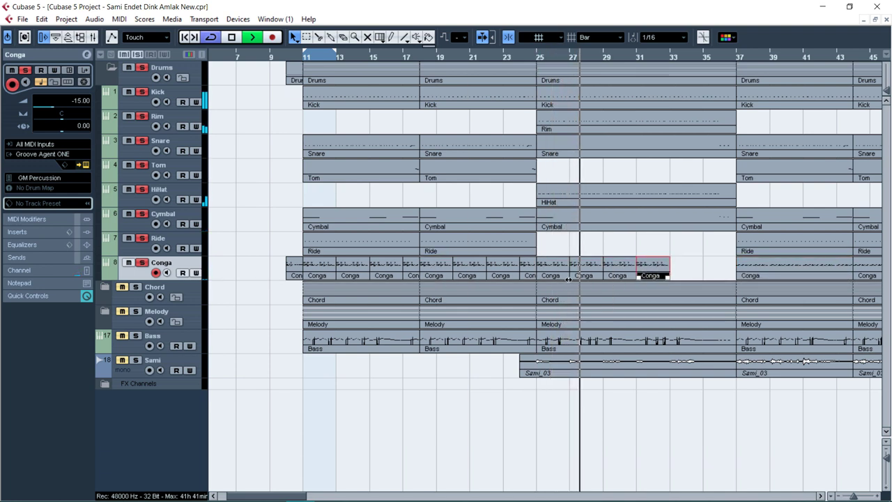
pyautogui.hotkey('ctrl', 'd')
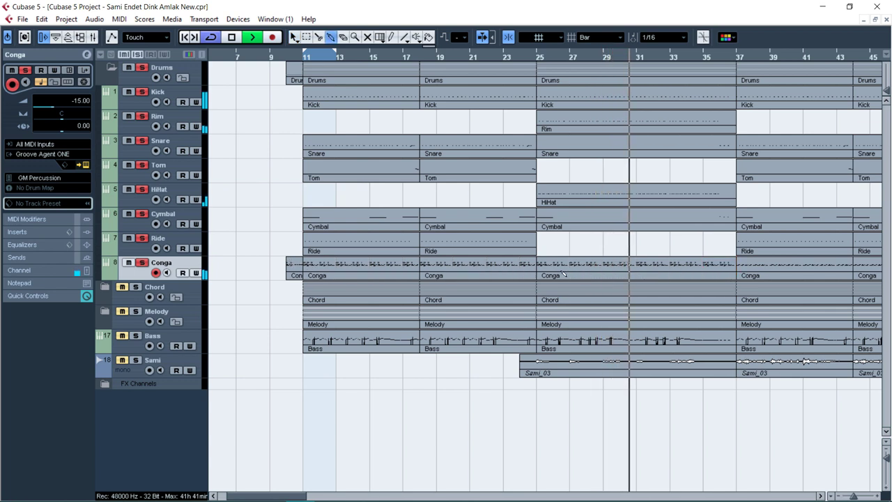
# Step: Replace the two Conga parts between bars 37 and 51 with copies of the glued seven-bar part
pyautogui.press('g')
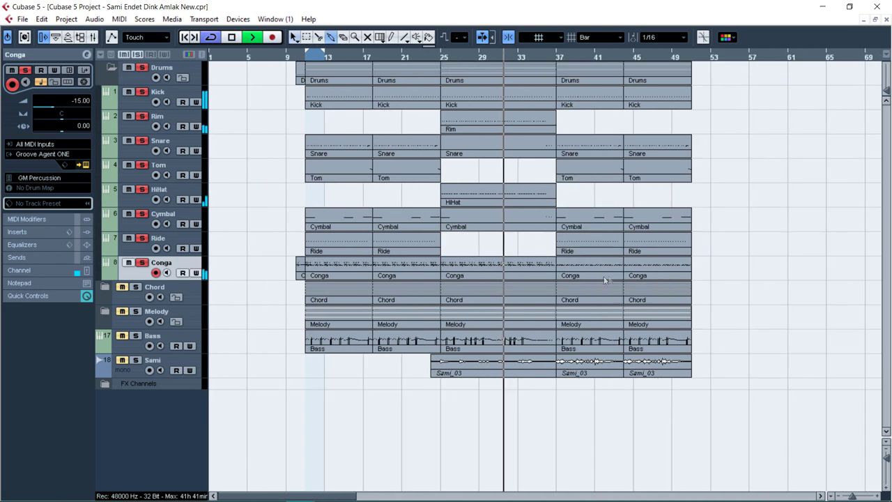
pyautogui.click(687, 266)
pyautogui.moveTo(698, 267); pyautogui.dragTo(597, 278)
pyautogui.press('Delete')
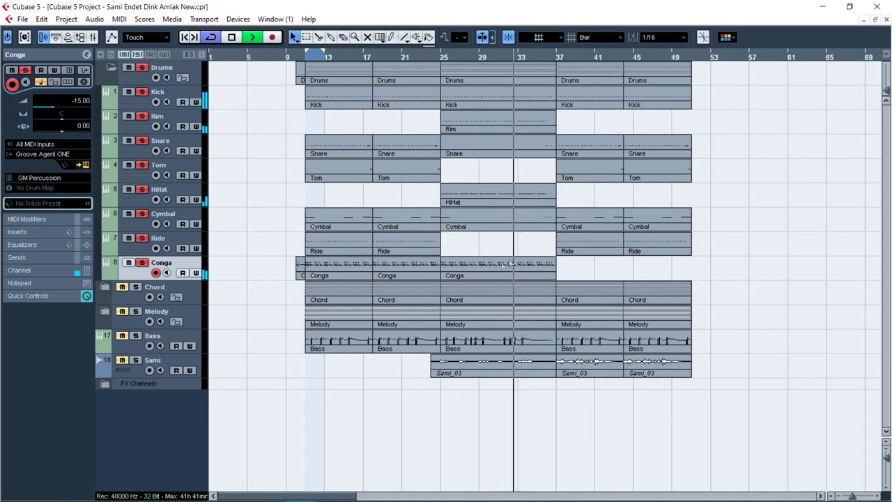
pyautogui.click(504, 267)
pyautogui.click(573, 267)
pyautogui.moveTo(406, 271); pyautogui.dragTo(346, 271)
pyautogui.hotkey('ctrl', 'd')
pyautogui.moveTo(757, 251); pyautogui.dragTo(739, 269)
pyautogui.press('Delete')
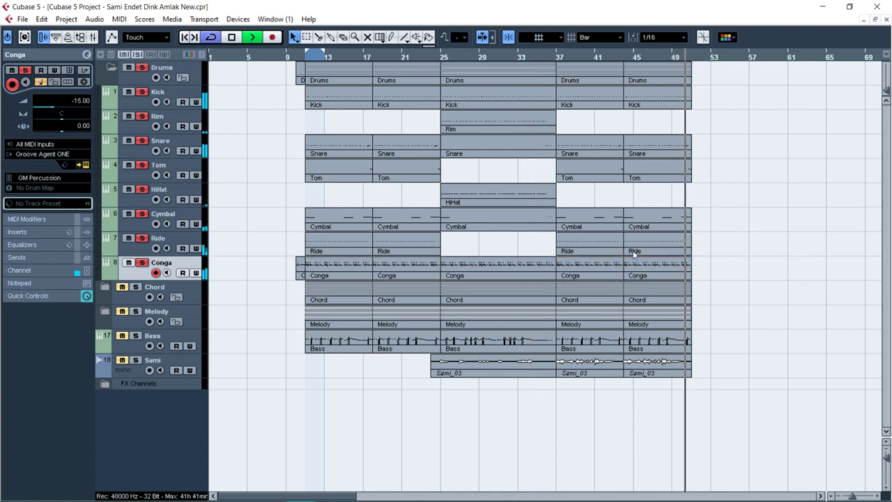
# Step: Unsolo and collapse the Drums folder, and copy the section from bar 25 to 51 on all tracks to bar 51
pyautogui.click(301, 59)
pyautogui.click(116, 67)
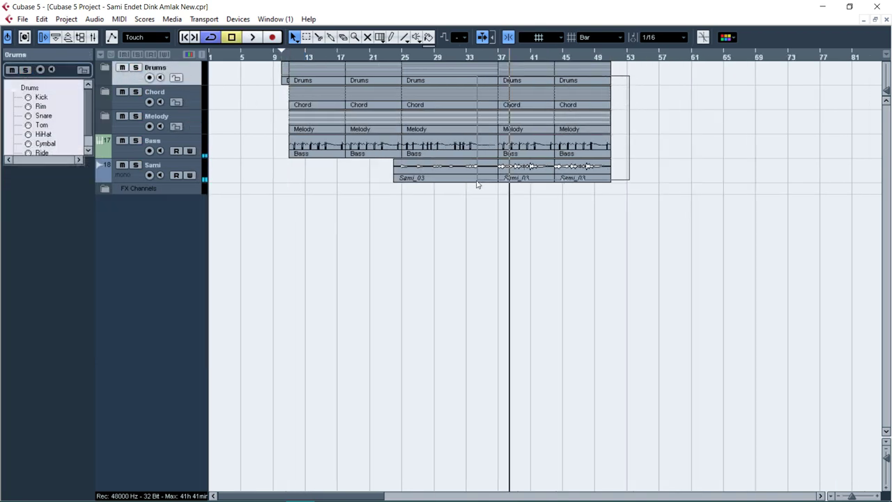
pyautogui.moveTo(477, 185); pyautogui.dragTo(479, 183)
pyautogui.moveTo(485, 124)
pyautogui.mouseDown()
pyautogui.moveTo(657, 97)
pyautogui.moveTo(426, 189)
pyautogui.mouseUp()
pyautogui.hotkey('ctrl', 'z')
pyautogui.moveTo(434, 79); pyautogui.dragTo(638, 78)
# Step: Set the grid type to Beat and adjust the join between the two track 18 audio events to about the middle of bar 50
pyautogui.click(602, 55)
pyautogui.press('space')
pyautogui.click(635, 197)
pyautogui.press('h')
pyautogui.press('h')
pyautogui.press('h')
pyautogui.press('h')
pyautogui.press('h')
pyautogui.press('h')
pyautogui.press('h')
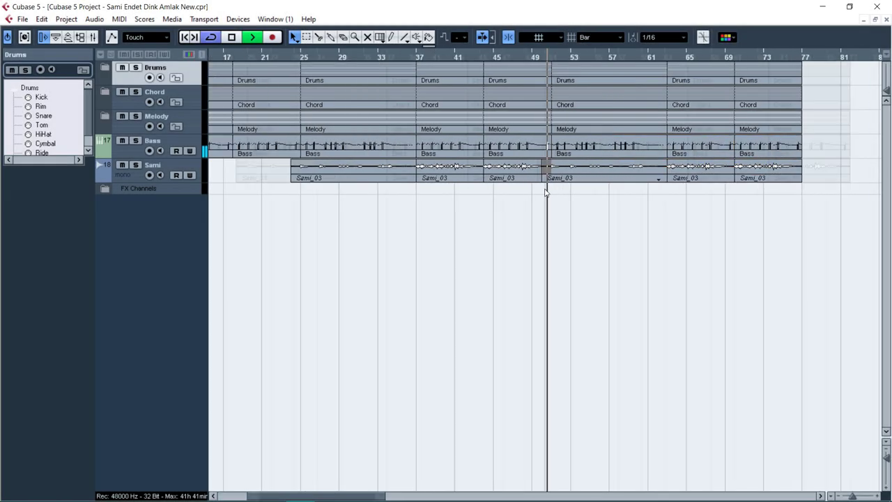
pyautogui.moveTo(526, 181)
pyautogui.mouseDown()
pyautogui.moveTo(556, 180)
pyautogui.moveTo(530, 180)
pyautogui.mouseUp()
pyautogui.scroll(-1, 585, 39)
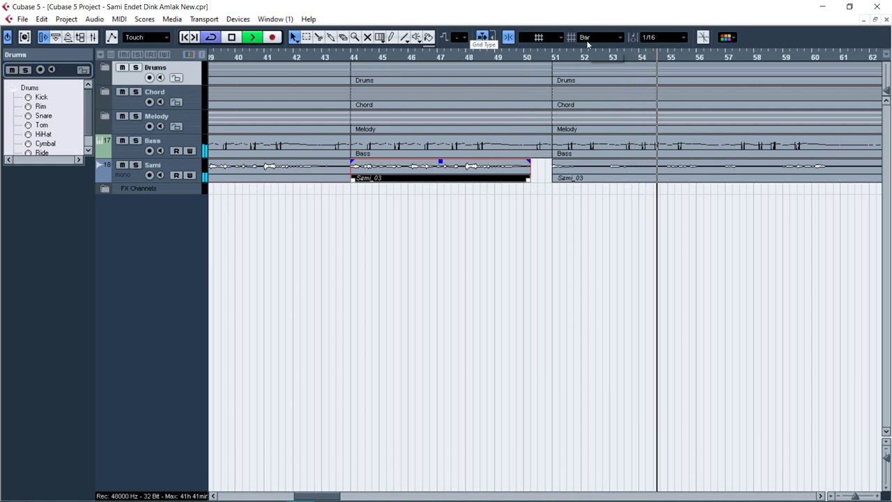
pyautogui.moveTo(530, 179)
pyautogui.mouseDown()
pyautogui.moveTo(554, 181)
pyautogui.moveTo(537, 179)
pyautogui.mouseUp()
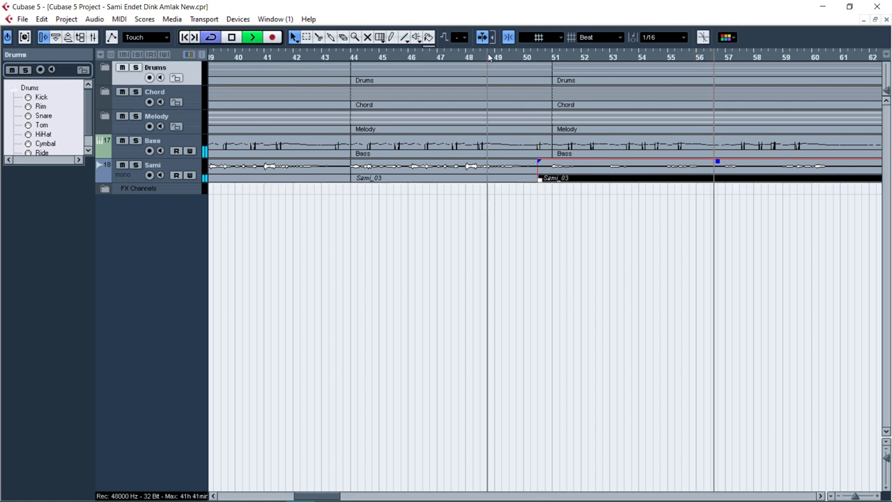
# Step: Move the join between the two track 18 audio events to about the last beat of bar 50, and deselect the events
pyautogui.moveTo(539, 179); pyautogui.dragTo(545, 183)
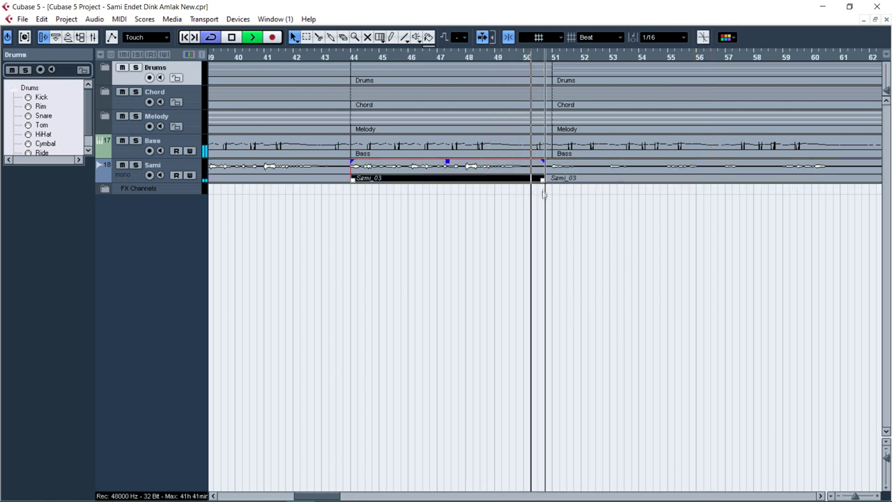
pyautogui.click(544, 206)
pyautogui.press('g')
pyautogui.press('g')
pyautogui.press('g')
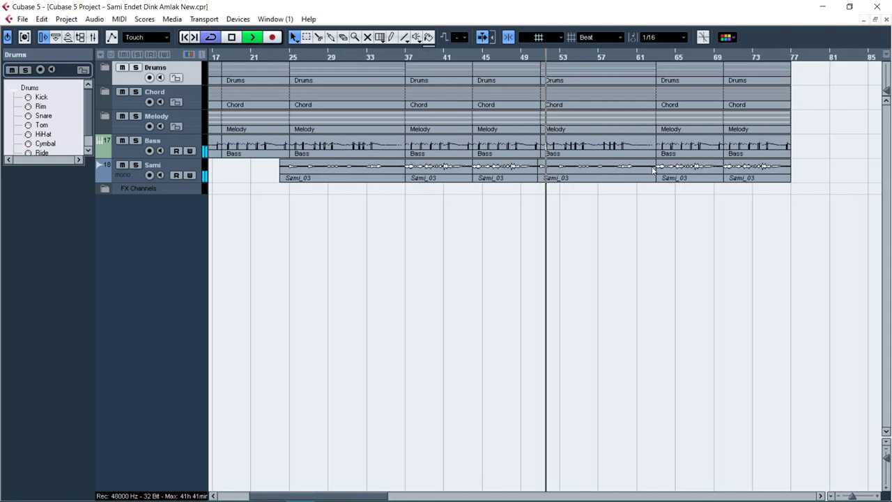
# Step: Set the grid type to Bar and play the whole arrangement from its start
pyautogui.scroll(1, 597, 38)
pyautogui.press('g')
pyautogui.press('g')
pyautogui.press('g')
pyautogui.press('g')
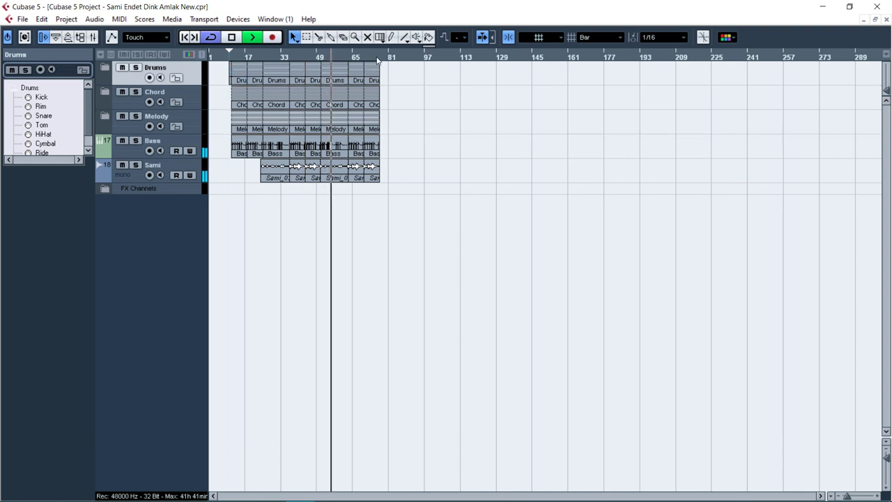
pyautogui.click(230, 59)
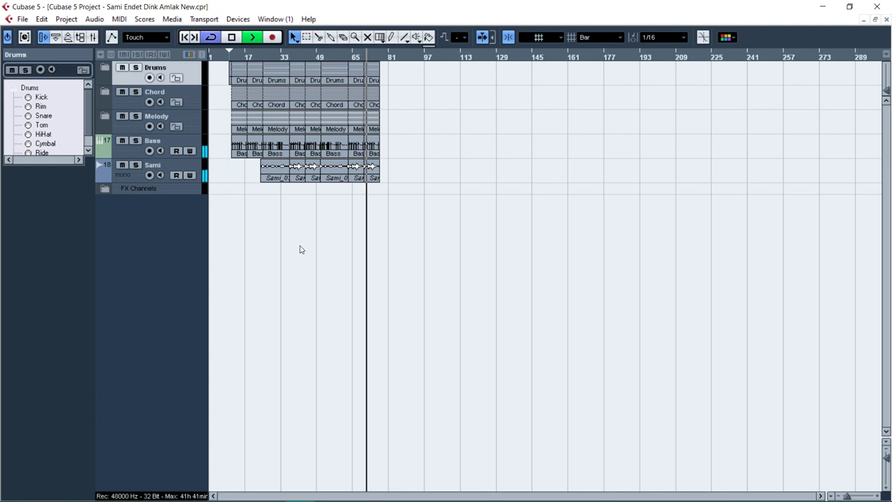
# Step: Open the Compressor insert on track 18, edit its Make-Up gain, and close the effect window
pyautogui.click(182, 166)
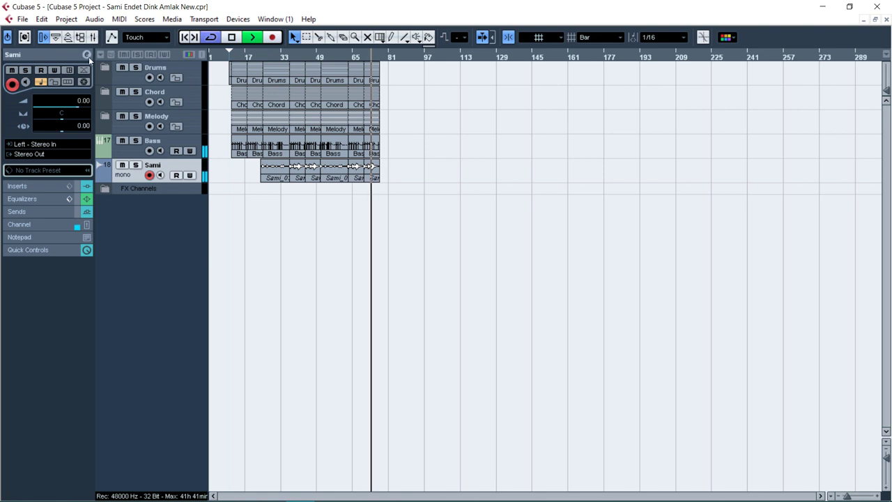
pyautogui.click(32, 187)
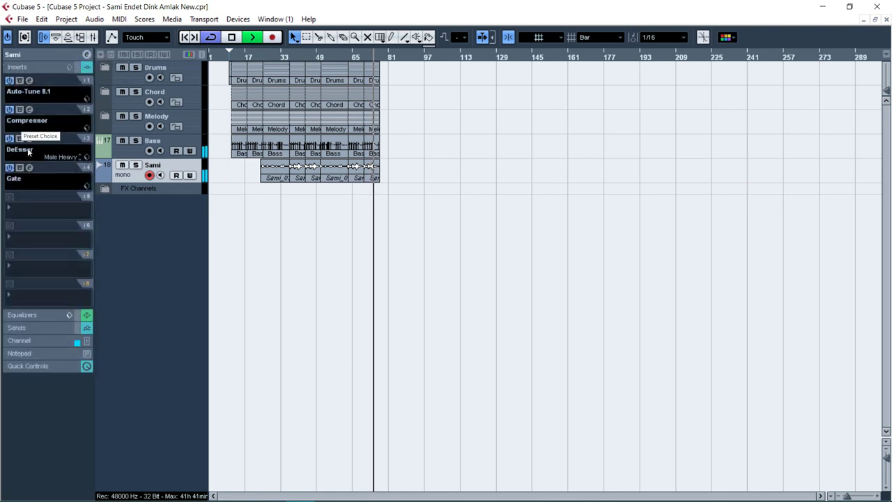
pyautogui.click(30, 110)
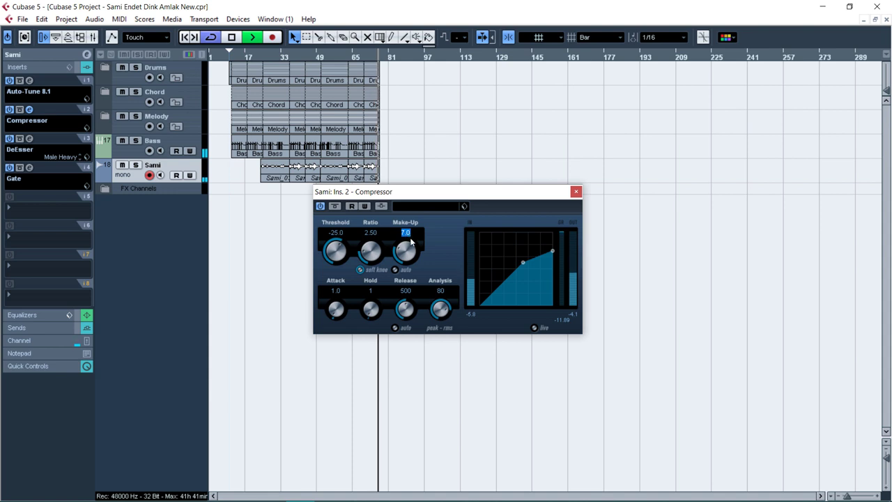
pyautogui.click(576, 191)
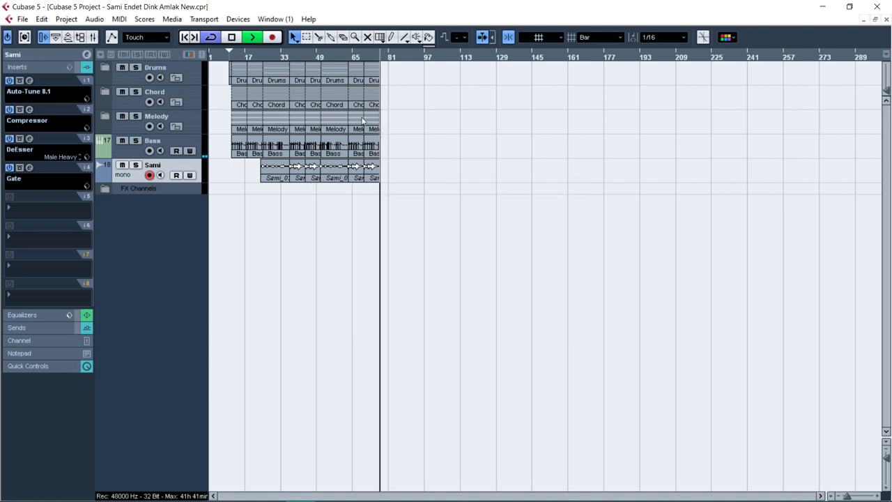
# Step: Audition the track 18 vocal from about bar 25 and about bar 35, collapse its inserts, and stop playback
pyautogui.click(262, 55)
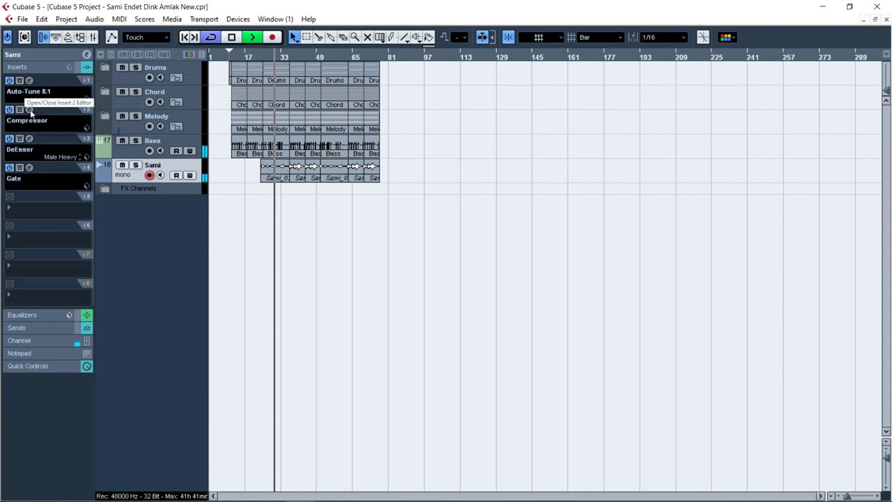
pyautogui.click(287, 58)
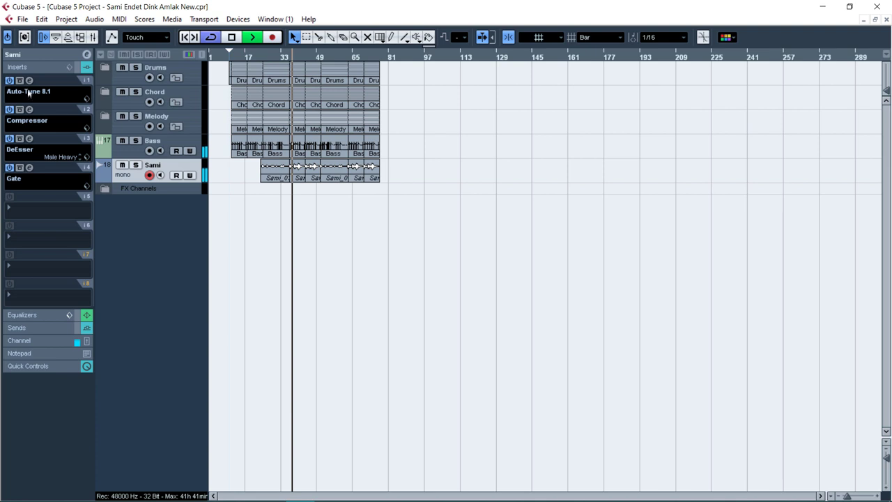
pyautogui.click(44, 55)
pyautogui.press('space')
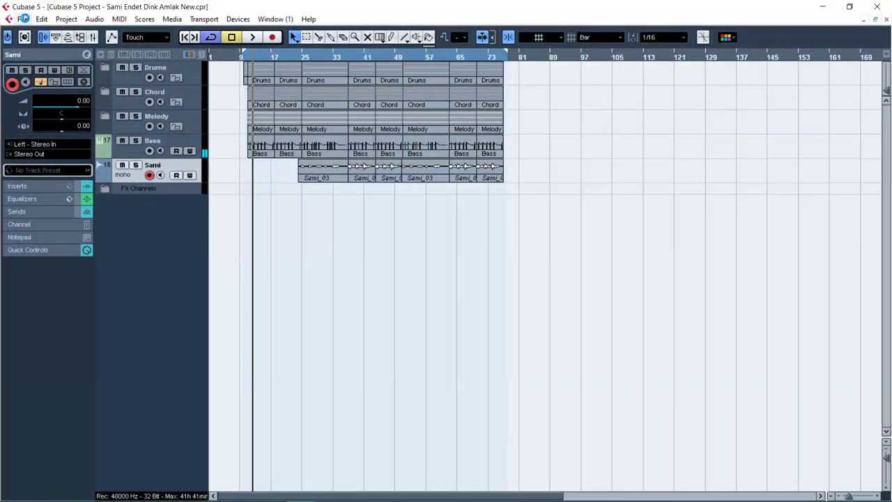
# Step: Set the locators around the whole arrangement and export the Stereo Out mixdown as an MPEG 1 Layer 3 file at 160 kBit and 44.100 kHz
pyautogui.click(23, 19)
pyautogui.moveTo(127, 224)
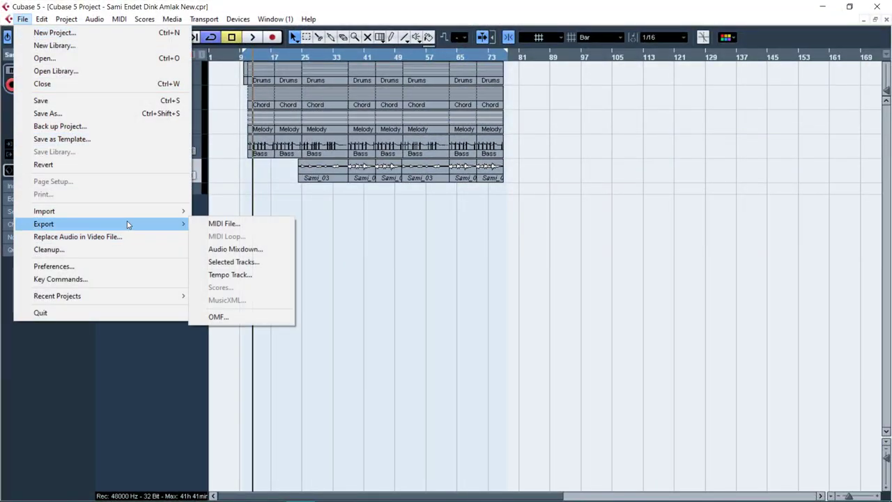
pyautogui.click(237, 248)
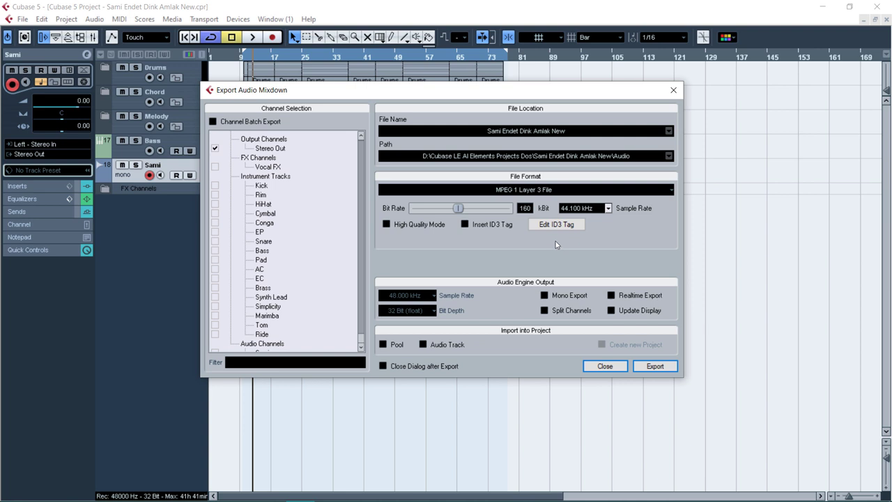
pyautogui.click(653, 363)
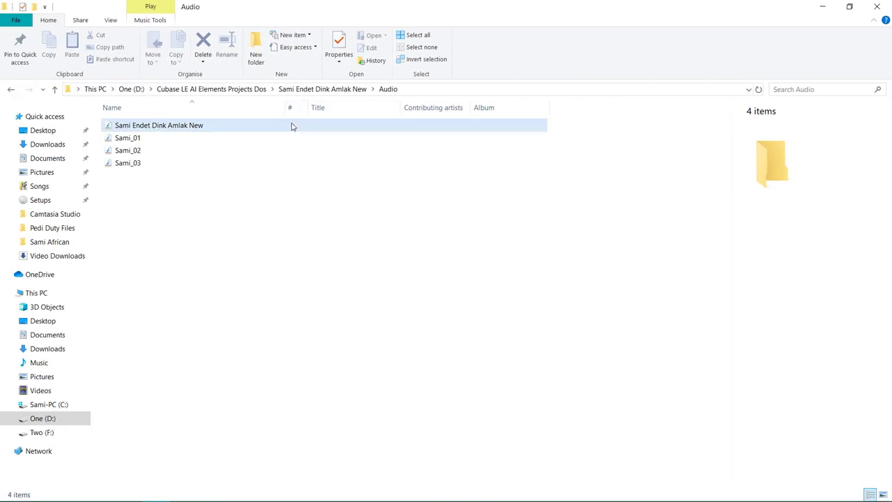
# Step: Play the exported MP3 mixdown from the project's Audio folder in Windows Media Player, and maximize the player
pyautogui.click(268, 128)
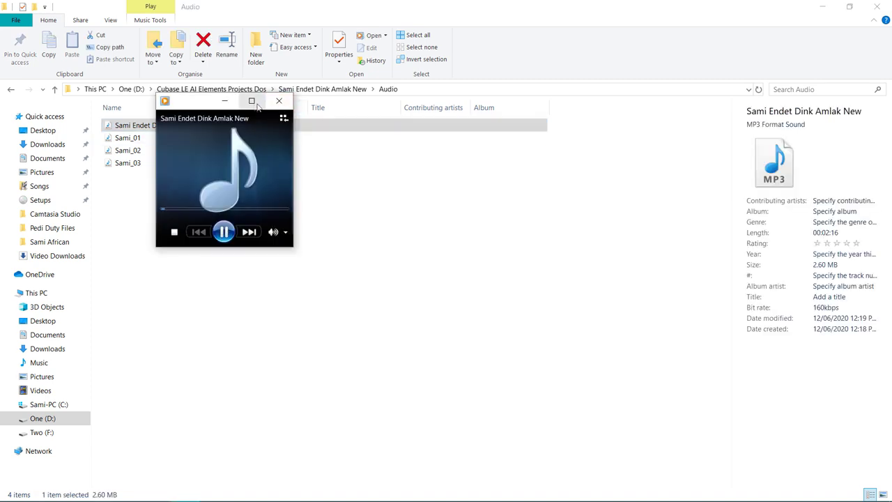
pyautogui.click(254, 101)
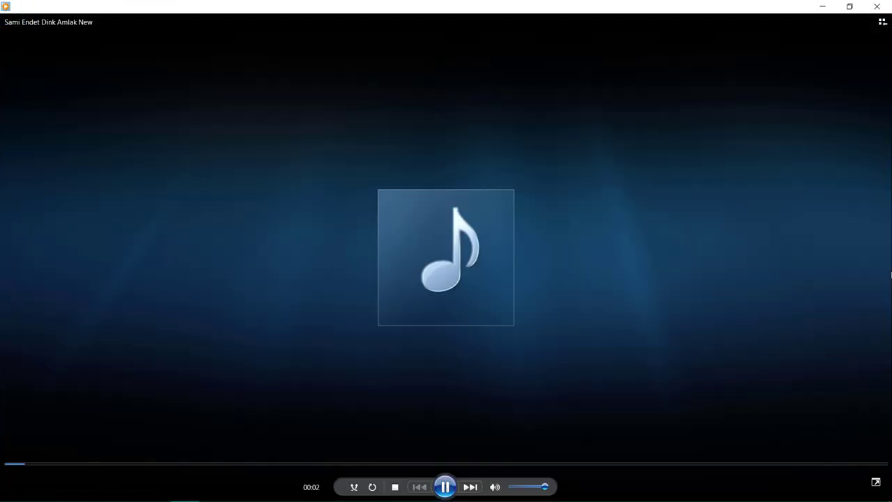